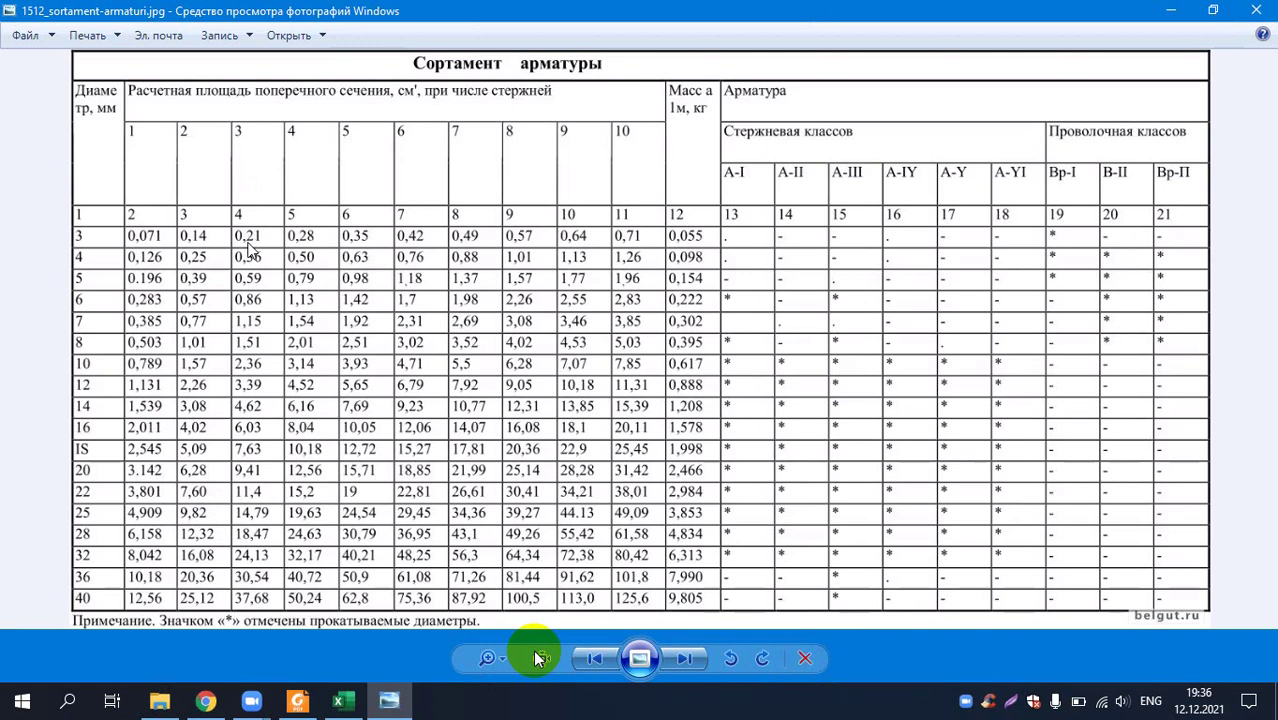
right_click(256, 605)
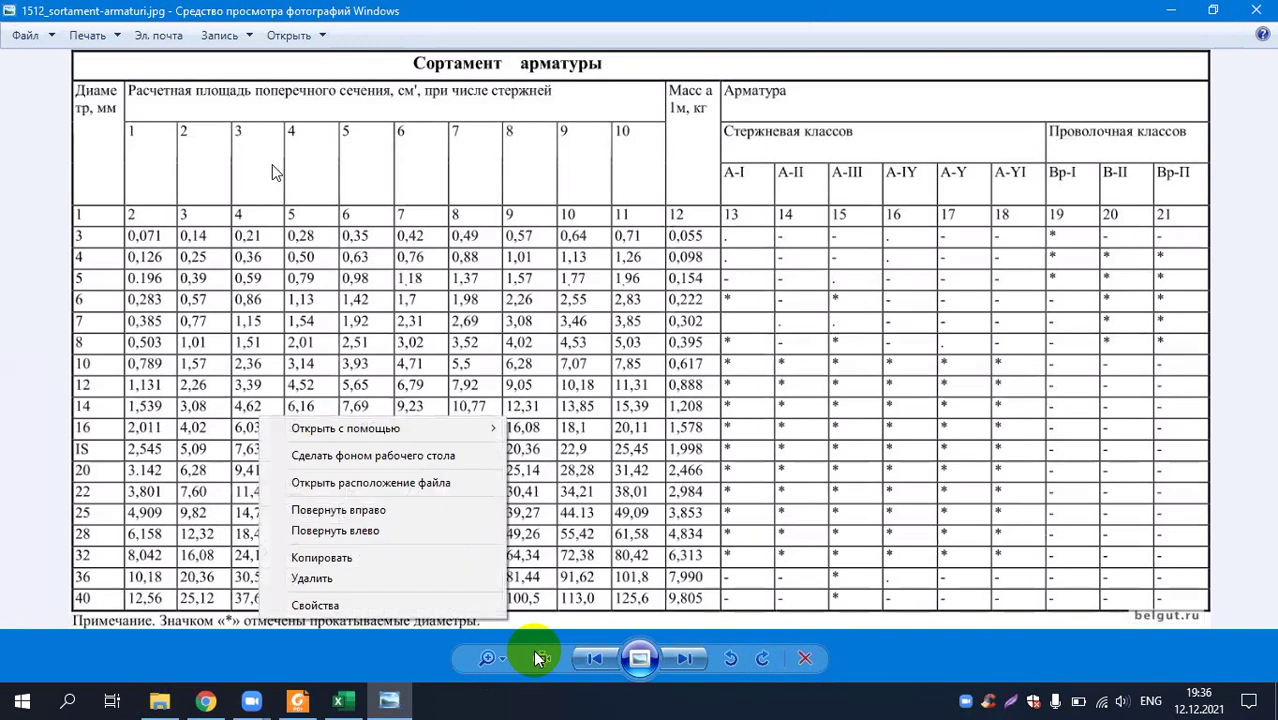
left_click(248, 457)
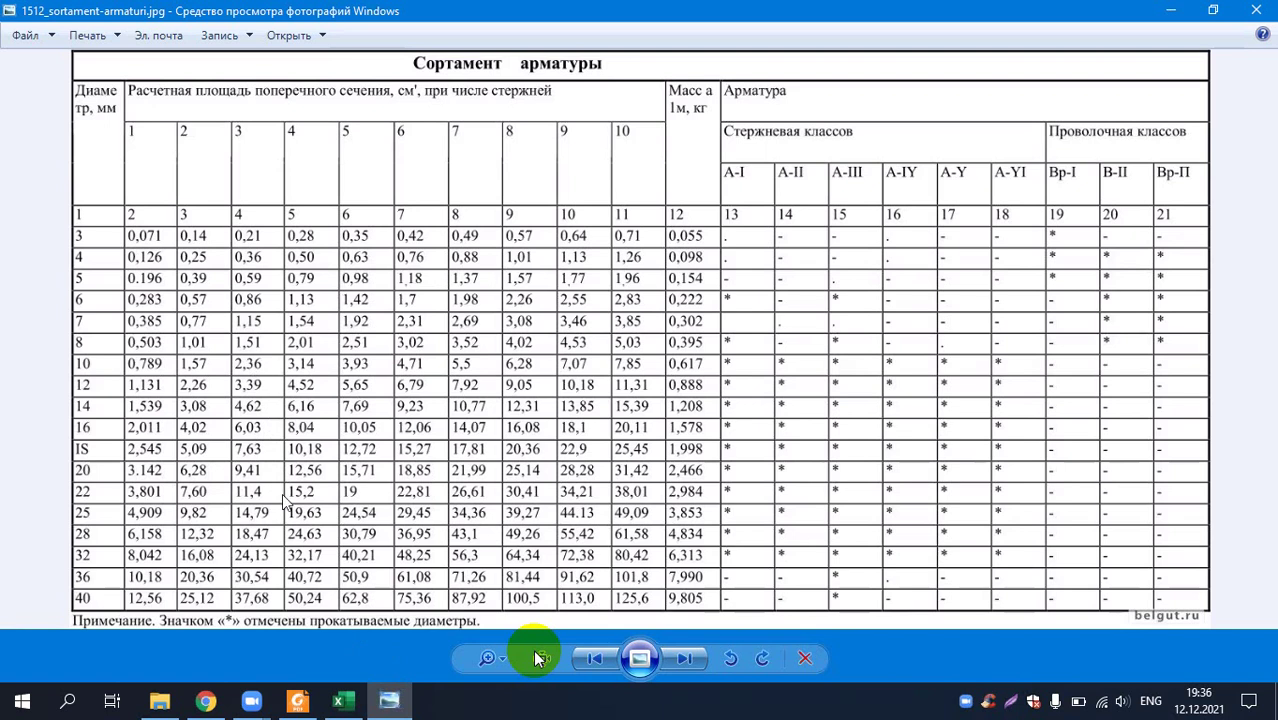
- Switch to the Excel workbook and set cell C3 beneath 3d18 to 7.63, taking the area from the rebar table image
left_click(345, 703)
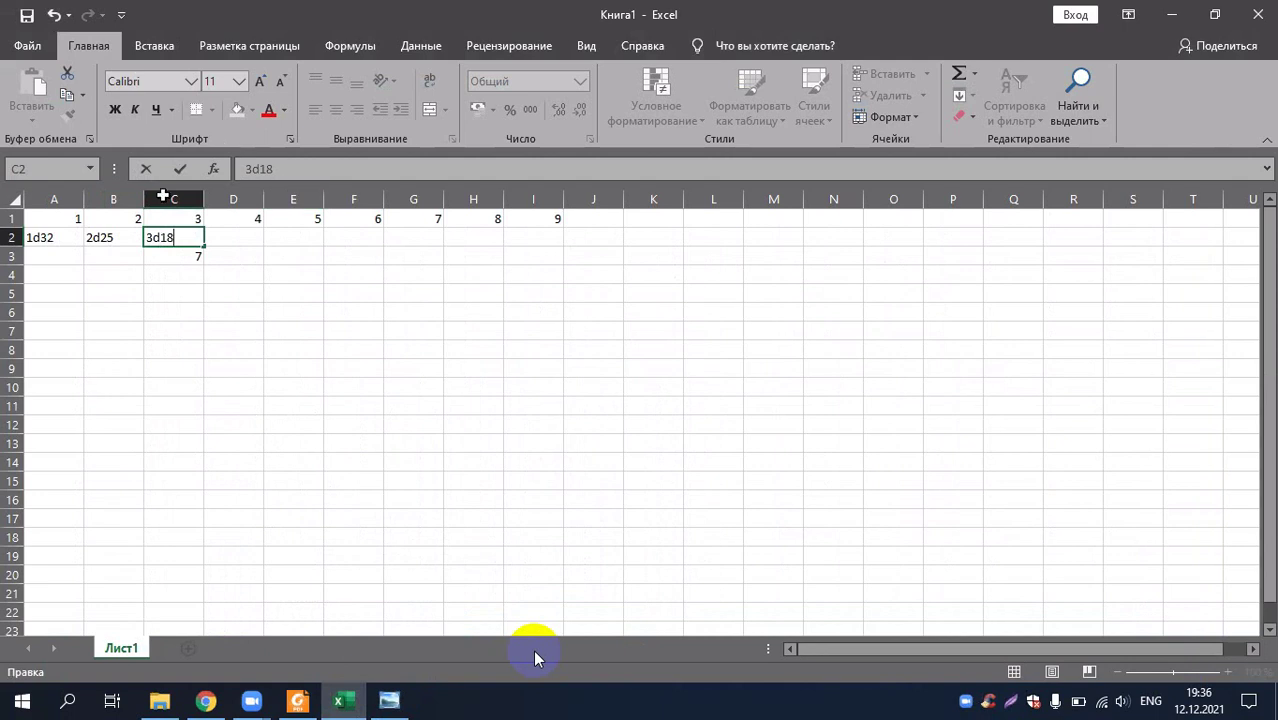
left_click(197, 254)
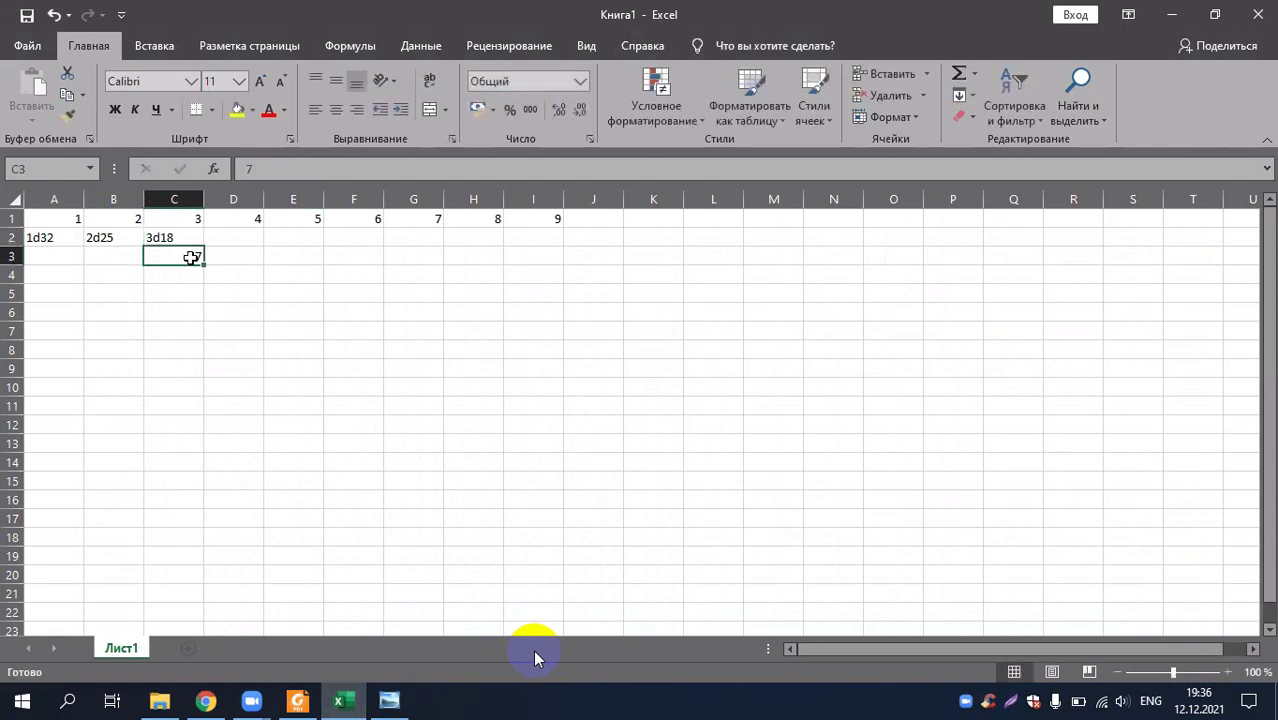
left_click(340, 703)
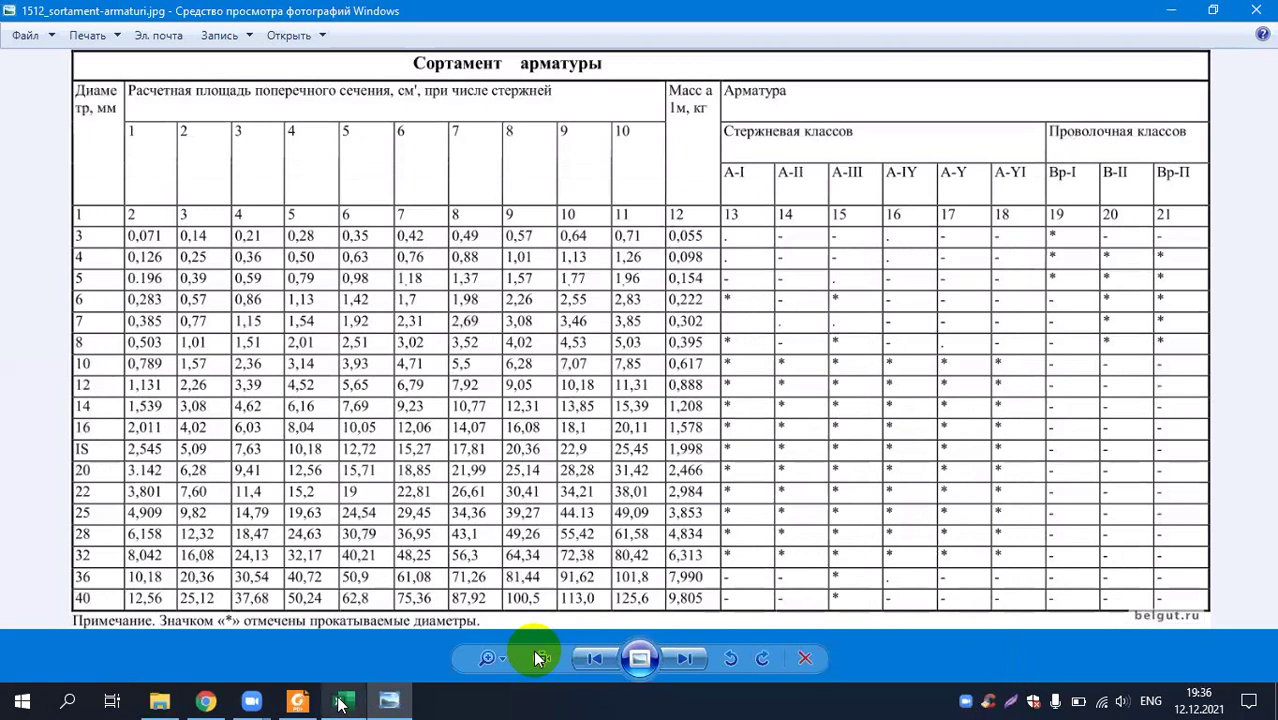
left_click(340, 703)
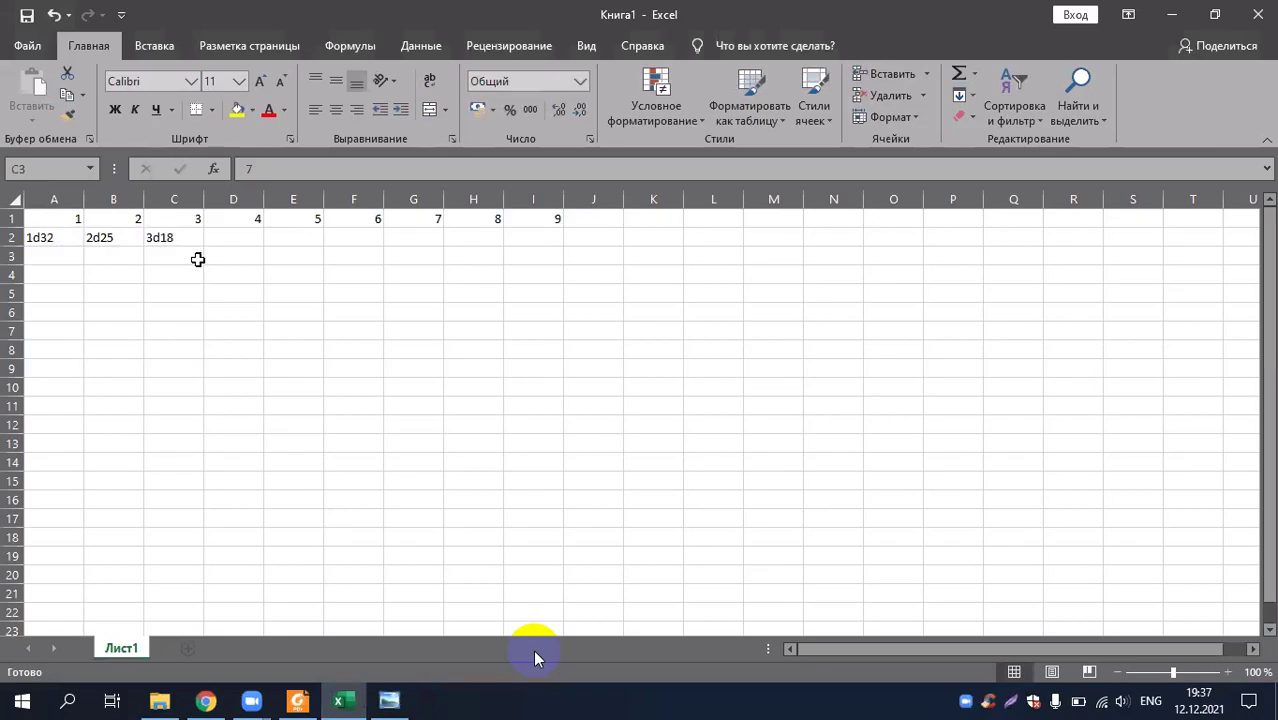
left_click(199, 258)
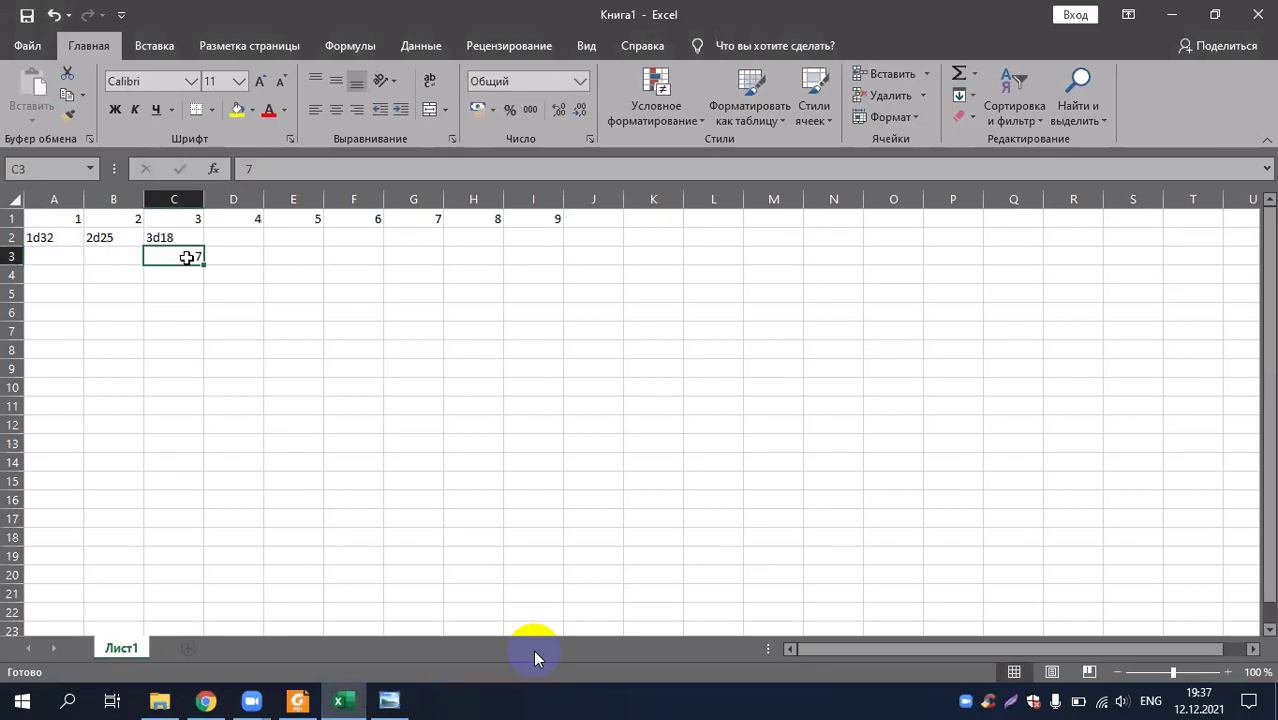
double_click(194, 257)
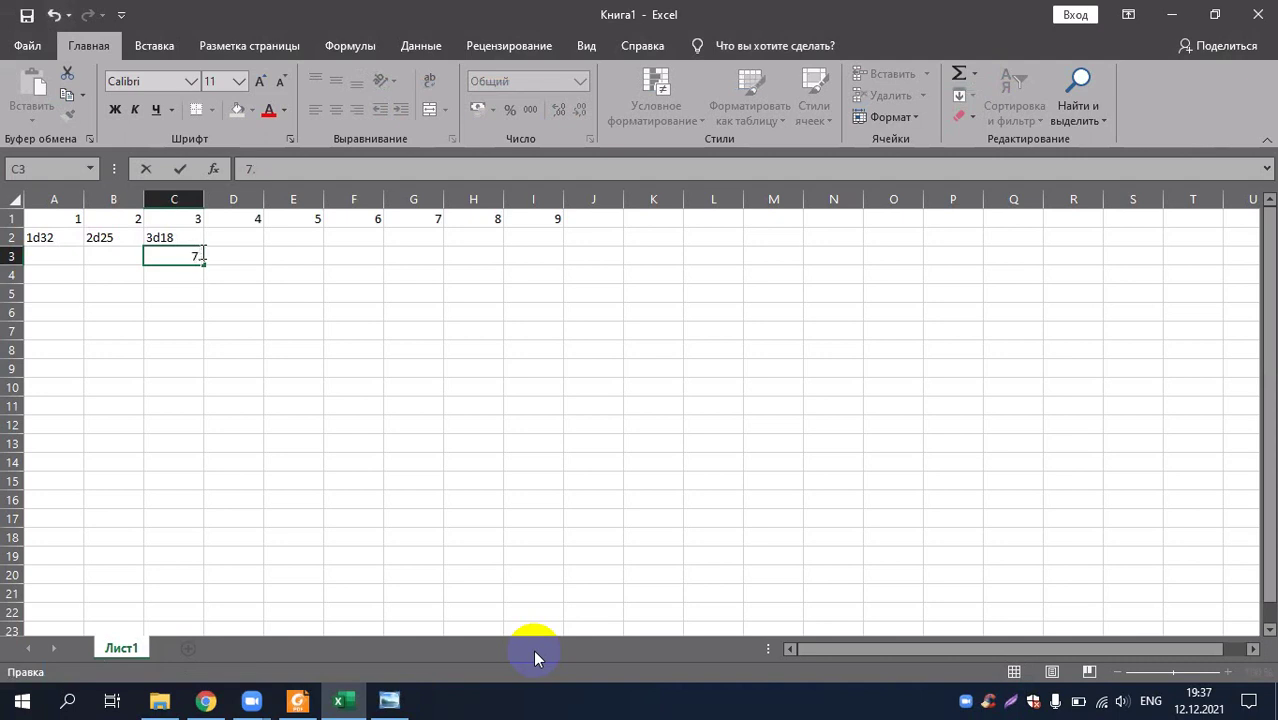
type(".32")
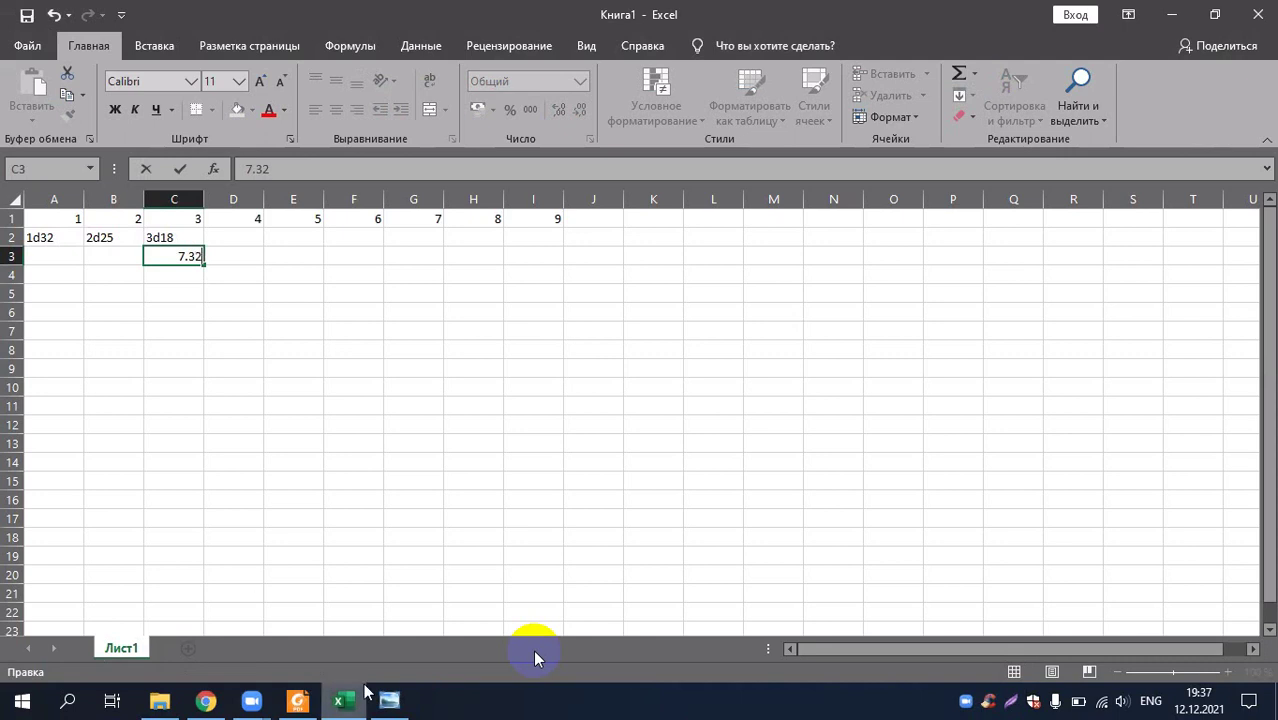
left_click(405, 708)
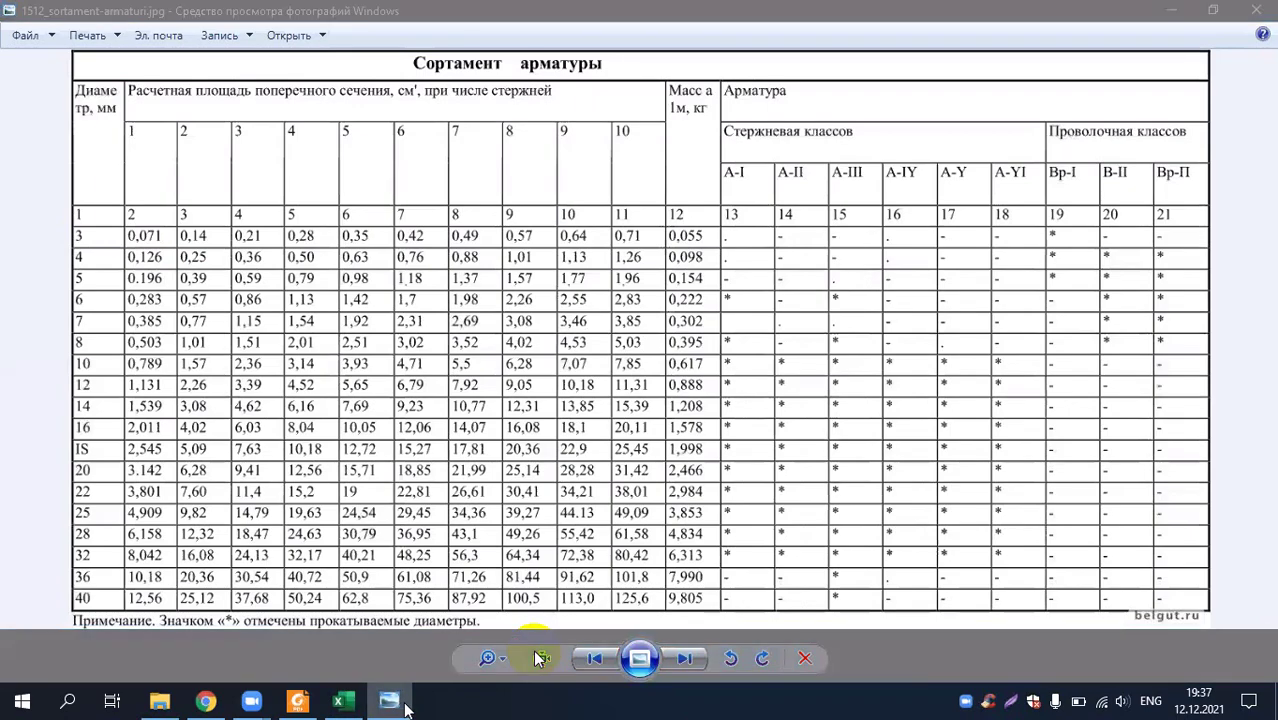
left_click(405, 708)
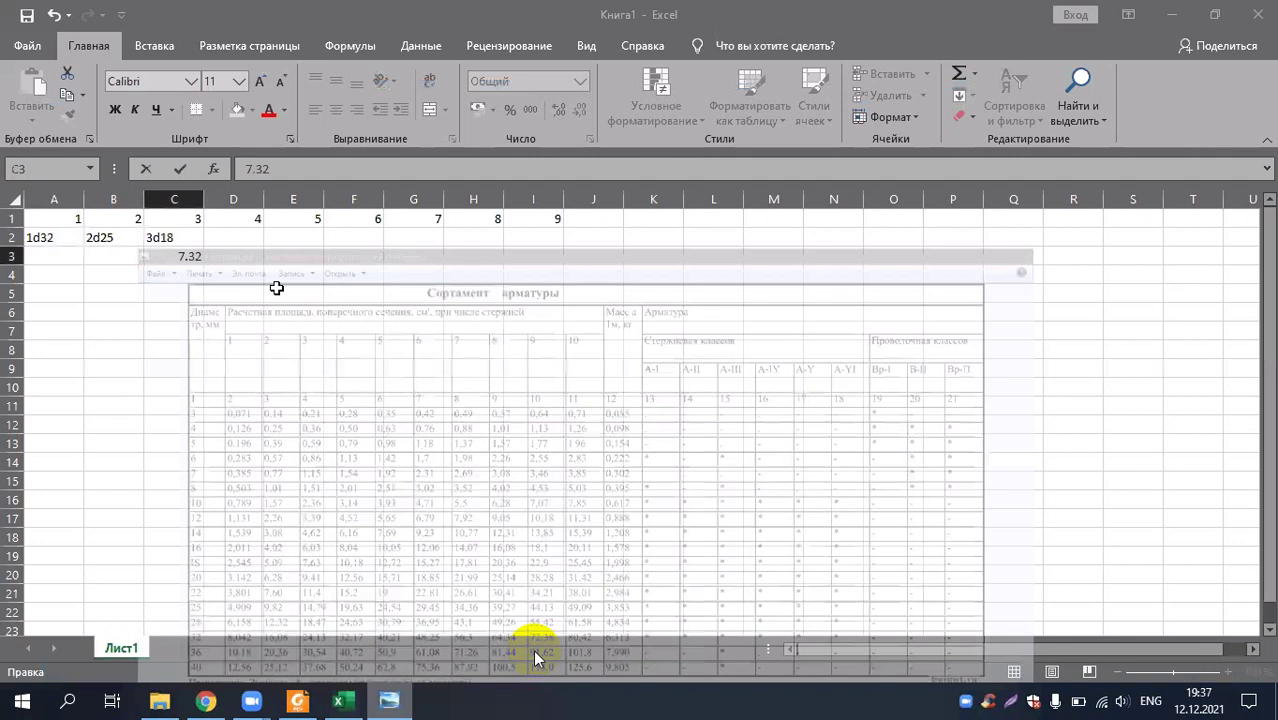
key("BackSpace")
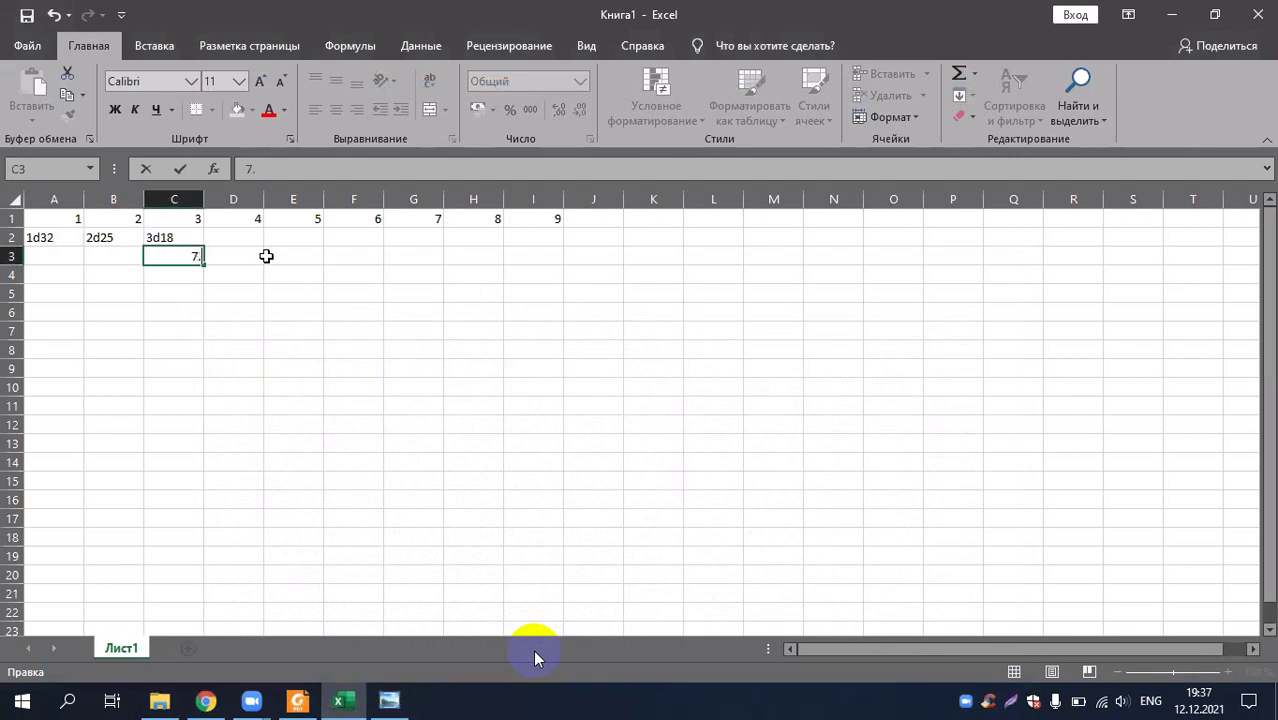
type("63")
- Look up the area of one 32 mm bar in the rebar table image and enter 8.042 in cell A3
left_click(60, 257)
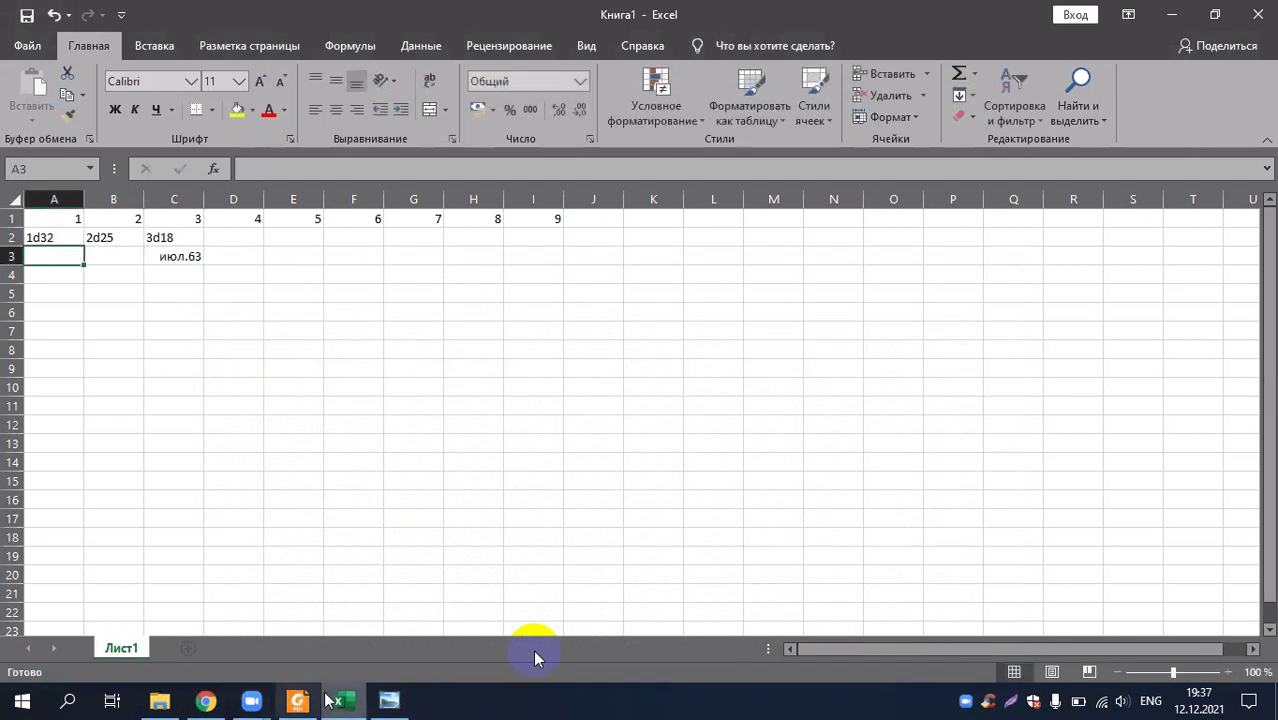
left_click(390, 701)
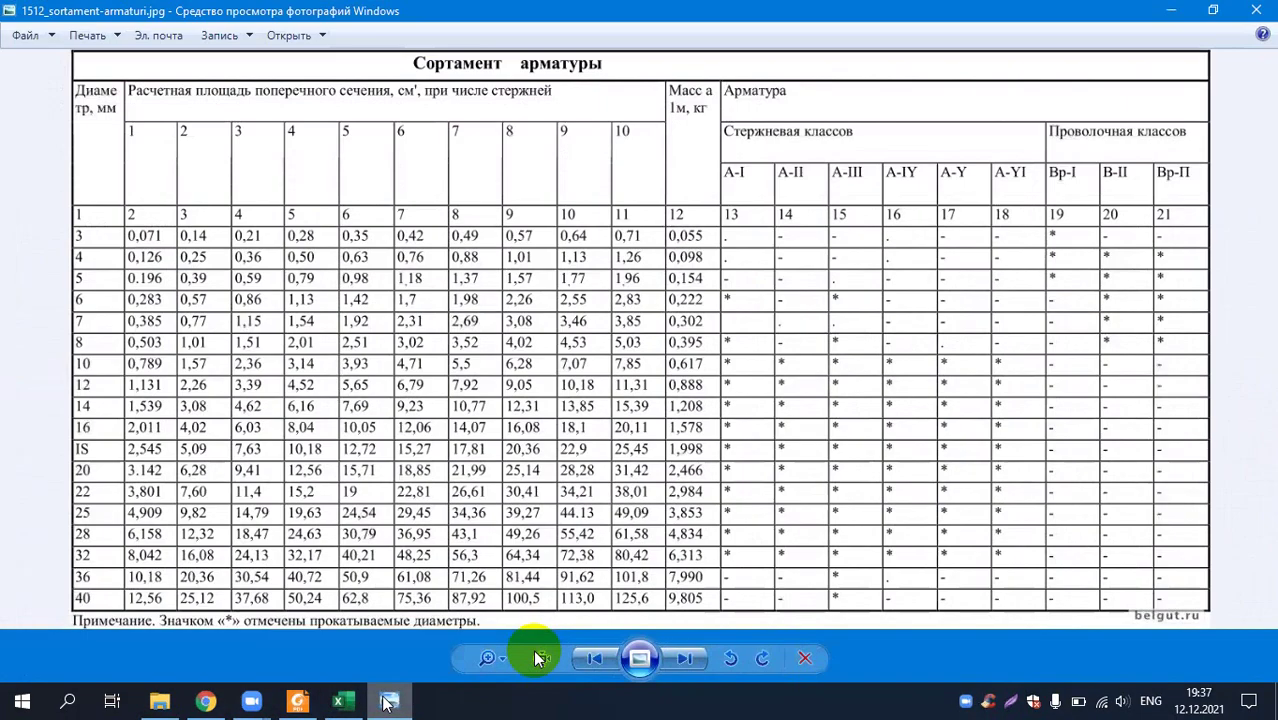
left_click(390, 701)
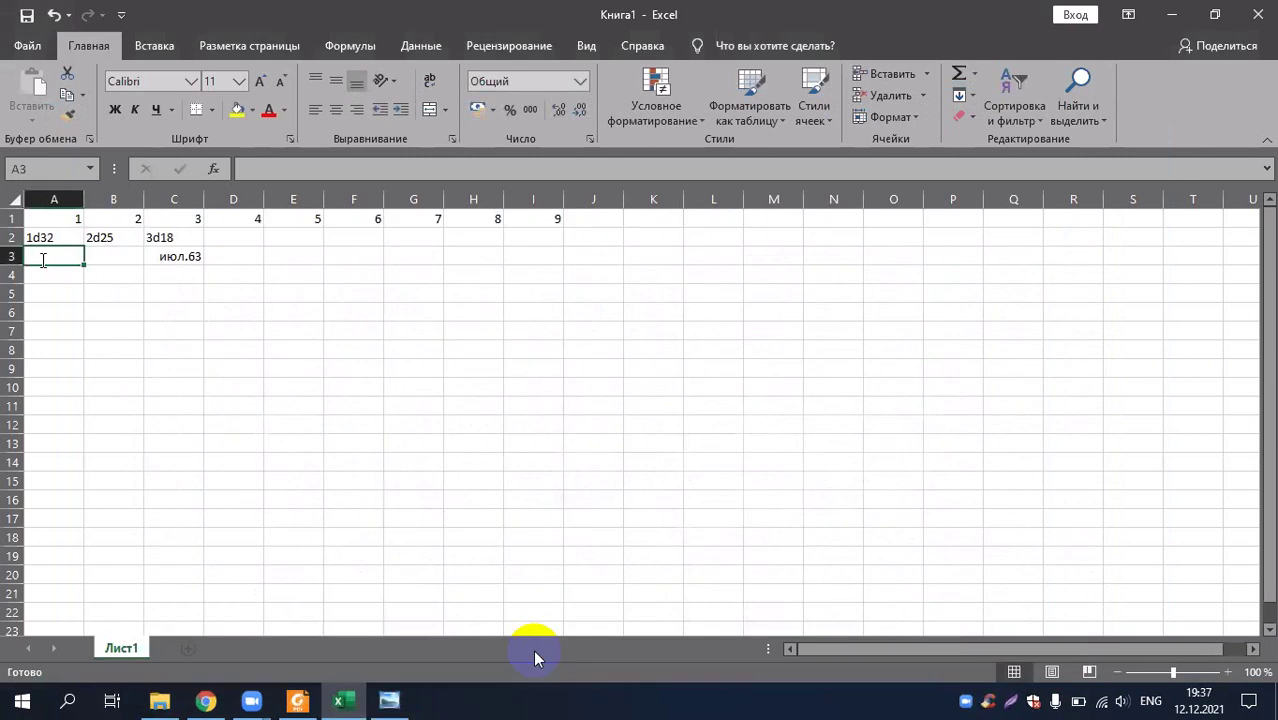
type("8.042")
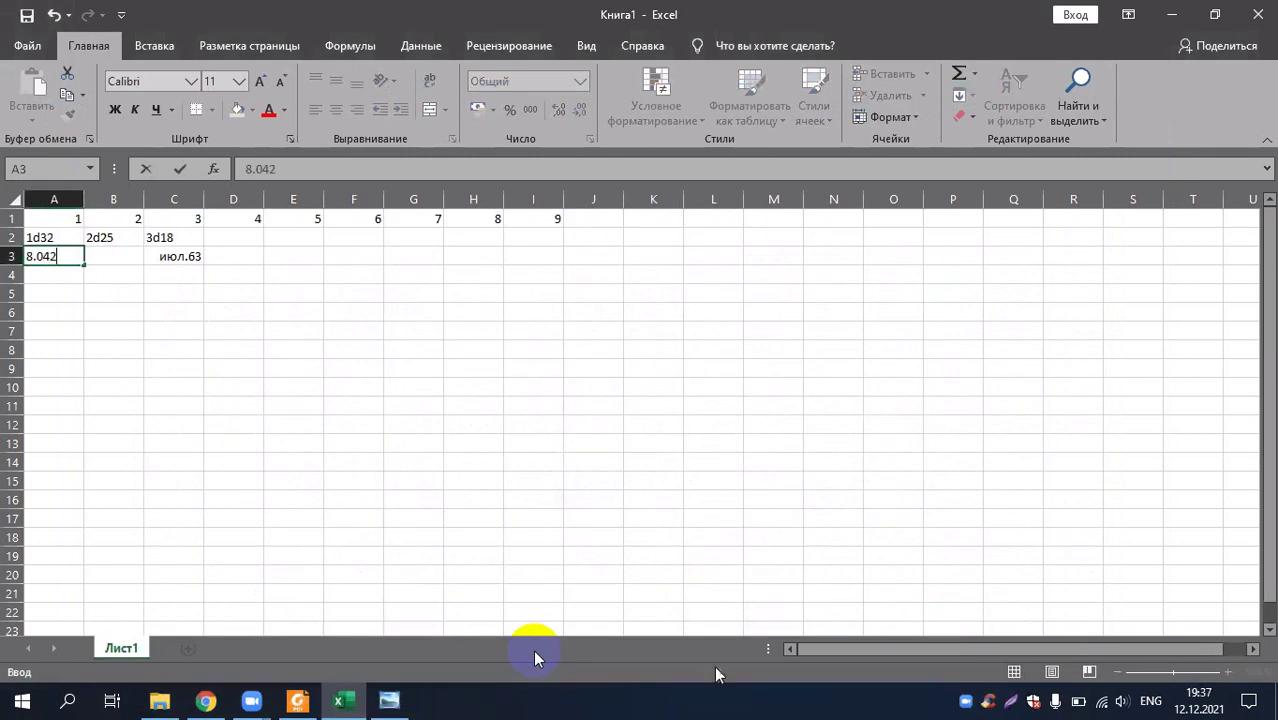
- Consult the rebar table image again and enter 7.6 in cell B3 beneath 2d25
left_click(405, 712)
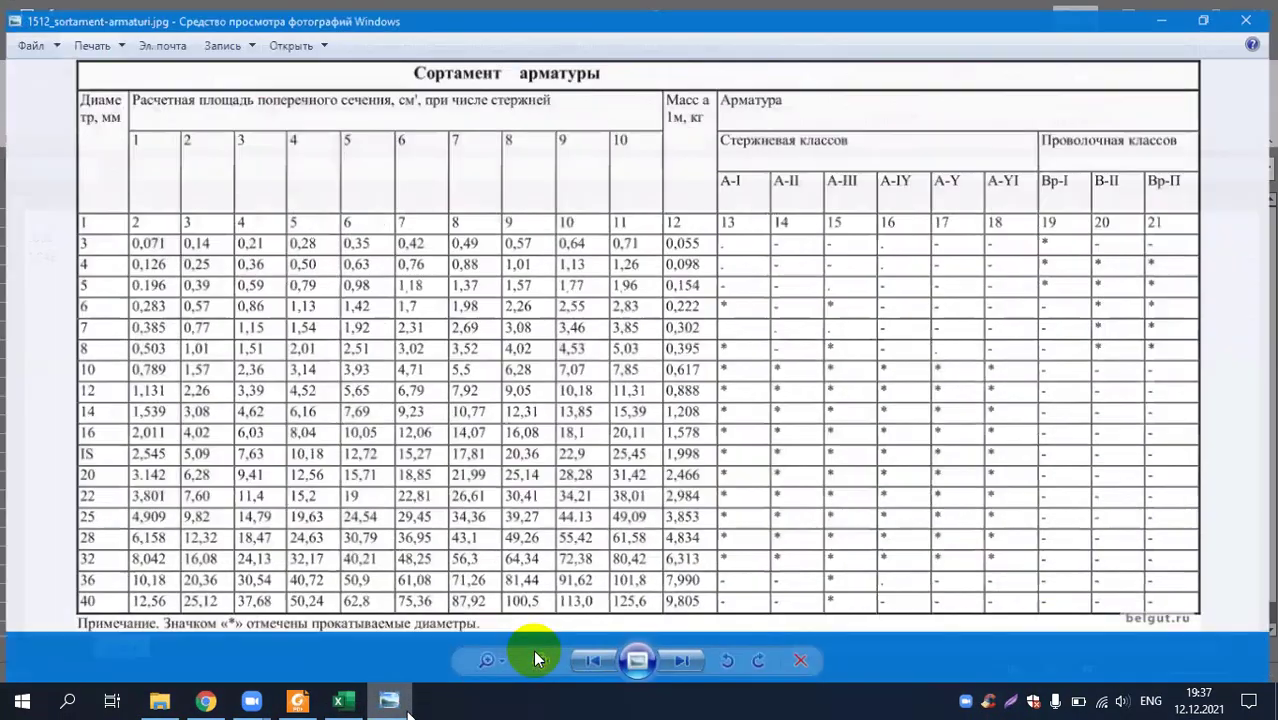
left_click(400, 708)
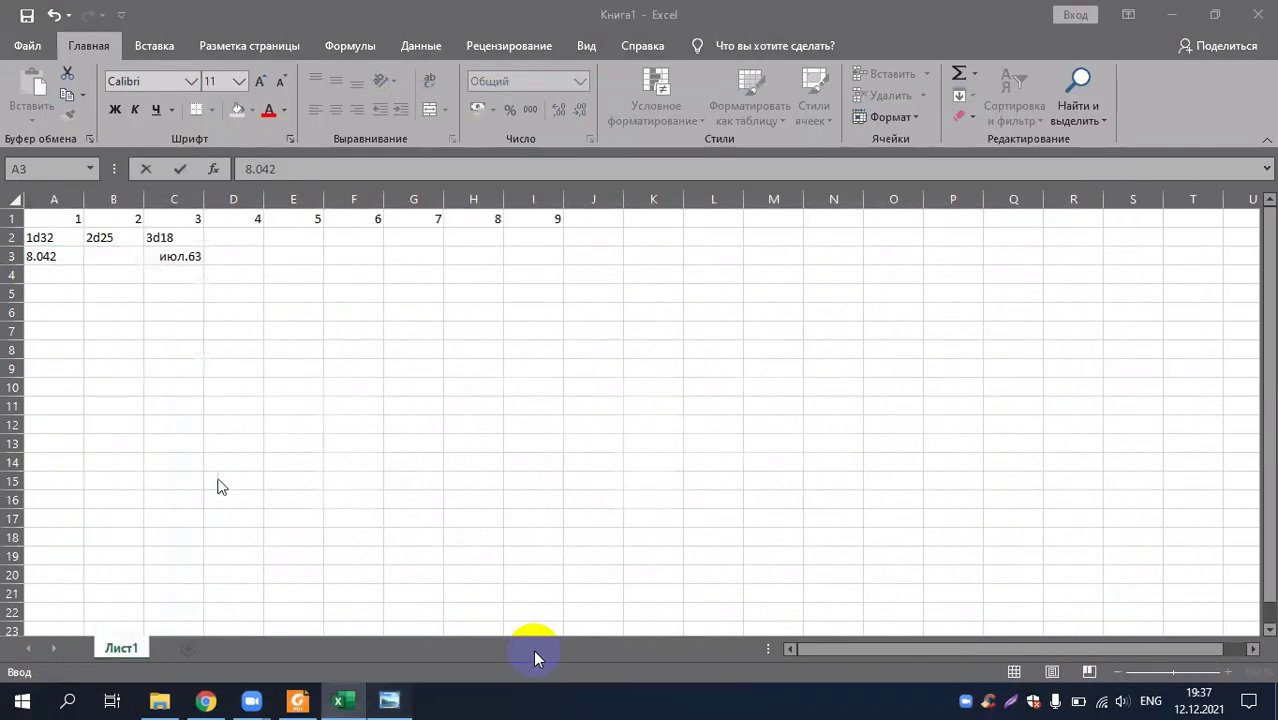
key("alt+Tab")
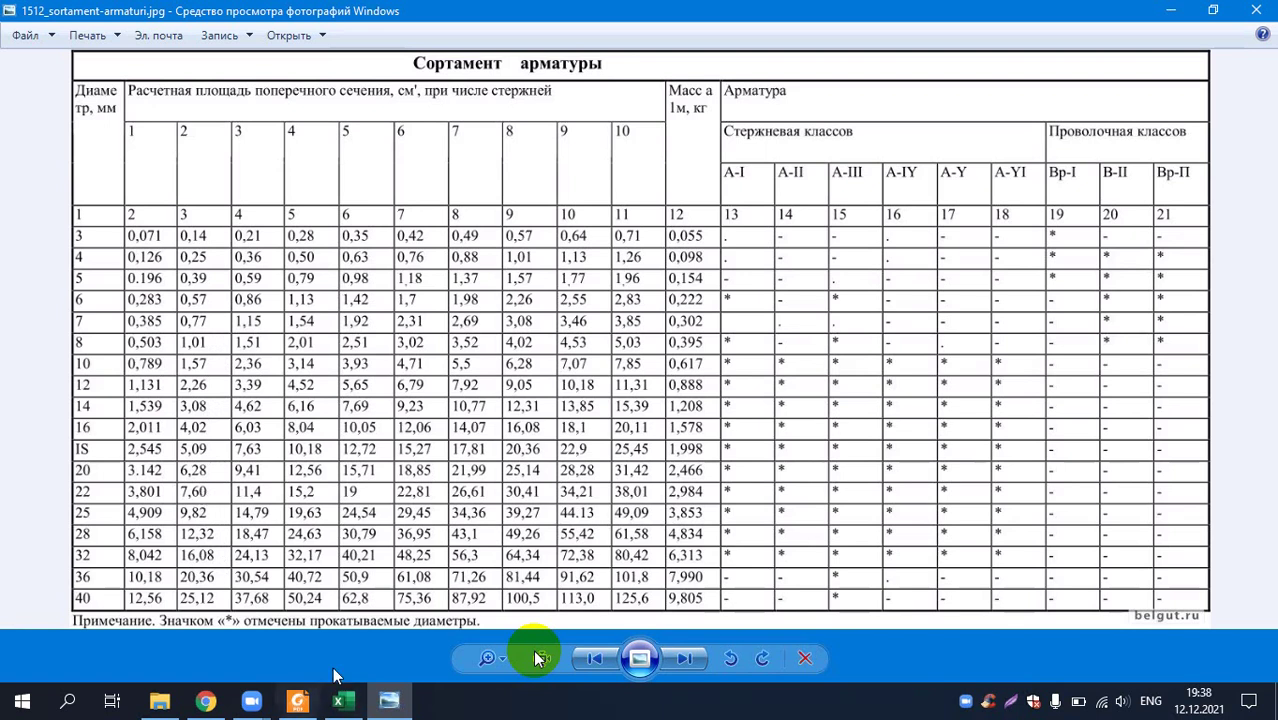
left_click(338, 700)
right_click(338, 700)
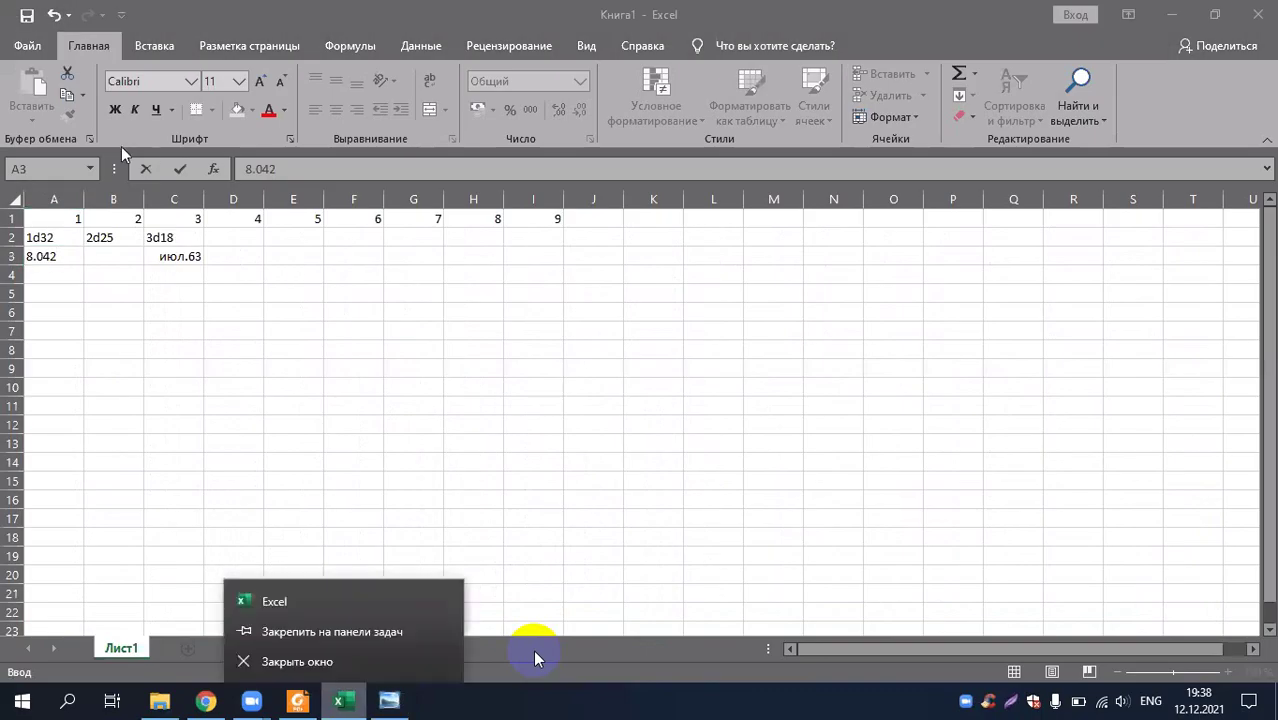
left_click(114, 257)
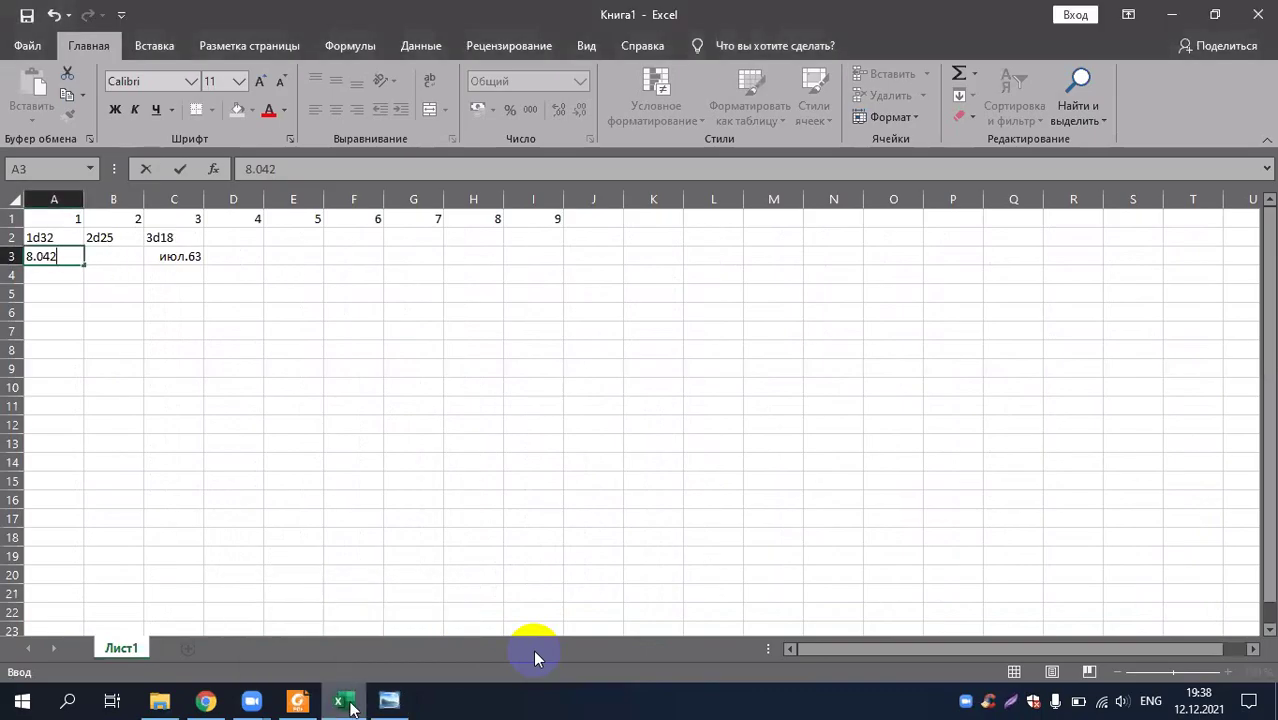
left_click(389, 703)
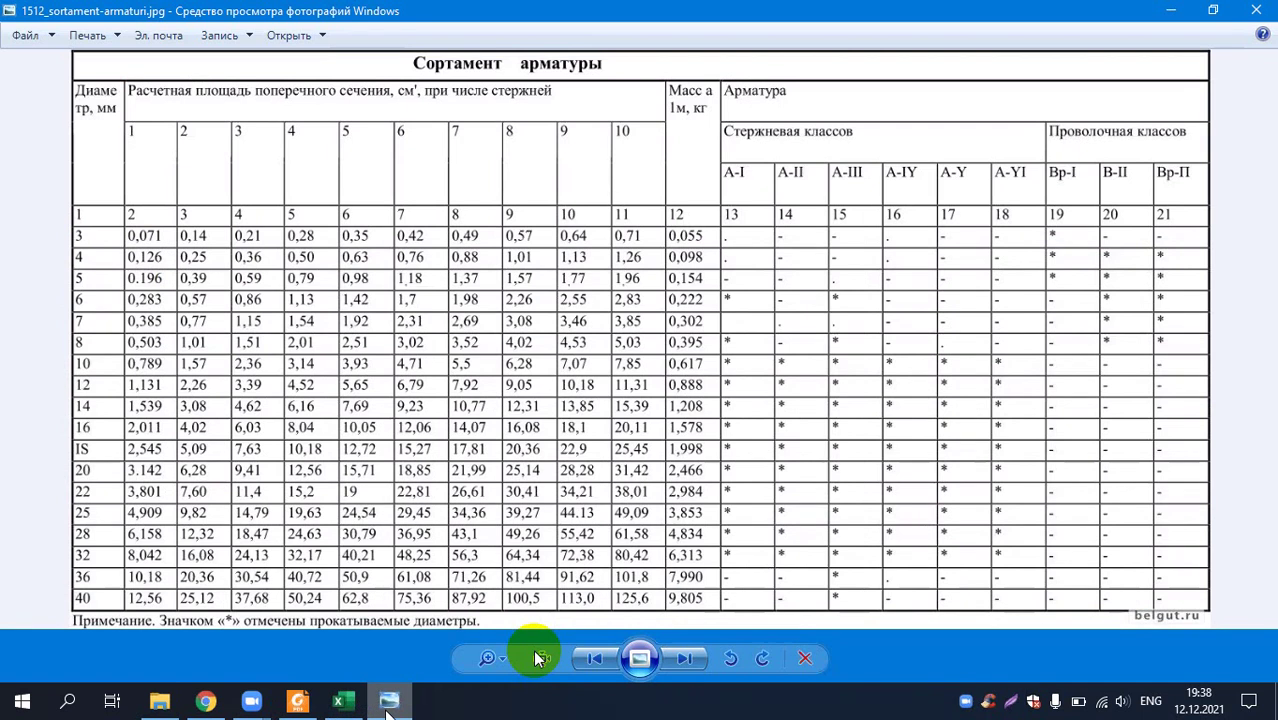
left_click(389, 707)
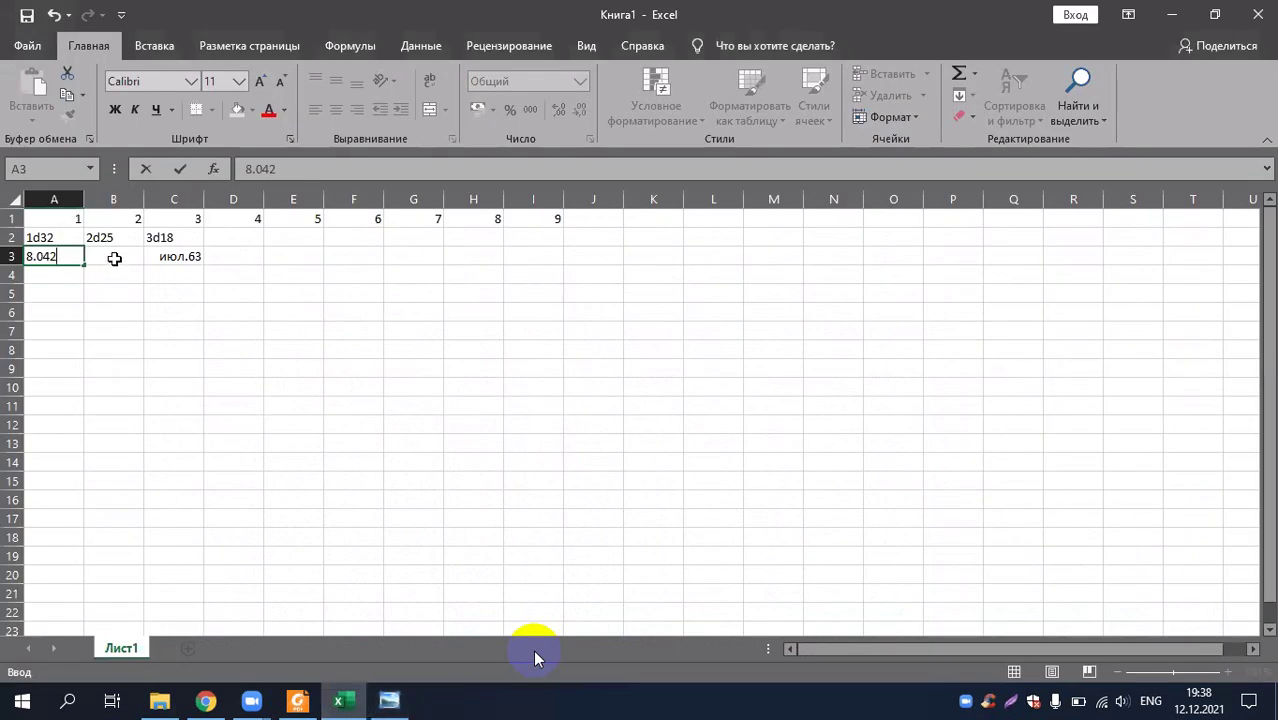
left_click(114, 258)
type("7.6")
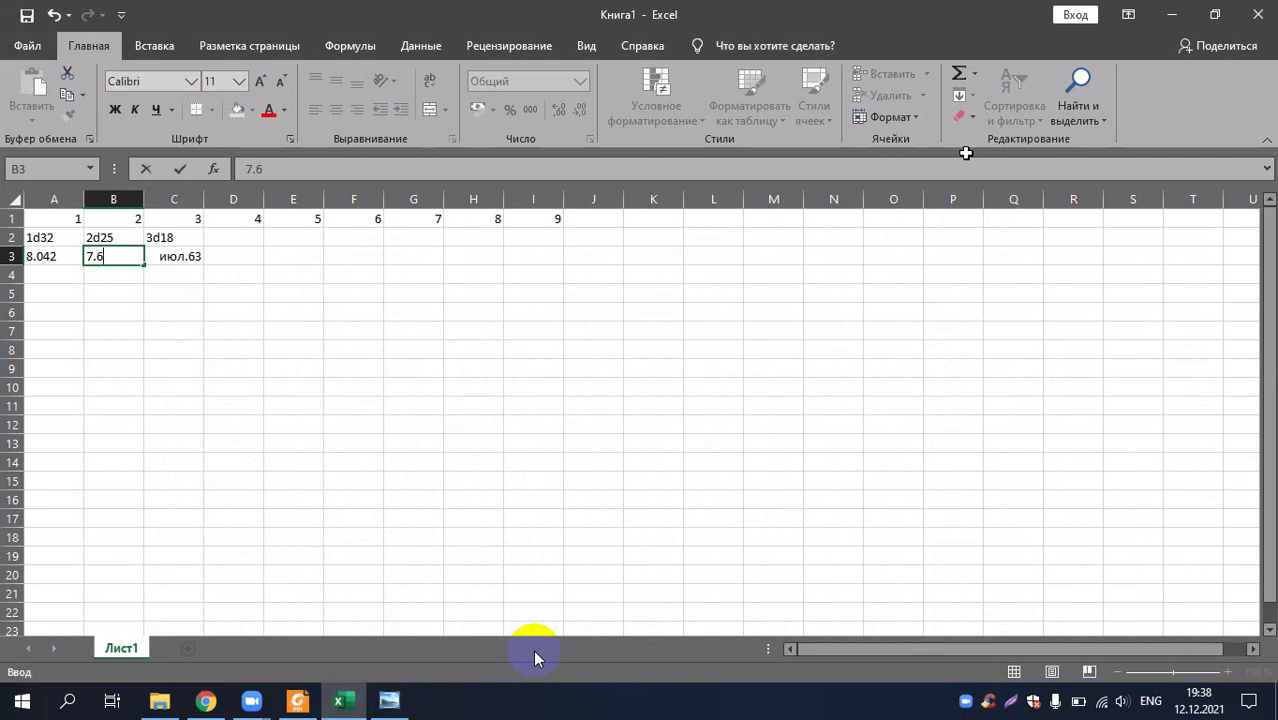
- Inspect the stored content of cell C3 beneath 3d18, leaving the cell's value as it is
double_click(178, 260)
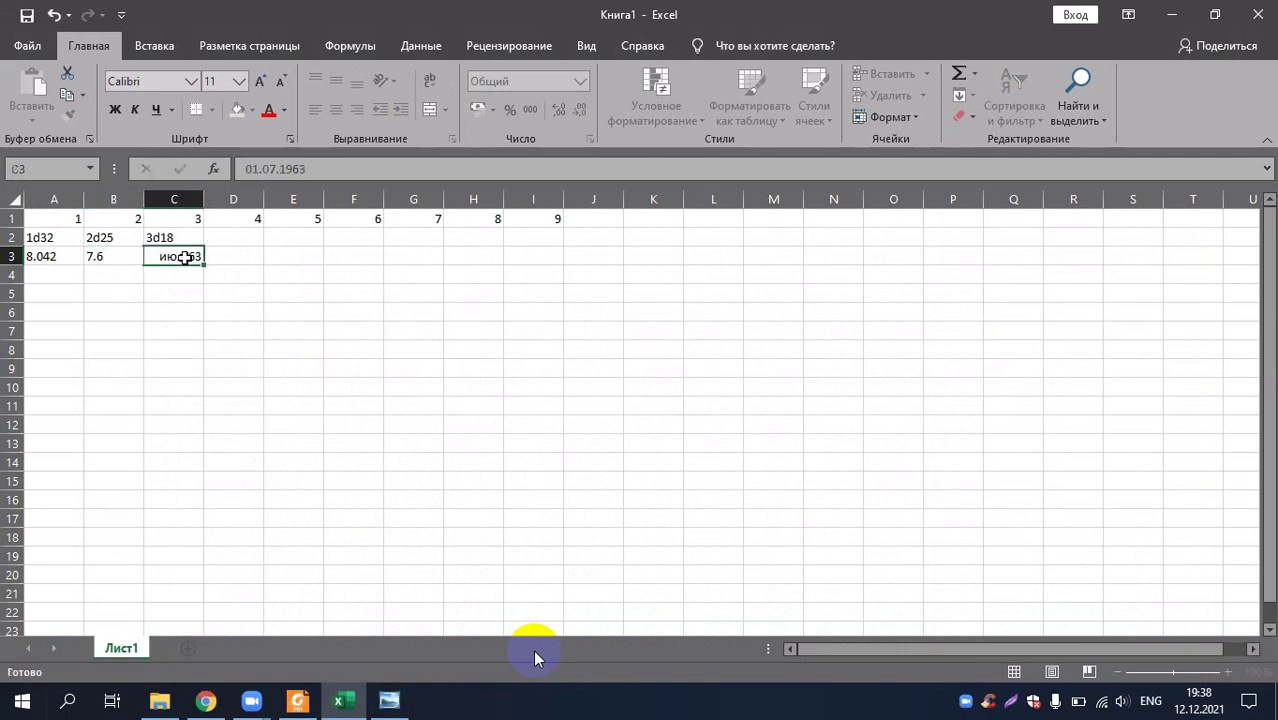
left_click(197, 305)
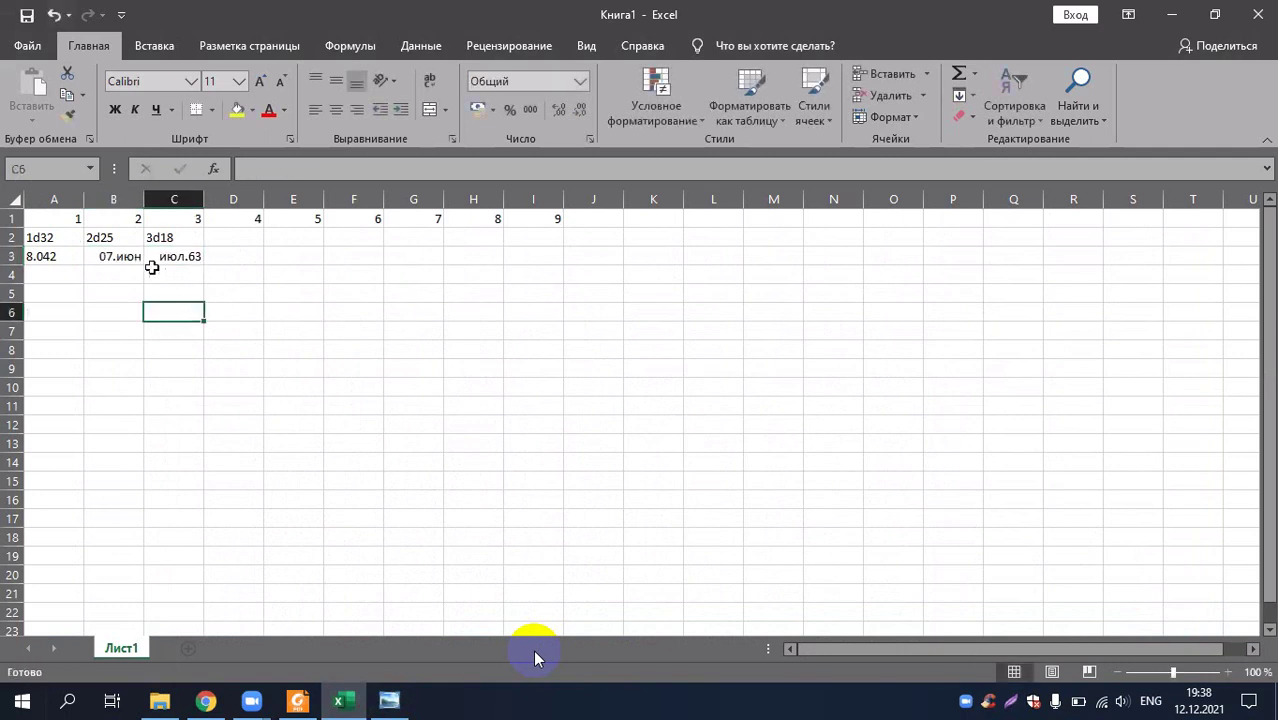
left_click(177, 256)
double_click(178, 256)
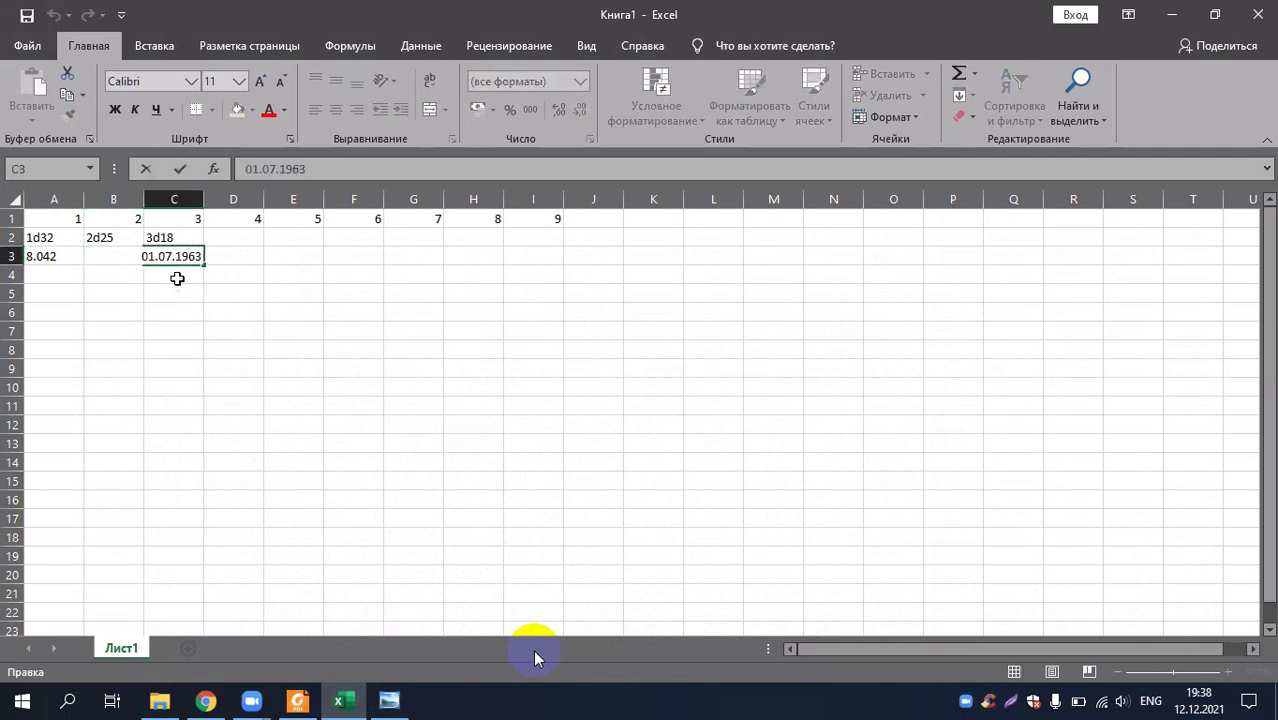
left_click(167, 296)
double_click(185, 258)
left_click(157, 281)
- Format cell B3 with the Числовой (Number) format using two decimal places
left_click(120, 255)
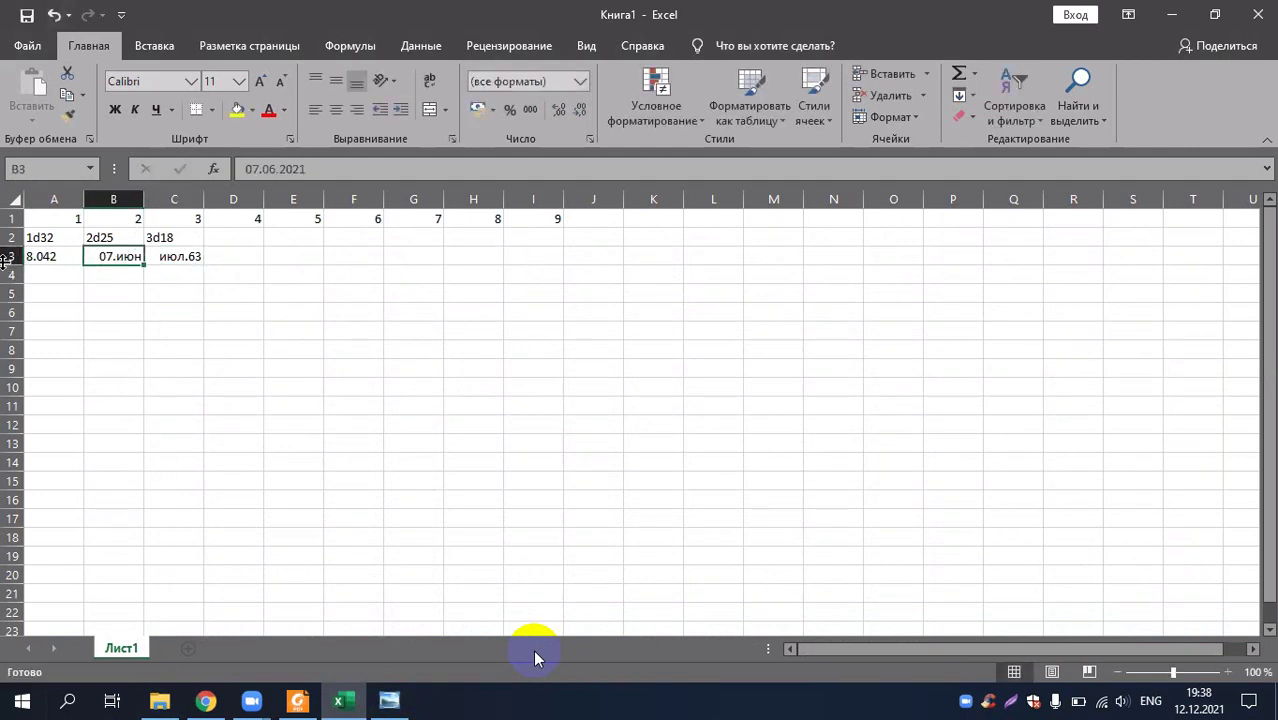
right_click(105, 258)
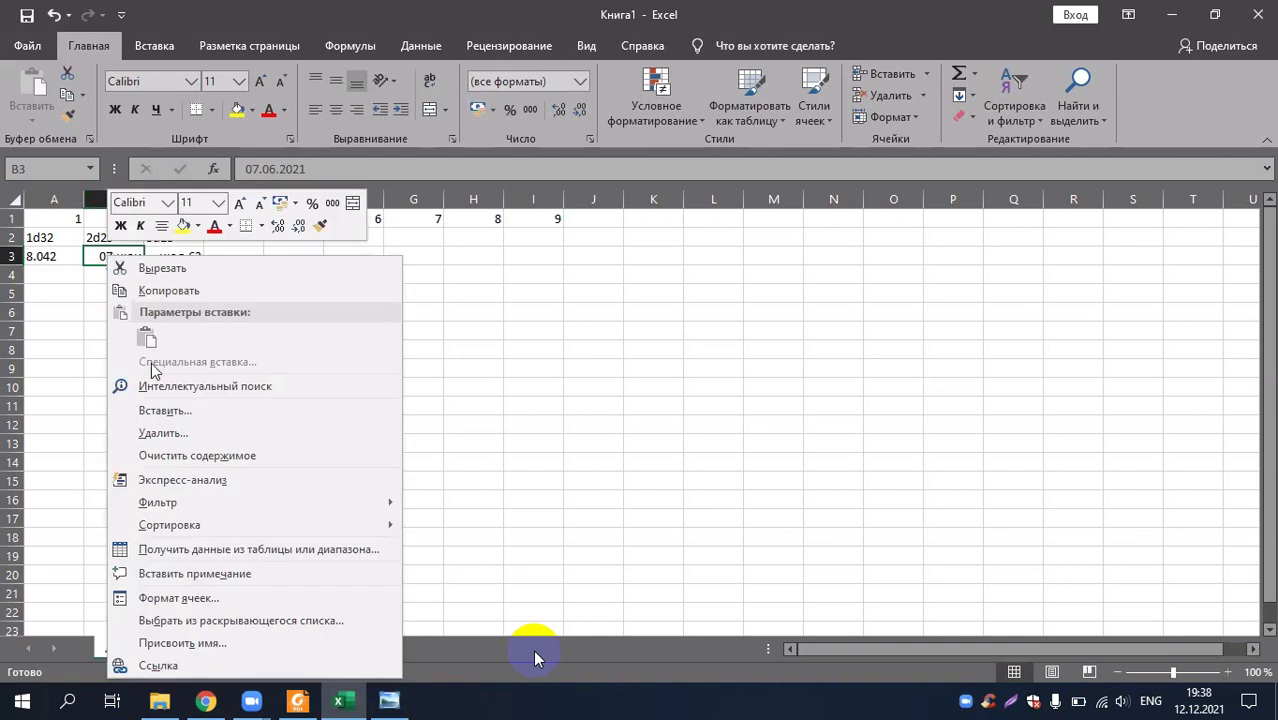
left_click(235, 600)
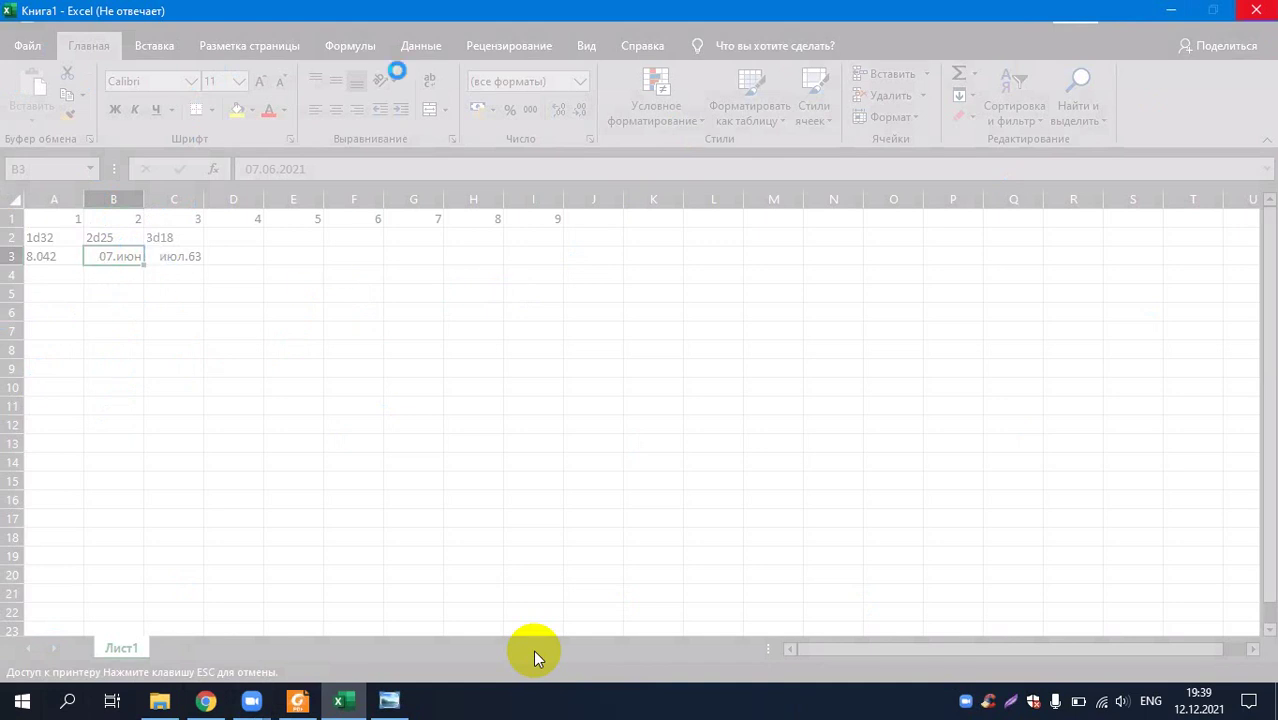
left_click(343, 700)
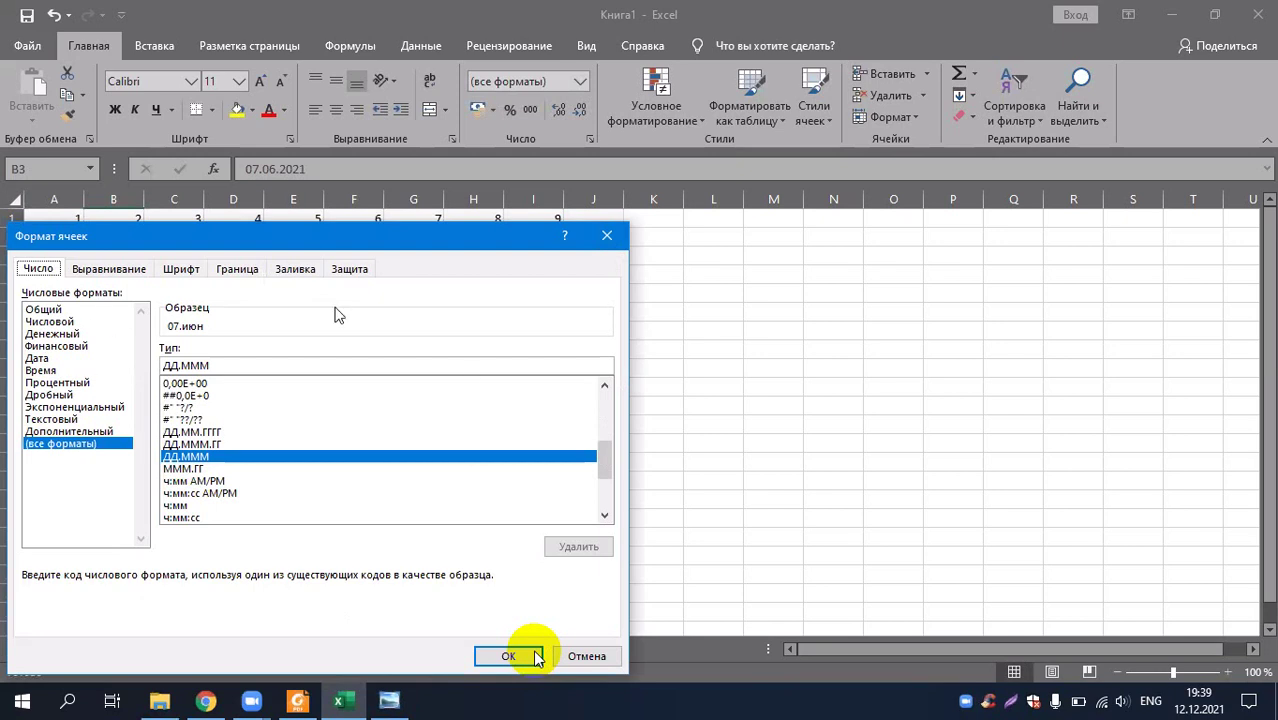
left_click(48, 324)
left_click(42, 370)
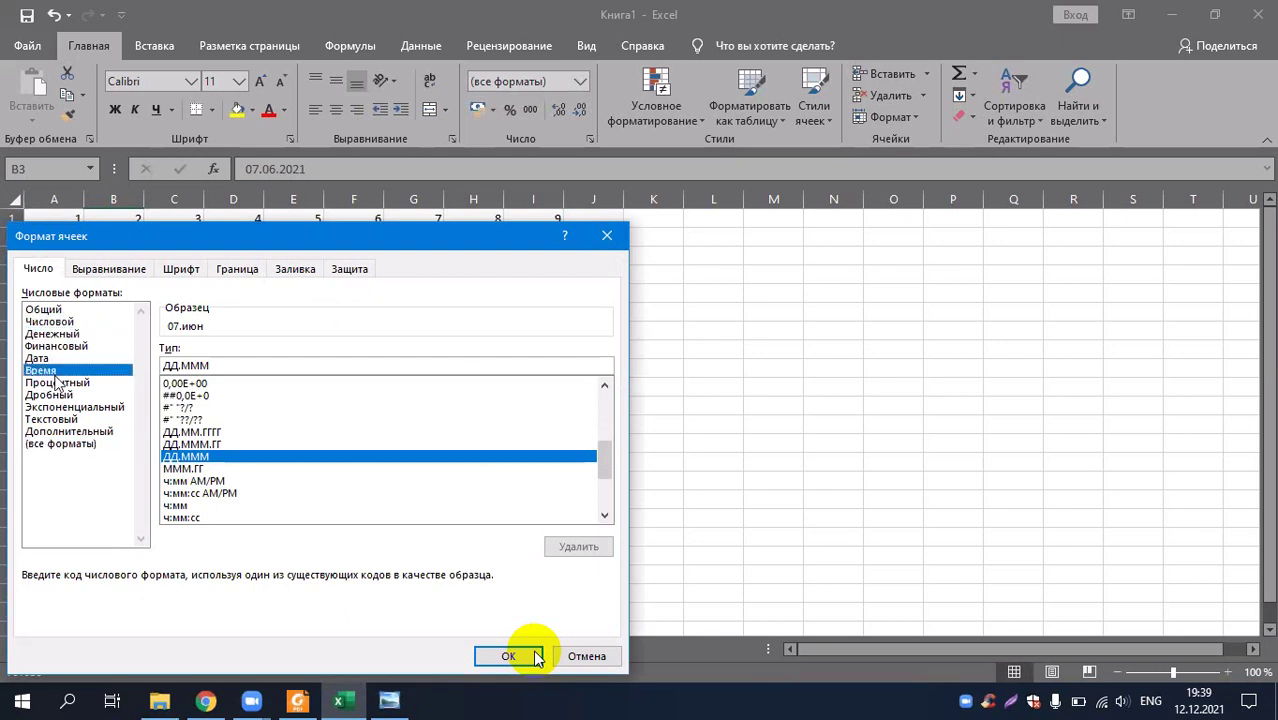
left_click(55, 419)
left_click(50, 322)
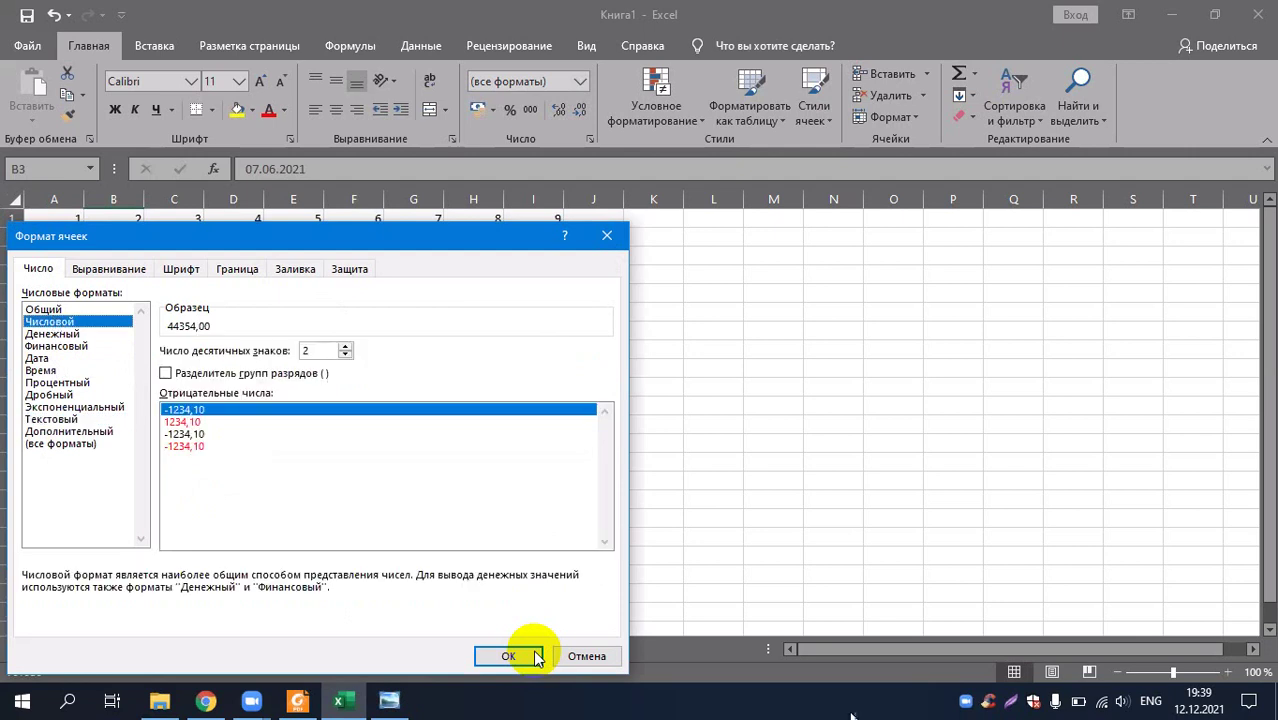
left_click(534, 657)
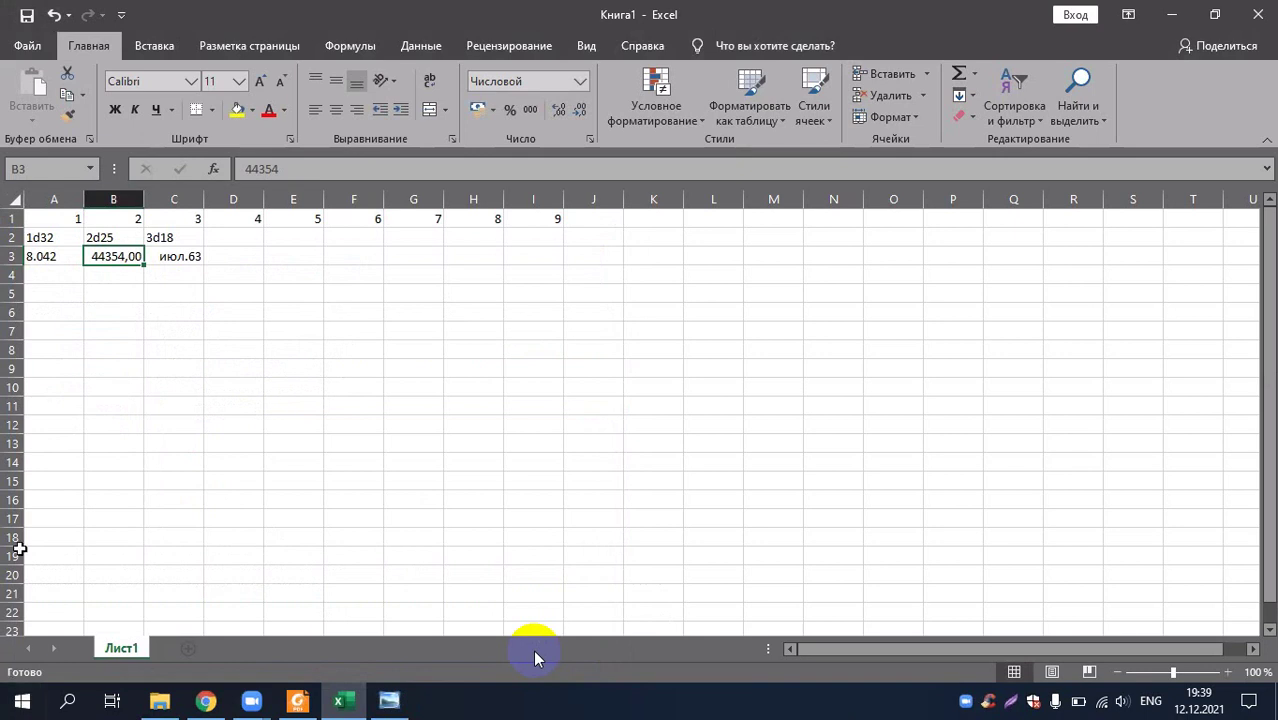
- Look up the area for three 18 mm bars in the rebar table image, and clear the contents of cells C3 and B3
left_click(390, 702)
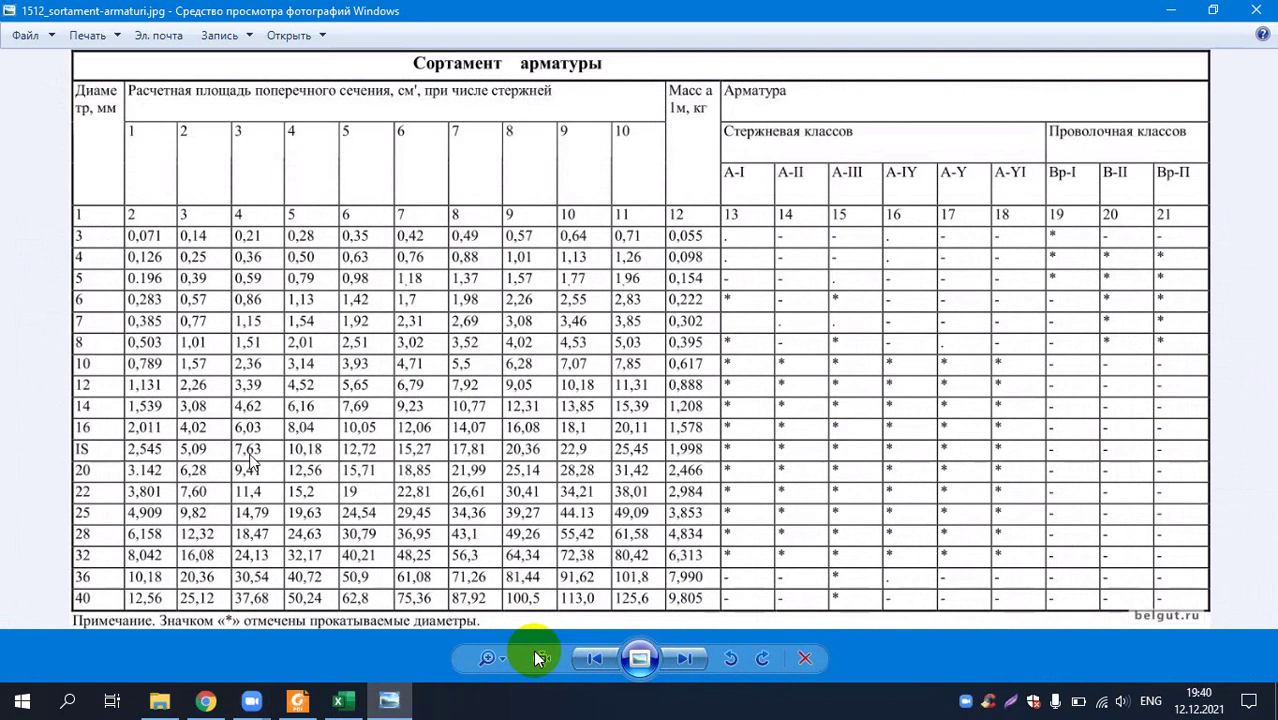
left_click(341, 702)
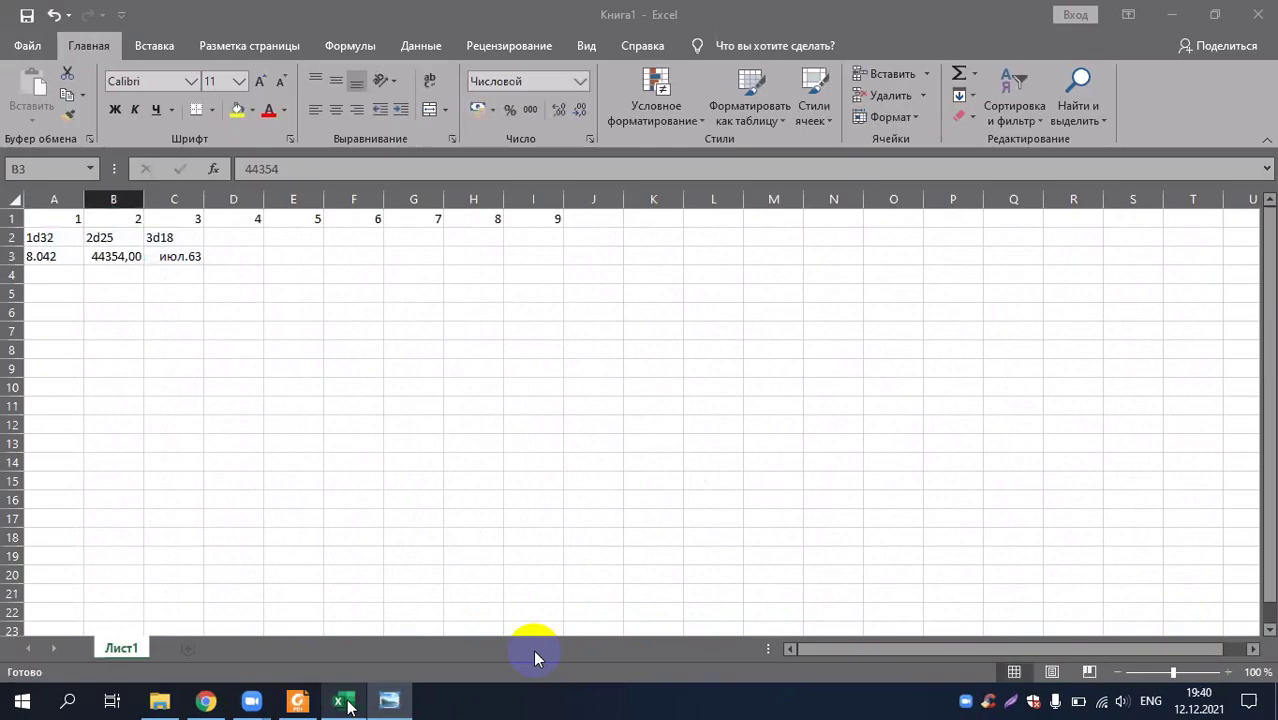
left_click(182, 262)
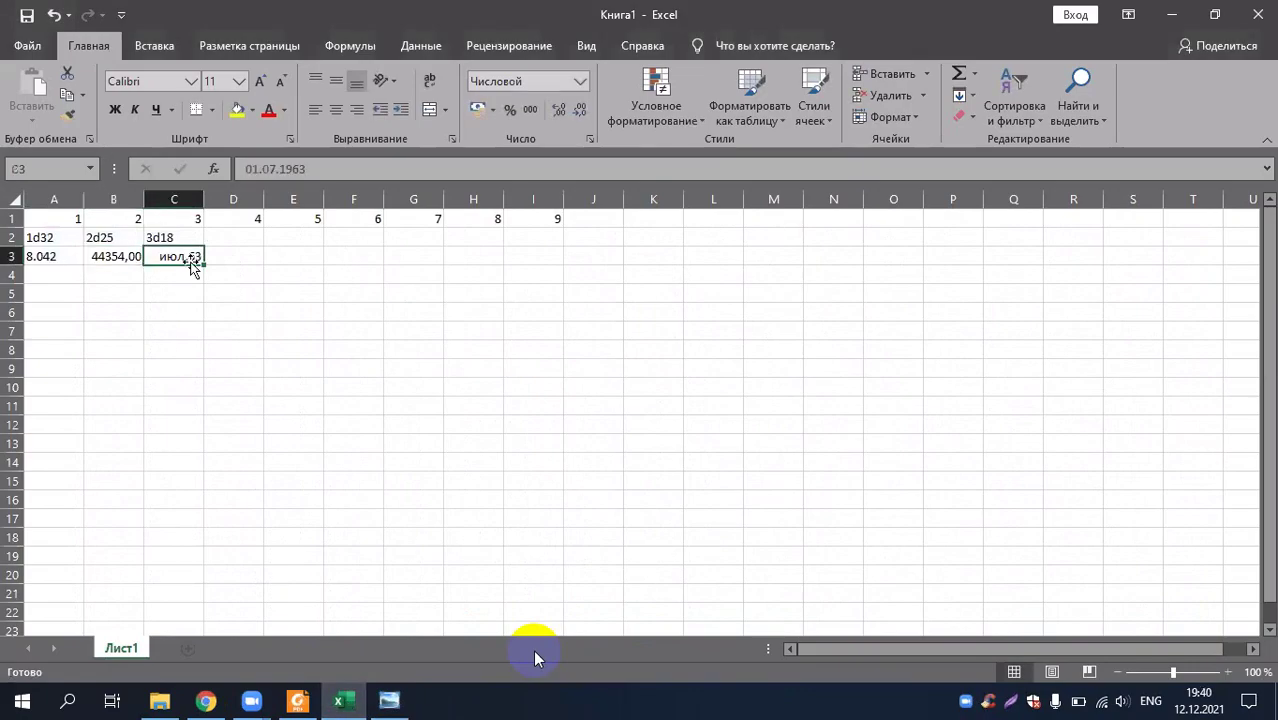
double_click(181, 256)
key("Tab")
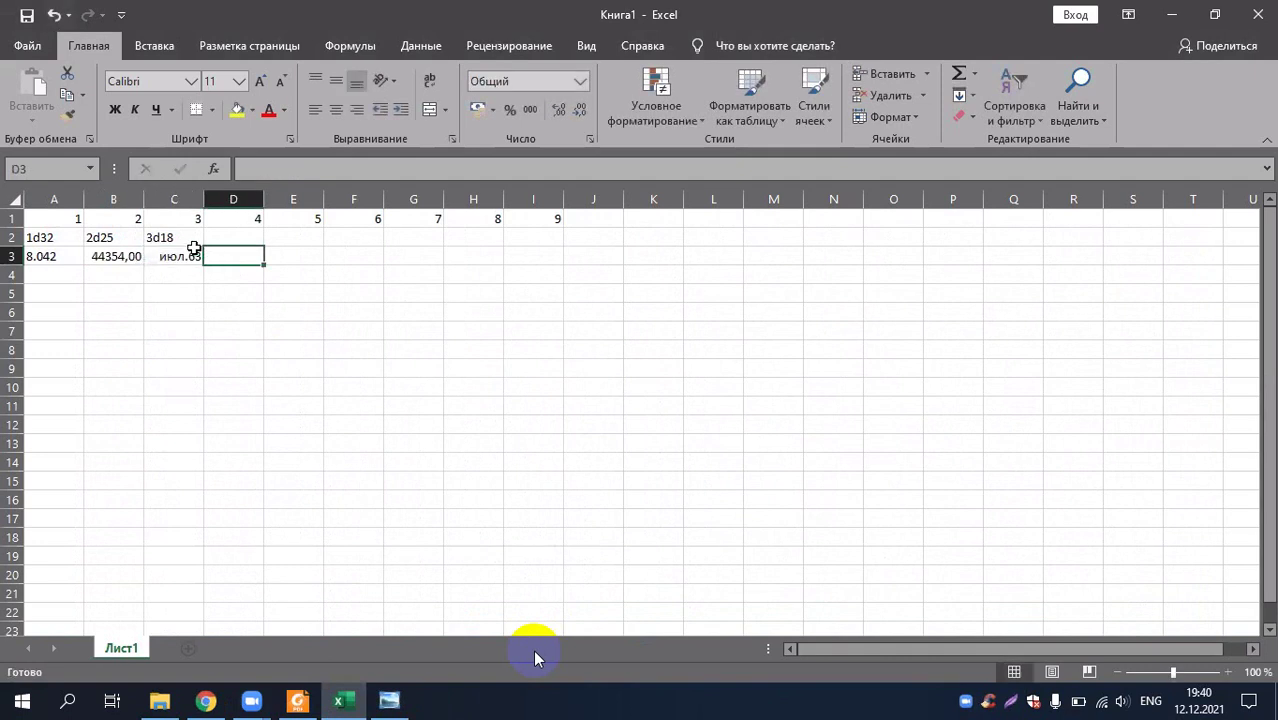
left_click(190, 256)
right_click(194, 259)
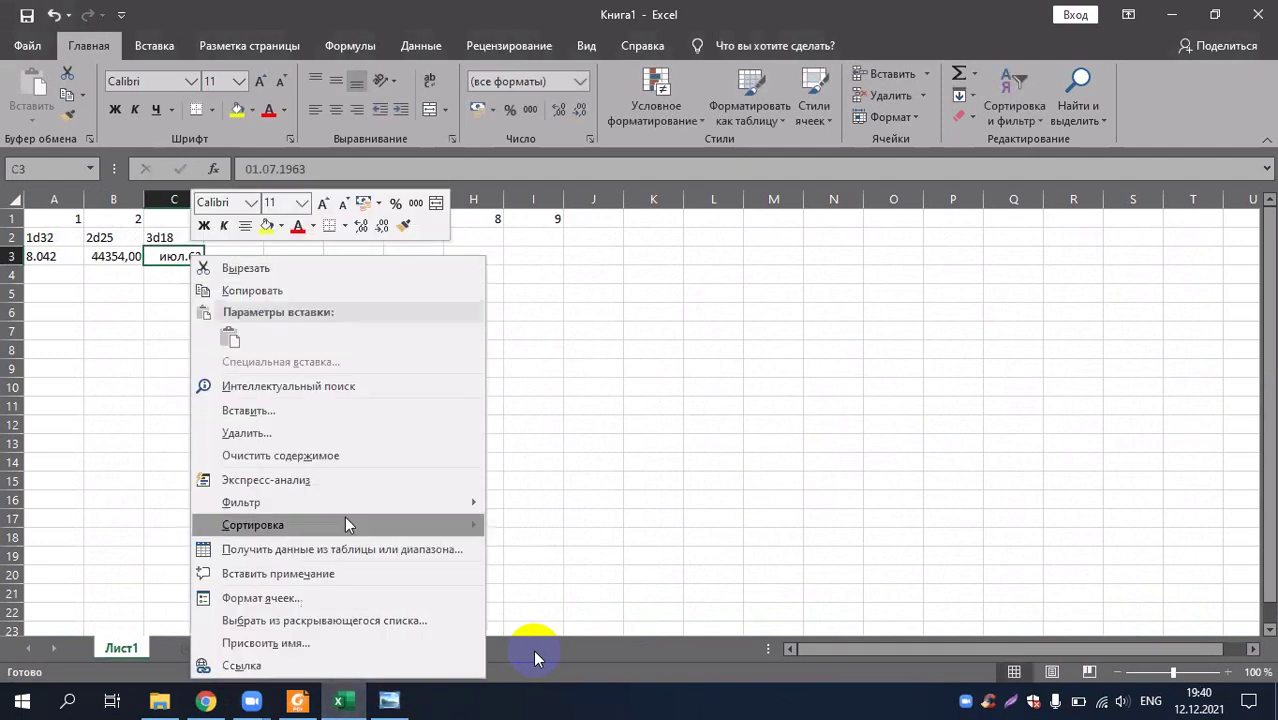
left_click(340, 456)
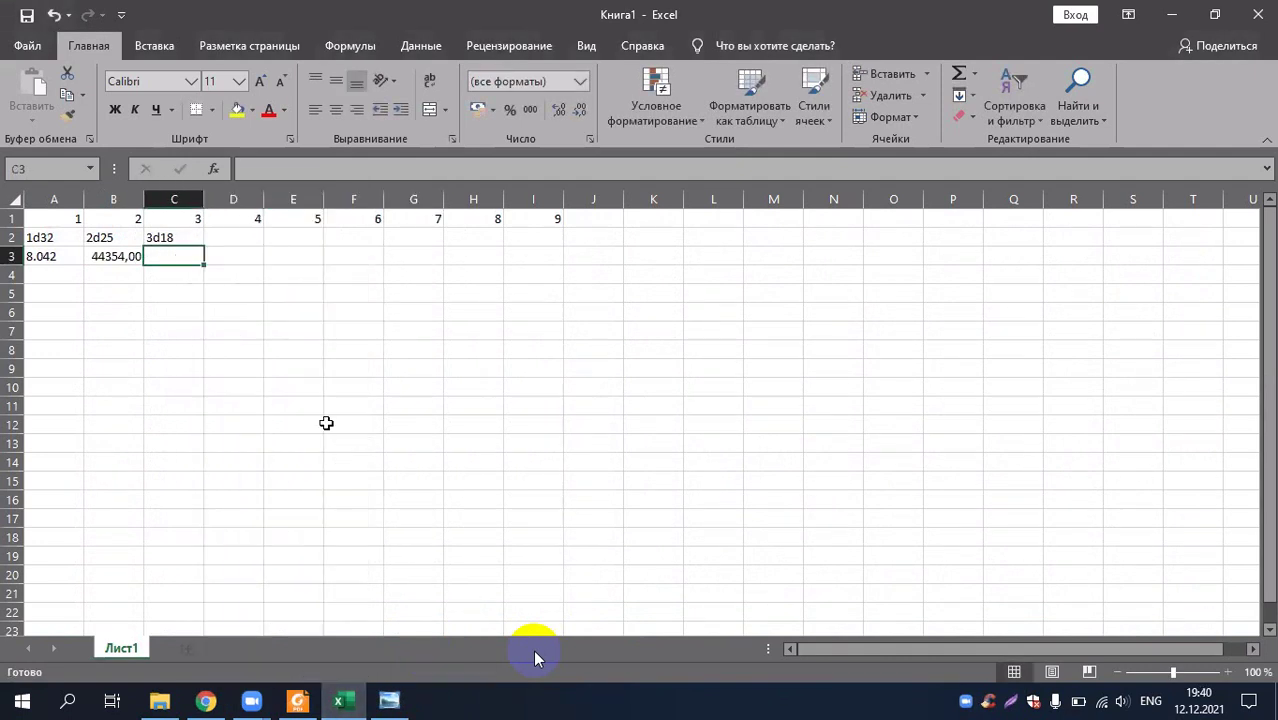
right_click(109, 254)
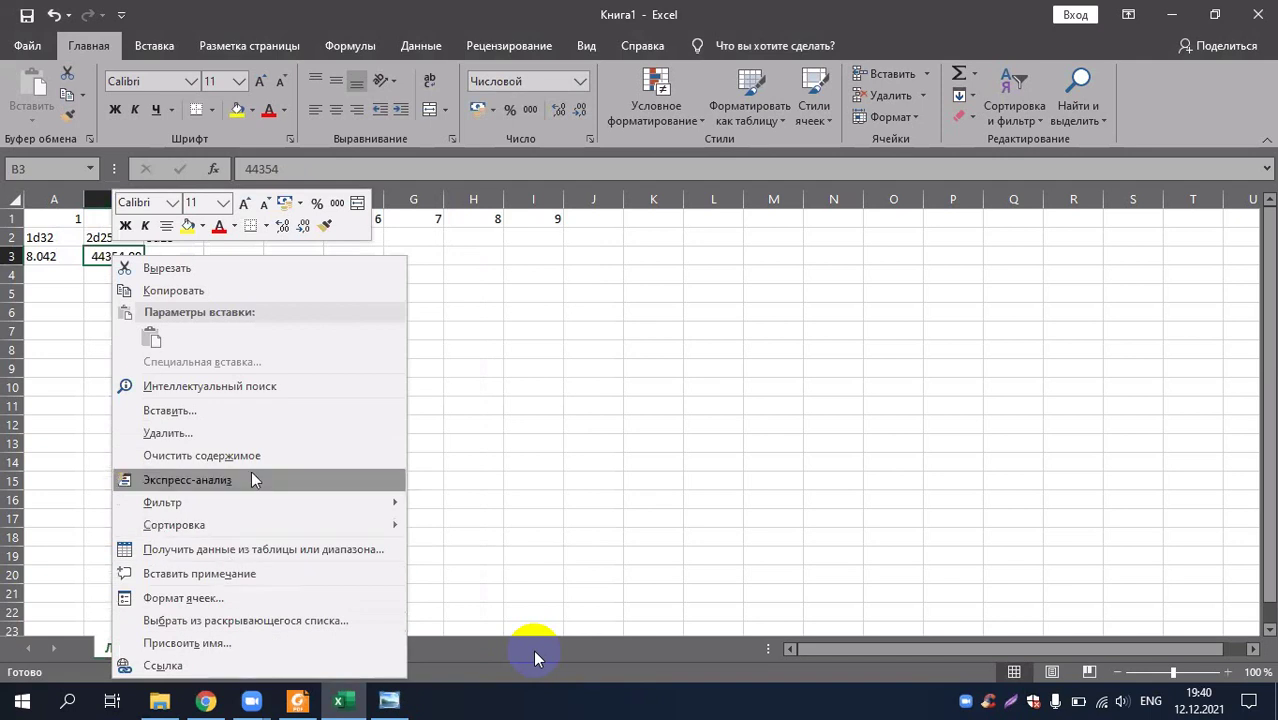
left_click(272, 456)
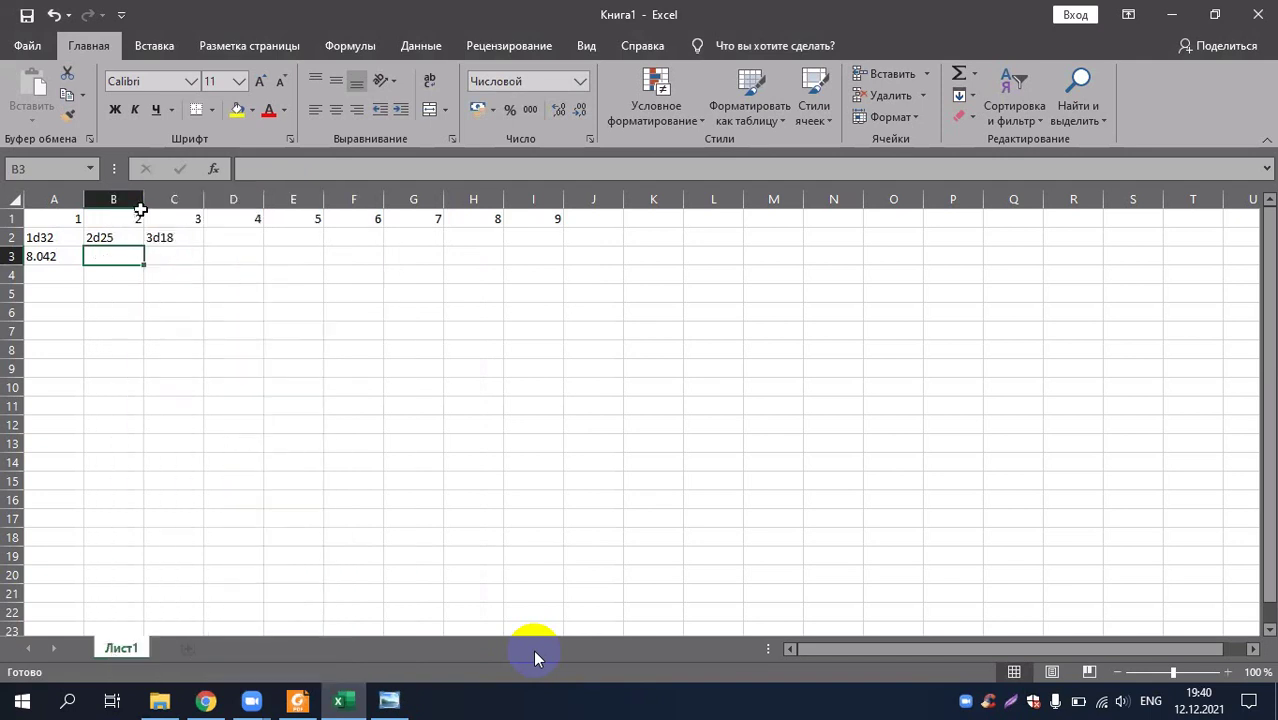
- Enter 7.63 in cell C3 beneath 3d18
left_click(176, 252)
type("7")
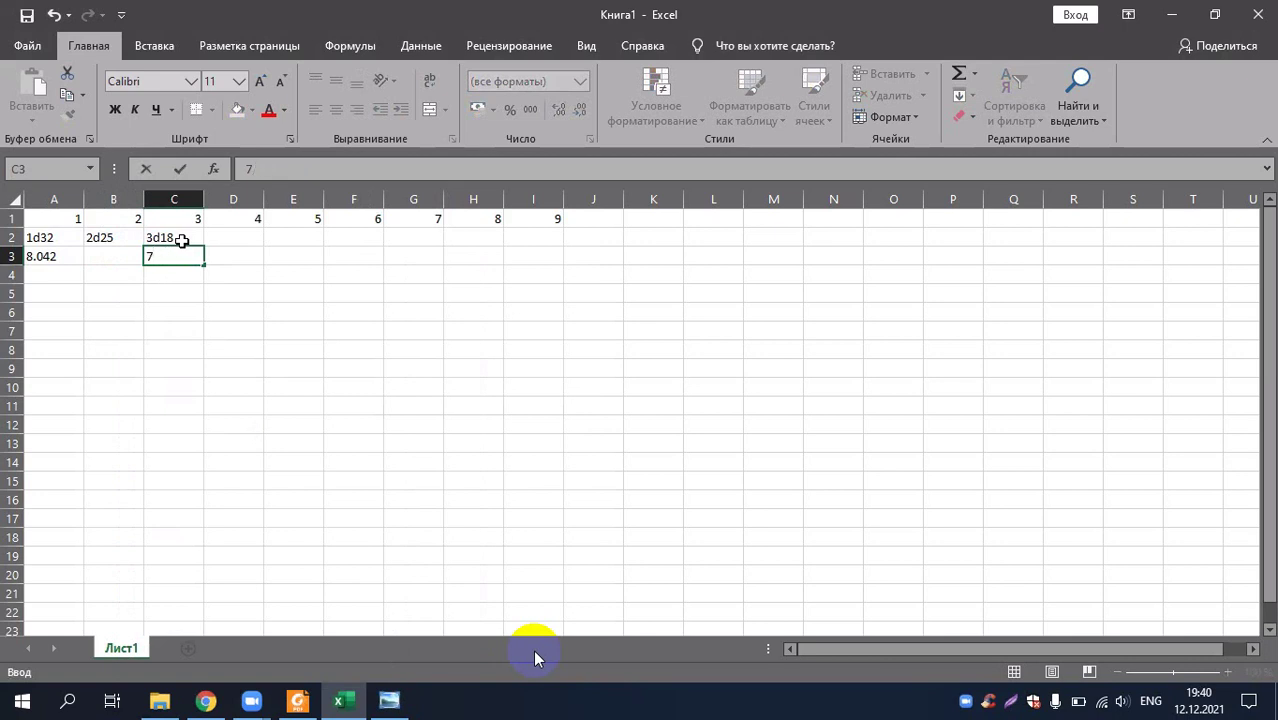
type(".63")
left_click(100, 238)
left_click(109, 256)
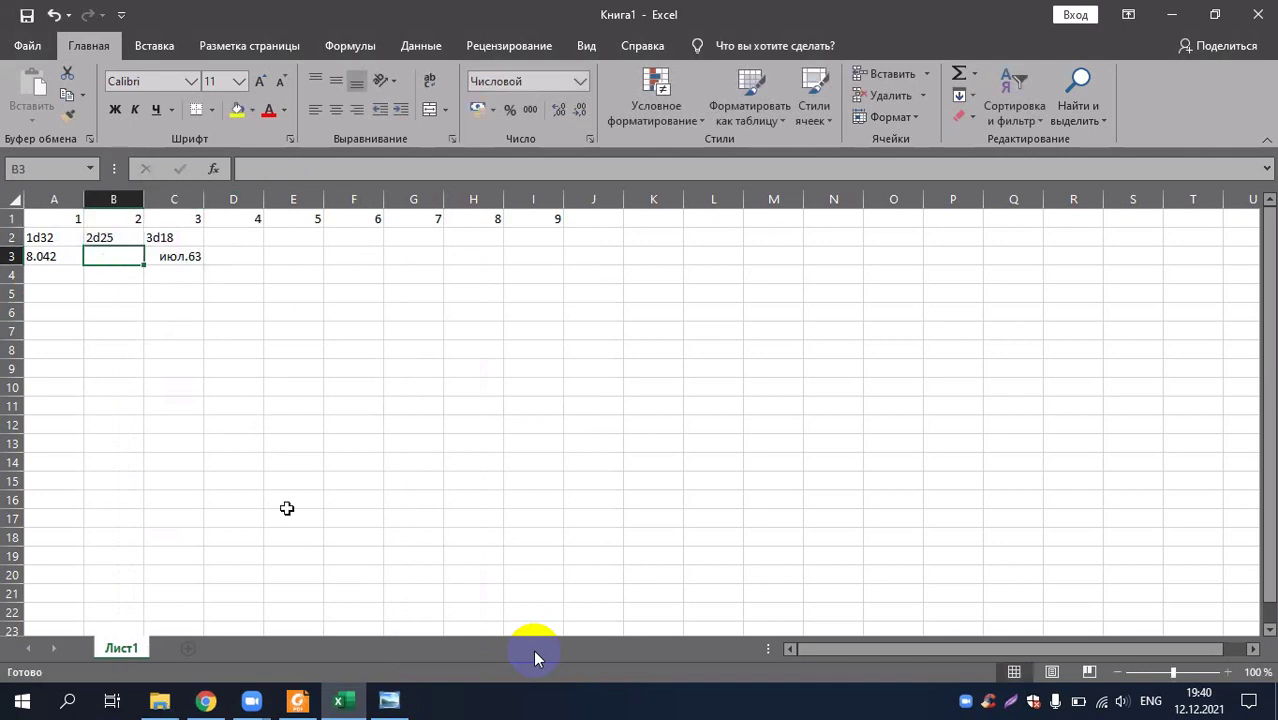
- Replace the whole content of cell C3 with 7,63, written with a decimal comma
double_click(191, 262)
left_click_drag(204, 257, 137, 257)
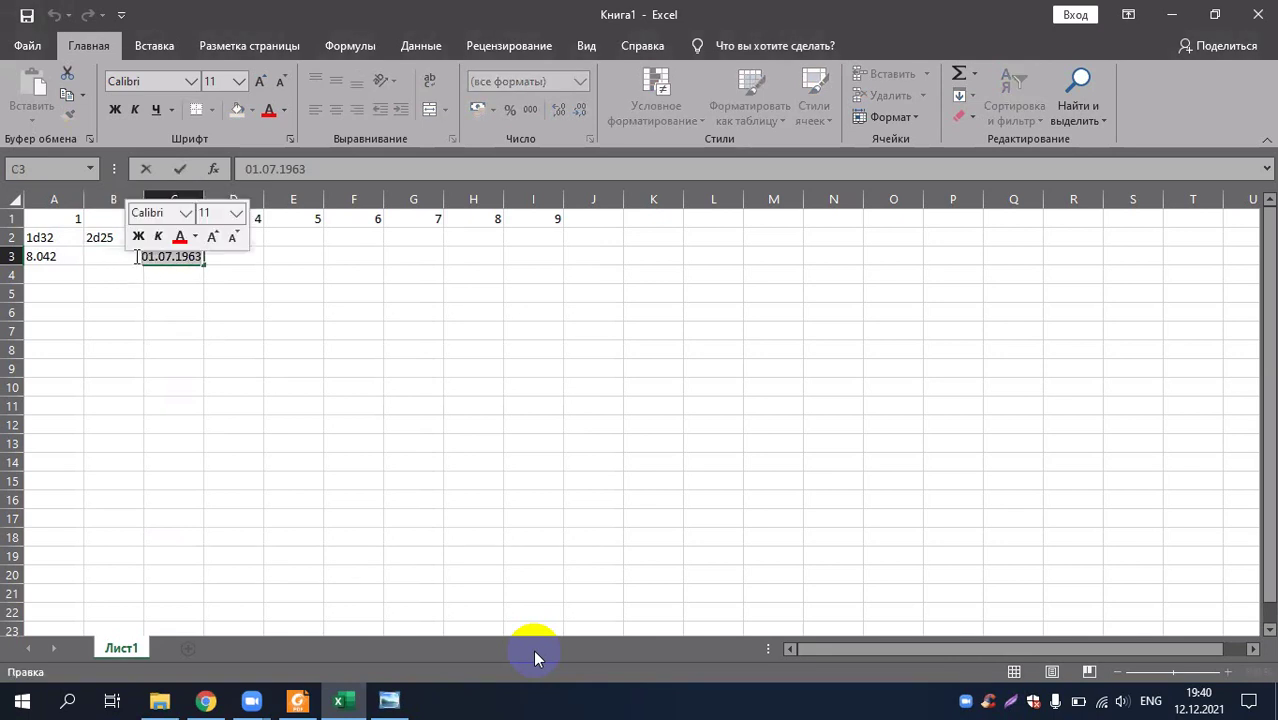
type("7,")
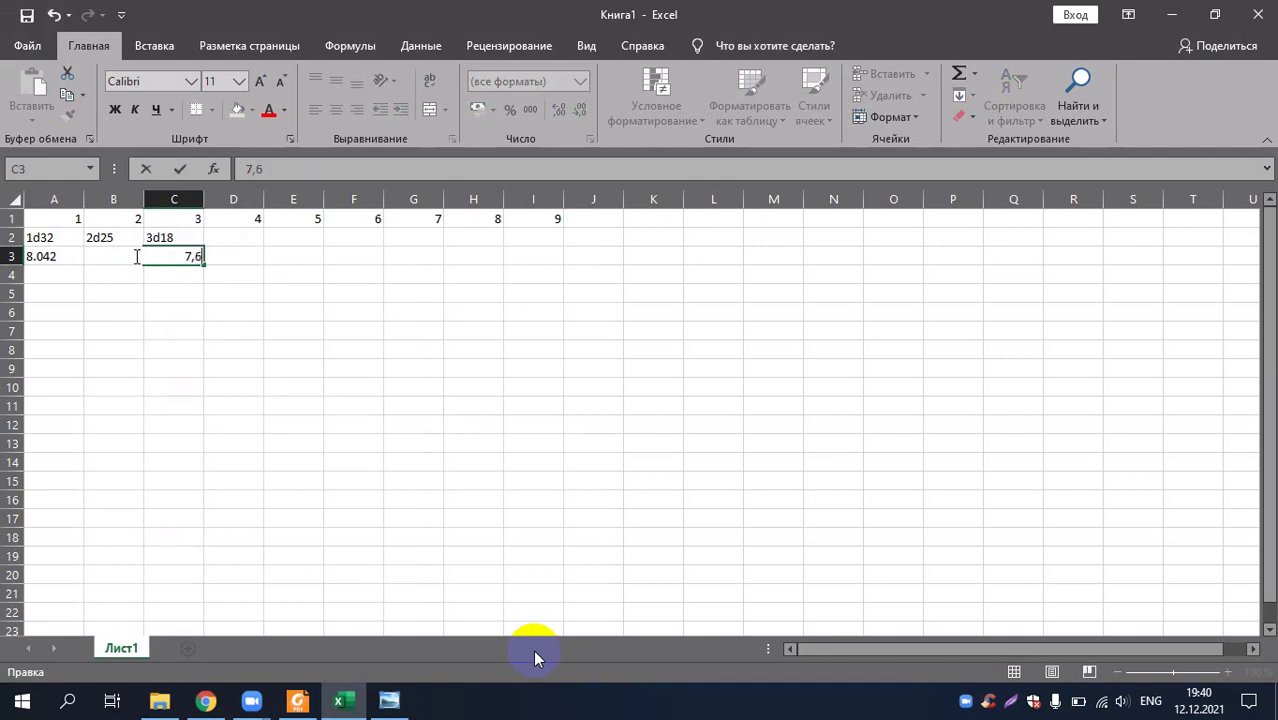
left_click(245, 262)
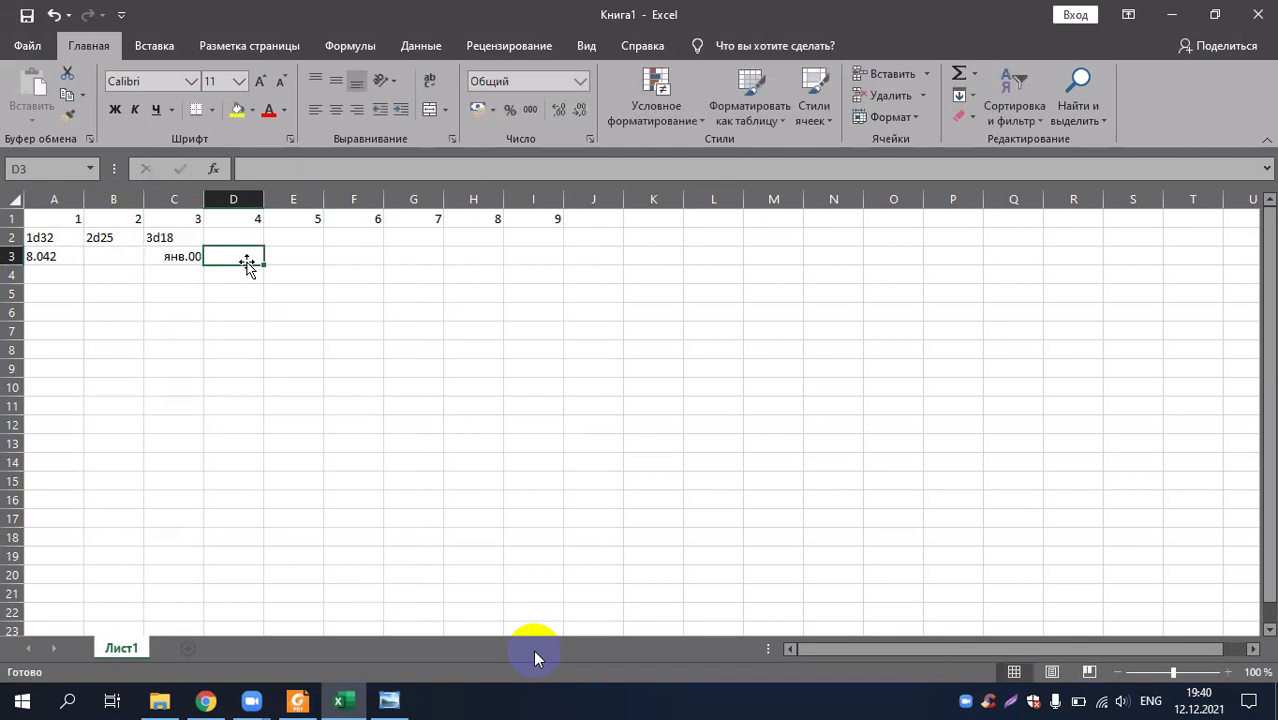
left_click(173, 256)
right_click(173, 256)
key("Escape")
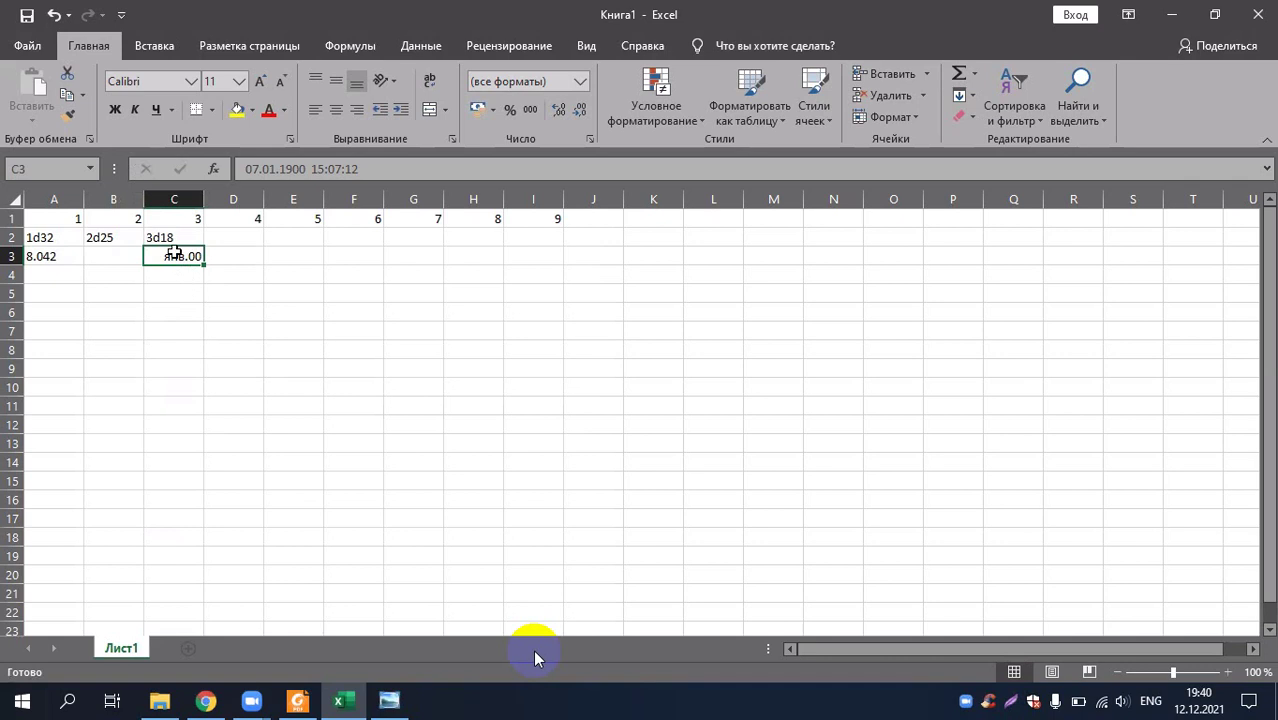
left_click_drag(115, 257, 1117, 576)
scroll(222, 380, "up", 19)
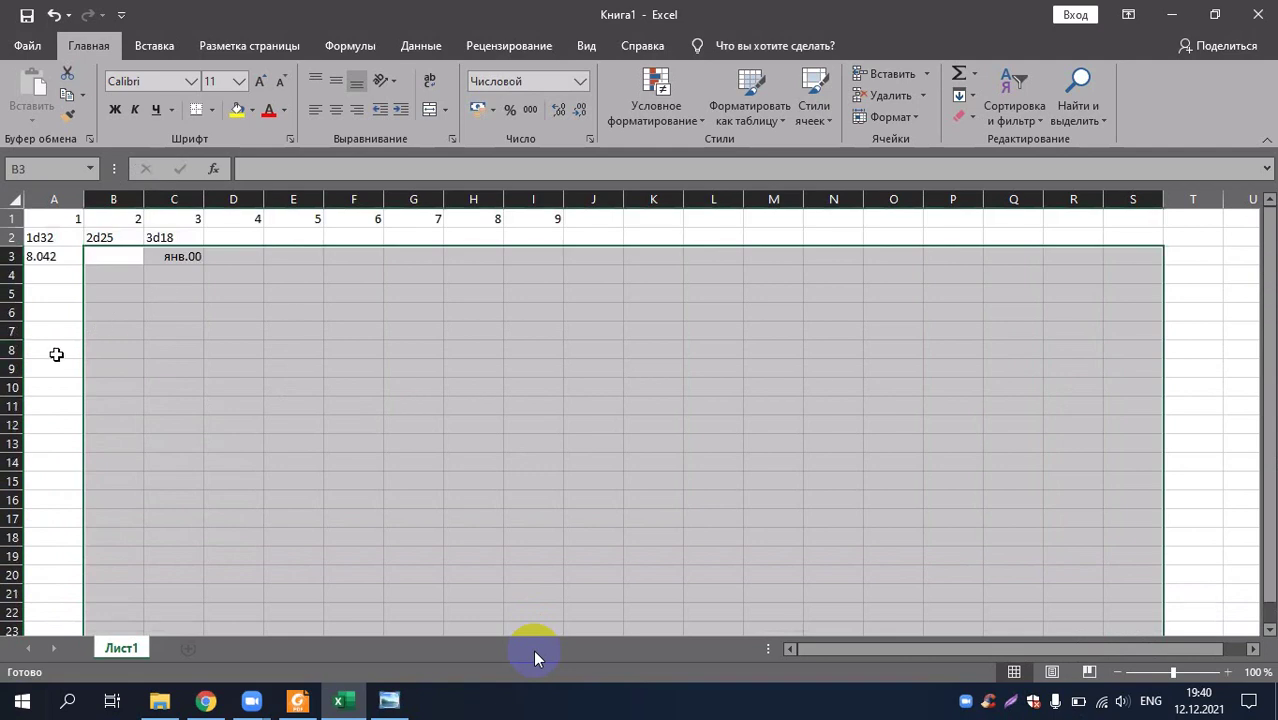
left_click(56, 354)
left_click_drag(92, 256, 191, 260)
right_click(191, 260)
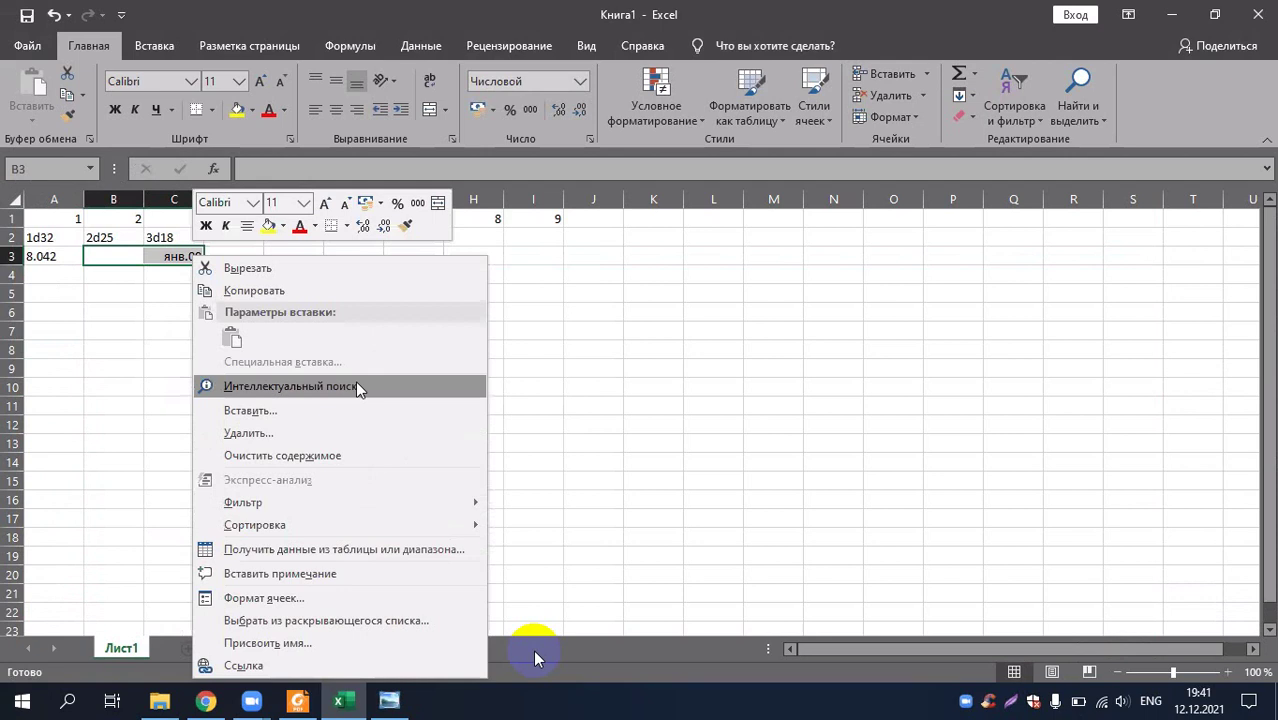
key("Escape")
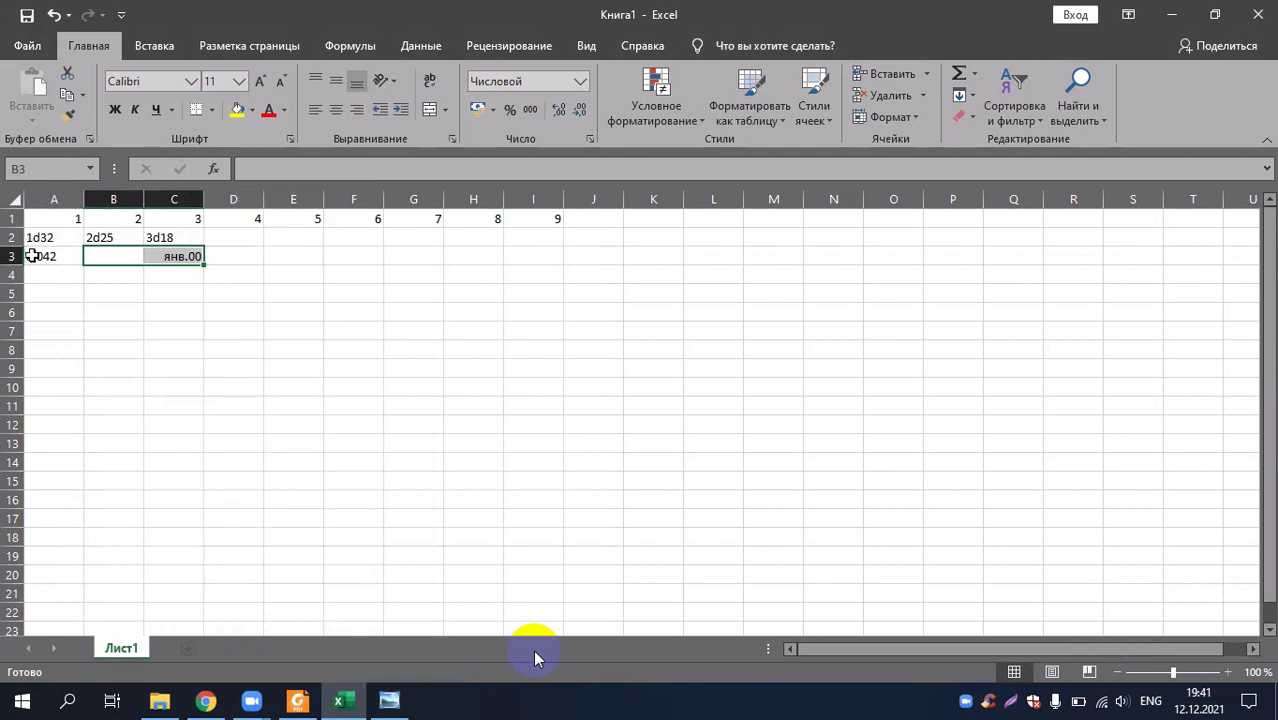
- Format cells A3 through I3 with the Числовой (Number) format using two decimal places
left_click_drag(33, 256, 552, 255)
right_click(552, 255)
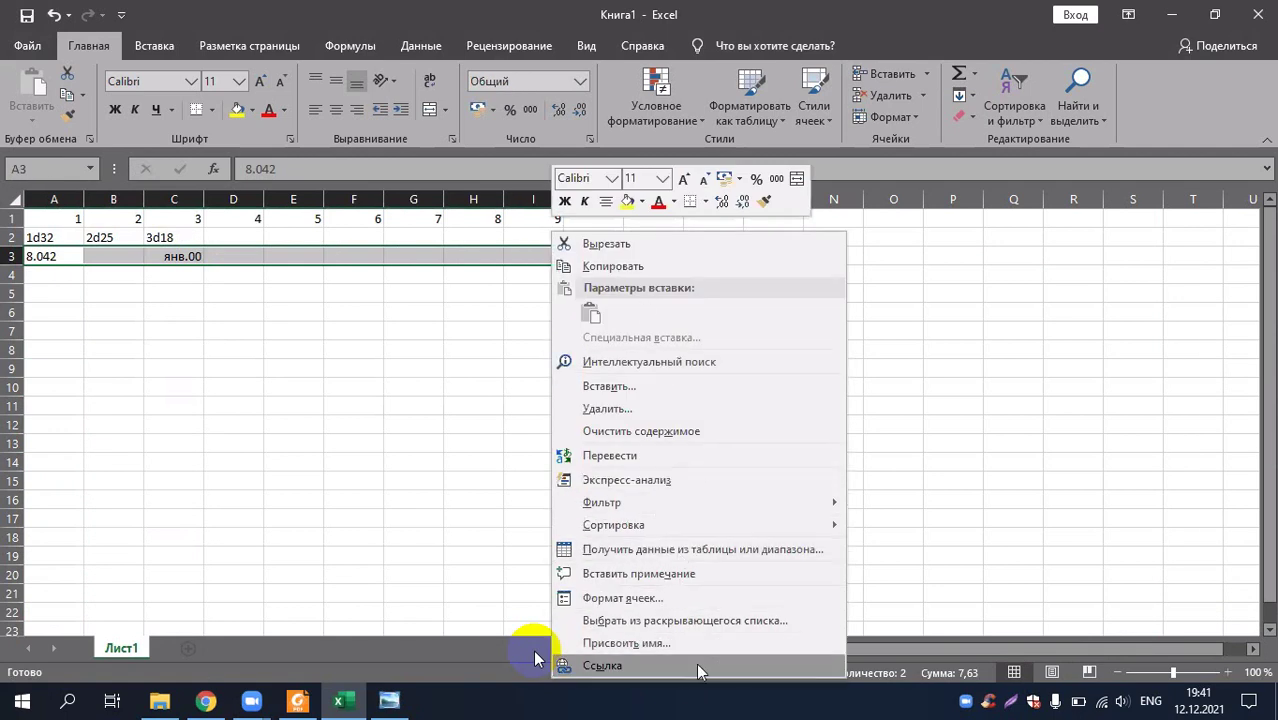
left_click(676, 598)
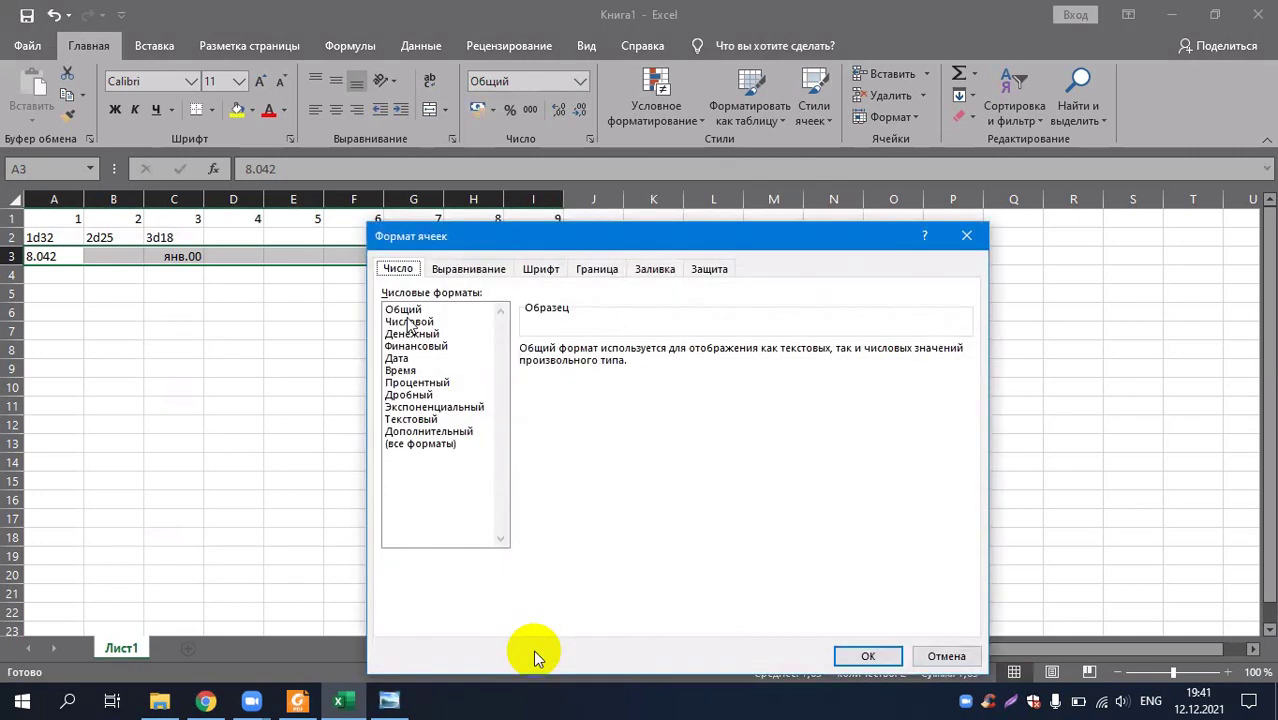
left_click(409, 322)
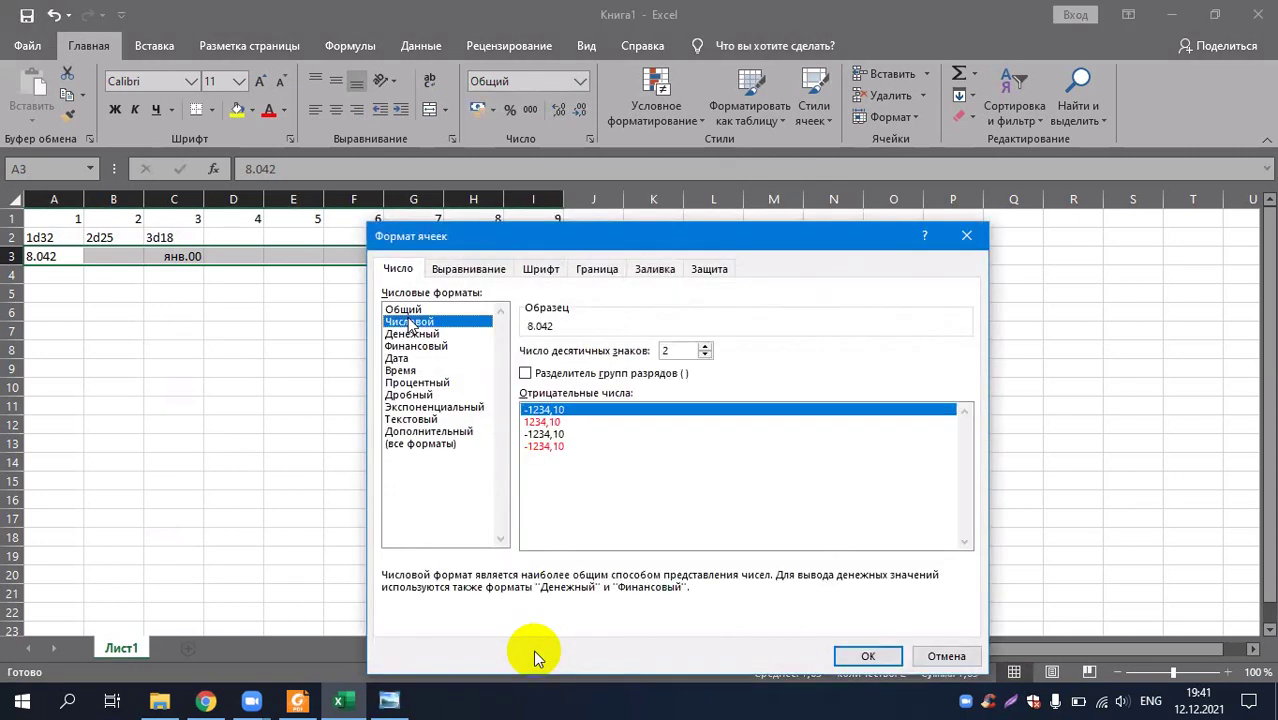
left_click(870, 649)
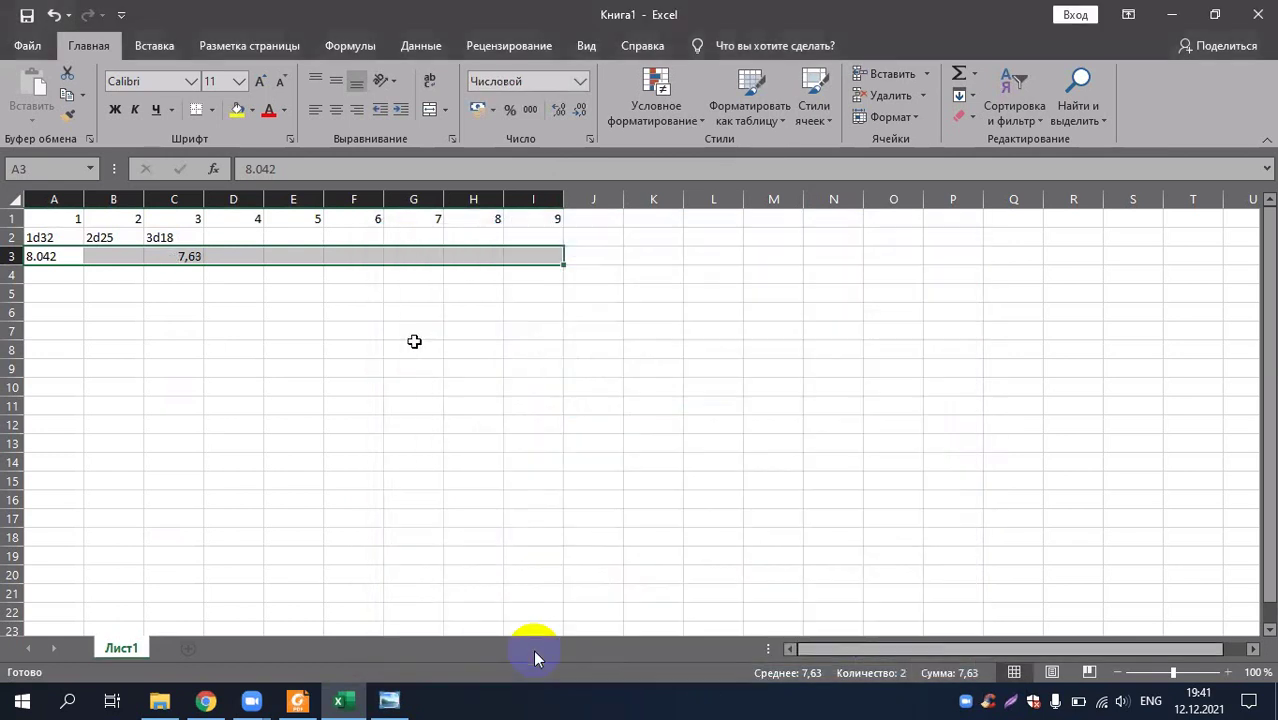
left_click(282, 336)
left_click(114, 255)
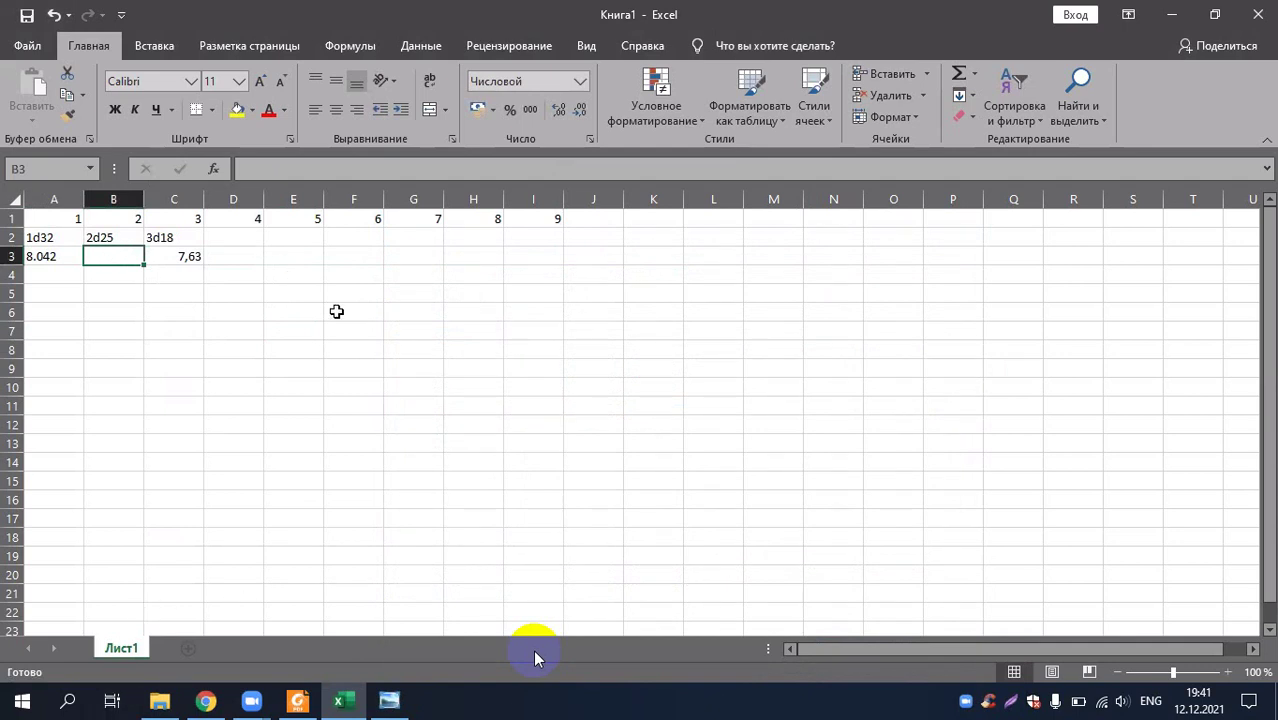
- Replace the decimal point in cell A3 with a comma, making the entry 8,042
double_click(38, 260)
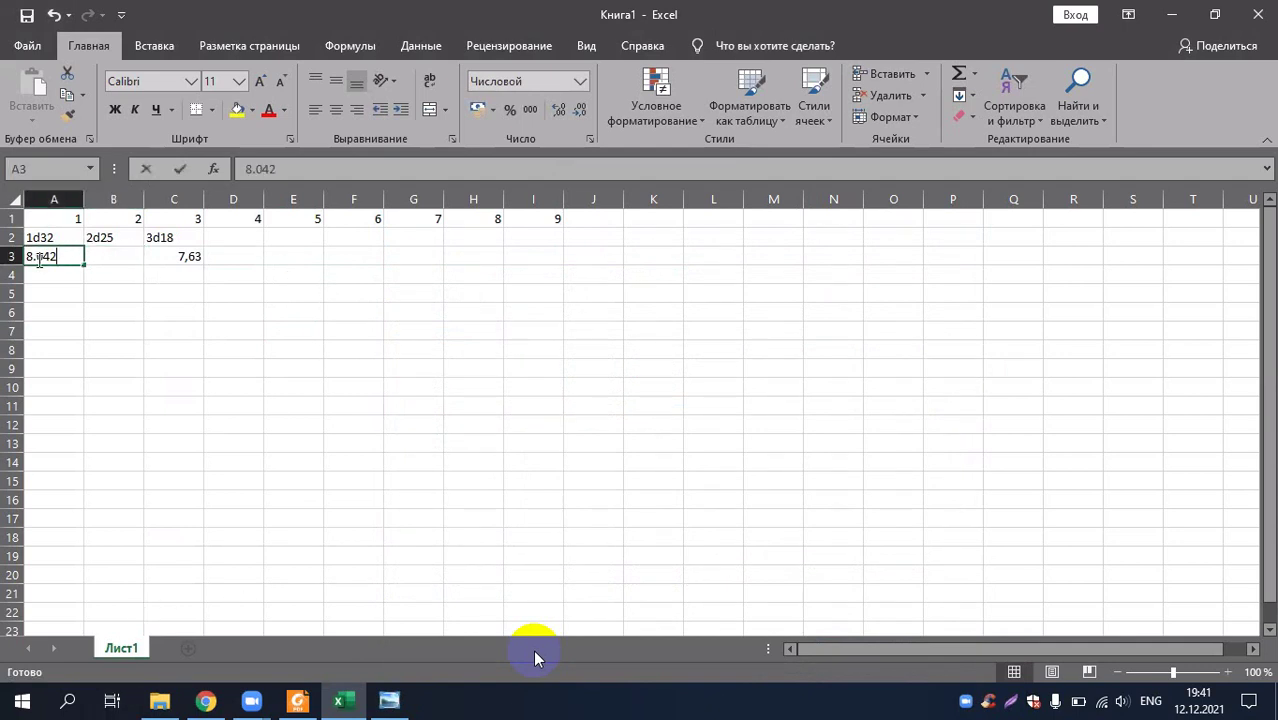
key("Delete")
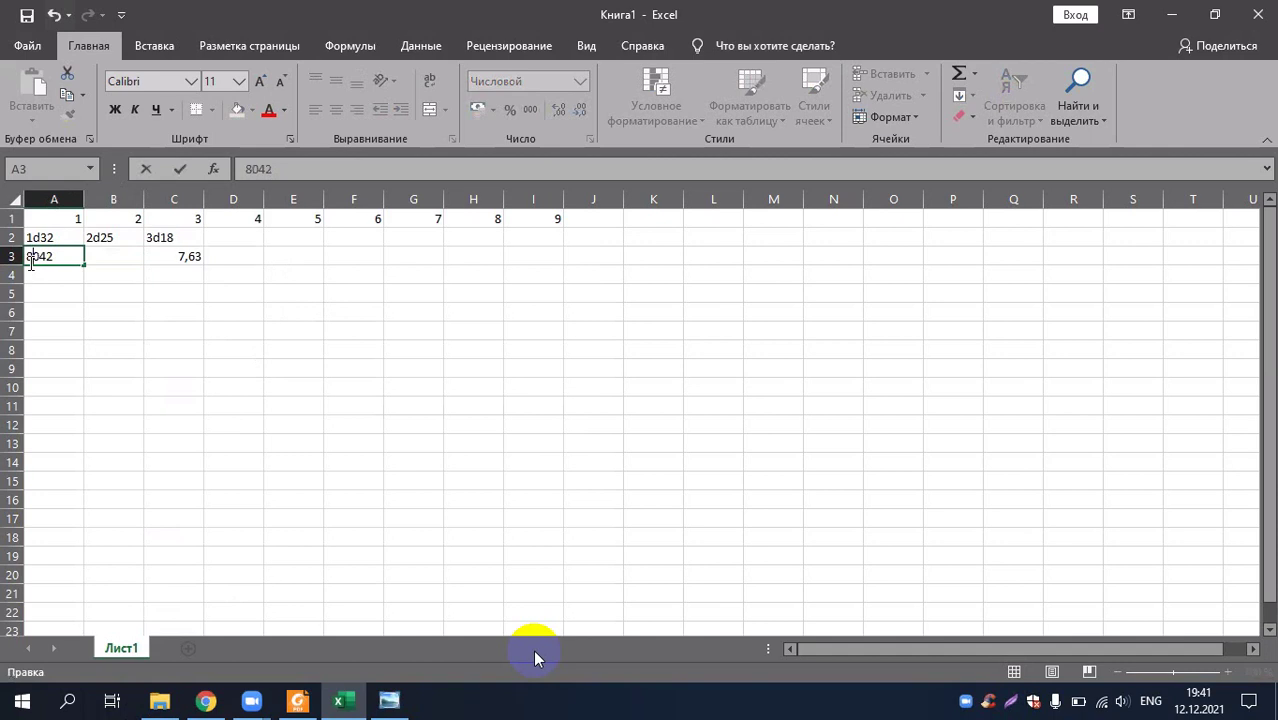
type(",")
left_click(94, 254)
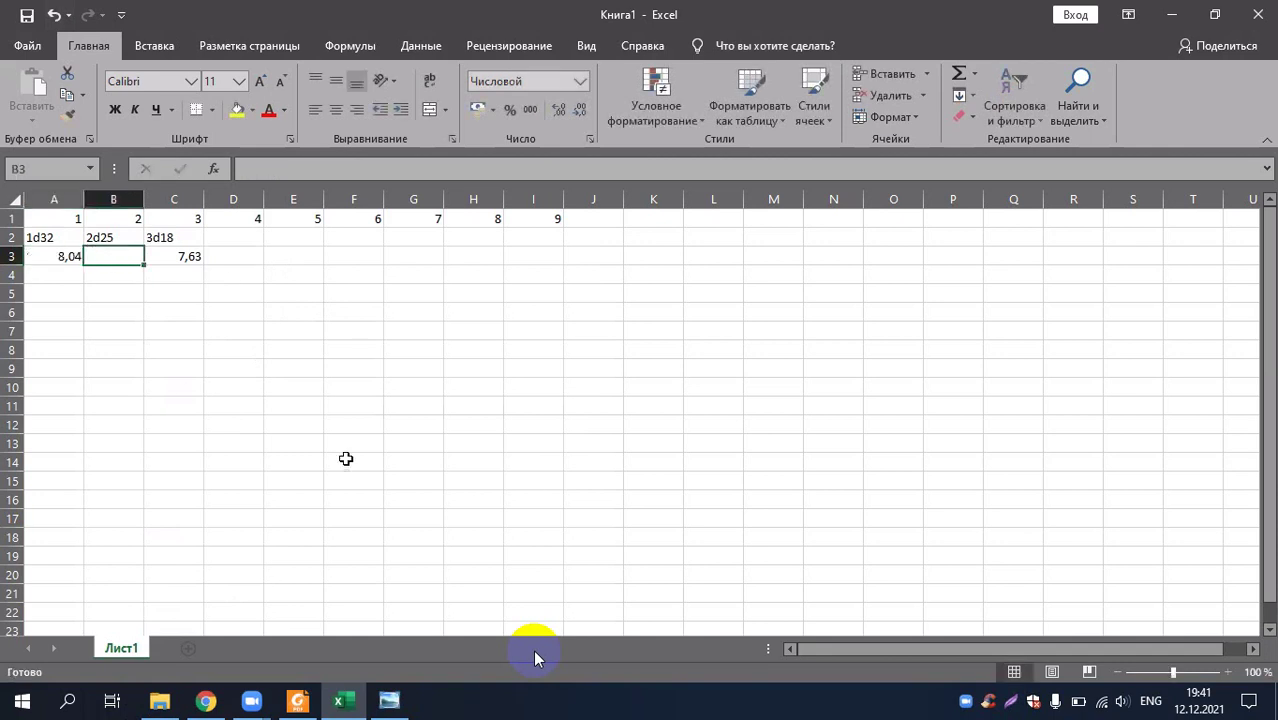
- Examine the two-bar column of the rebar table image against the 2d25 entry in the worksheet
left_click(389, 700)
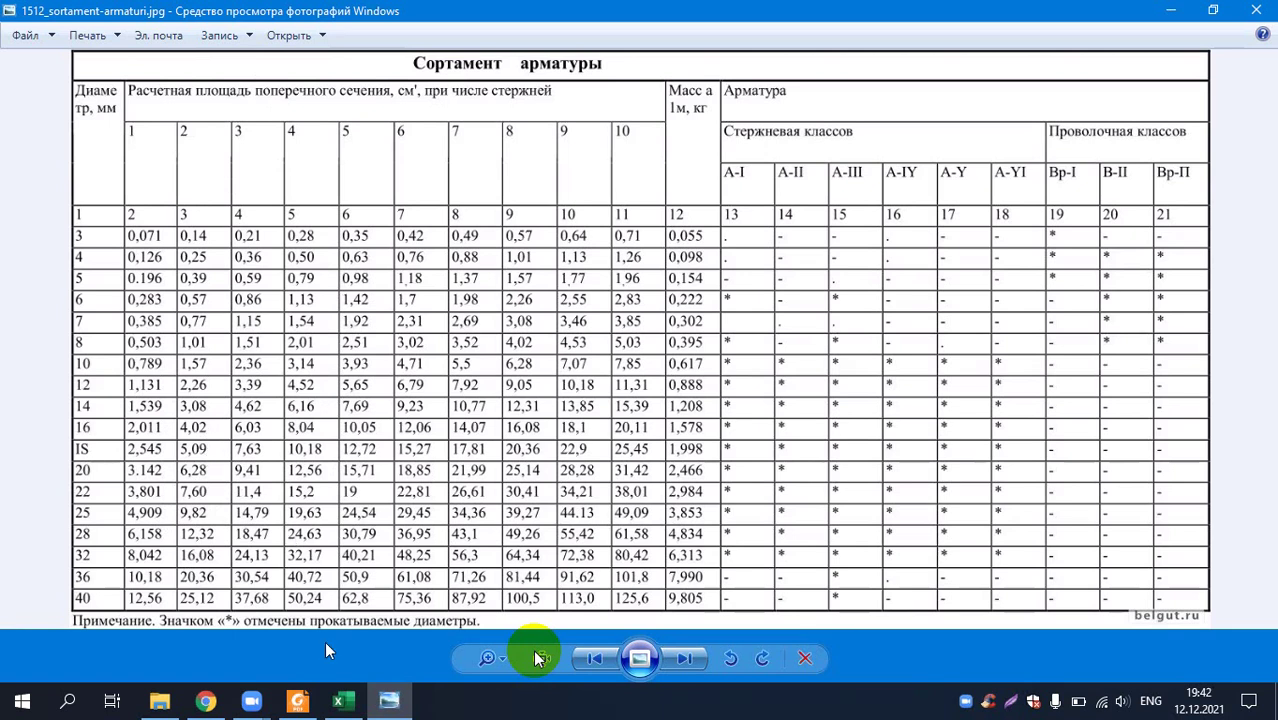
left_click(343, 703)
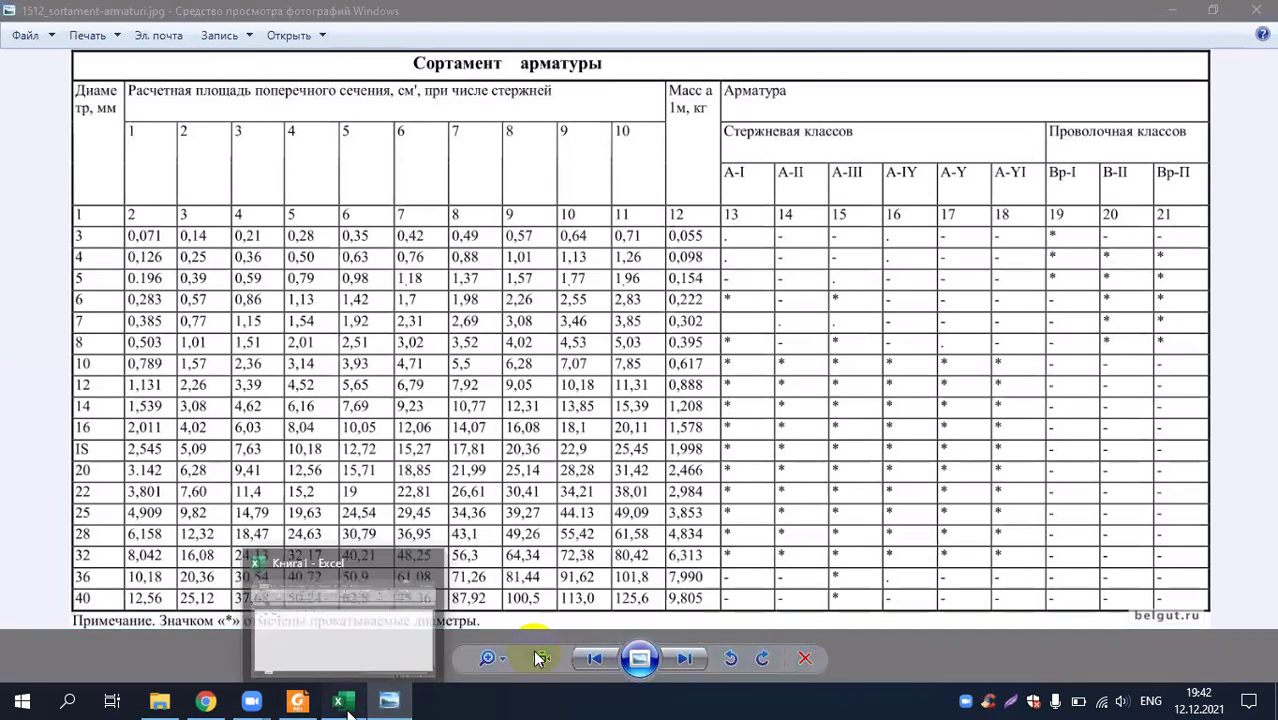
key("alt+Tab")
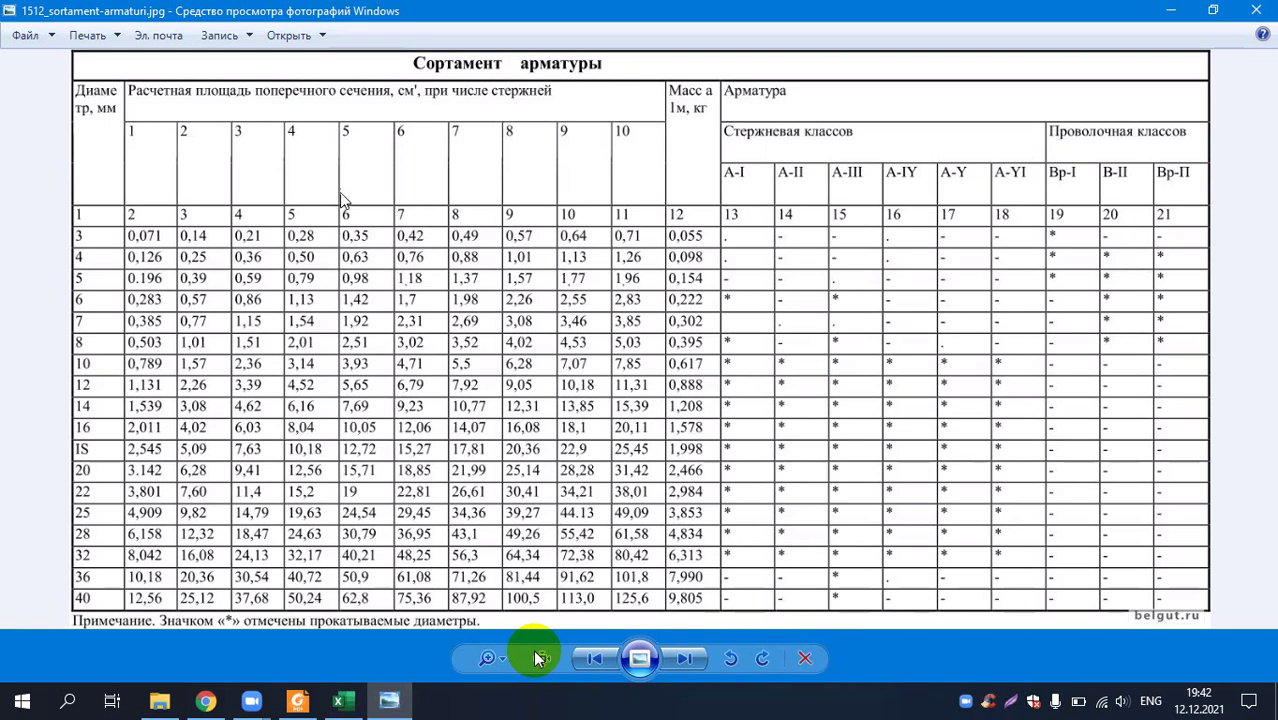
left_click(338, 701)
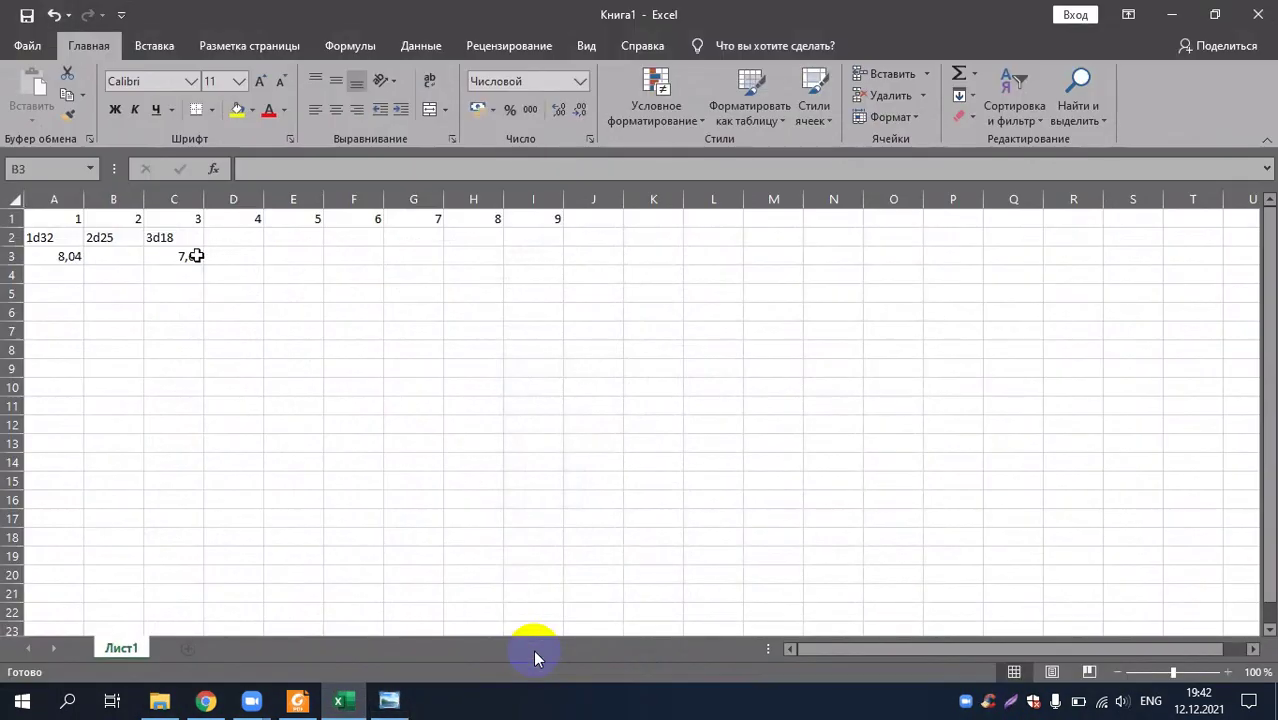
left_click(110, 259)
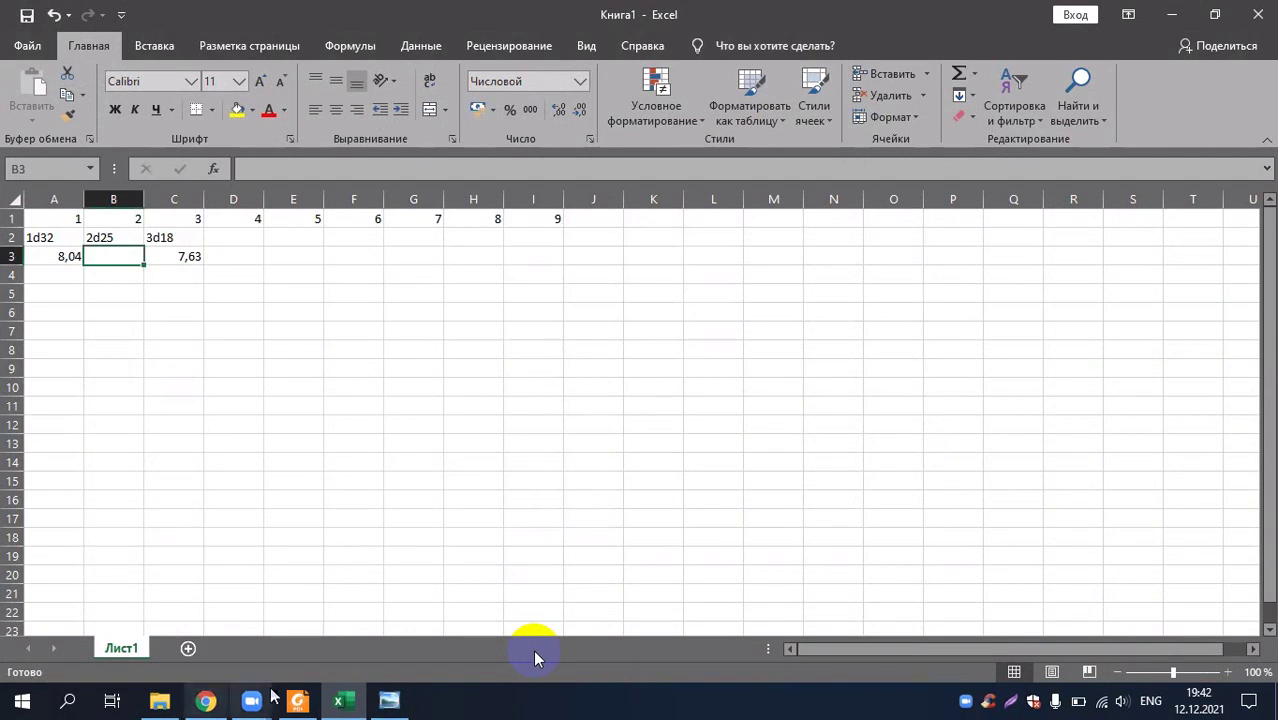
left_click(387, 703)
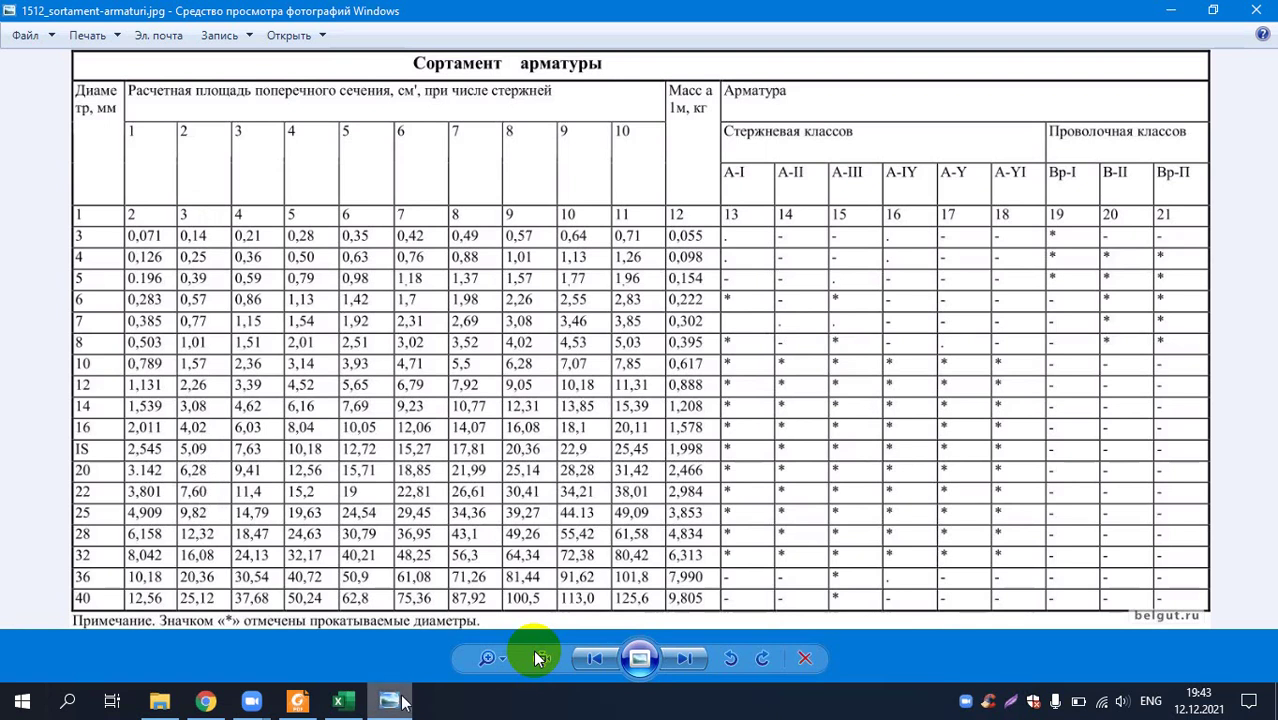
left_click(360, 704)
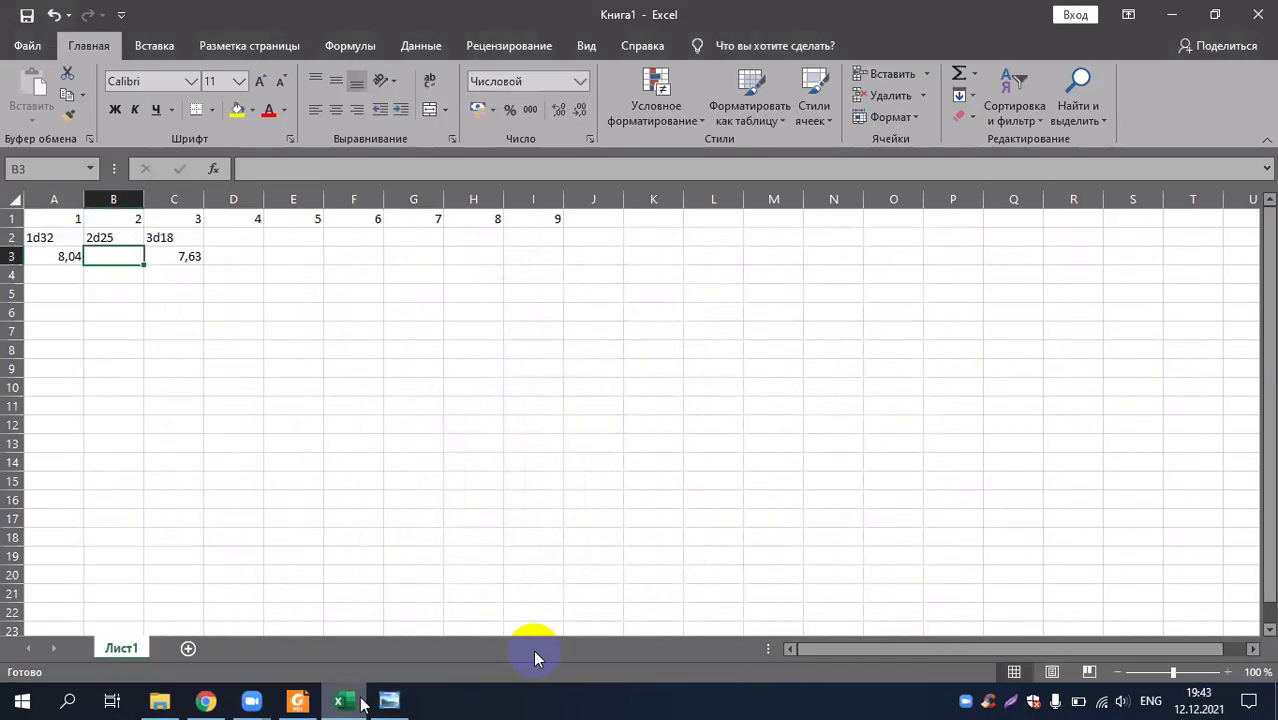
key("alt+Tab")
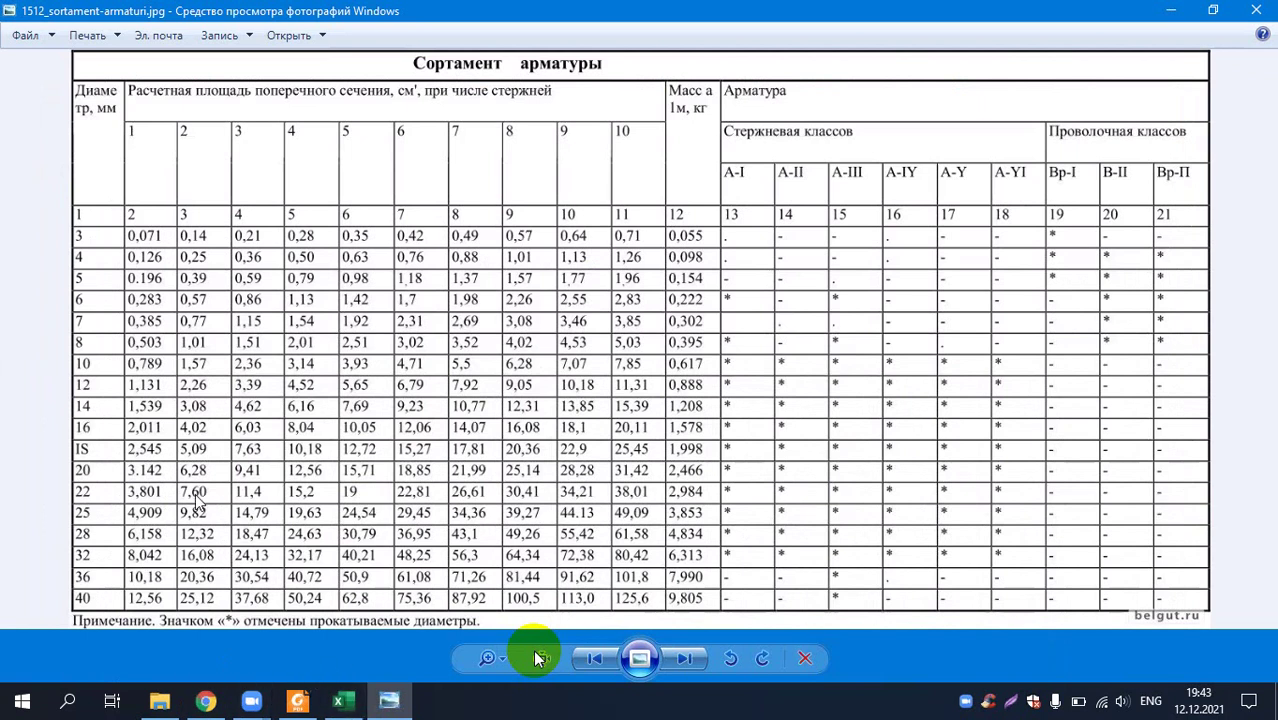
left_click(338, 701)
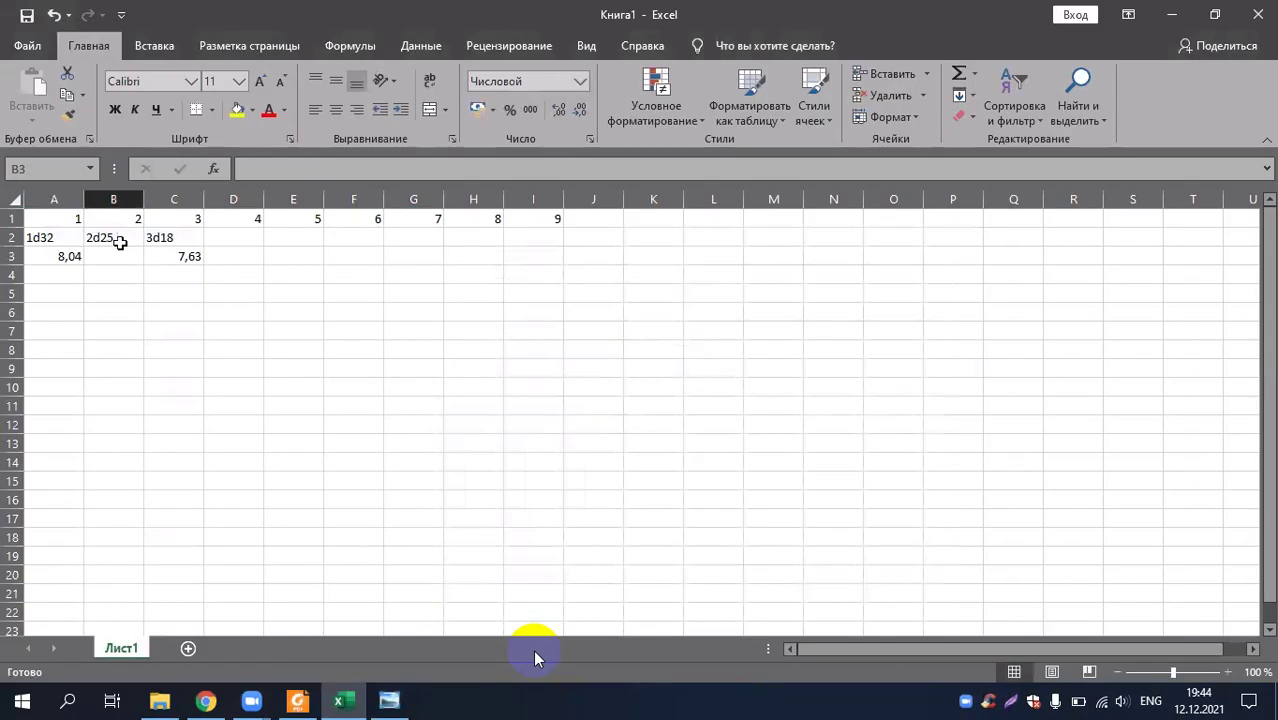
- Change the bar designation in cell B2 to 2d22
left_click(104, 238)
key("F2")
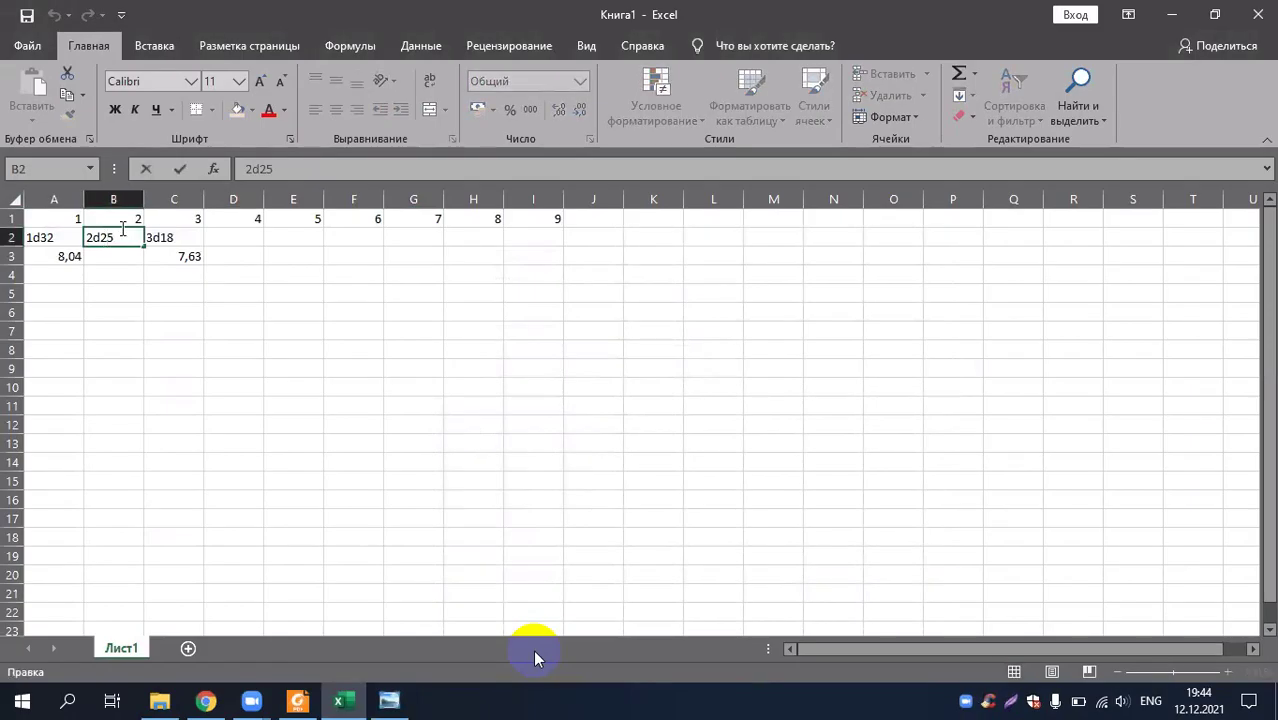
key("BackSpace")
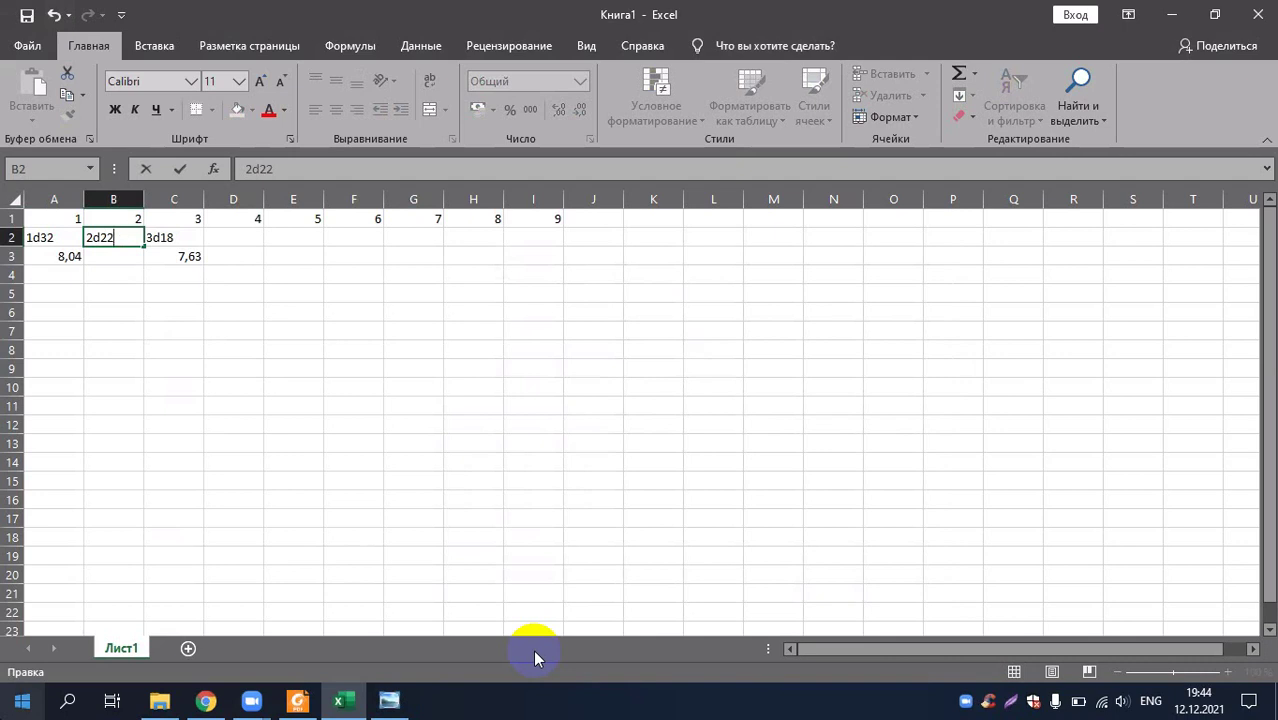
left_click(100, 254)
- Look up two 22 mm bars in the rebar table image and enter their area, 7,6, in cell B3
left_click(393, 697)
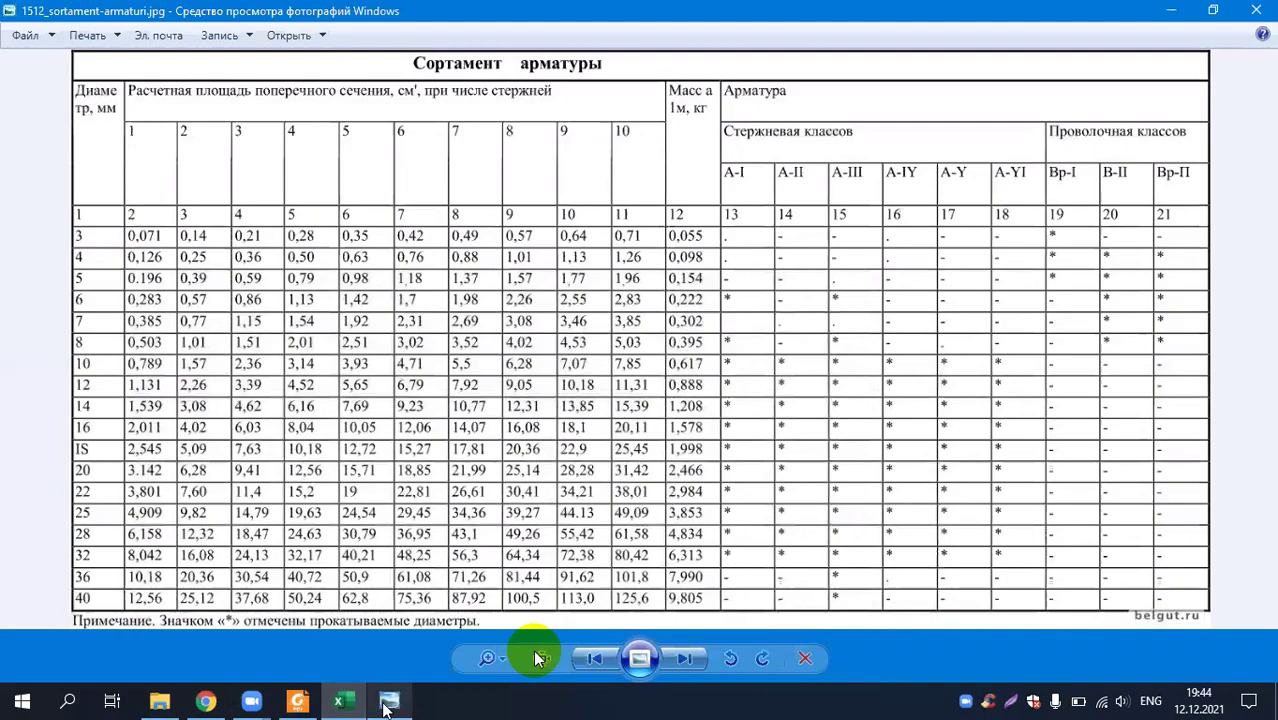
left_click(340, 700)
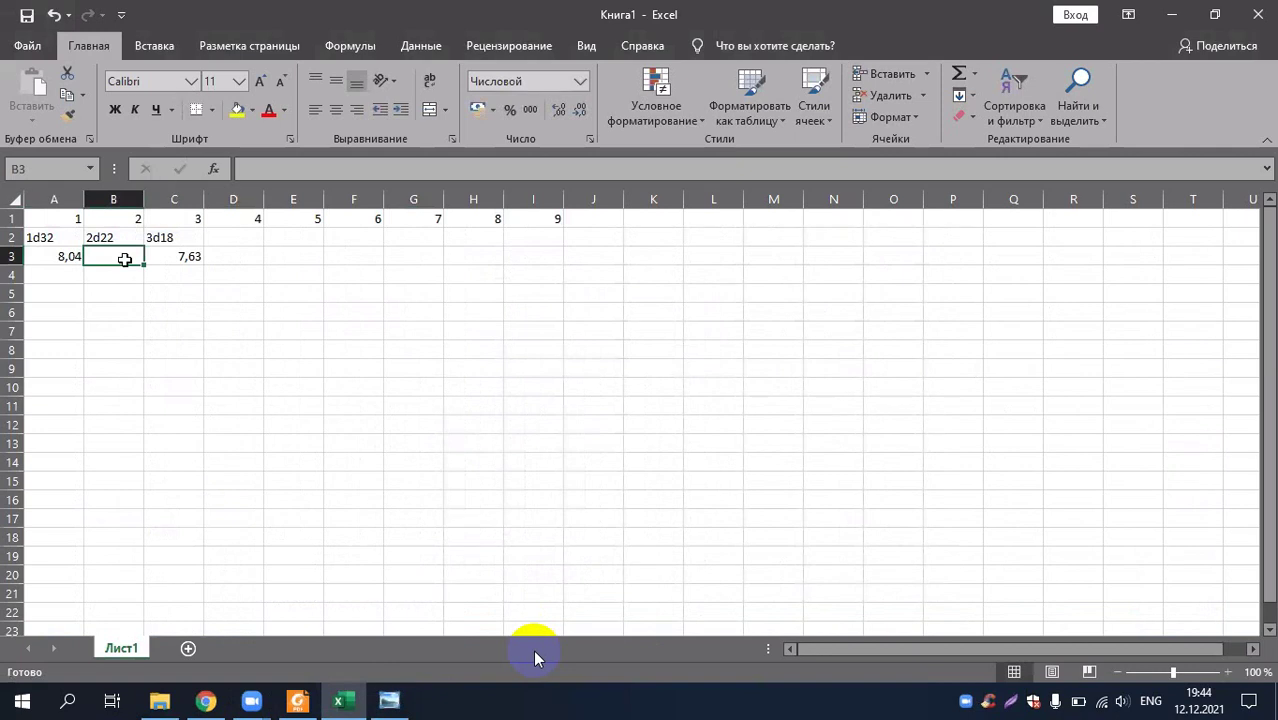
type("7")
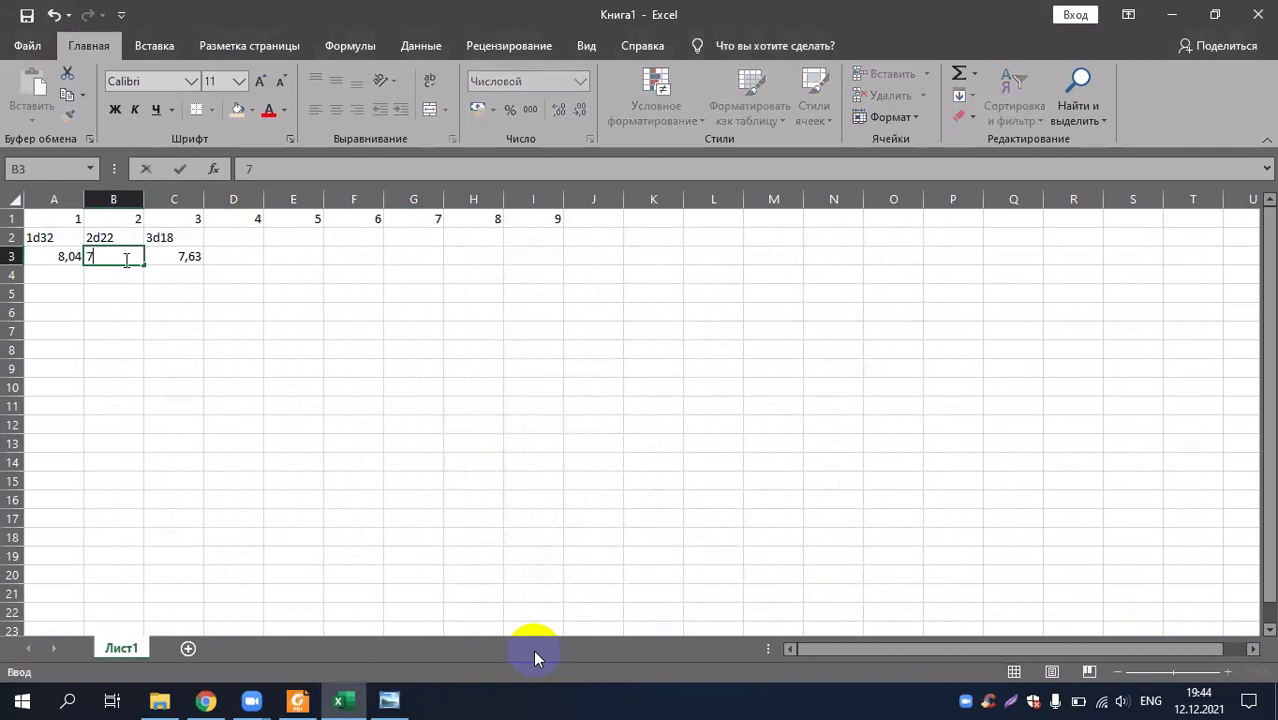
type(",6")
left_click(252, 234)
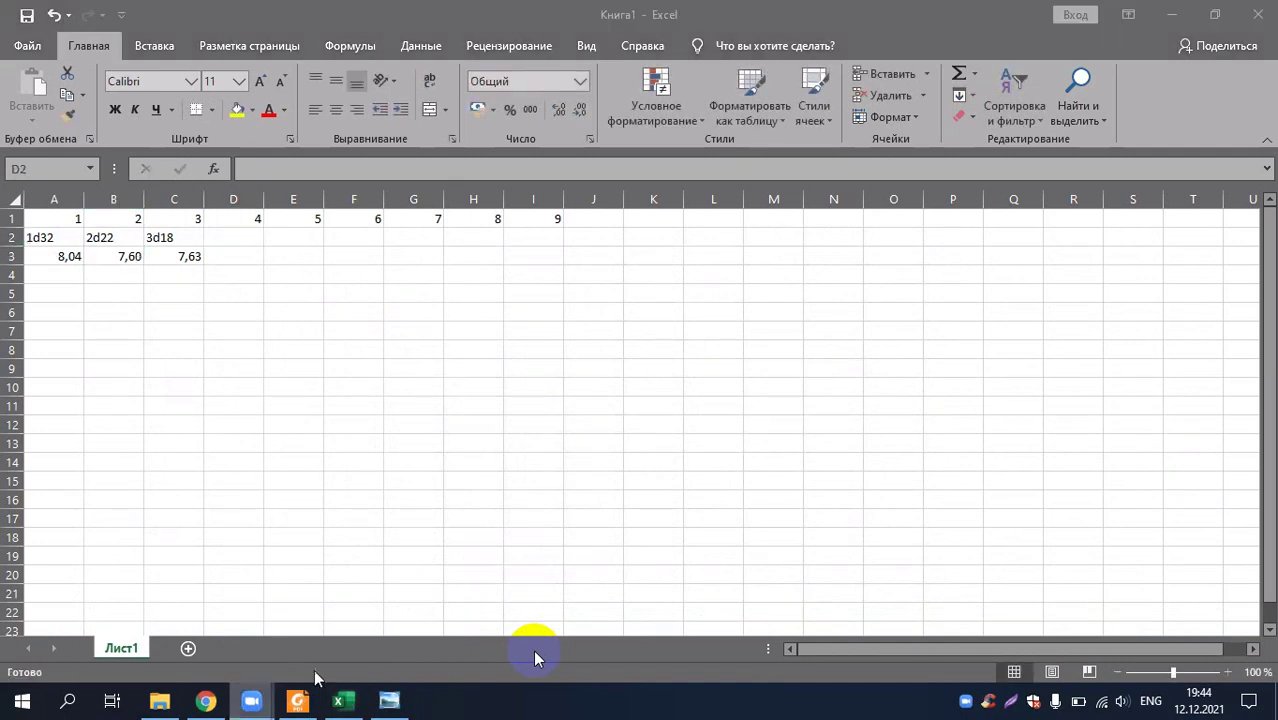
- Consult the four-bar column of the rebar table image and enter the designation 4d16 in cell D2
left_click(389, 700)
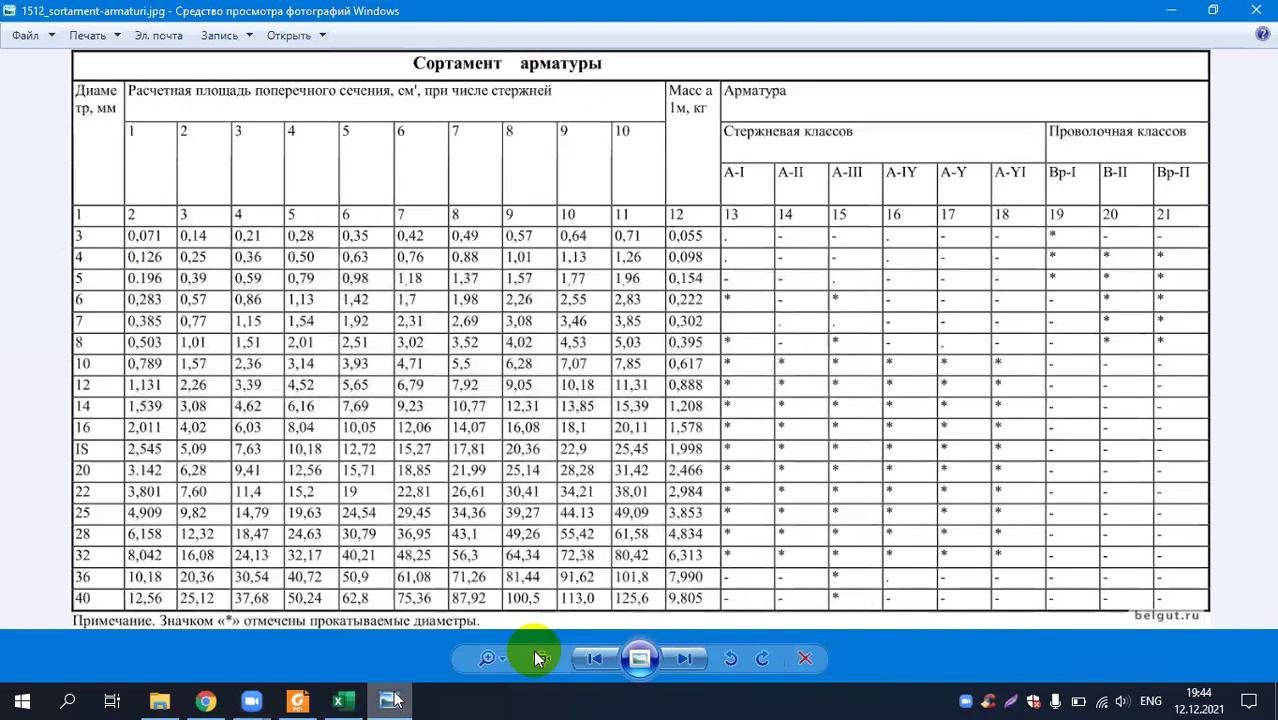
left_click(345, 702)
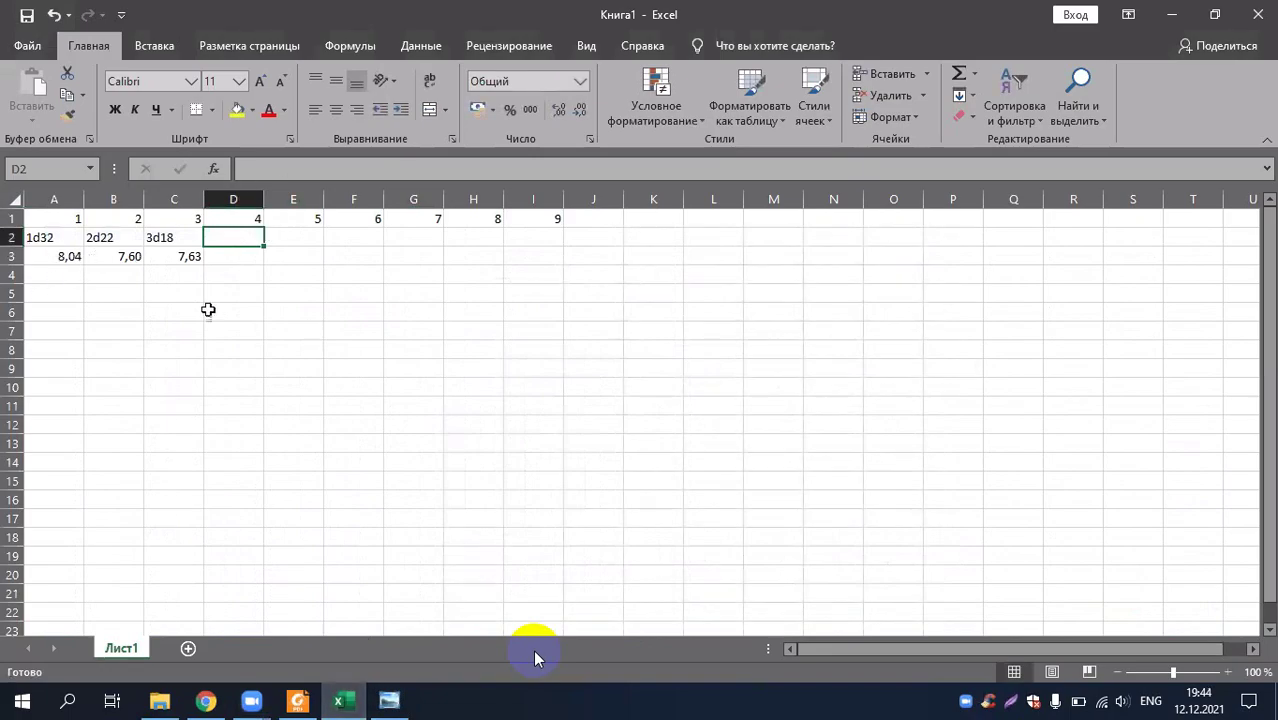
mouse_move(348, 702)
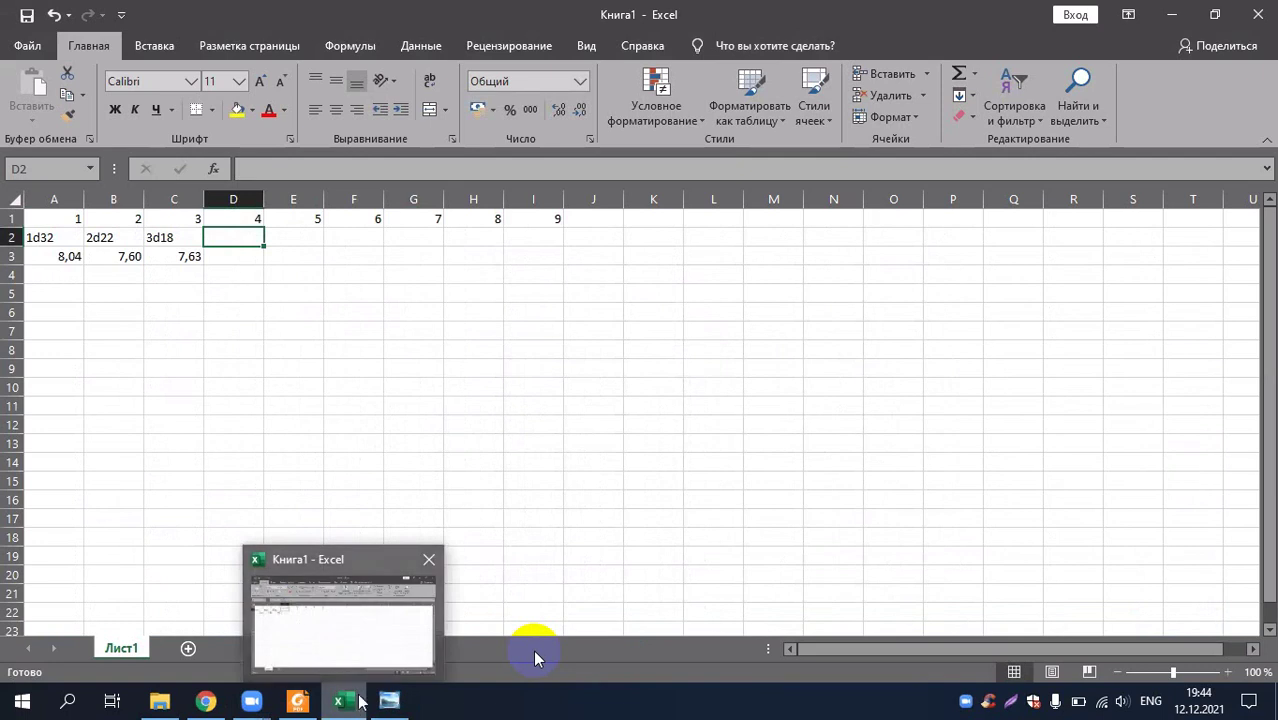
left_click(380, 705)
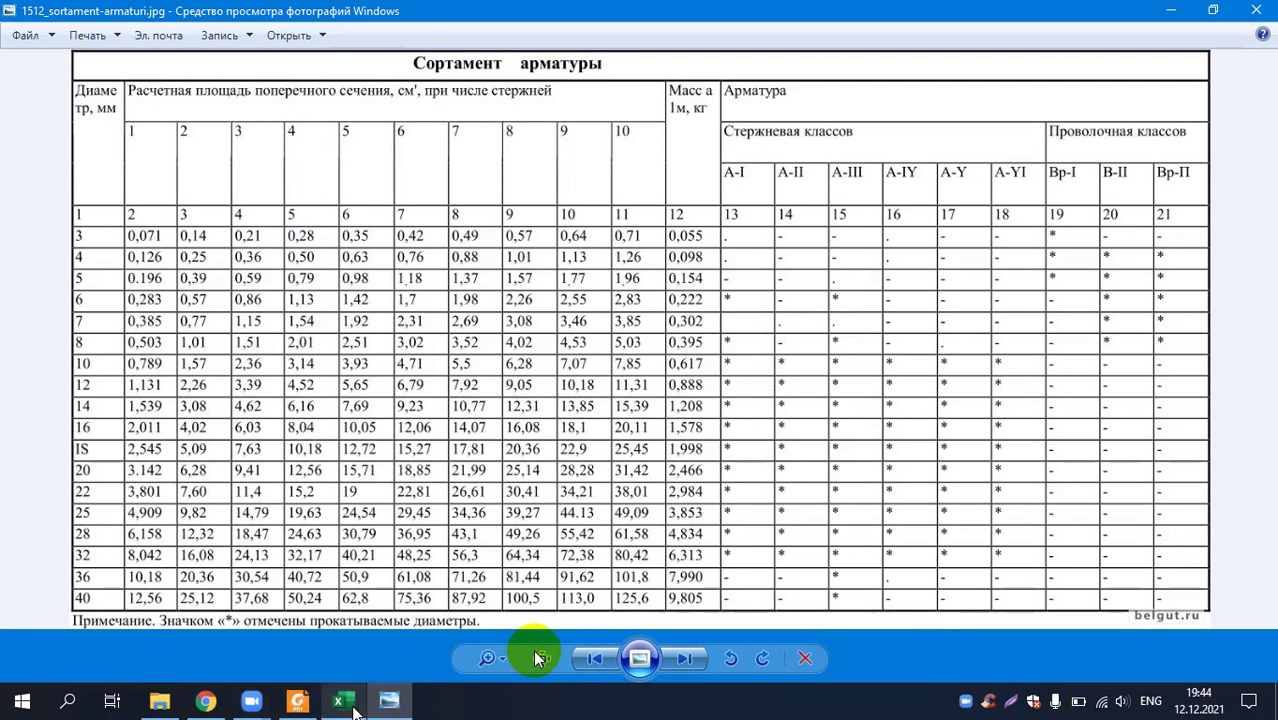
key("alt+Tab")
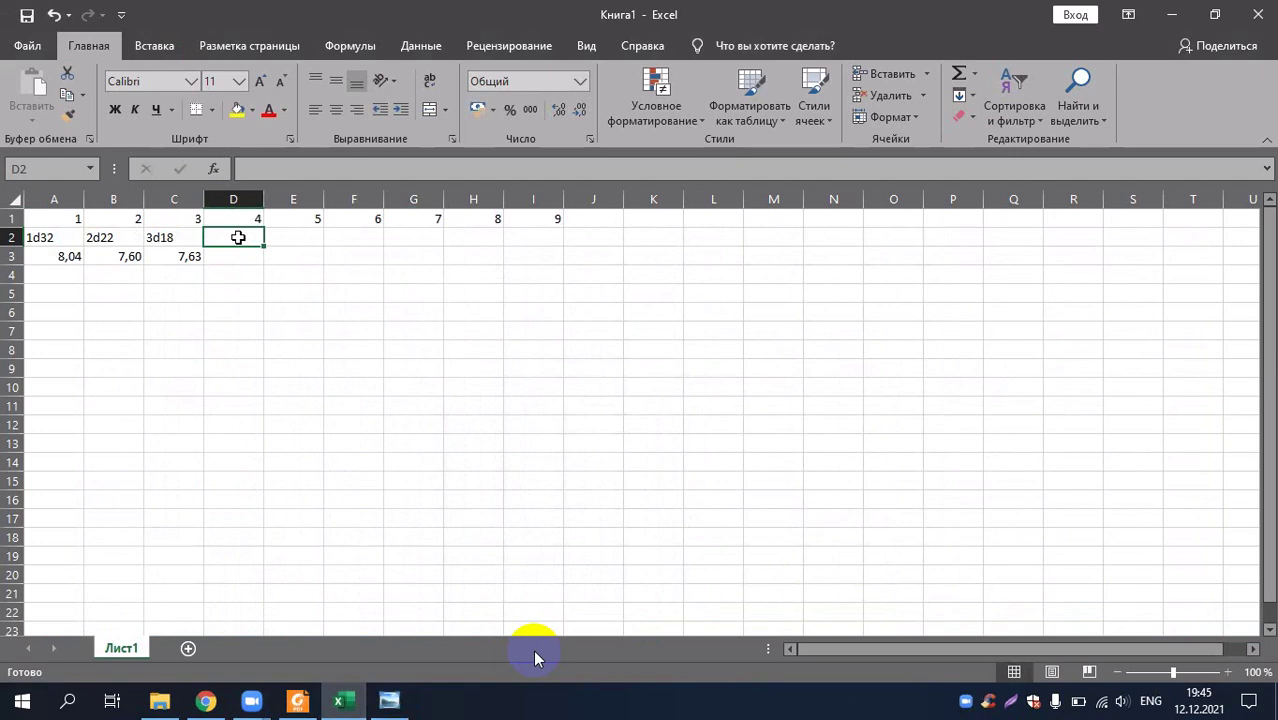
type("4")
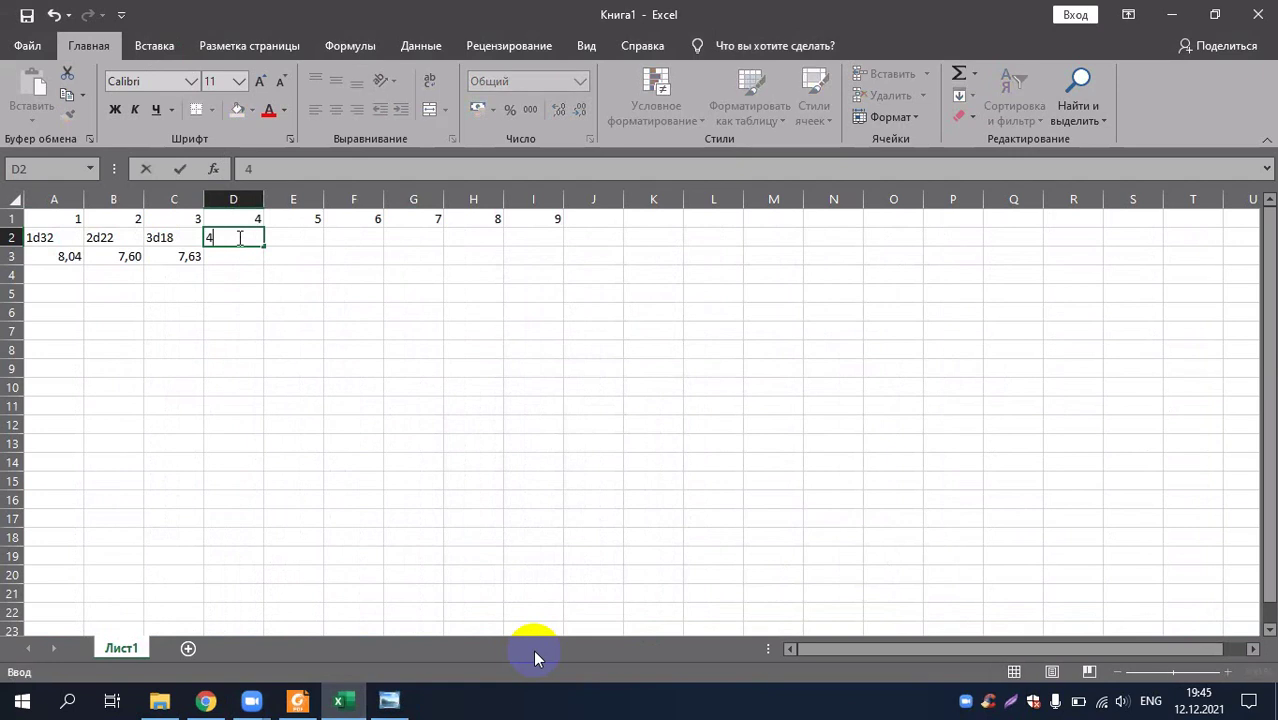
type("d16")
left_click(242, 258)
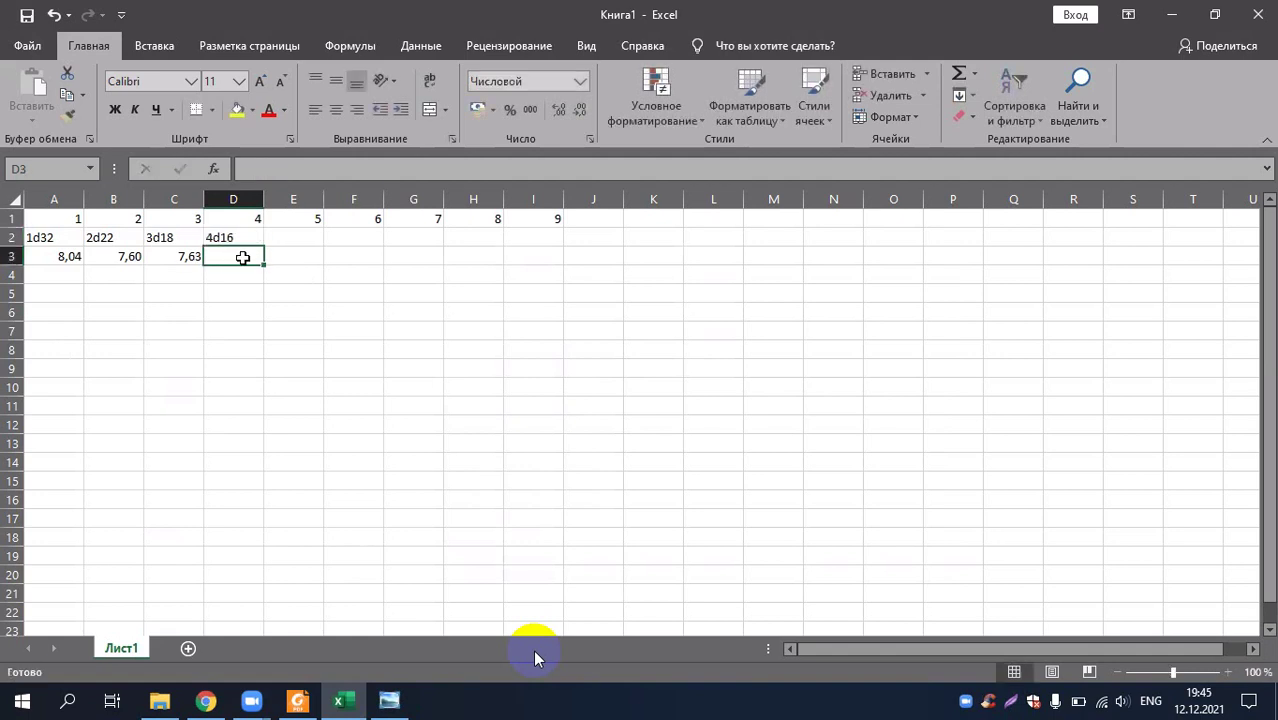
- Look up four 16 mm bars in the rebar table image and enter their area, 8,04, in cell D3
left_click(389, 700)
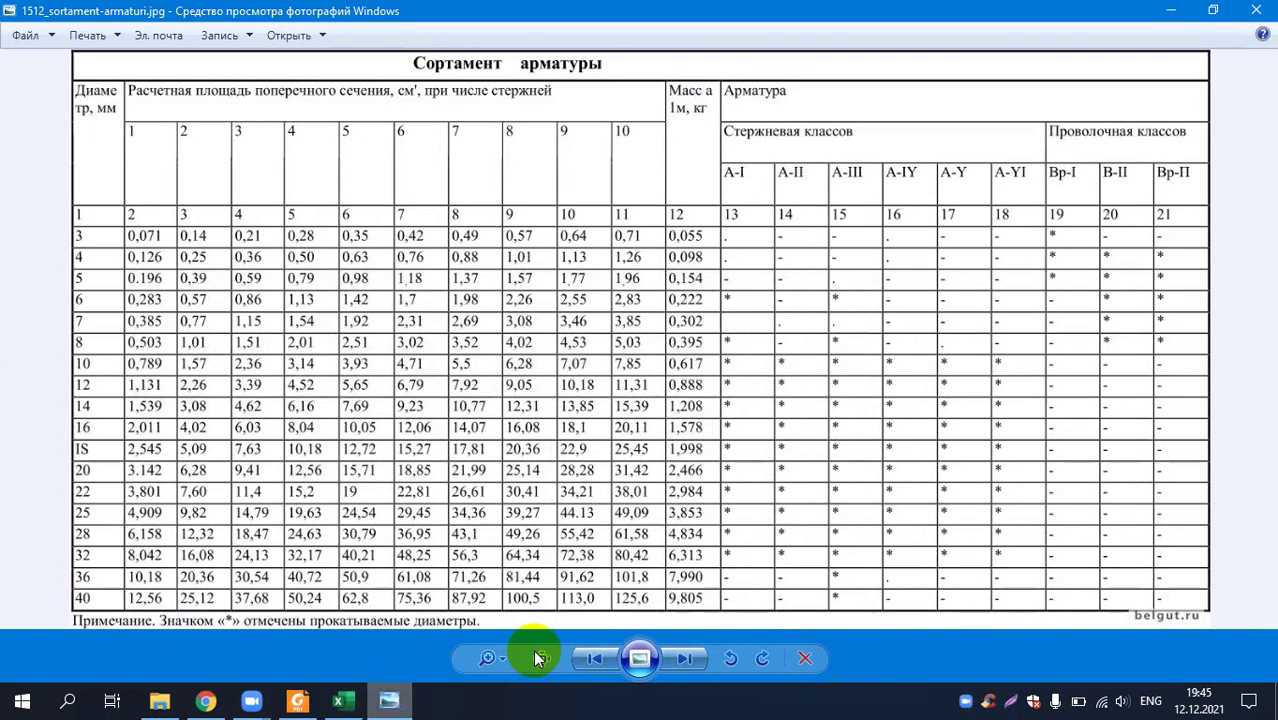
left_click(340, 700)
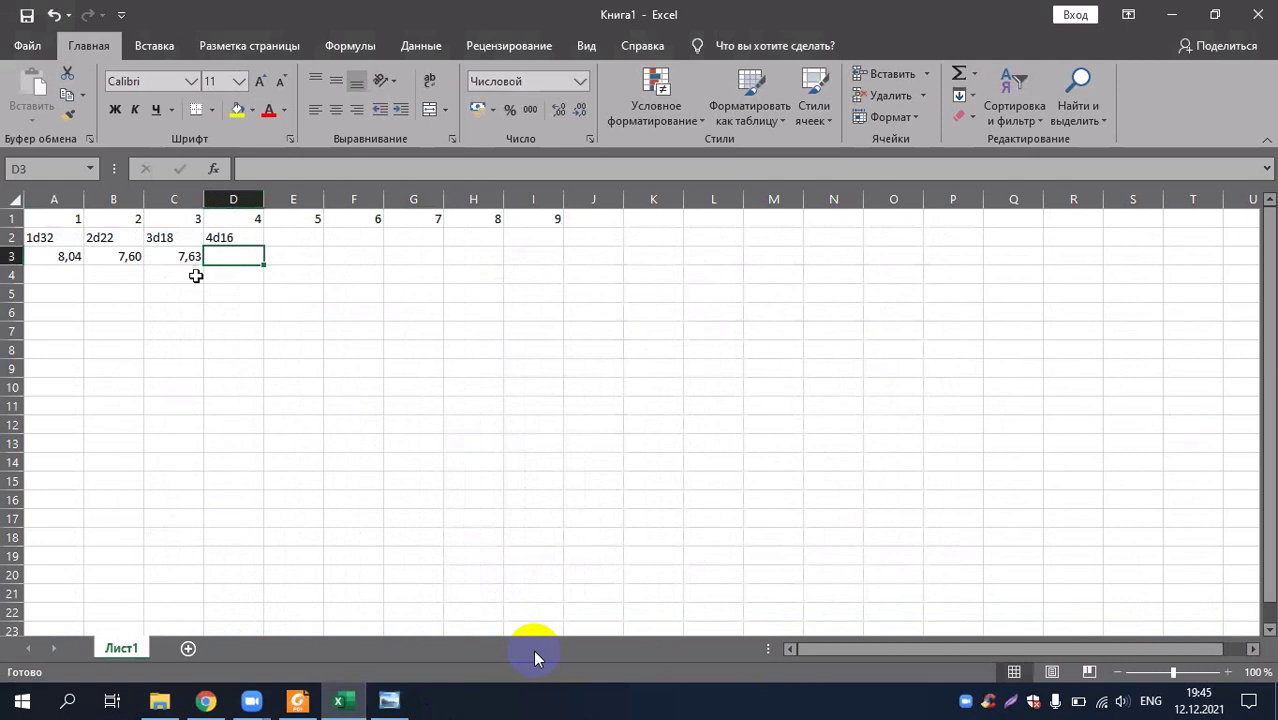
type("8")
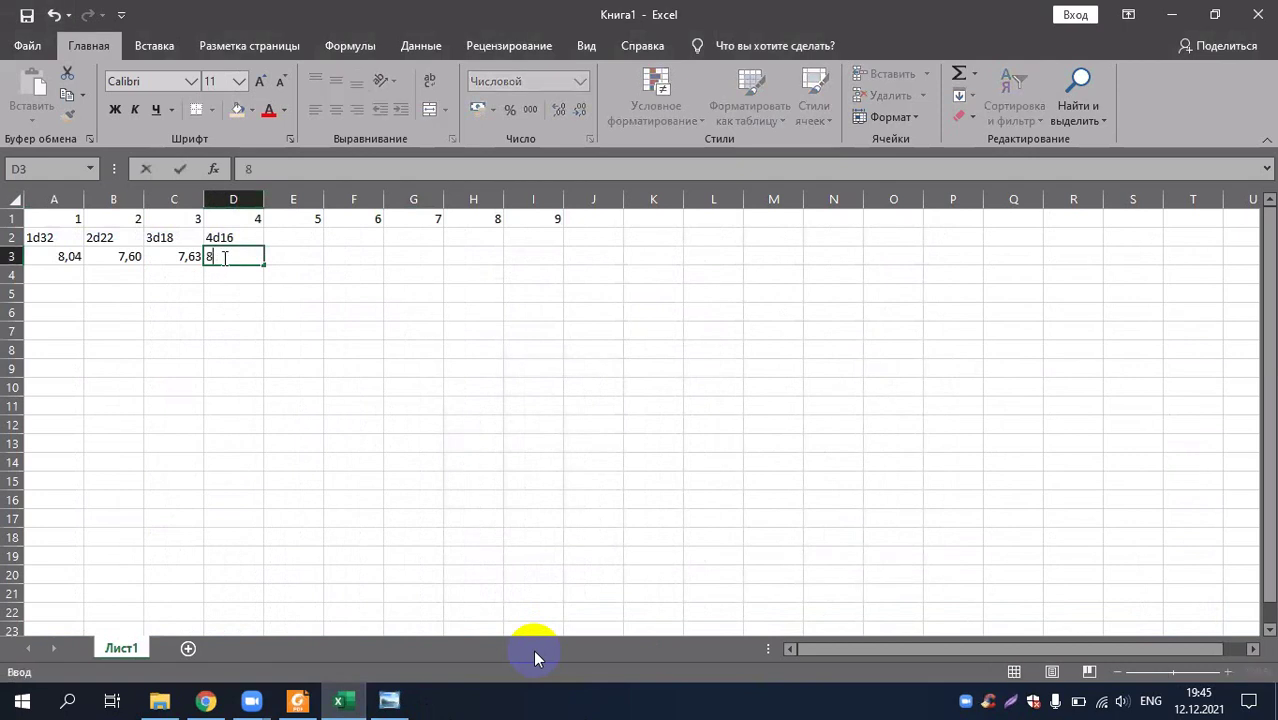
type("?")
type("04")
left_click(302, 235)
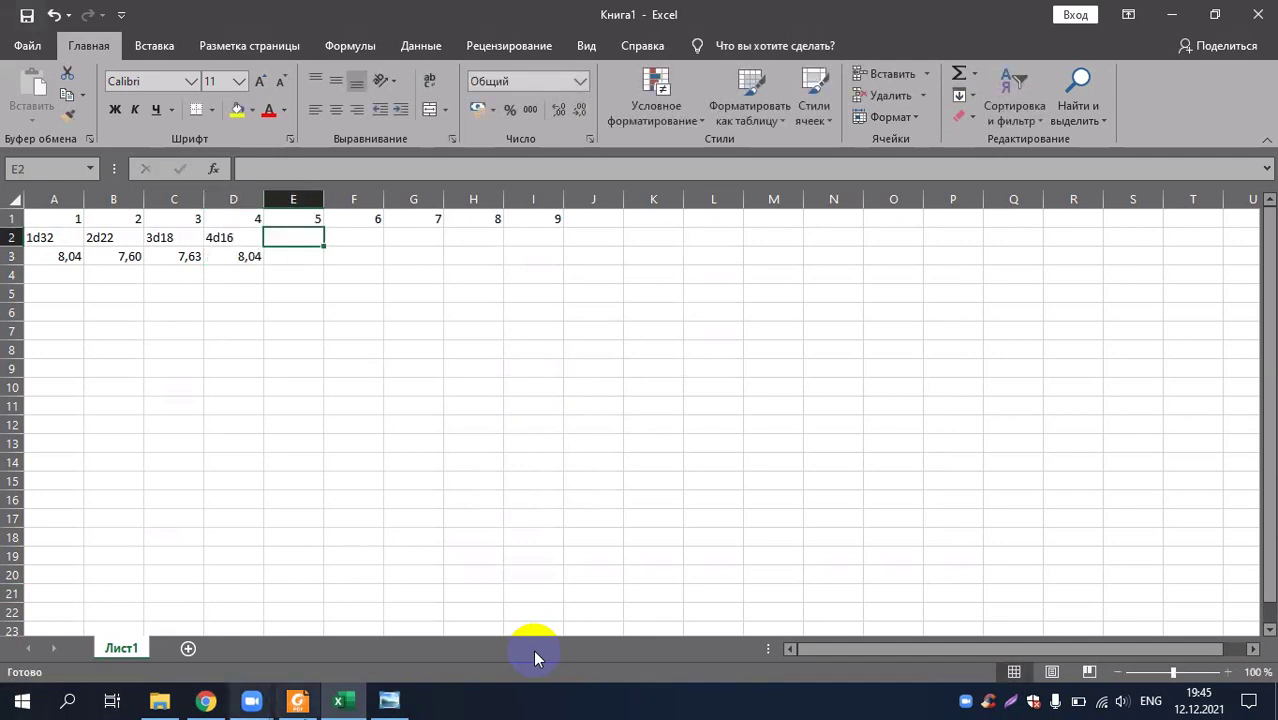
- Consult the five-bar column of the rebar table image and enter the designation 5d14 in cell E2
left_click(389, 700)
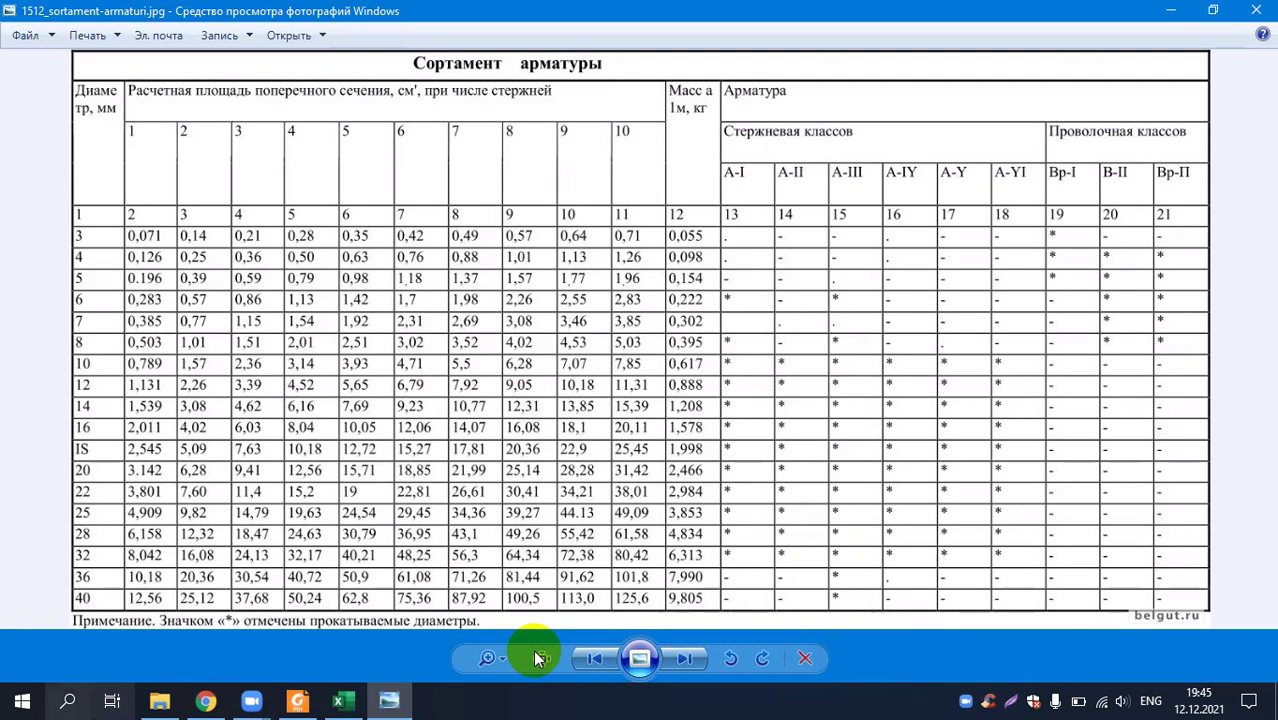
left_click(338, 700)
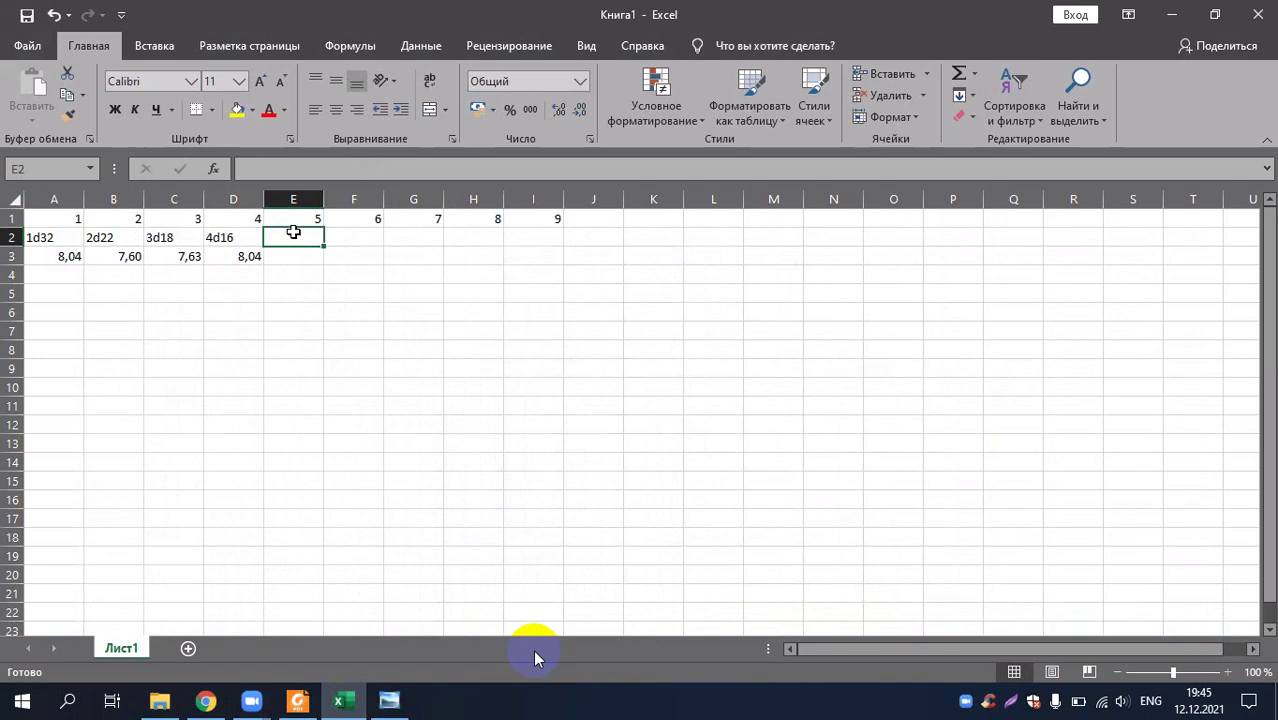
type("5d")
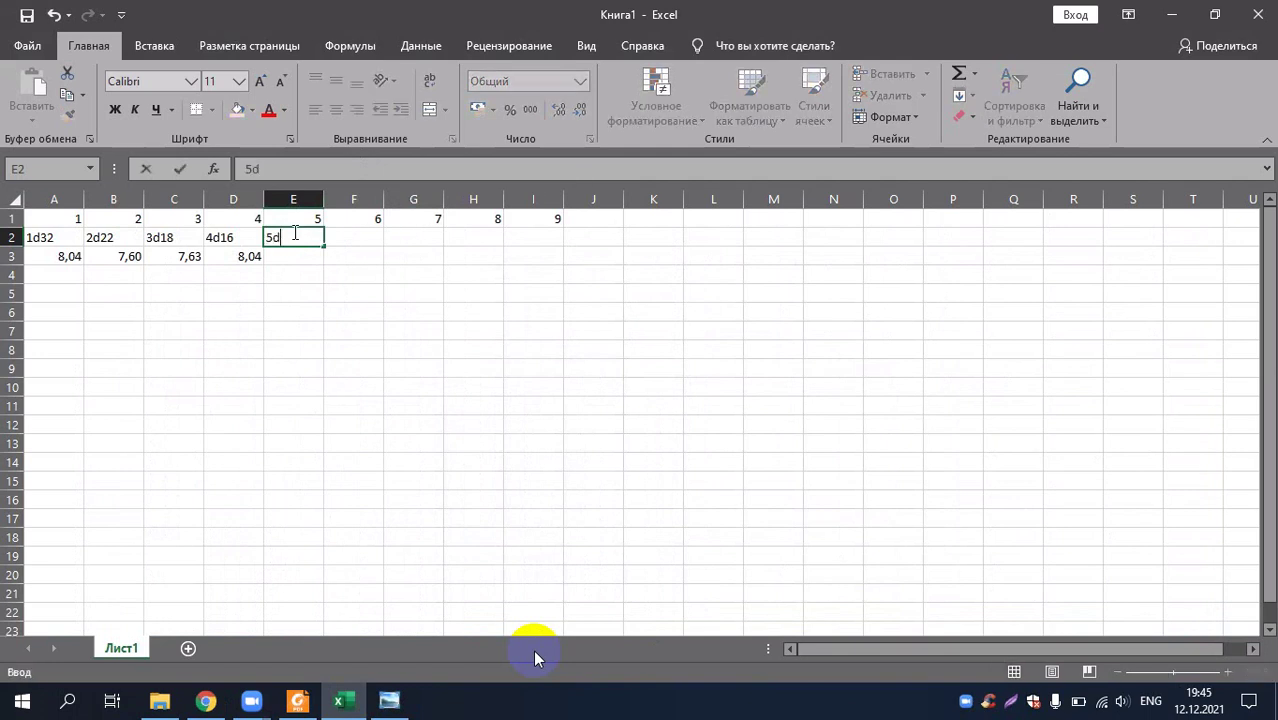
type("14")
left_click(300, 252)
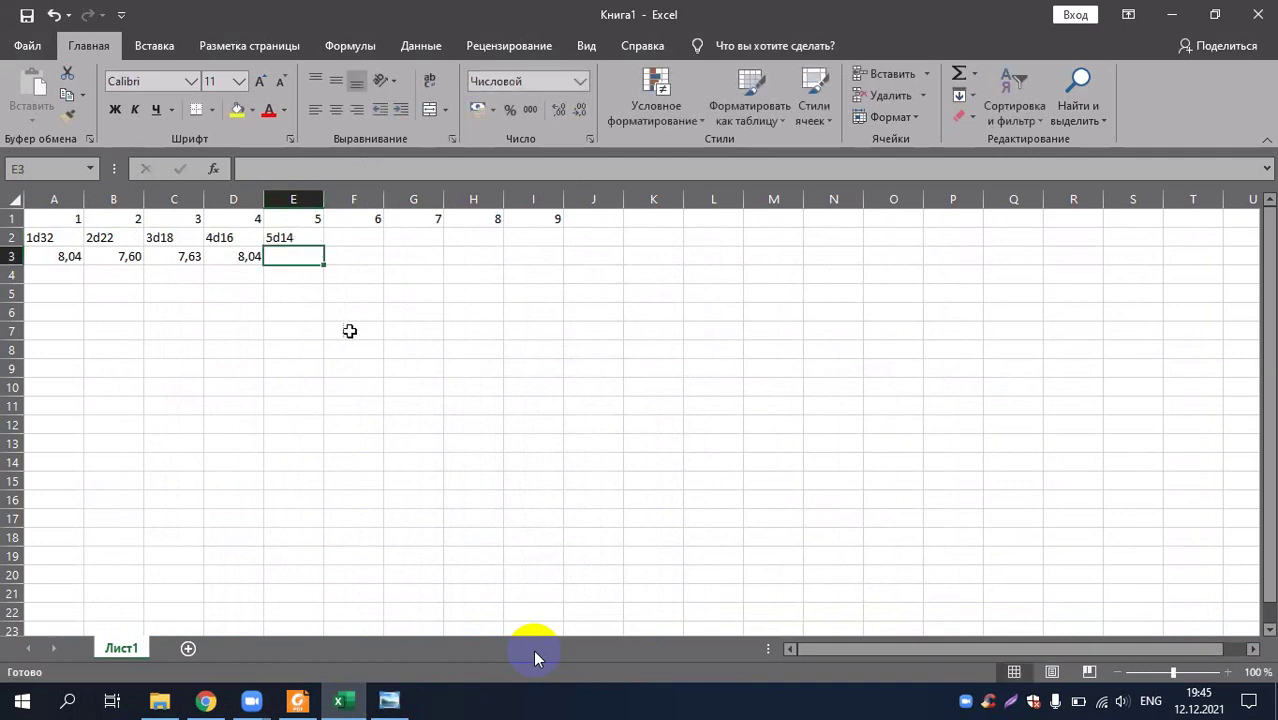
- Look up five 14 mm bars in the rebar table image and enter their area, 7,69, in cell E3
left_click(390, 703)
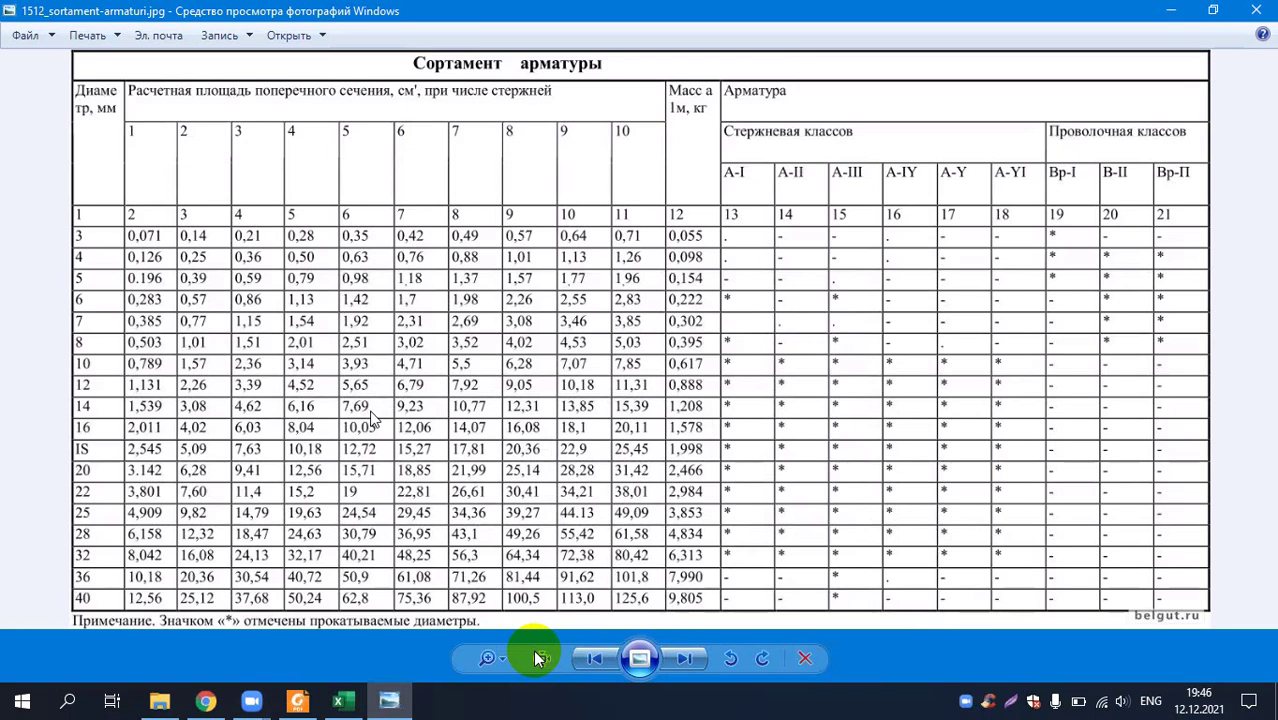
left_click(350, 703)
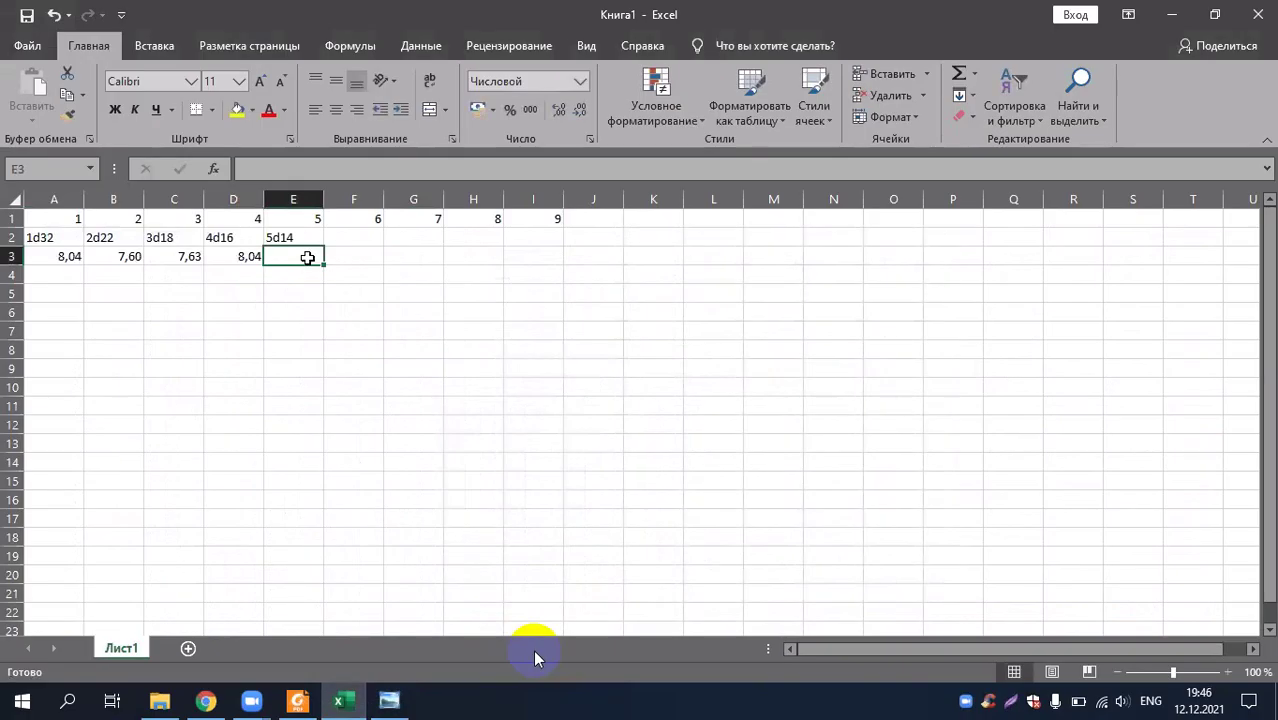
type("7,")
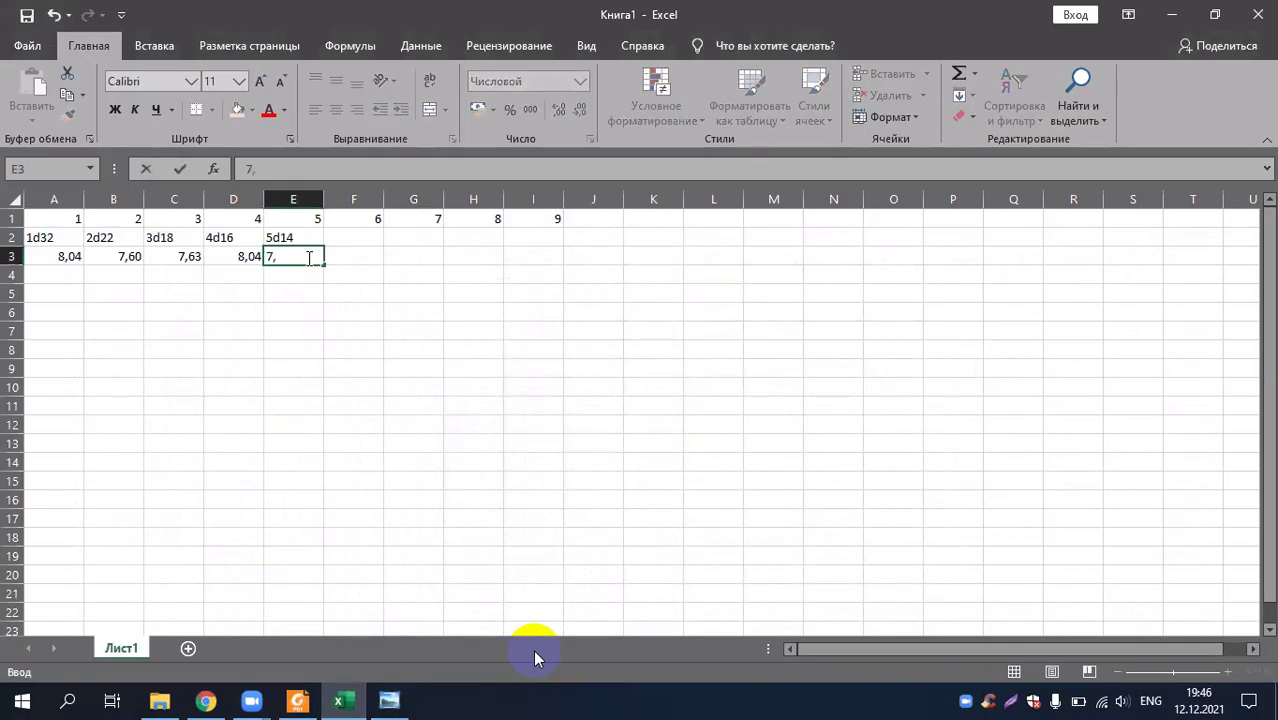
type("69")
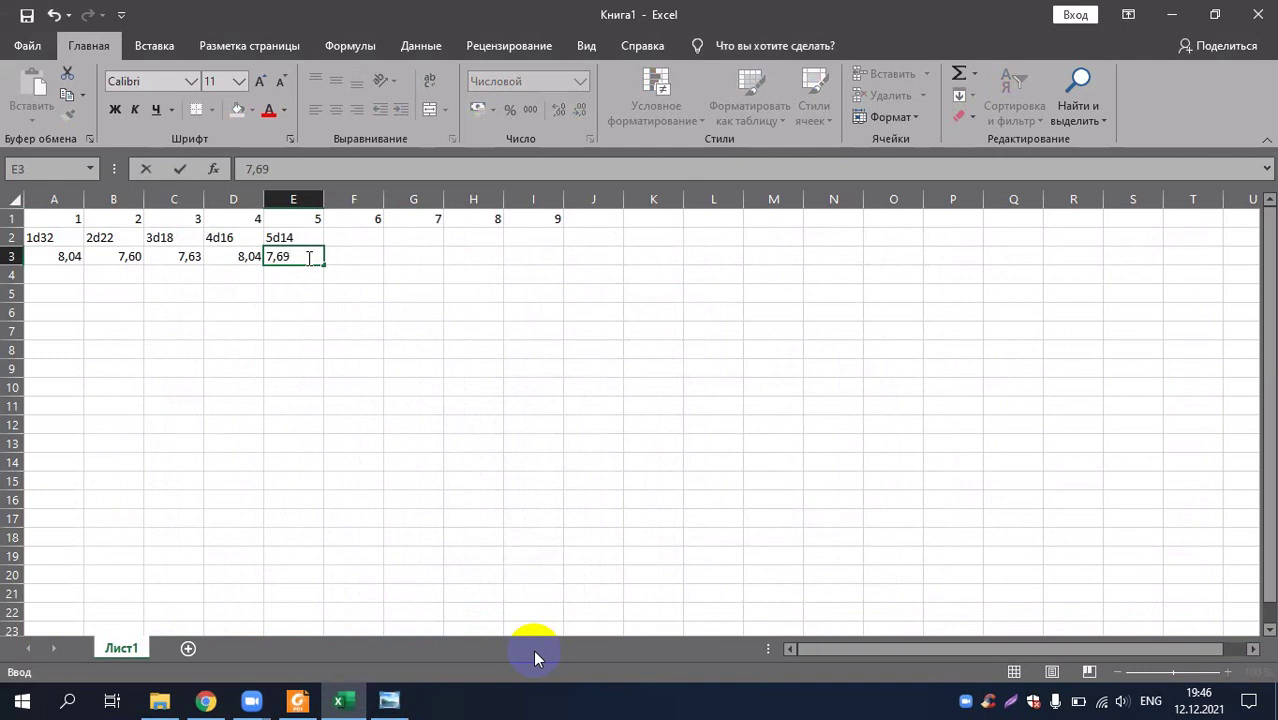
left_click(371, 237)
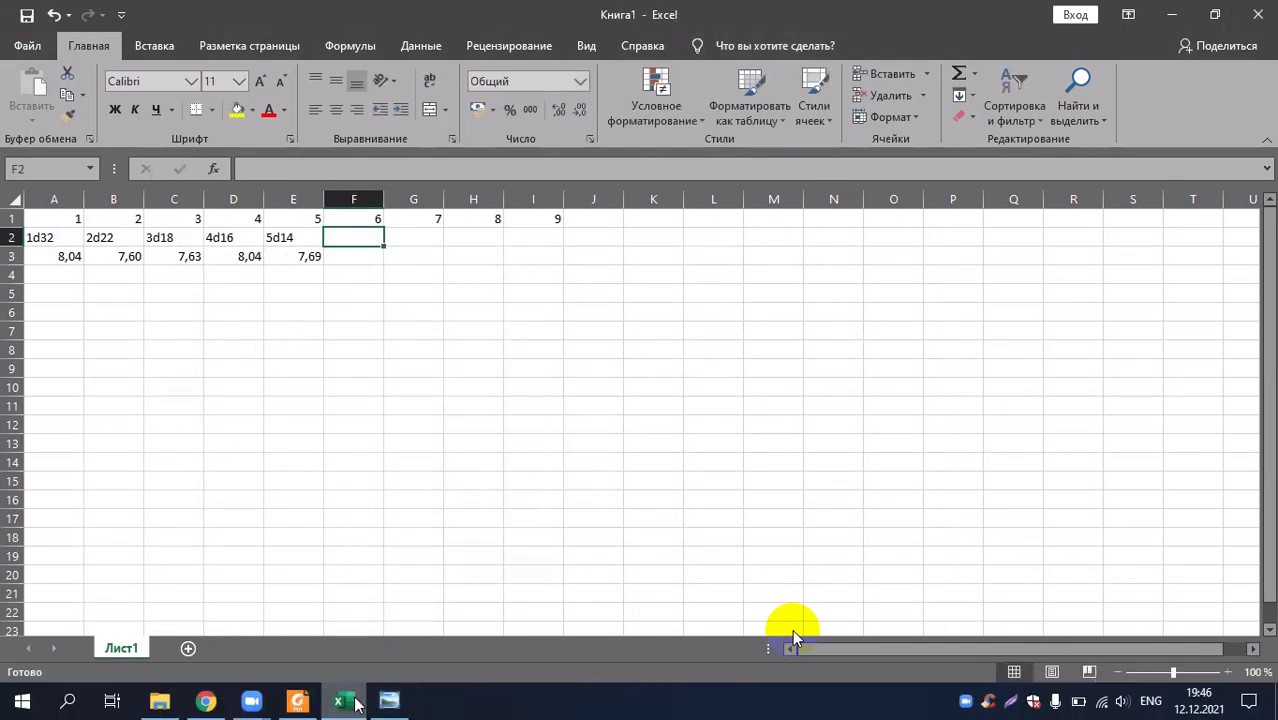
- Using the six-bar column of the rebar table image, enter 6d14 in cell F2 and its area 9,23 in cell F3
left_click(389, 701)
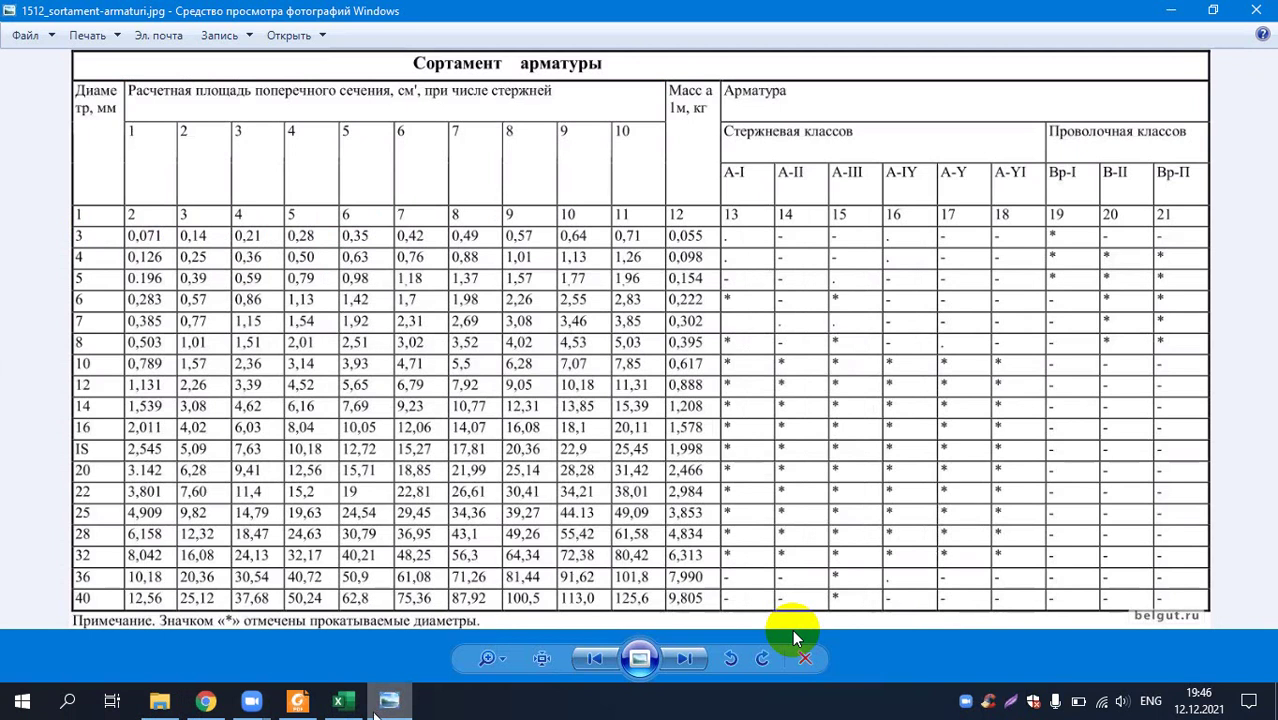
left_click(343, 705)
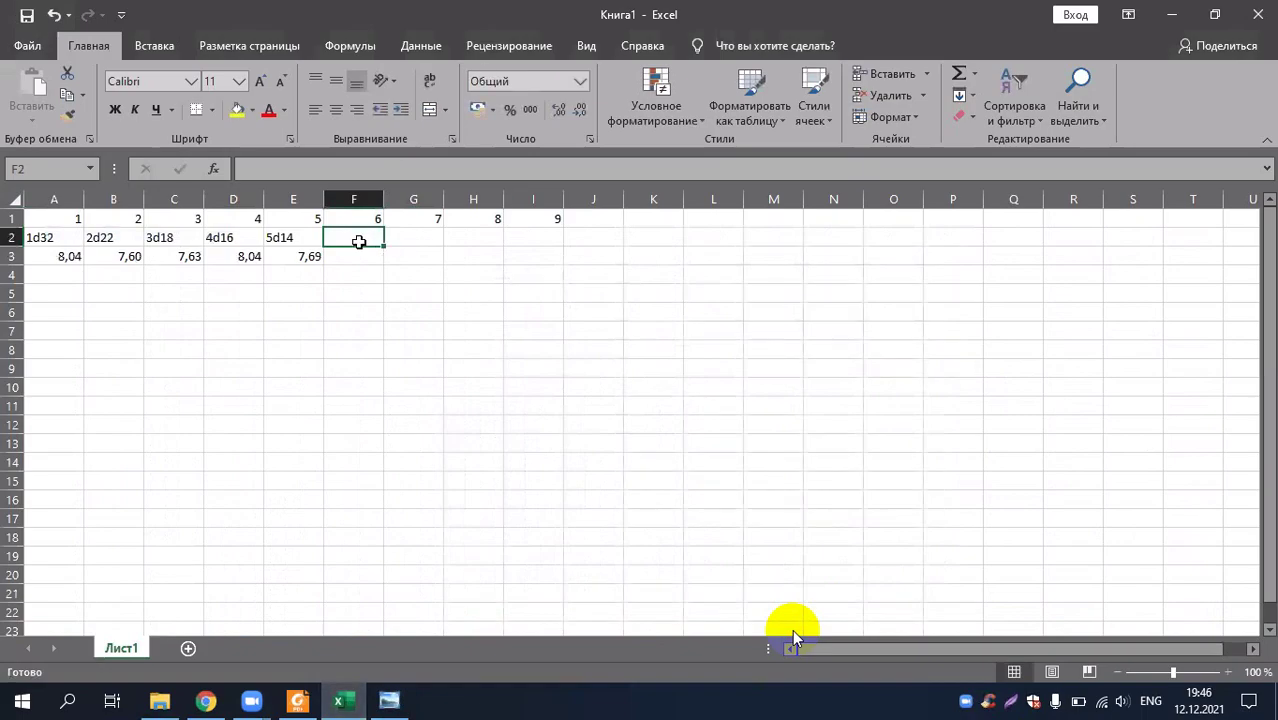
type("6d")
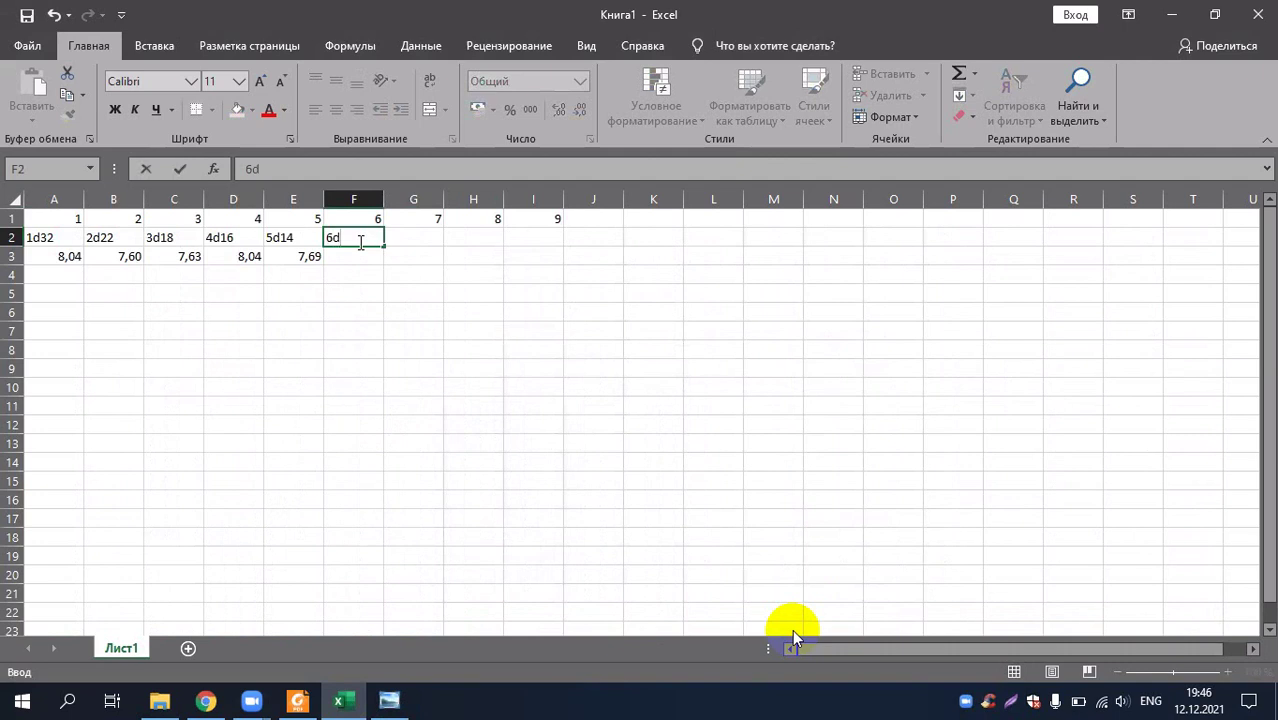
type("14")
left_click(356, 257)
type("9,23")
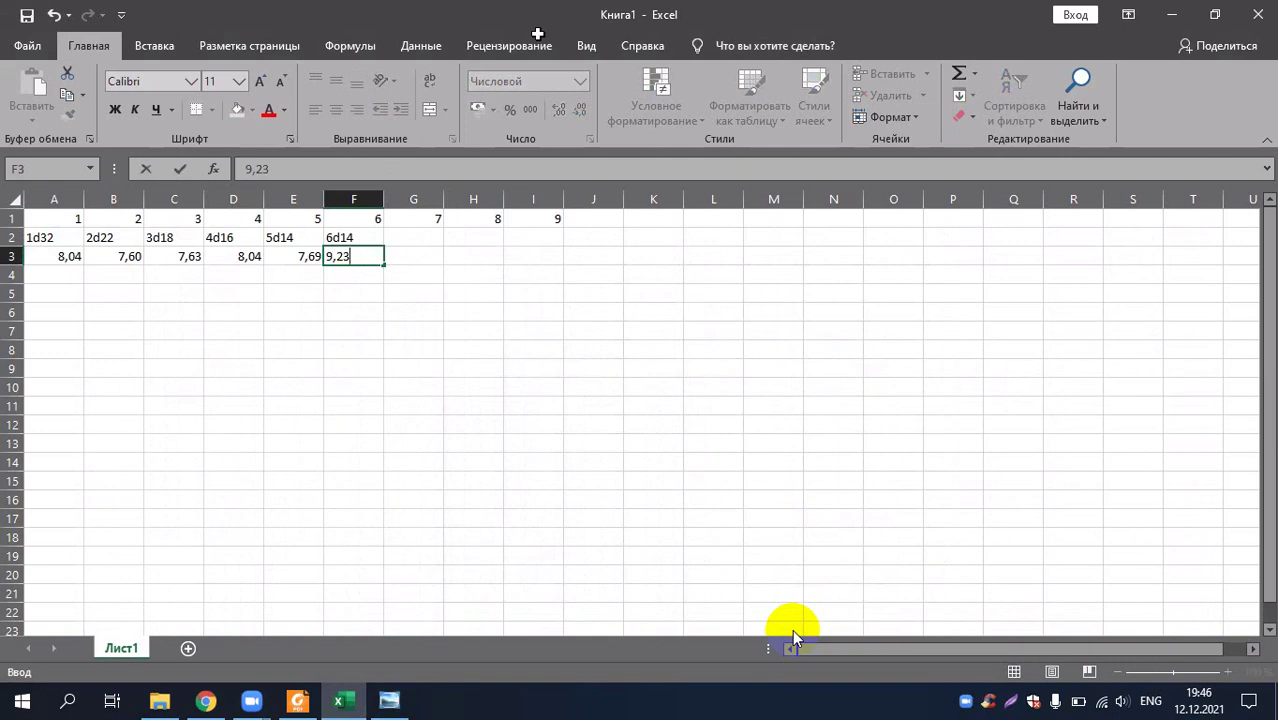
key("Tab")
- Consult the seven-bar column of the rebar table image and enter the designation 7d12 in cell G2
left_click(400, 700)
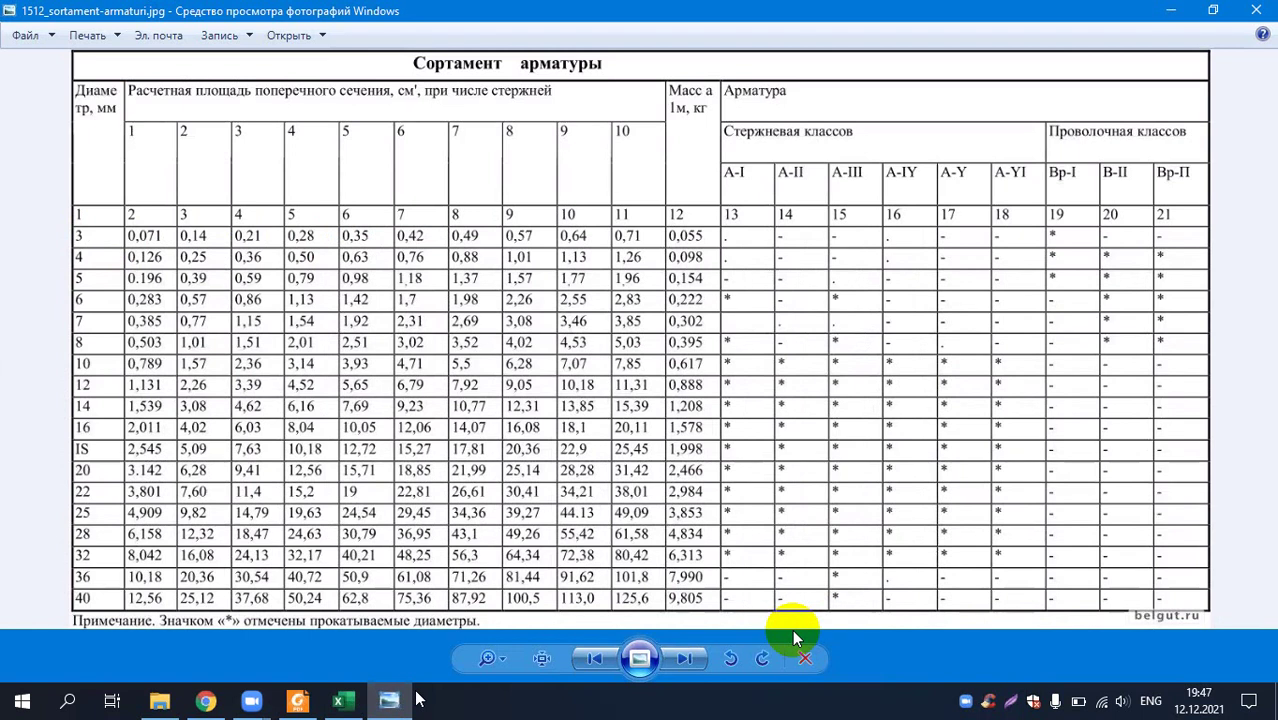
left_click(338, 700)
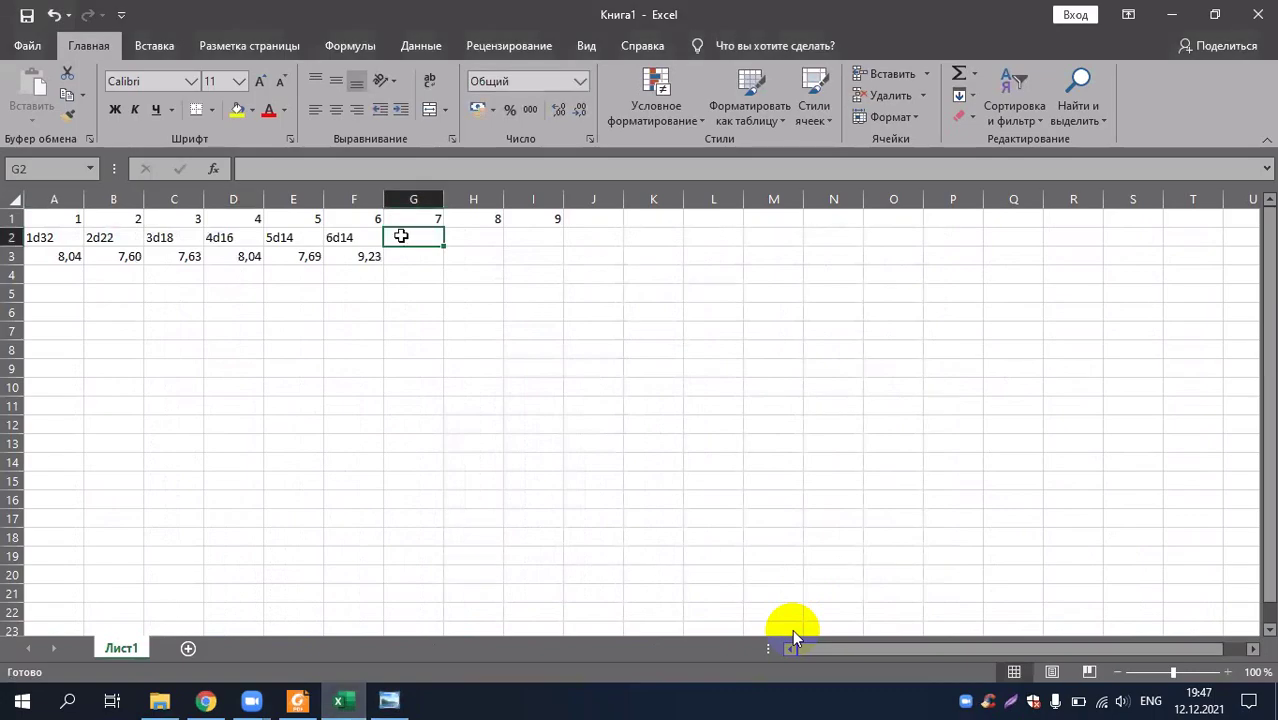
type("12d")
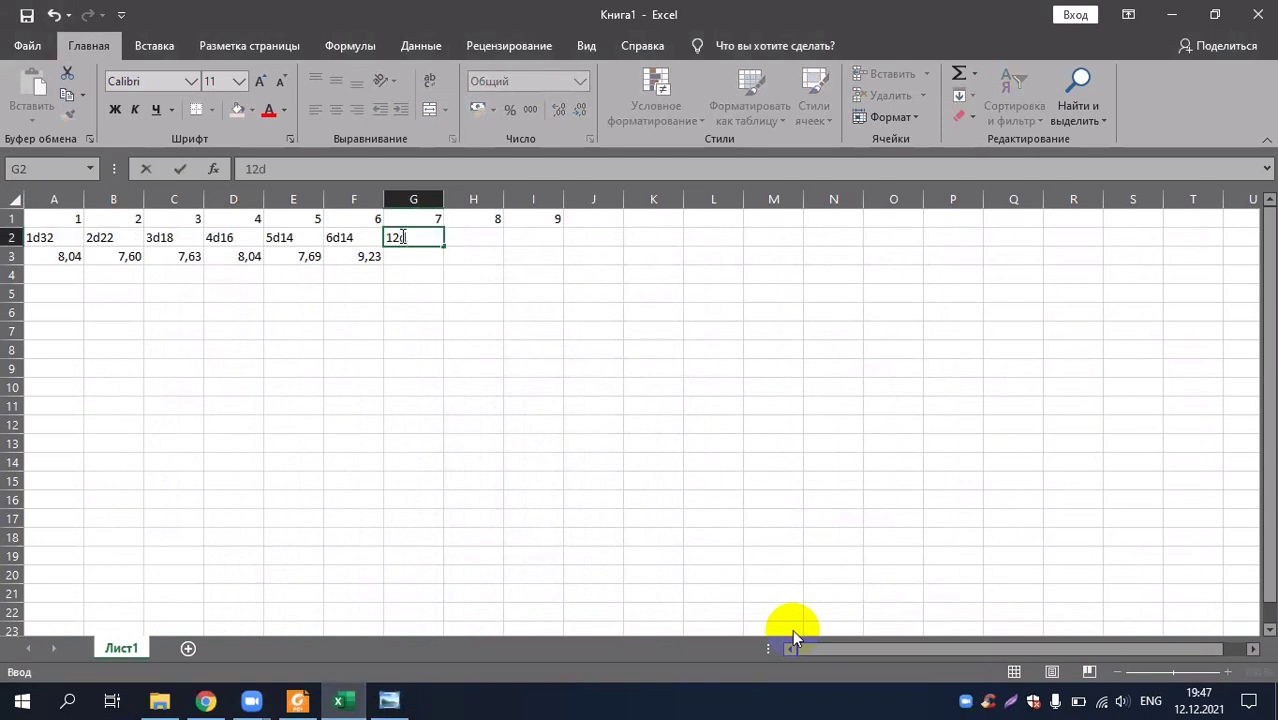
key("BackSpace")
key("BackSpace")
key("BackSpace")
type("7d12")
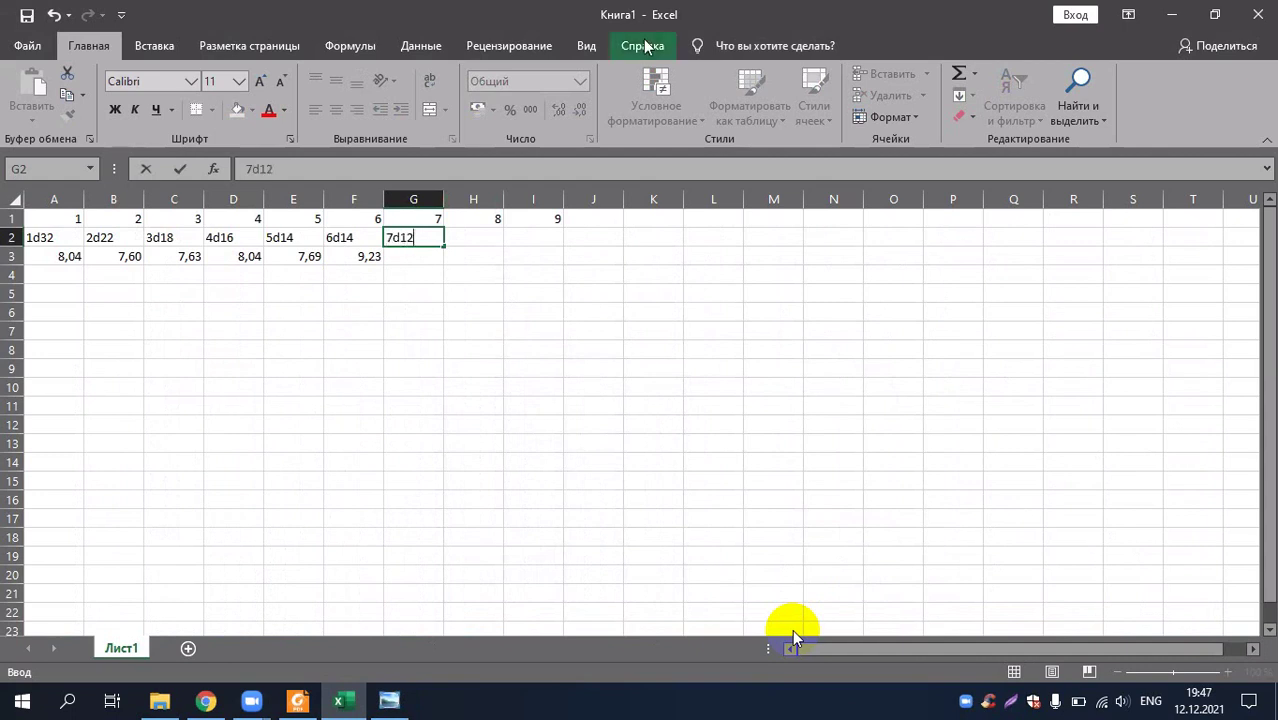
left_click(419, 257)
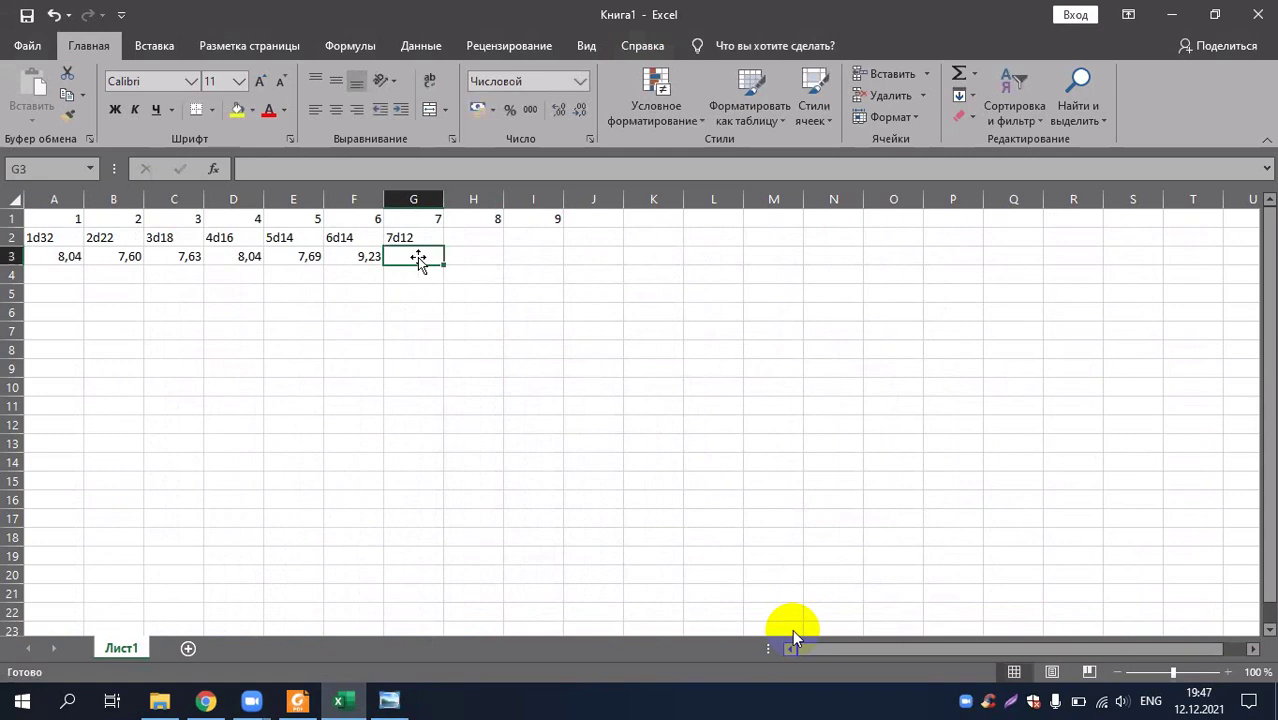
- Look up seven 12 mm bars in the rebar table image and enter their area, 7,92, in cell G3
left_click(400, 706)
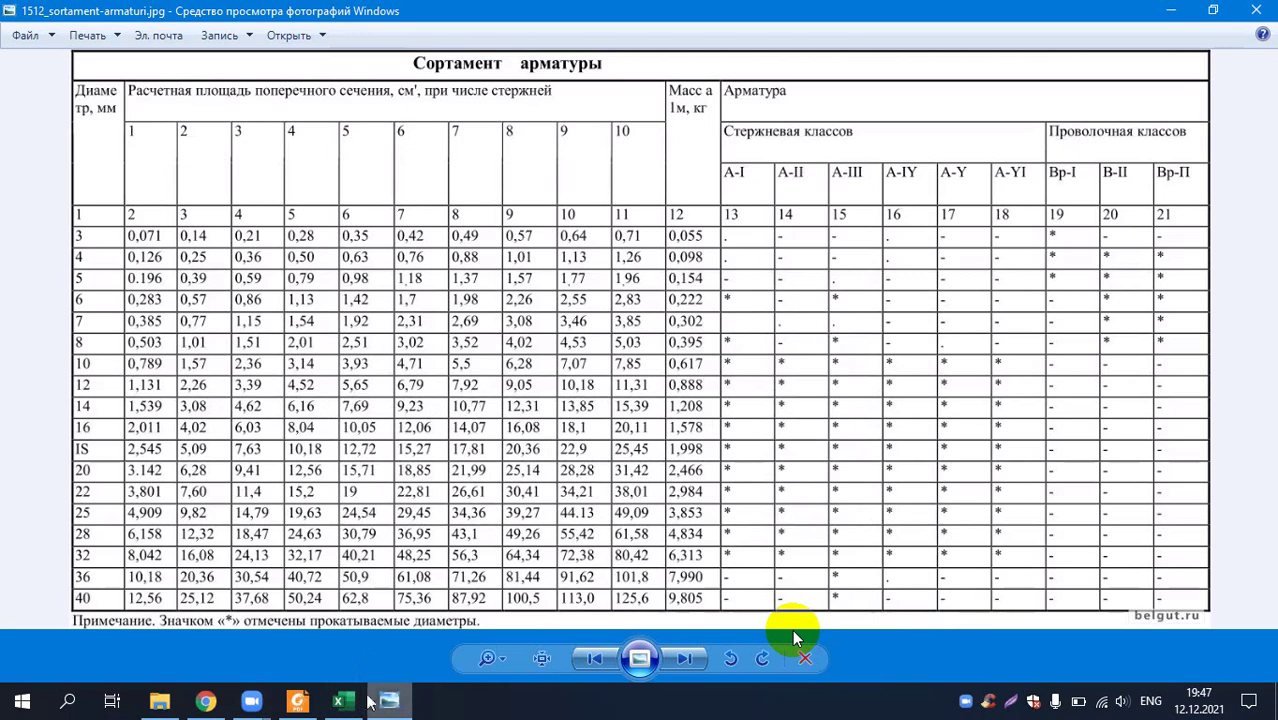
key("alt+Tab")
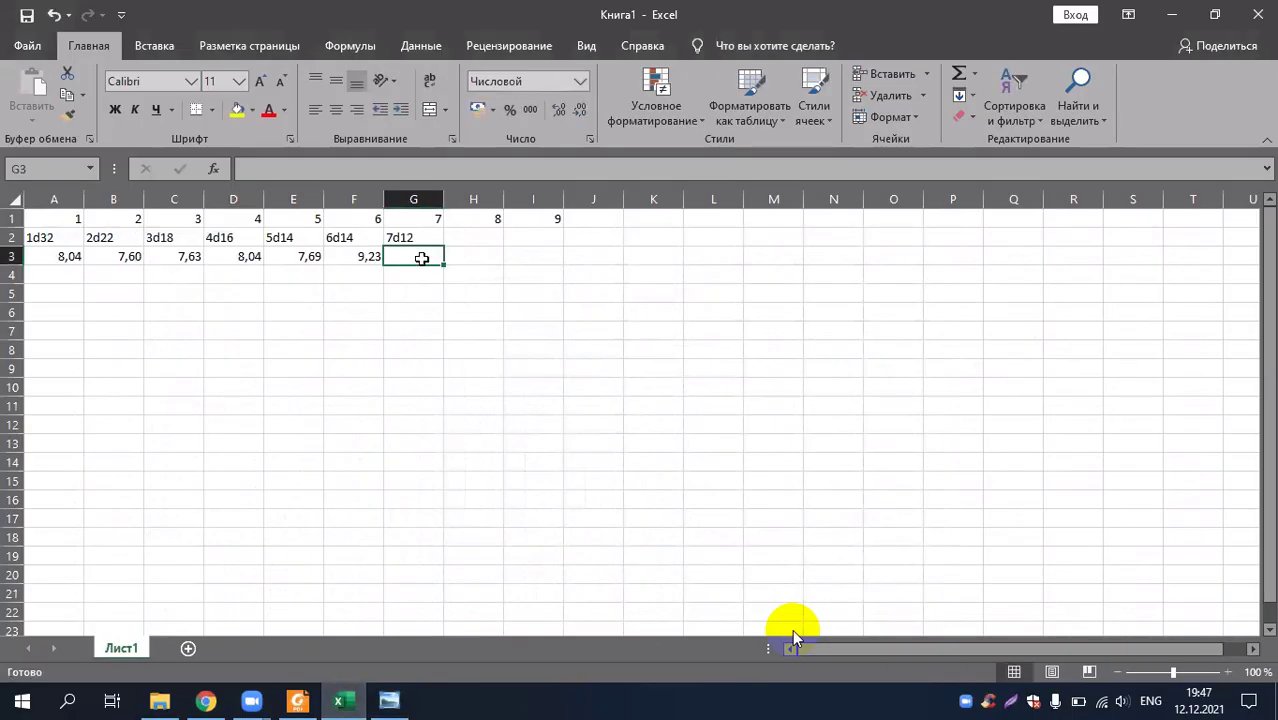
type("7?")
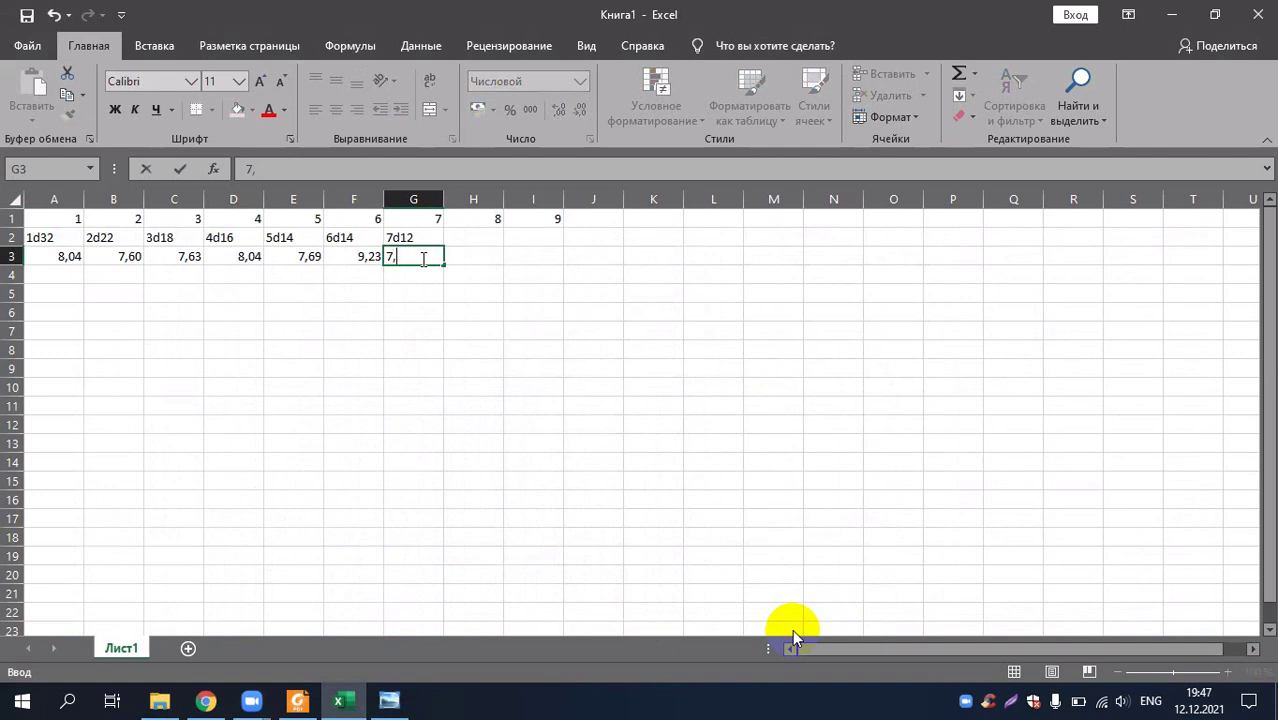
key("BackSpace")
type(",92")
- Consult the eight-bar column of the rebar table image and enter the designation 8d12 in cell H2
left_click(496, 238)
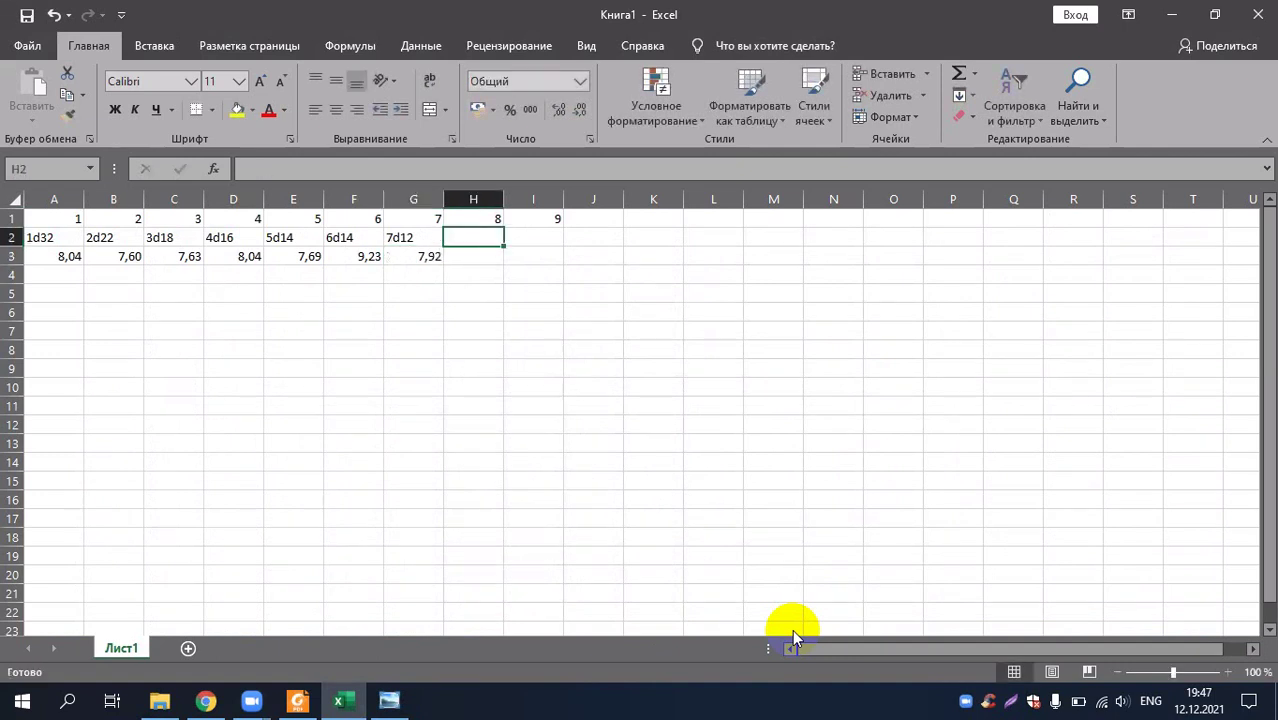
key("alt+Tab")
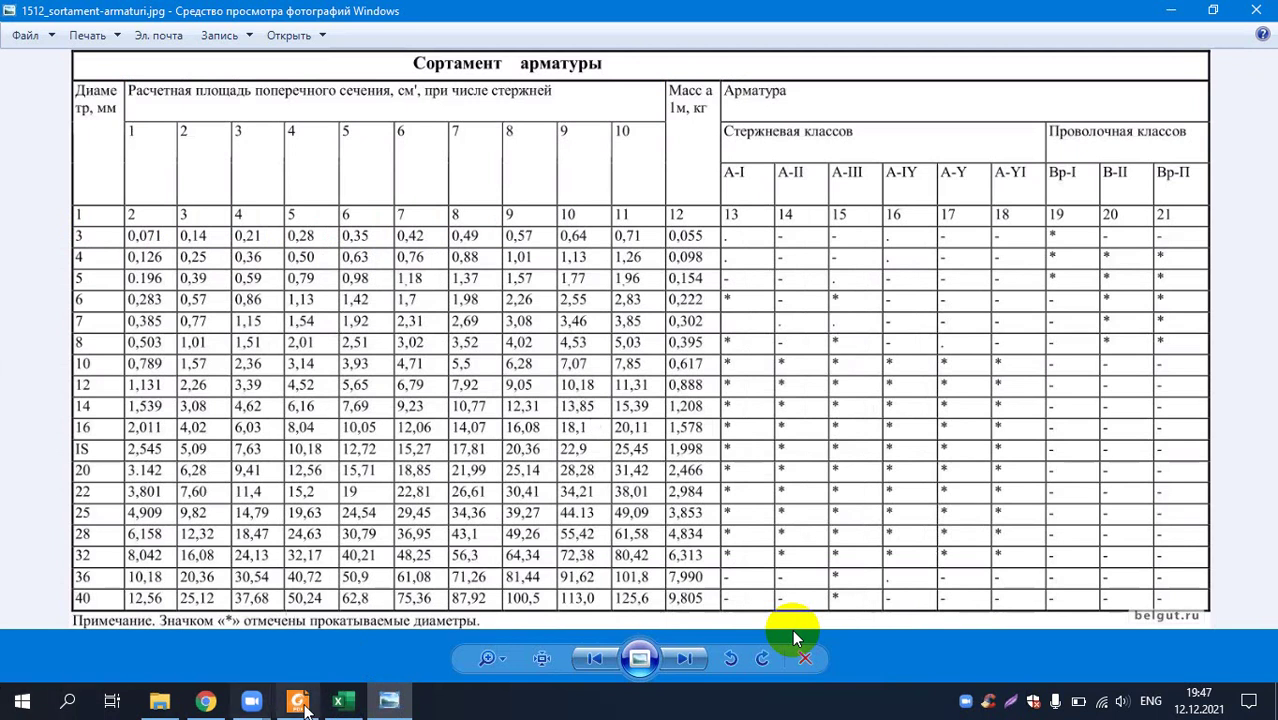
key("alt+Tab")
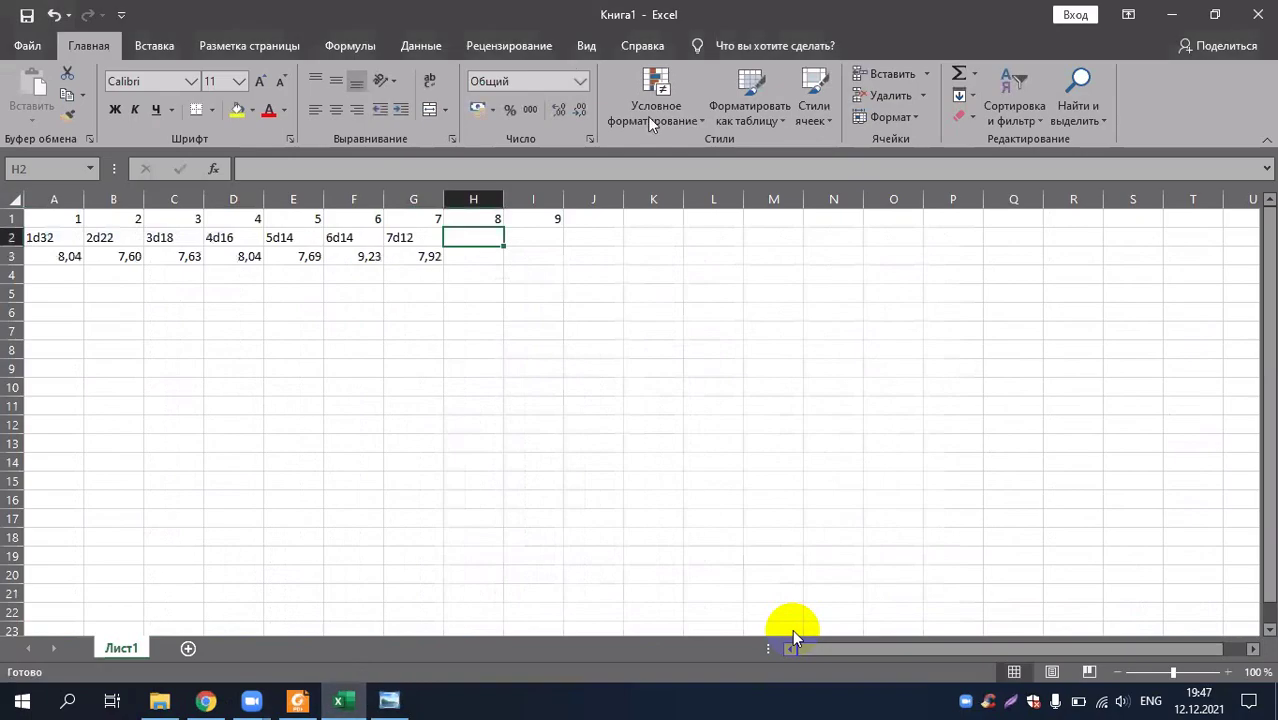
type("8")
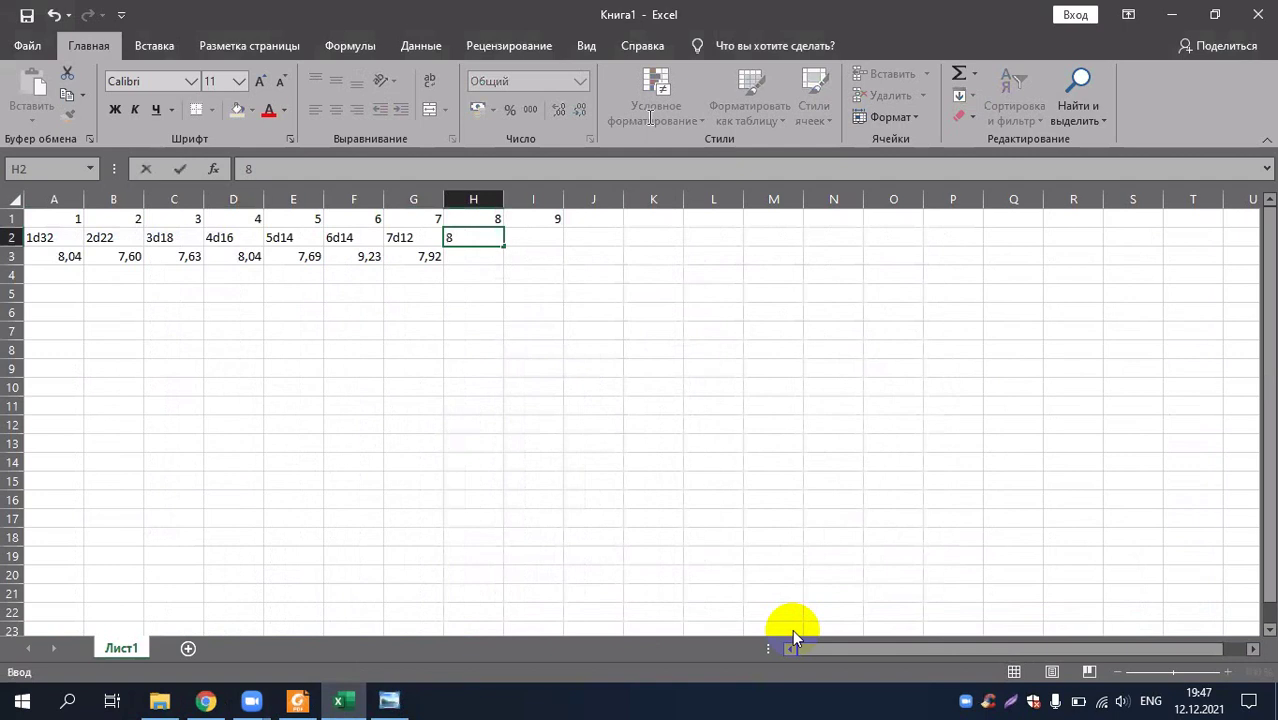
type("d12")
key("Return")
- Look up eight 12 mm bars in the rebar table image and enter their area, 9,05, in cell H3
key("alt+Tab")
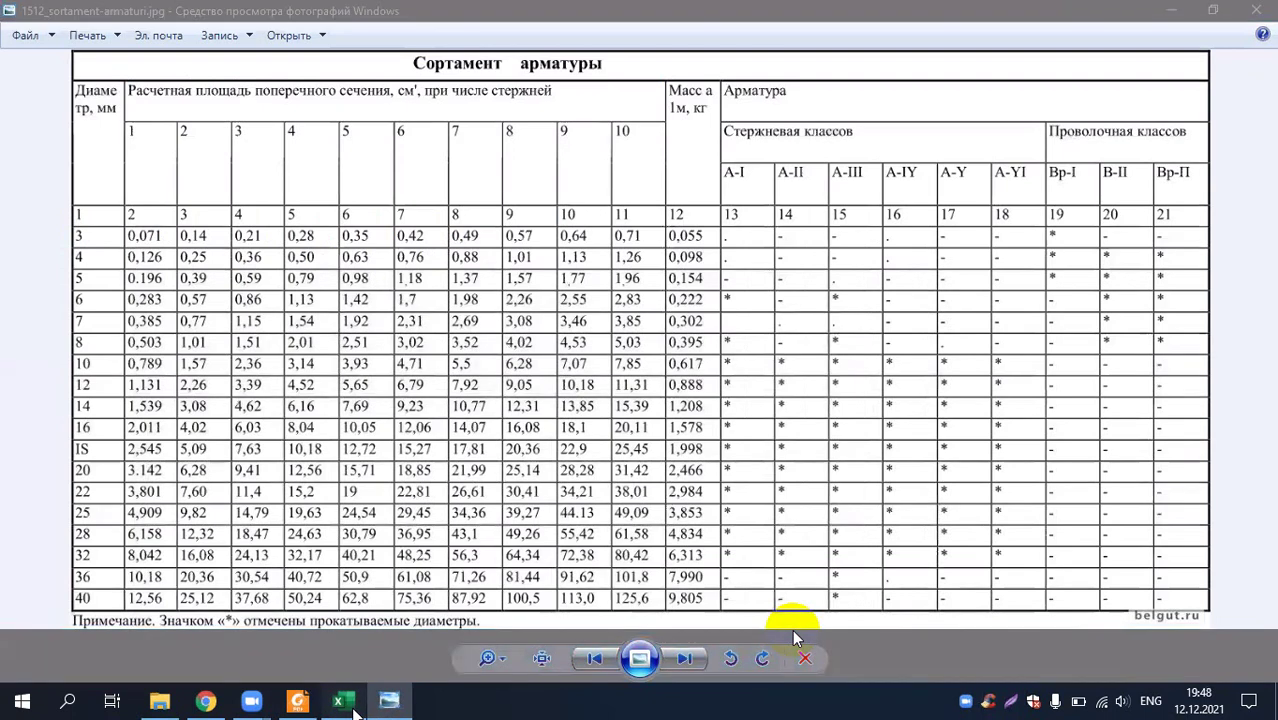
key("alt+Tab")
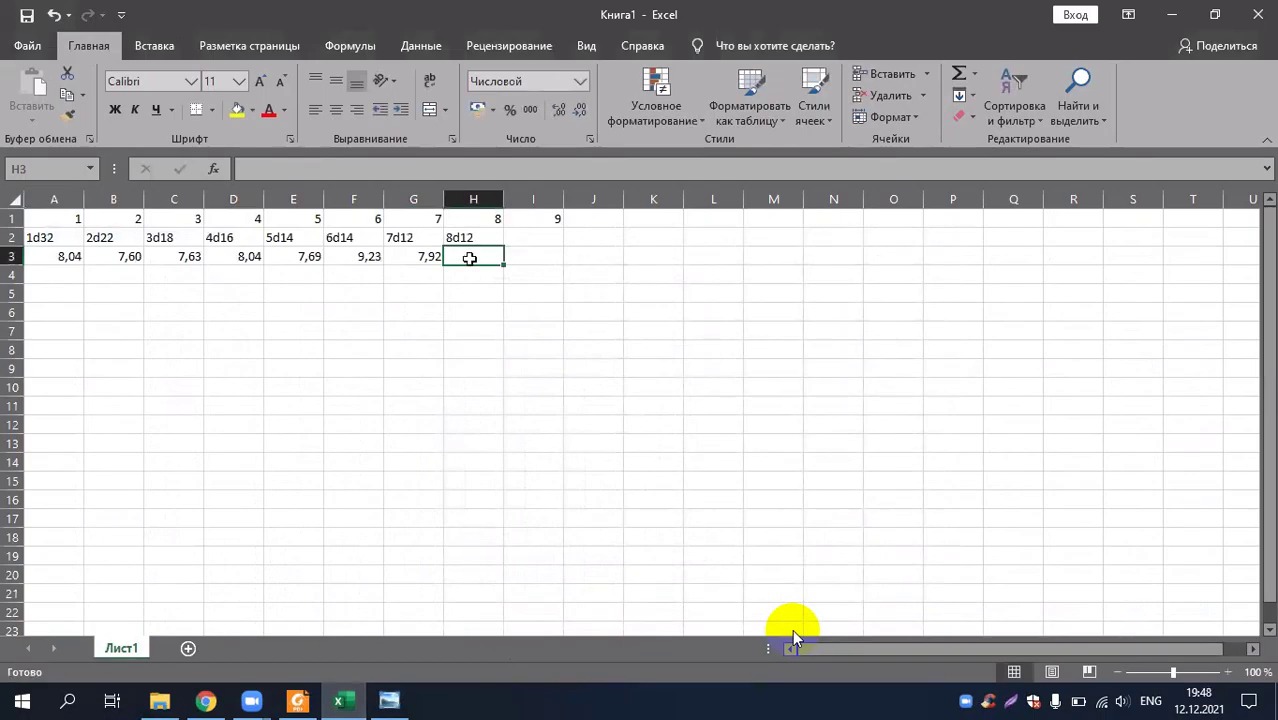
type("9")
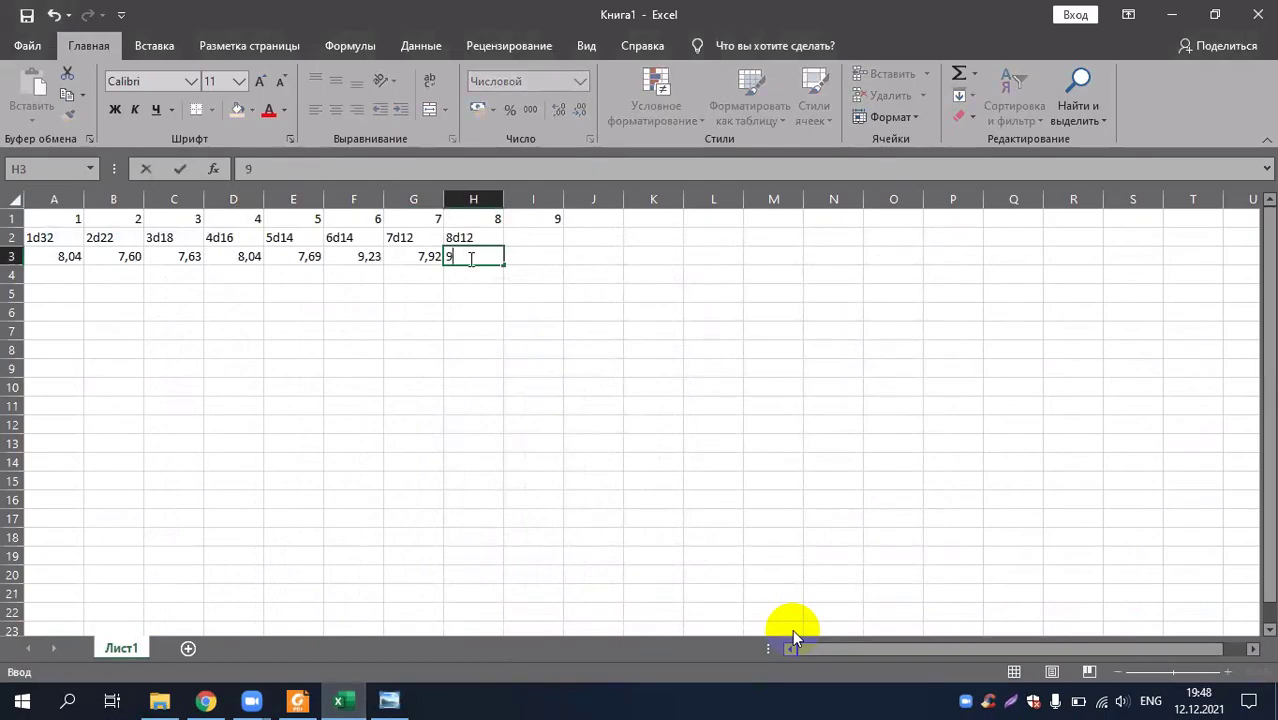
type(",05")
- Consult the nine-bar column of the rebar table image and enter the designation 9d10 in cell I2
left_click(530, 240)
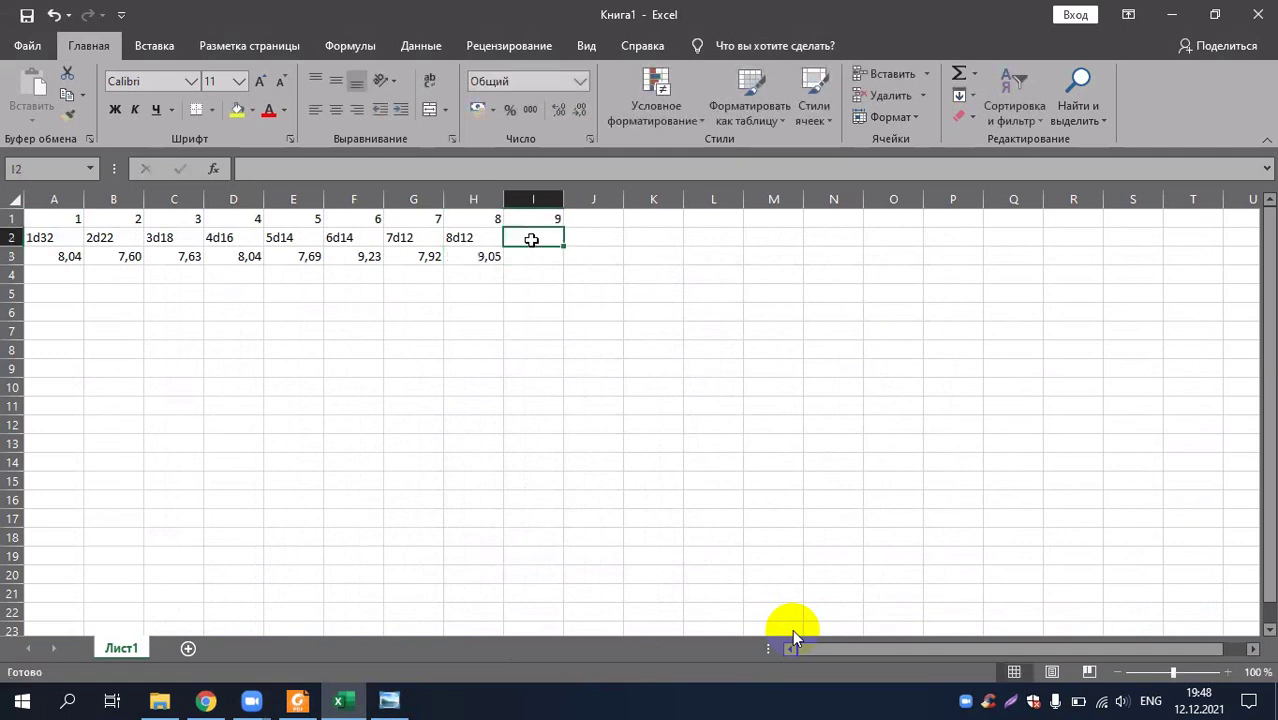
left_click(389, 700)
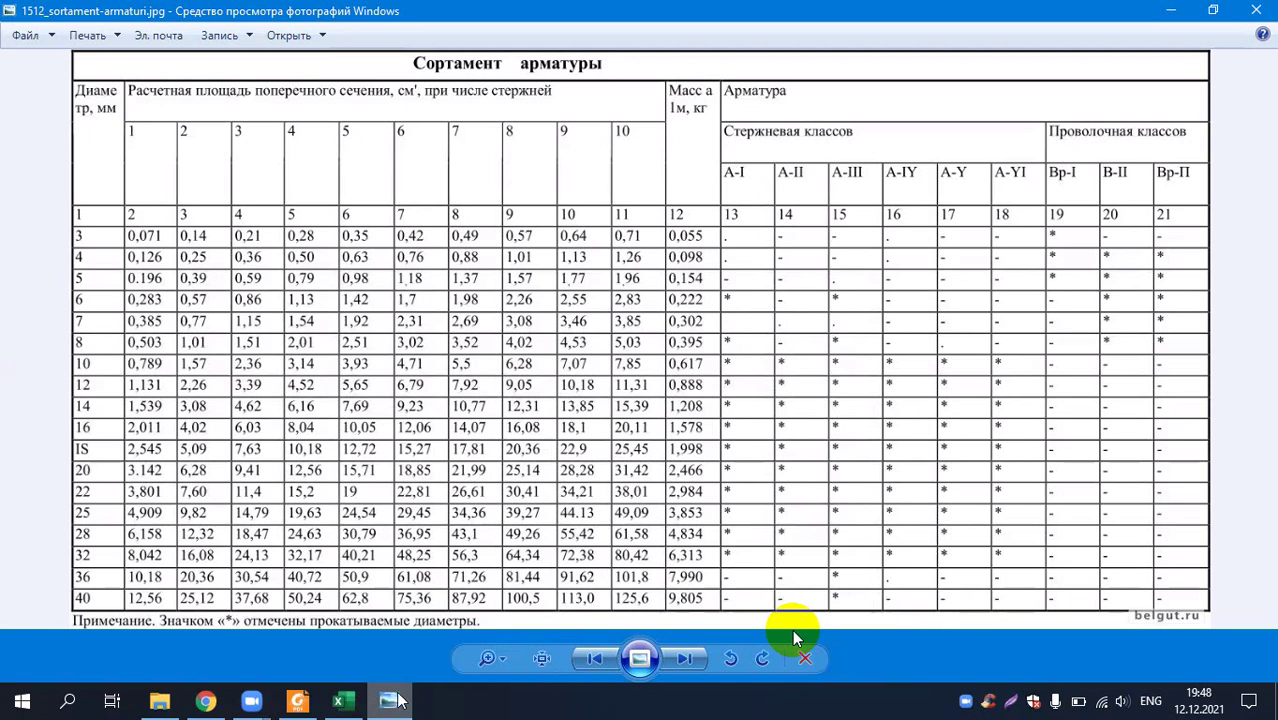
left_click(390, 700)
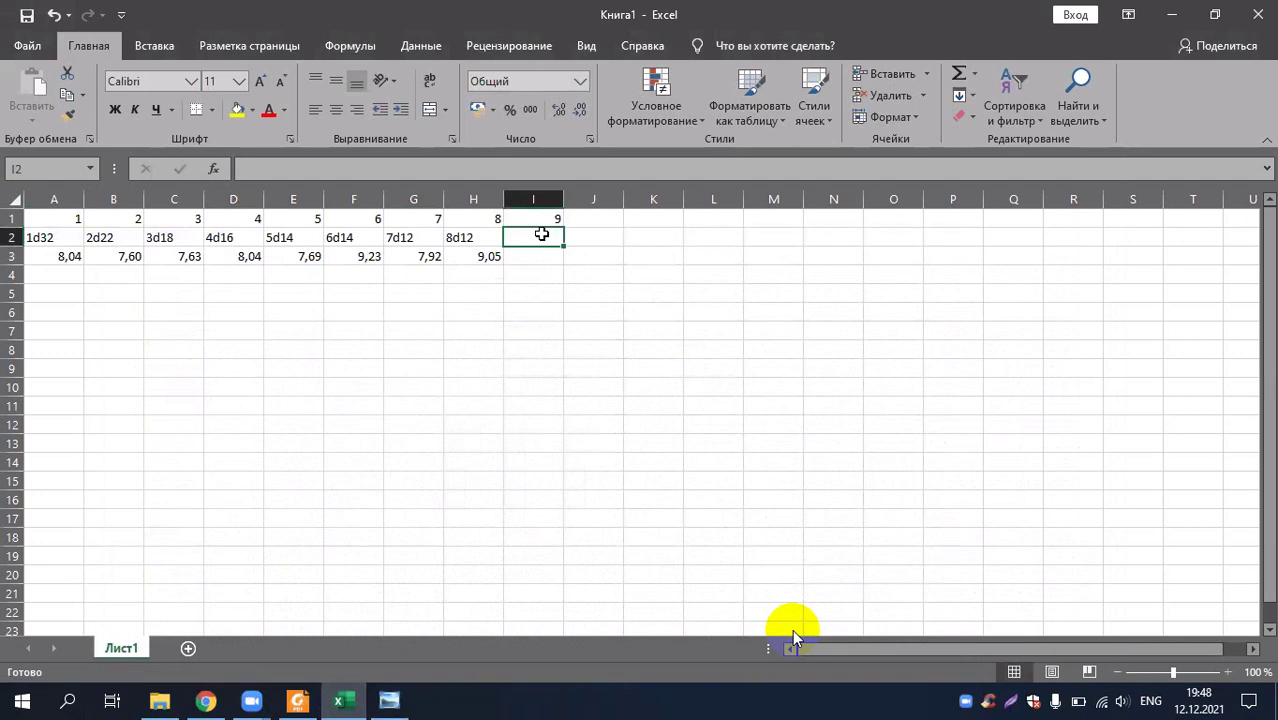
type("9d")
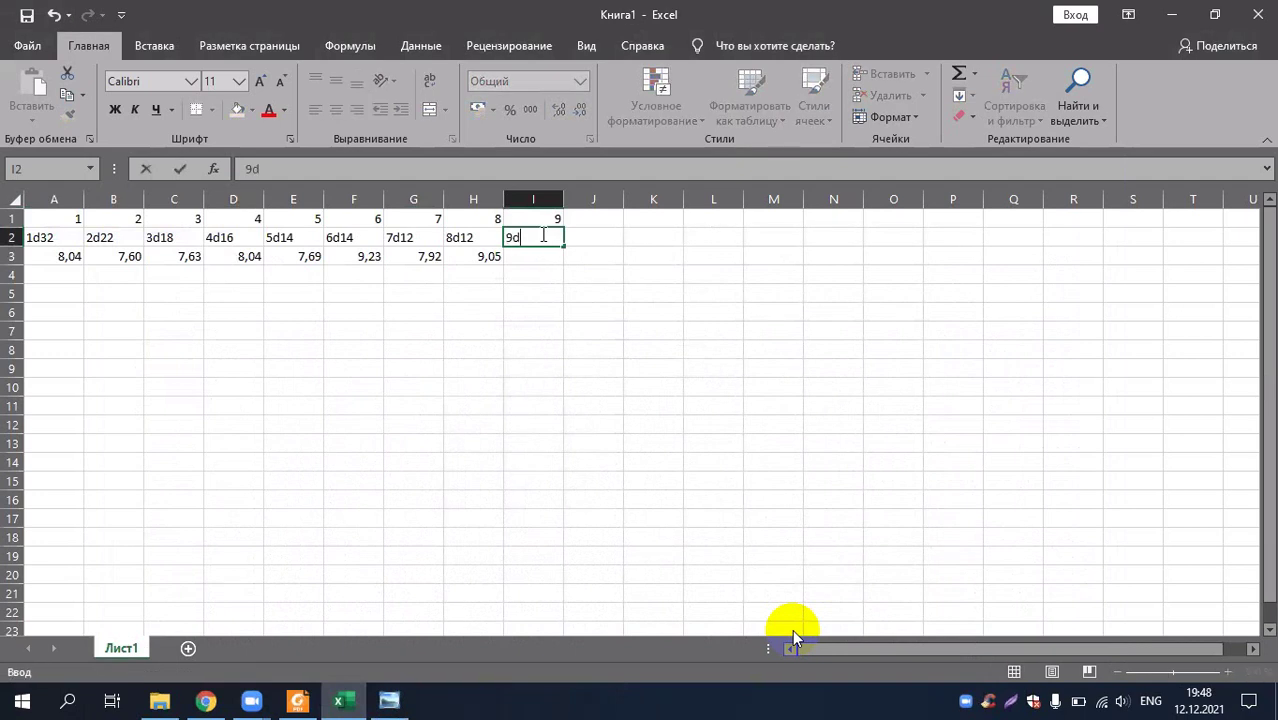
type("10")
- Enter 7,07 in cell I3 as the area of nine 10 mm bars
left_click(522, 256)
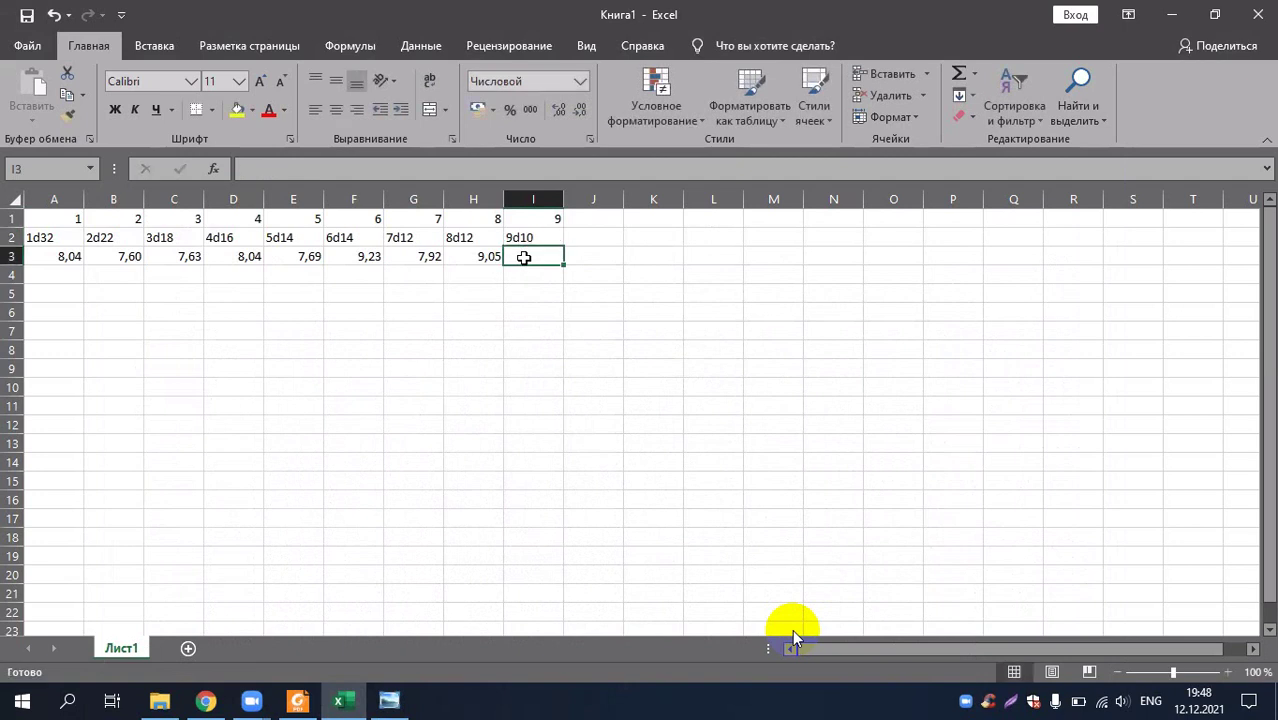
type("7")
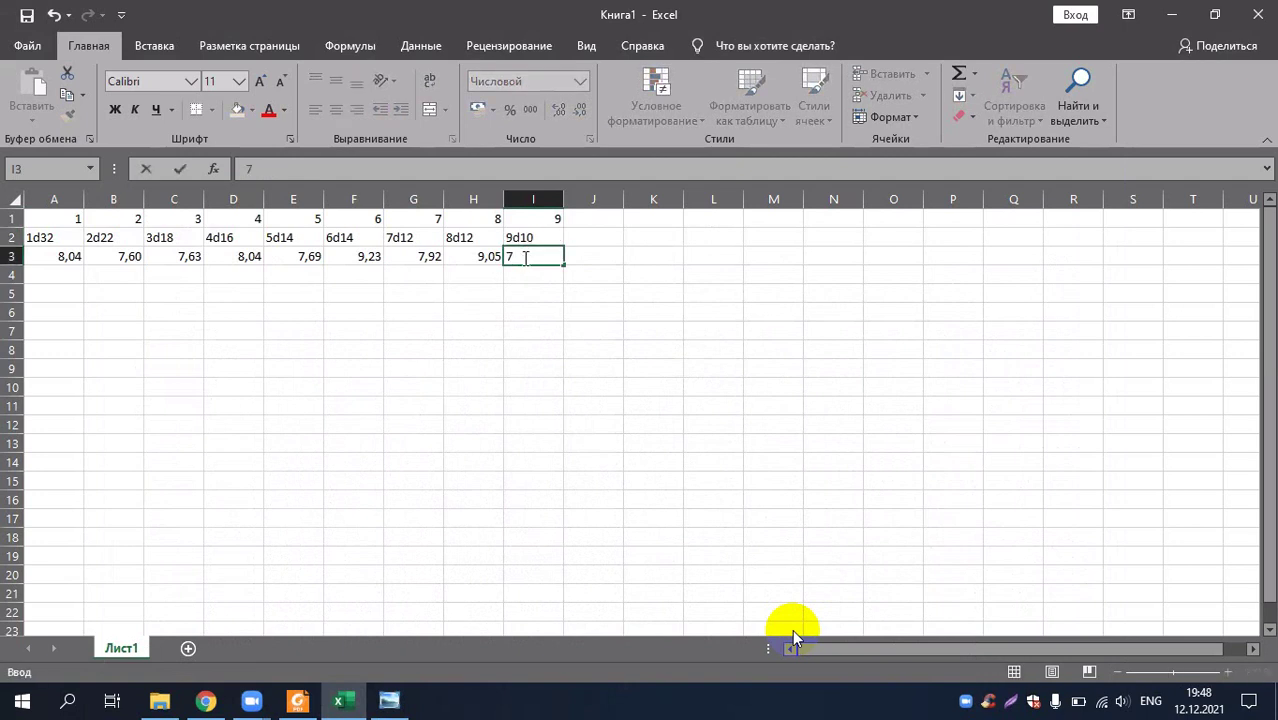
type("7")
key("BackSpace")
type(",07")
left_click(766, 310)
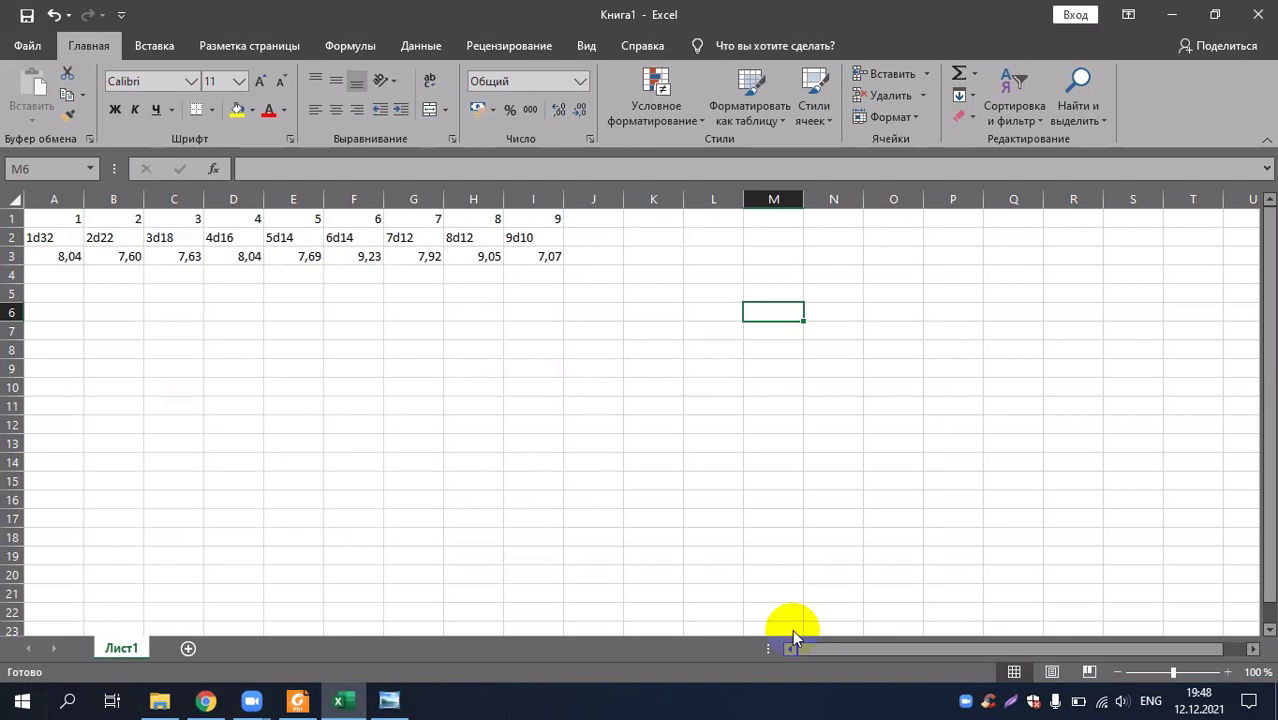
- Enter the formula =A3-7 in cell A4 to calculate the excess area over 7 for the single bar
left_click(60, 276)
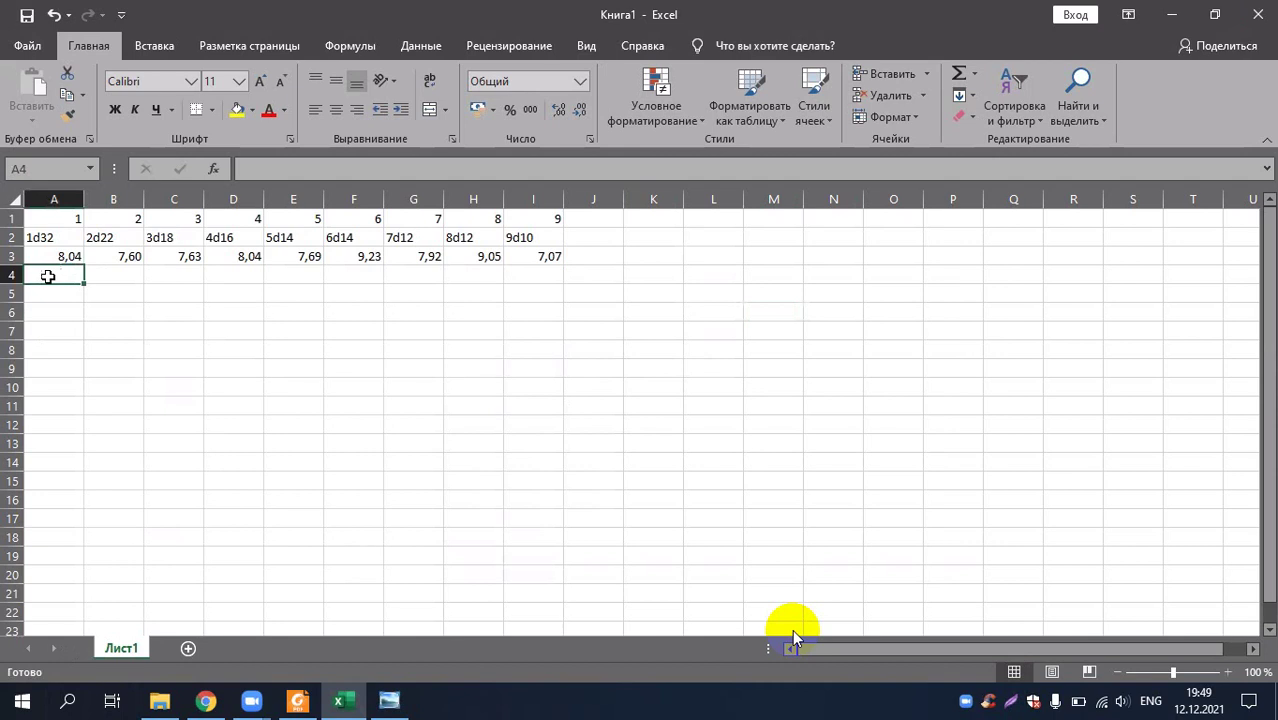
left_click(59, 255)
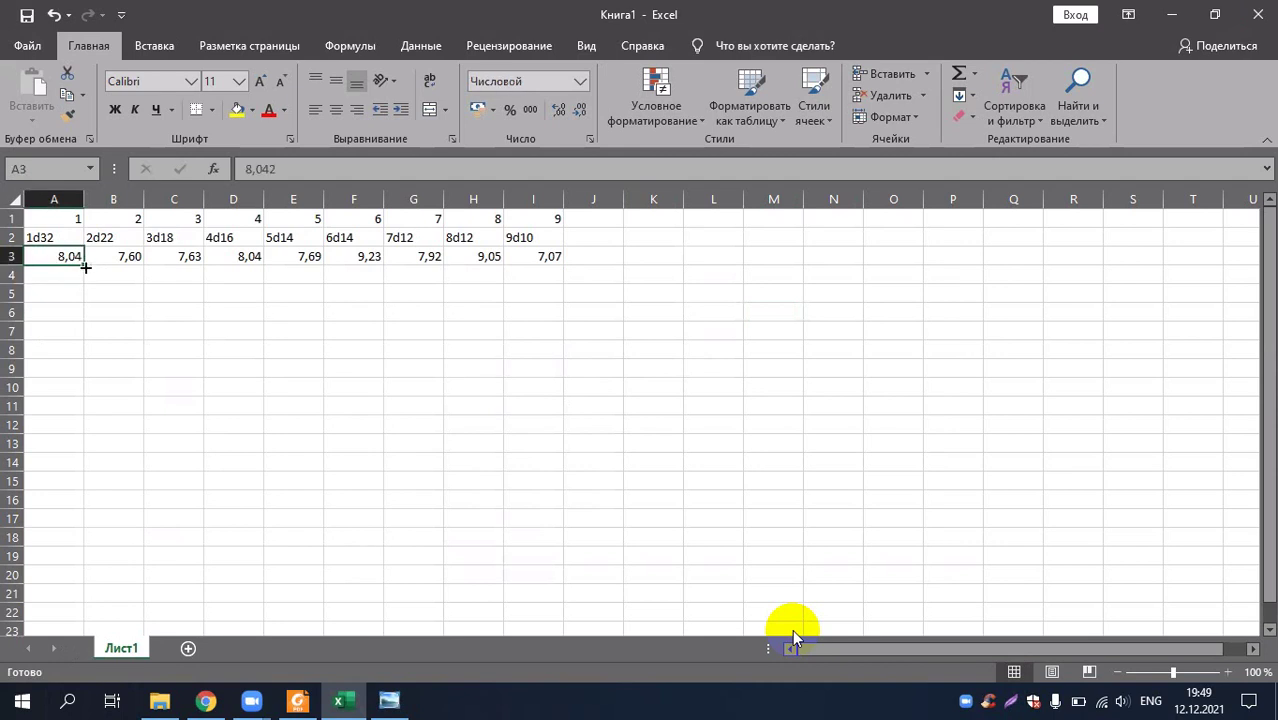
left_click(58, 279)
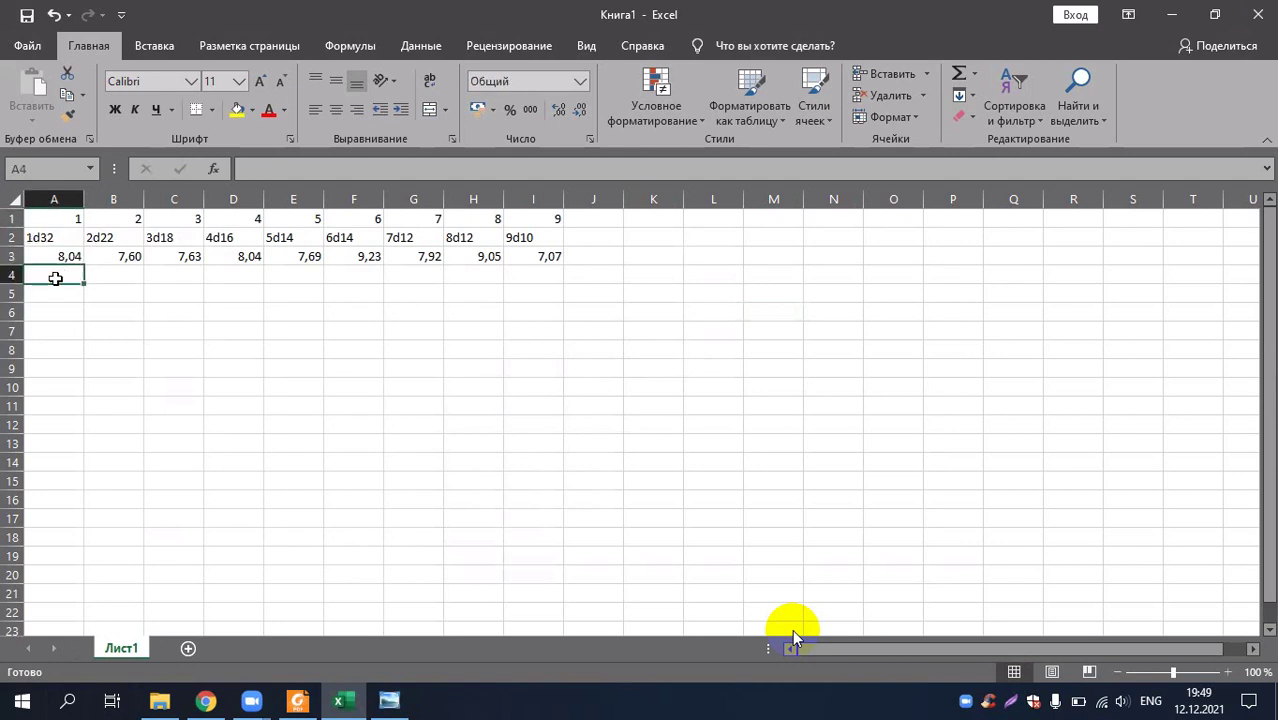
type("=")
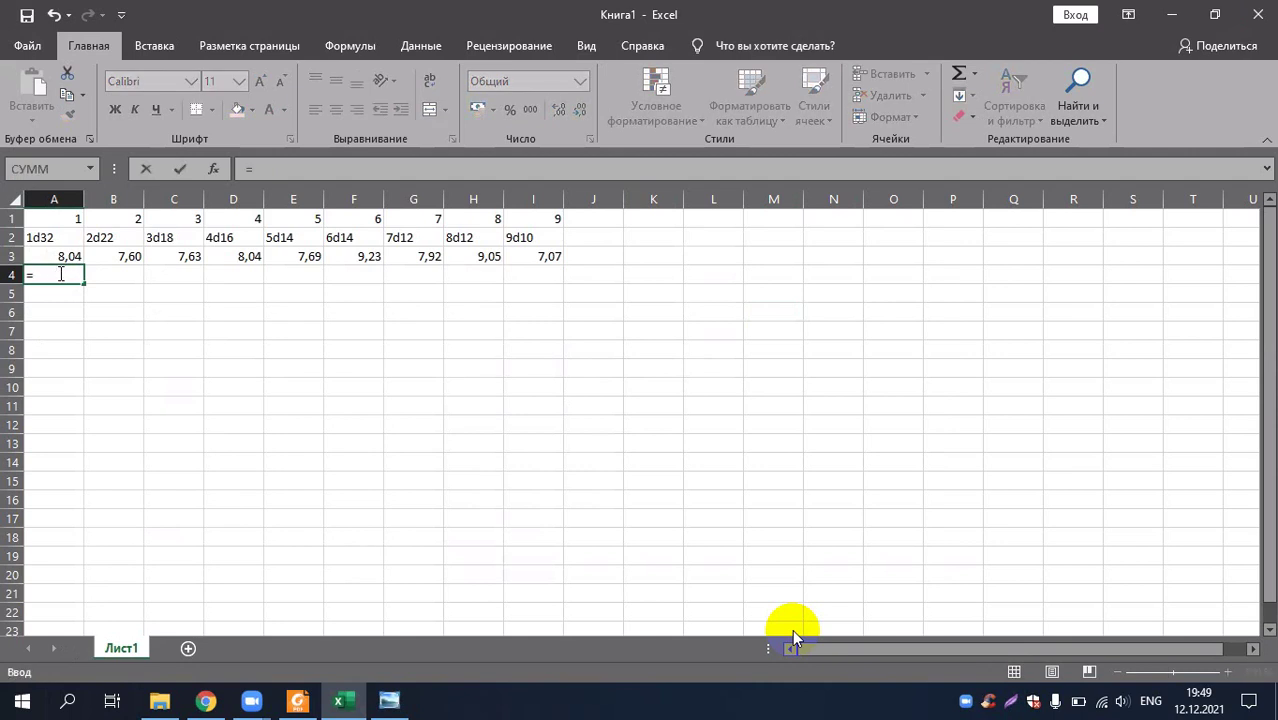
left_click(68, 256)
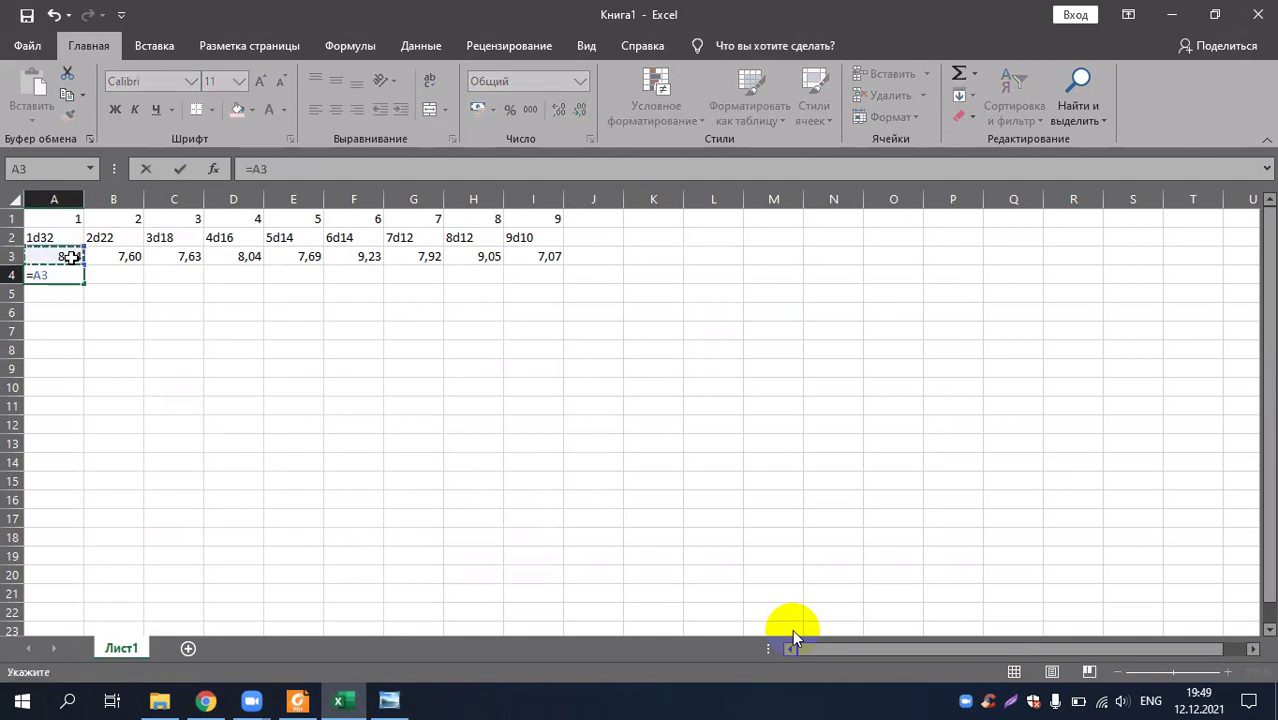
left_click(295, 170)
type("-")
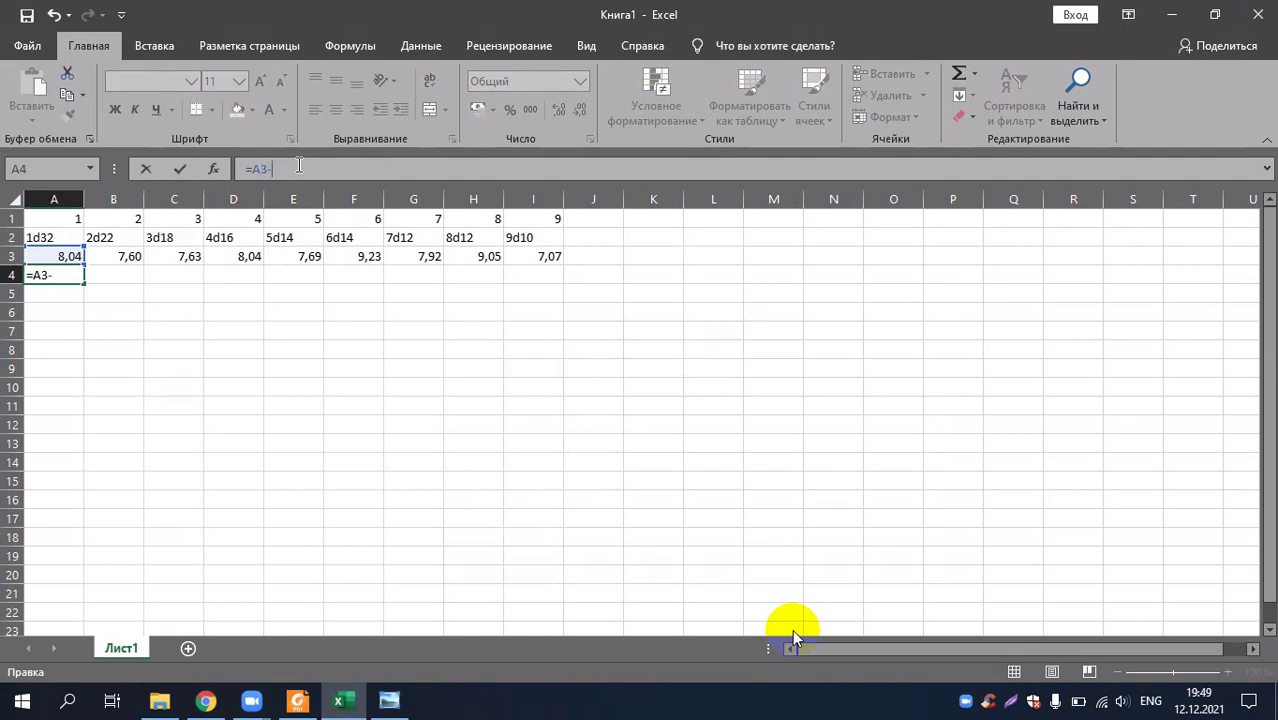
type("7")
key("Return")
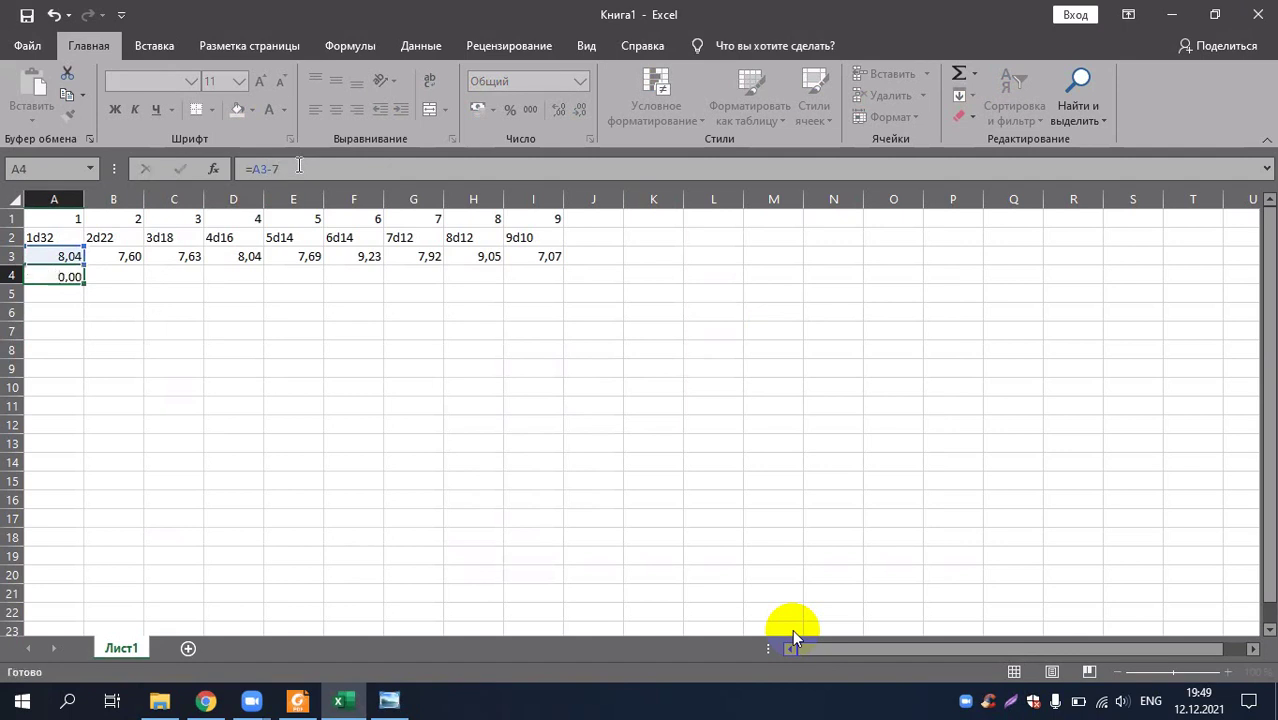
- Fill the difference formula from cell A4 across row 4 to cell I4, and check the formula copied into I4
left_click(112, 257)
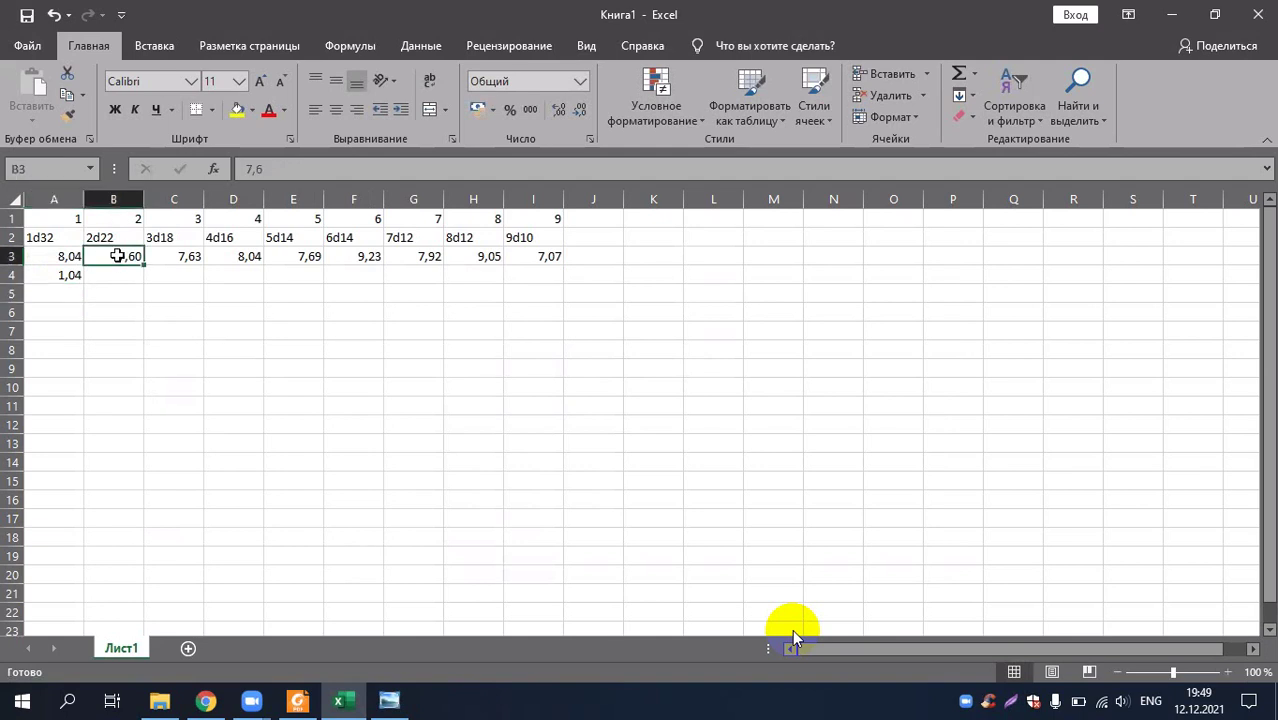
left_click(56, 275)
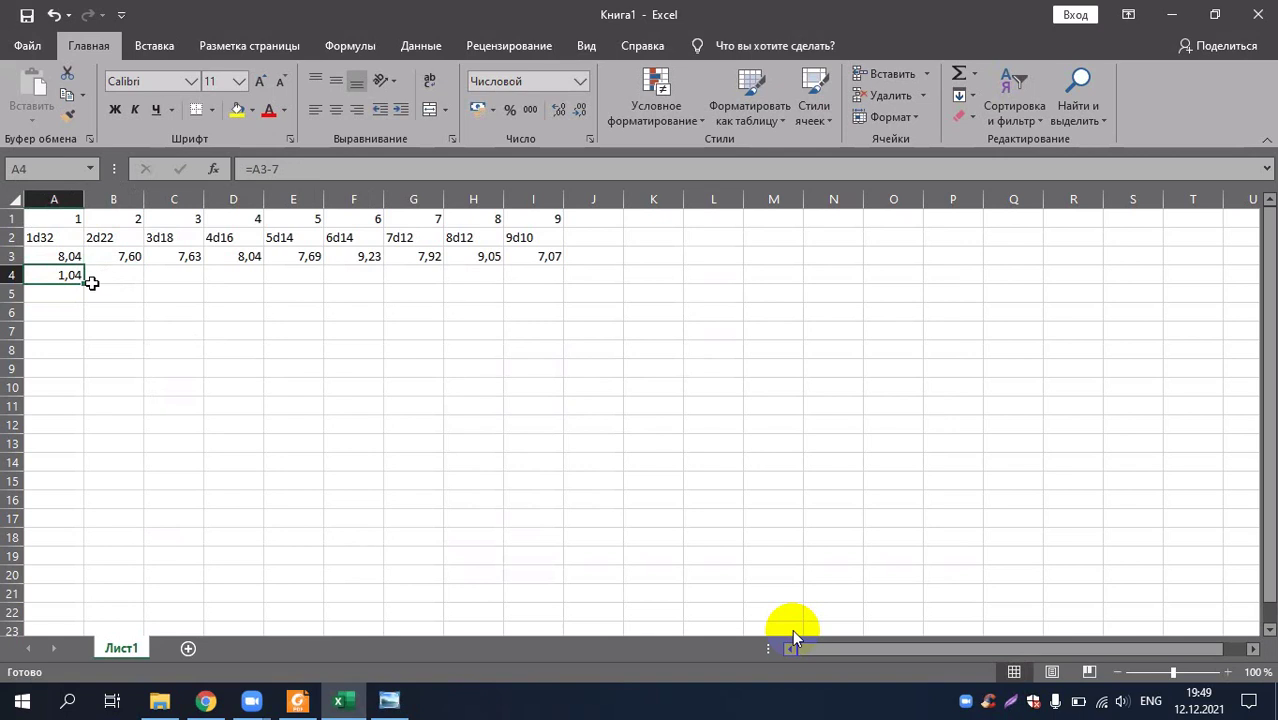
mouse_move(86, 286)
left_mouse_down()
mouse_move(86, 304)
mouse_move(85, 291)
left_mouse_up()
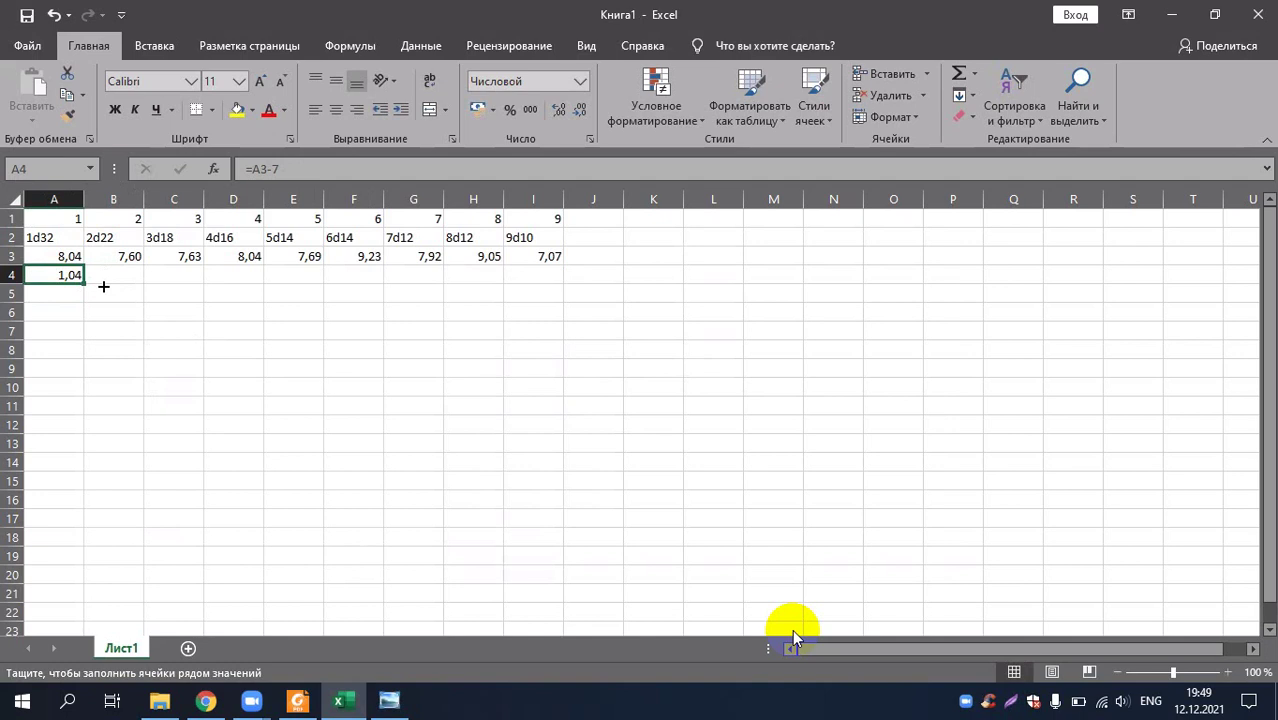
left_click_drag(110, 286, 553, 288)
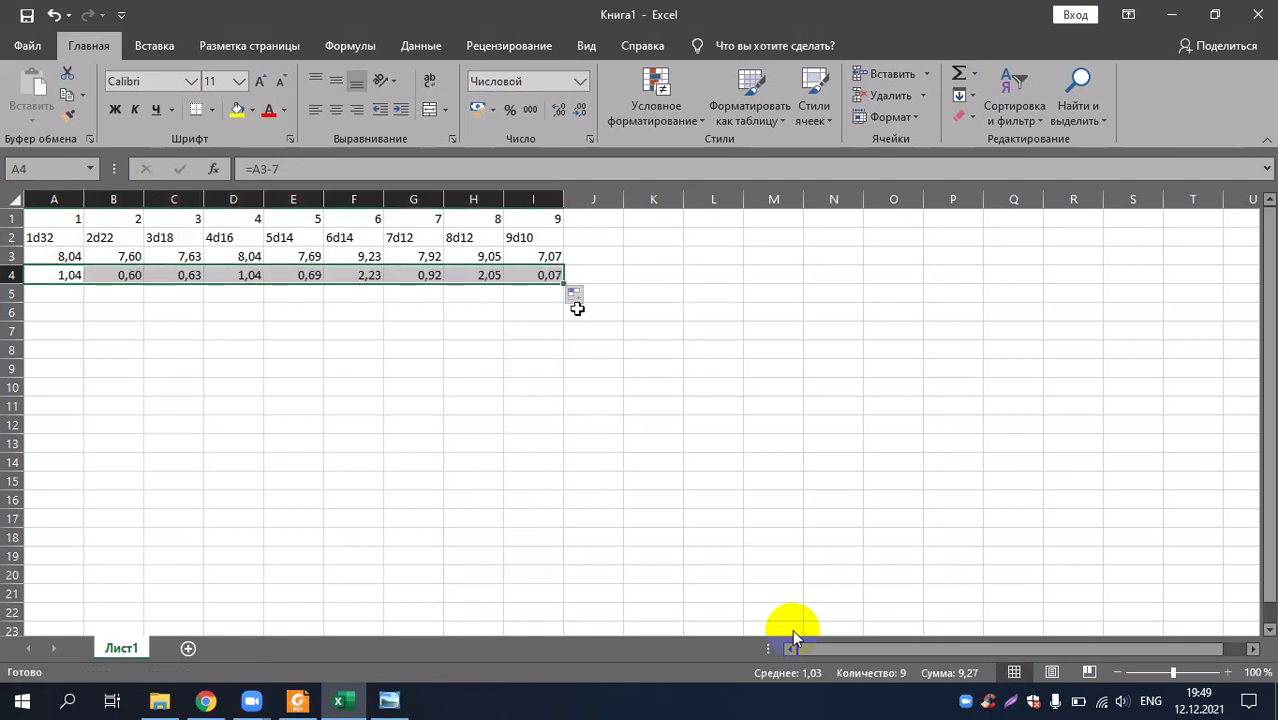
left_click(660, 296)
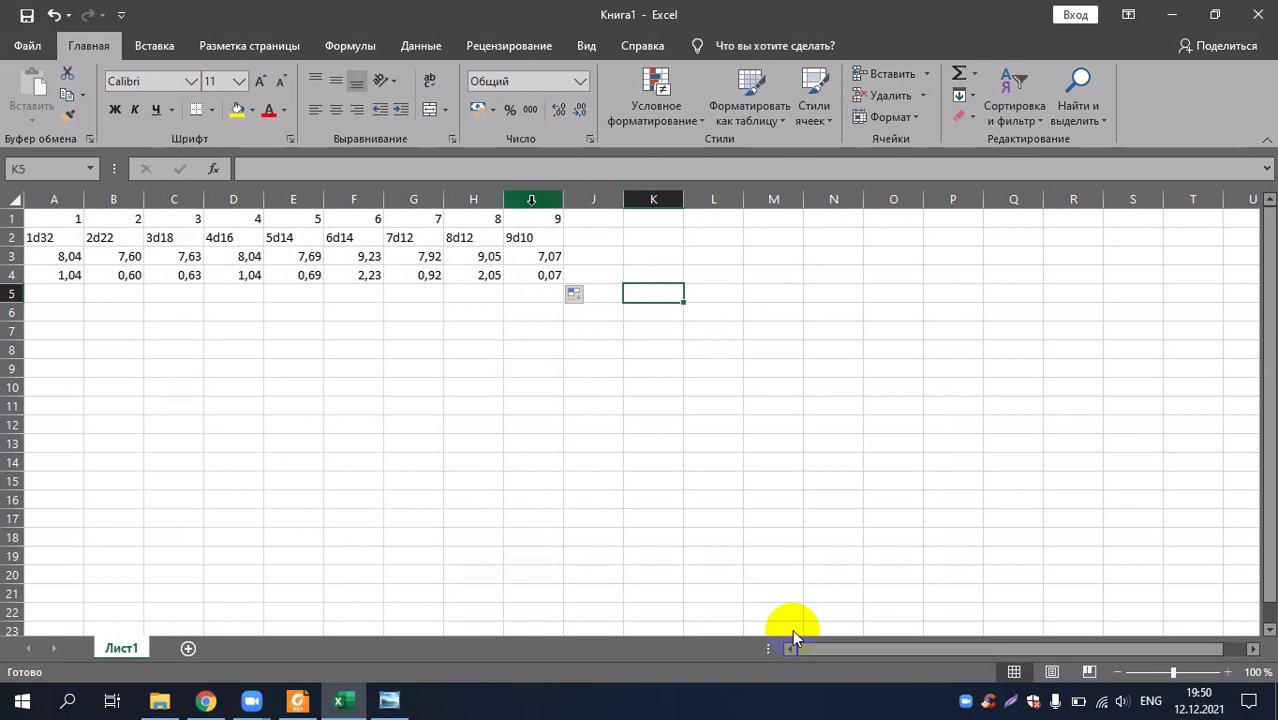
left_click(516, 274)
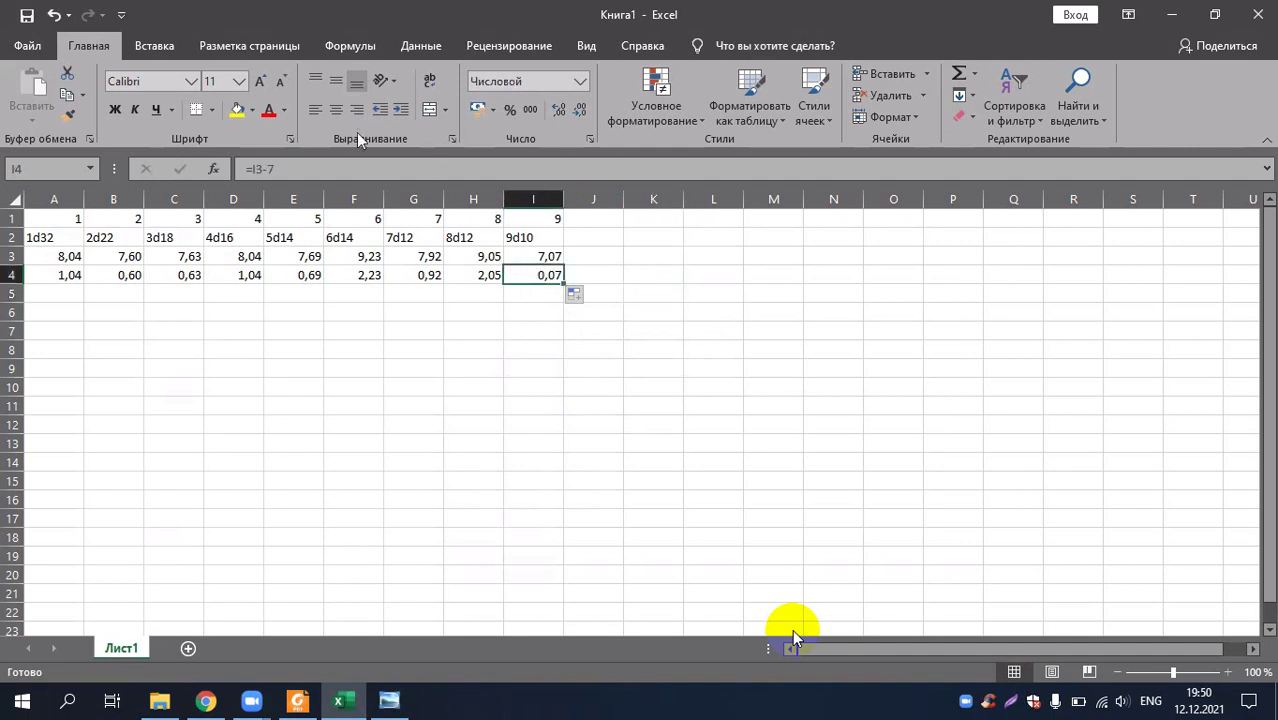
left_click(650, 273)
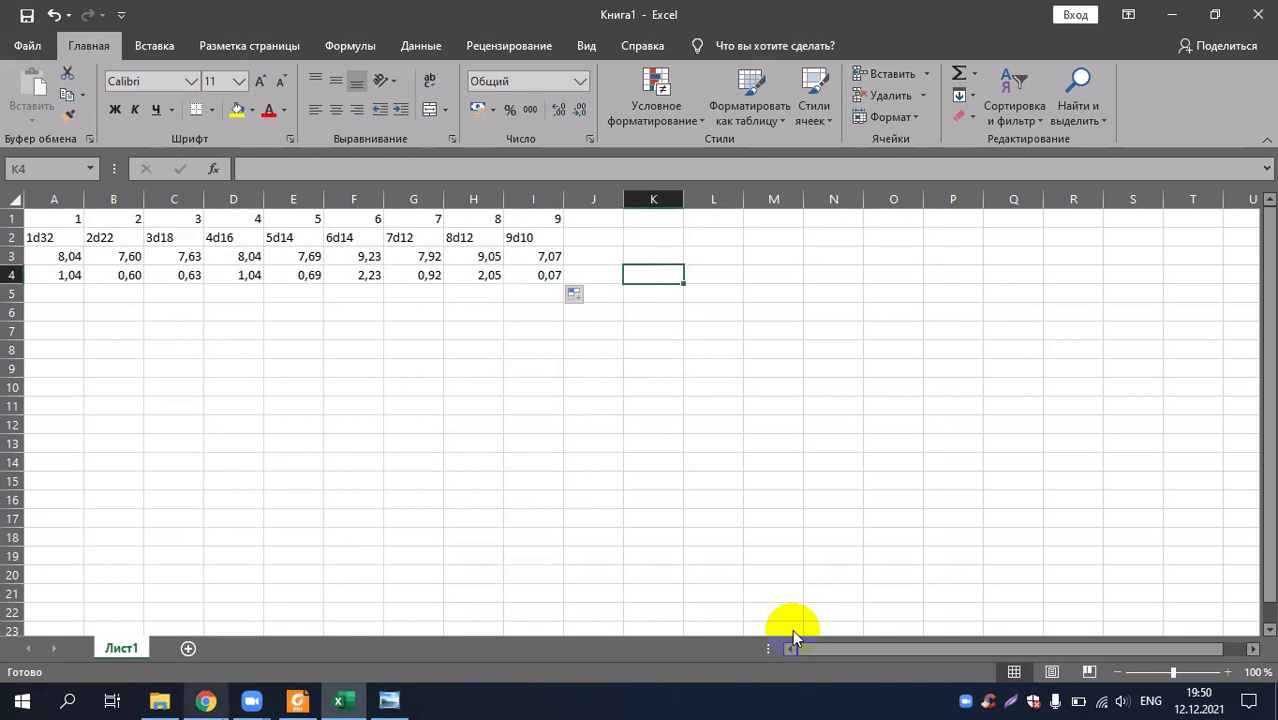
- Switch to Chrome and bring up the browser tab with the Google results for "zoom скачать"
mouse_move(297, 701)
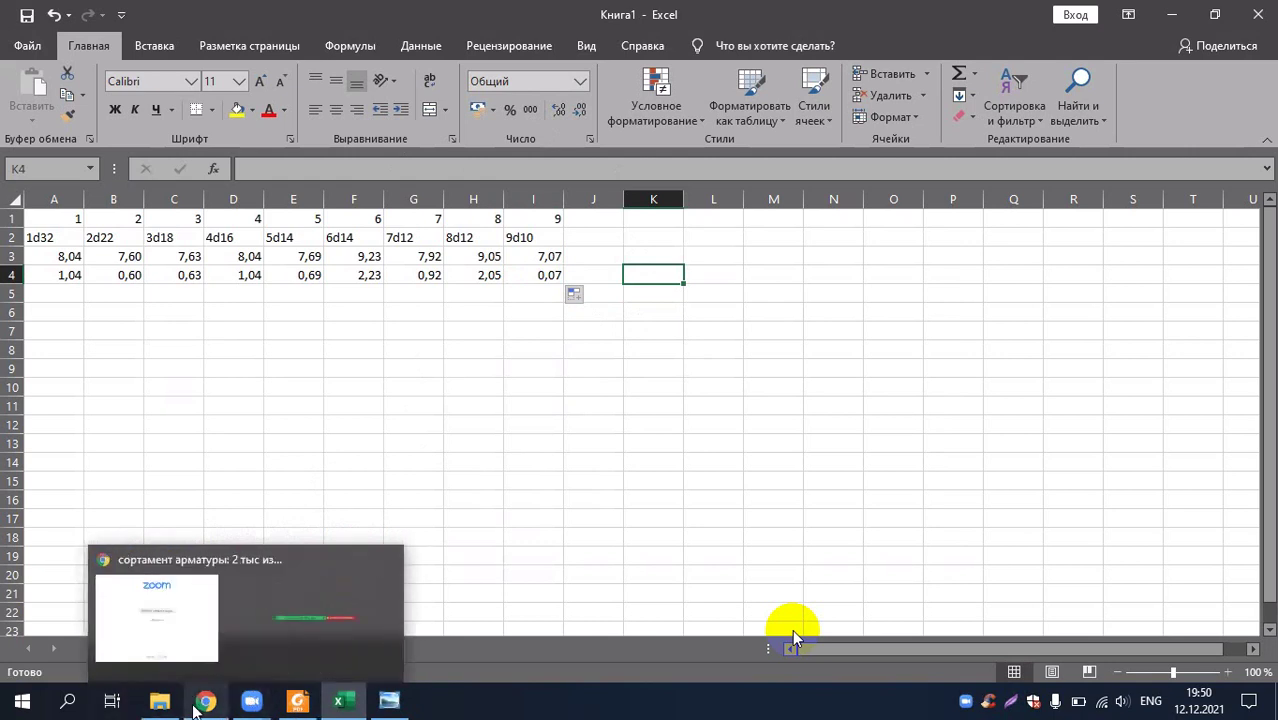
left_click(205, 625)
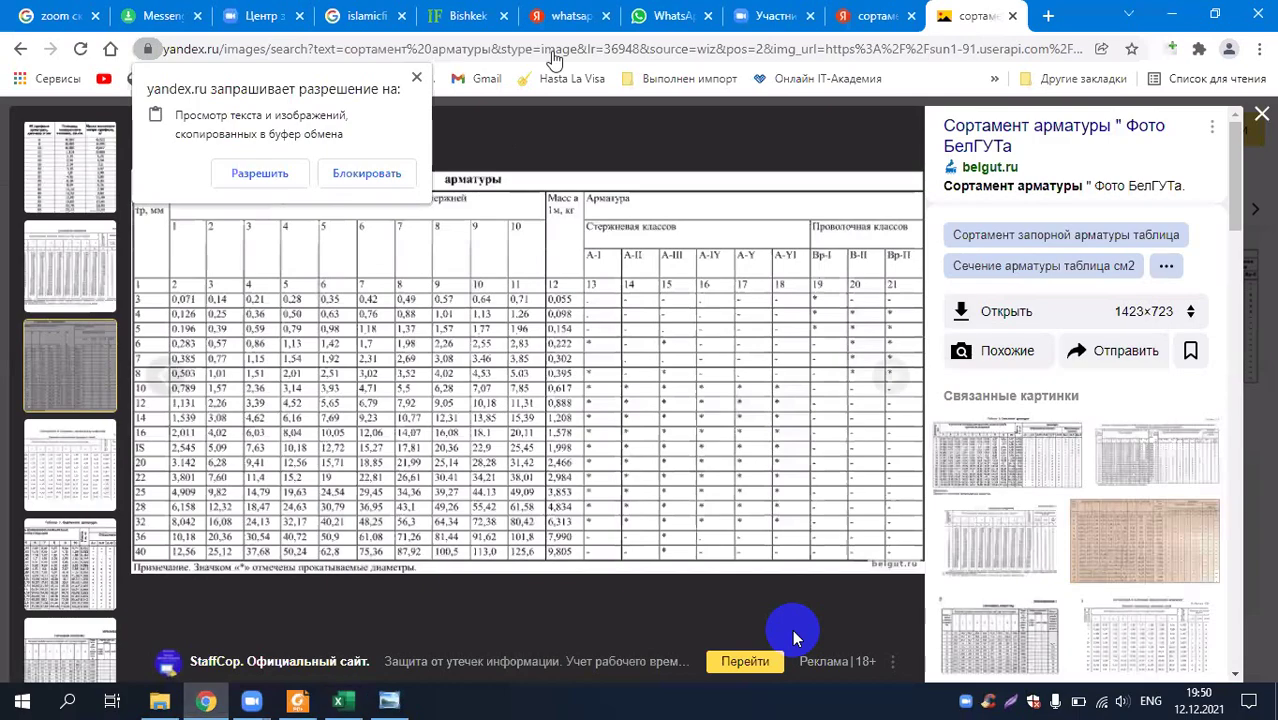
key("Left")
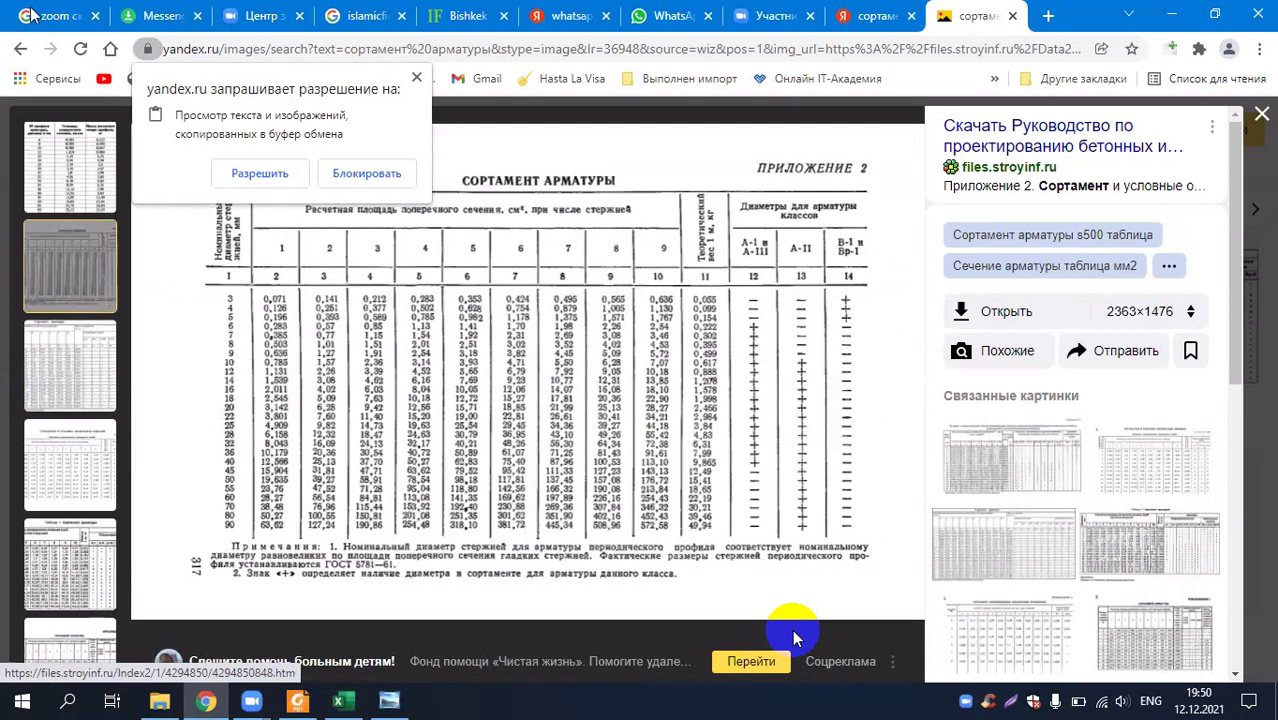
key("ctrl+1")
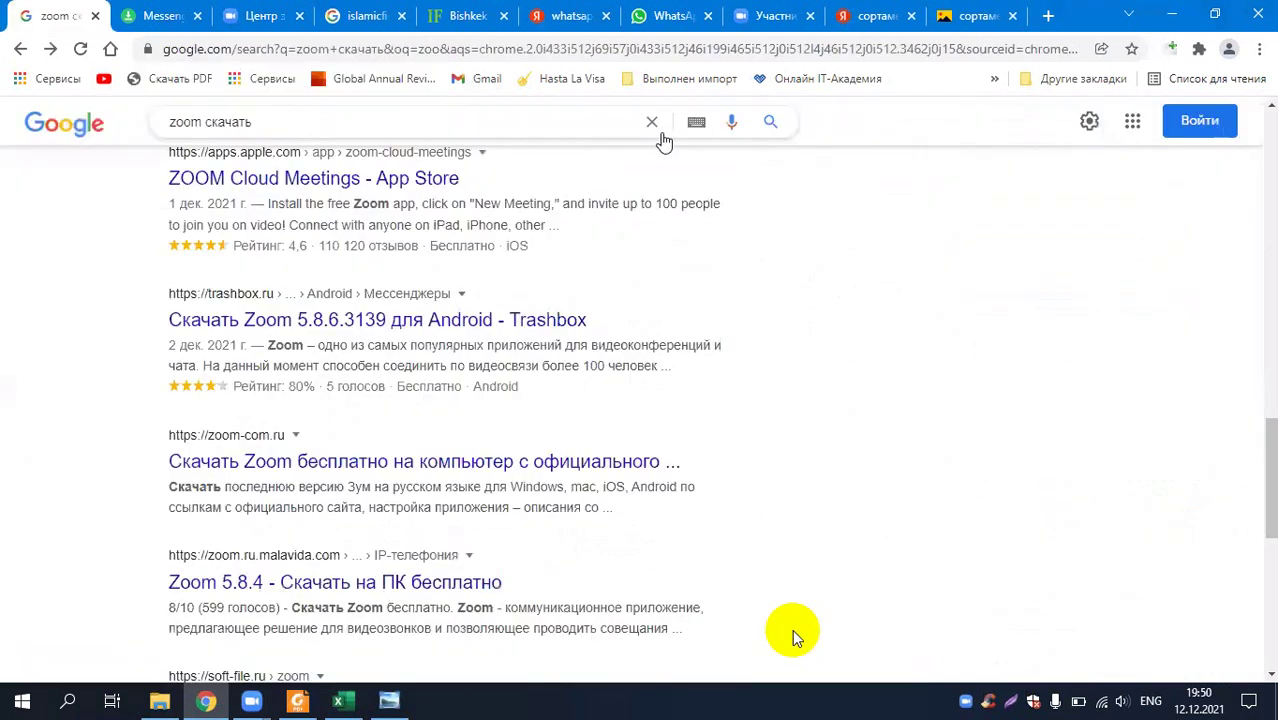
left_click(652, 121)
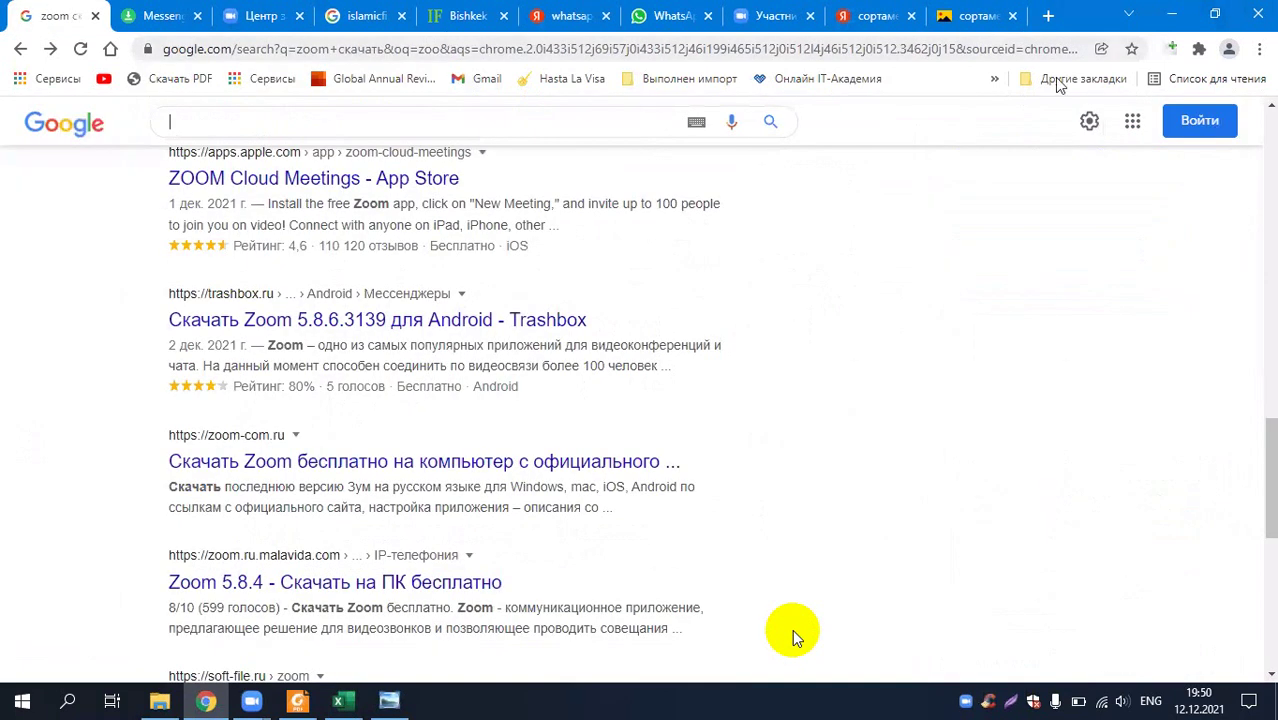
scroll(1090, 195, "down", 10)
scroll(1090, 195, "up", 1)
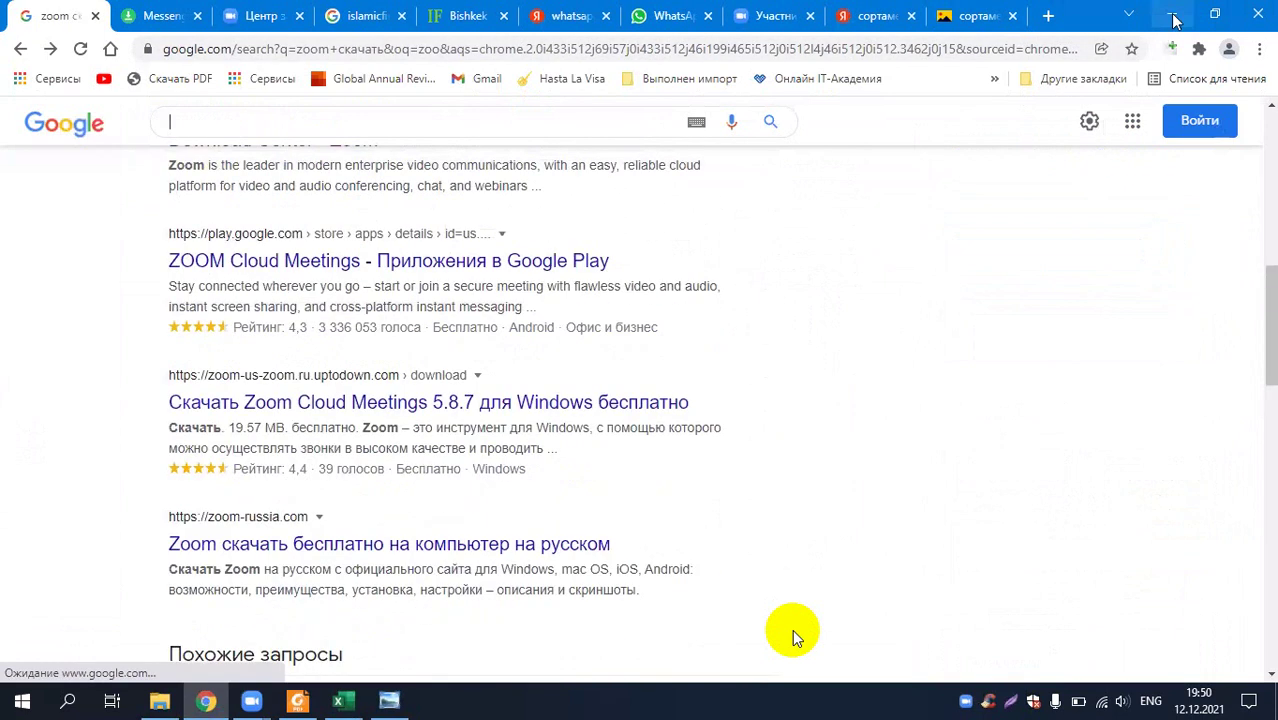
left_click(1174, 16)
left_click(1170, 12)
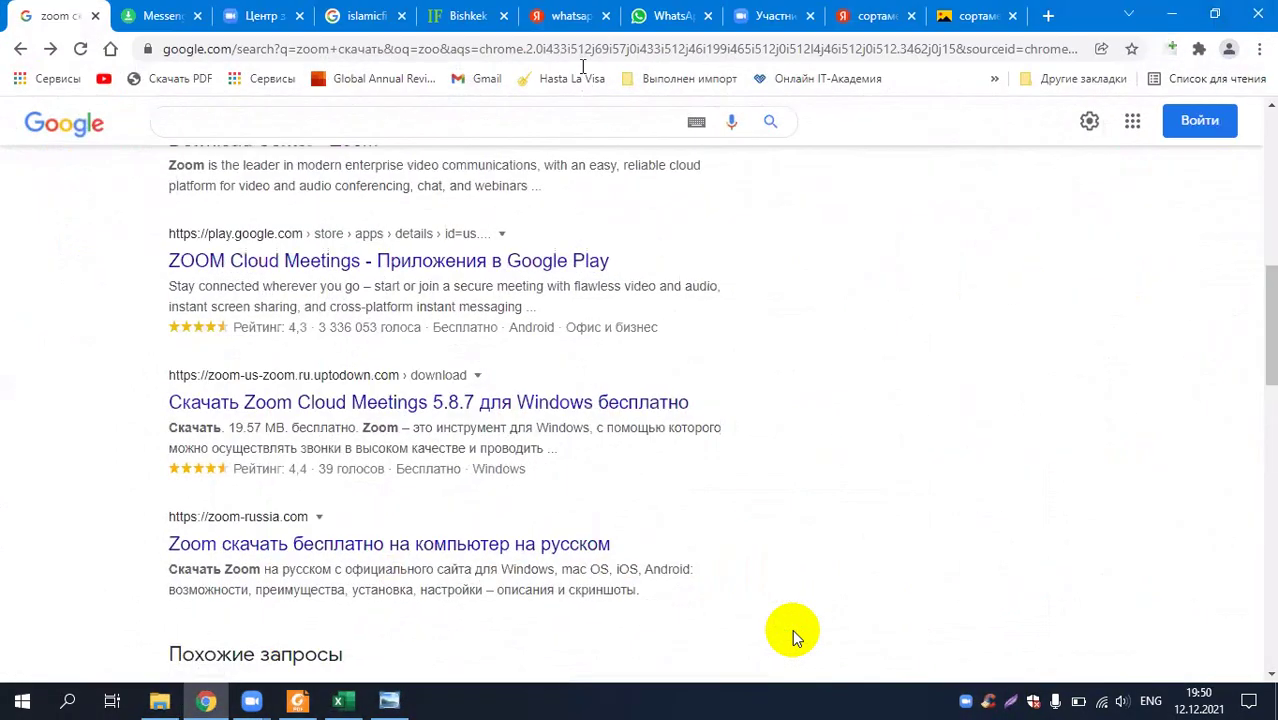
- Load the Yandex home page in the browser tab that holds the Messenger Detect download page, replacing its address
key("ctrl+Tab")
left_click(562, 45)
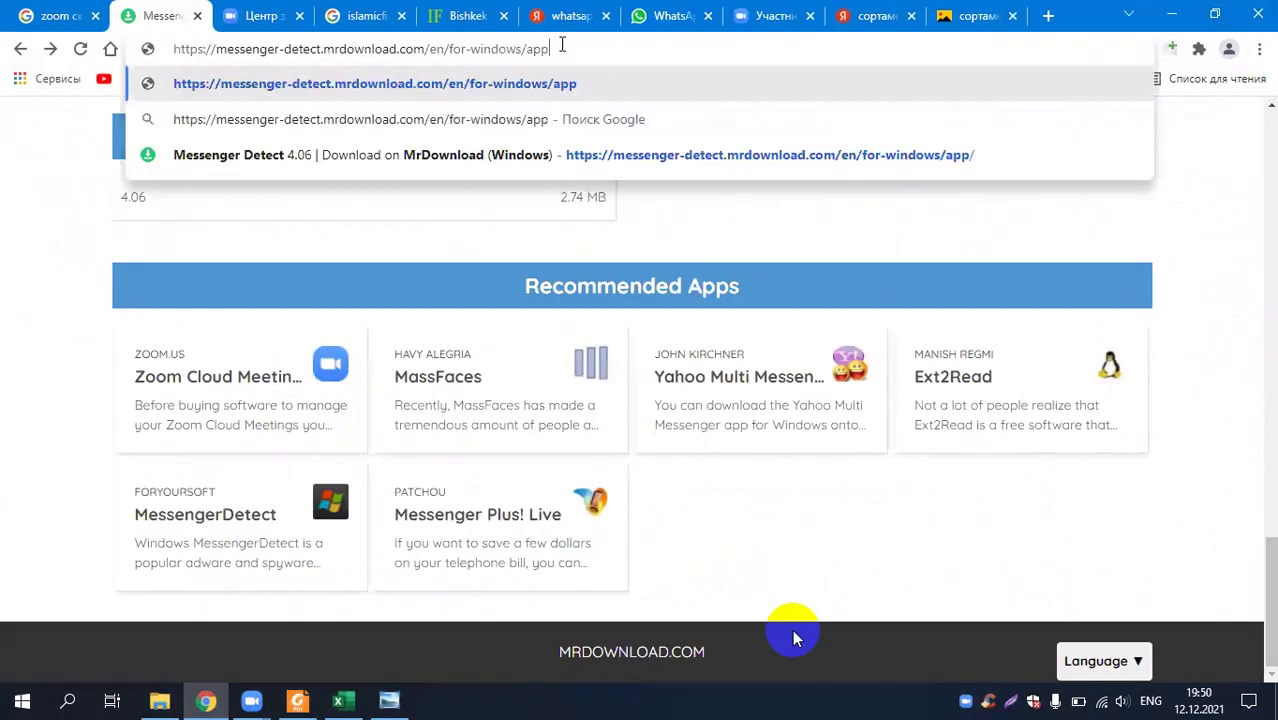
key("BackSpace")
key("BackSpace")
key("BackSpace")
key("BackSpace")
key("BackSpace")
key("BackSpace")
key("BackSpace")
key("BackSpace")
key("BackSpace")
key("BackSpace")
key("BackSpace")
key("BackSpace")
key("BackSpace")
key("BackSpace")
key("BackSpace")
key("BackSpace")
key("BackSpace")
key("BackSpace")
key("BackSpace")
key("BackSpace")
key("BackSpace")
key("BackSpace")
key("BackSpace")
key("BackSpace")
key("BackSpace")
key("BackSpace")
key("BackSpace")
key("BackSpace")
key("BackSpace")
key("BackSpace")
key("BackSpace")
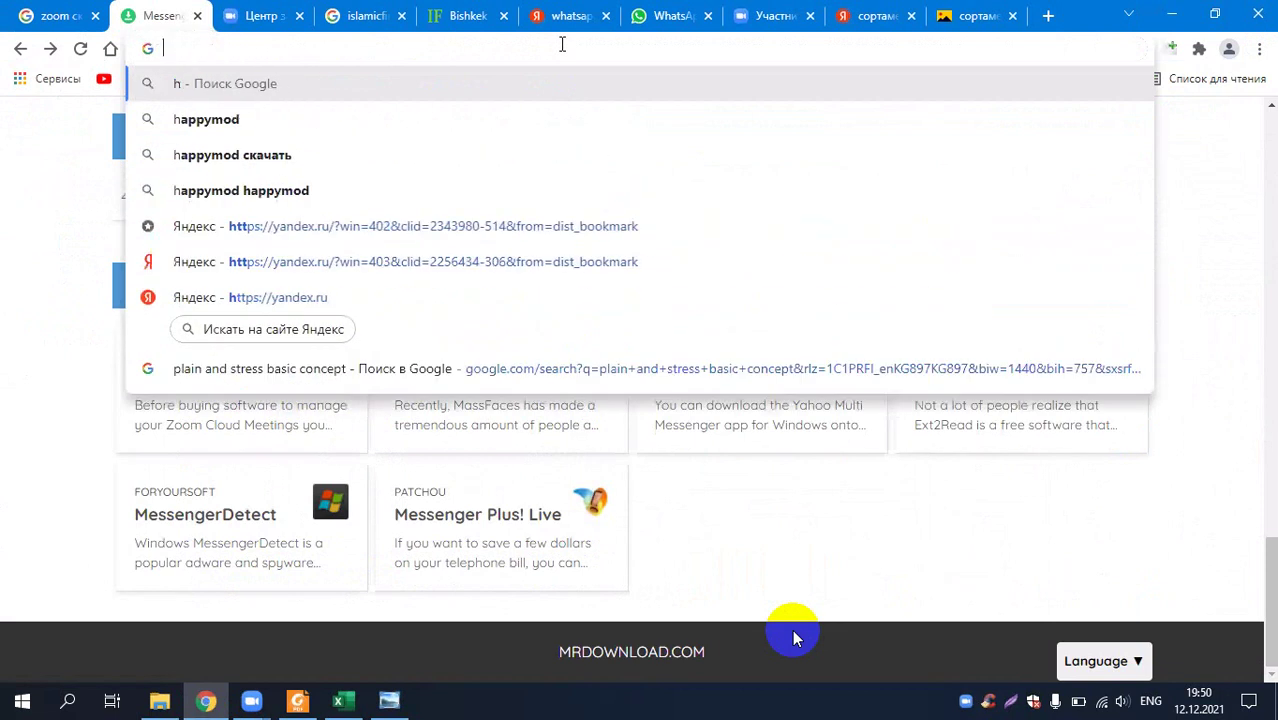
type("www")
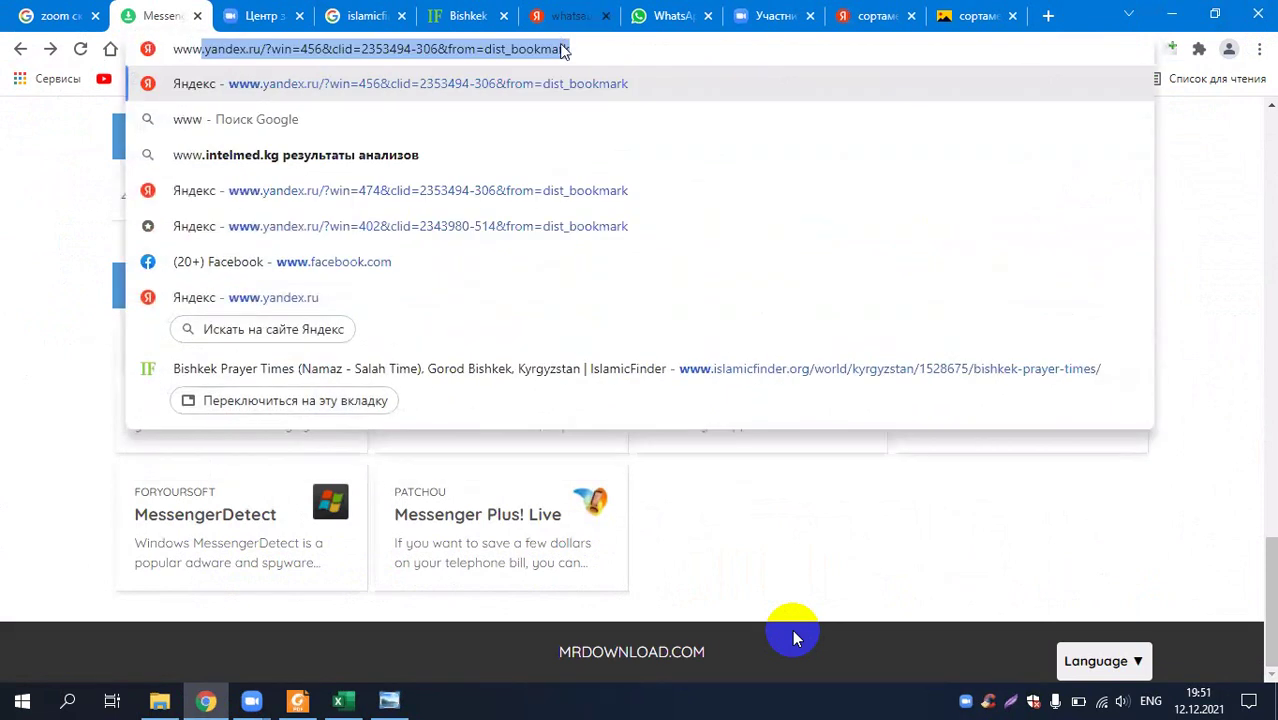
key("Return")
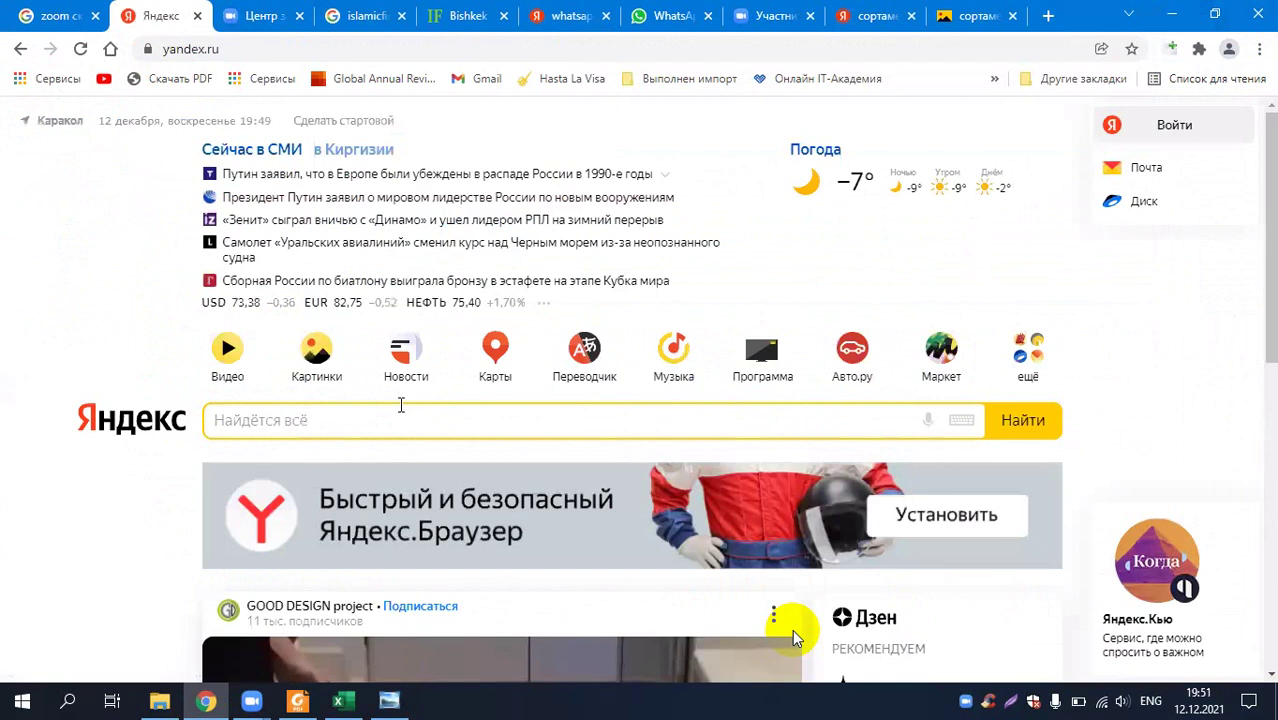
- Search Yandex for the suggested query "глубинный вибратор для бетона купить"
type("uke")
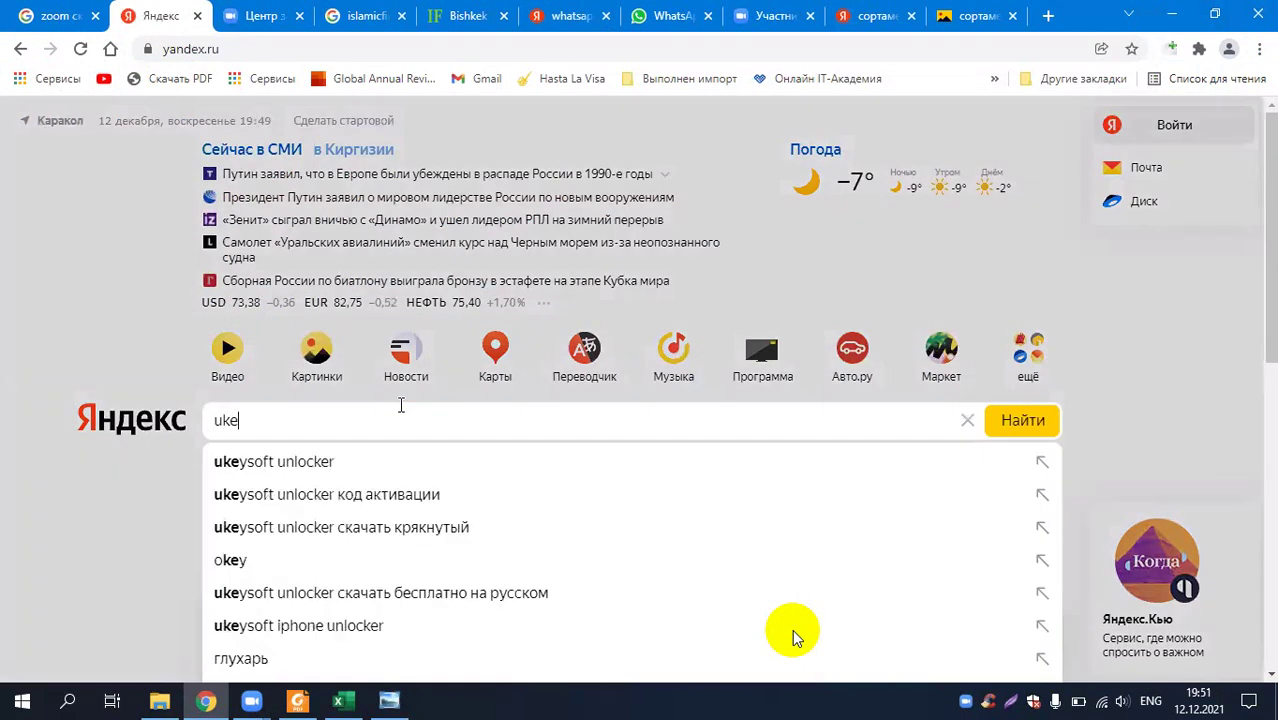
type(",byysq ")
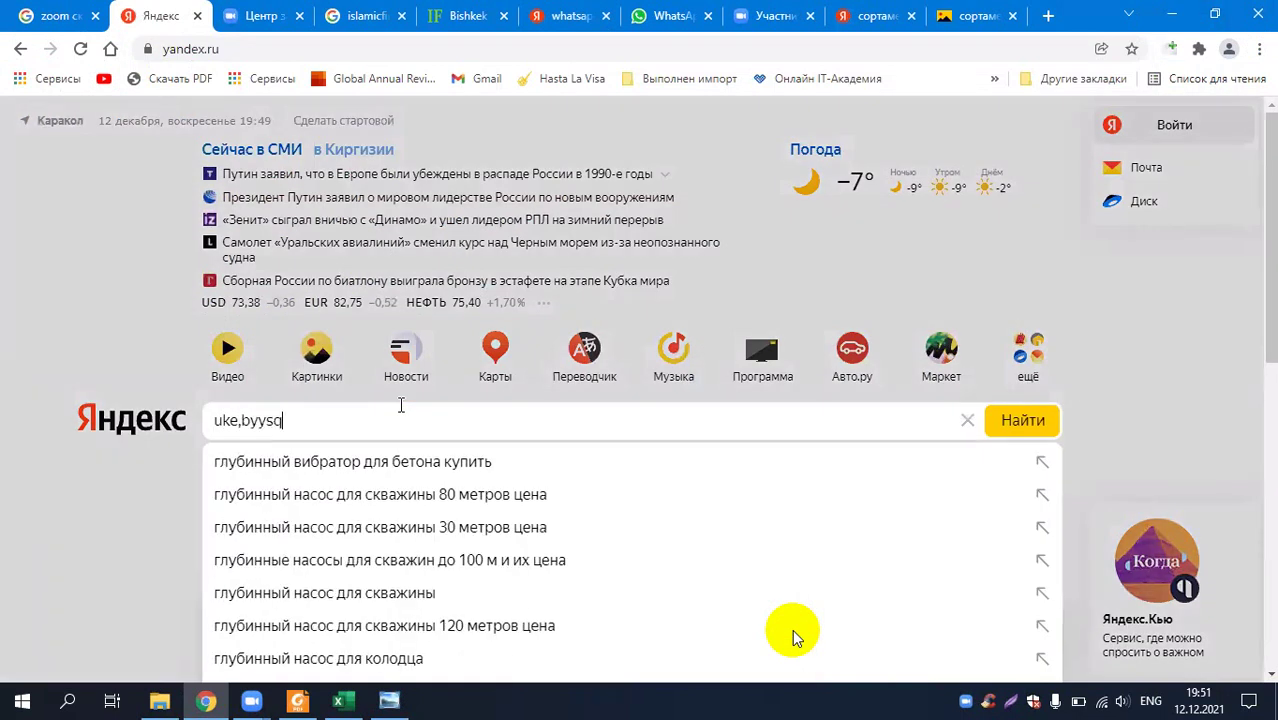
type("db,")
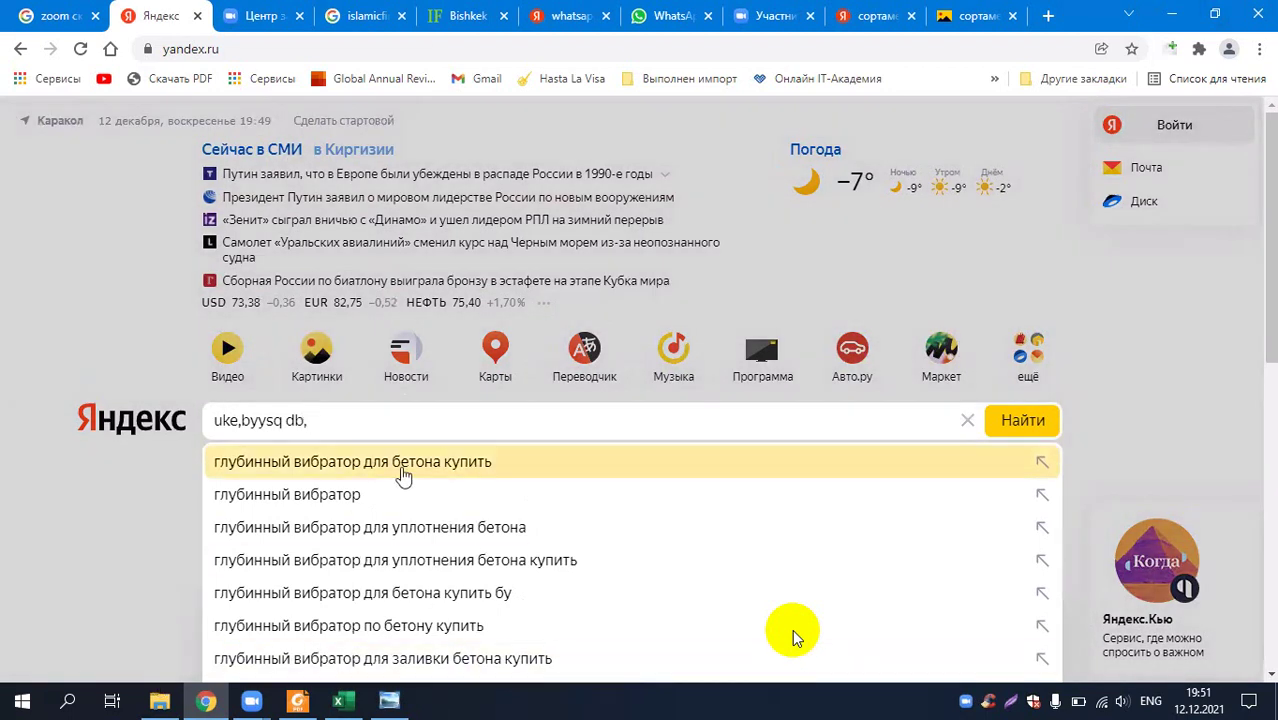
left_click(403, 466)
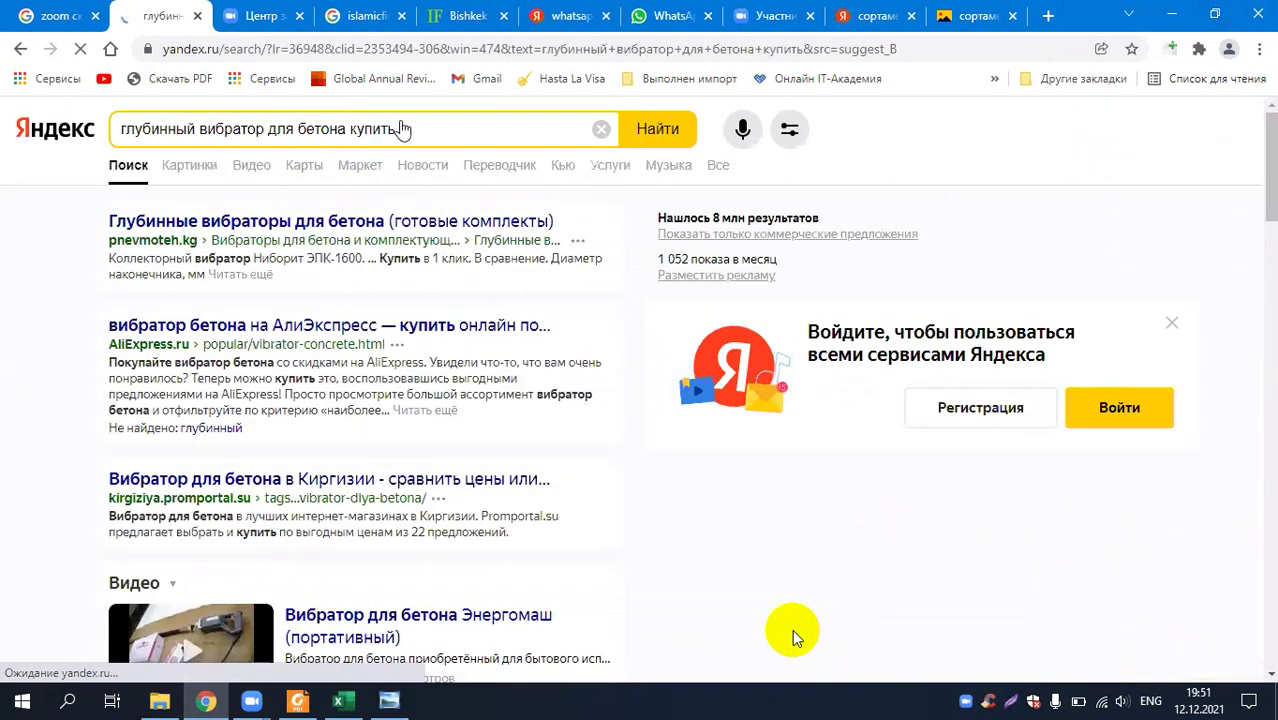
- Remove the word "купить" from the query and search again for "глубинный вибратор для бетона"
key("BackSpace")
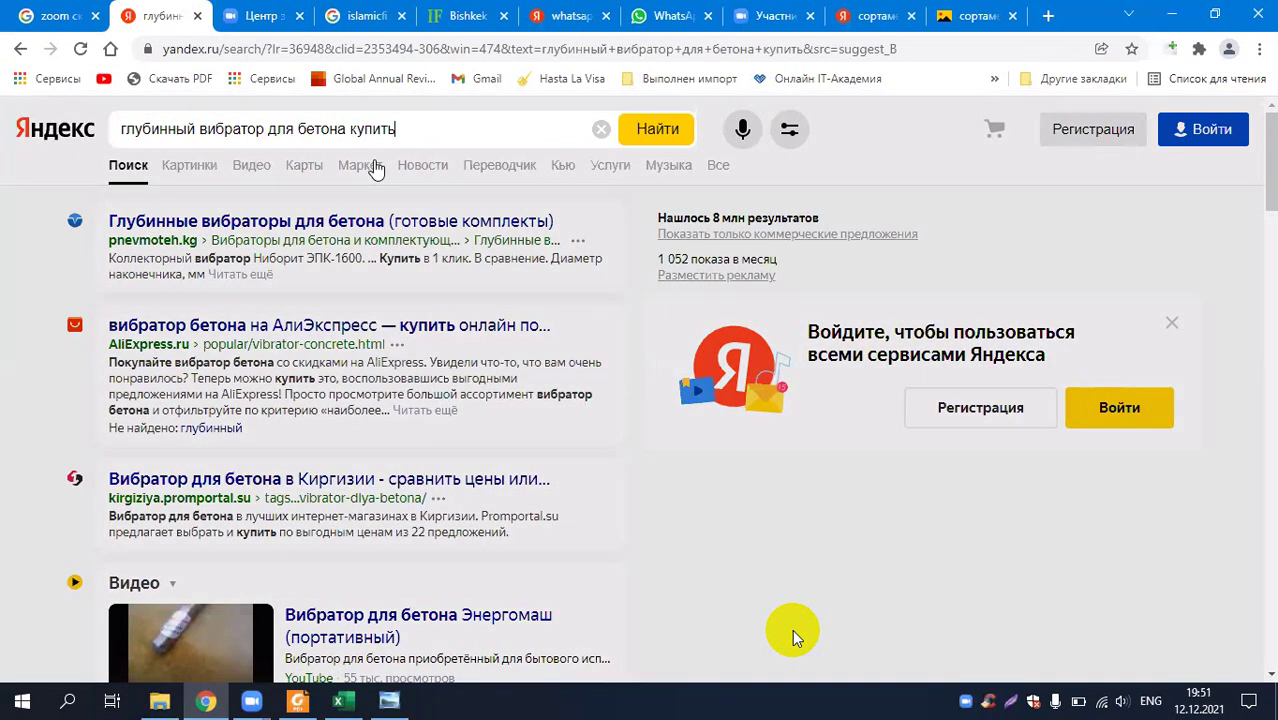
key("BackSpace")
key("BackSpace")
key("BackSpace")
key("BackSpace")
key("BackSpace")
key("BackSpace")
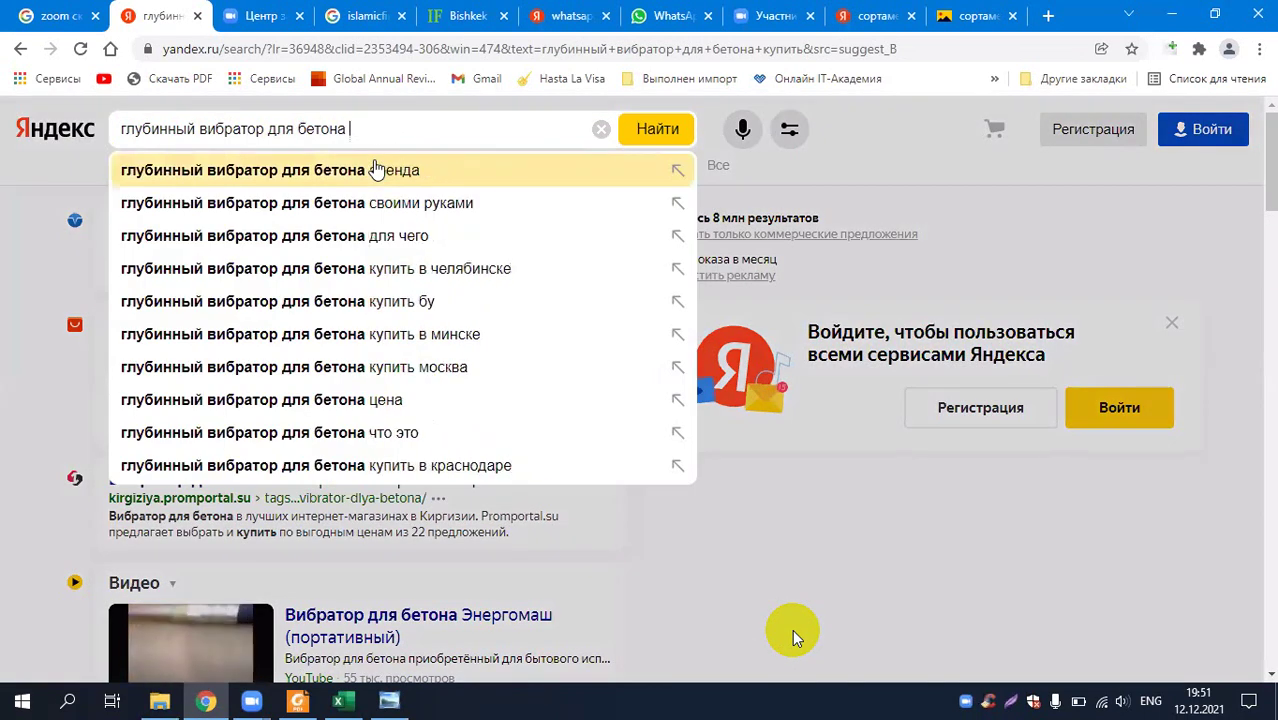
type("rf")
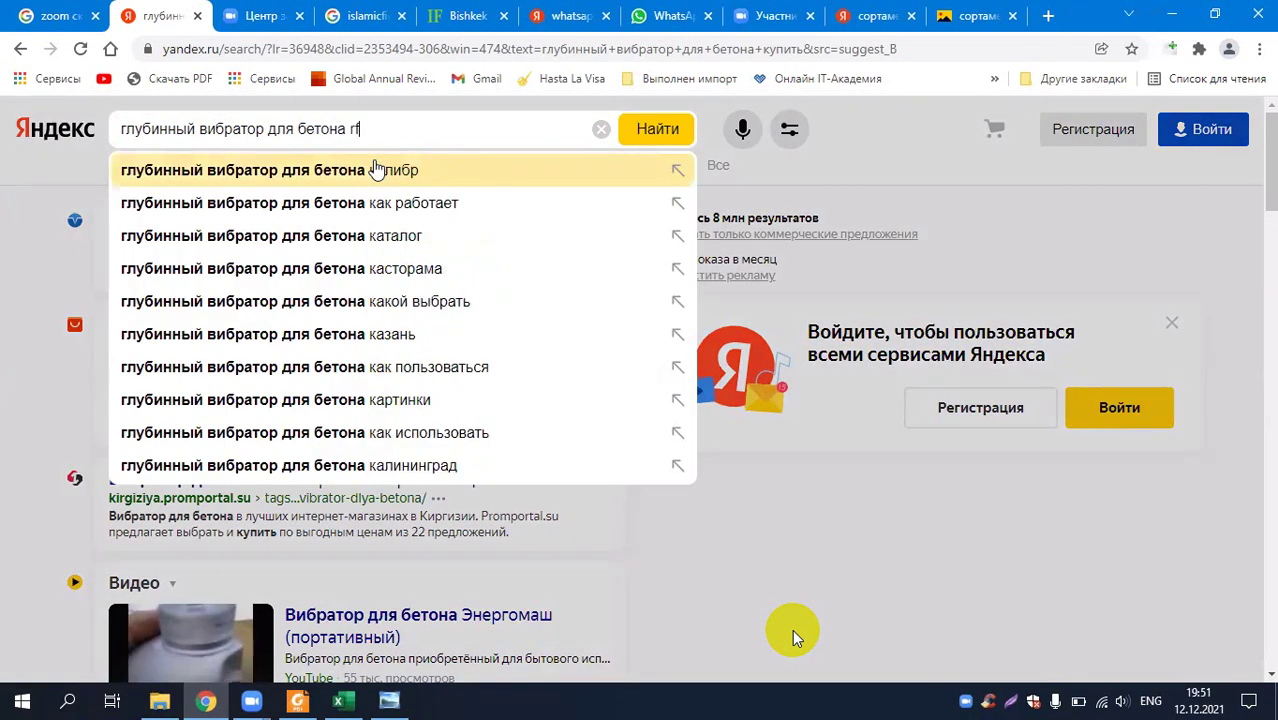
key("BackSpace")
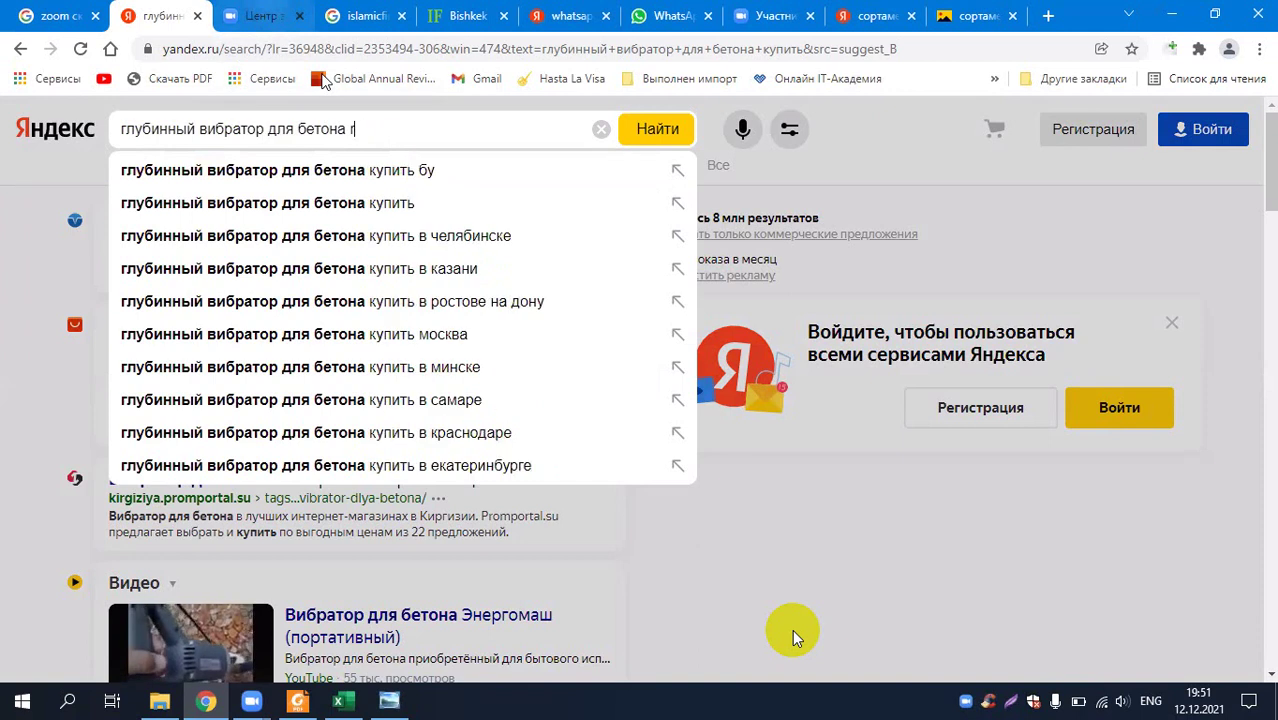
key("BackSpace")
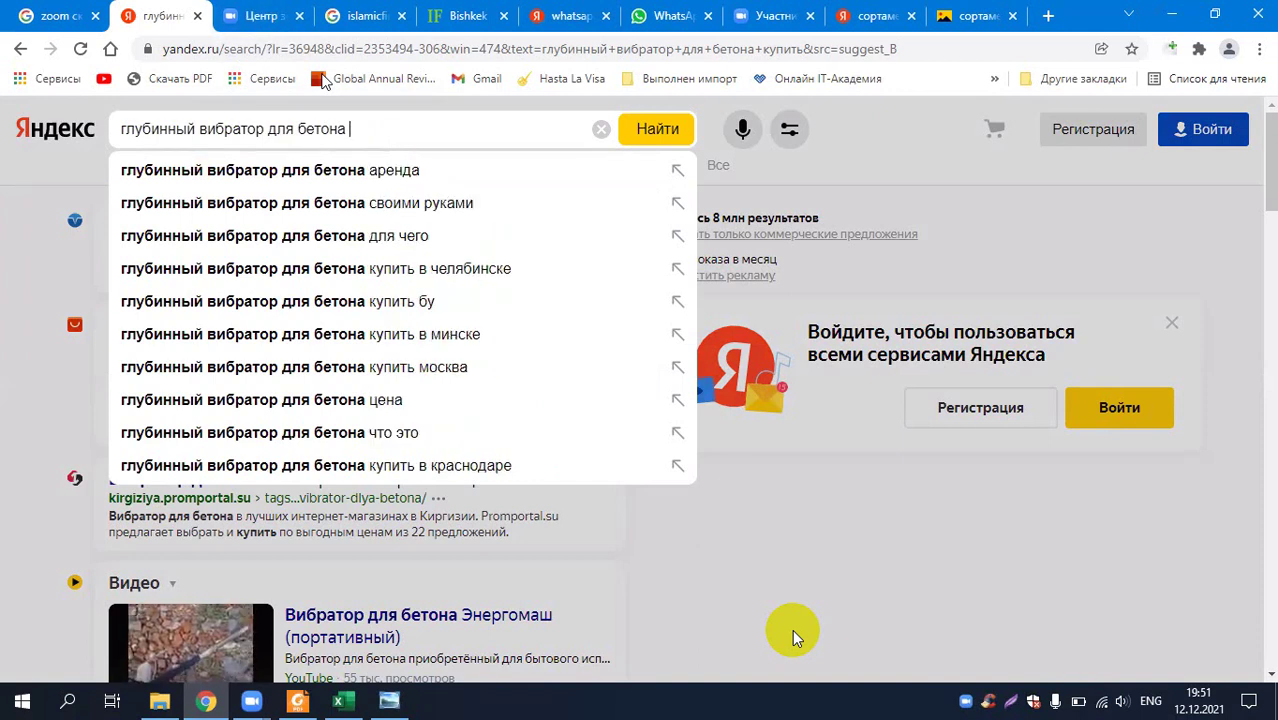
left_click(683, 131)
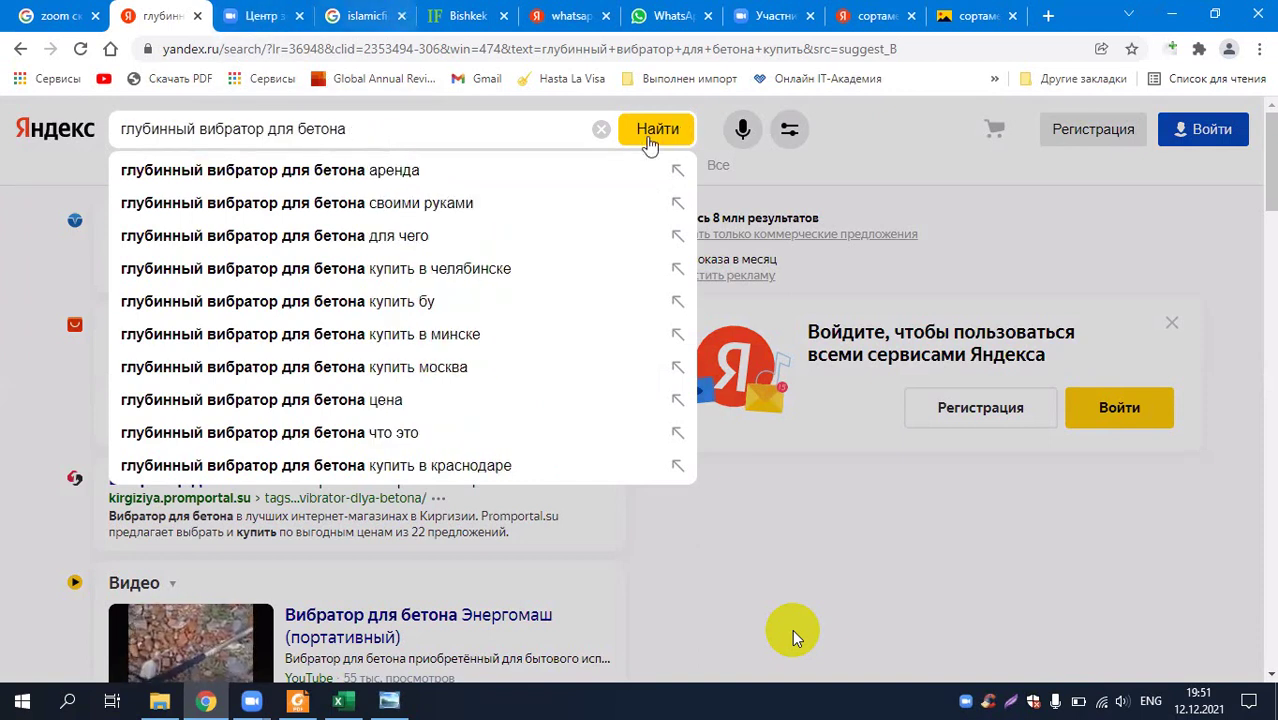
- Skim the web results for the concrete vibrator query and open its image results
scroll(213, 378, "down", 1)
scroll(213, 378, "down", 5)
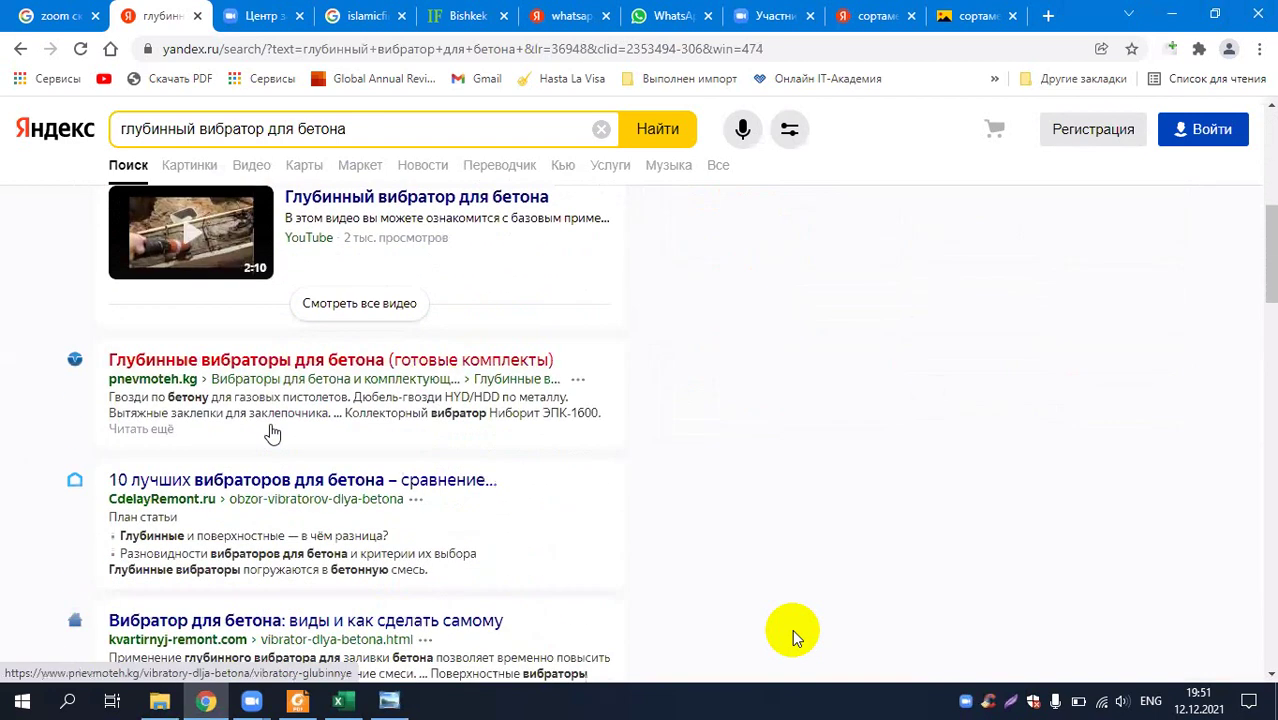
scroll(271, 428, "up", 5)
scroll(175, 167, "up", 2)
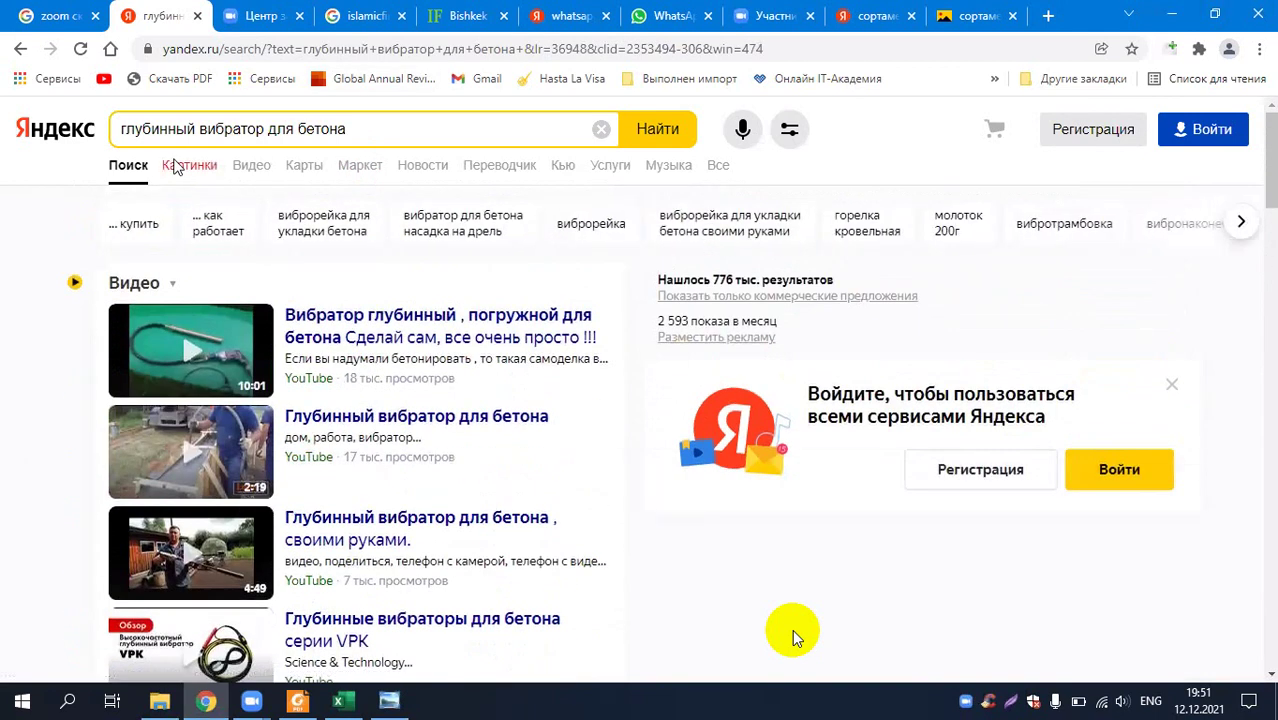
left_click(176, 166)
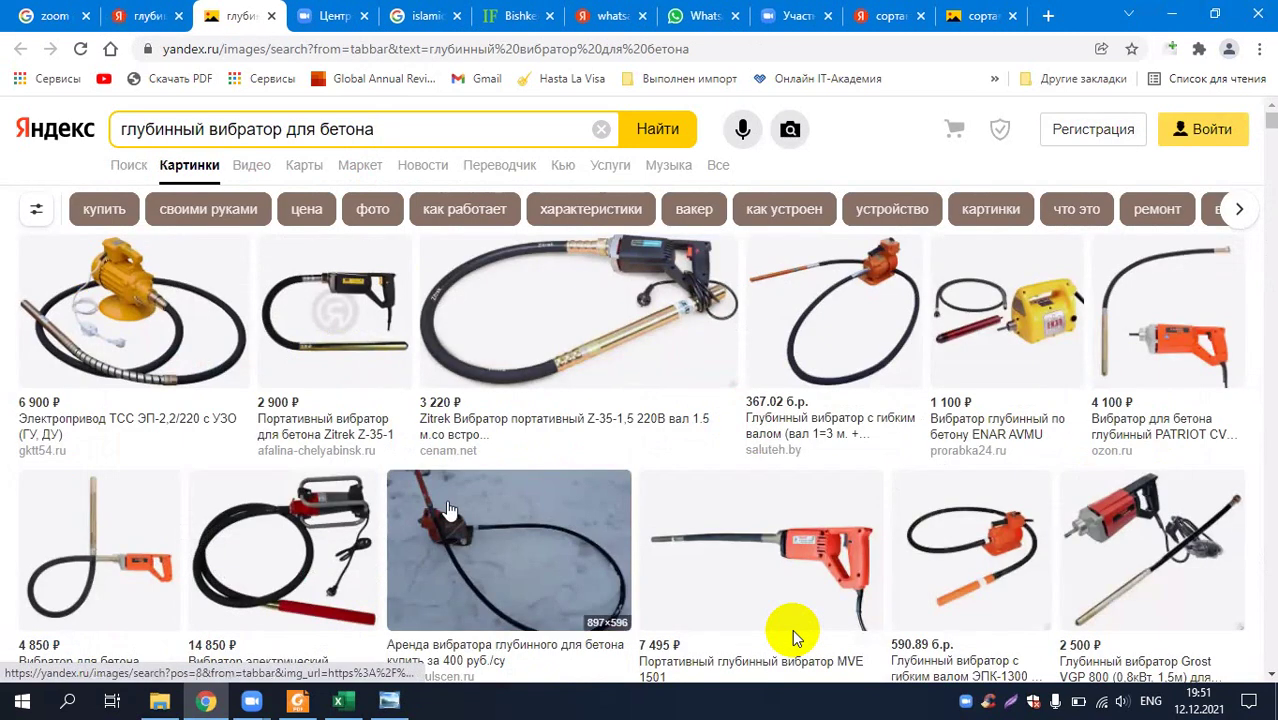
- Examine the pictures of deep concrete vibrators in the image results, comparing their shapes and hose types
mouse_move(459, 480)
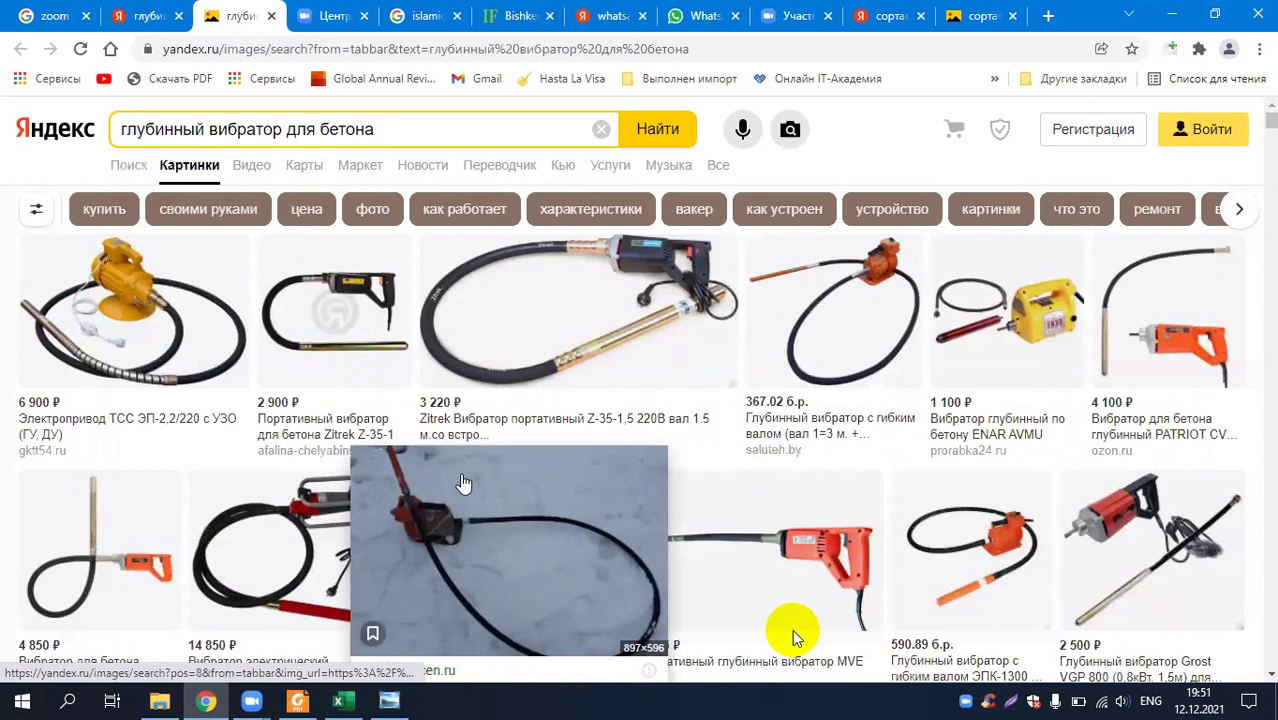
scroll(457, 468, "down", 2)
scroll(457, 465, "up", 2)
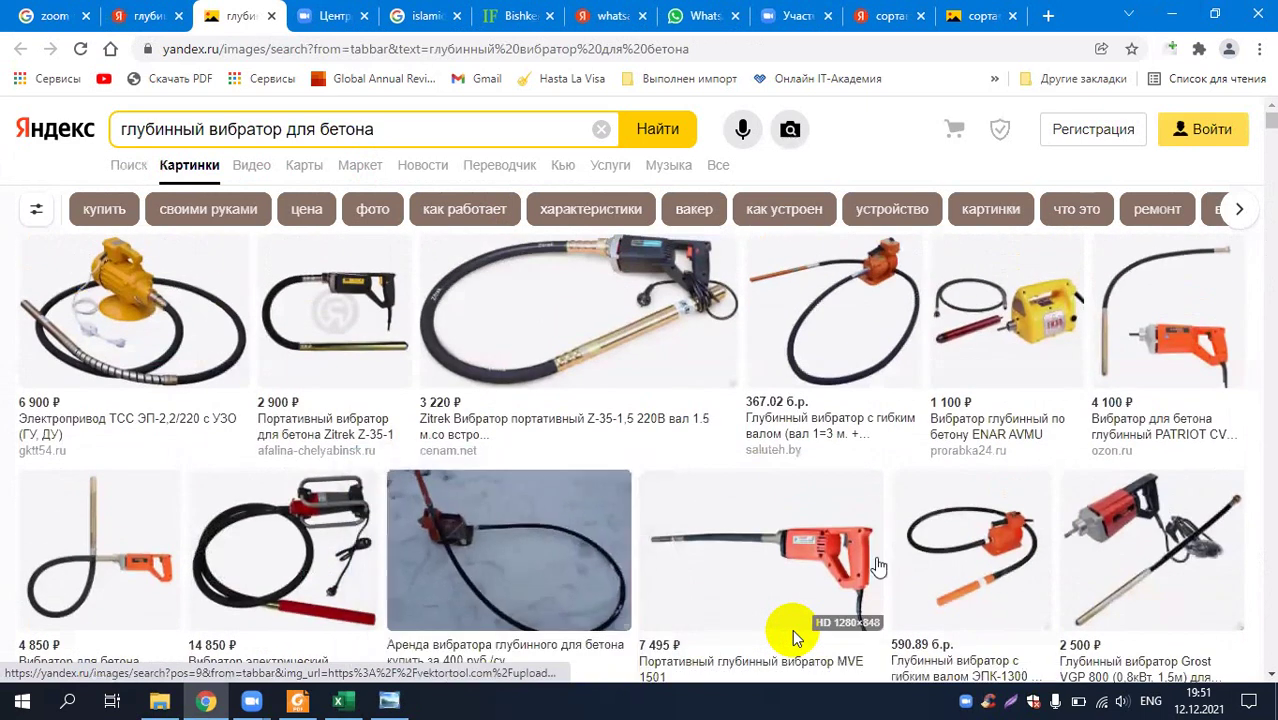
mouse_move(918, 555)
scroll(918, 555, "down", 2)
scroll(918, 555, "down", 3)
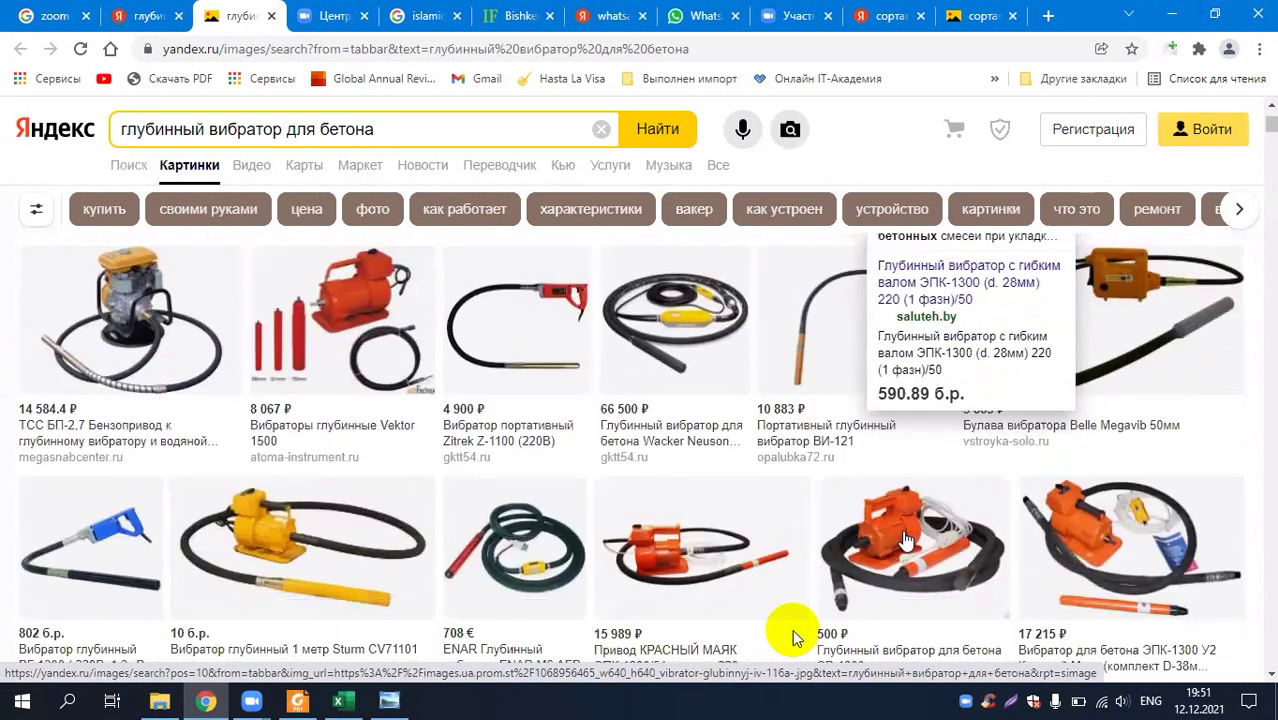
scroll(905, 540, "down", 1)
scroll(895, 525, "up", 1)
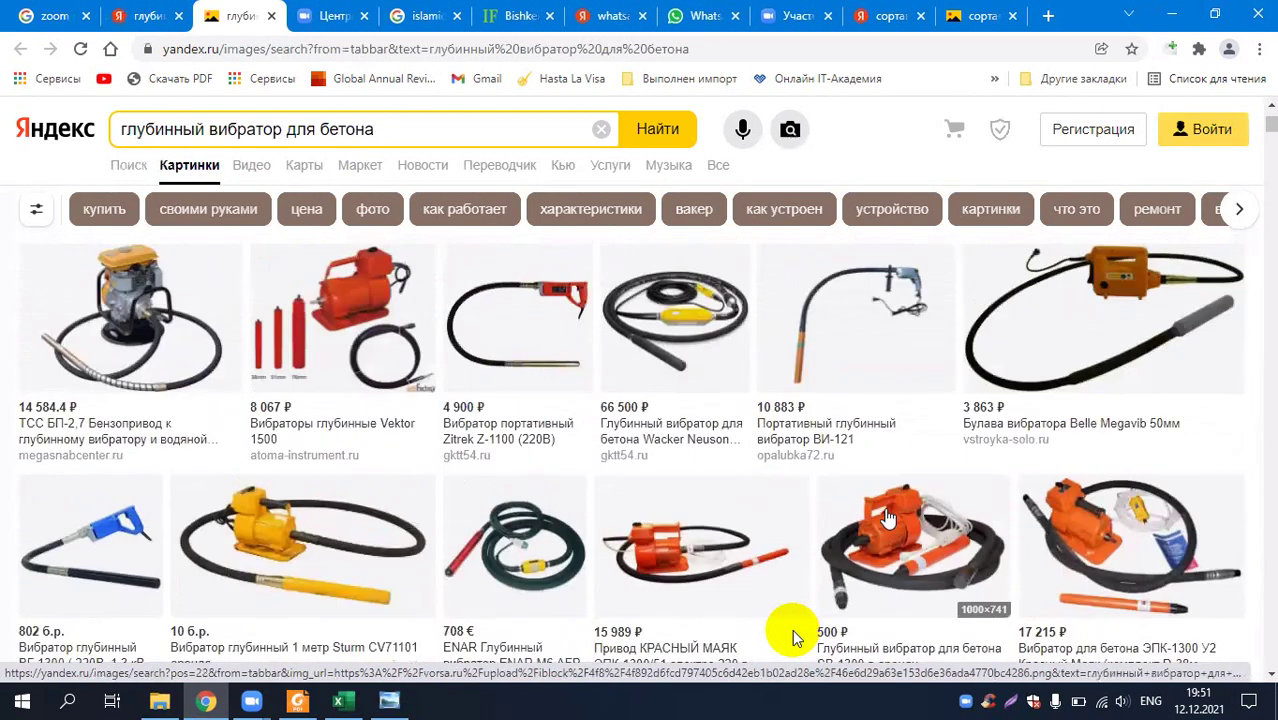
scroll(889, 520, "down", 1)
mouse_move(889, 518)
scroll(887, 518, "down", 3)
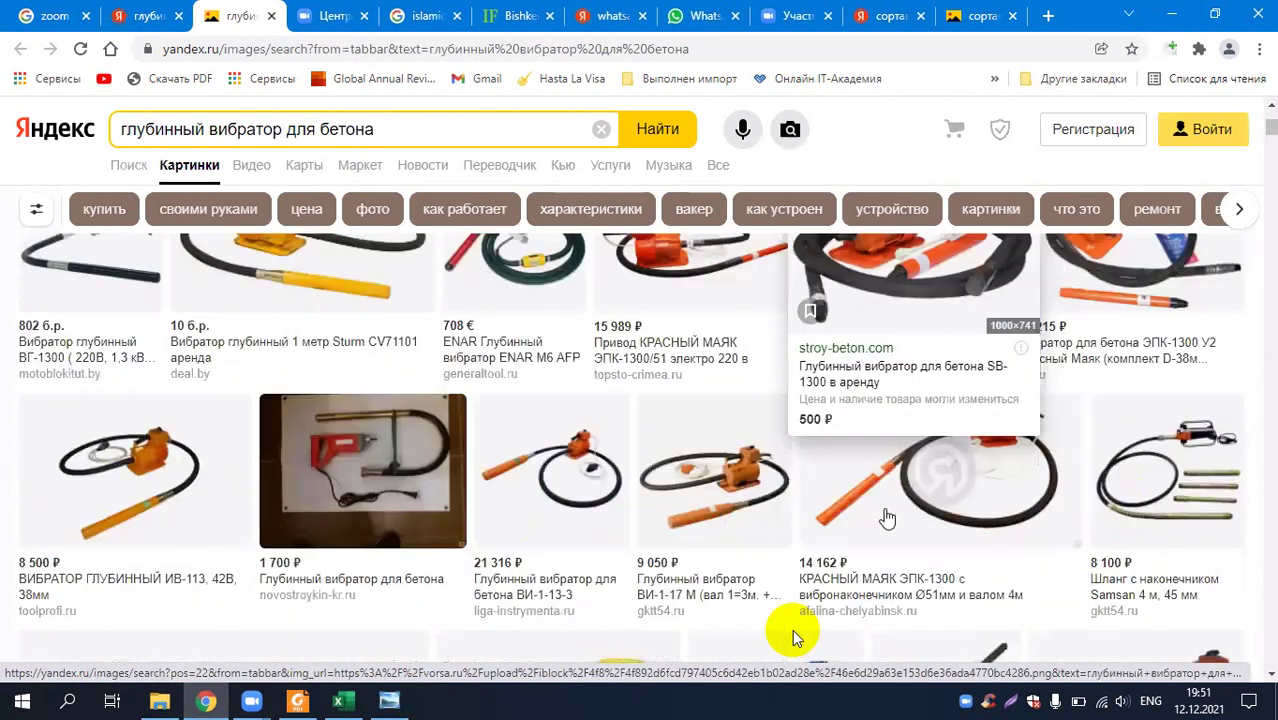
scroll(886, 518, "down", 3)
scroll(929, 332, "down", 2)
scroll(943, 168, "up", 1)
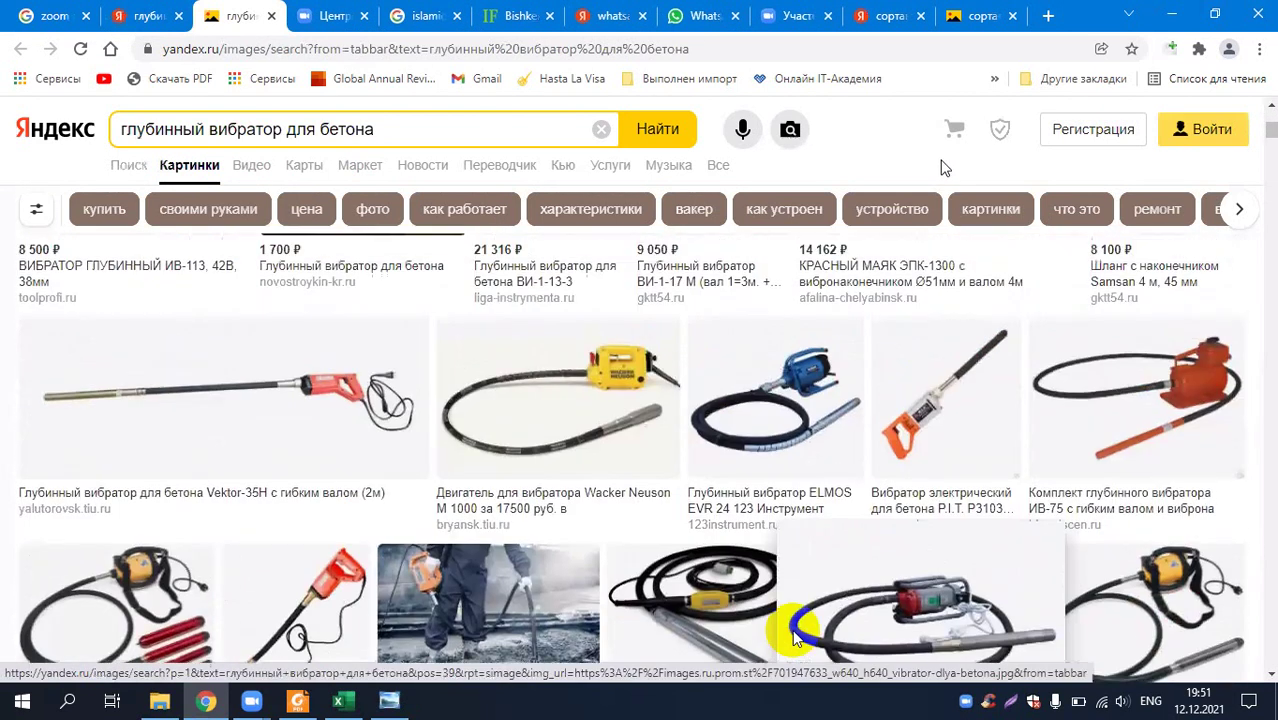
scroll(730, 360, "up", 1)
scroll(508, 552, "down", 2)
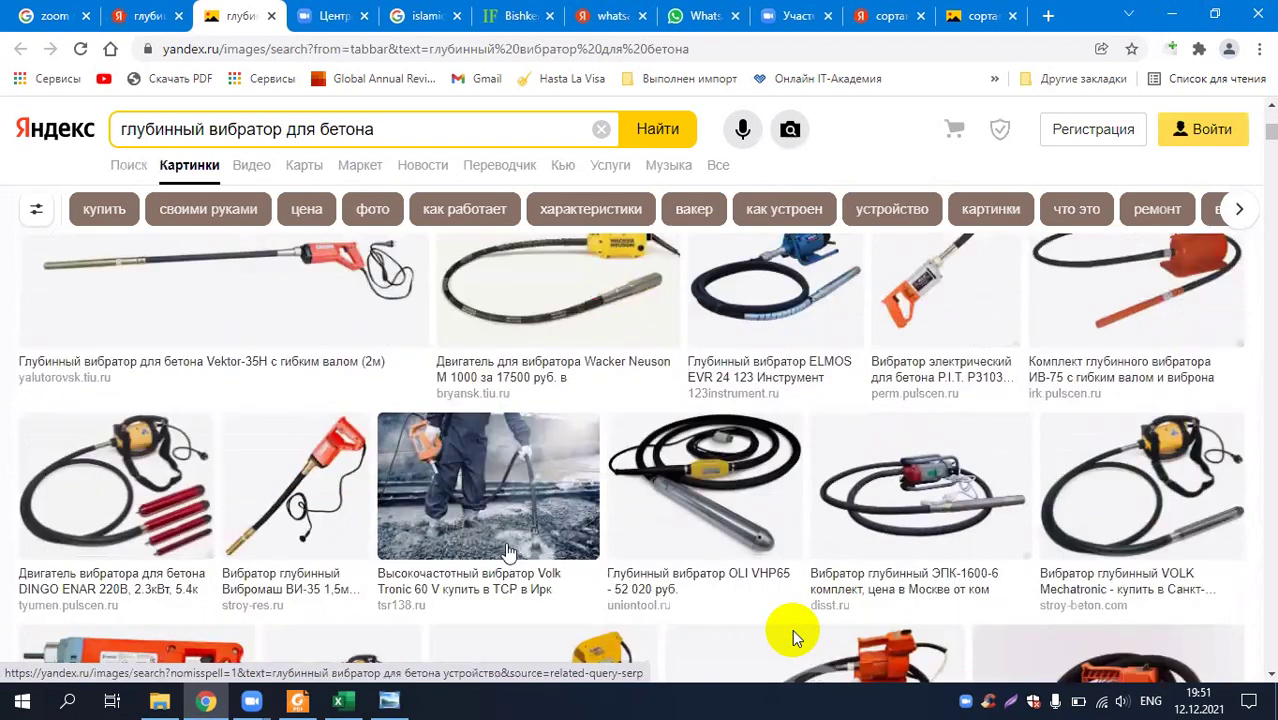
scroll(505, 548, "up", 2)
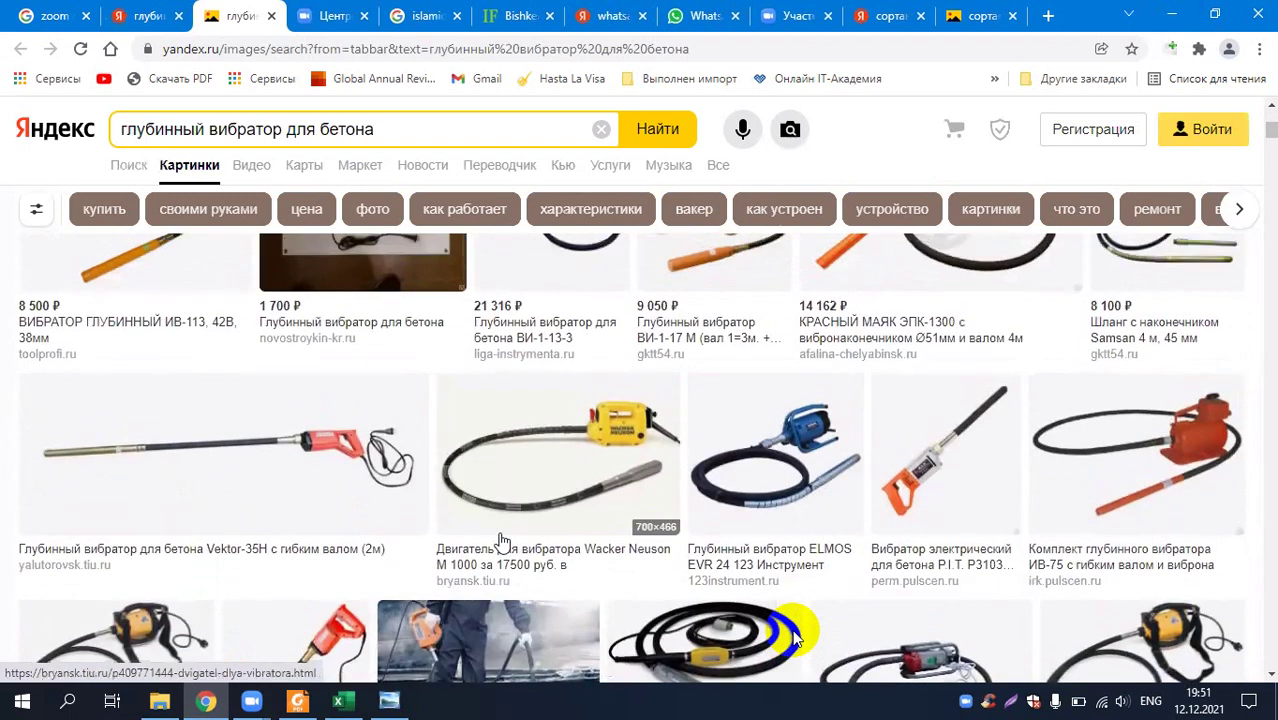
scroll(503, 541, "down", 1)
scroll(503, 541, "down", 2)
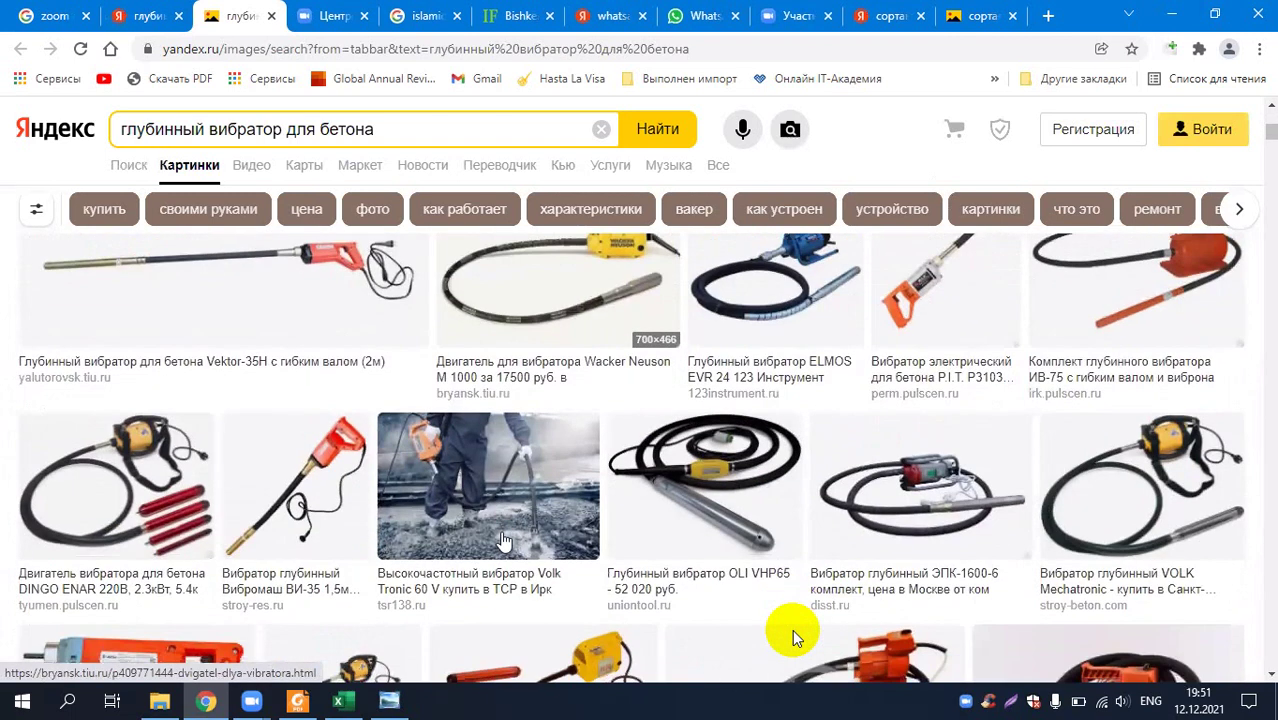
scroll(505, 540, "down", 2)
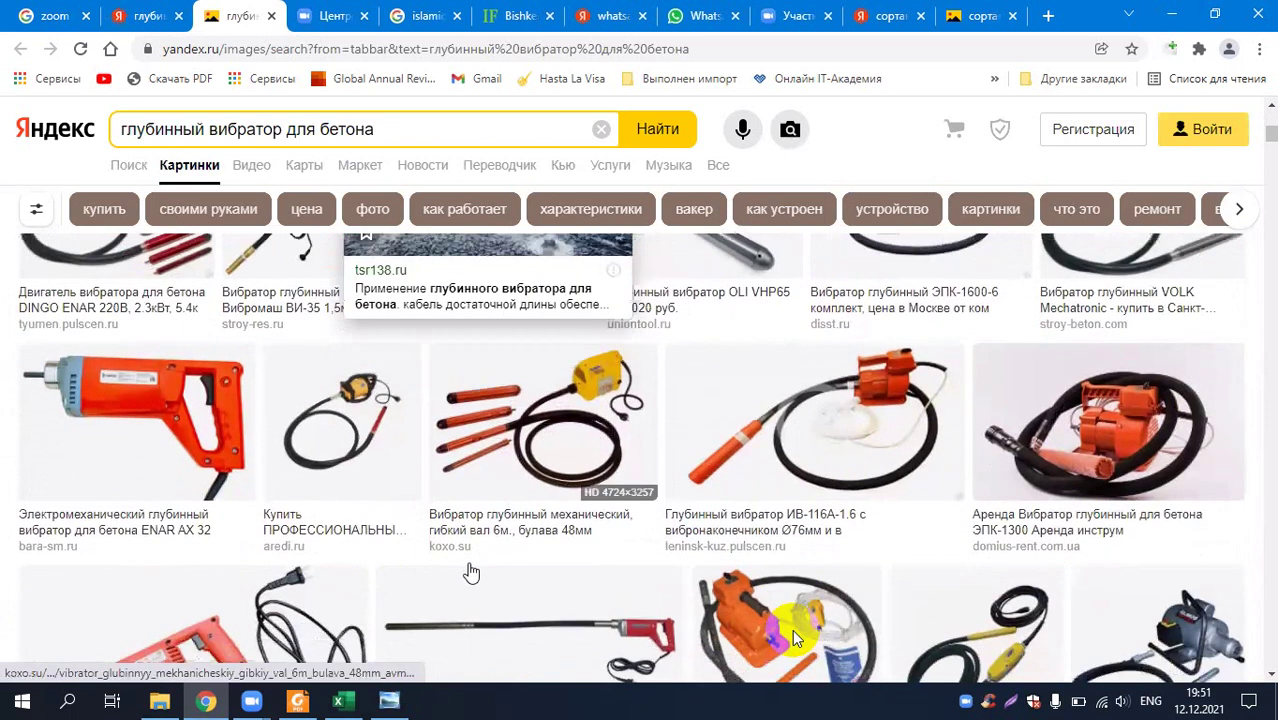
scroll(471, 570, "up", 2)
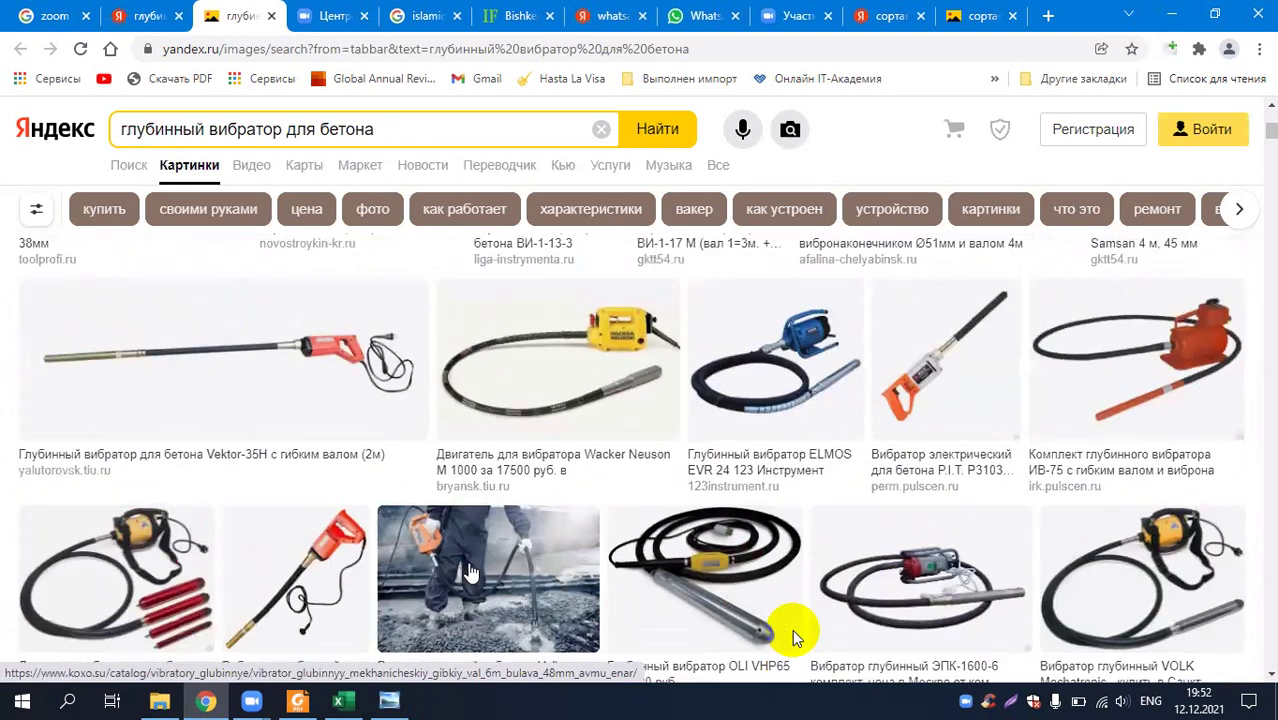
- Enlarge the picture of a worker compacting fresh concrete with a deep vibrator and examine how the tool is used
left_click(482, 538)
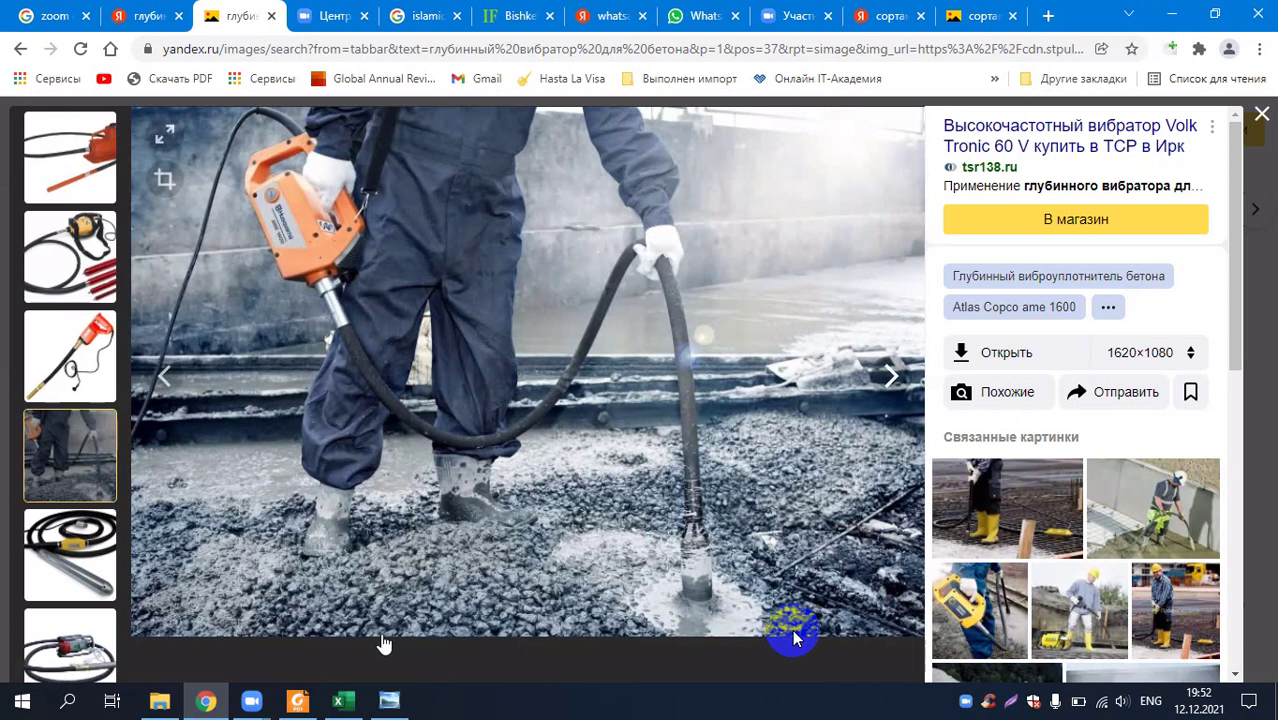
mouse_move(185, 712)
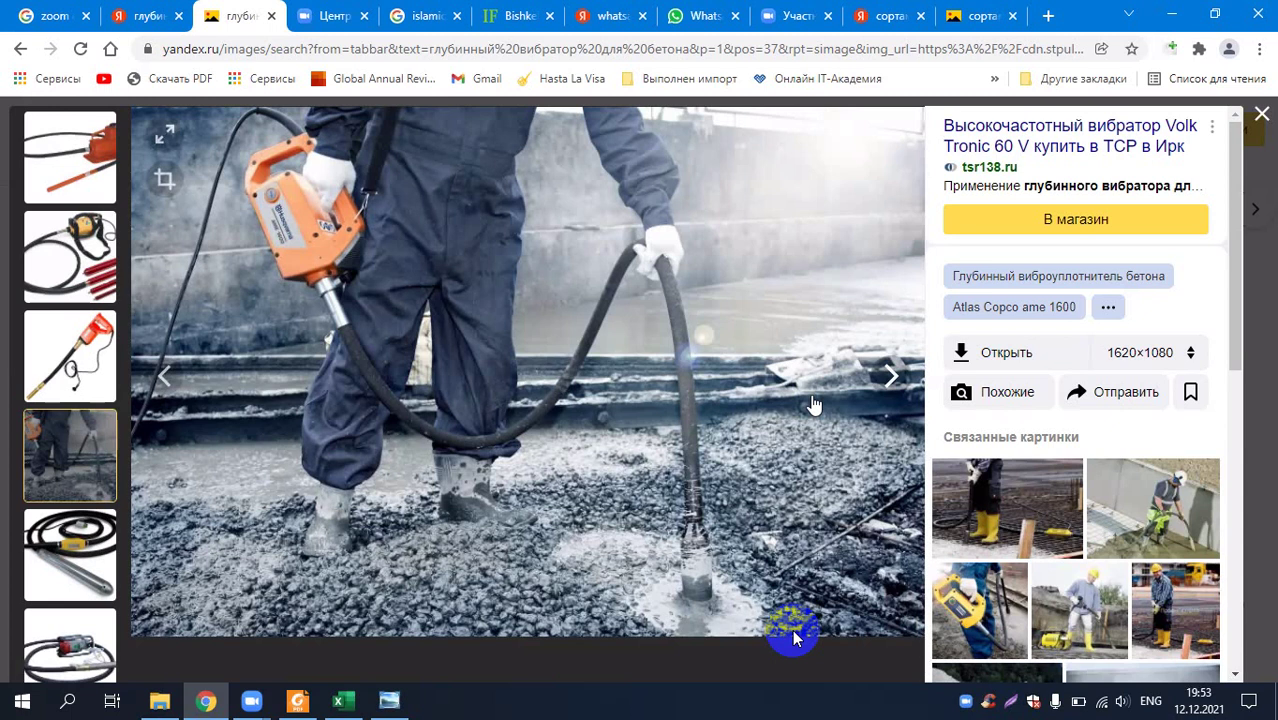
- Minimize the browser, find the drawing восточная новая22.dwg in the Downloads folder and open it in ZWCAD
left_click(1176, 18)
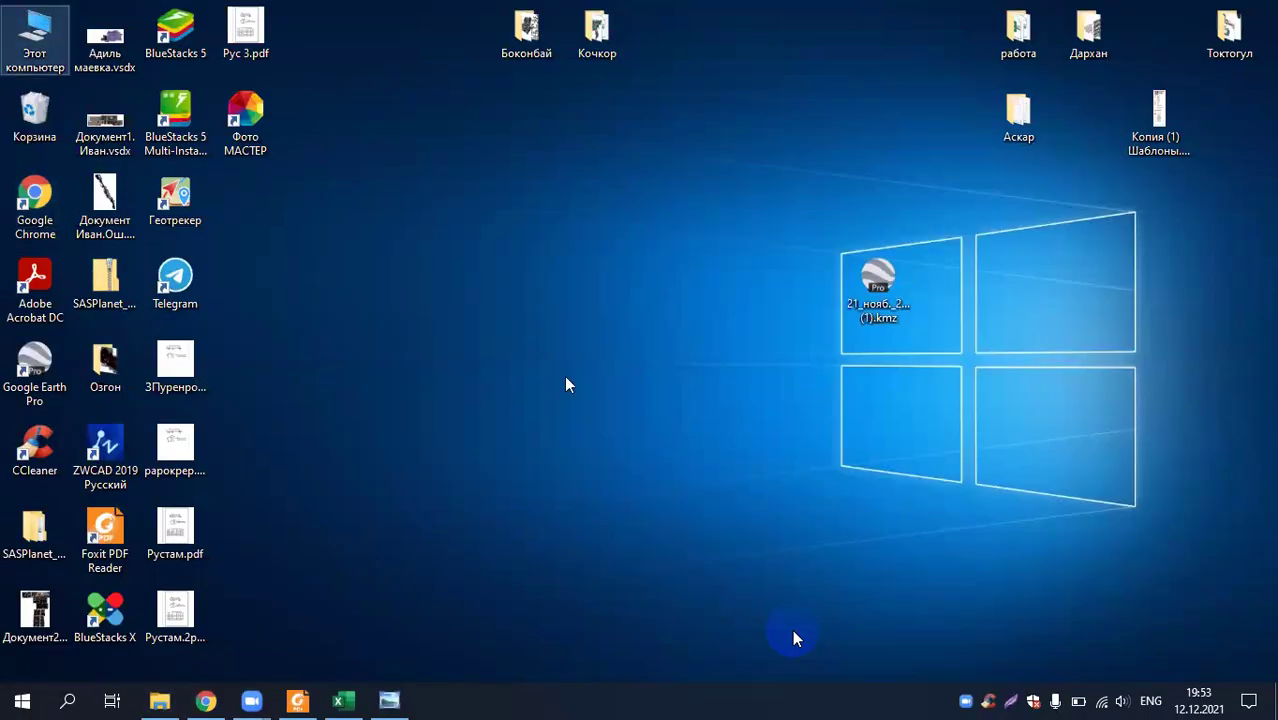
key("super+e")
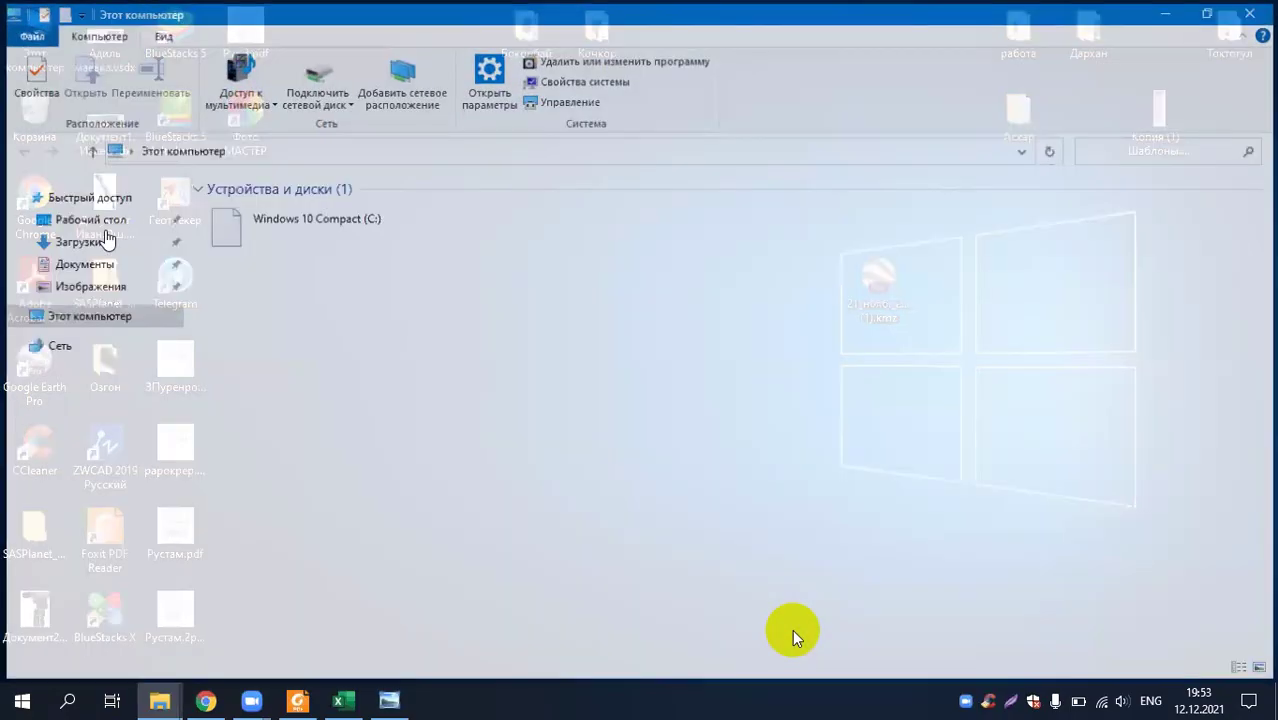
left_click(72, 241)
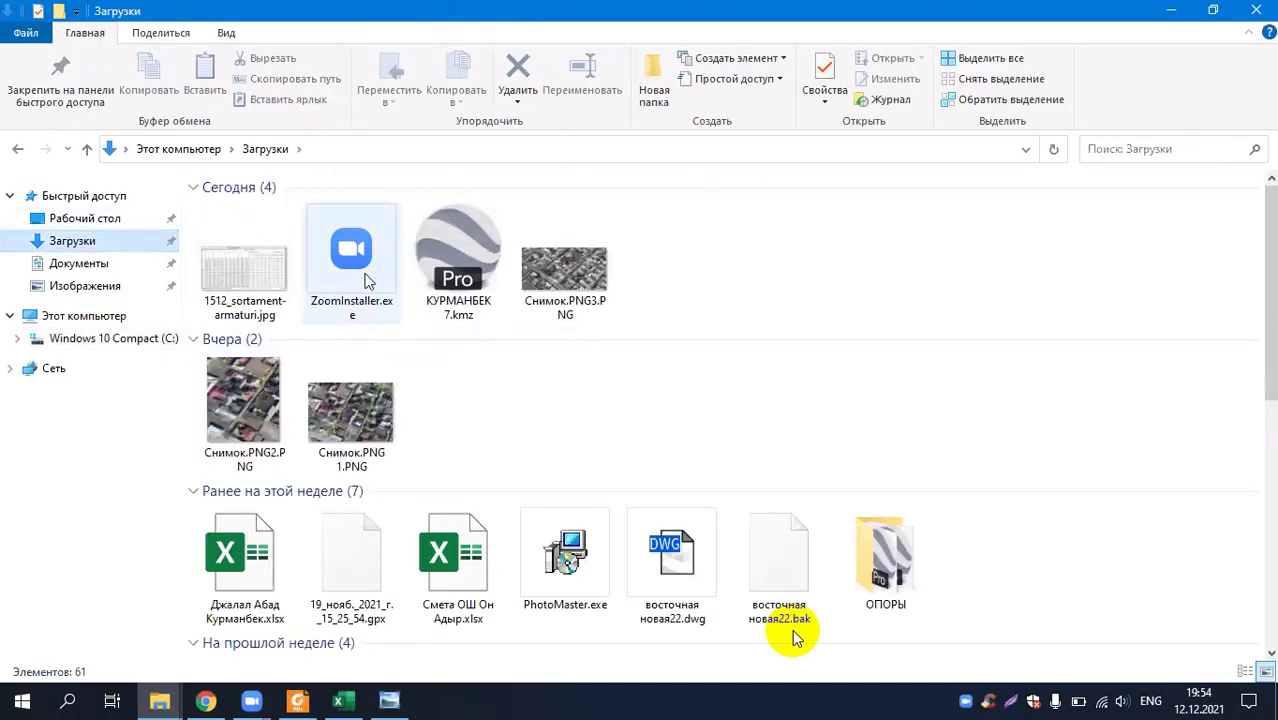
scroll(795, 635, "down", 10)
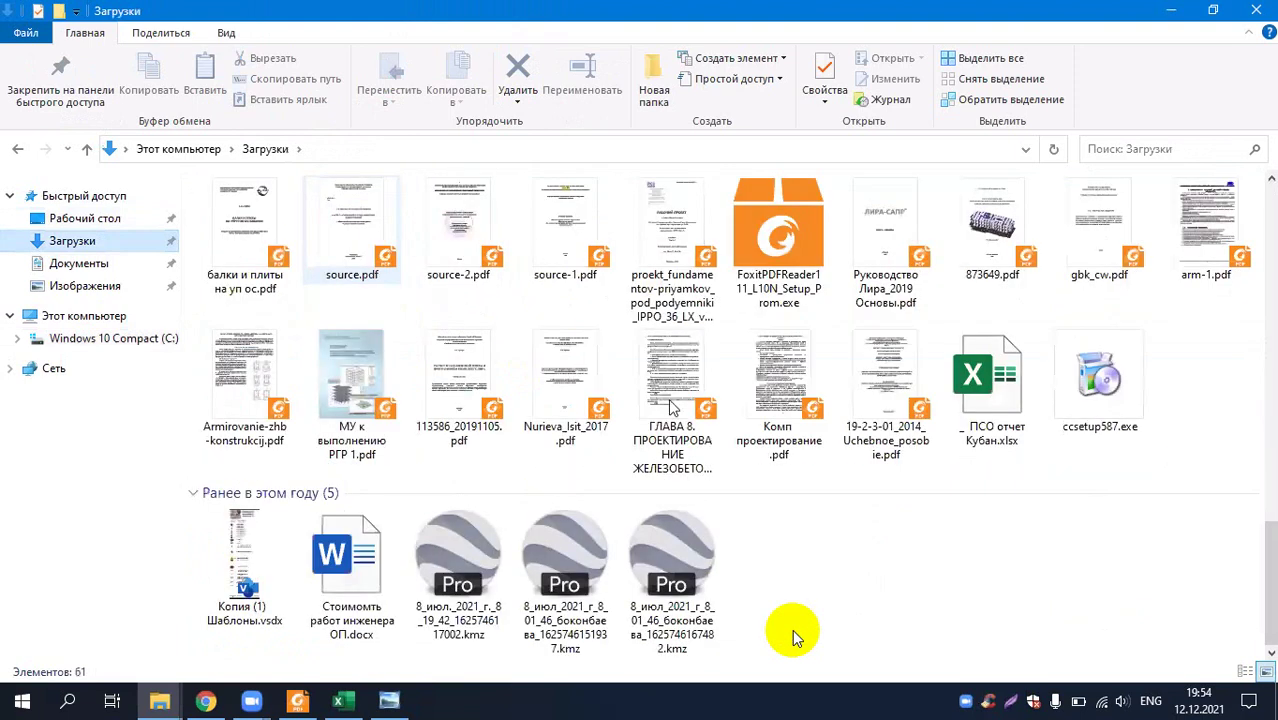
scroll(795, 637, "up", 12)
scroll(795, 637, "down", 6)
scroll(795, 637, "up", 3)
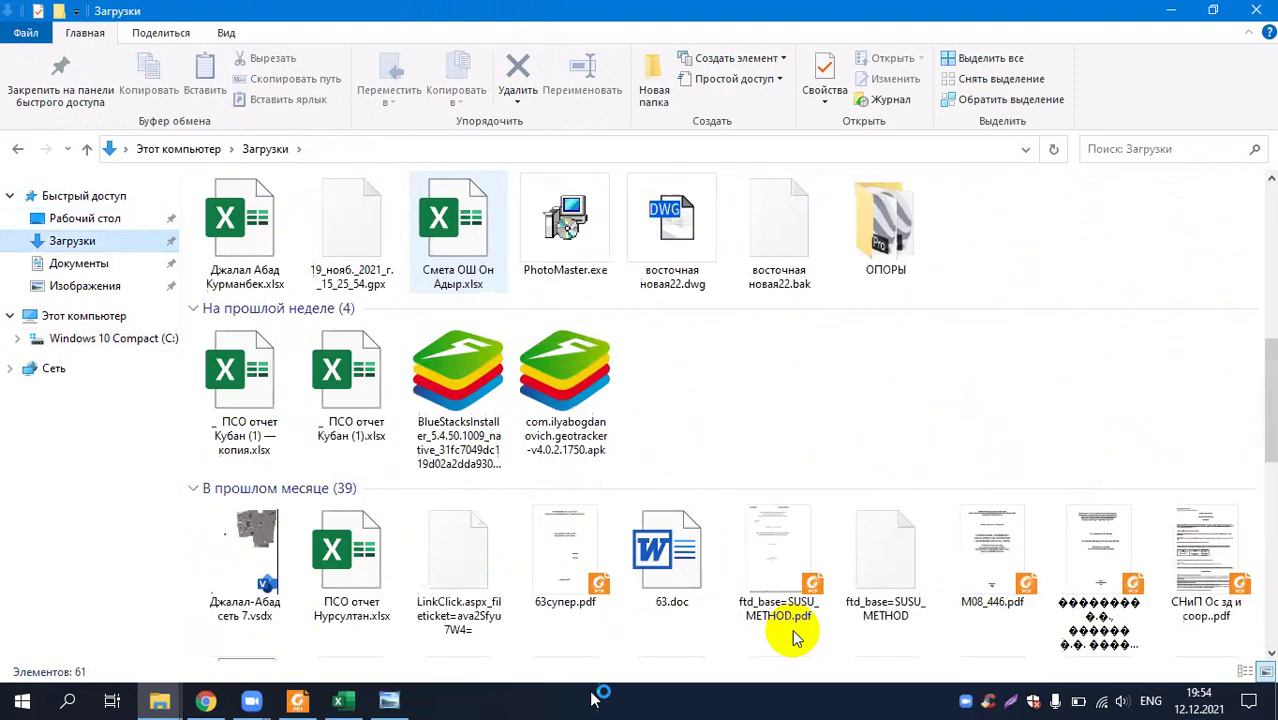
scroll(793, 637, "up", 2)
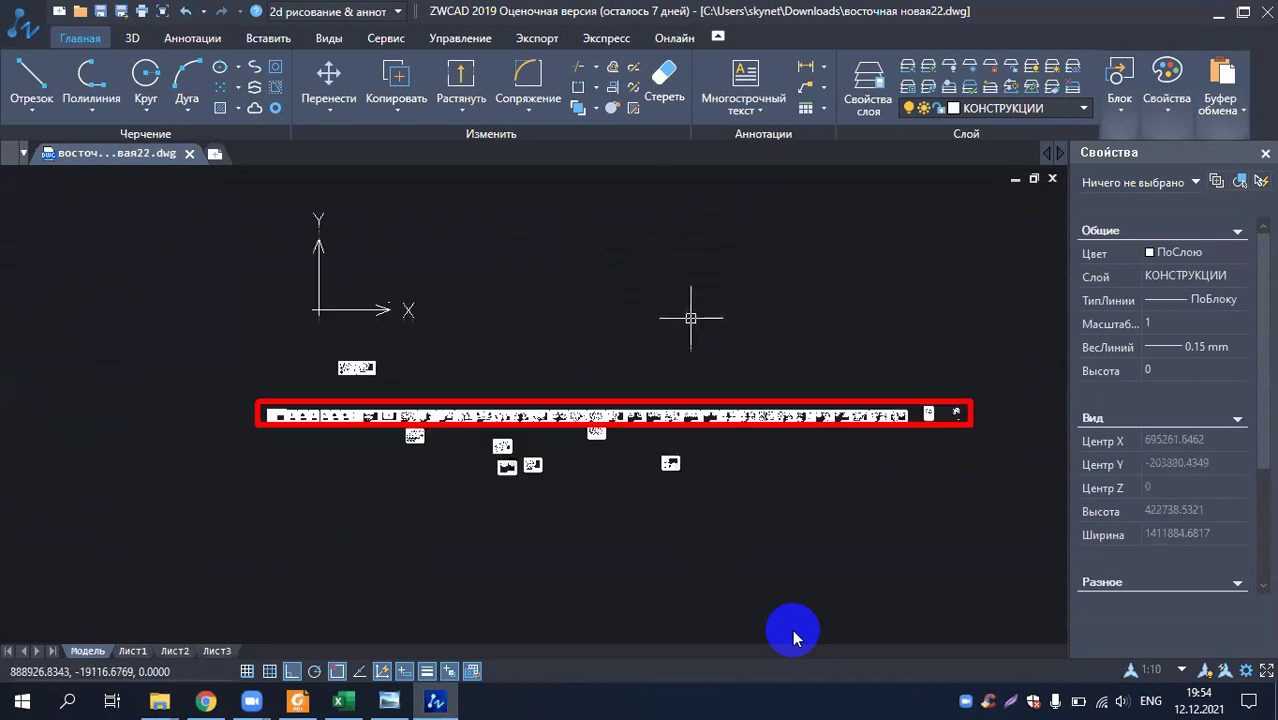
- Start a polyline in the empty model space below the red-framed row of sheets
scroll(690, 318, "down", 1)
scroll(690, 318, "up", 3)
scroll(557, 290, "up", 2)
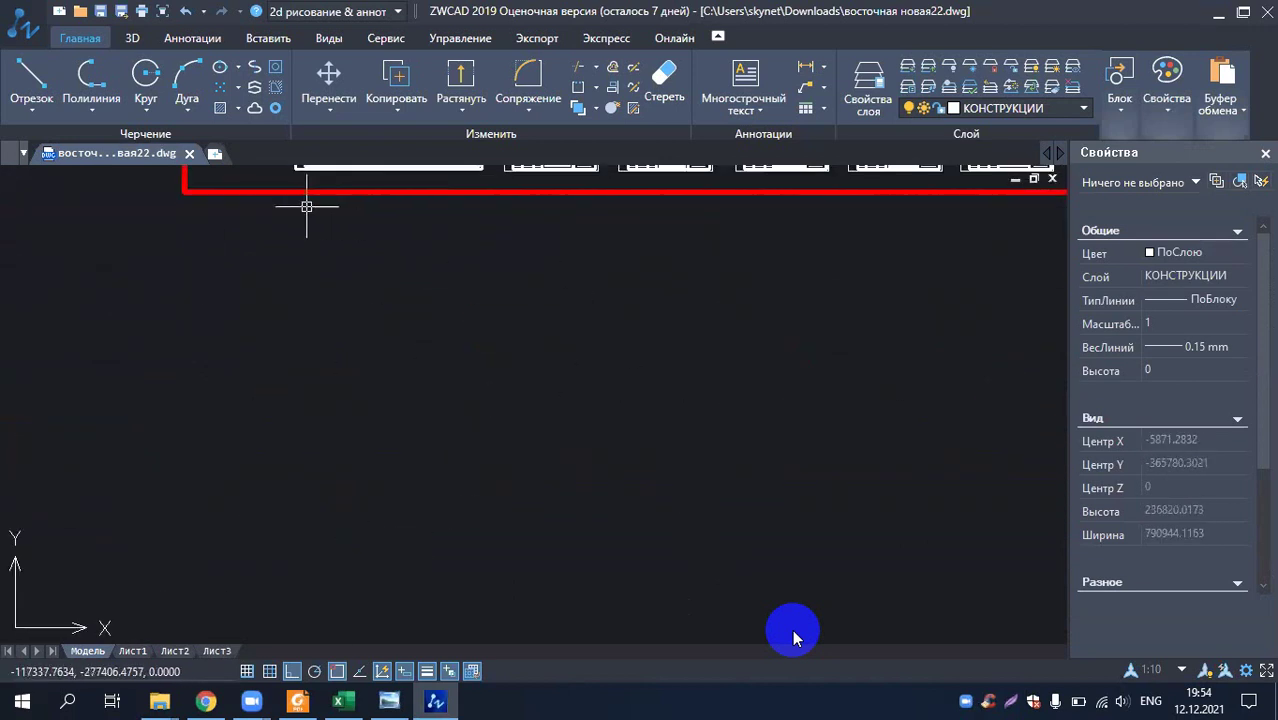
left_click(90, 80)
scroll(191, 251, "up", 5)
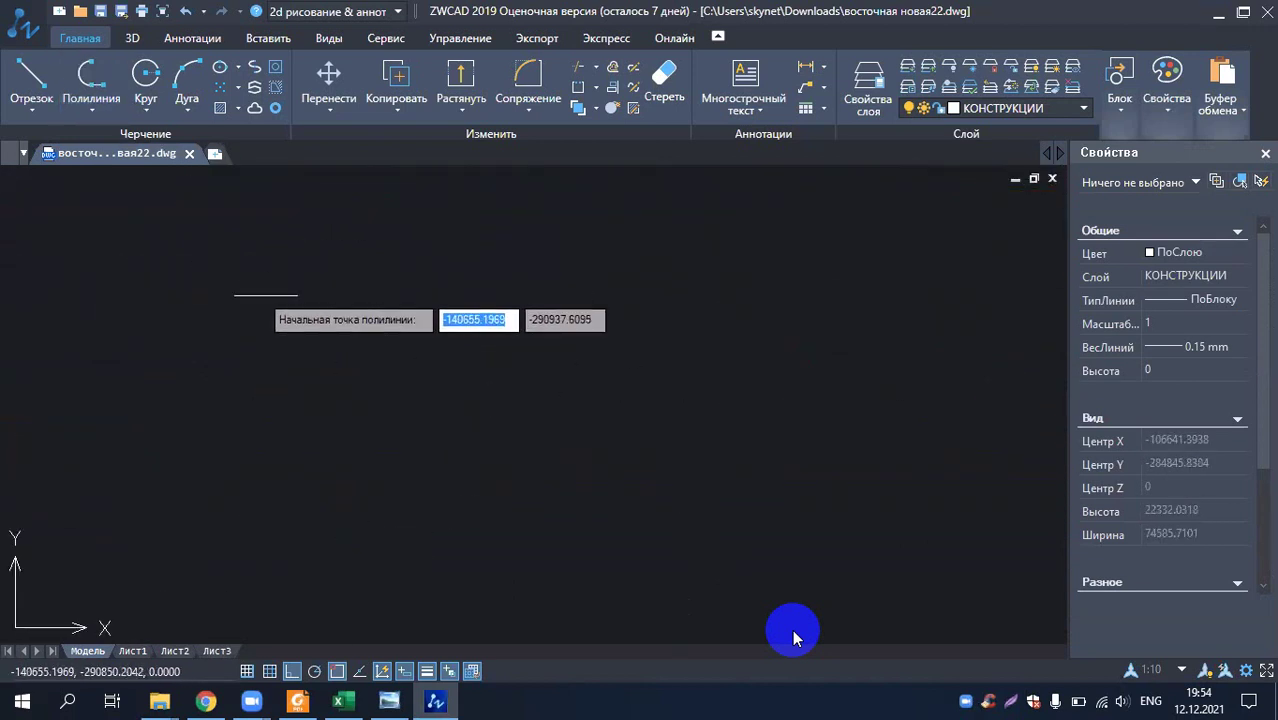
left_click(291, 262)
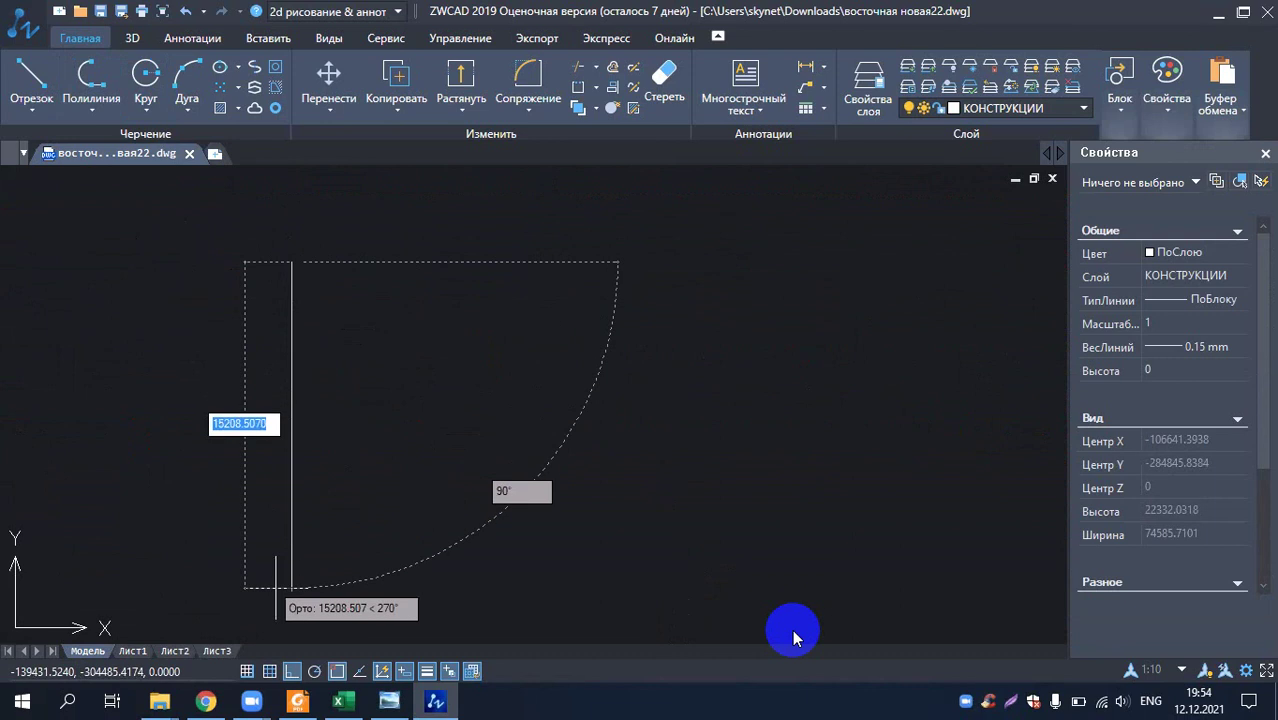
type("4000")
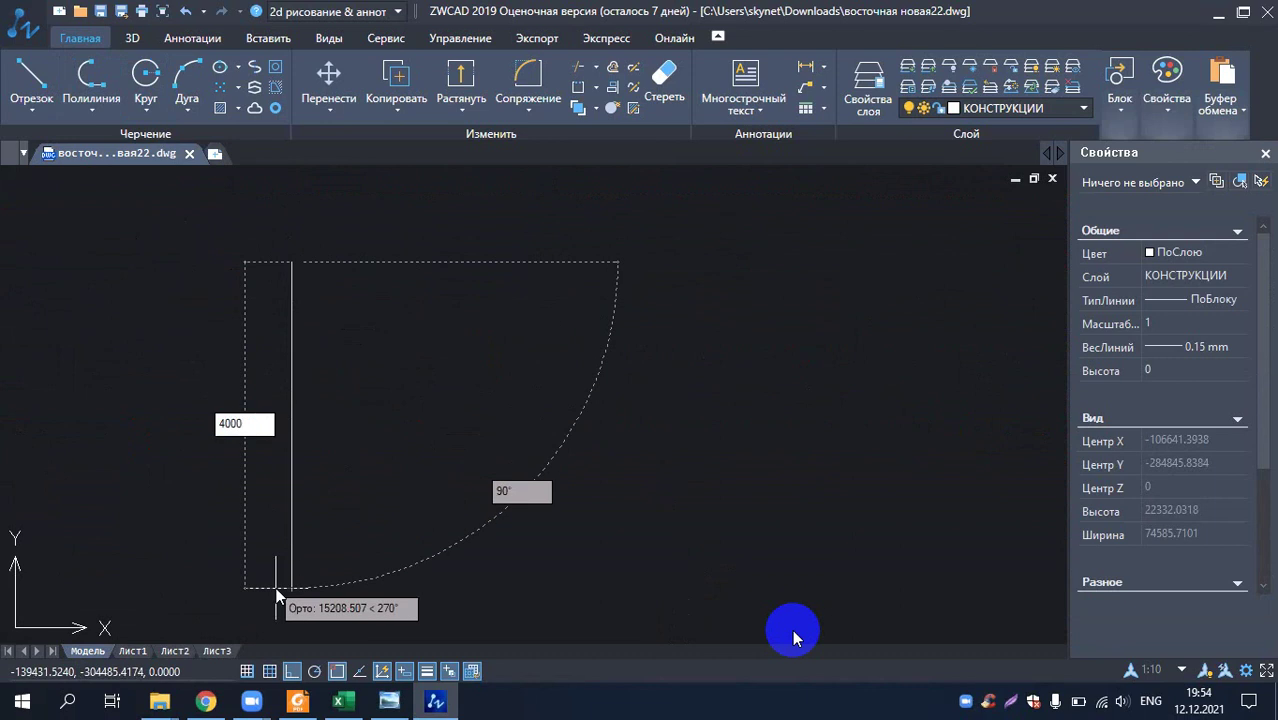
key("BackSpace")
key("BackSpace")
key("BackSpace")
key("BackSpace")
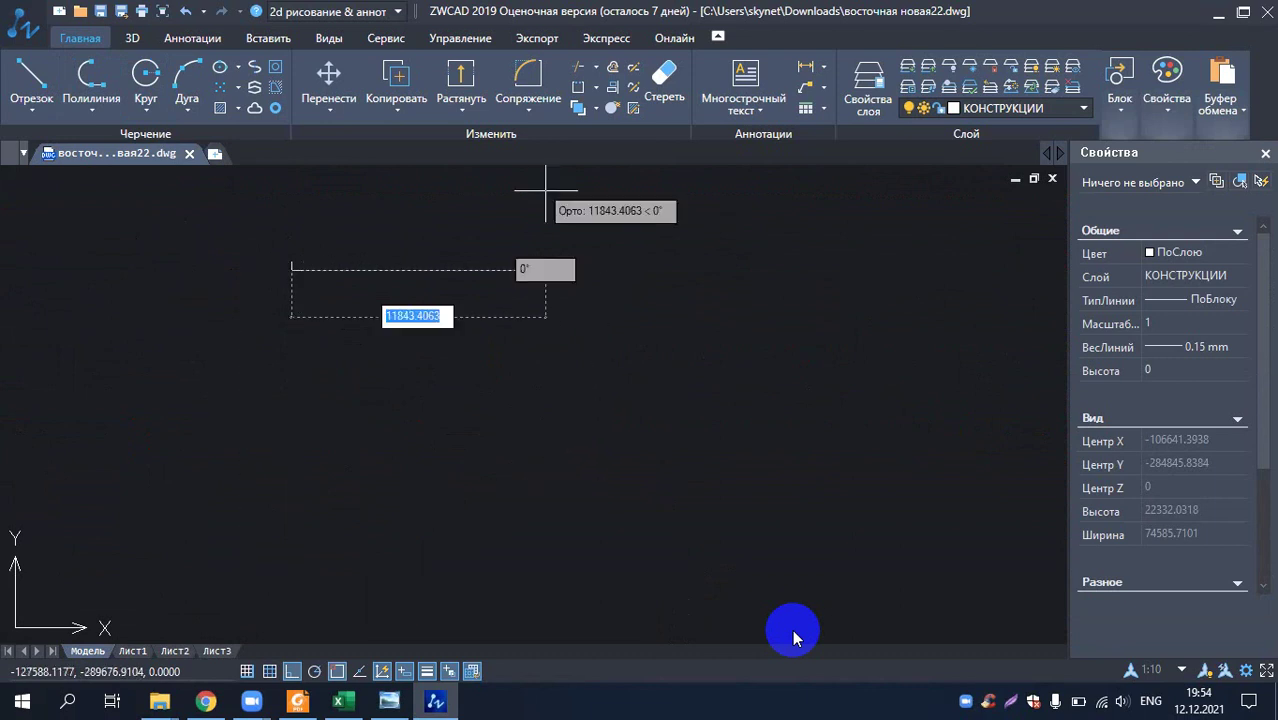
- Draw the polyline's first side vertically upward with a length of 400
scroll(40, 204, "up", 3)
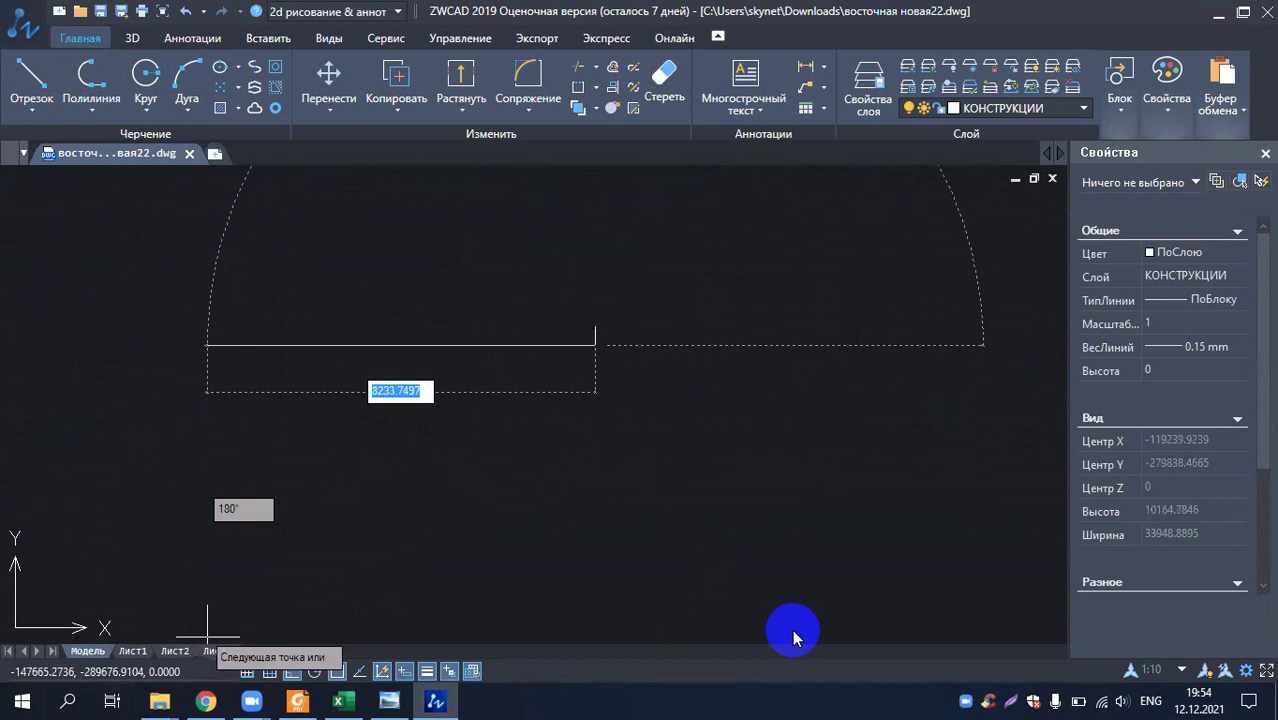
left_click(595, 636)
scroll(465, 508, "up", 3)
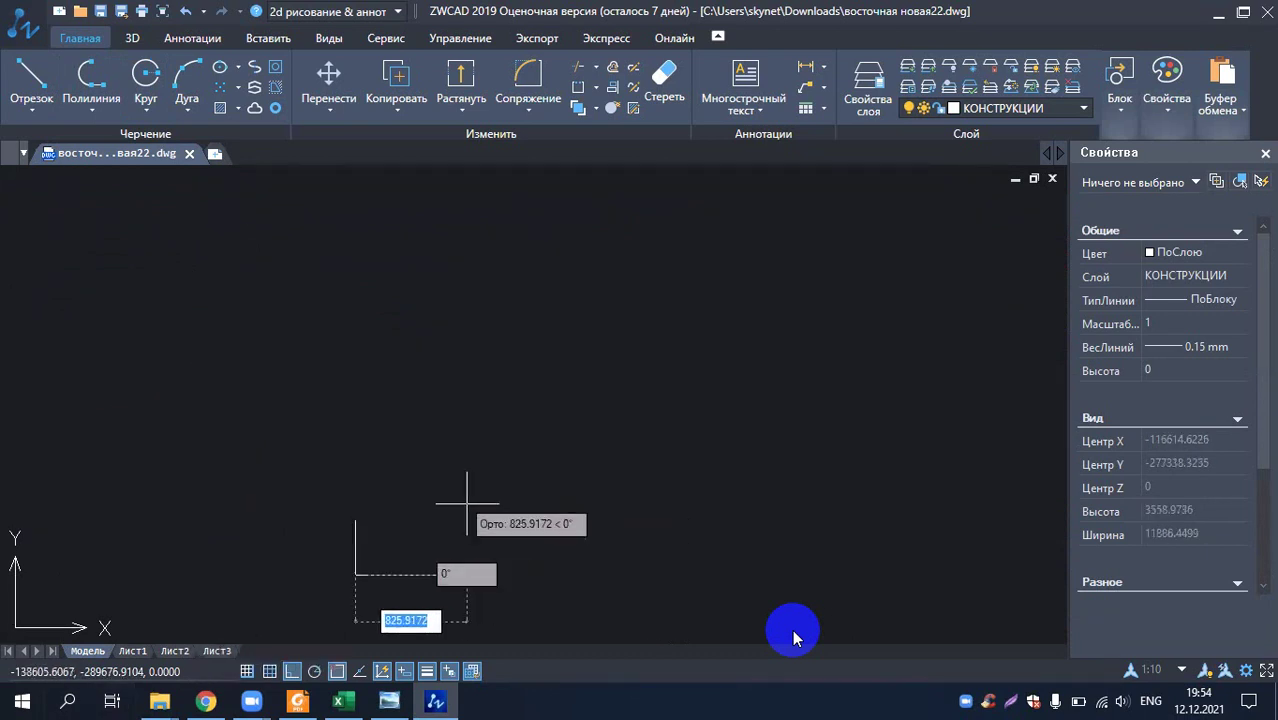
type("400")
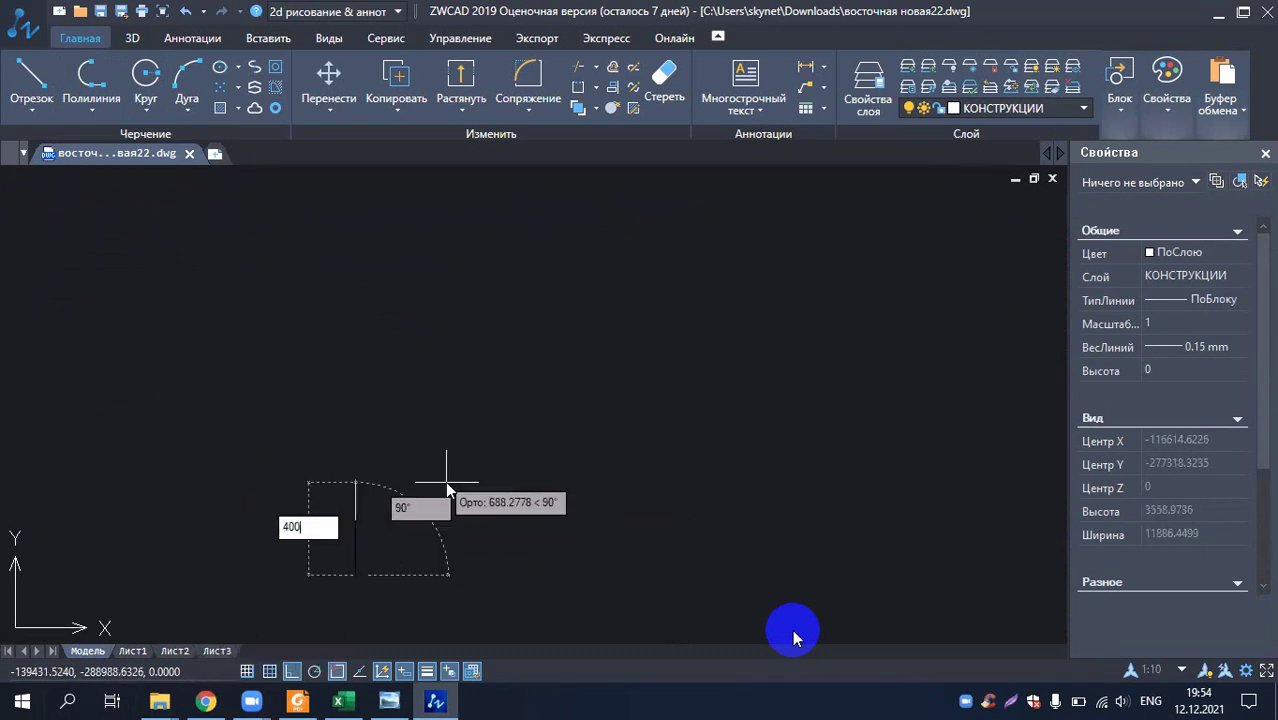
key("Return")
- Complete a 400 × 400 square by adding a horizontal and a downward 400 side and returning to the start point
scroll(330, 560, "up", 4)
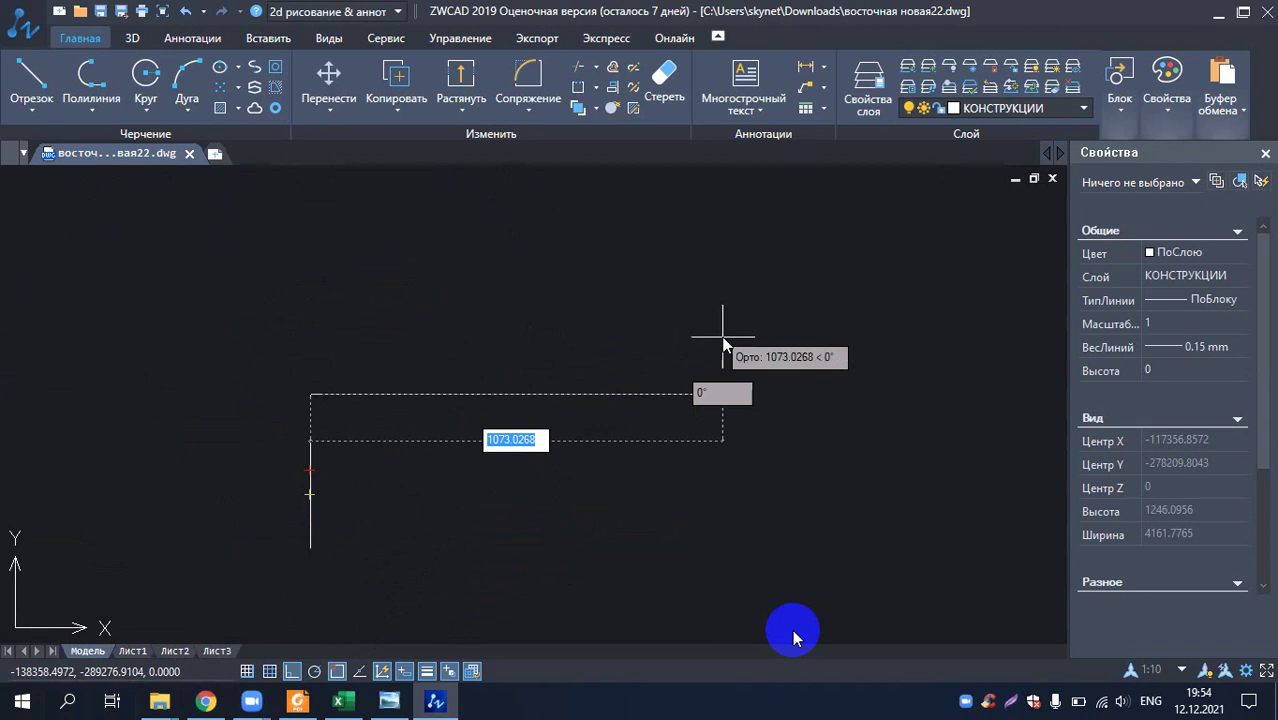
type("400")
key("Return")
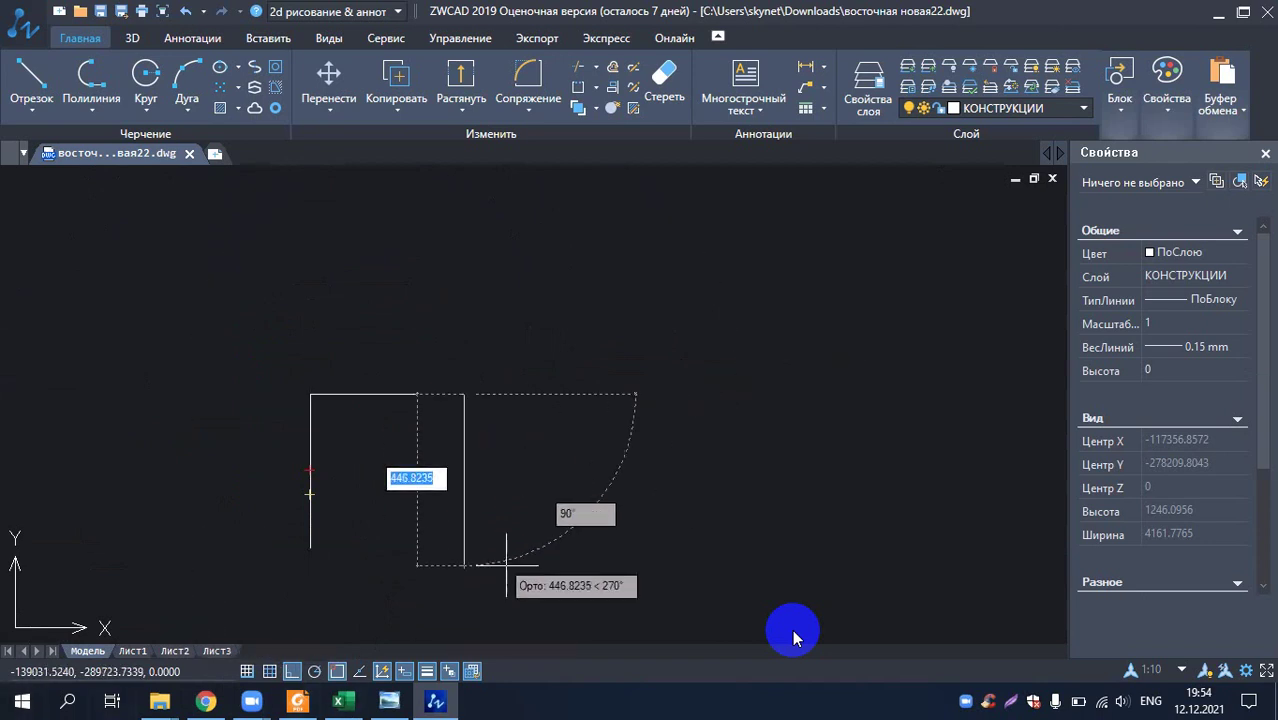
type("400")
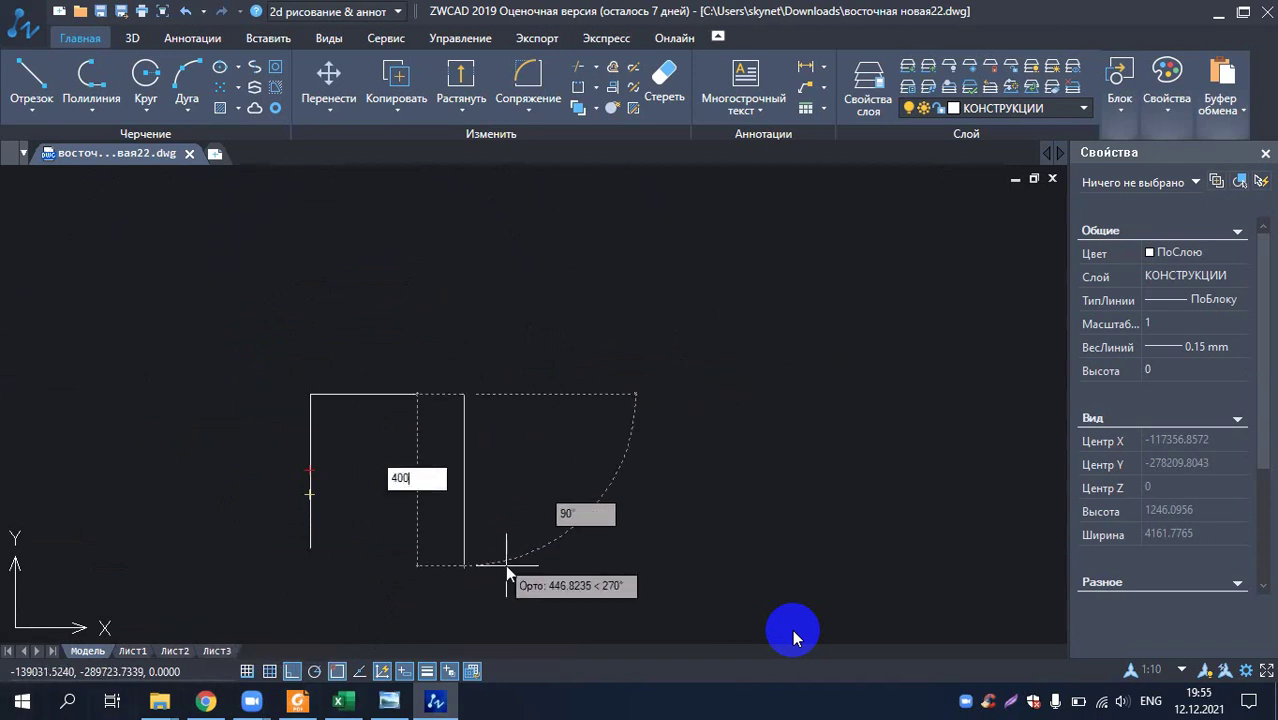
key("Return")
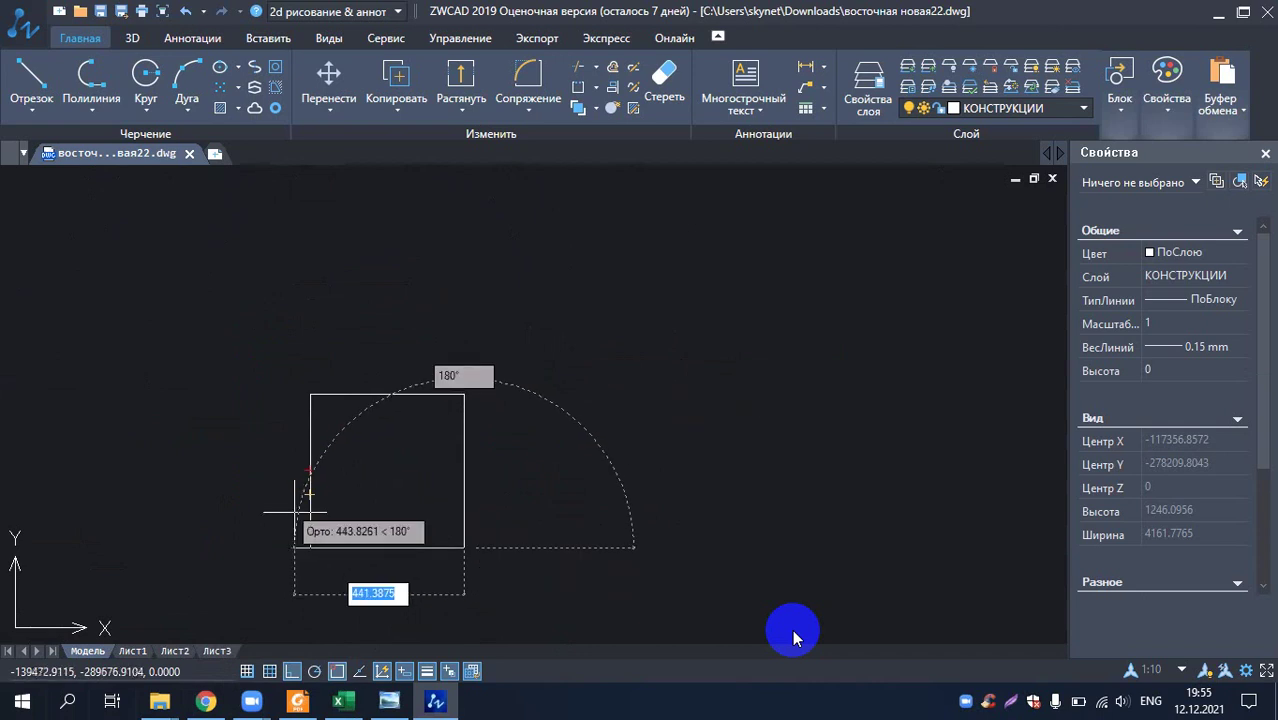
left_click(309, 547)
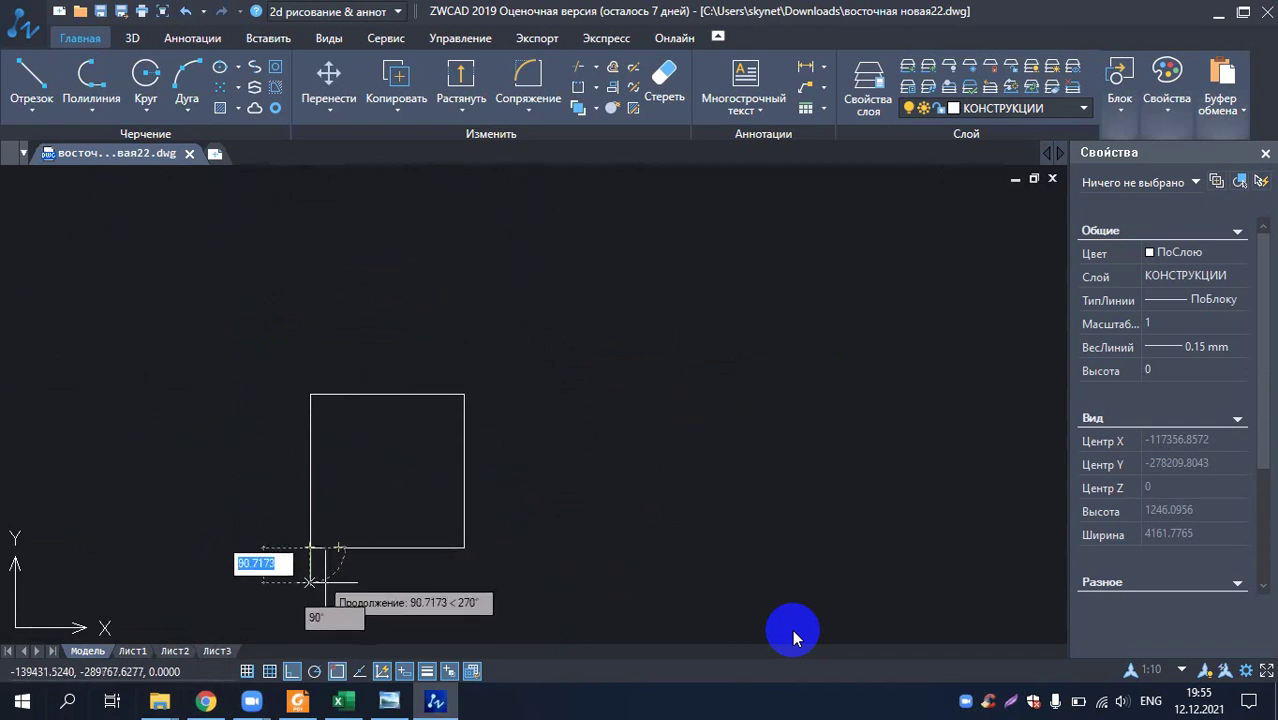
key("Escape")
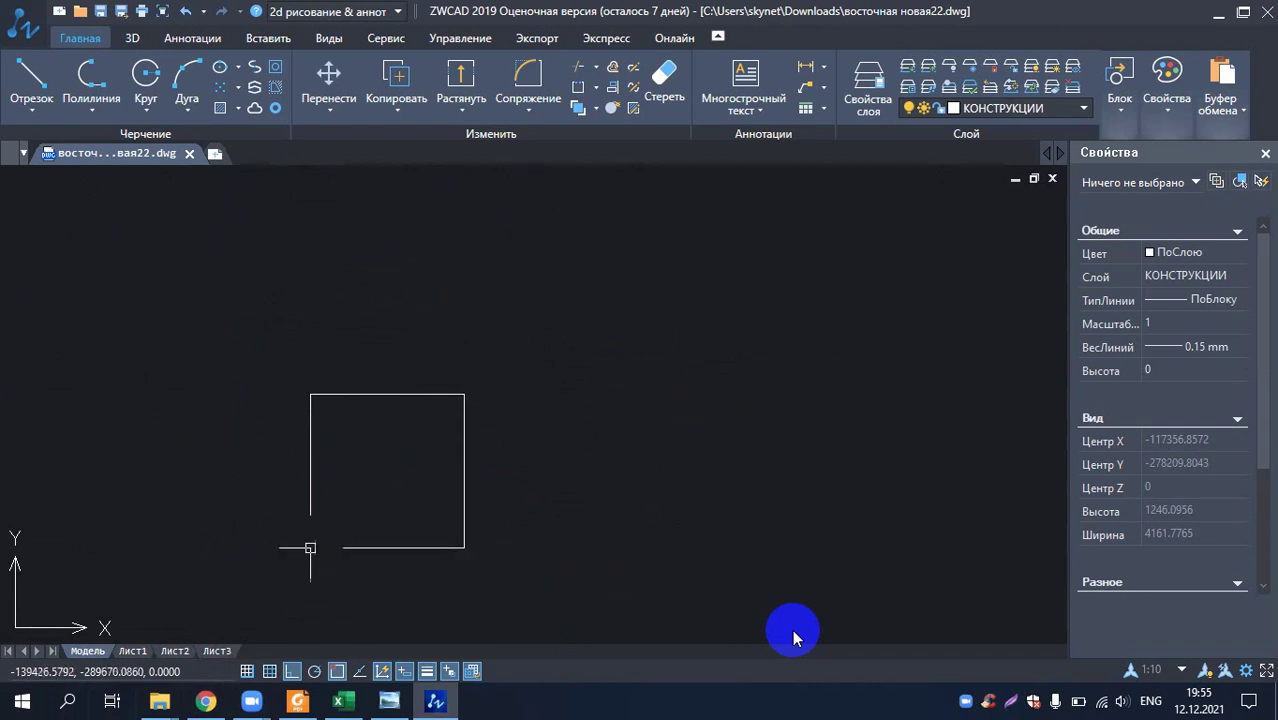
- Try a 0.30 mm line weight on the square and set it back to 0.15 mm
scroll(410, 288, "down", 3)
scroll(362, 414, "up", 3)
scroll(391, 348, "down", 1)
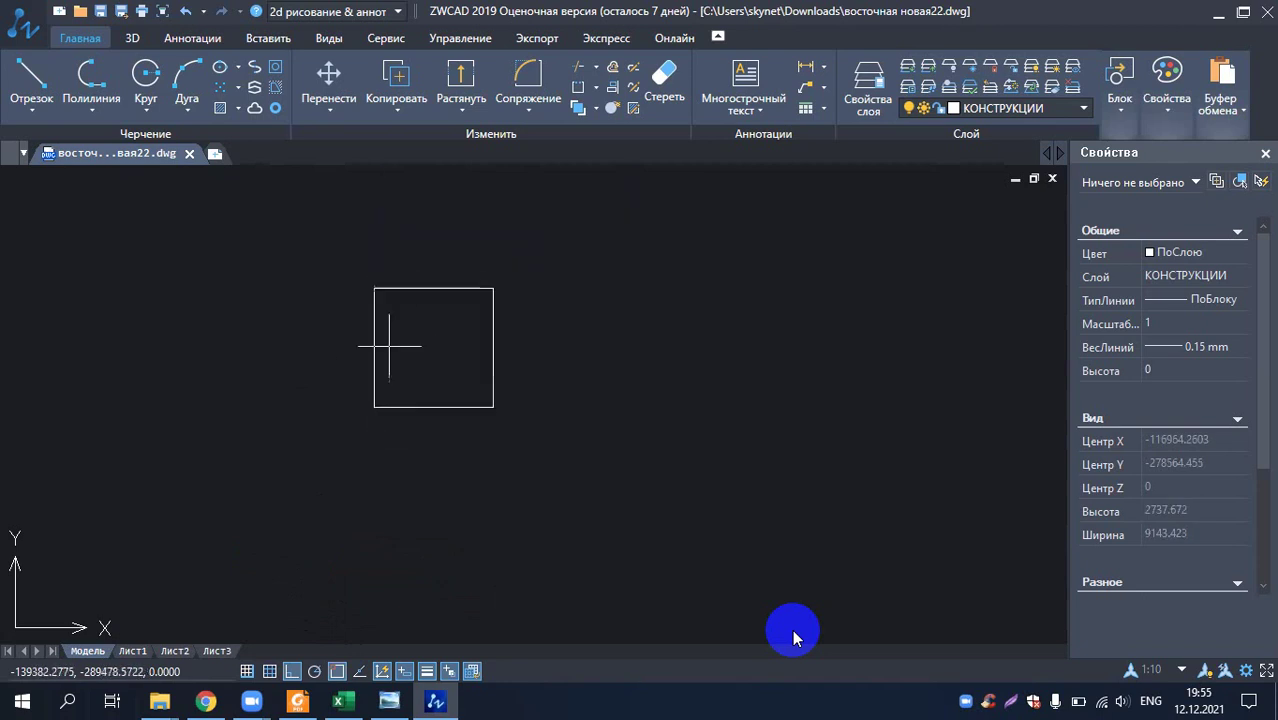
scroll(399, 315, "up", 3)
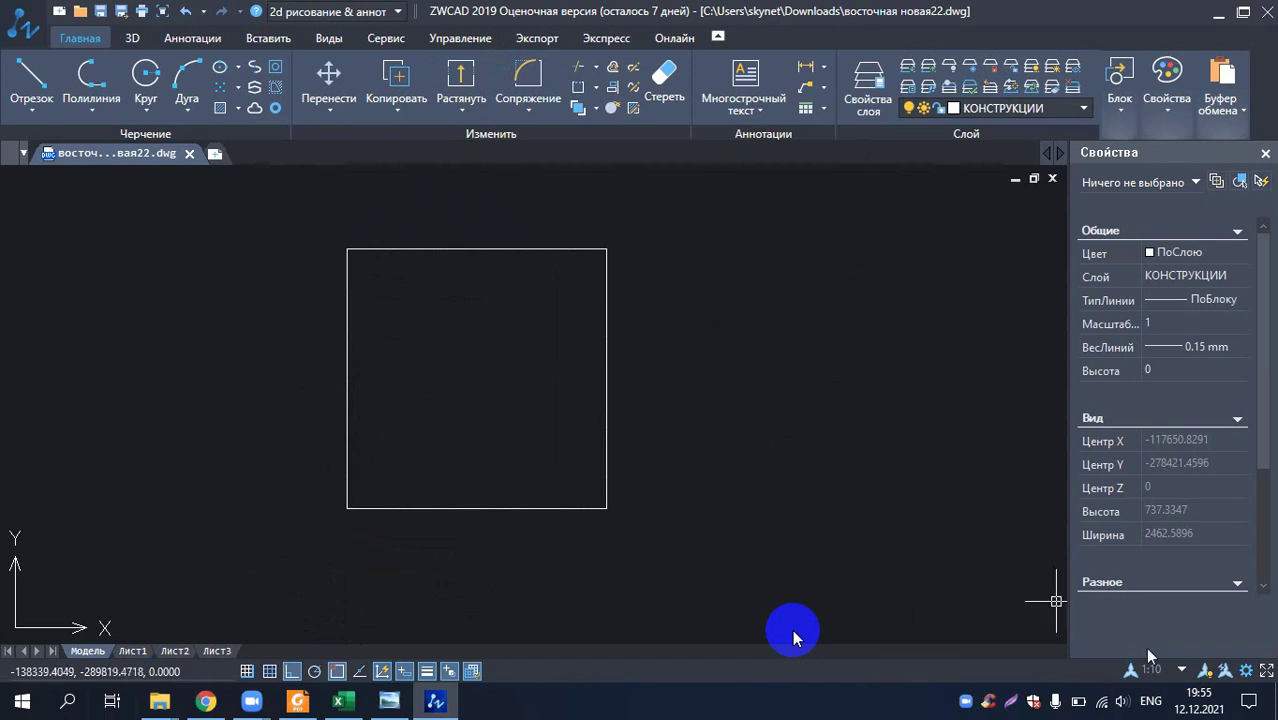
left_click(440, 250)
left_click(1200, 394)
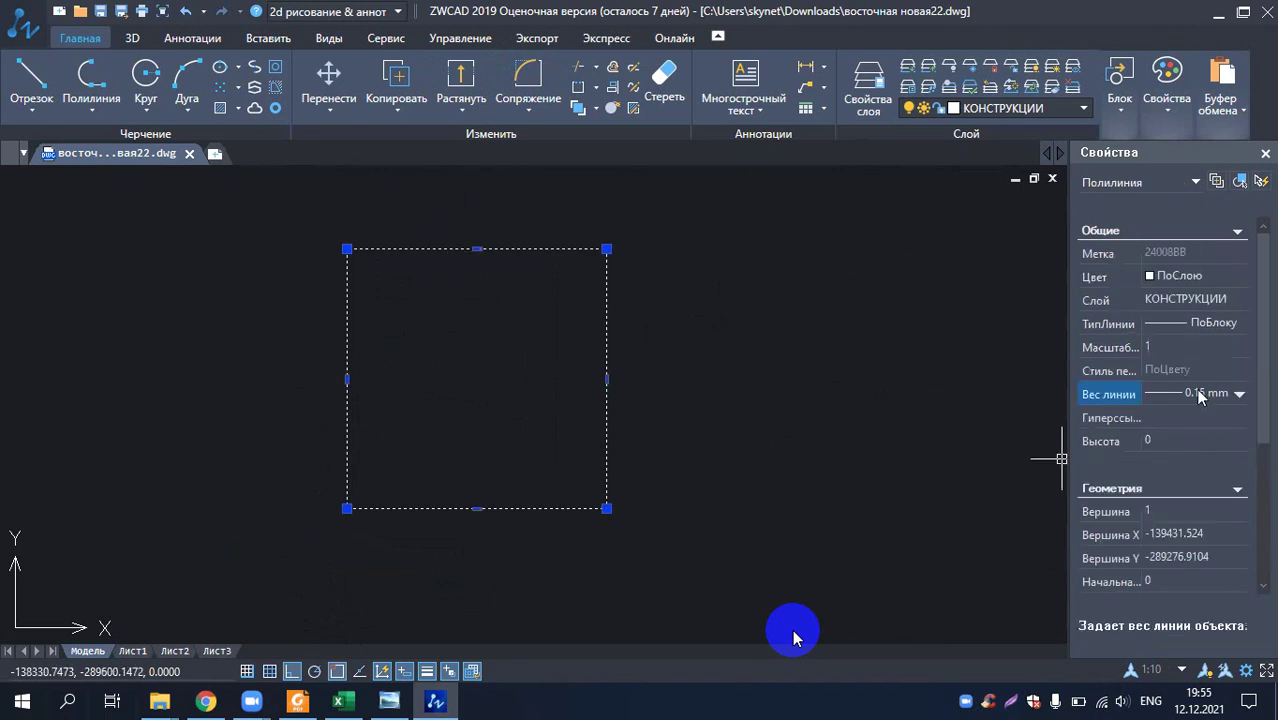
left_click(1242, 394)
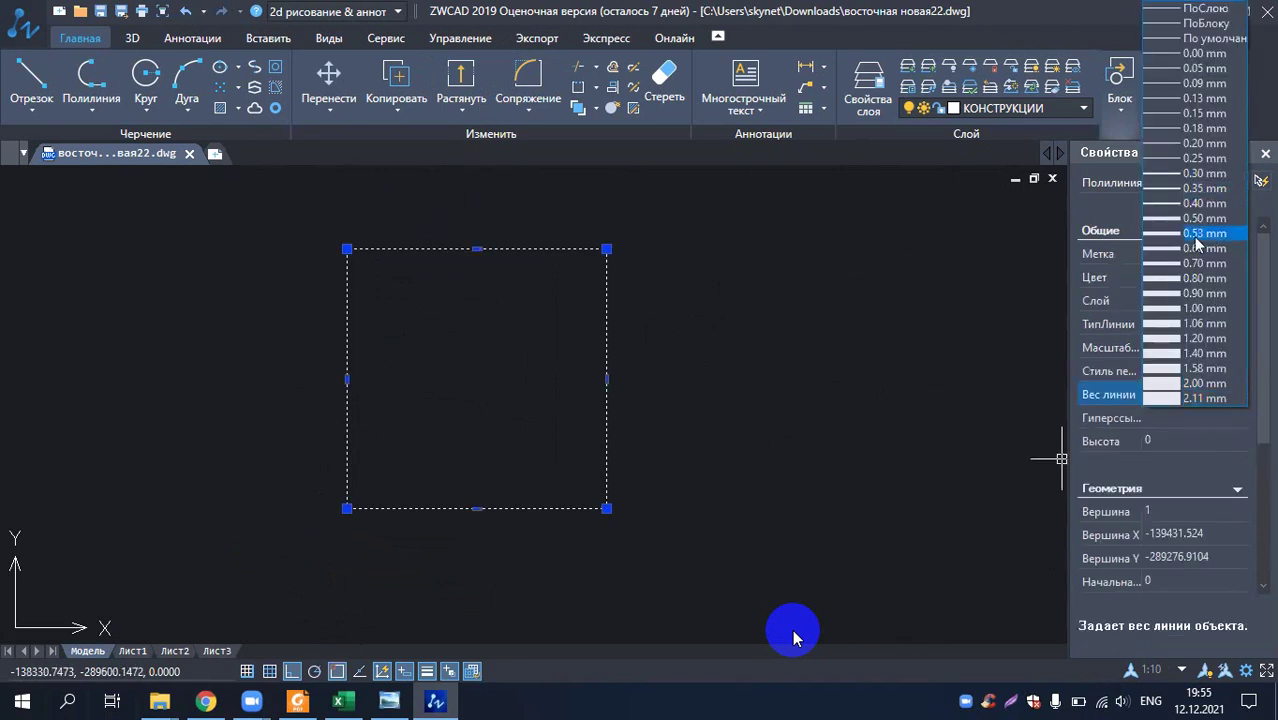
left_click(1172, 178)
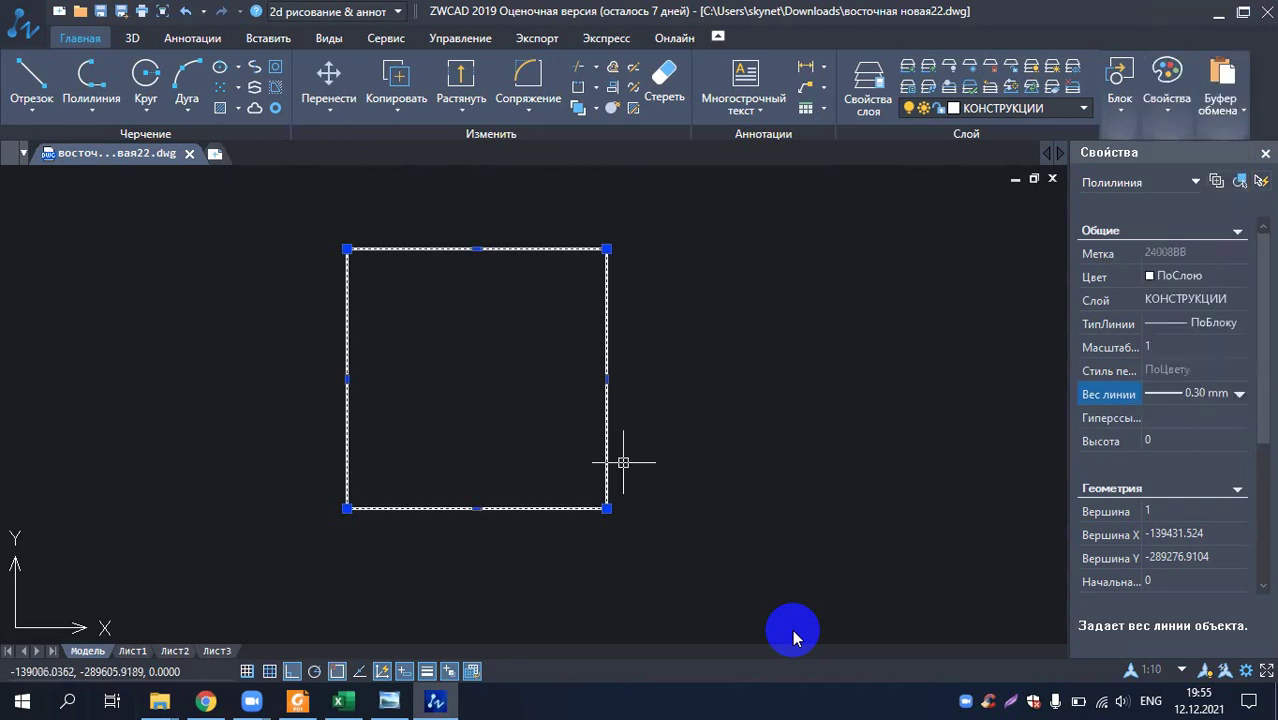
left_click(1245, 394)
left_click(1200, 130)
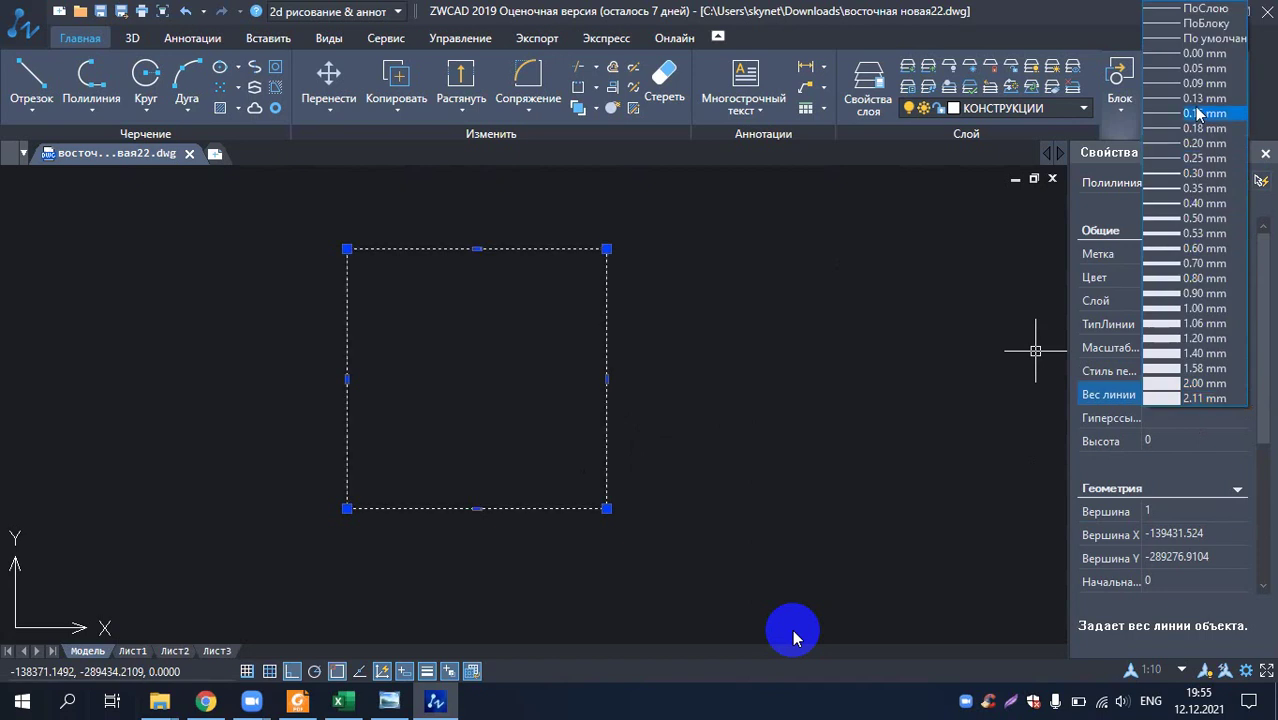
- Switch the workspace to Классический ZWCAD and cancel the stray selection window
left_click(780, 505)
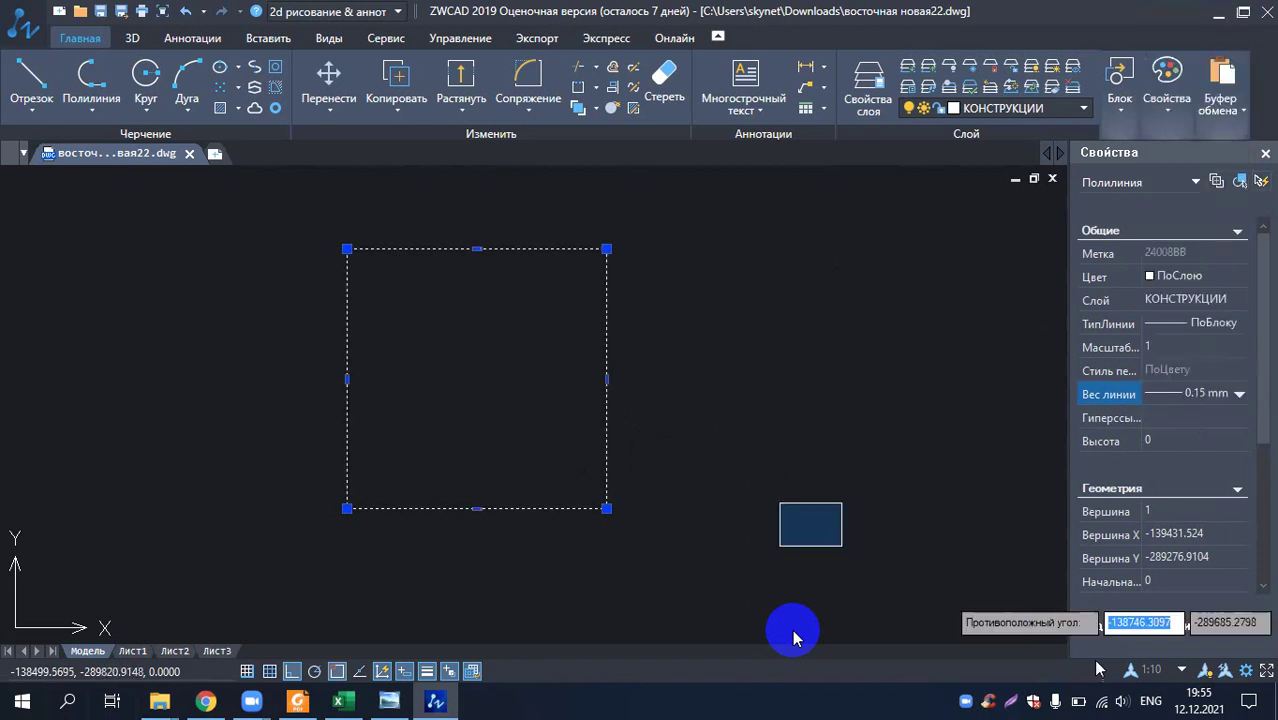
left_click(1245, 672)
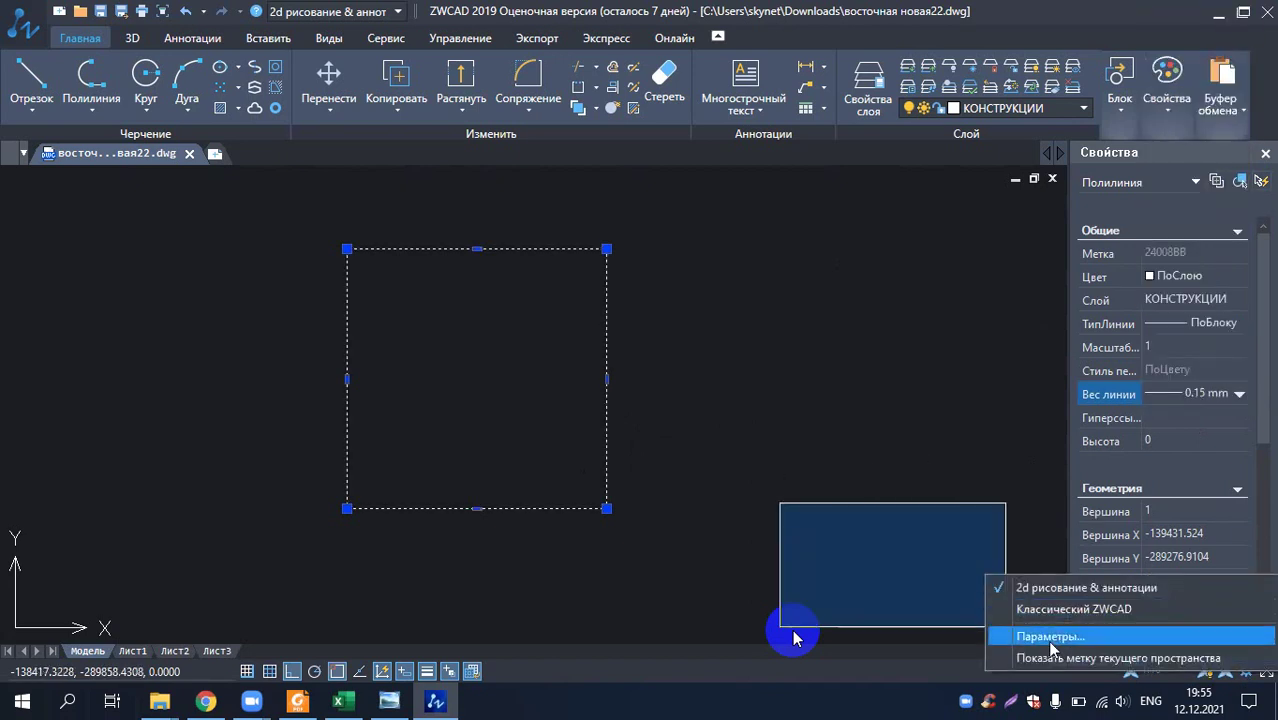
left_click(1060, 609)
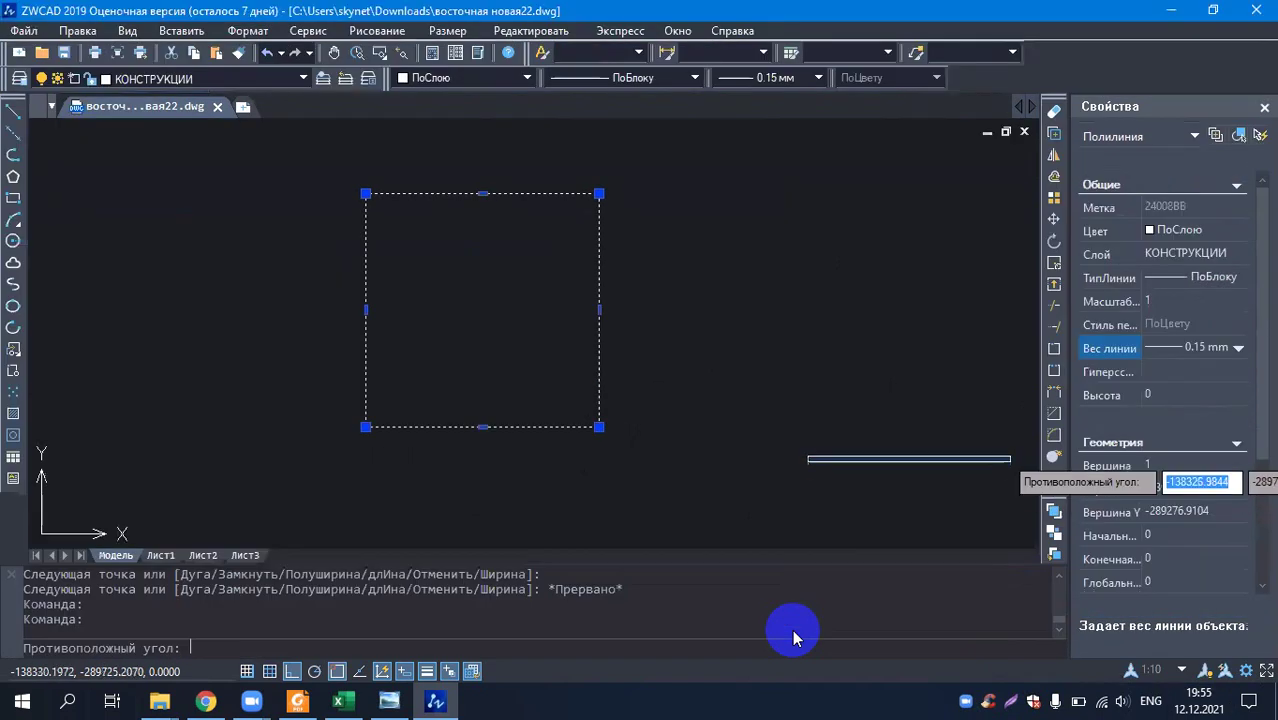
key("Escape")
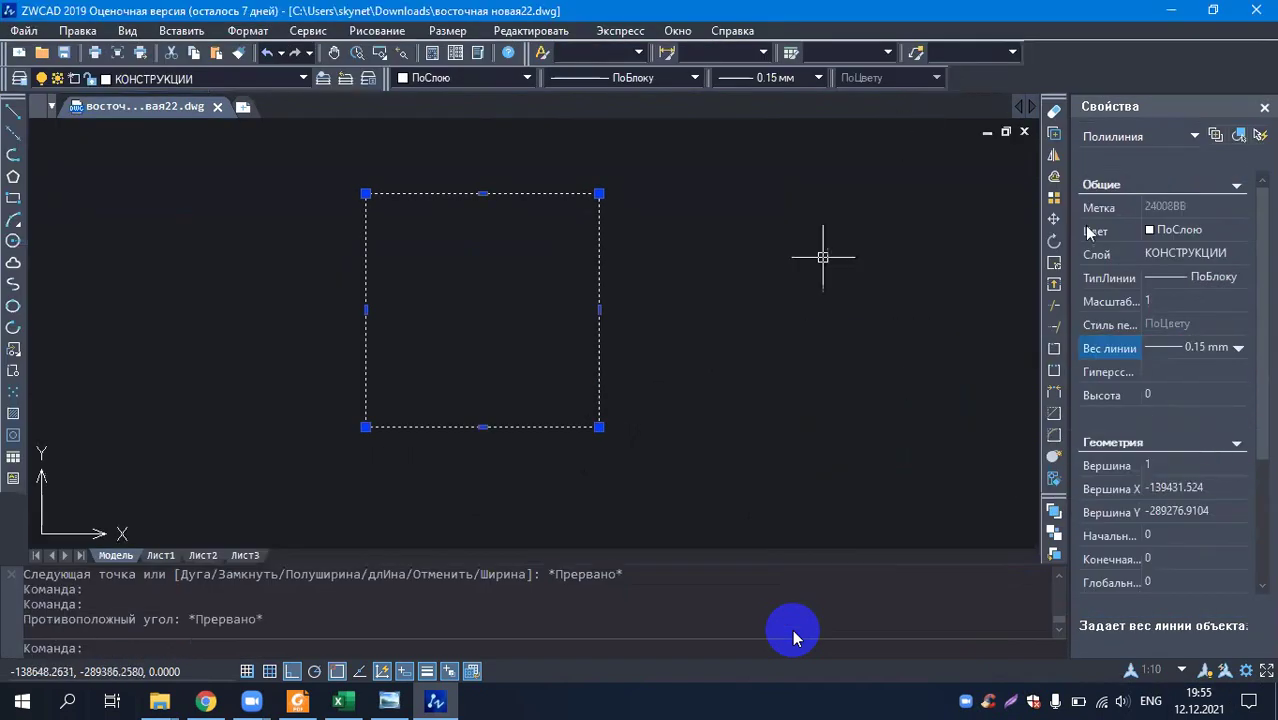
- Offset the 400 × 400 square inward by 50 to create the inner outline
left_click(1053, 176)
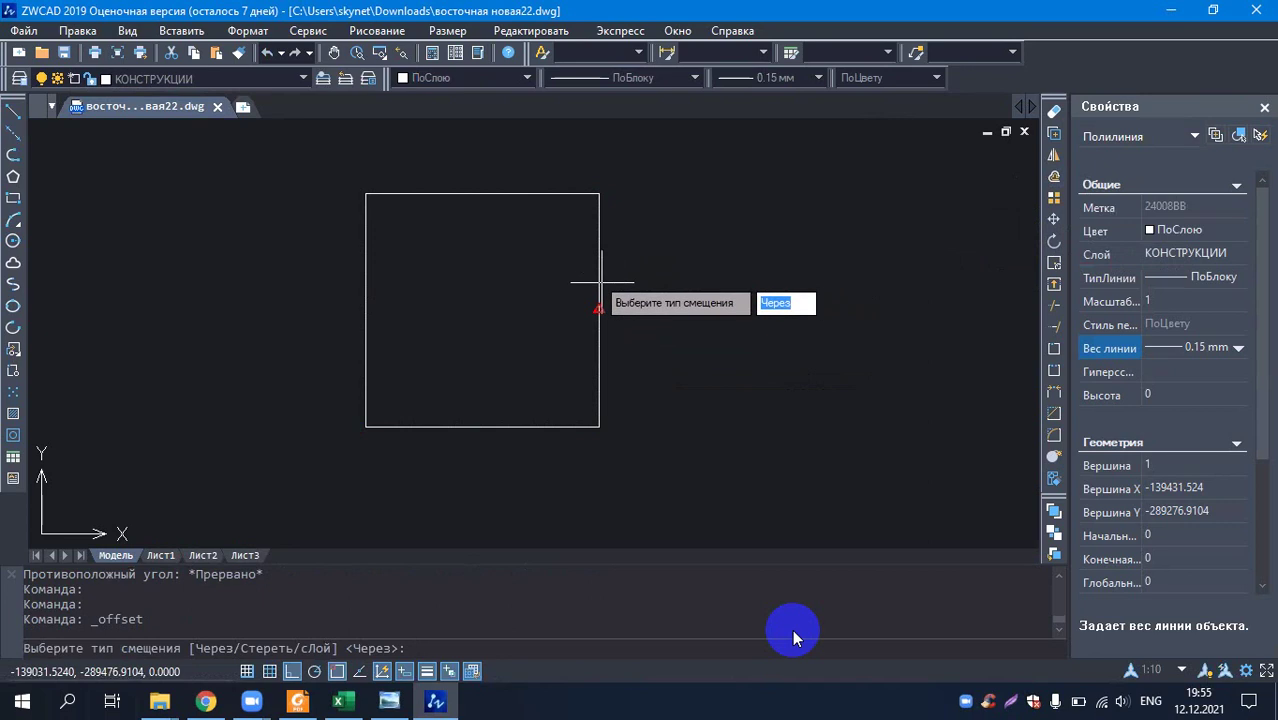
type("50")
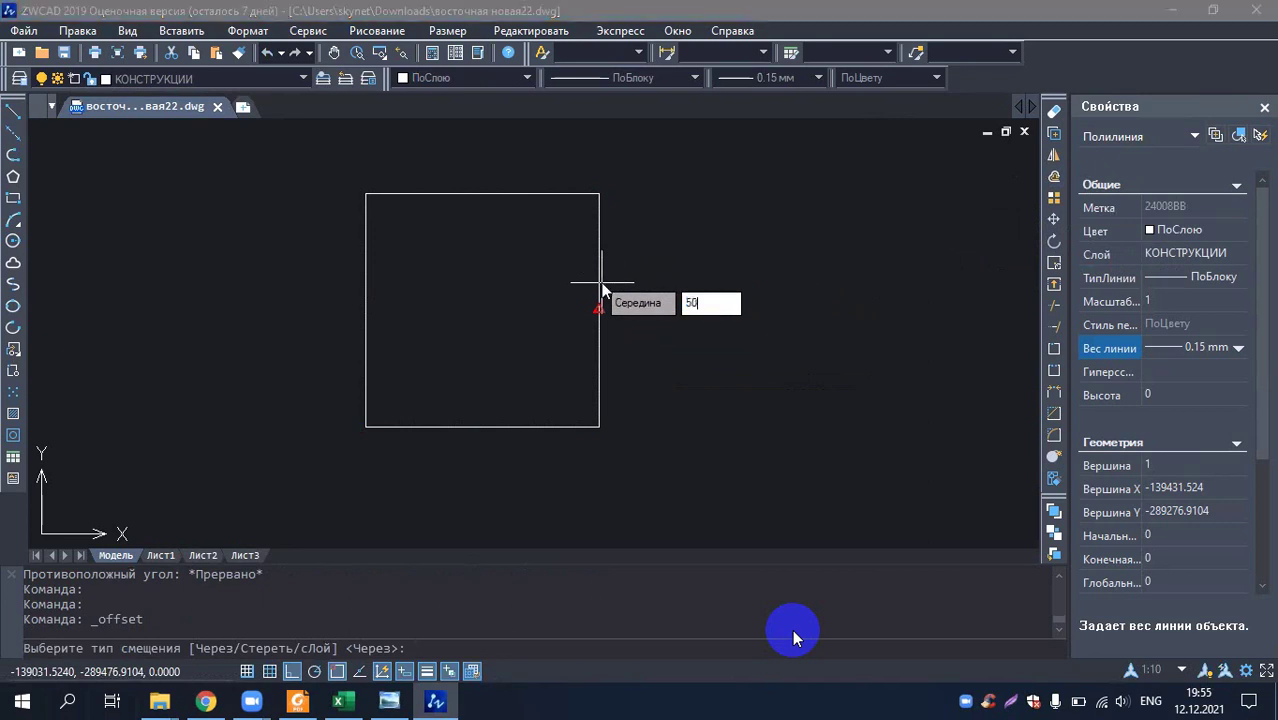
key("Return")
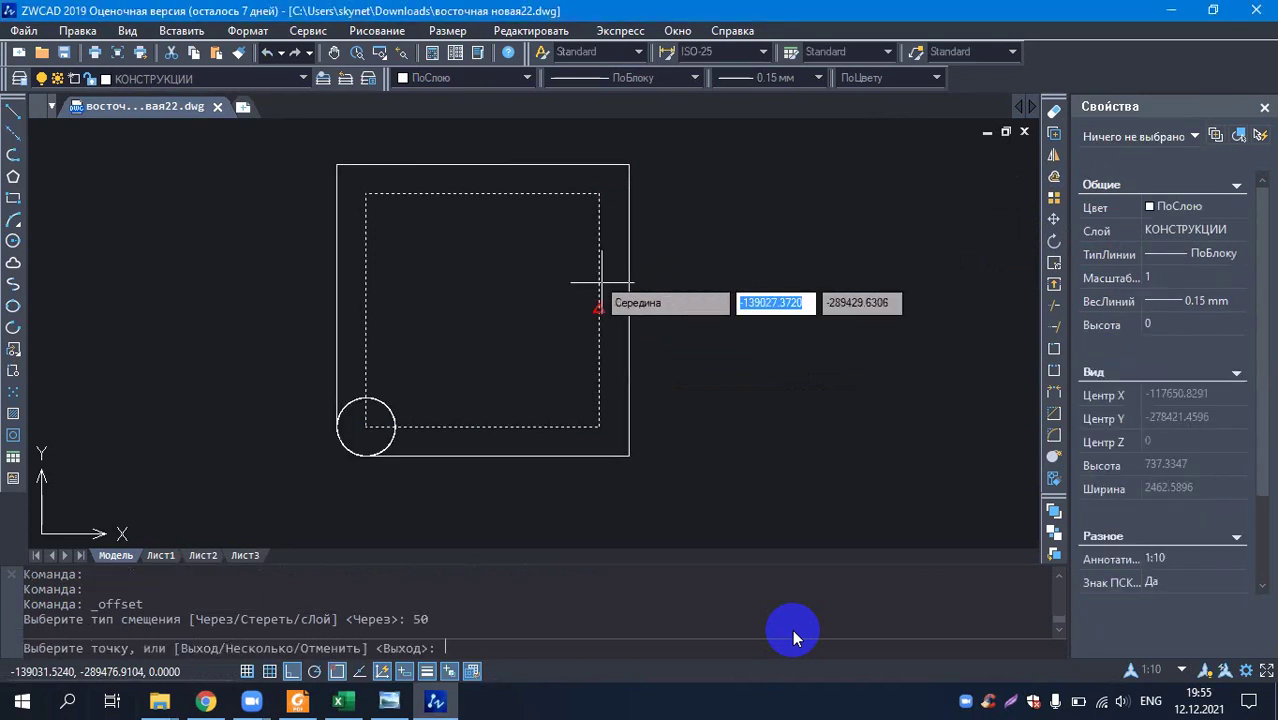
left_click(509, 303)
key("Escape")
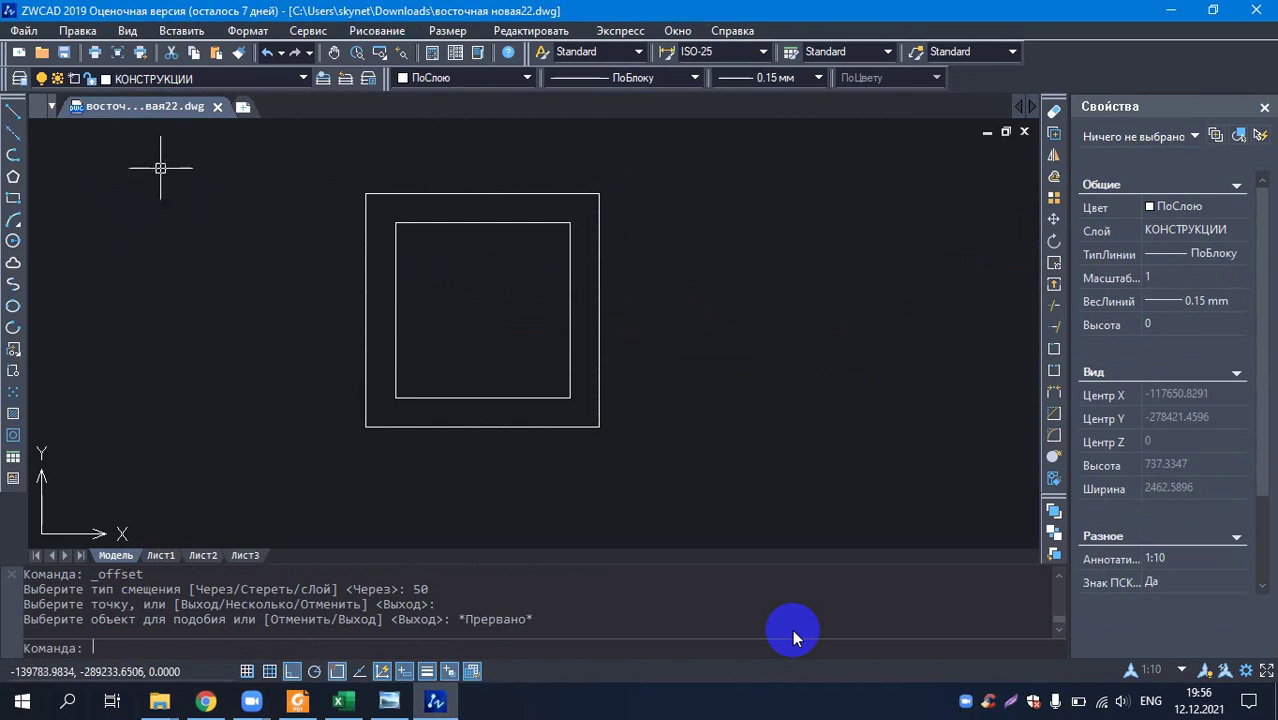
- Try drawing a circle centred on the inner square's upper-left corner, entering 12 and 12/5 as the radius input
left_click(11, 243)
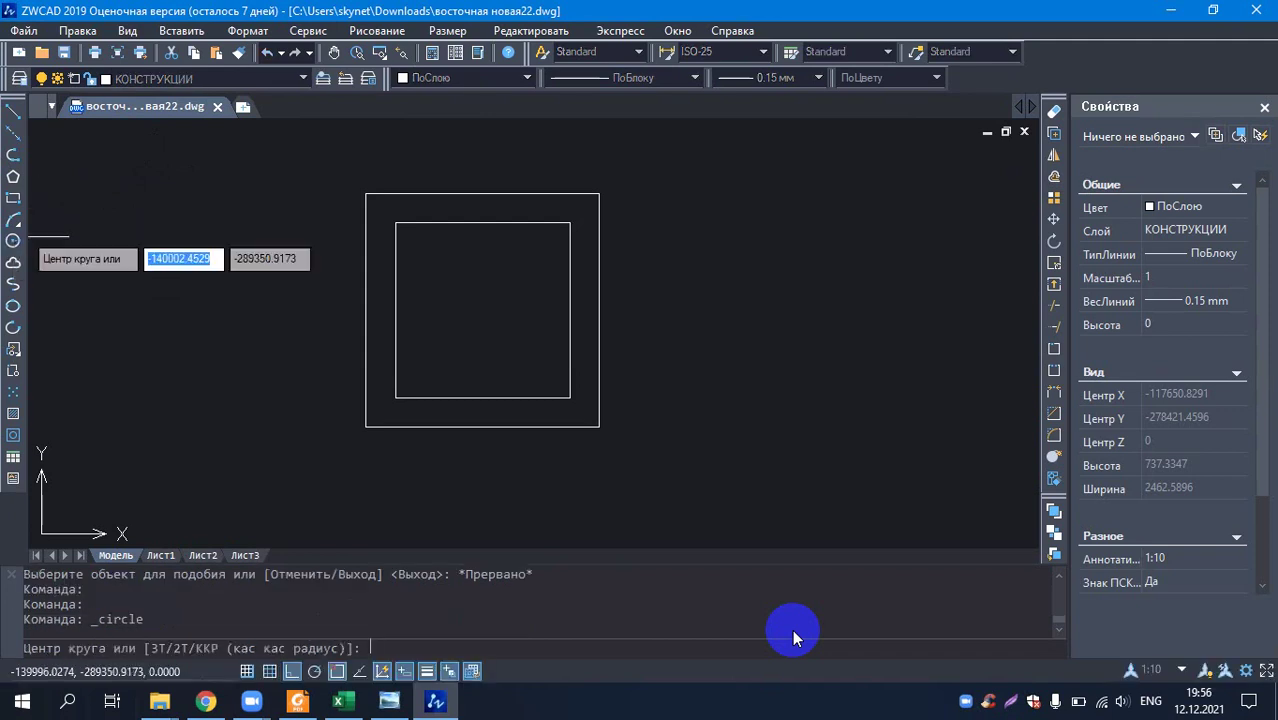
left_click(396, 222)
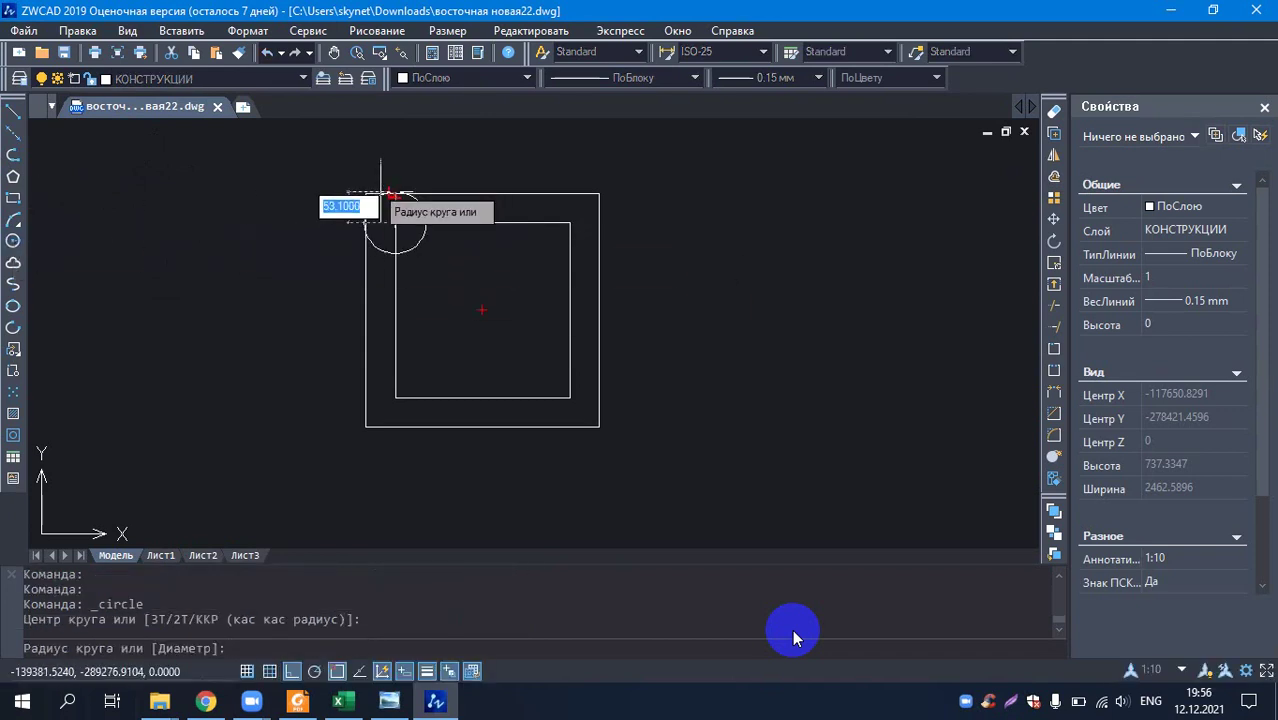
type("25")
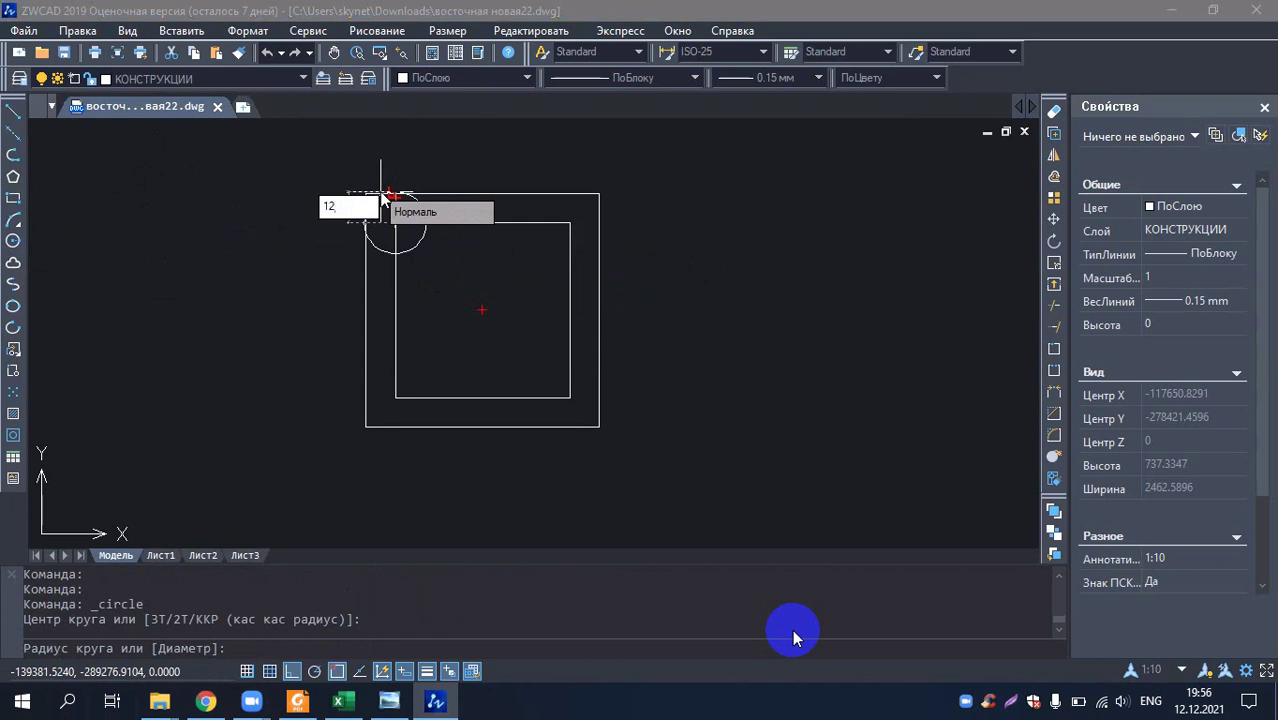
key("Tab")
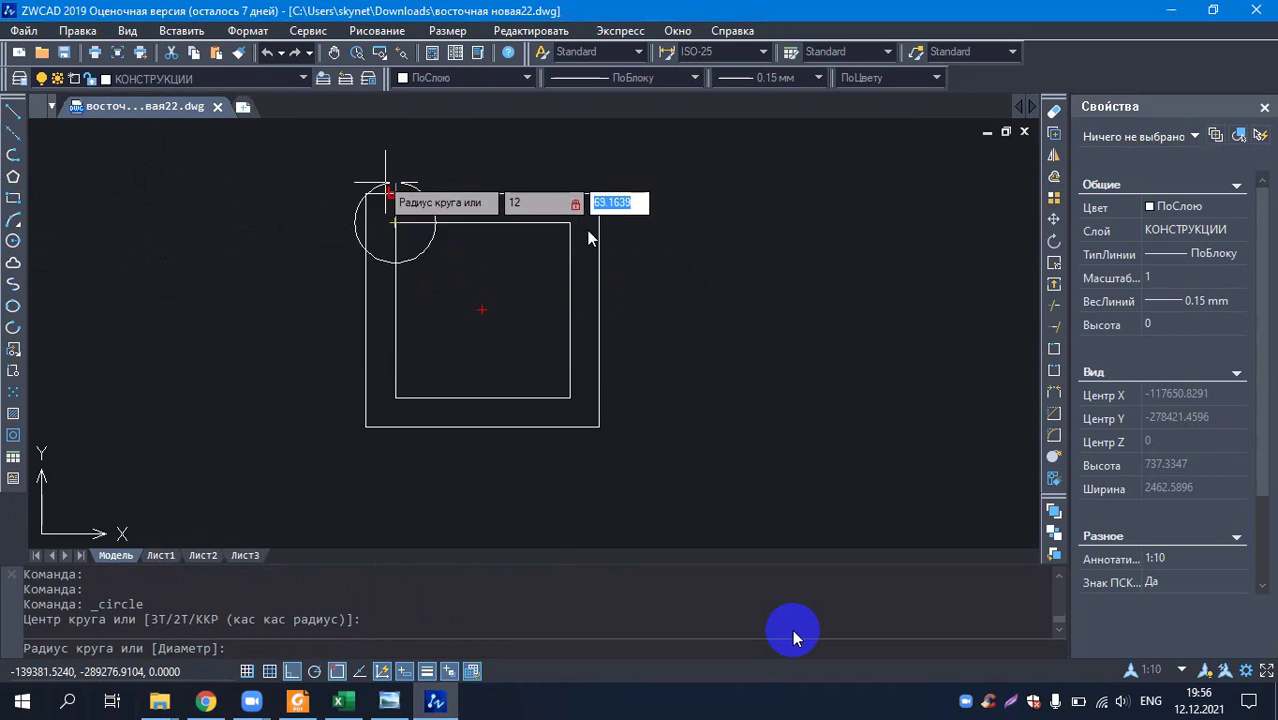
type("12/5")
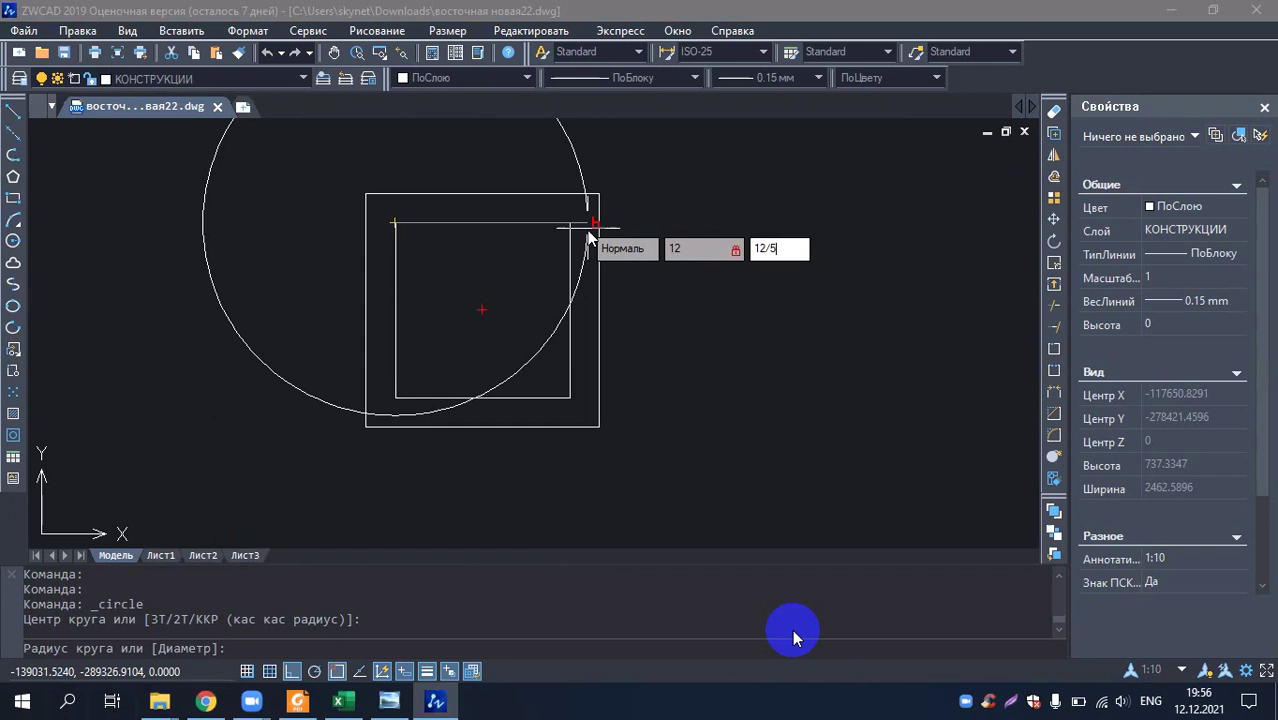
key("Return")
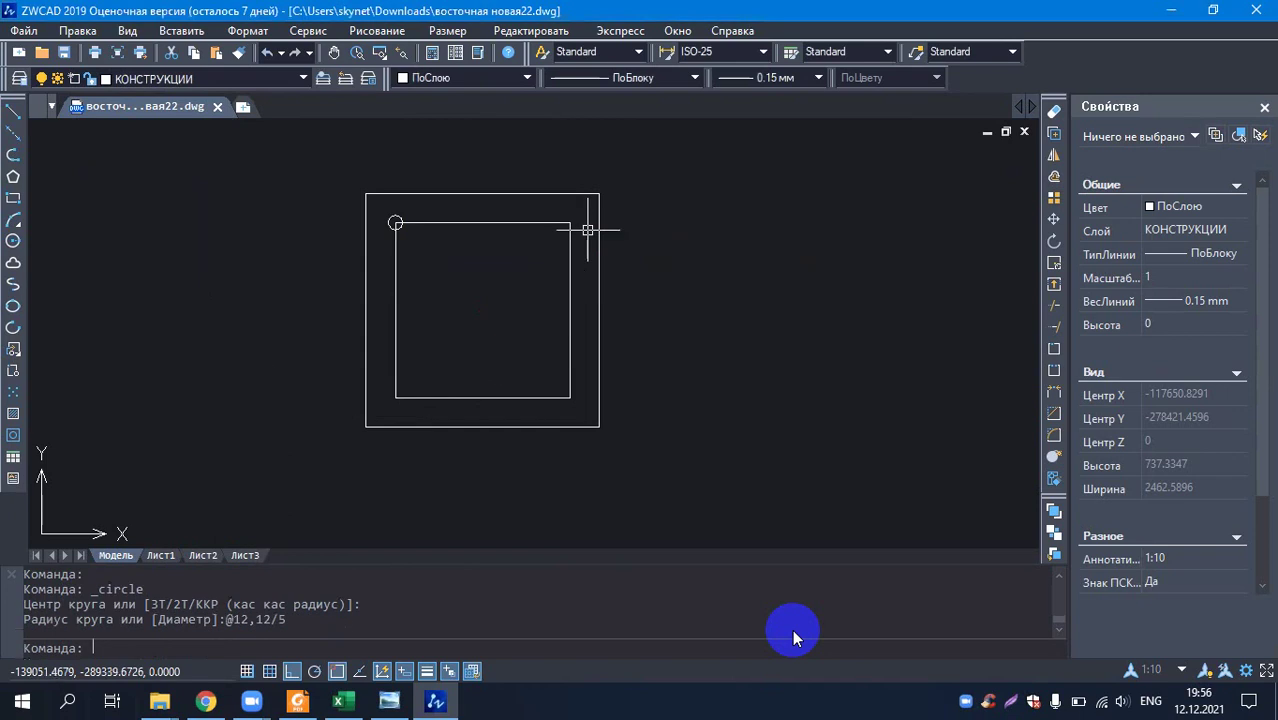
- Inspect the corner circle's properties and erase the circle
scroll(435, 250, "up", 2)
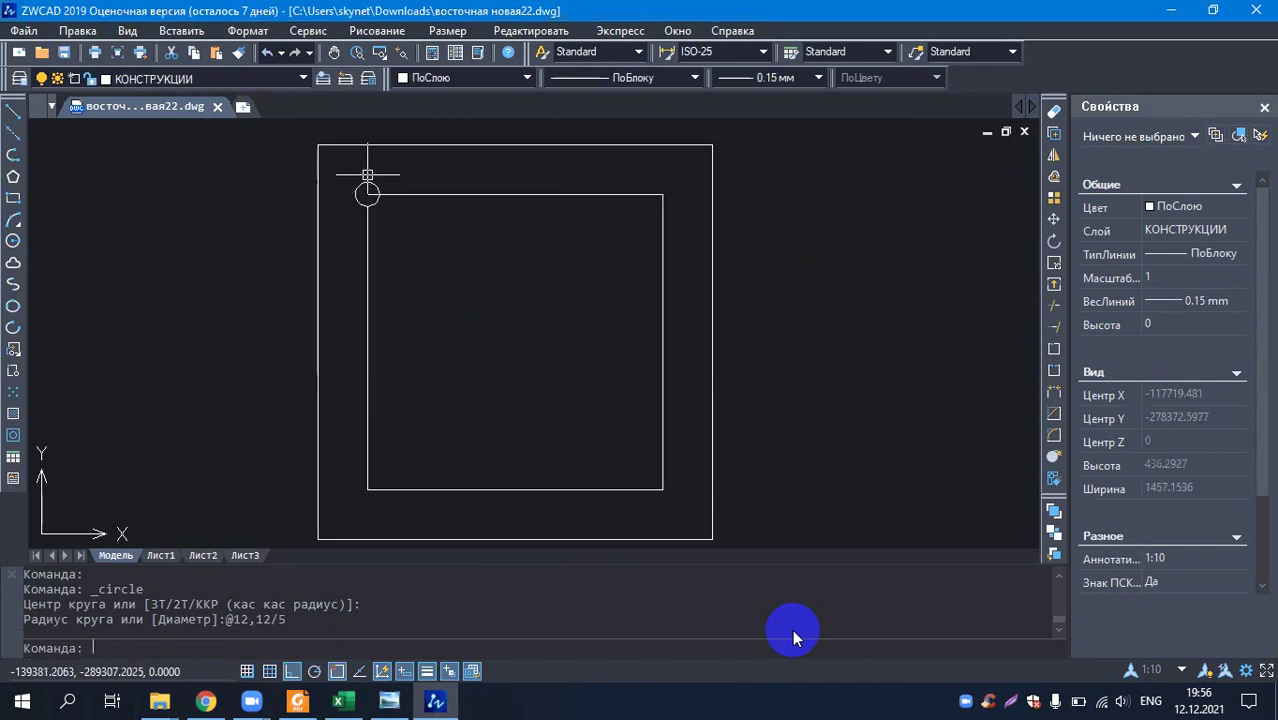
left_click(363, 188)
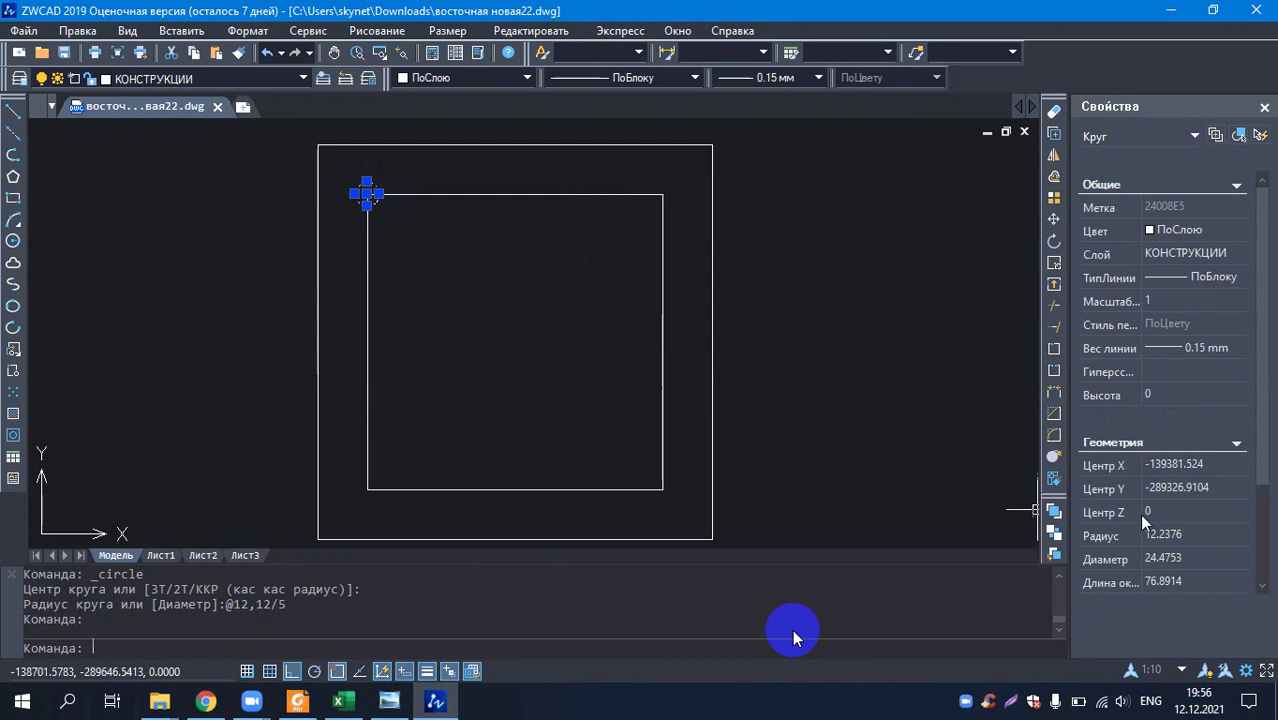
right_click(365, 200)
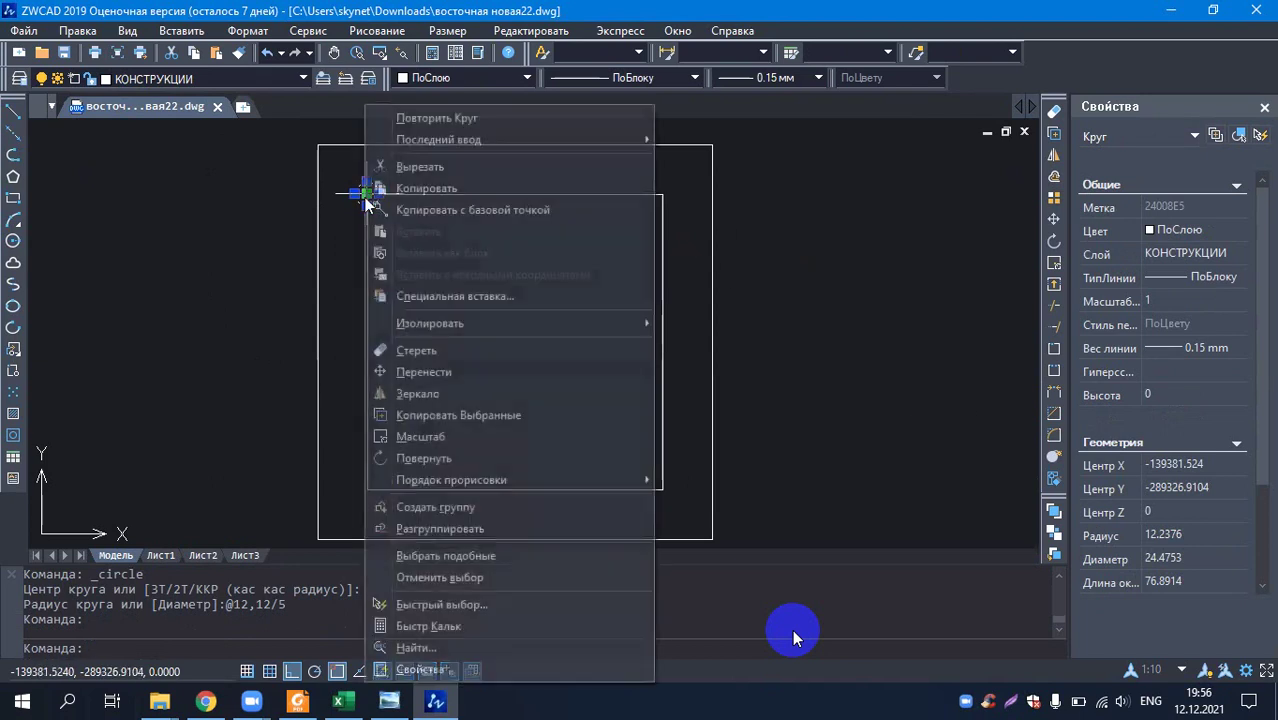
left_click(420, 669)
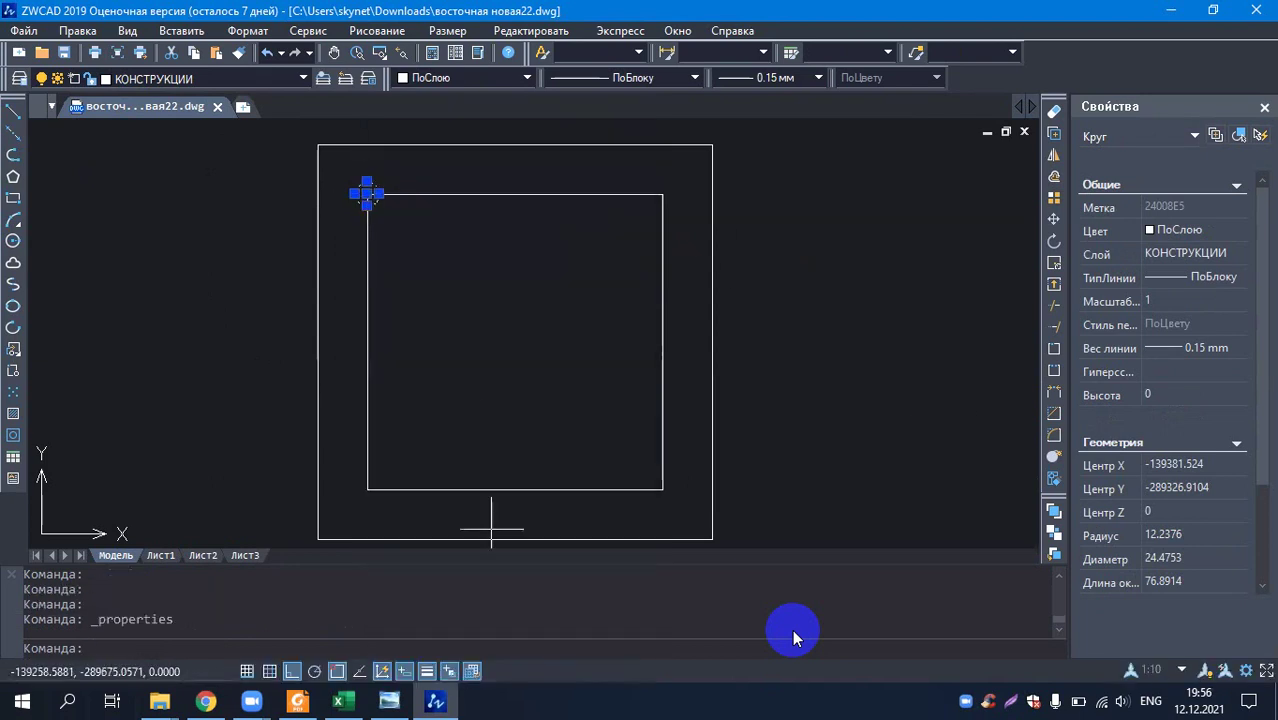
key("Delete")
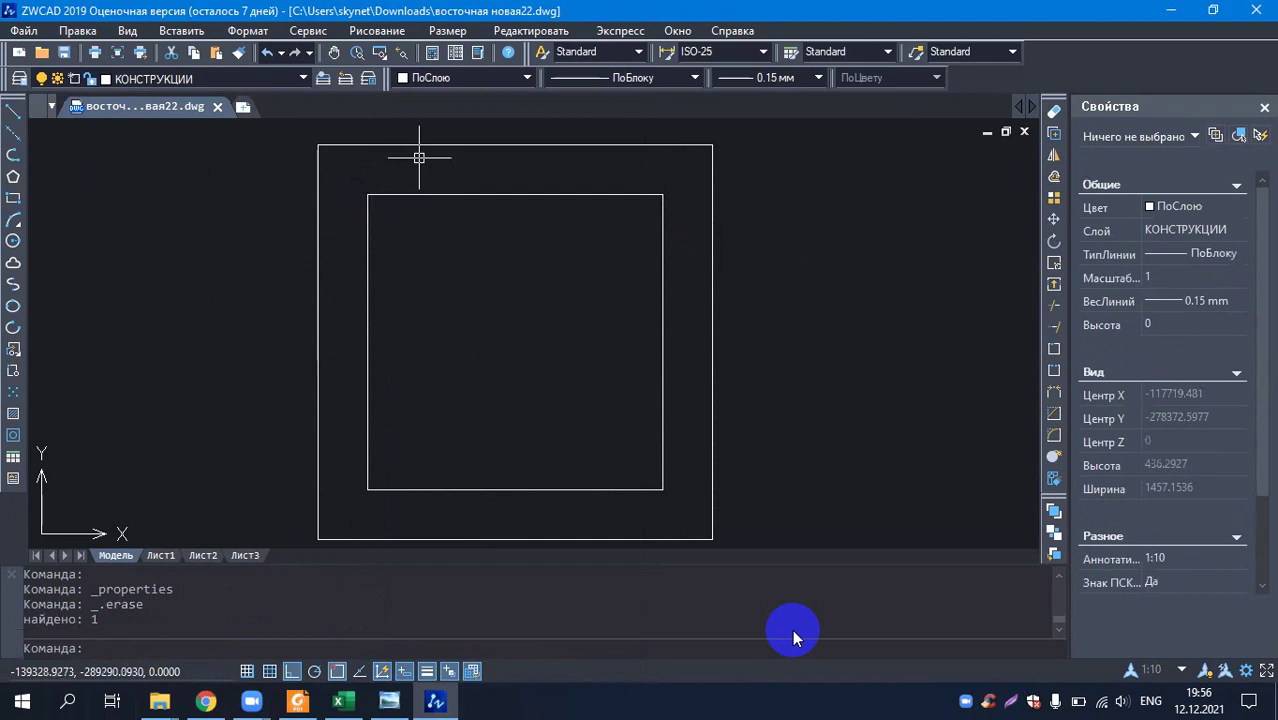
- Draw a circle with a radius of 12.5 in the empty space to the right of the squares
left_click(13, 240)
left_click(835, 263)
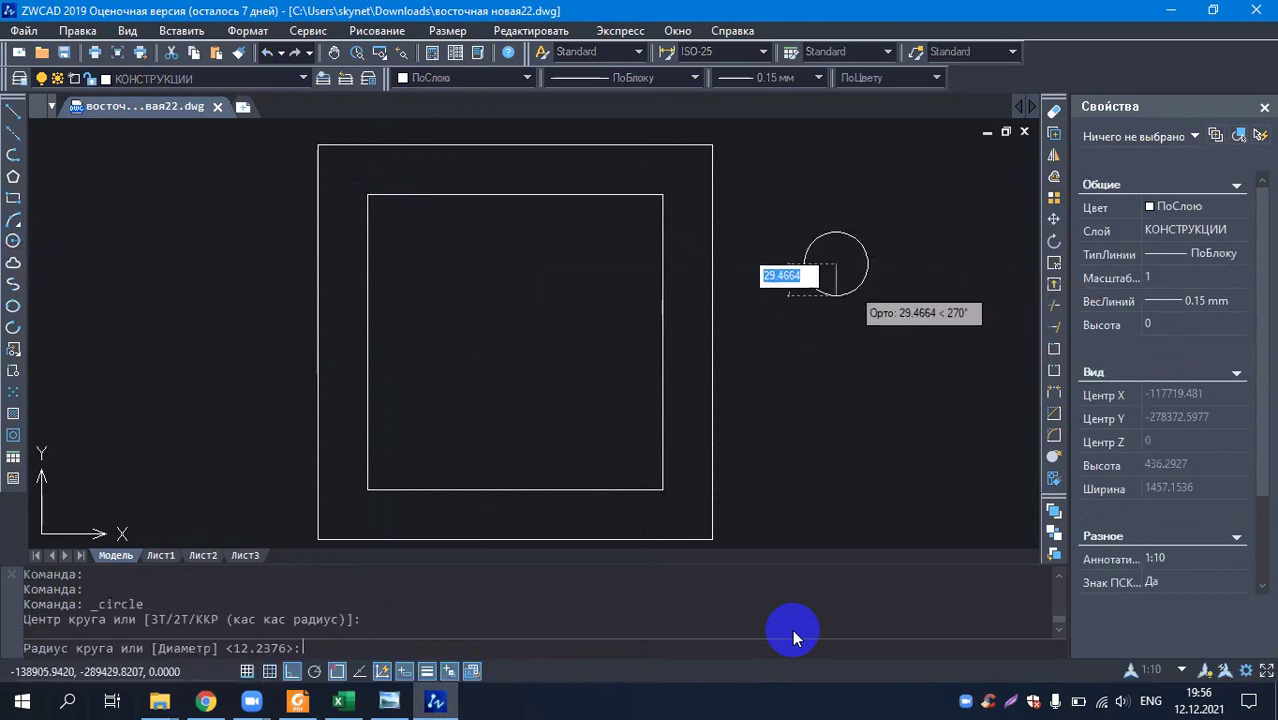
type("12")
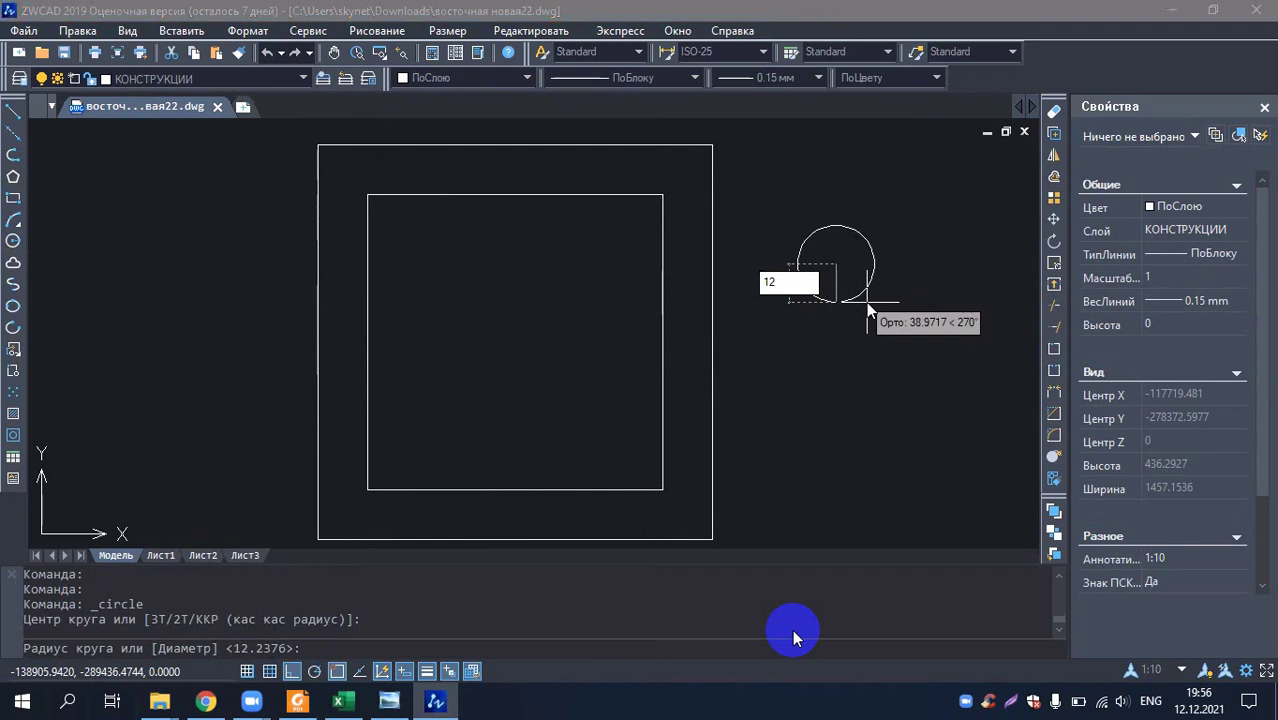
type(".5")
key("Return")
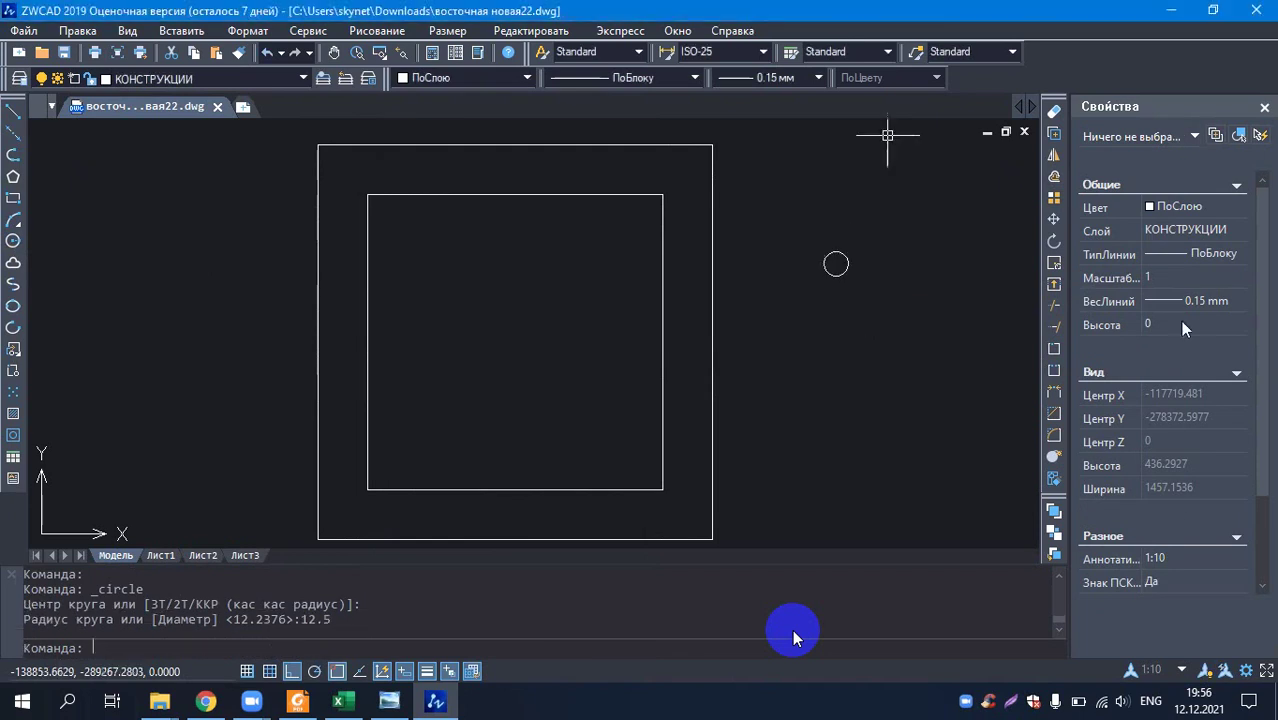
- Select the separate circle beside the squares and copy it to the clipboard
right_click(762, 206)
left_click(799, 138)
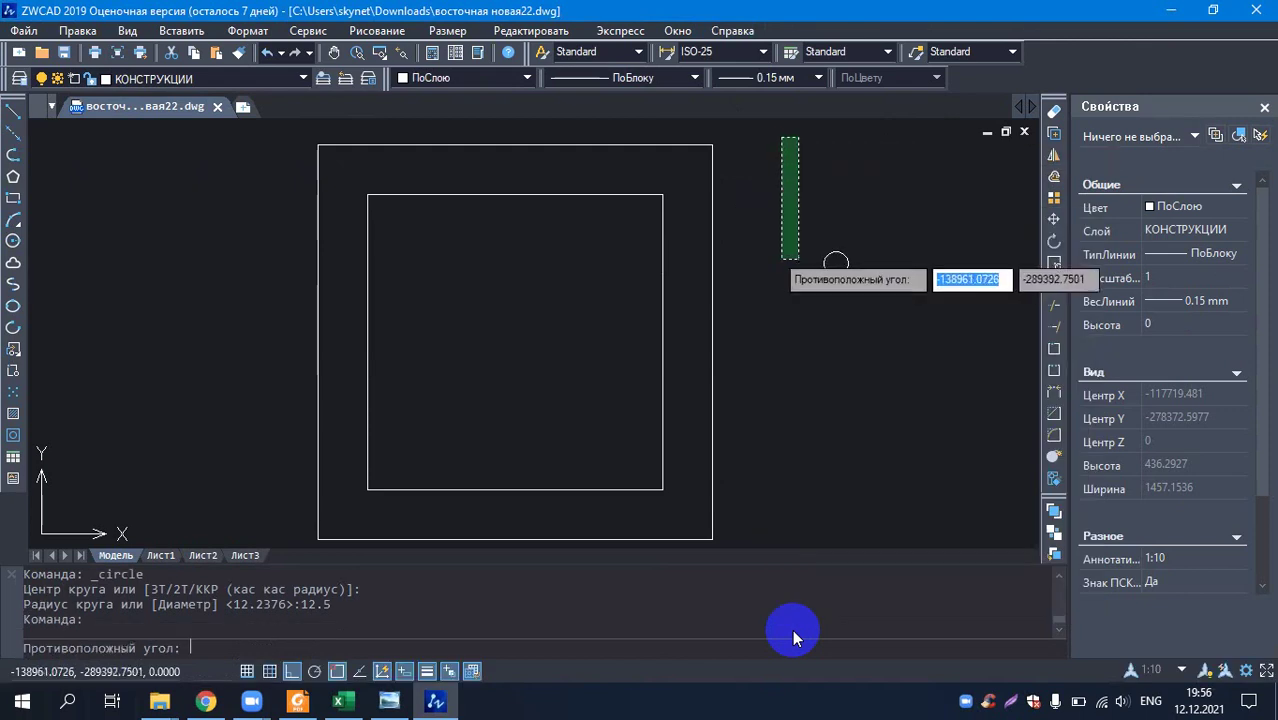
left_click(882, 340)
right_click(867, 215)
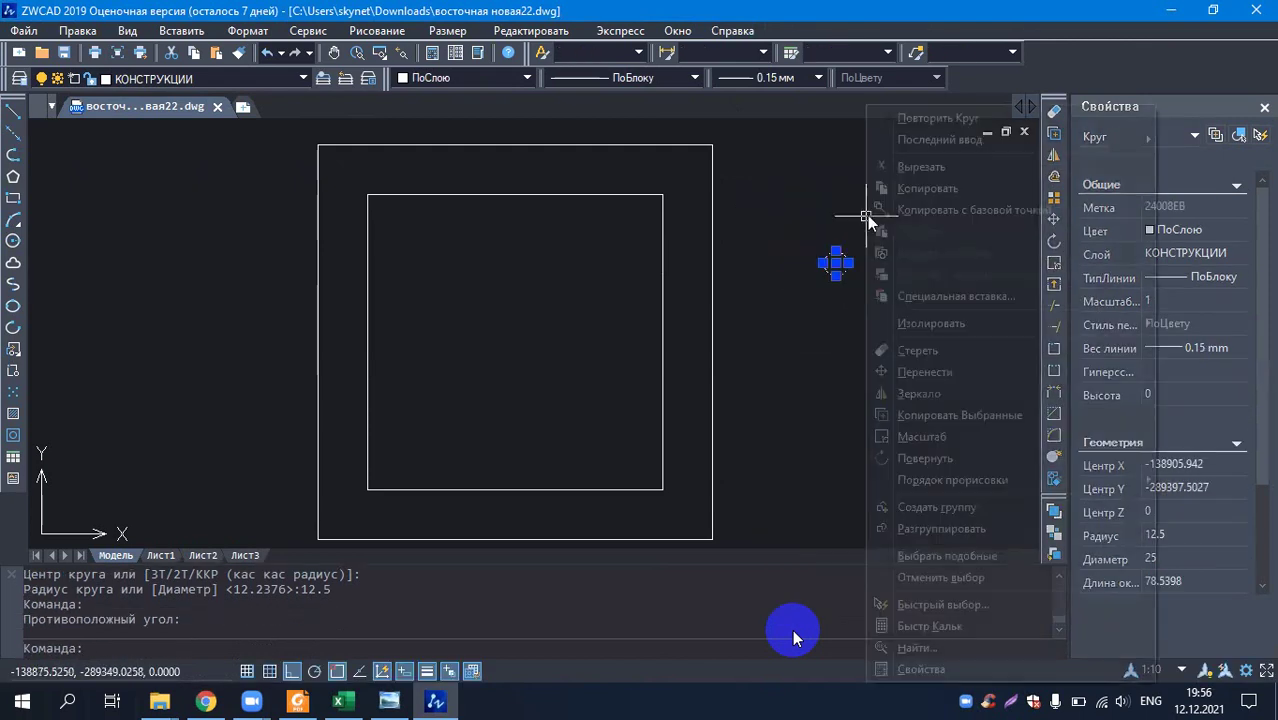
left_click(1012, 186)
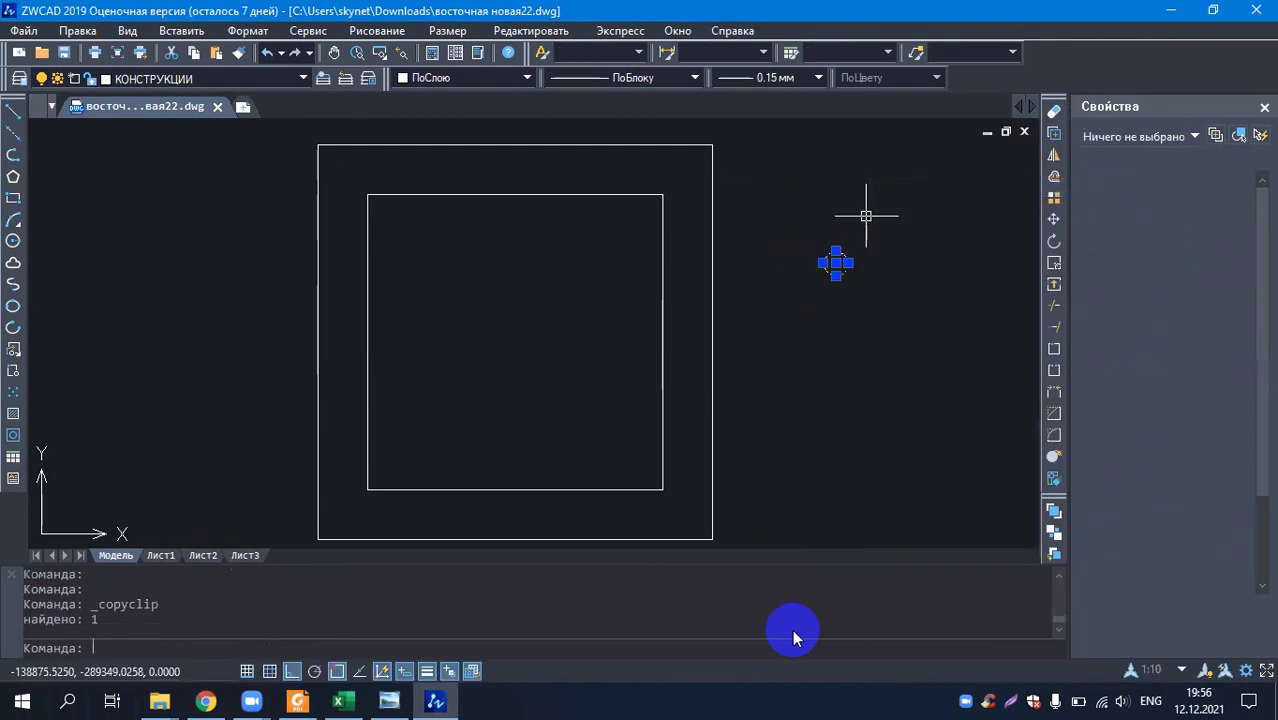
- Try to paste the copied circle at the inner square's upper-left corner, turn on polar tracking, and cancel the paste
right_click(792, 354)
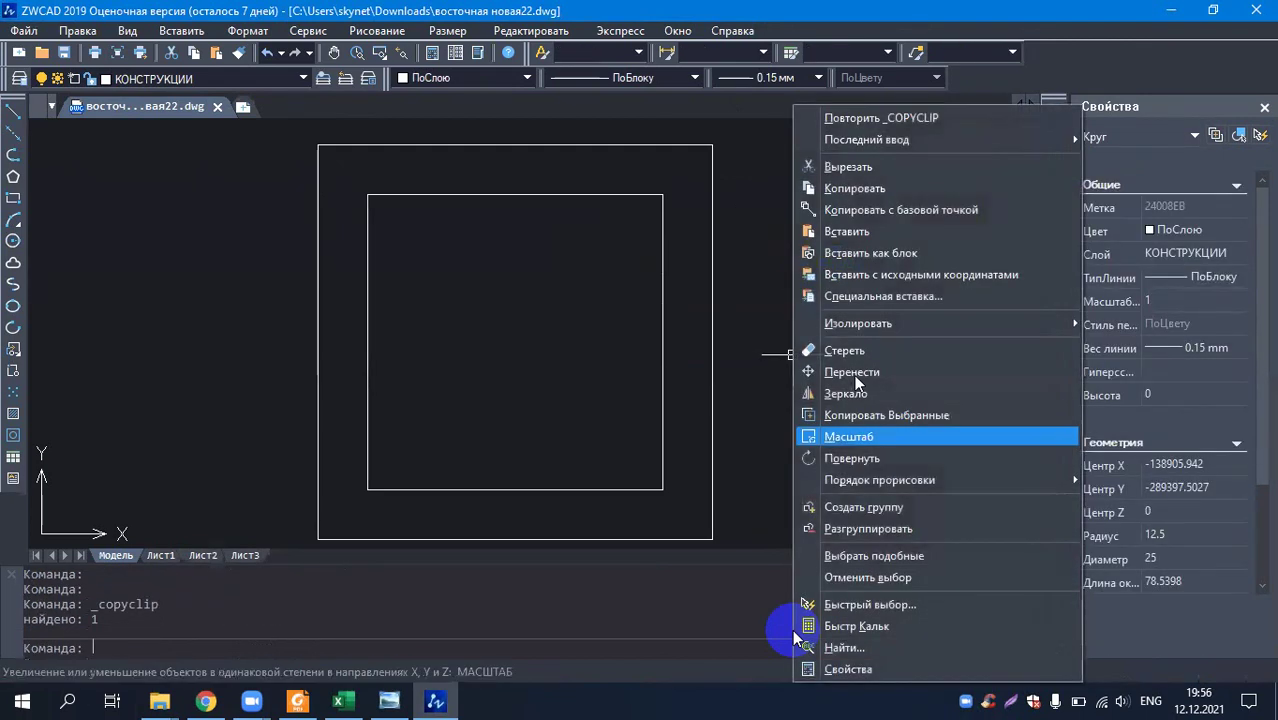
left_click(950, 231)
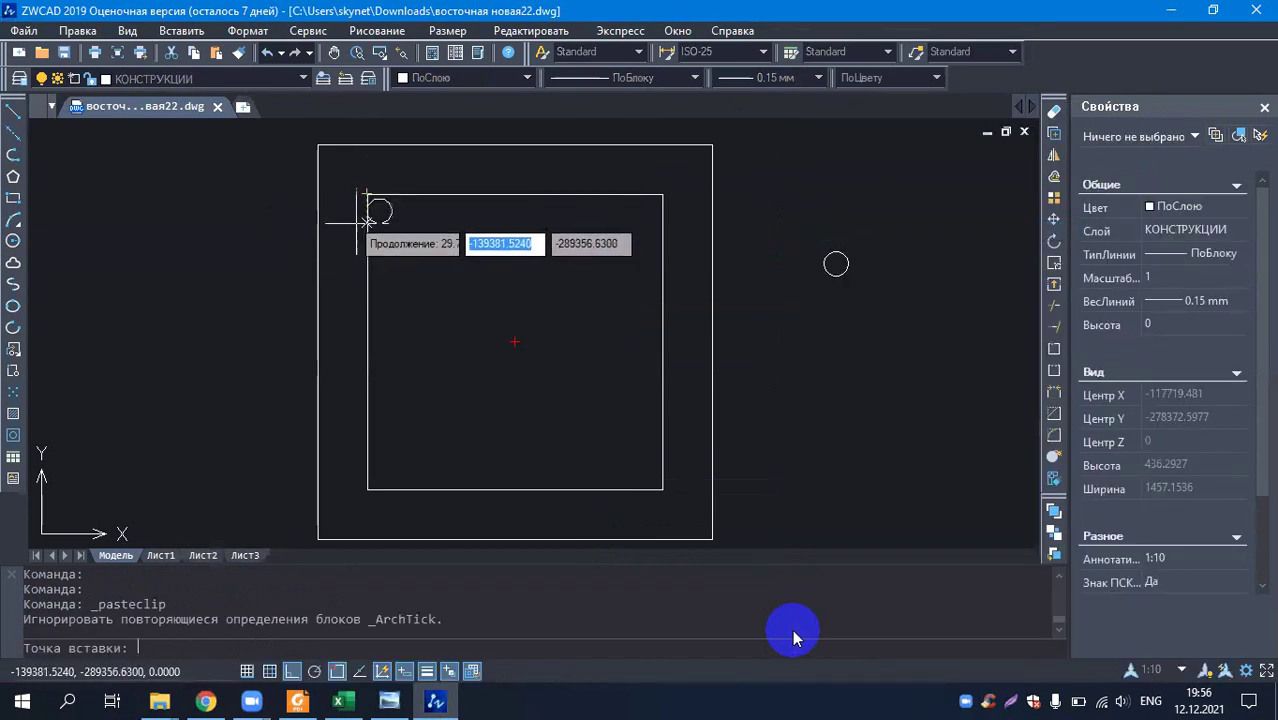
scroll(367, 221, "up", 3)
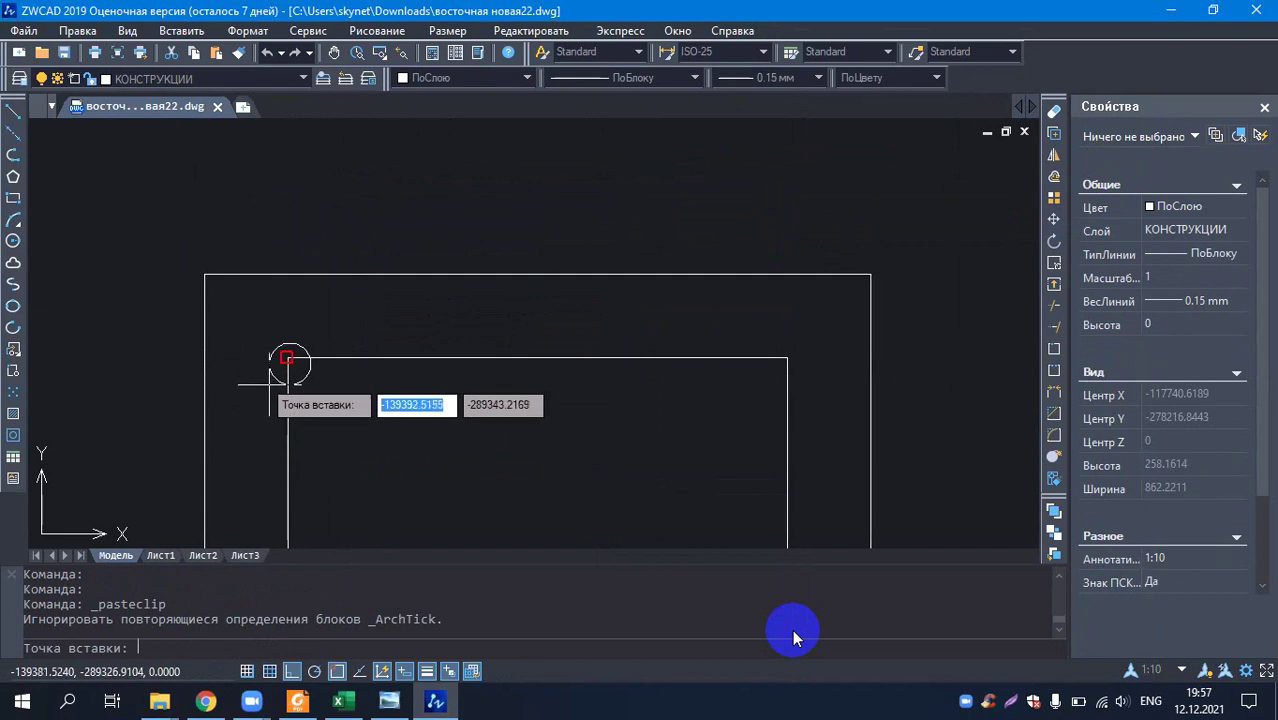
scroll(281, 362, "down", 2)
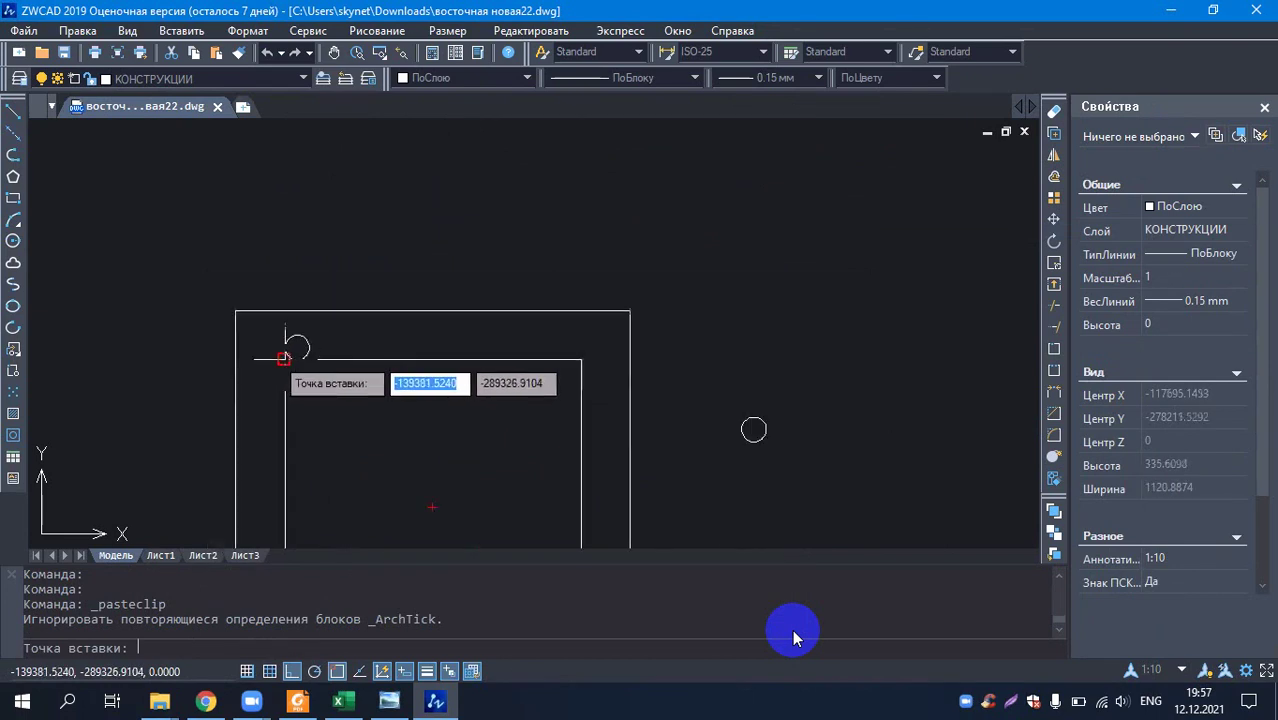
left_click(315, 672)
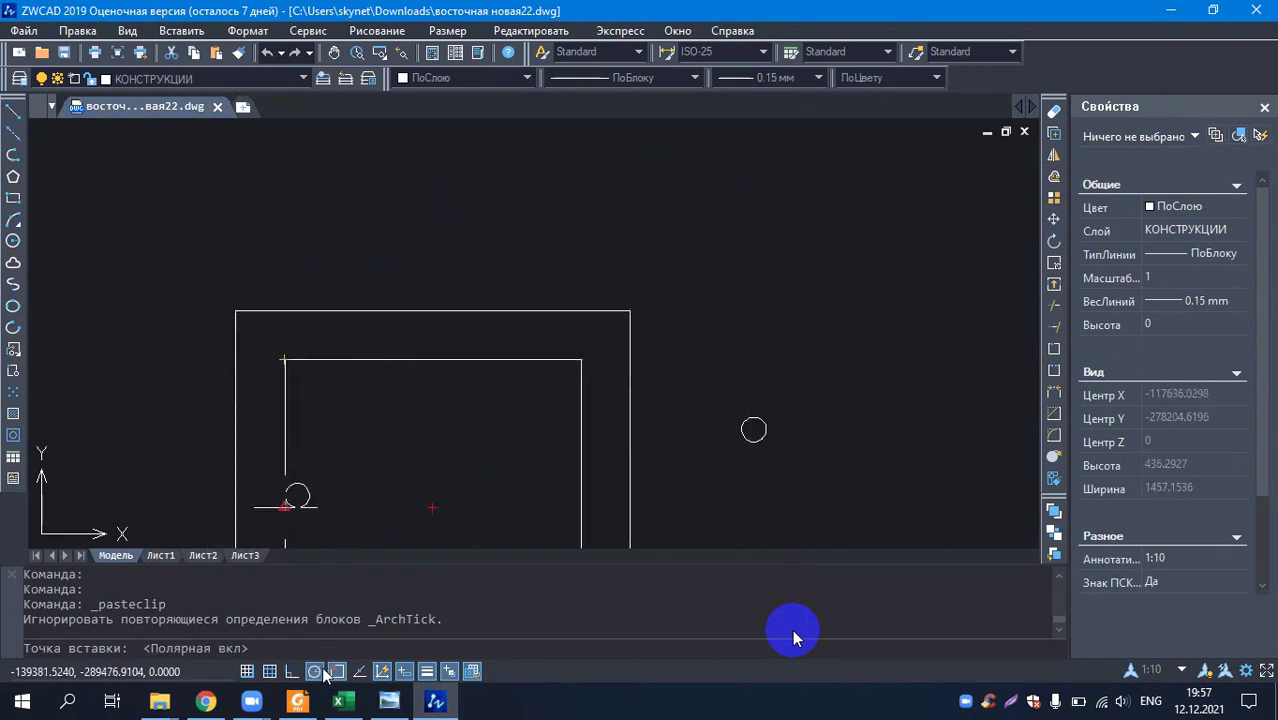
key("Escape")
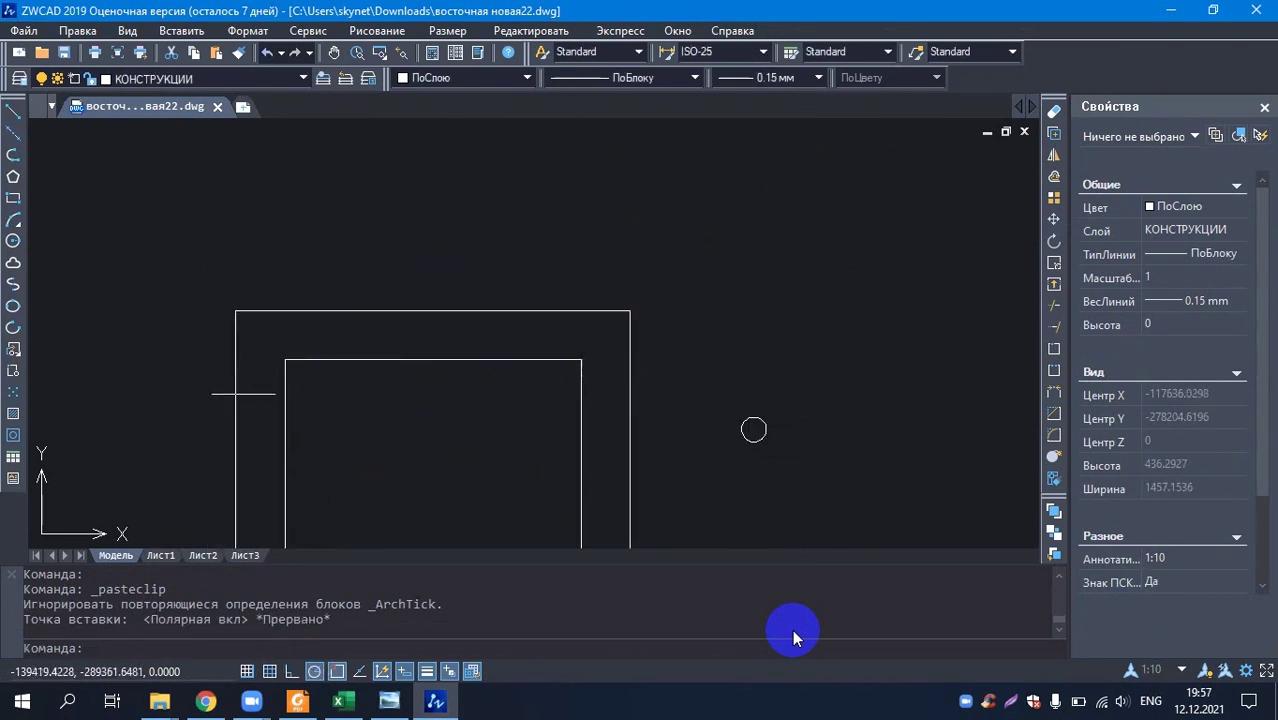
- Draw a circle with a radius of 12.5 centred on the inner square's upper-left corner
scroll(479, 214, "up", 4)
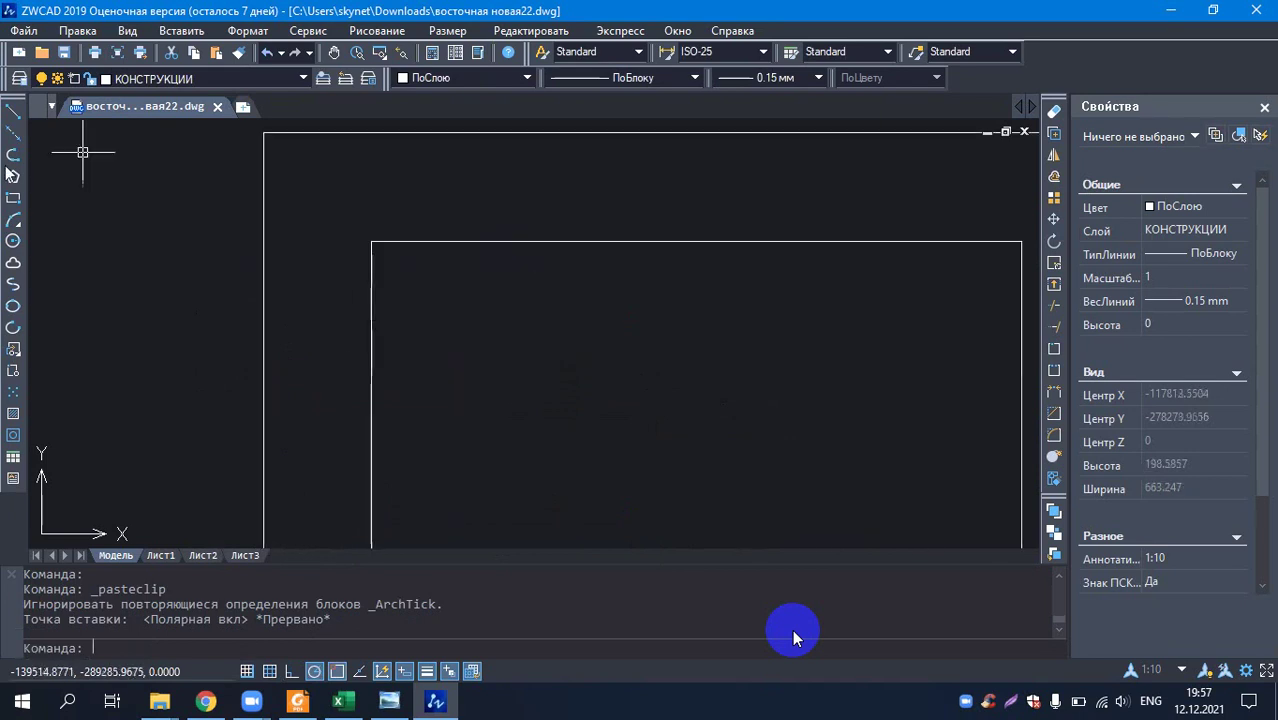
left_click(13, 240)
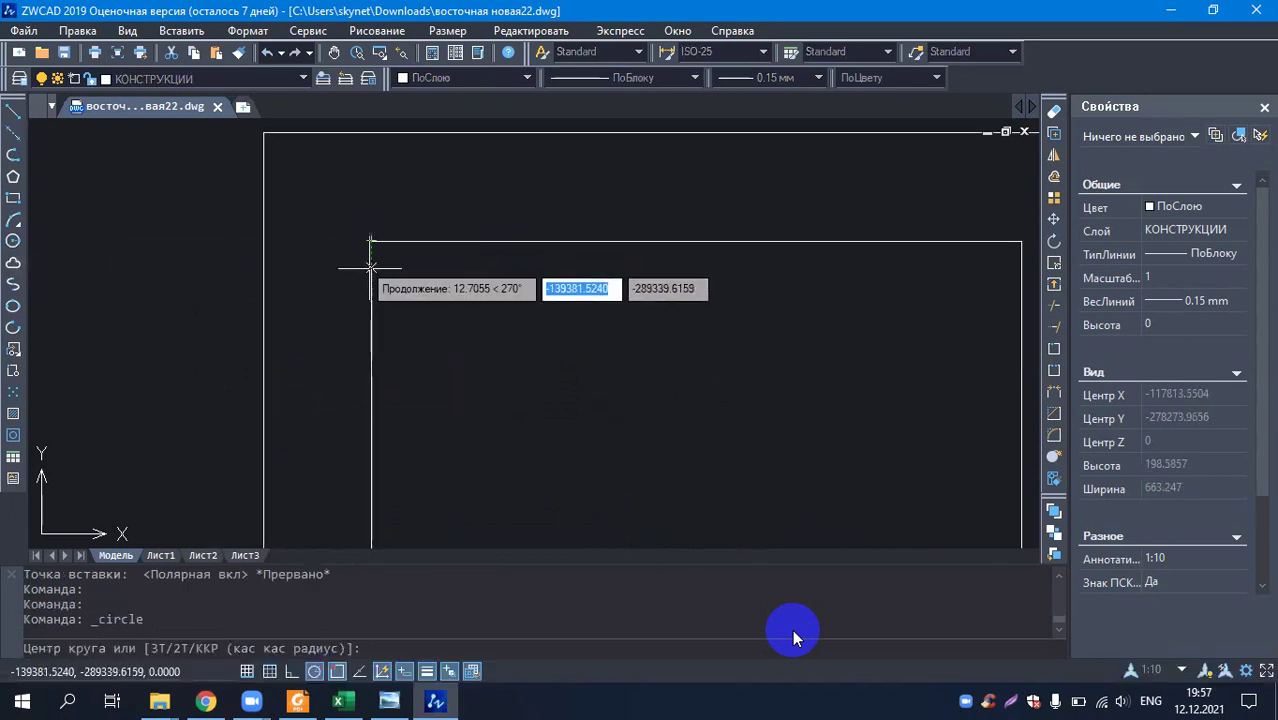
left_click(371, 241)
type("1")
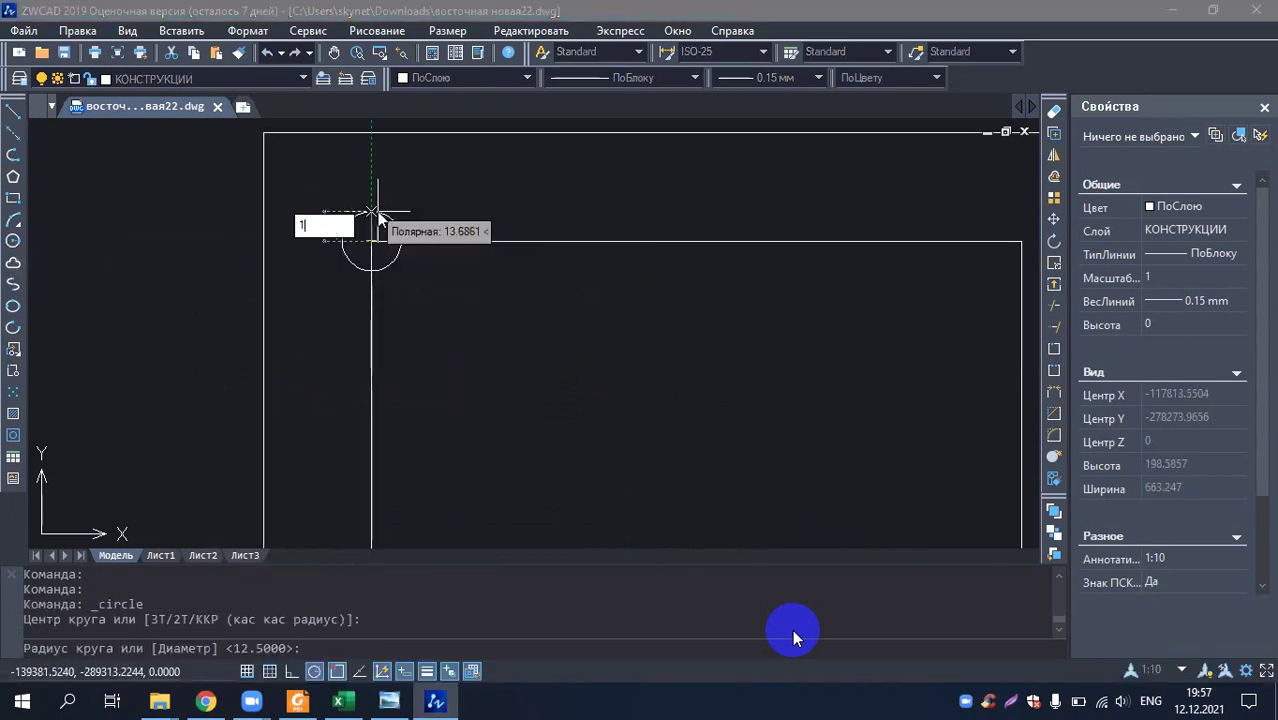
type("2.5")
key("Return")
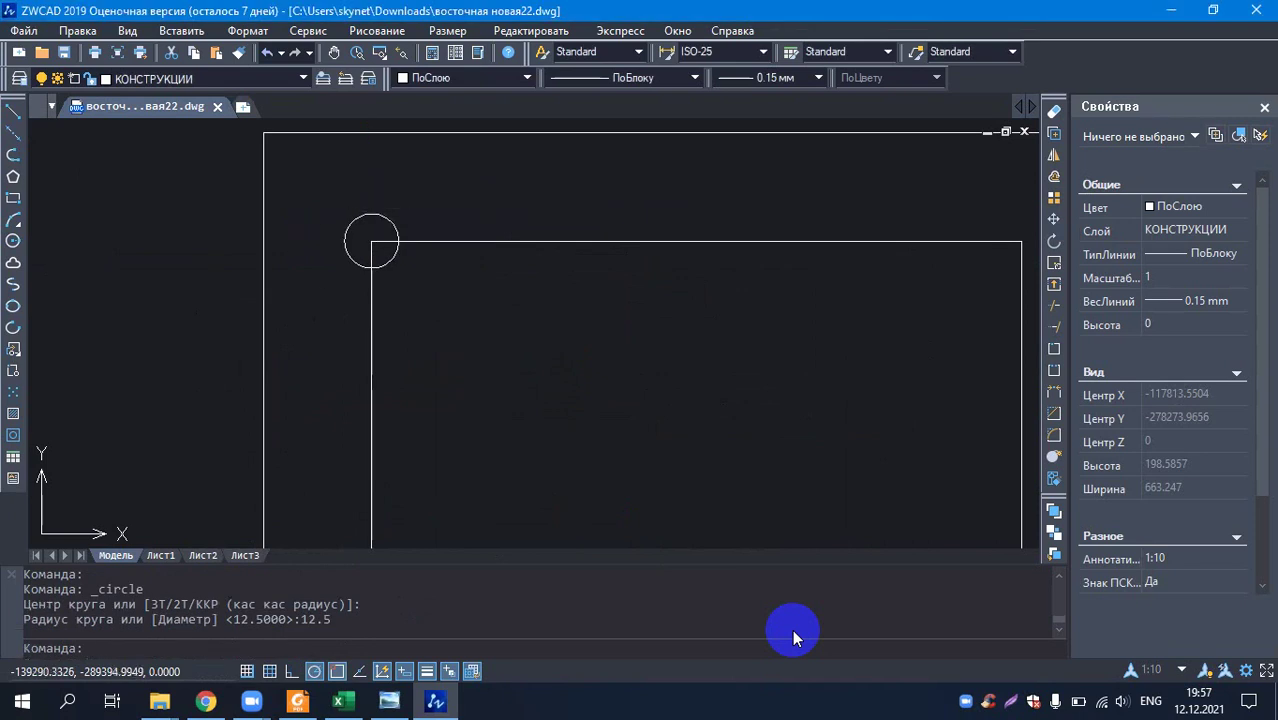
- Mirror the circle at the inner square's upper-left corner about the section's vertical centreline, keeping the original
scroll(206, 287, "down", 6)
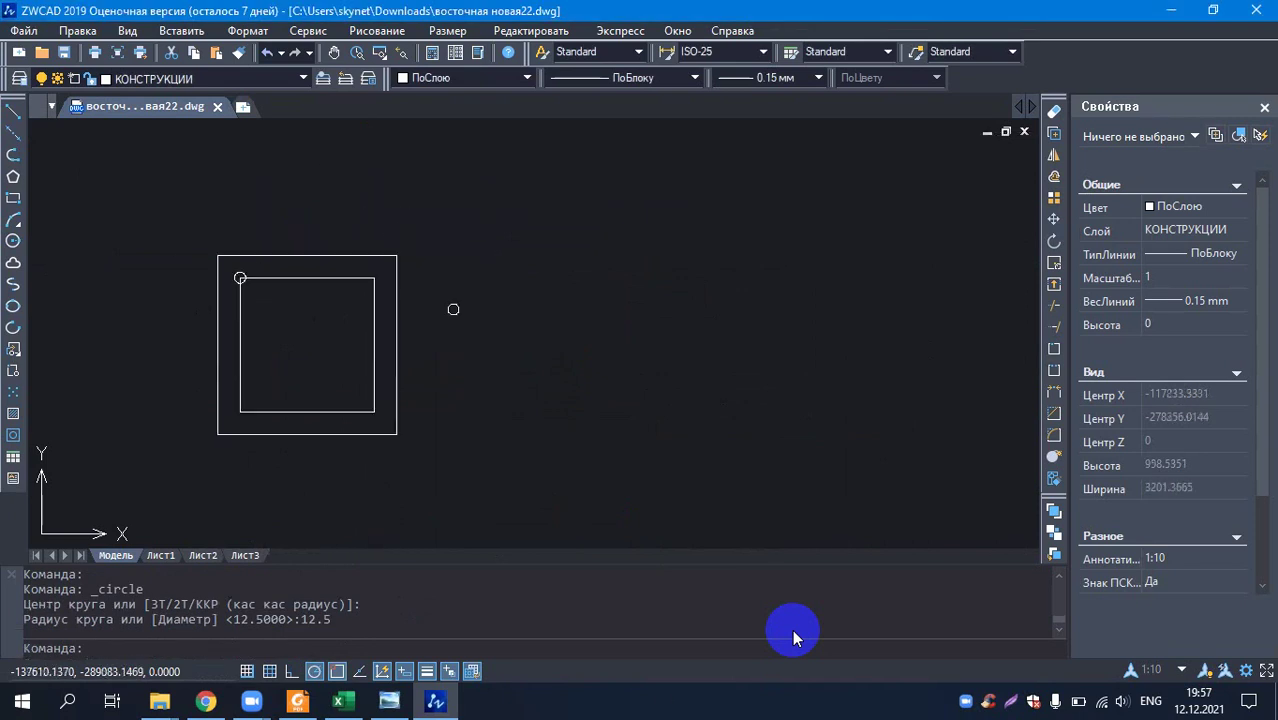
scroll(309, 283, "up", 5)
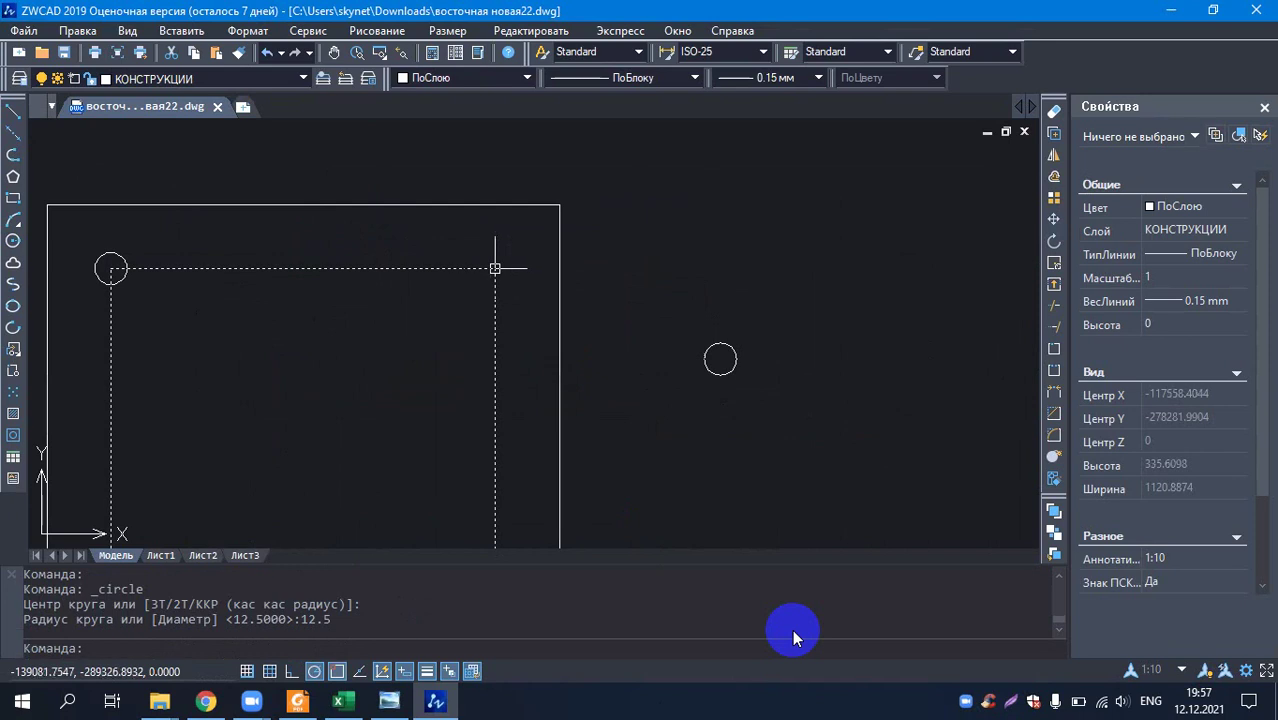
scroll(255, 305, "down", 2)
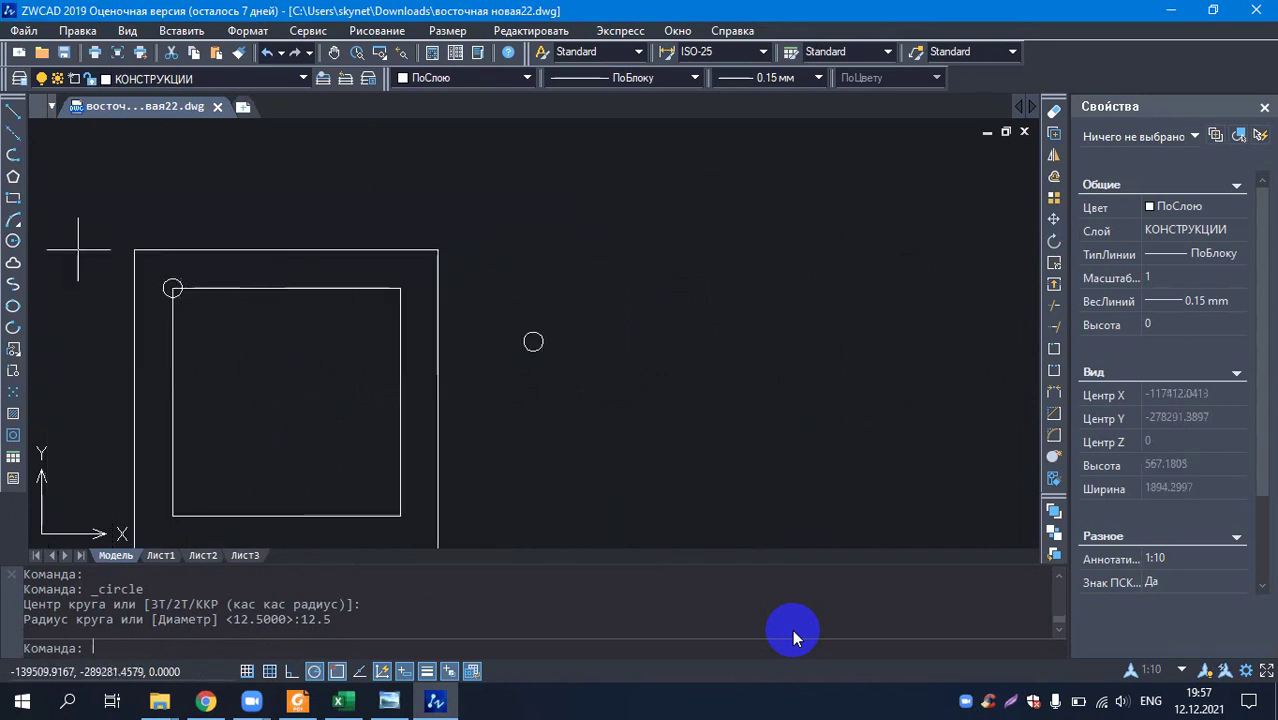
scroll(100, 360, "up", 2)
left_click(183, 201)
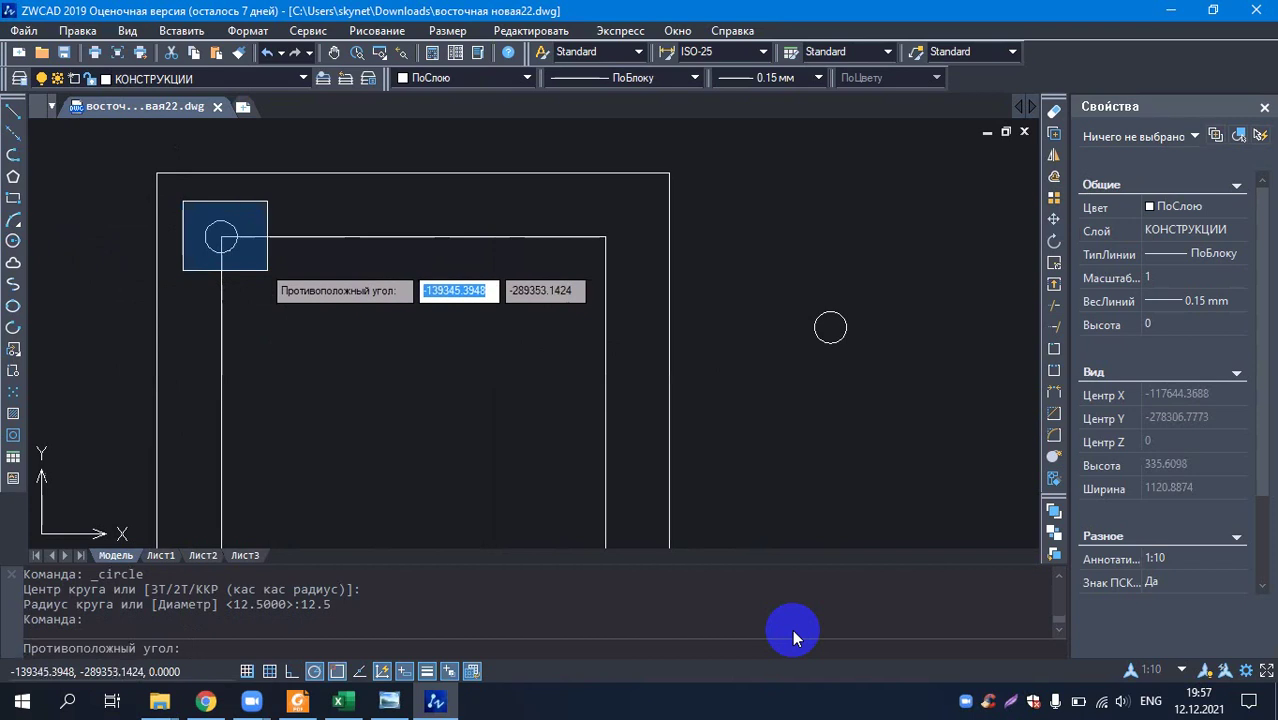
left_click(267, 270)
right_click(335, 277)
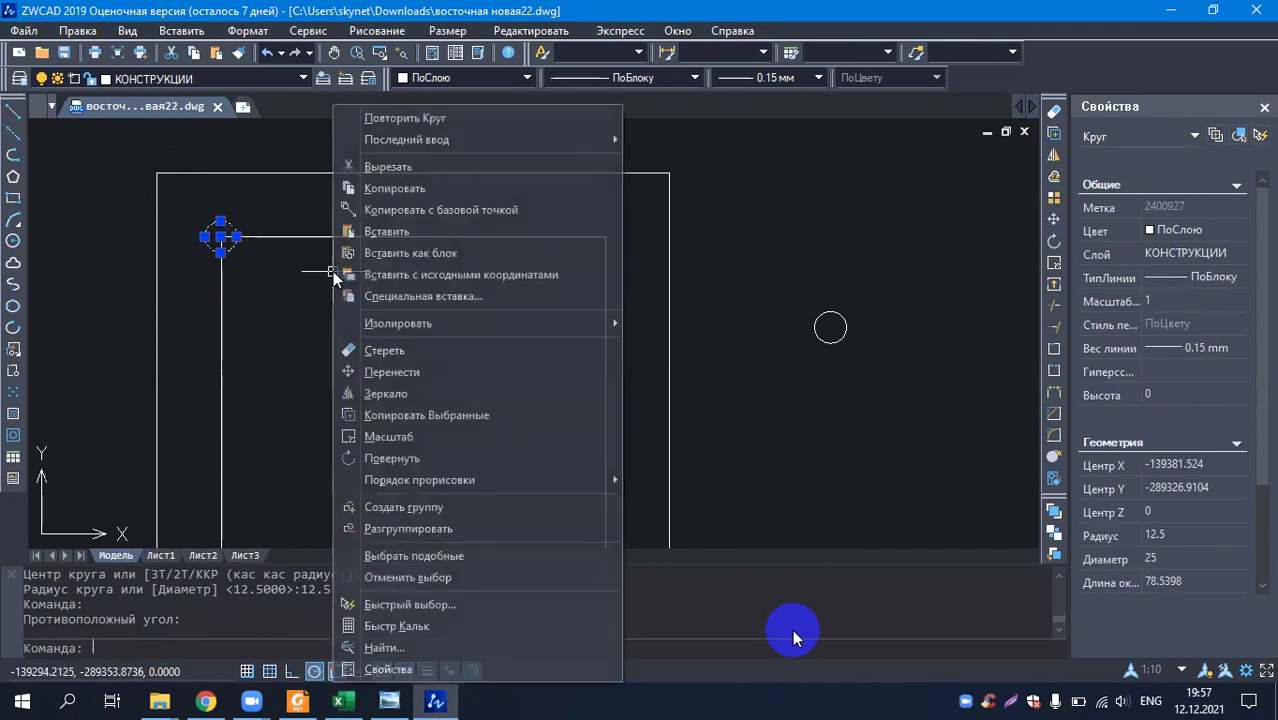
left_click(519, 394)
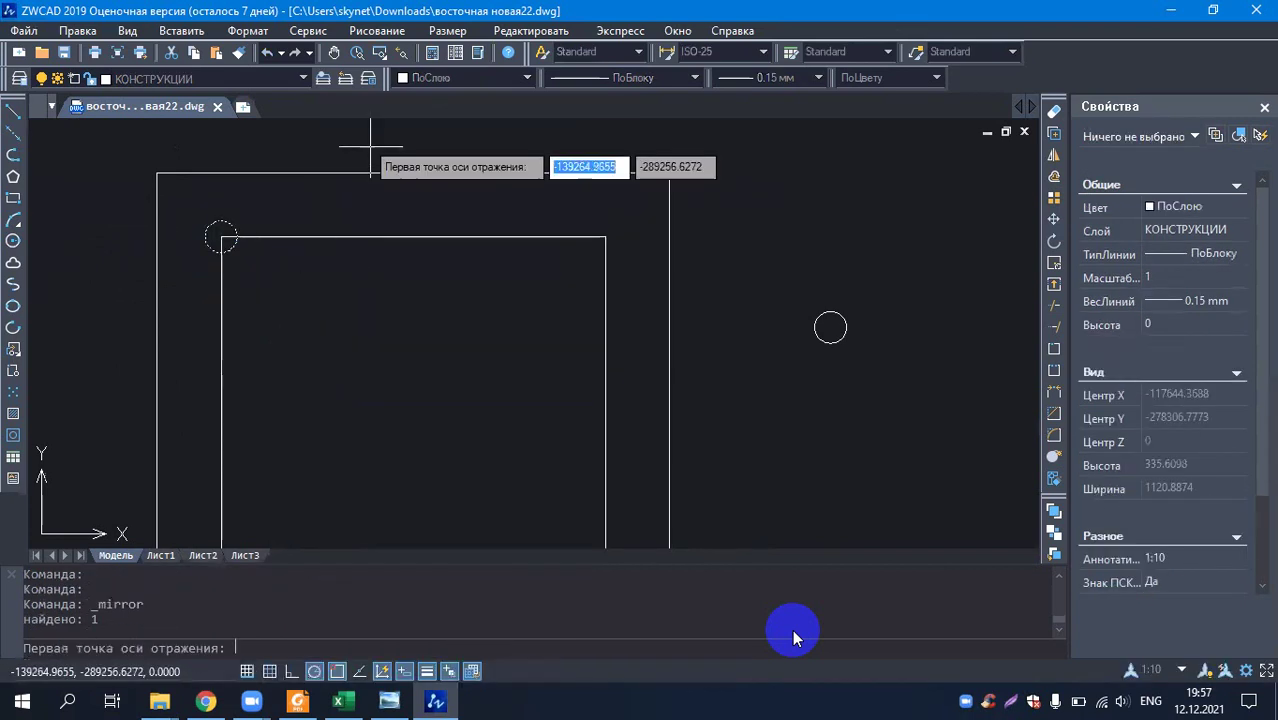
left_click(413, 175)
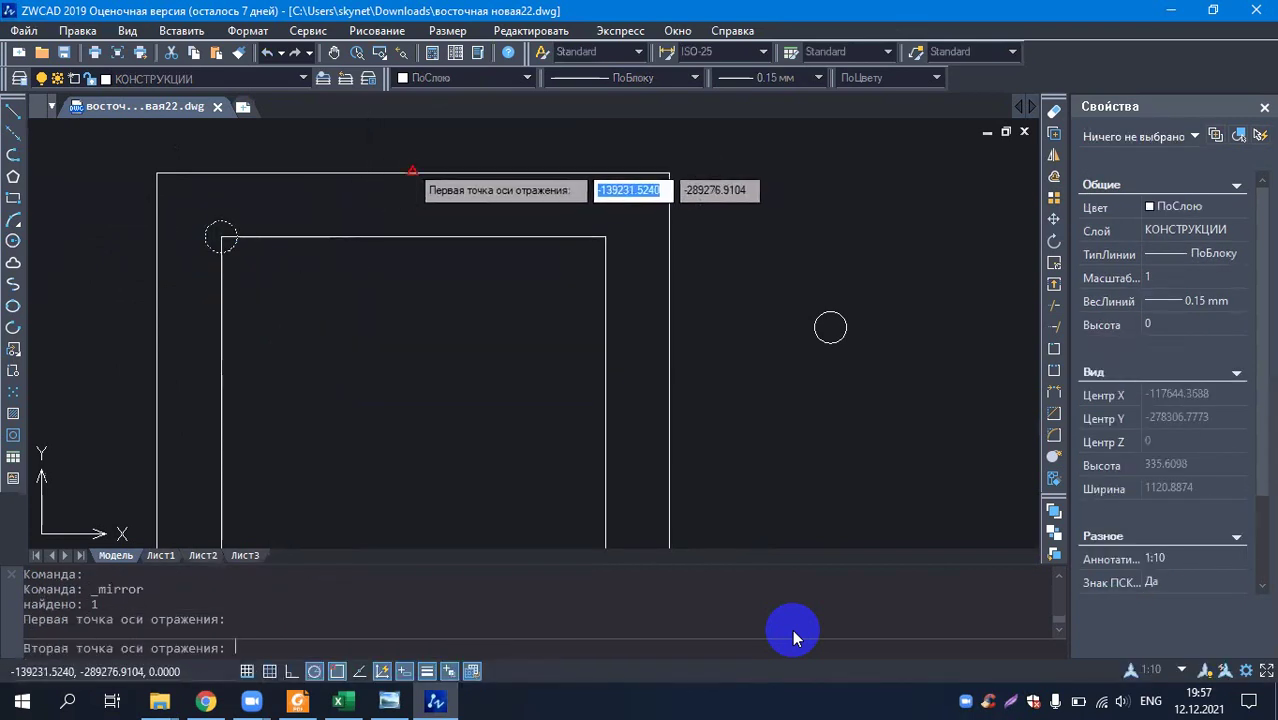
left_click(412, 400)
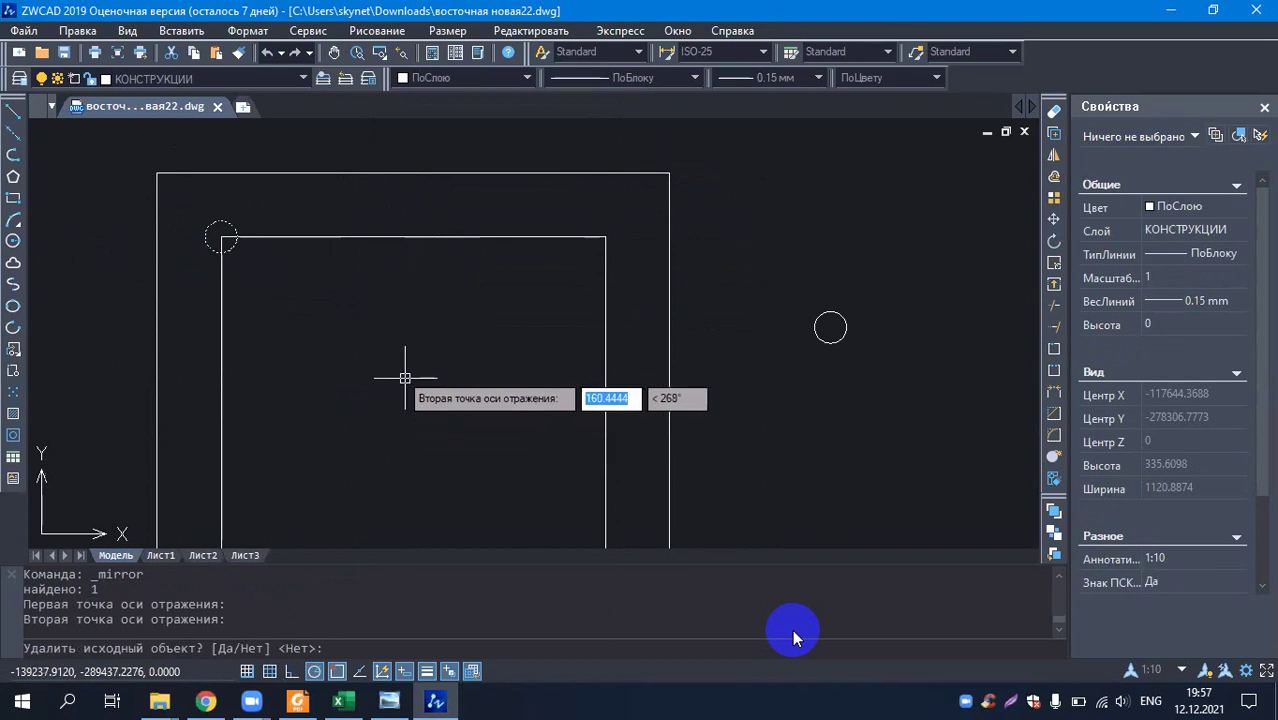
key("Return")
key("Return")
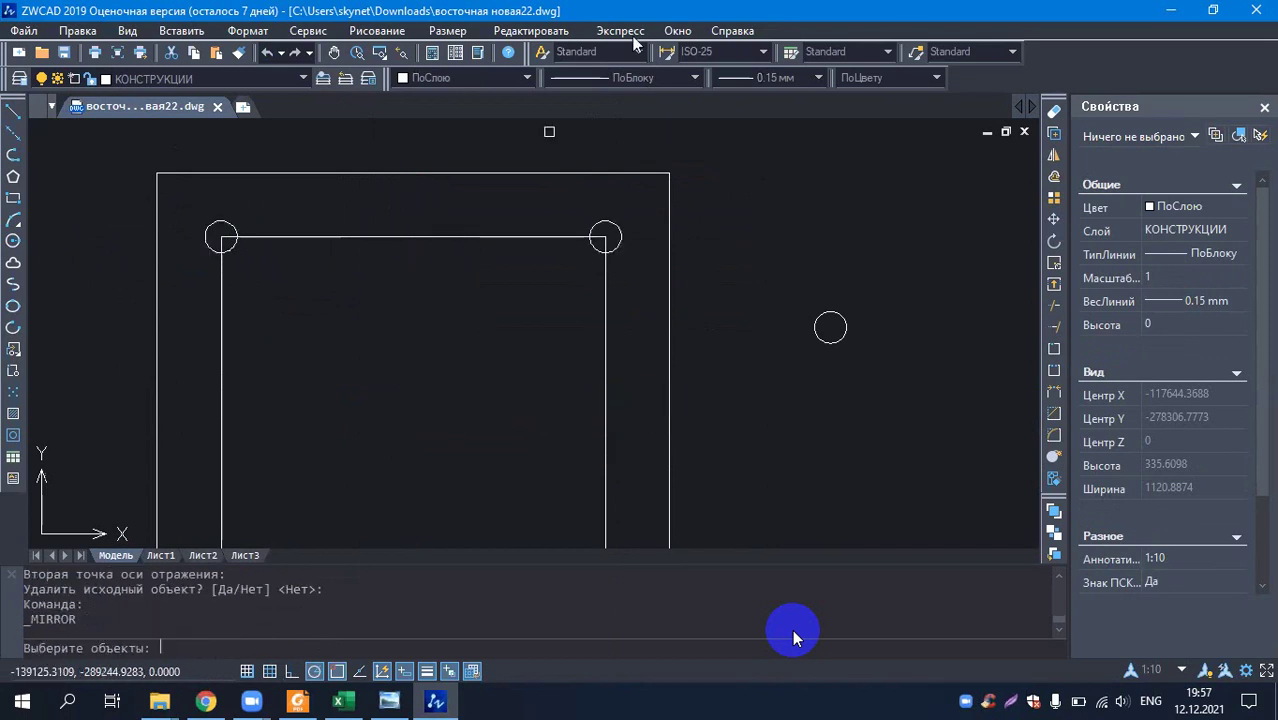
scroll(549, 131, "down", 1)
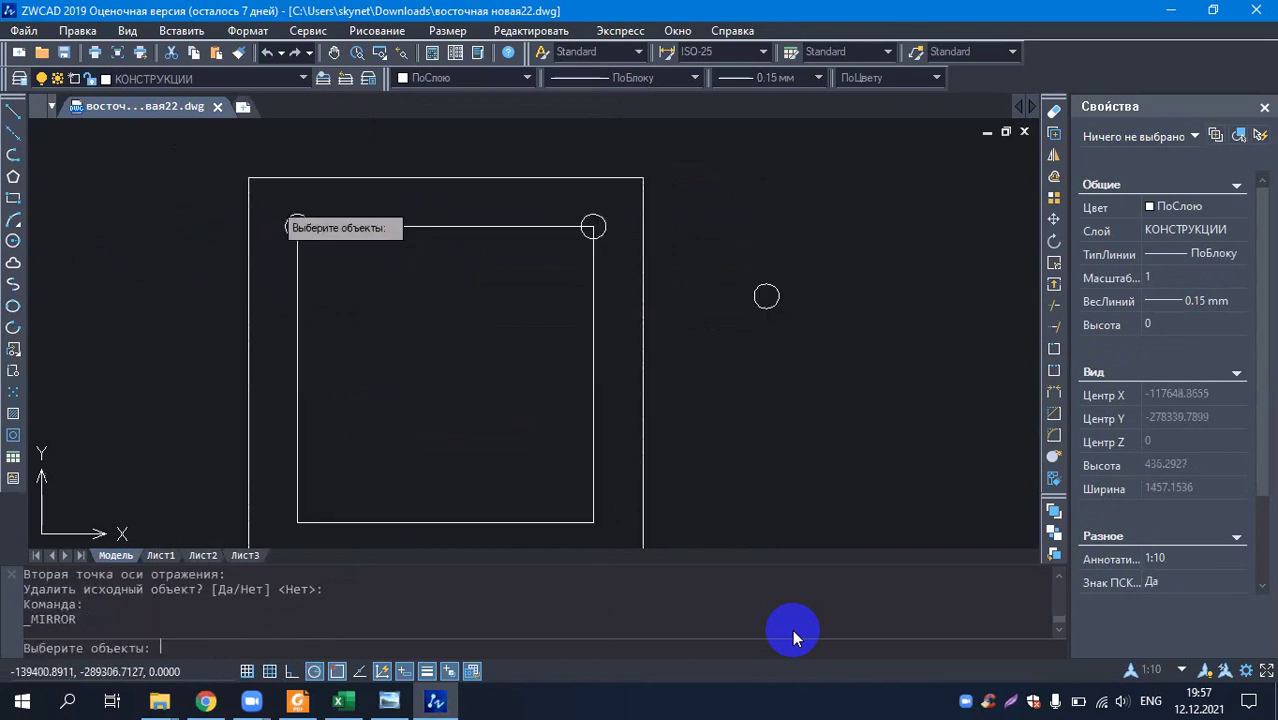
key("Escape")
- Select both upper corner circles and mirror them about the section's horizontal centreline, keeping the originals
left_click(278, 202)
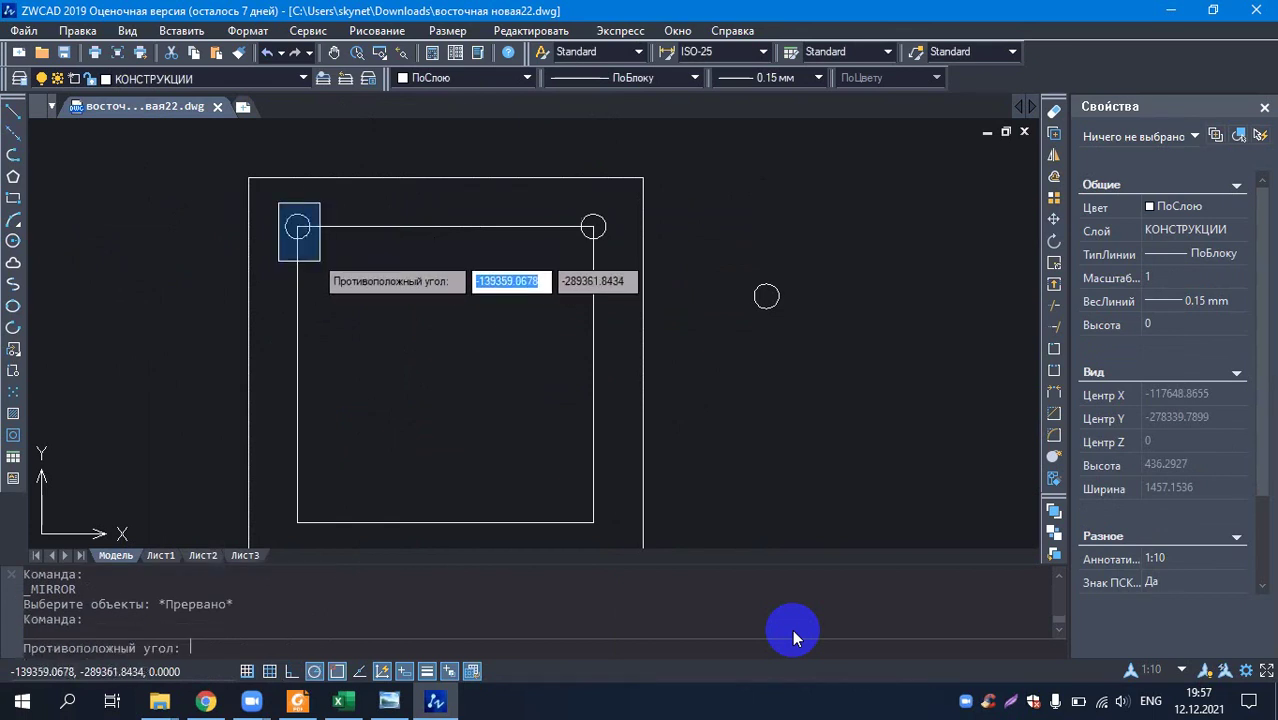
left_click(320, 262)
left_click(562, 198)
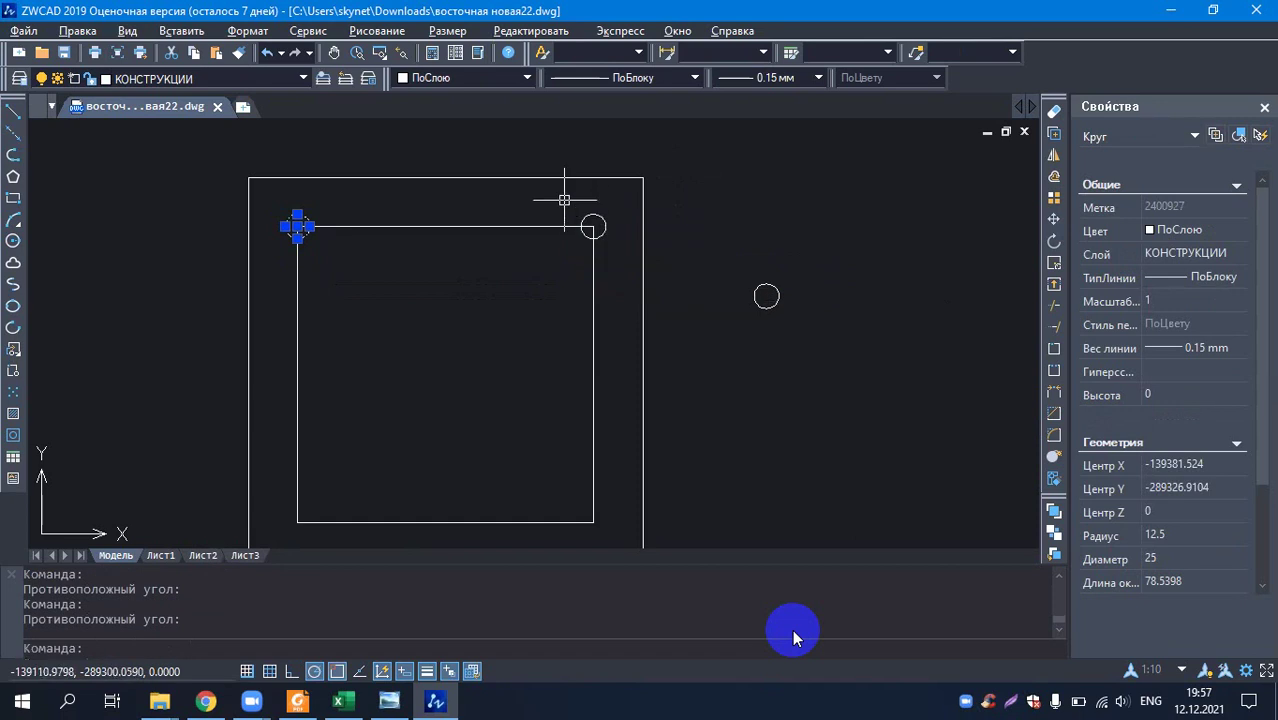
left_click(604, 250)
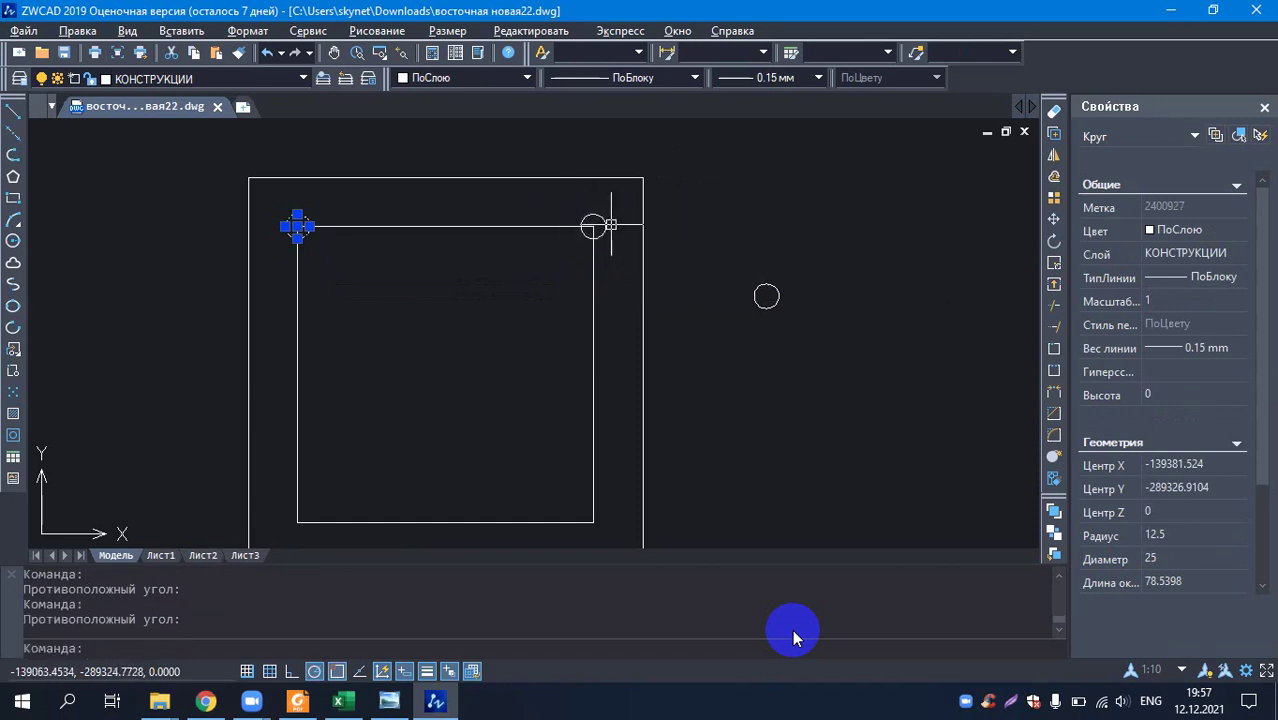
left_click(600, 219)
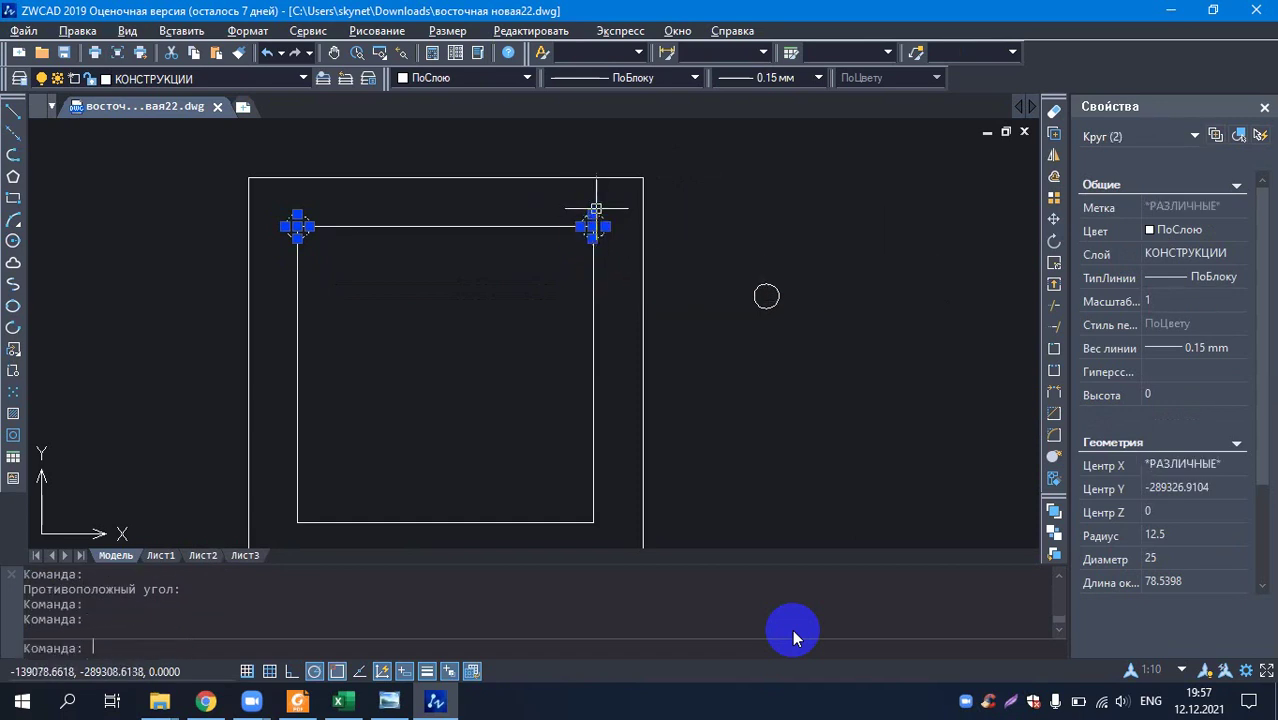
right_click(376, 307)
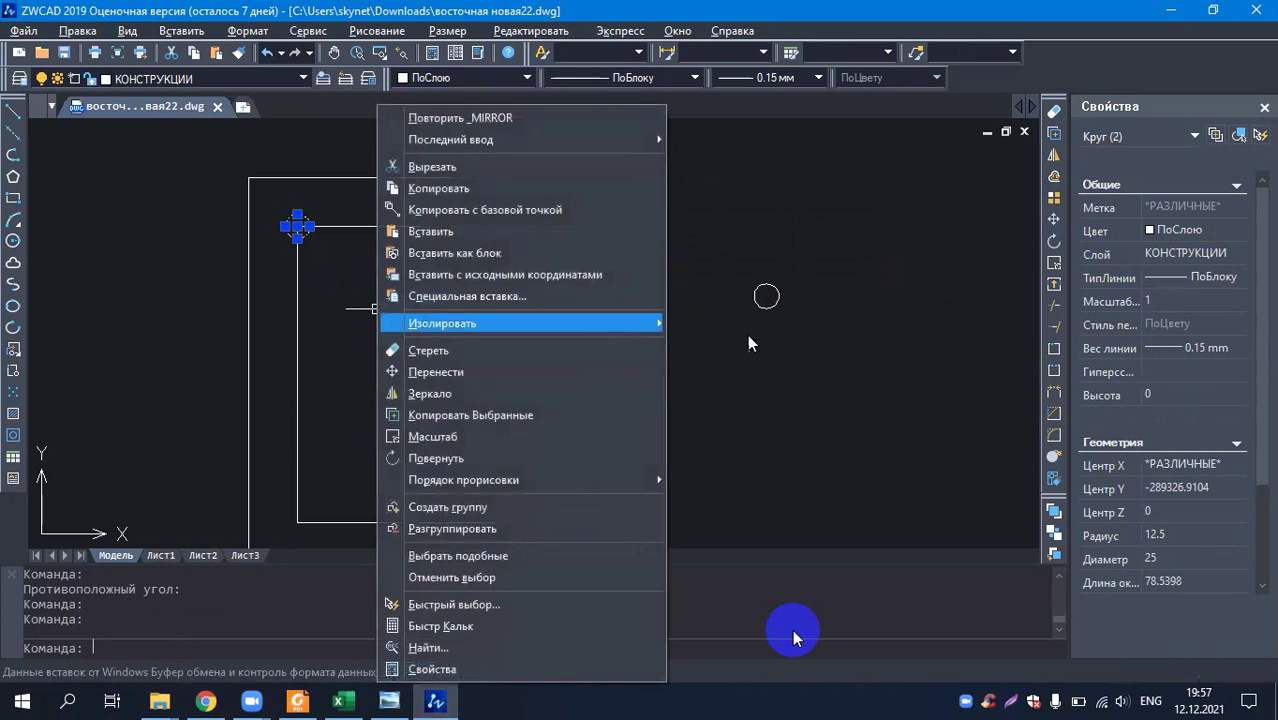
left_click(498, 393)
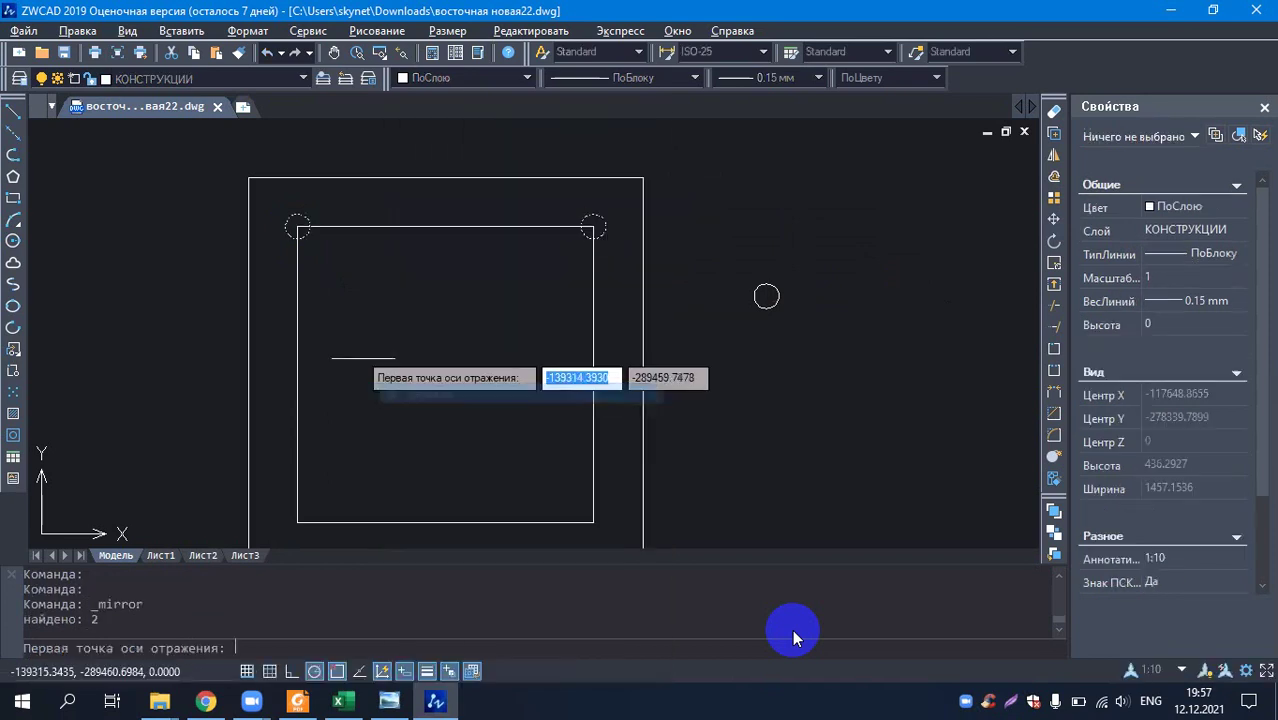
left_click(297, 375)
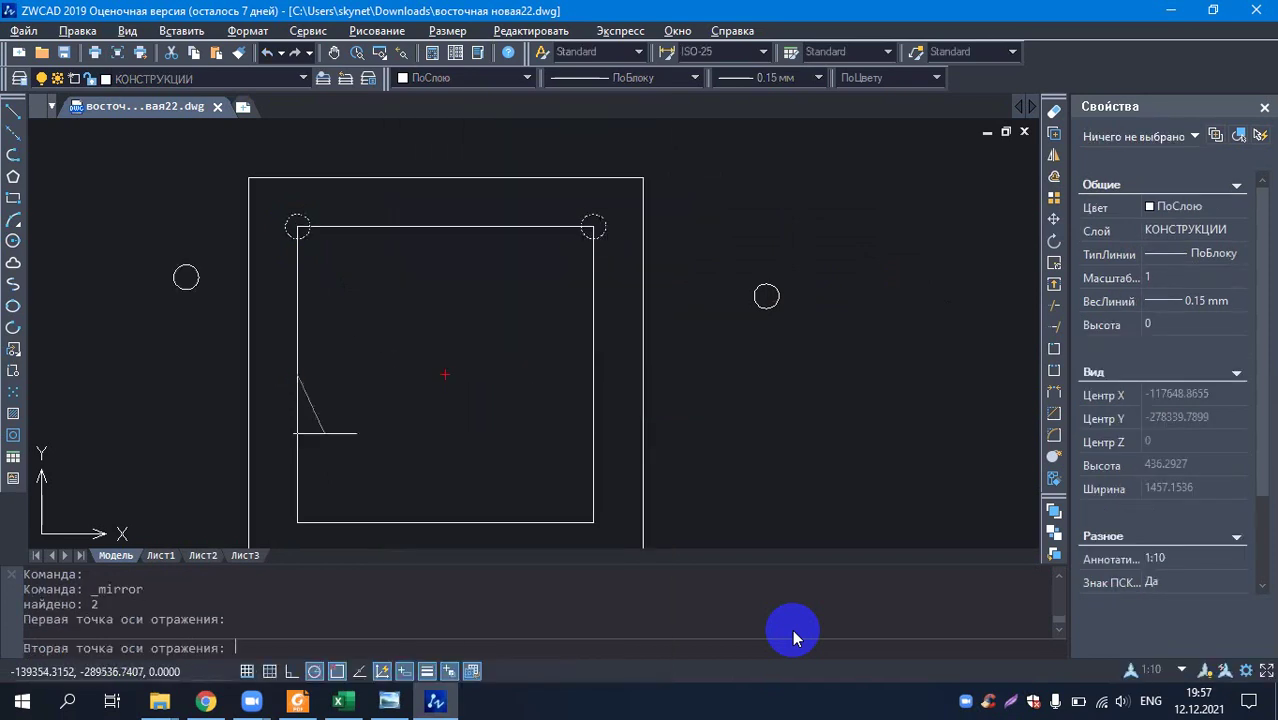
left_click(800, 360)
key("Return")
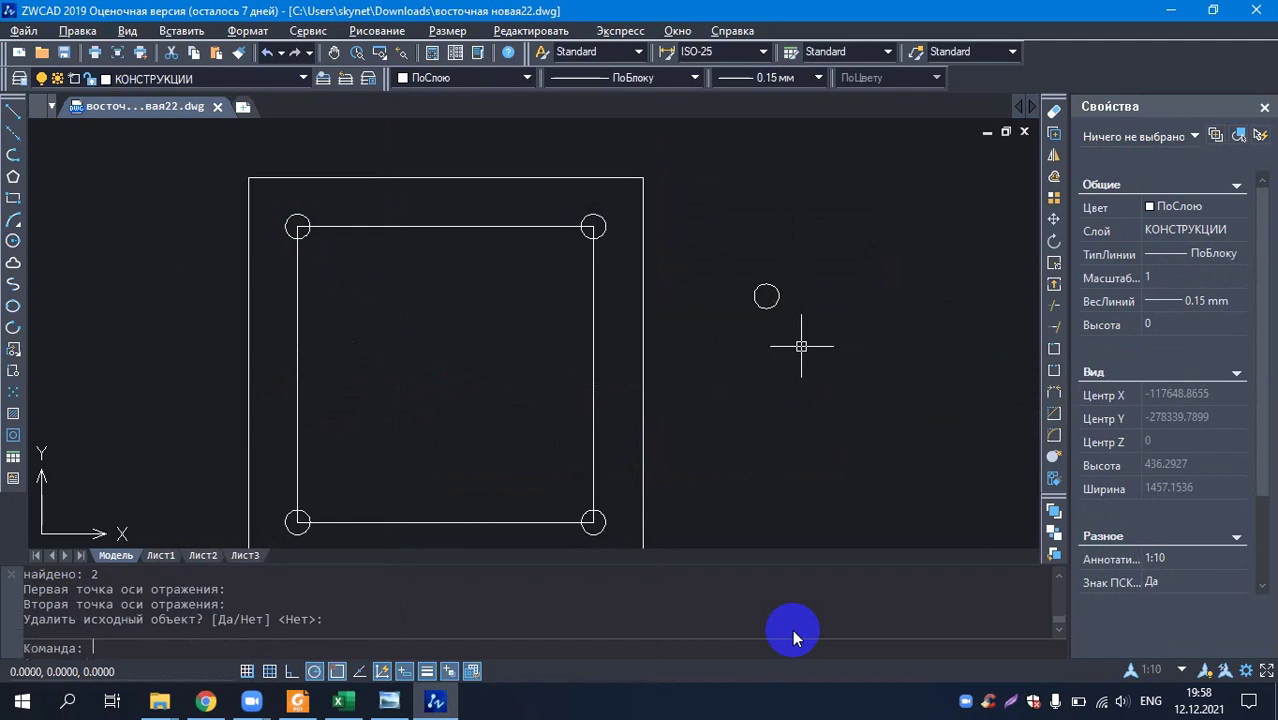
- Cut the separate circle beside the squares out of the drawing and save the file
scroll(600, 340, "down", 4)
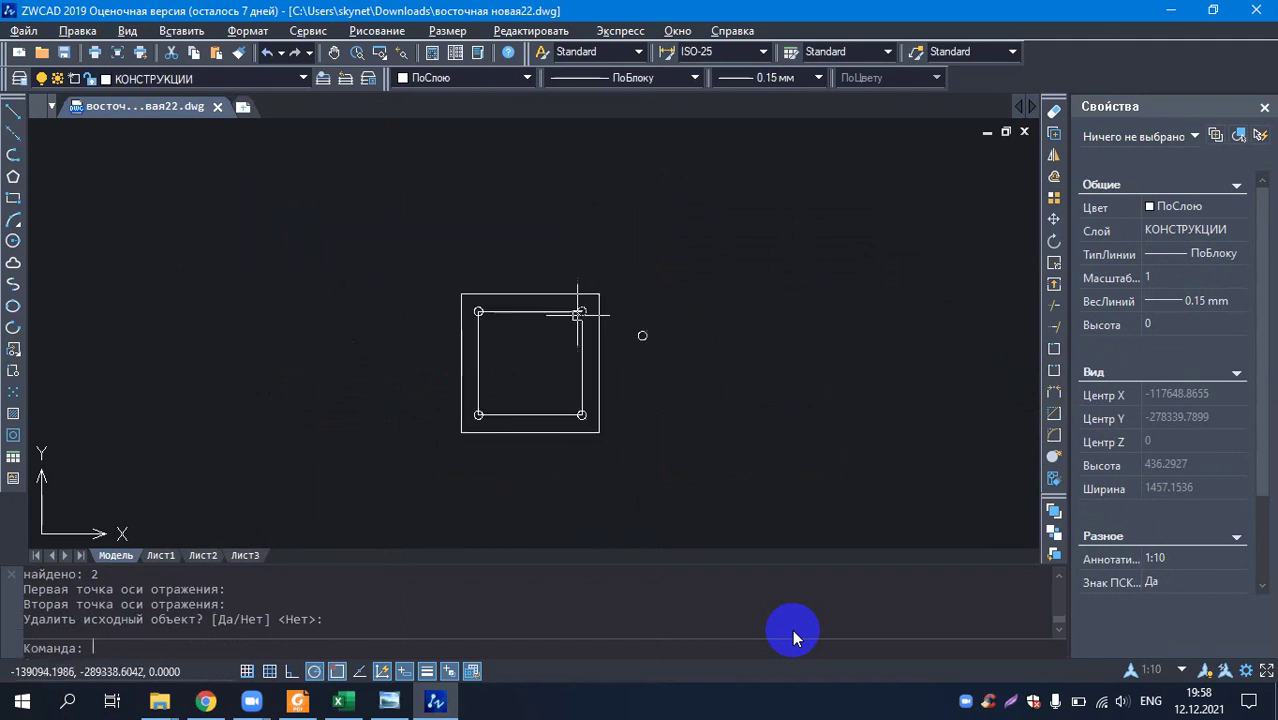
scroll(594, 420, "up", 3)
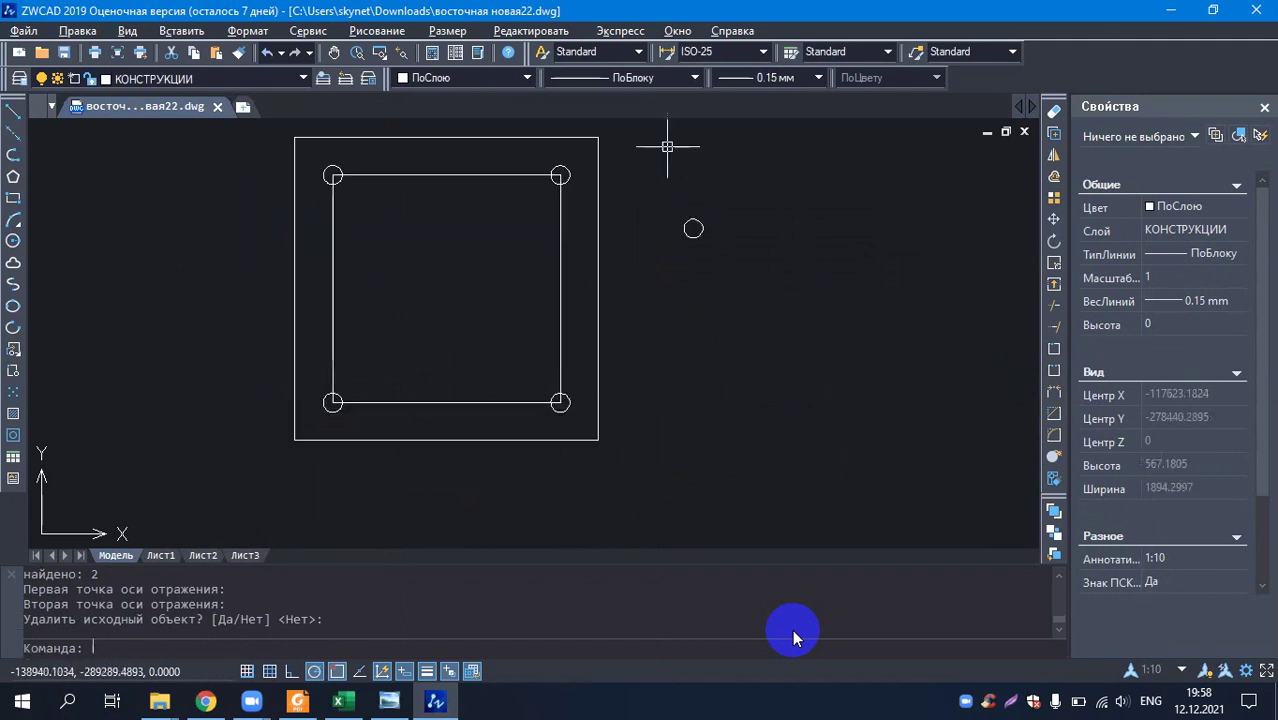
left_click(661, 175)
left_click(750, 272)
right_click(750, 266)
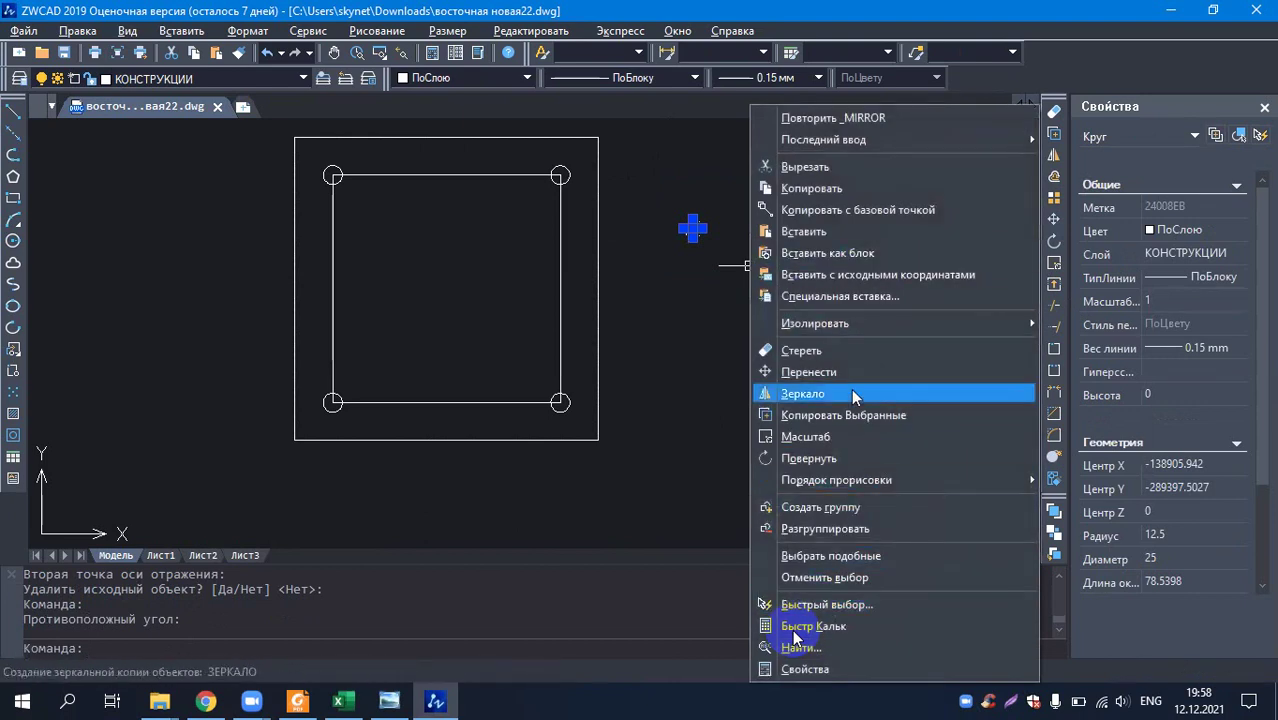
left_click(827, 169)
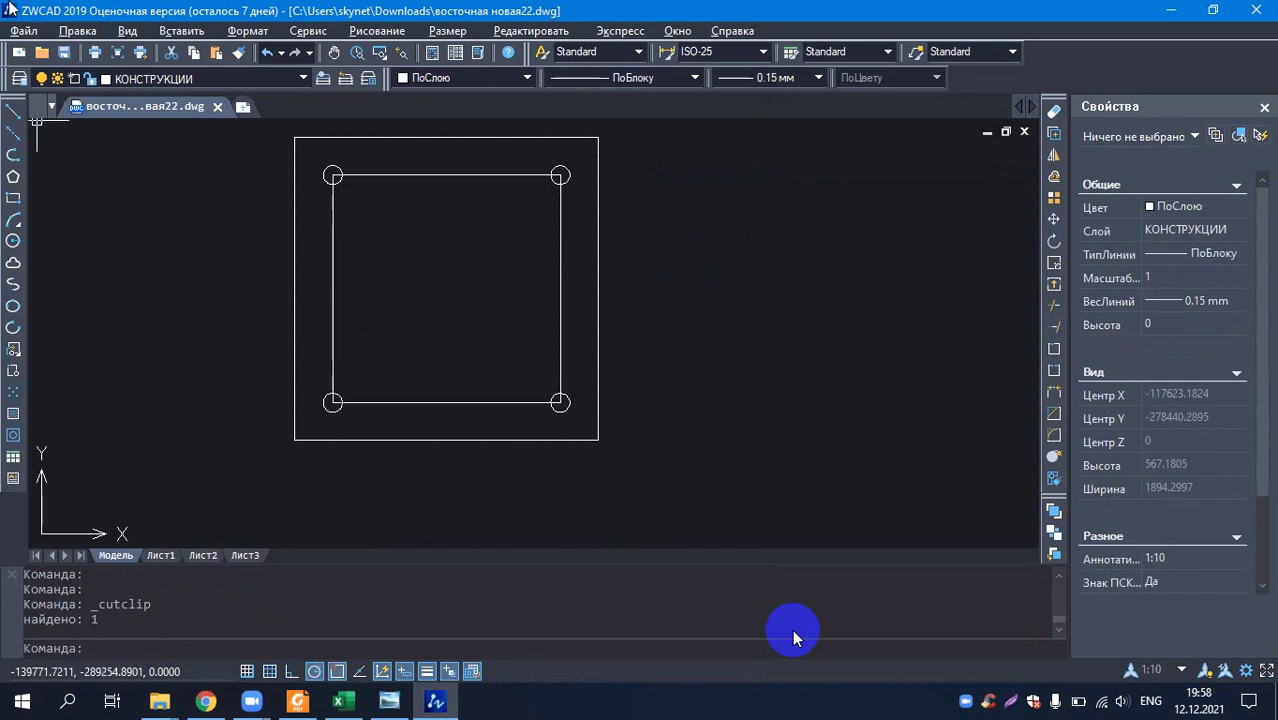
left_click(64, 53)
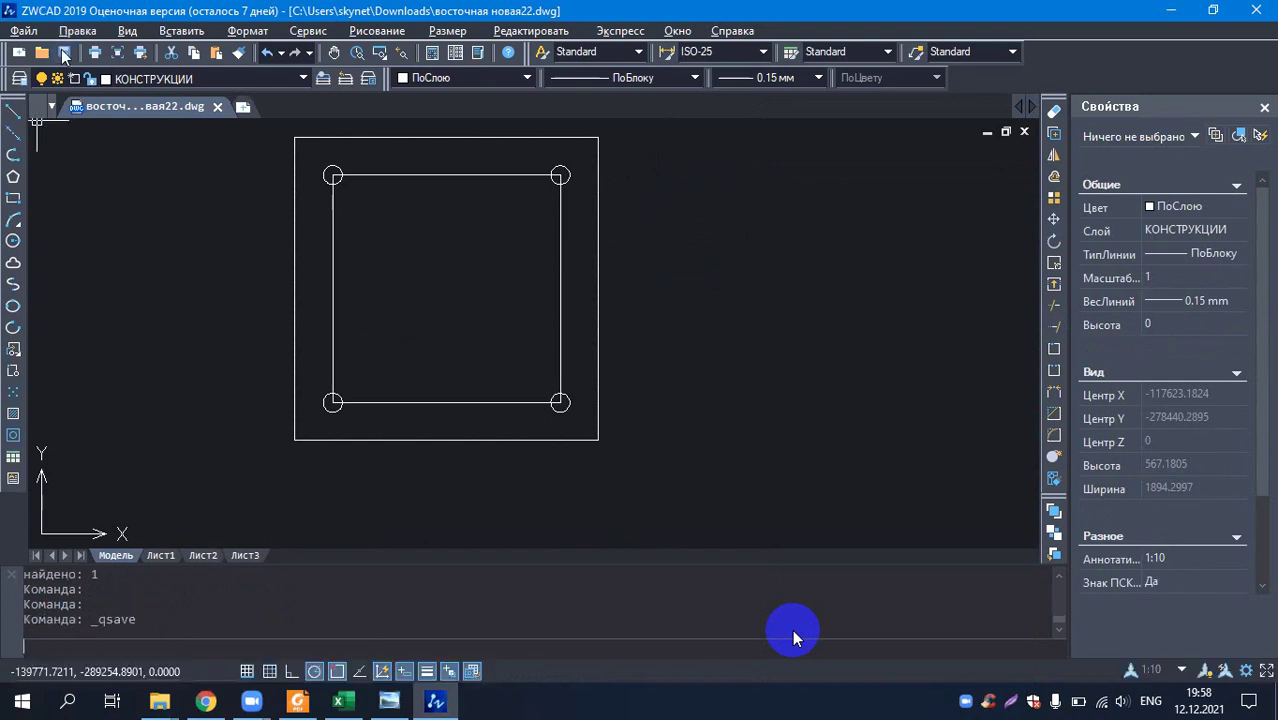
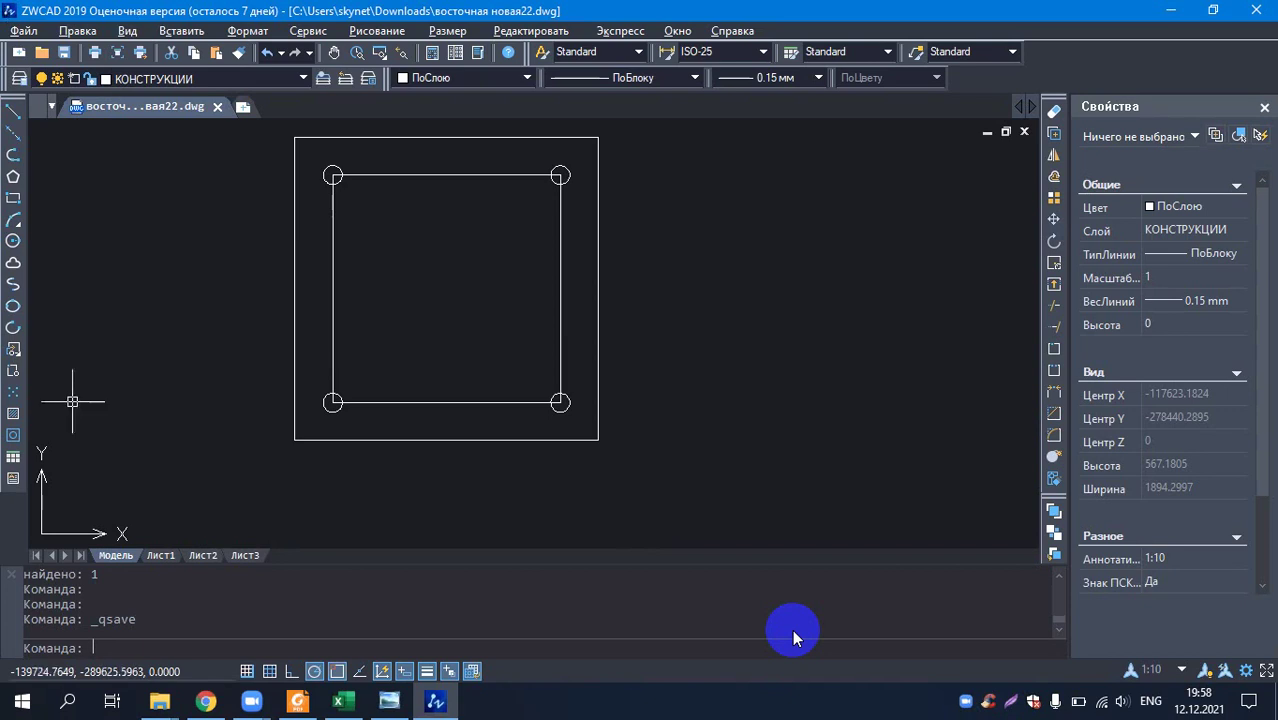
- Check the rebar comparison table in Excel against the section and return to ZWCAD
scroll(294, 296, "down", 4)
scroll(351, 279, "up", 4)
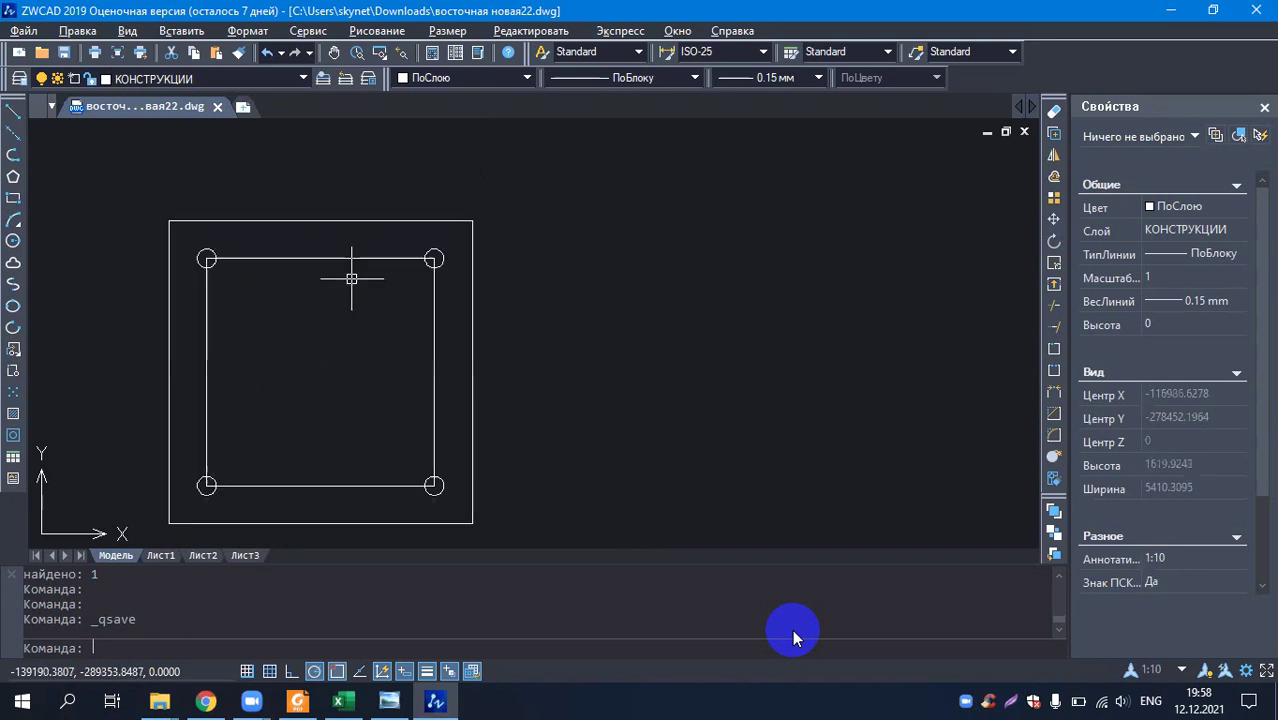
scroll(351, 279, "down", 4)
scroll(345, 228, "up", 3)
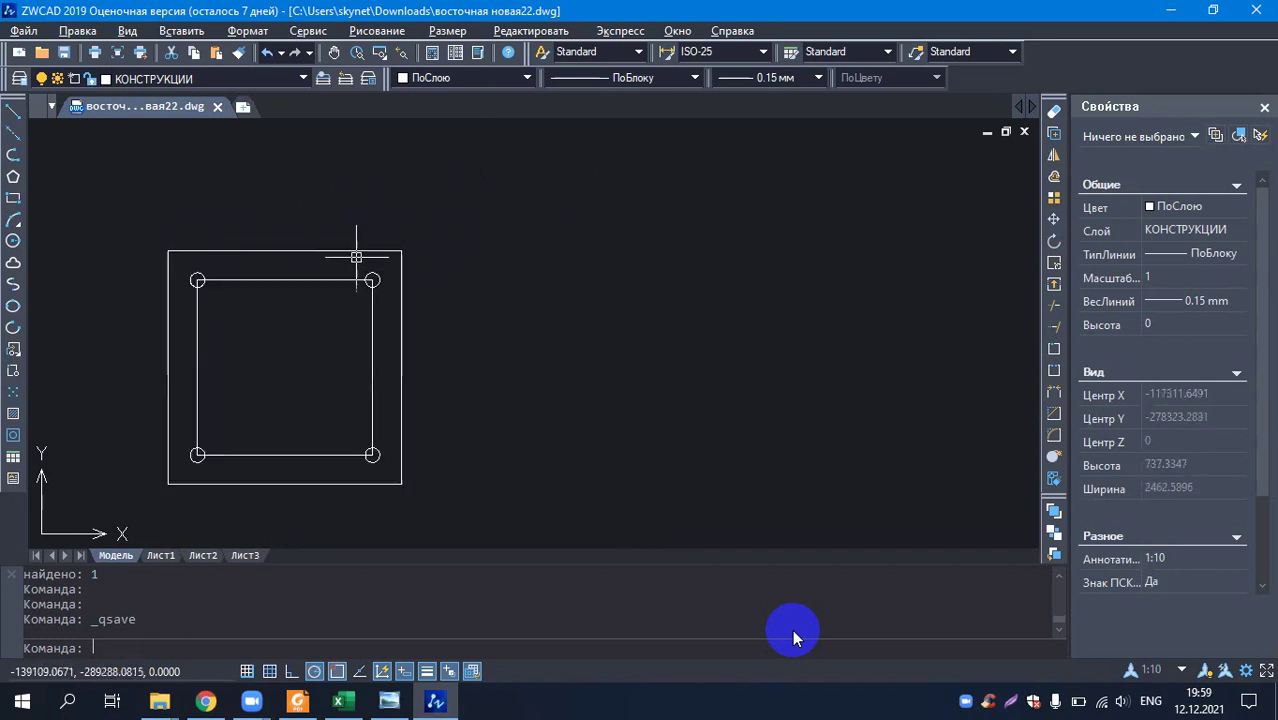
left_click(341, 702)
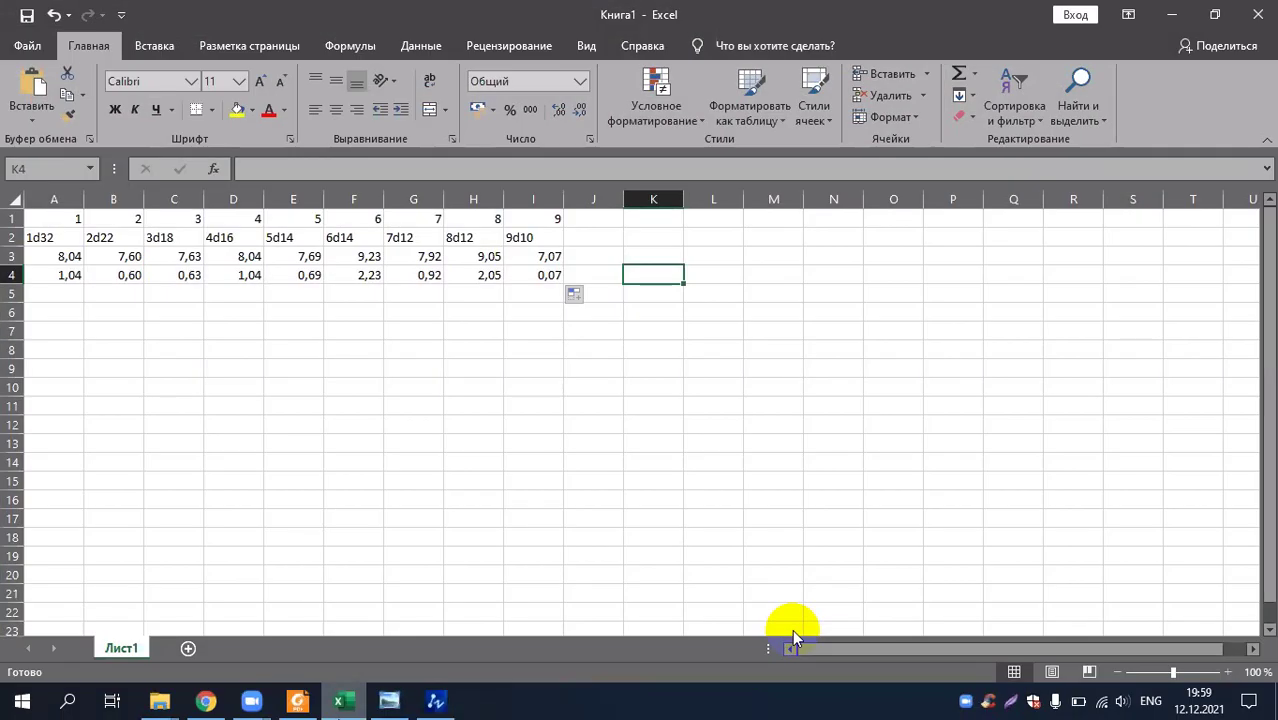
key("alt+Tab")
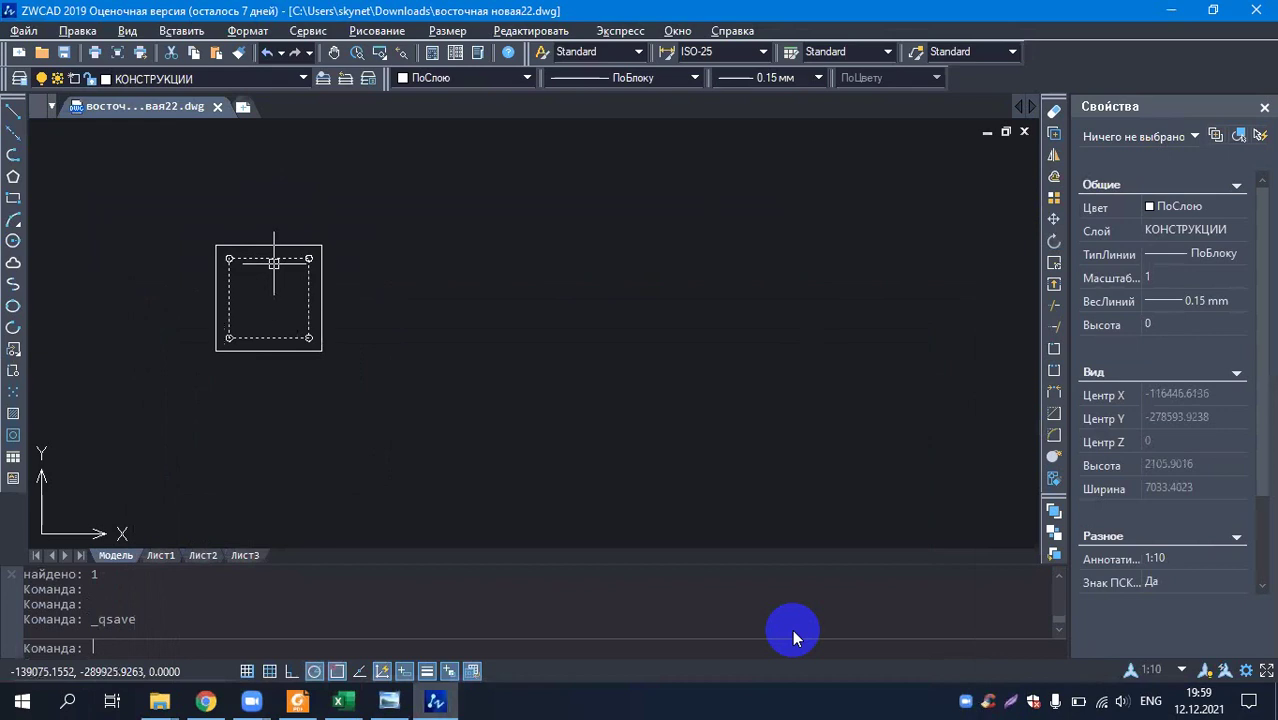
- Copy the whole section with its four corner bars and paste the copy to its right, level with the original
left_click(180, 210)
left_click(533, 432)
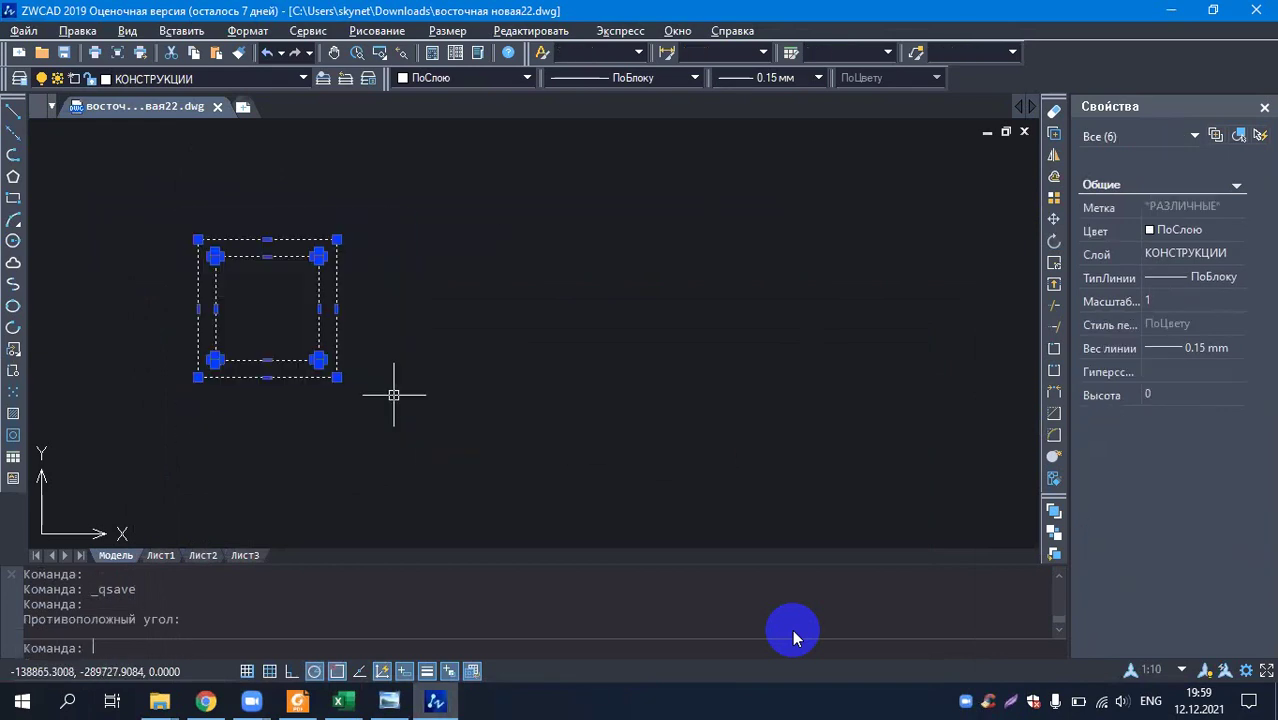
right_click(393, 395)
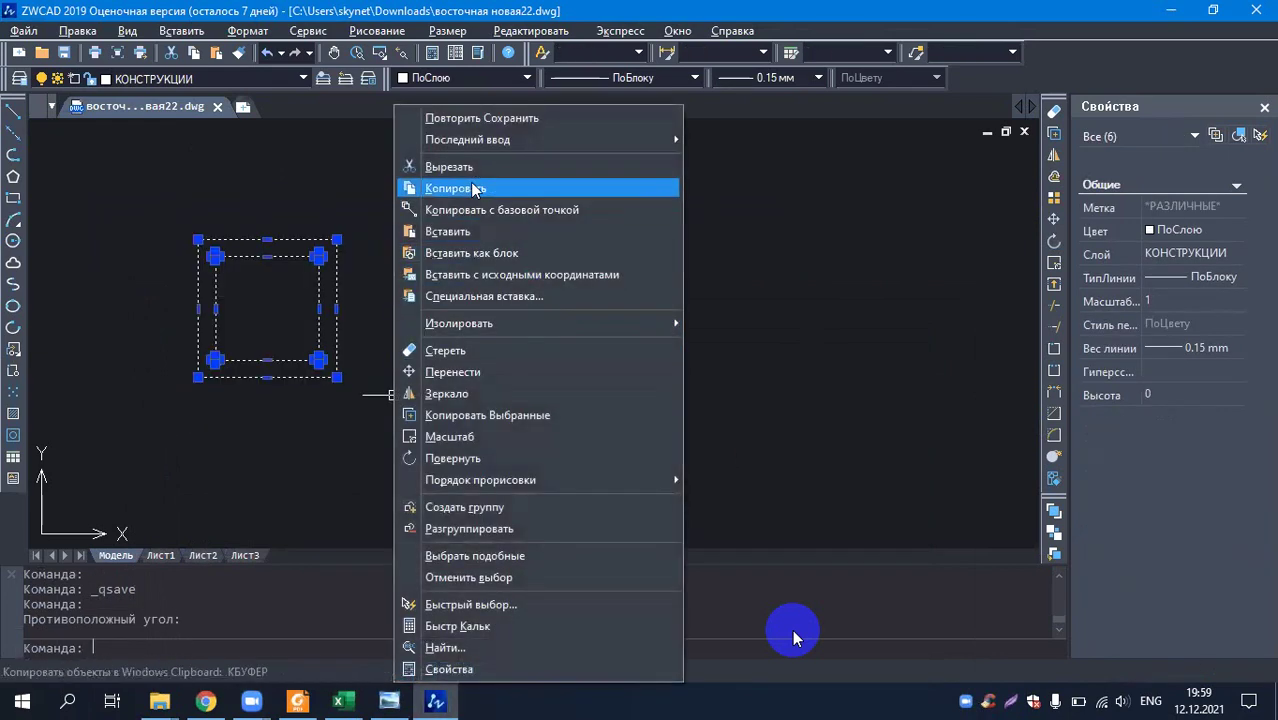
left_click(472, 190)
right_click(496, 325)
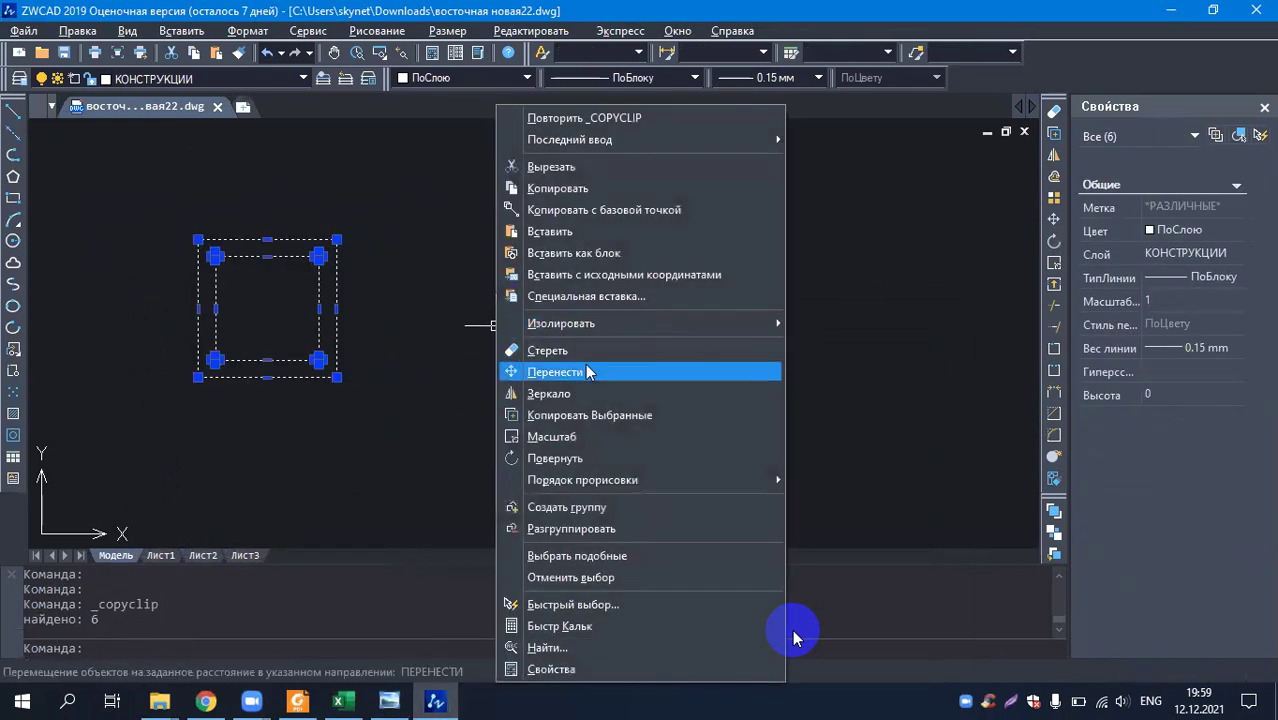
left_click(590, 236)
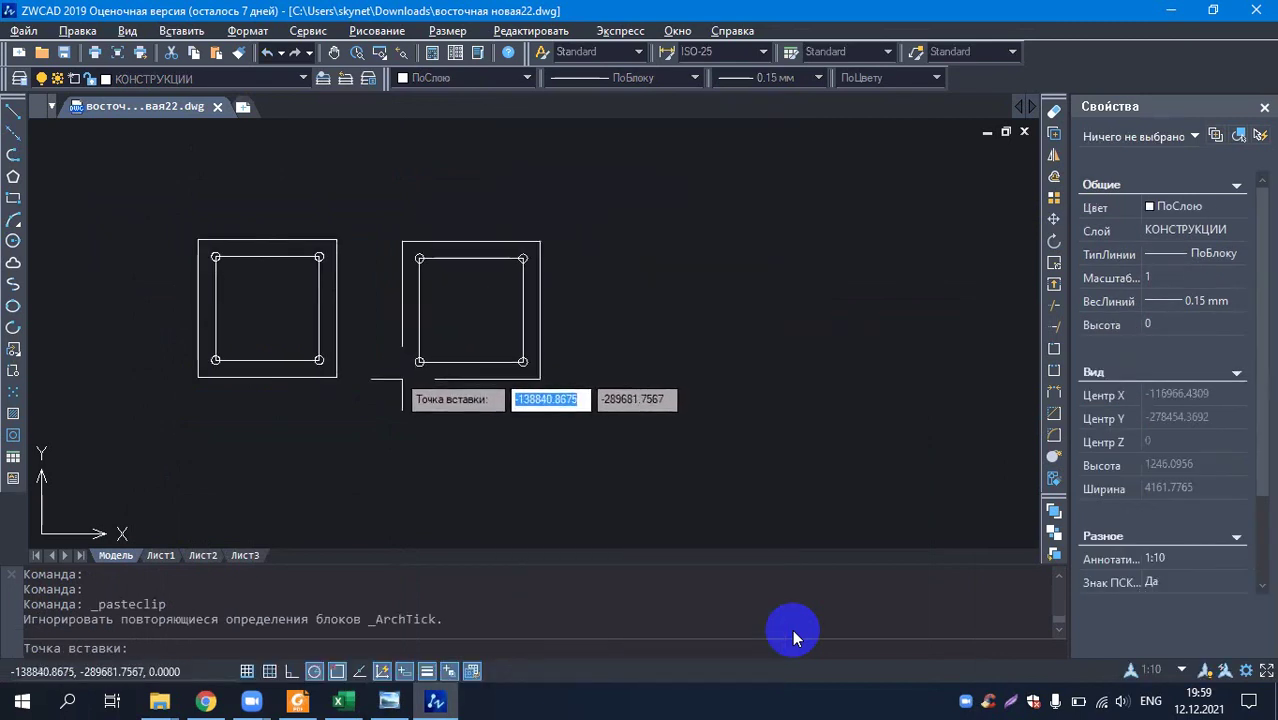
left_click(402, 380)
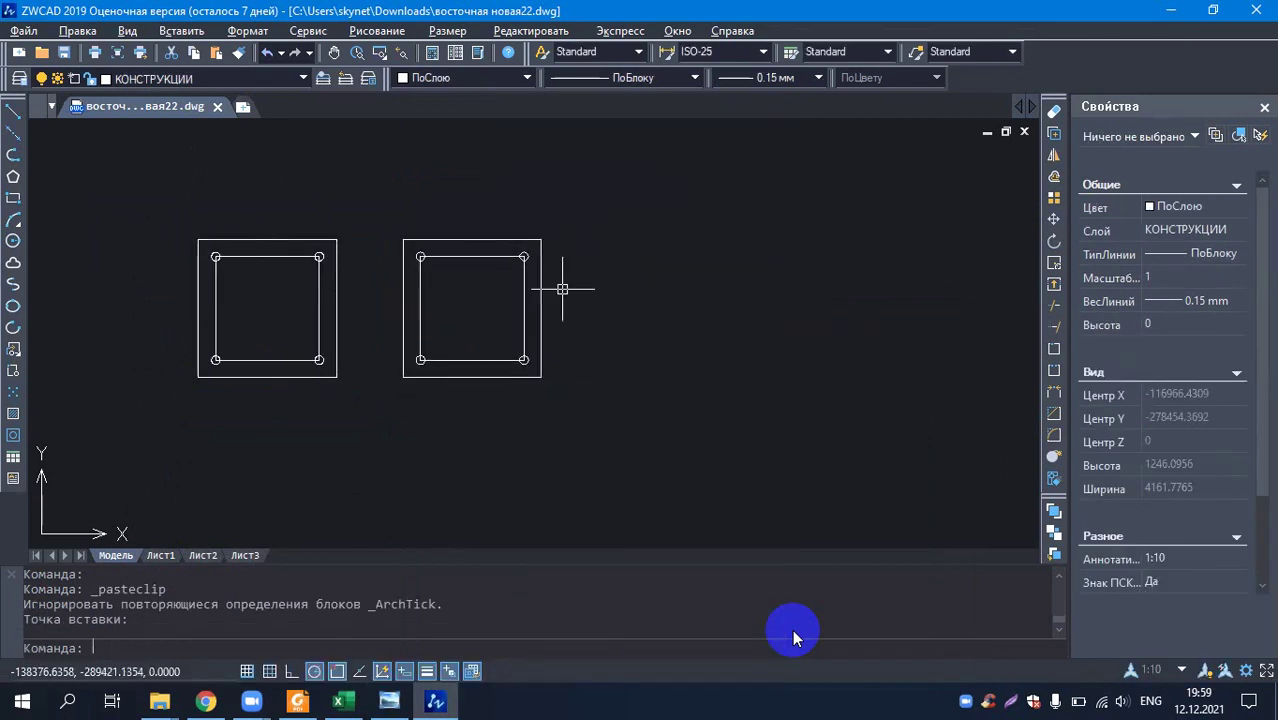
- Review the two column sections against the rebar options table in Excel and return to ZWCAD
scroll(480, 270, "up", 4)
scroll(419, 251, "down", 3)
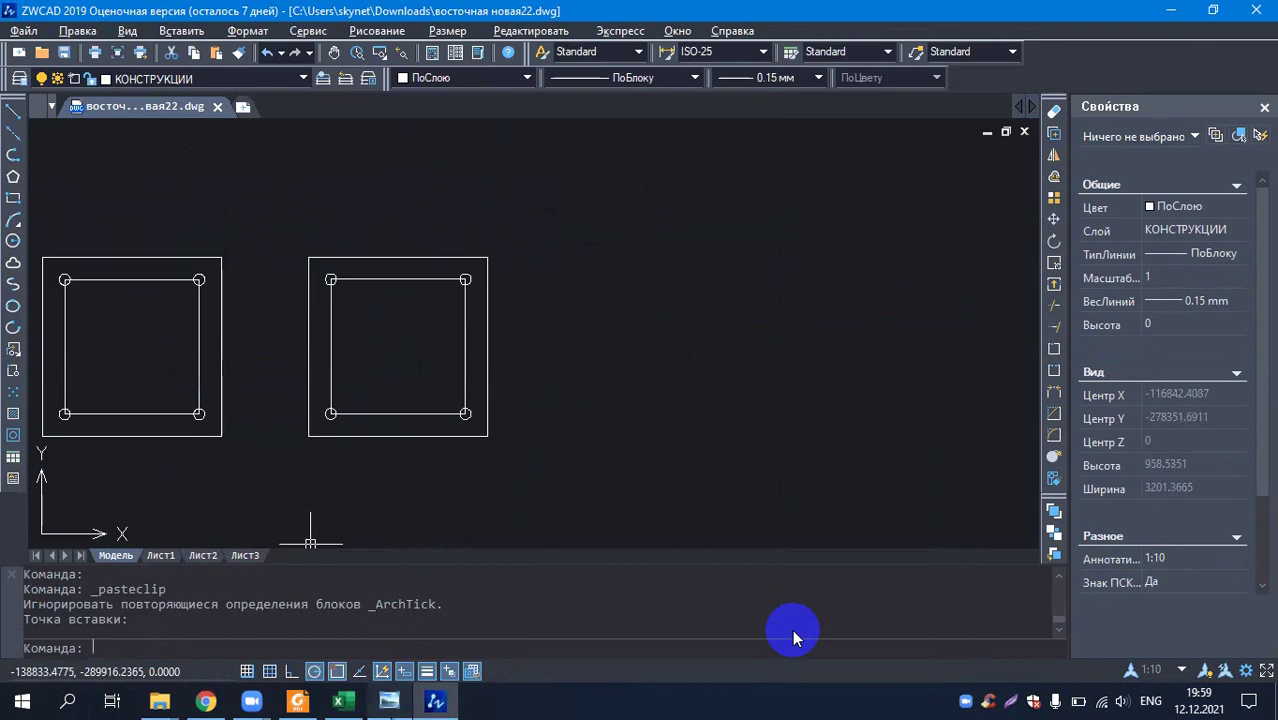
left_click(389, 703)
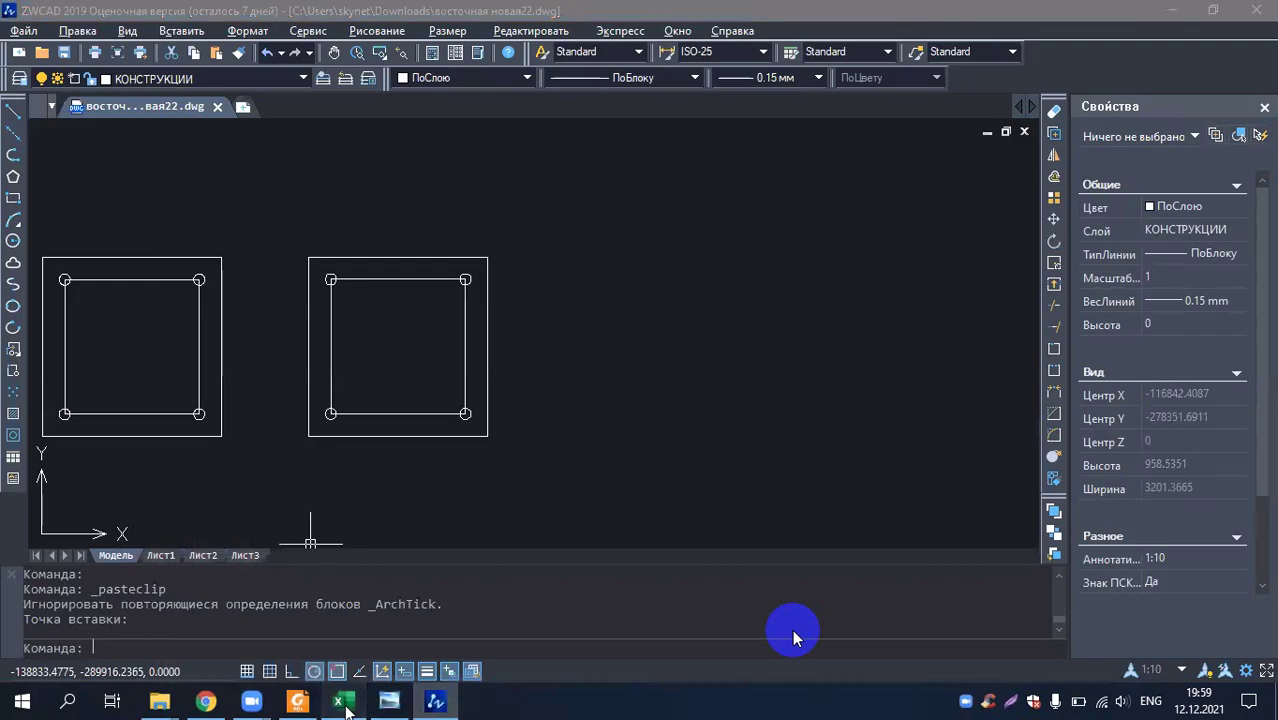
left_click(343, 703)
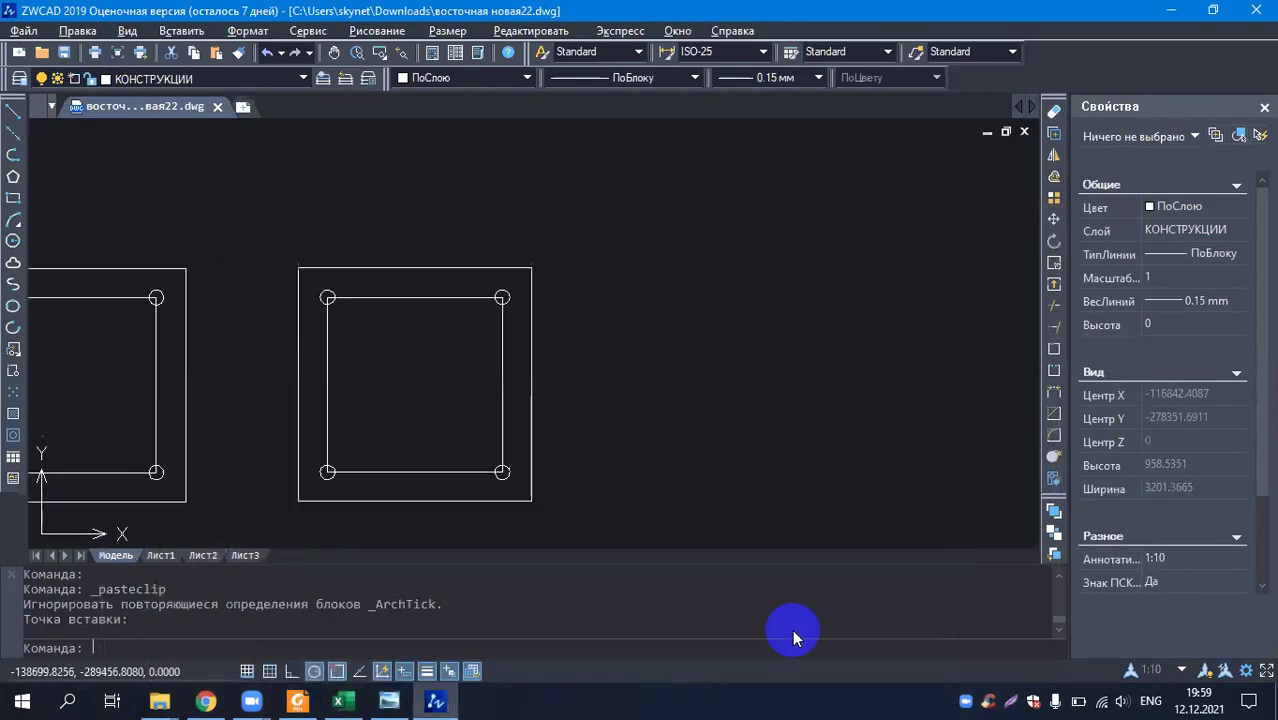
scroll(329, 297, "up", 2)
scroll(420, 292, "down", 3)
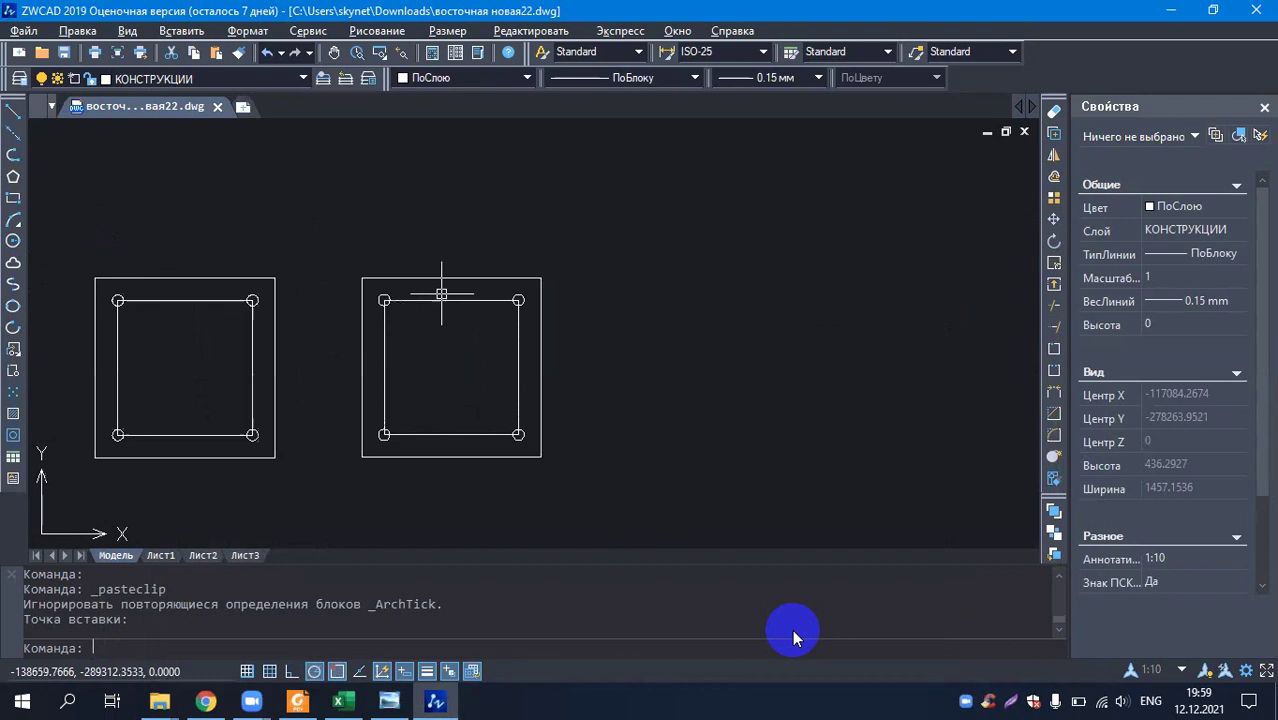
scroll(386, 305, "up", 1)
scroll(386, 305, "up", 1)
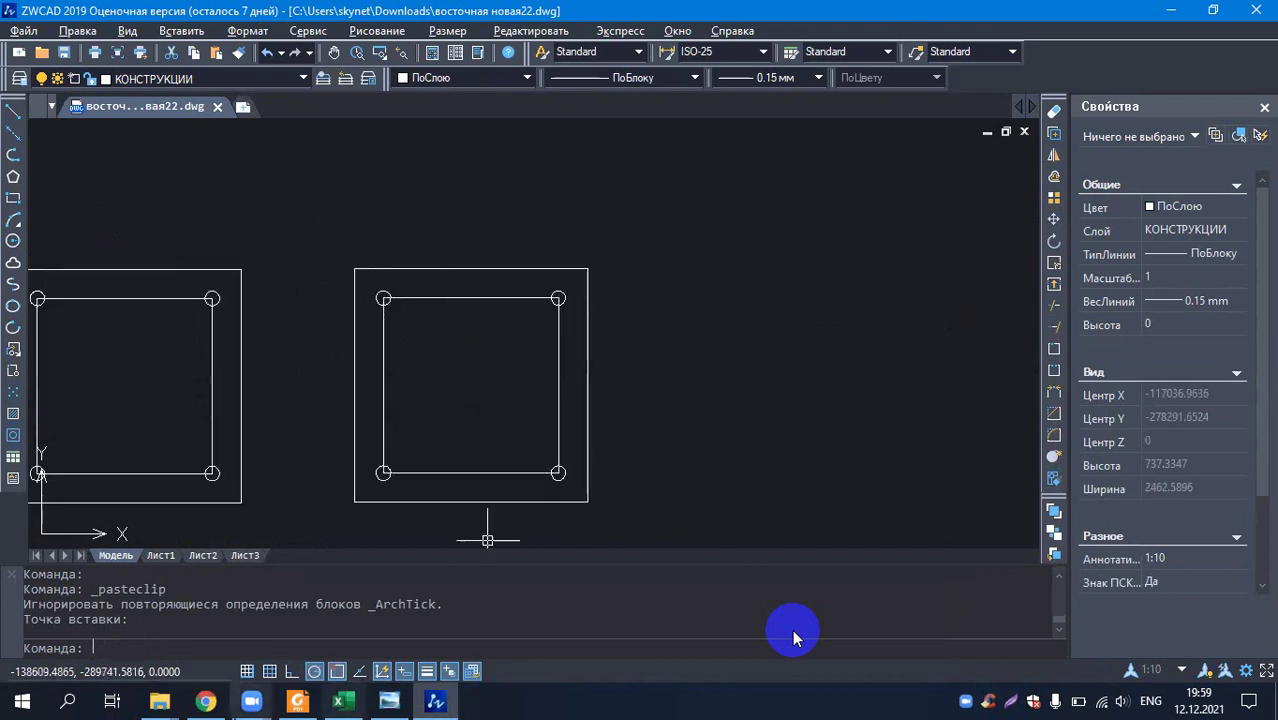
left_click(339, 702)
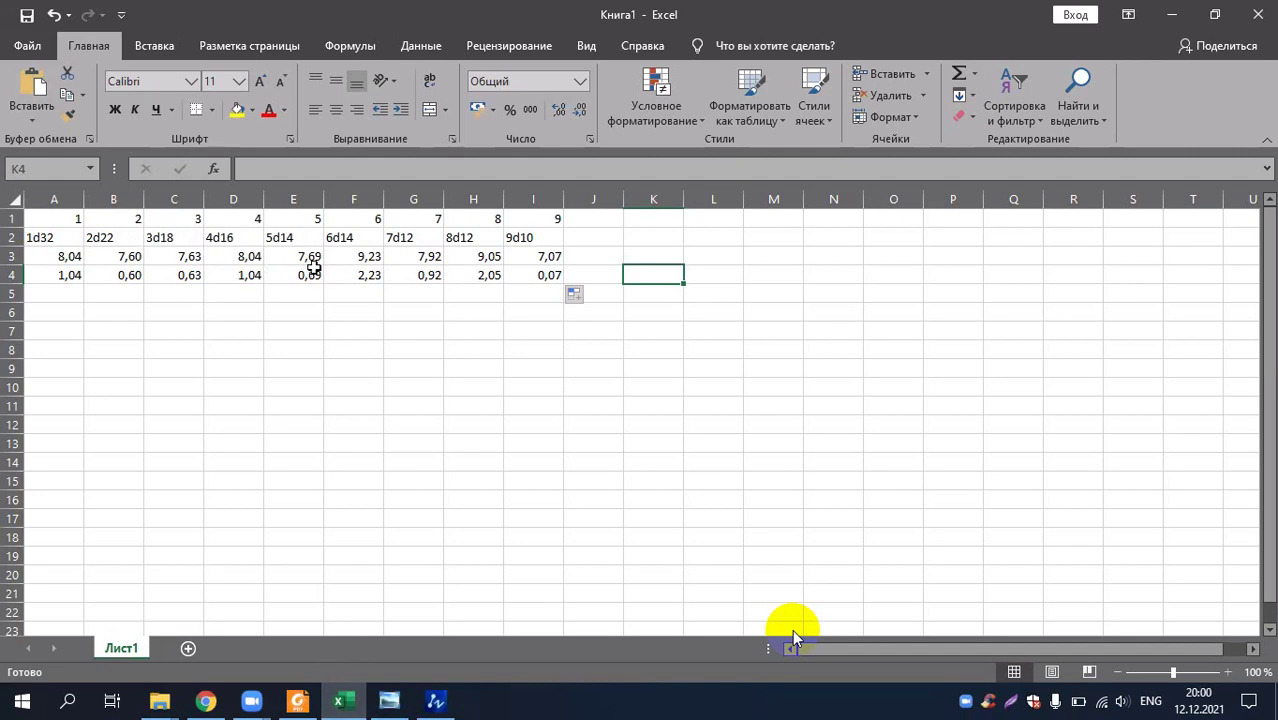
left_click(389, 704)
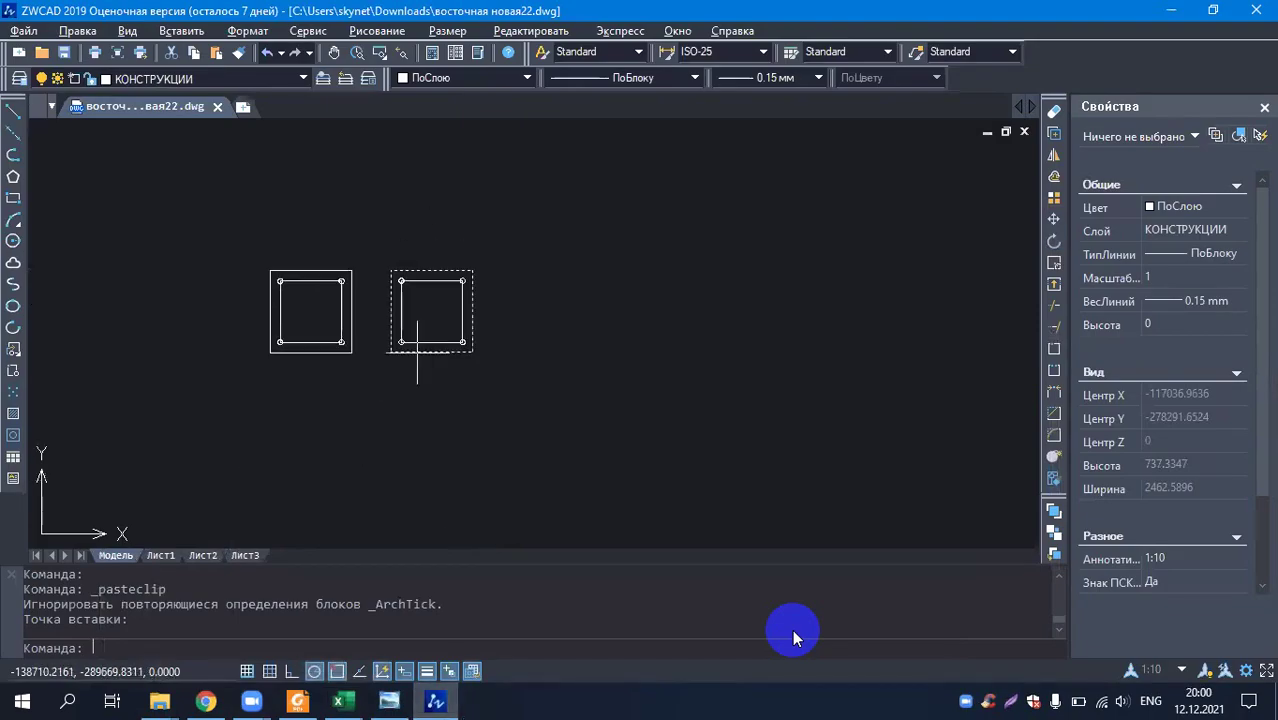
scroll(417, 350, "up", 2)
scroll(343, 314, "down", 1)
scroll(337, 314, "up", 2)
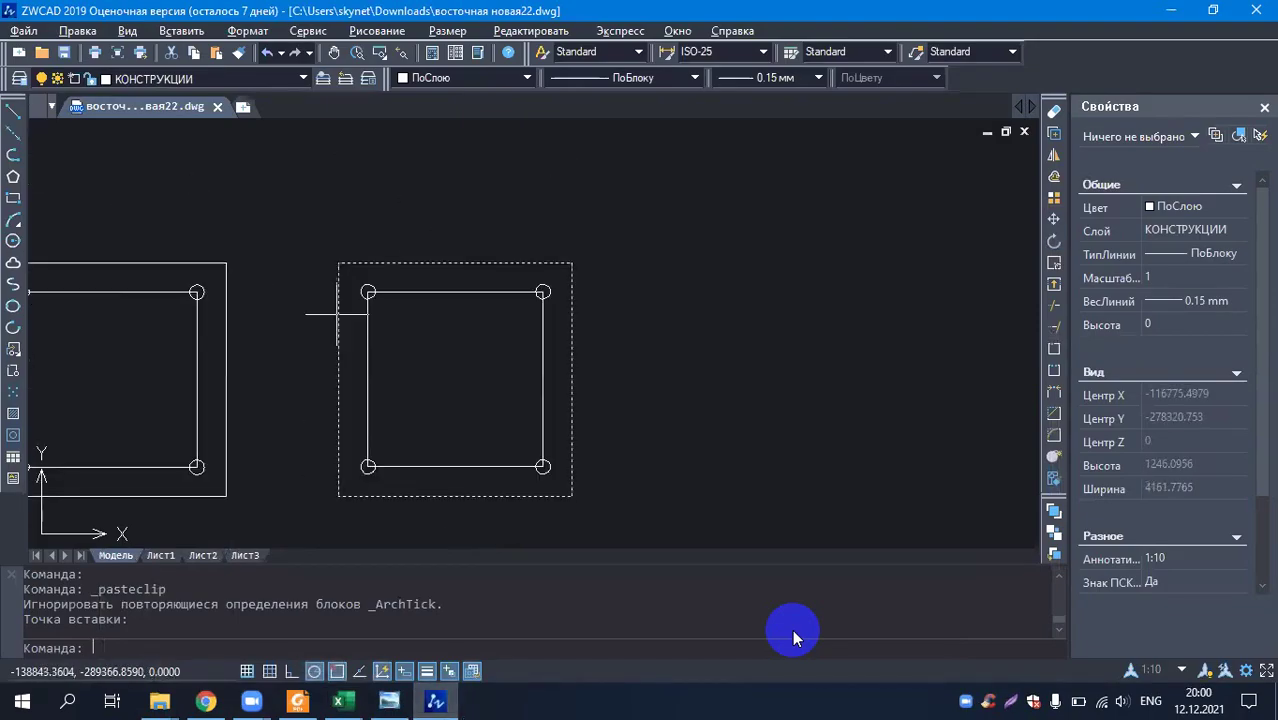
scroll(440, 278, "down", 2)
scroll(429, 285, "up", 3)
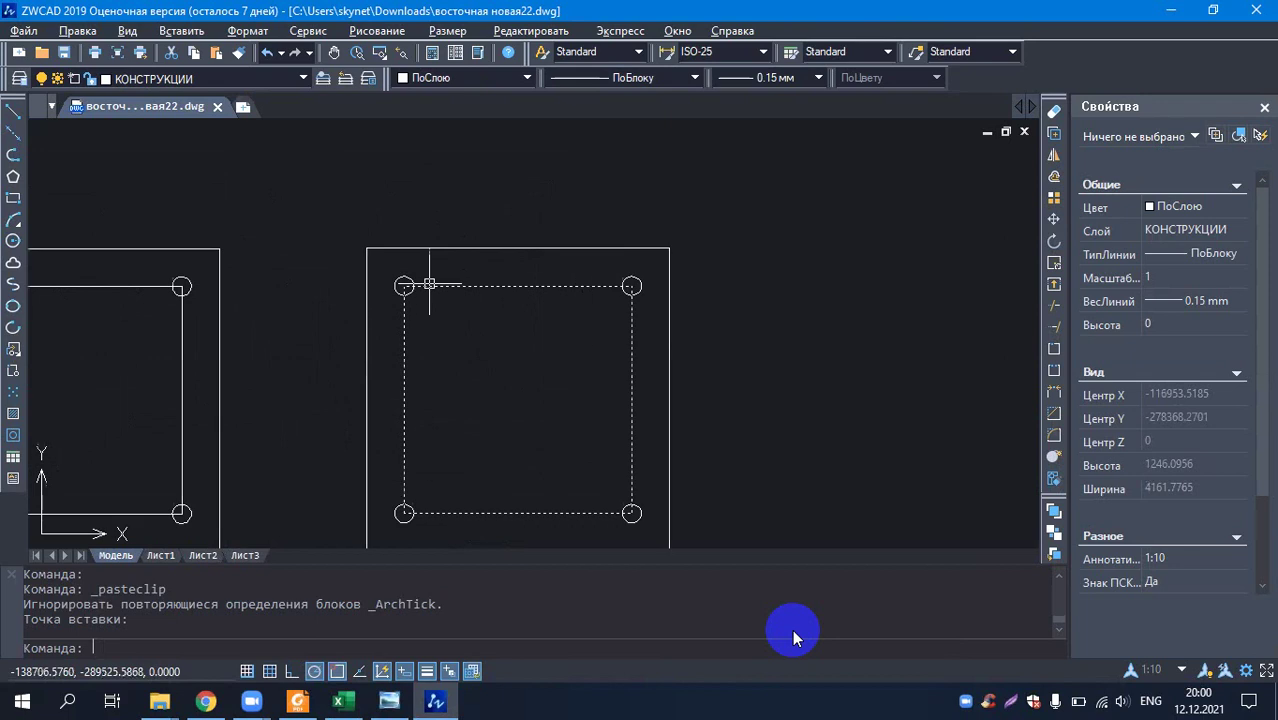
left_click(450, 287)
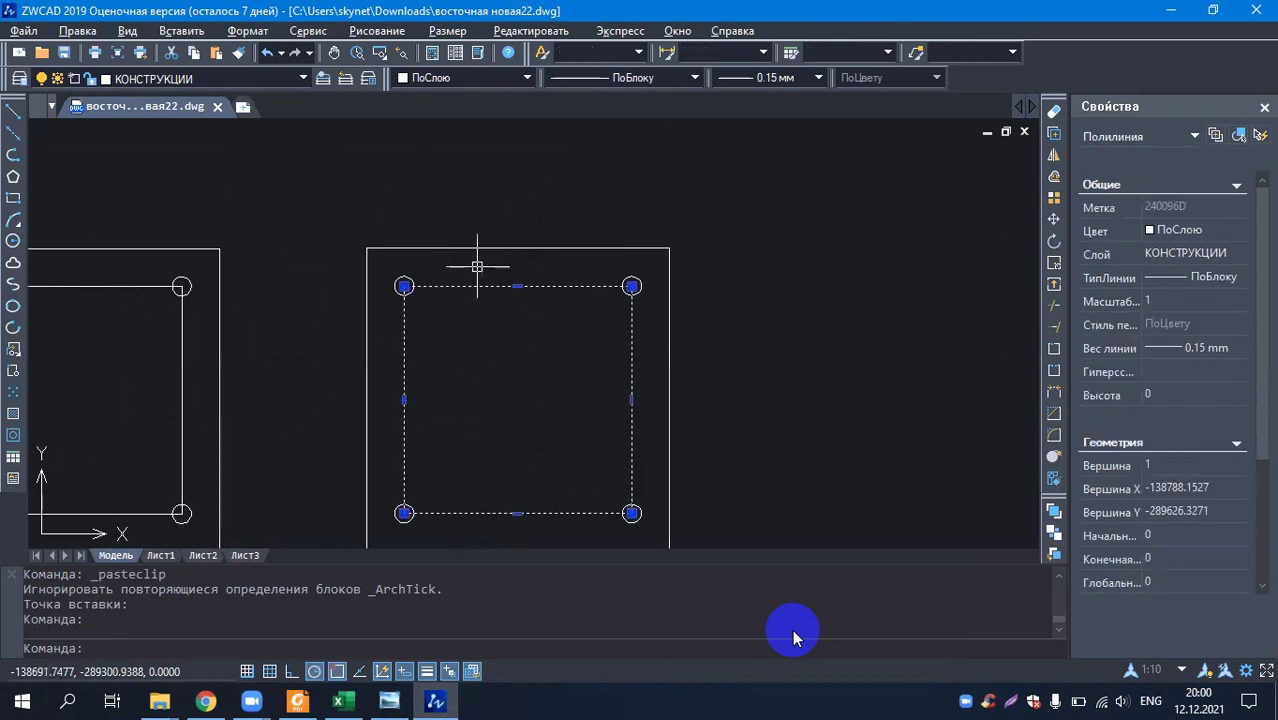
left_click(473, 389)
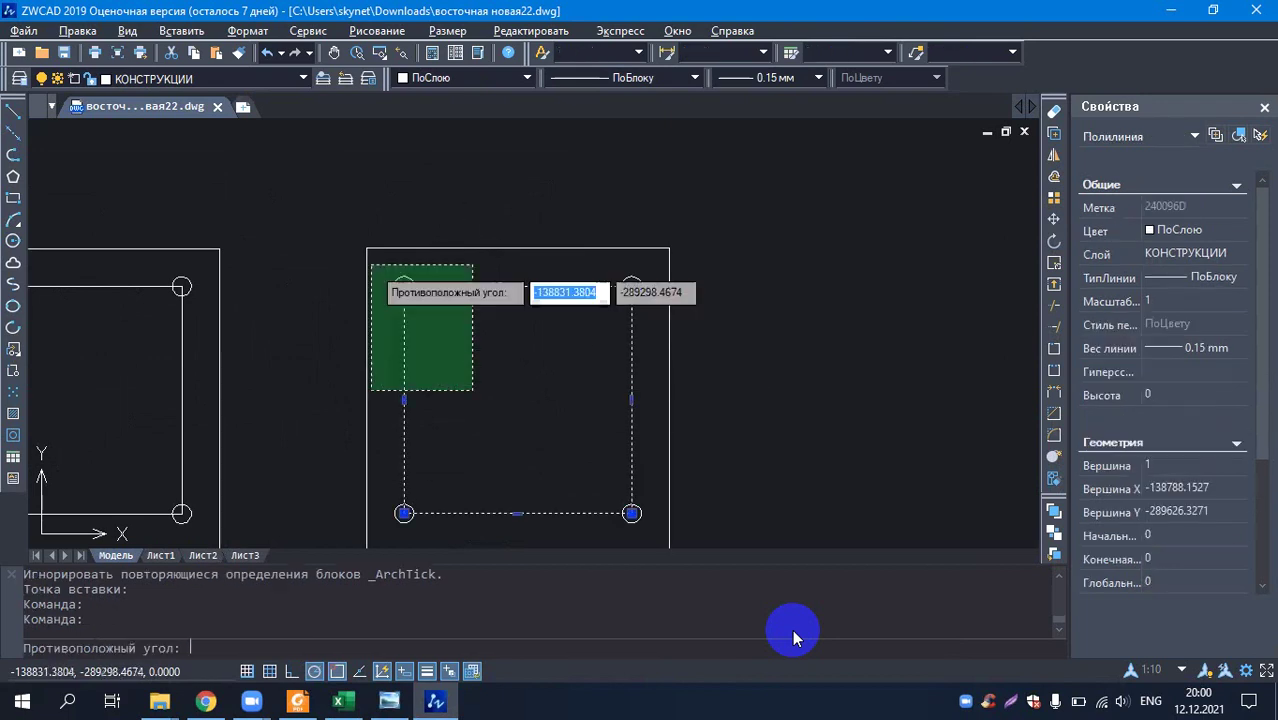
key("Escape")
key("Escape")
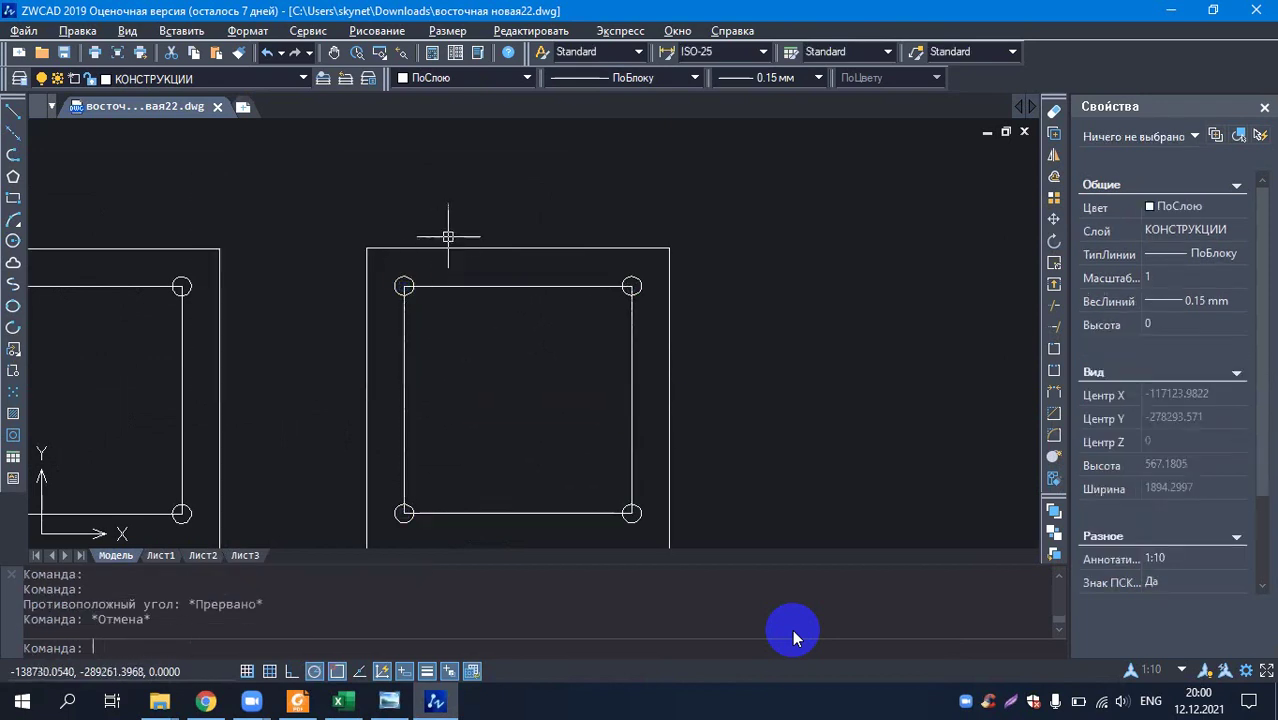
- Draw a polyline between the centres of the two upper corner bars in the copied section
left_click(13, 155)
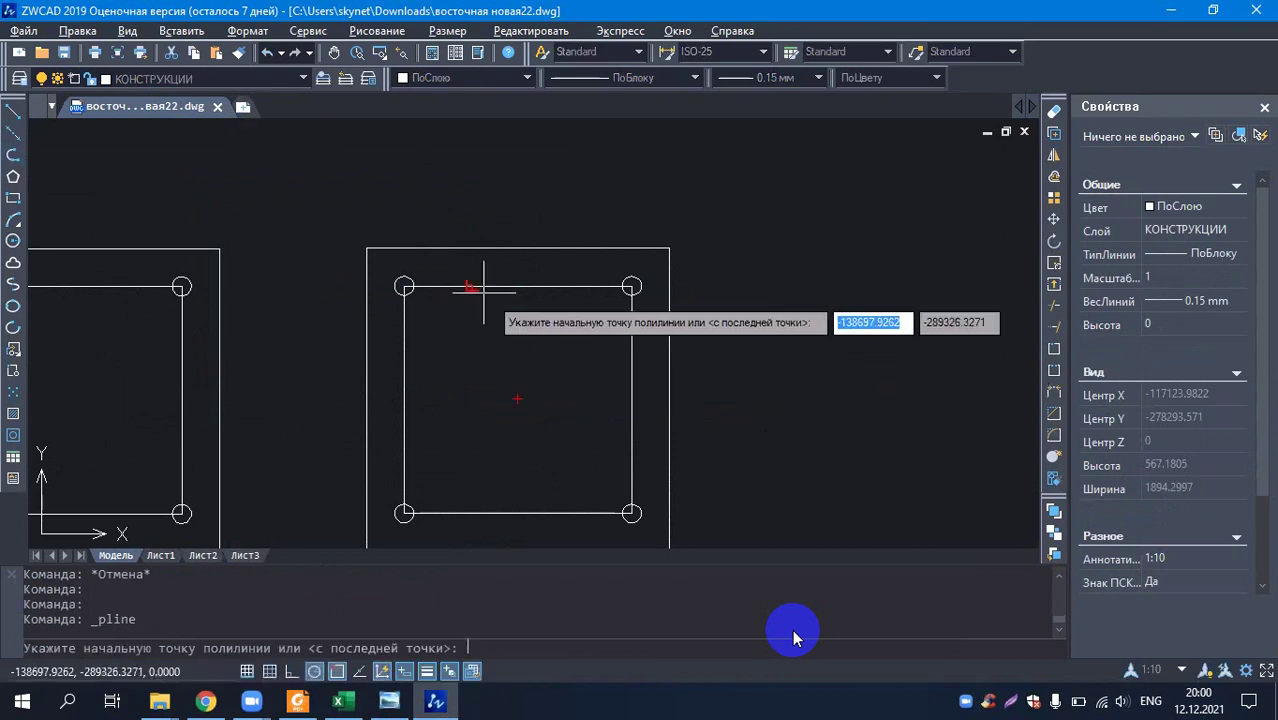
scroll(403, 286, "up", 5)
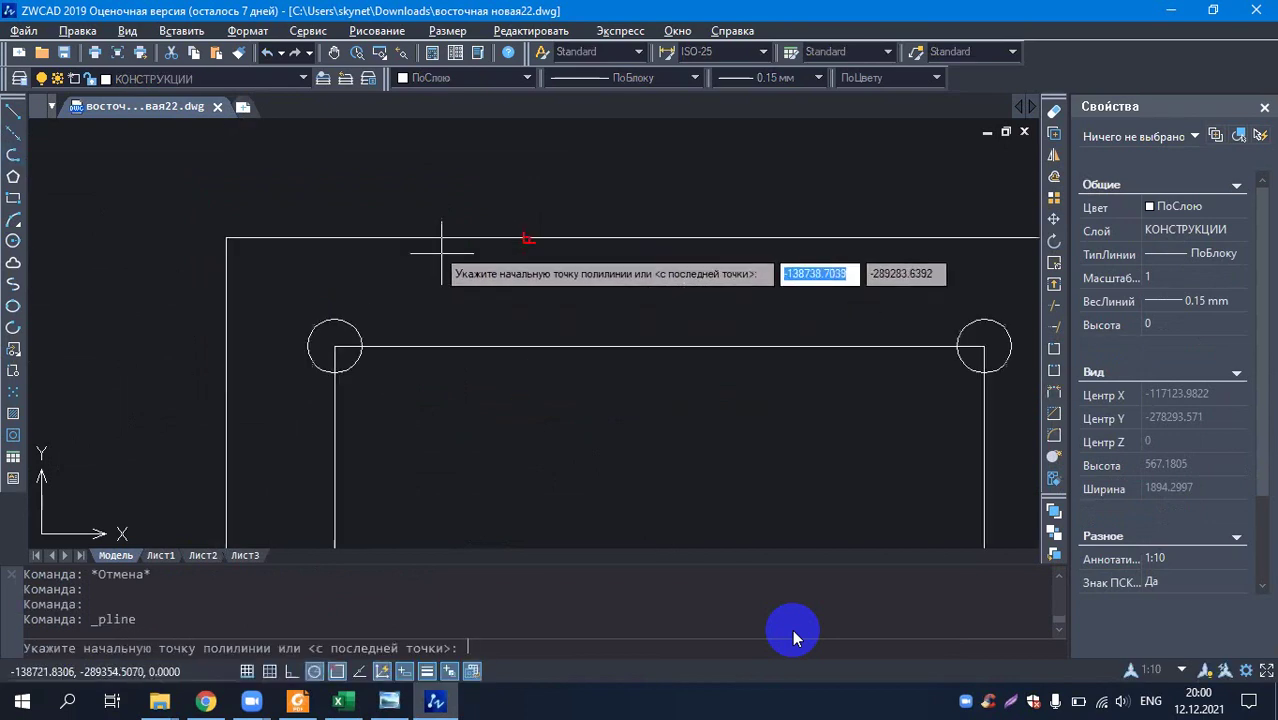
left_click(334, 347)
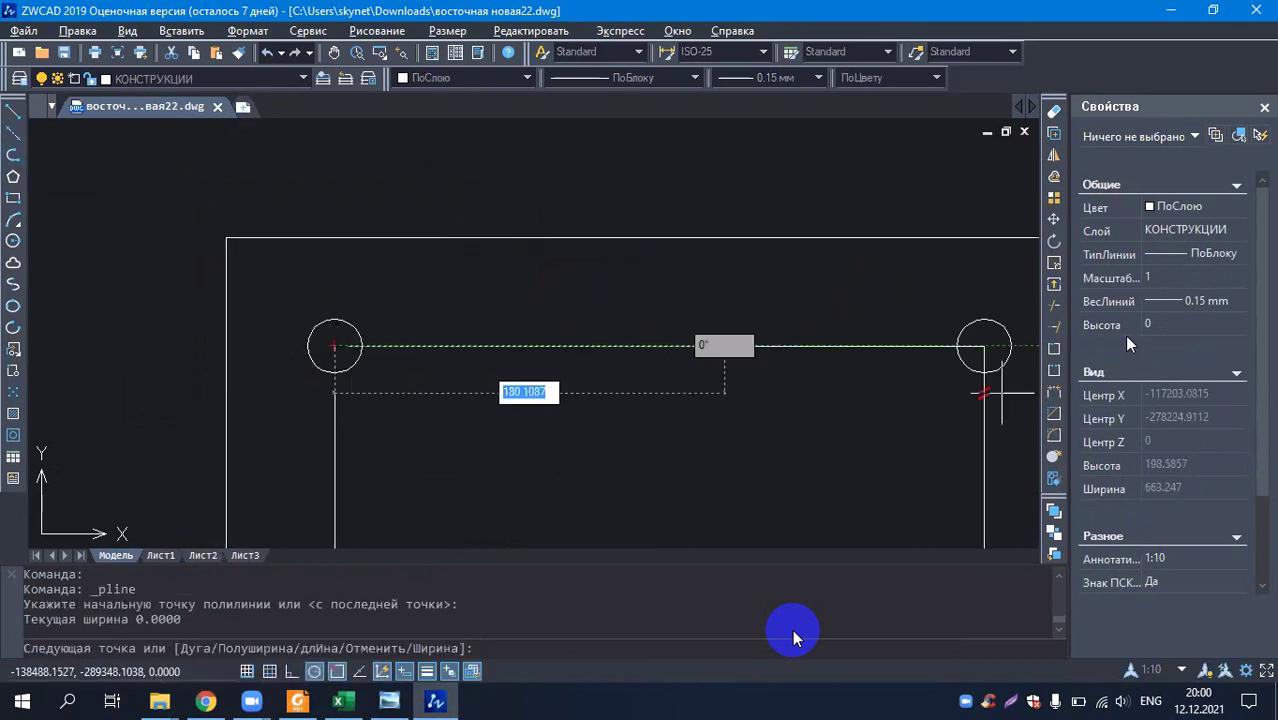
left_click(984, 347)
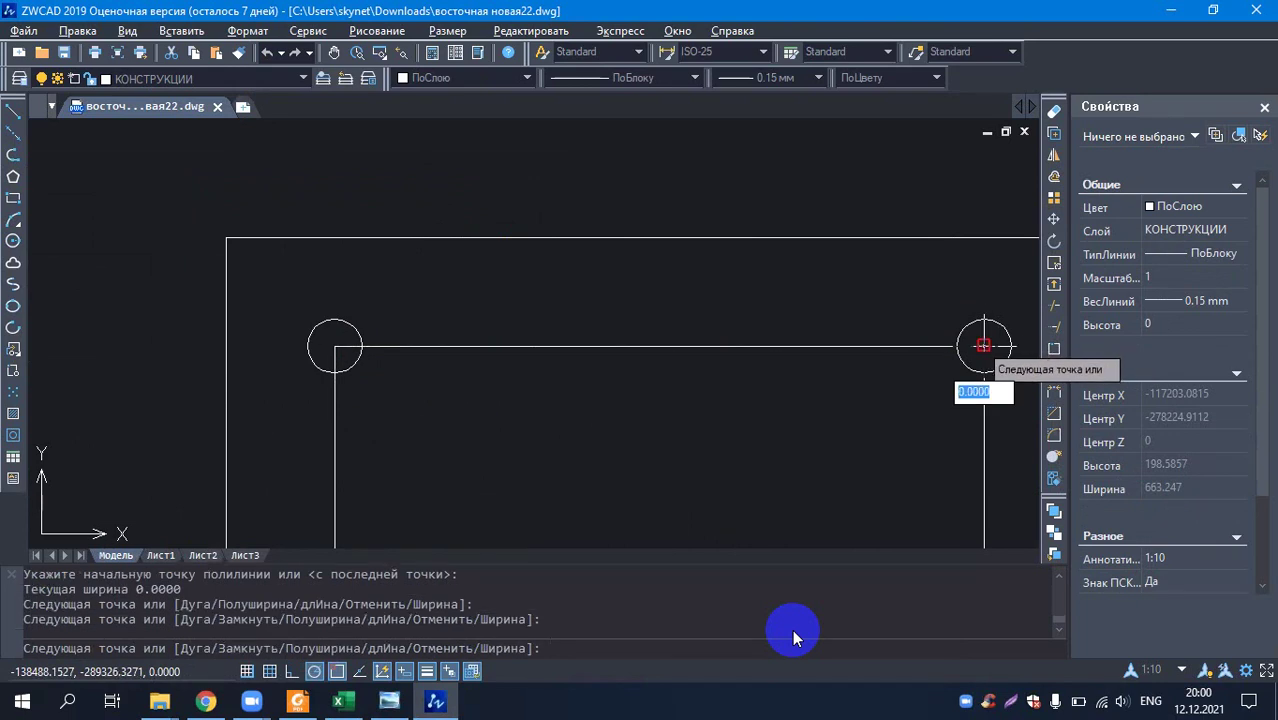
key("Escape")
- Scale the new polyline by a factor of 1/2, using the centre of the upper-left corner bar as base point
scroll(585, 237, "down", 3)
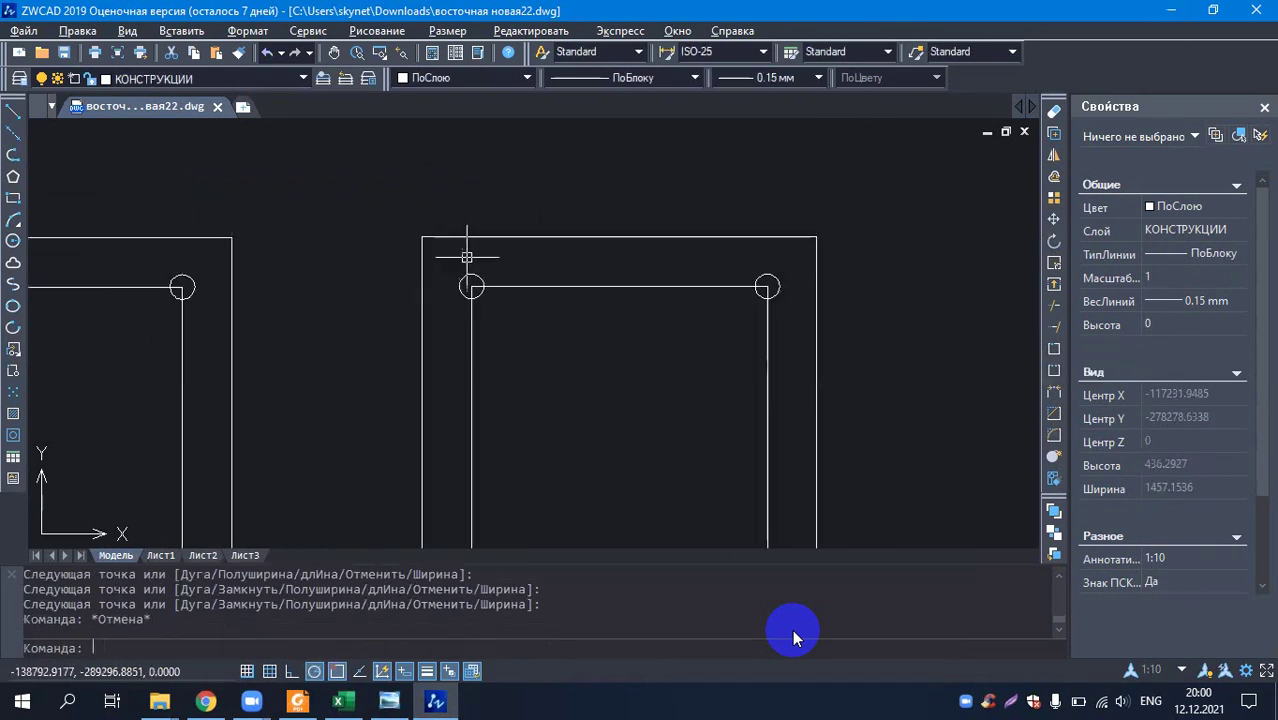
scroll(827, 230, "up", 2)
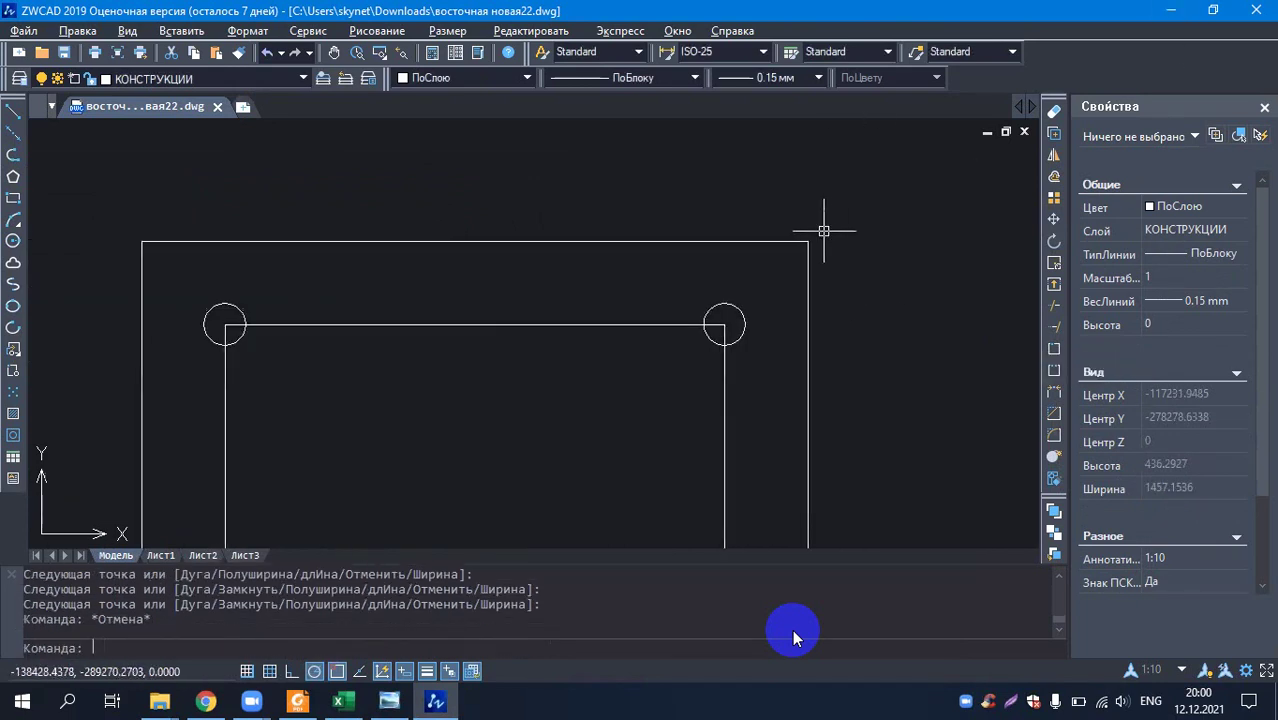
left_click(472, 322)
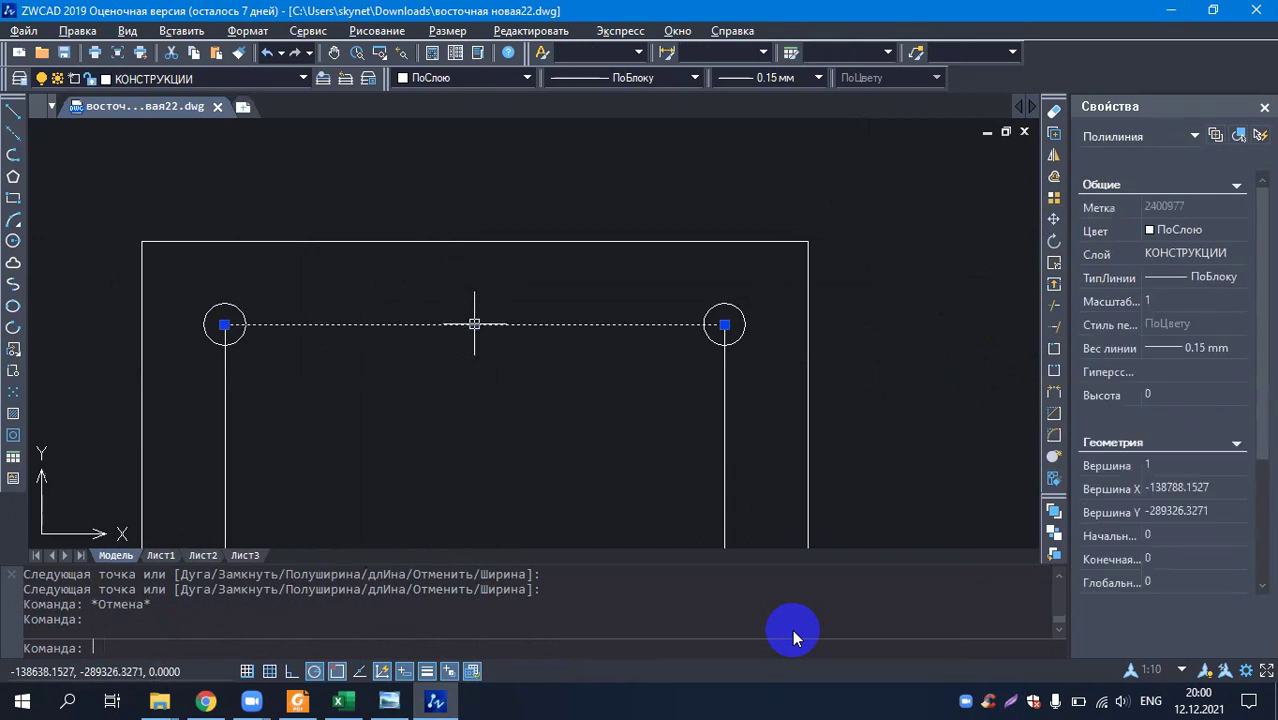
right_click(446, 396)
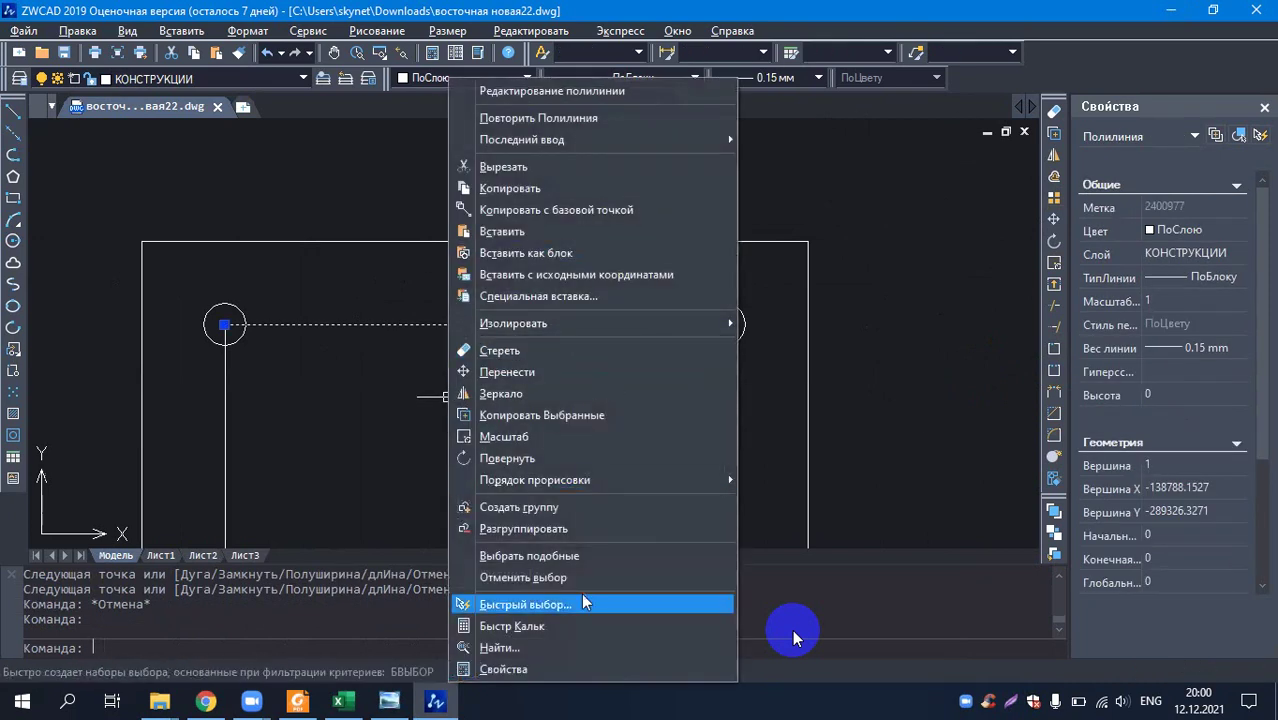
left_click(620, 437)
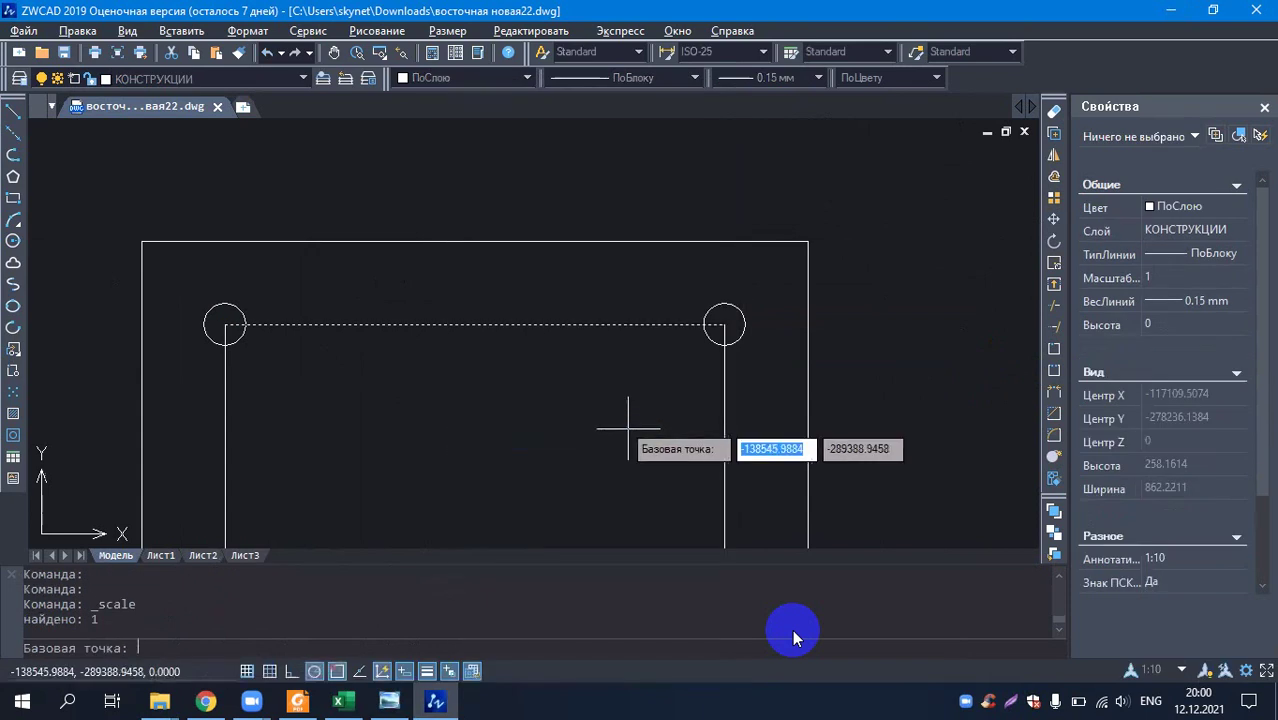
left_click(224, 326)
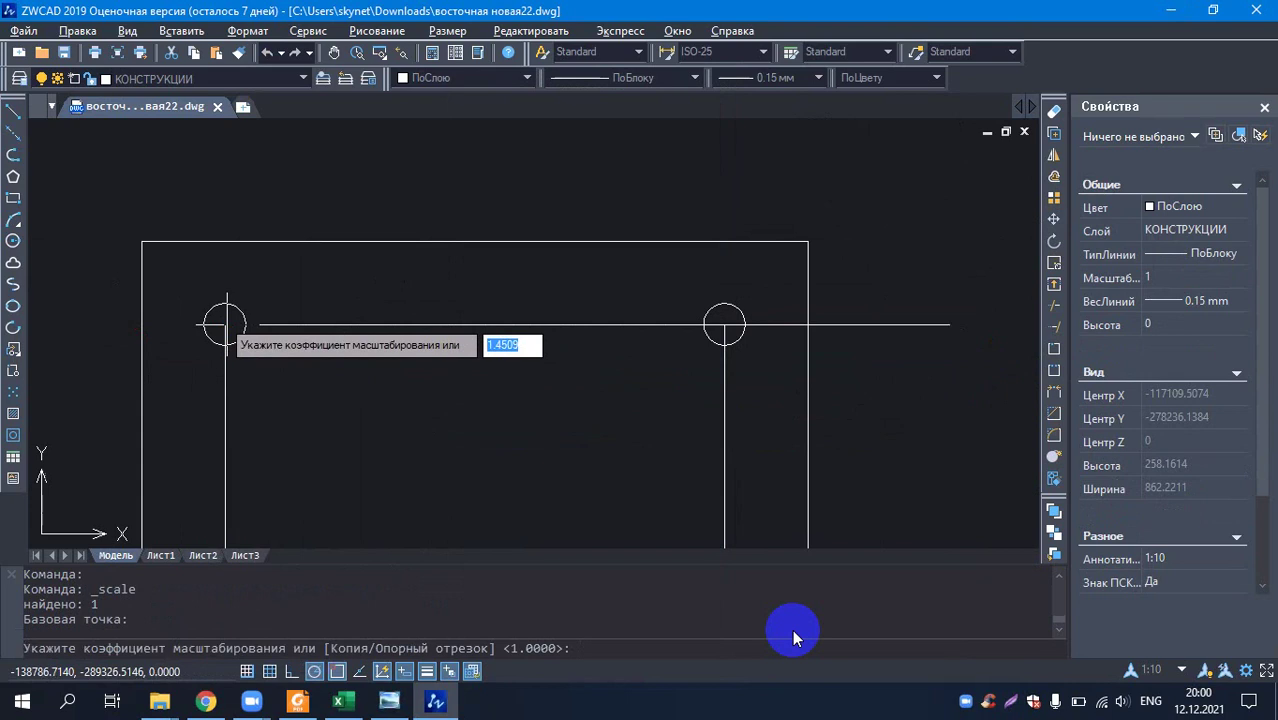
type("1/2")
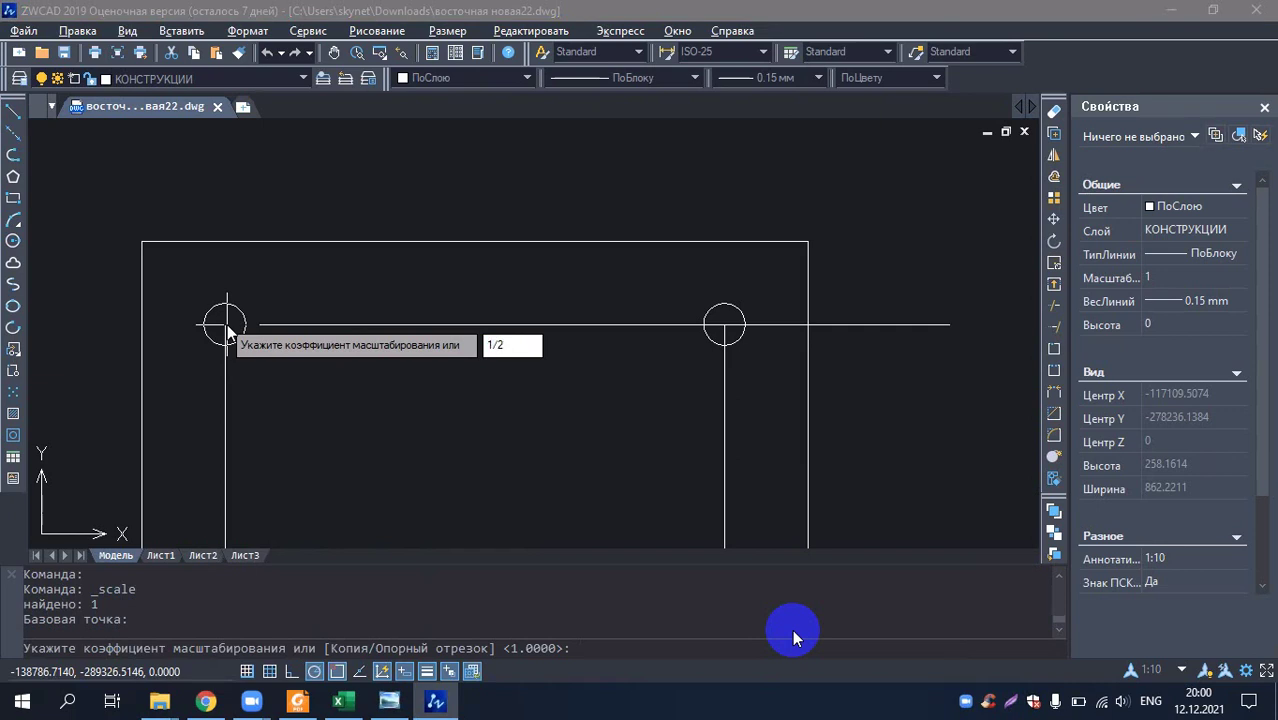
key("Return")
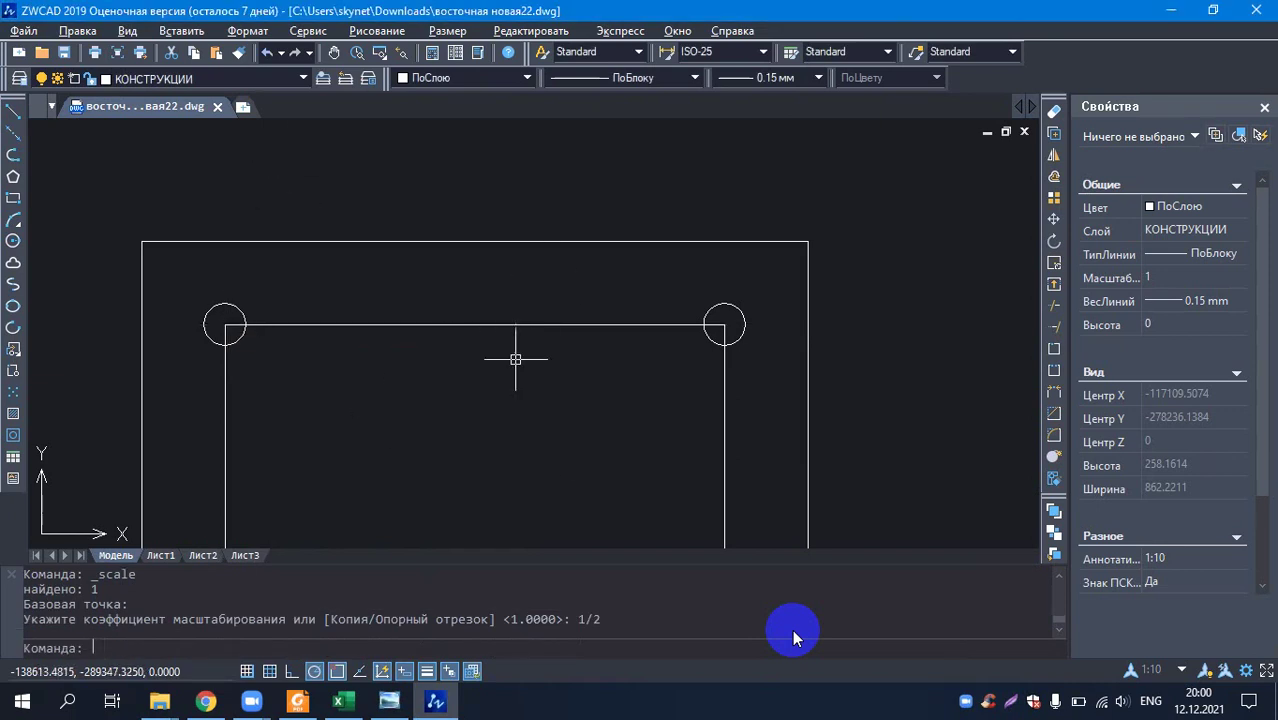
- Examine the scaled polyline's length and end point along the copied section's upper inner edge, and clear the selection
scroll(512, 360, "down", 3)
scroll(478, 348, "up", 4)
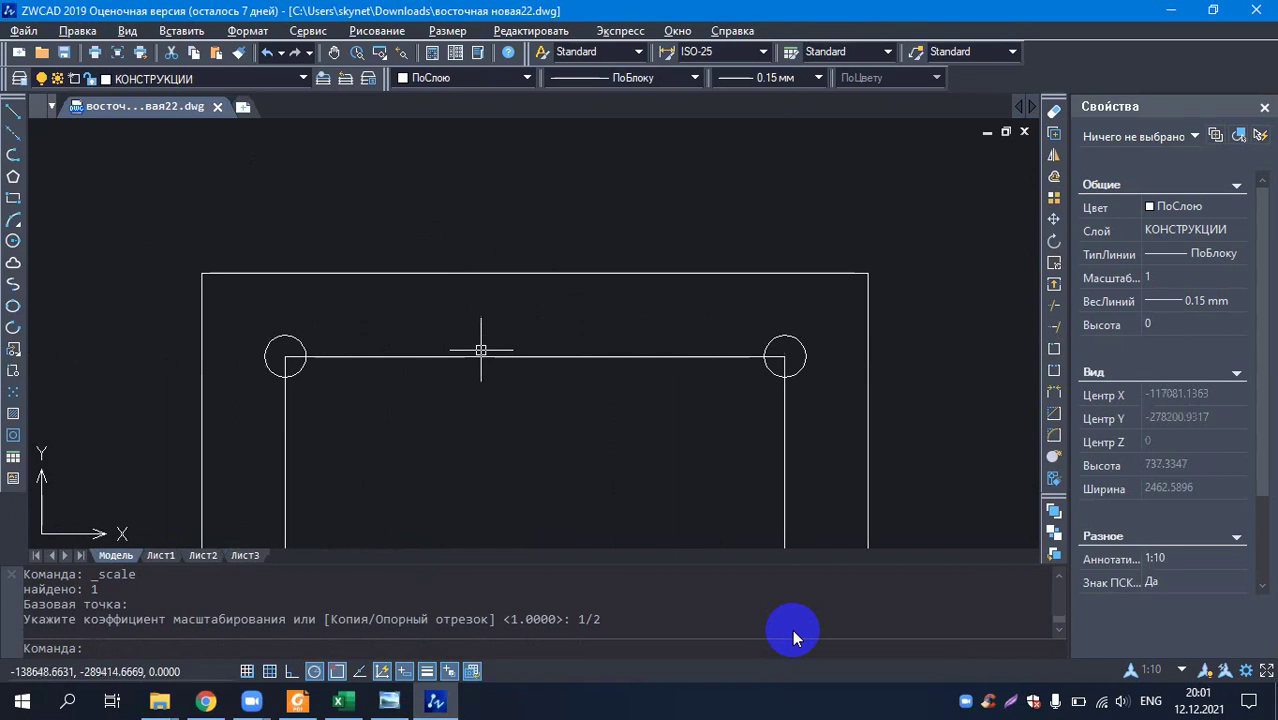
left_click(420, 355)
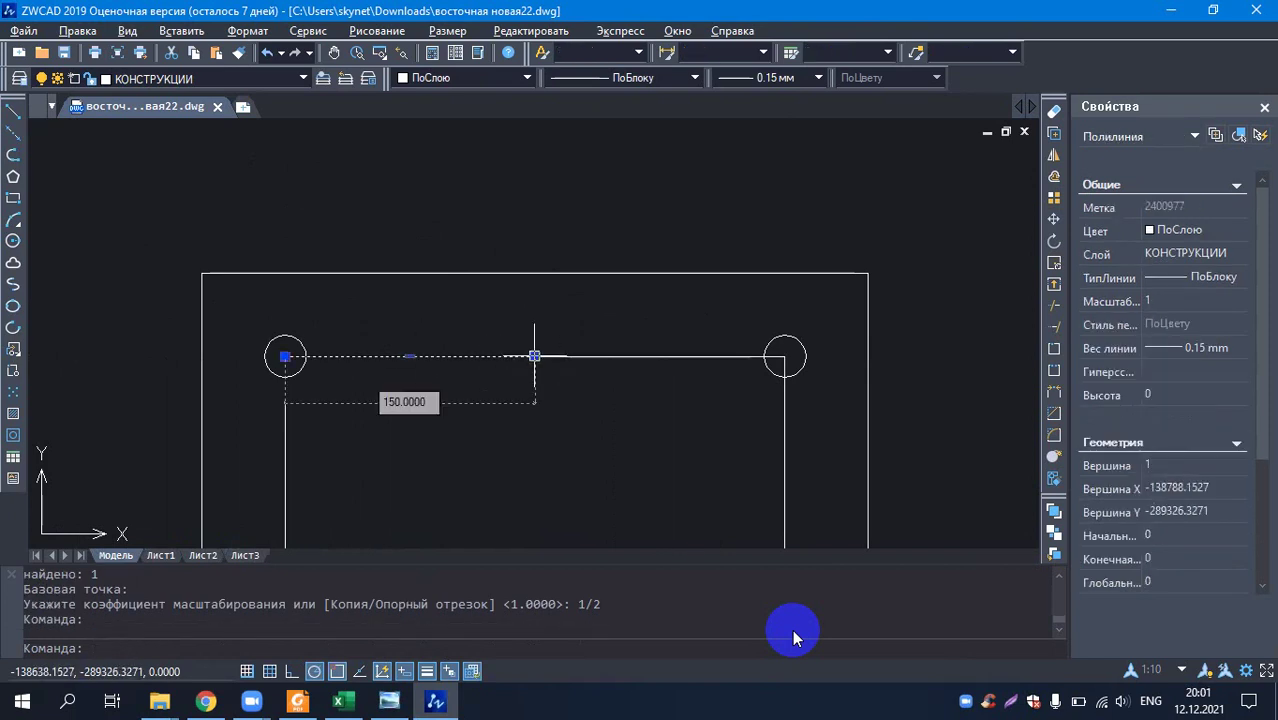
scroll(337, 300, "down", 4)
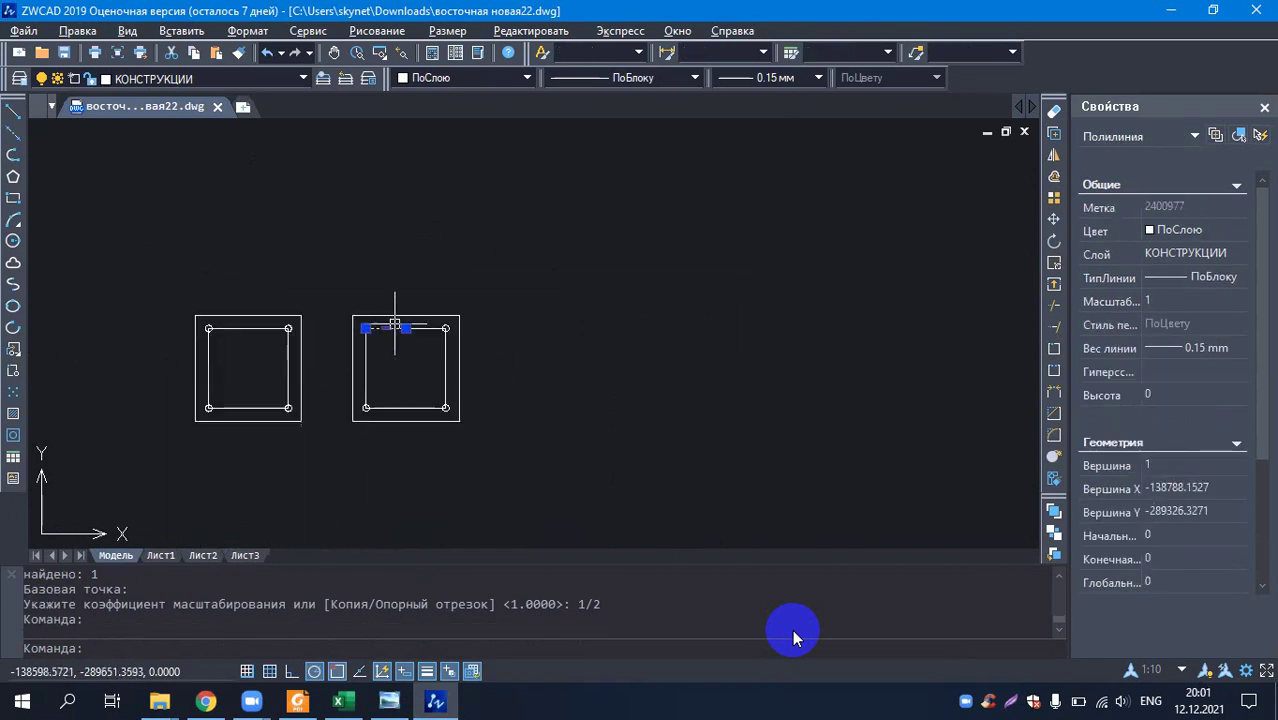
scroll(395, 323, "up", 3)
scroll(395, 323, "down", 3)
scroll(408, 337, "up", 3)
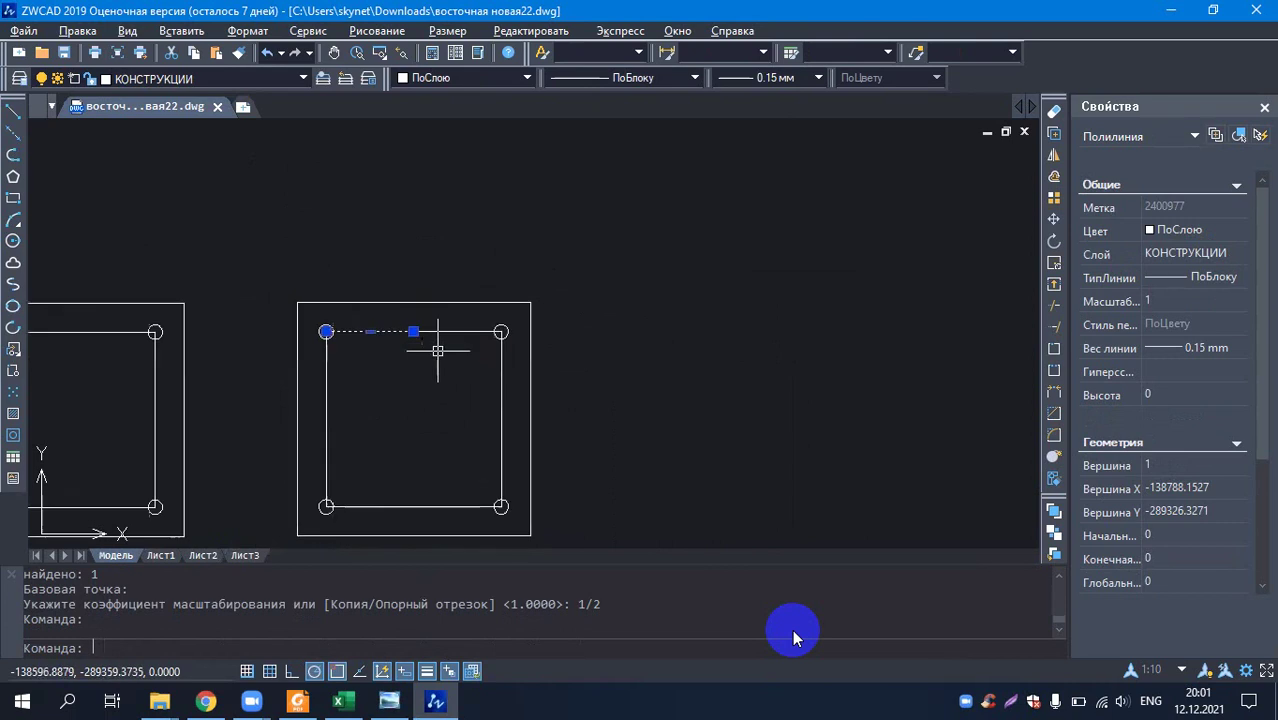
scroll(422, 357, "down", 4)
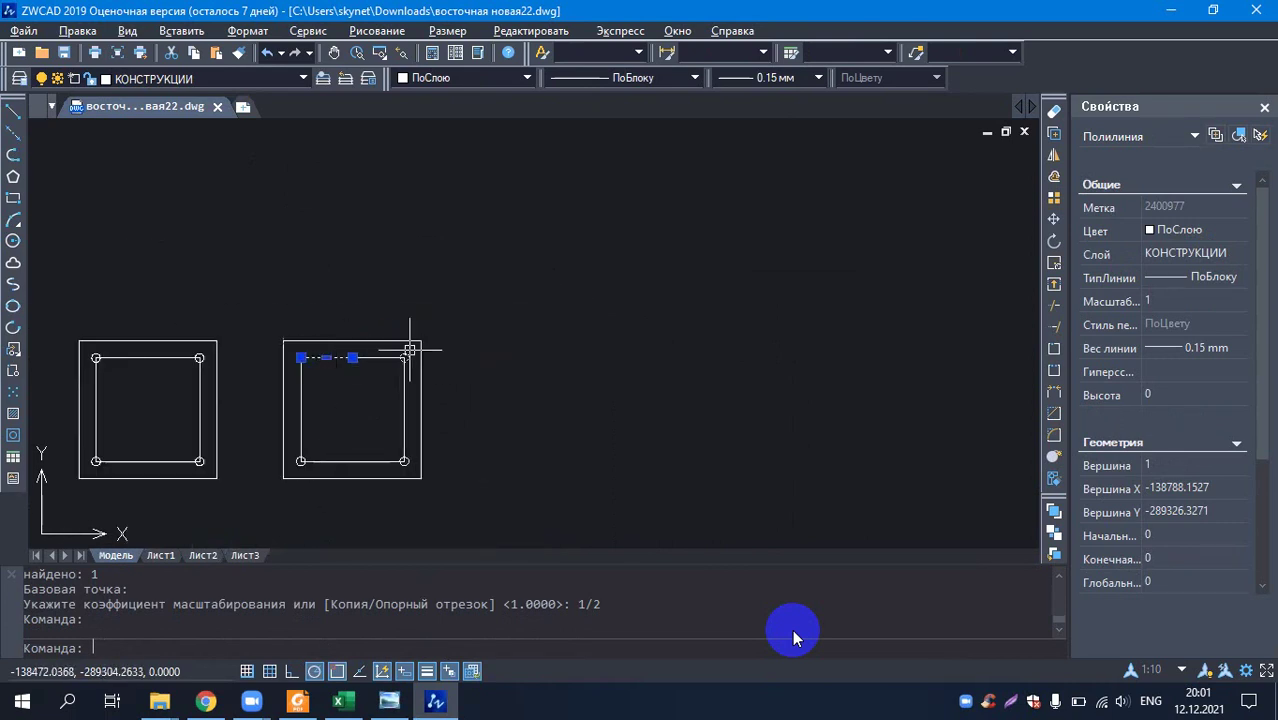
left_click(535, 325)
key("Escape")
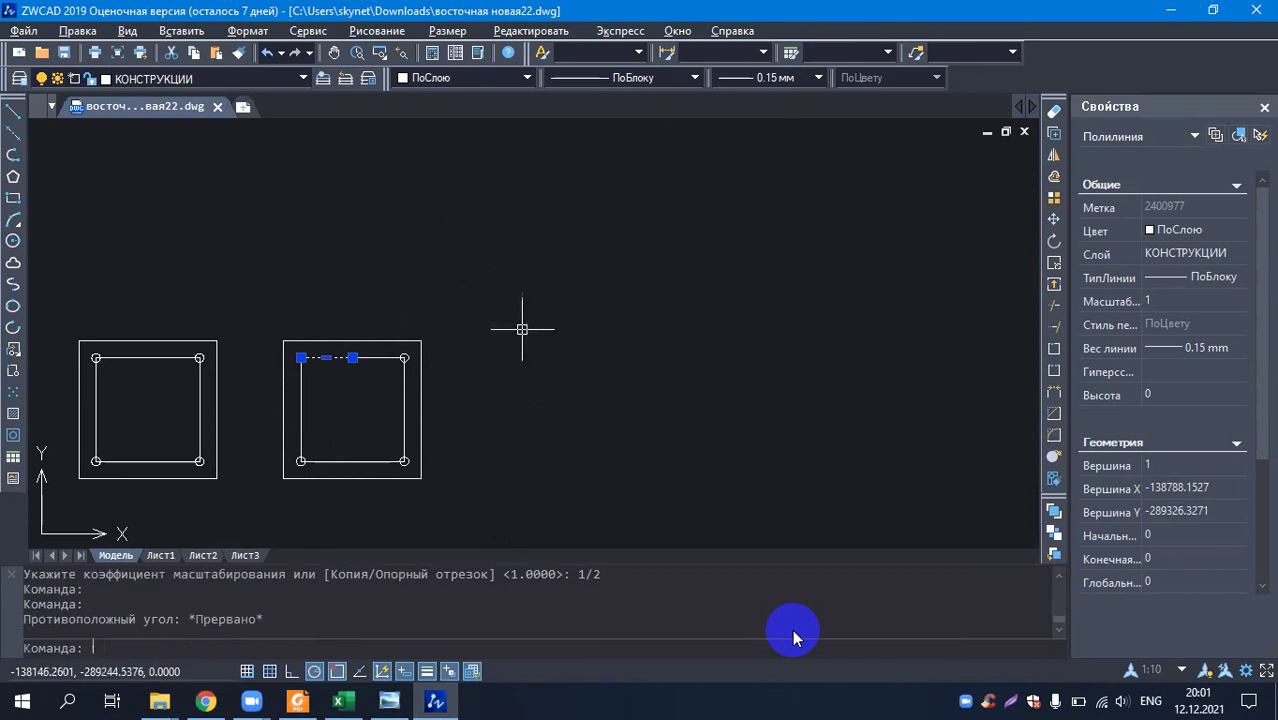
key("Escape")
left_click(522, 334)
key("Escape")
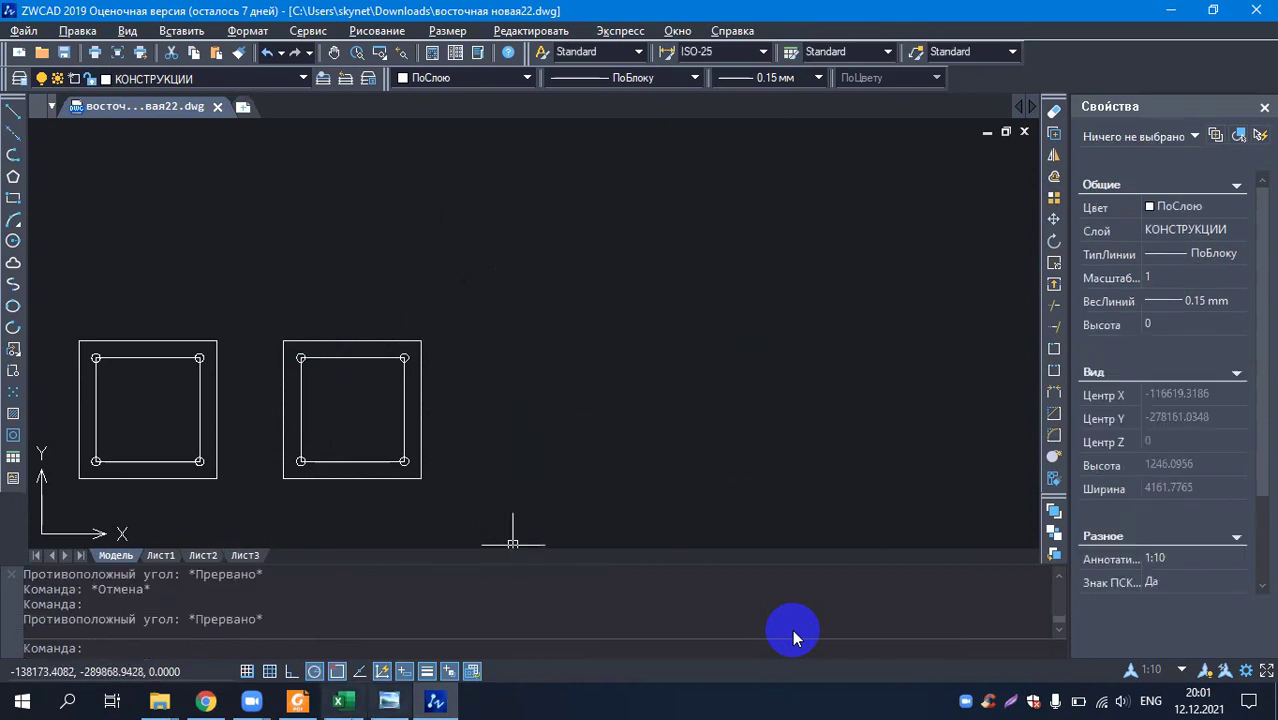
- Check the rebar options table in Excel, close the rebar assortment picture in the photo viewer and return to ZWCAD
left_click(356, 705)
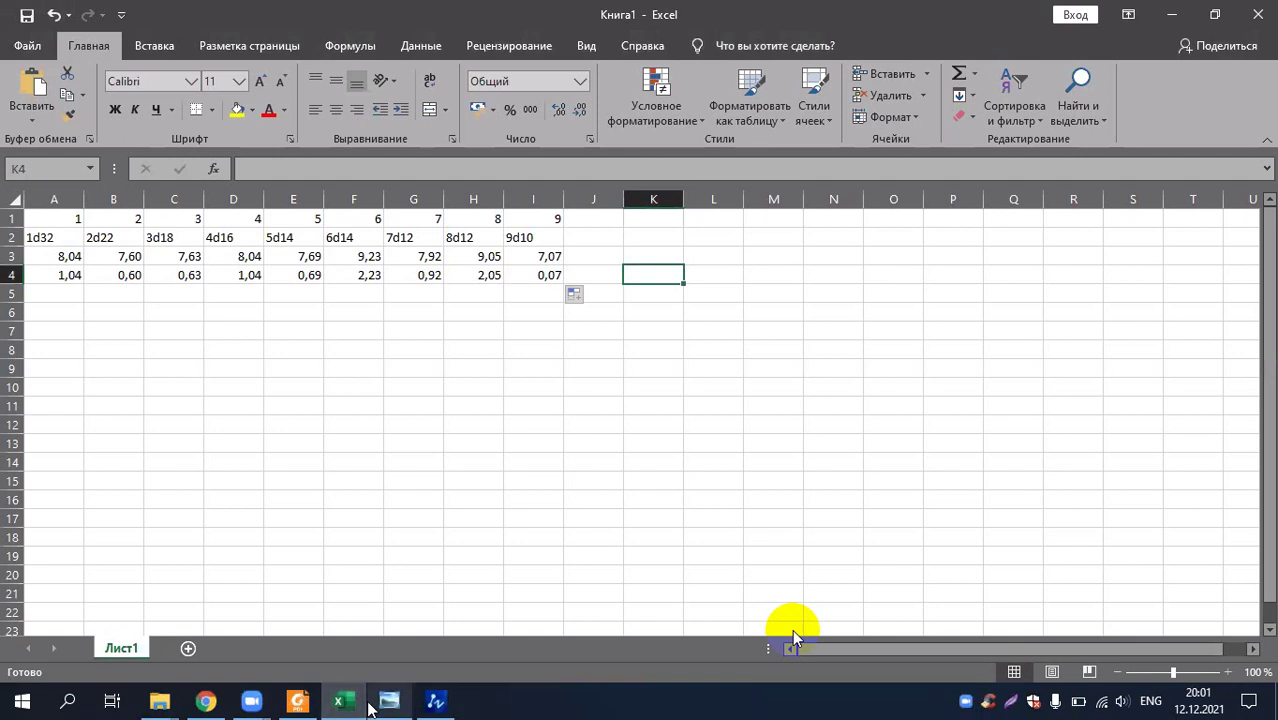
mouse_move(389, 703)
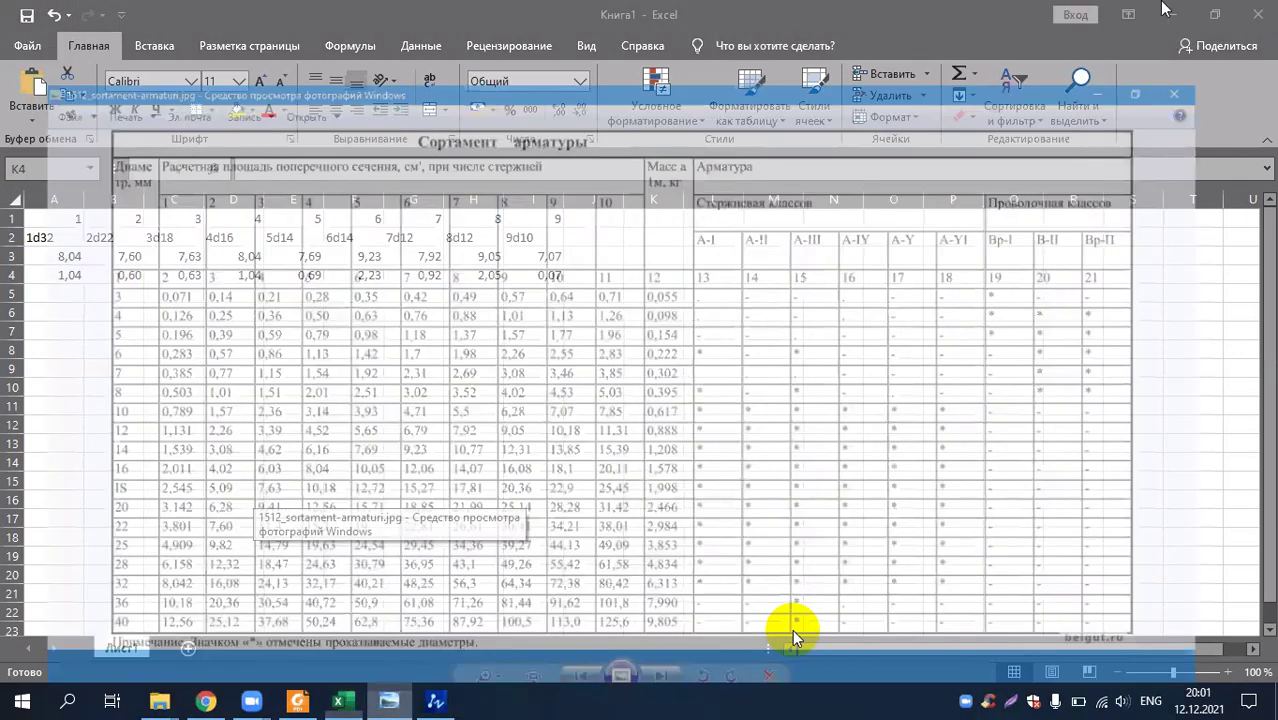
left_click(405, 627)
left_click(1258, 11)
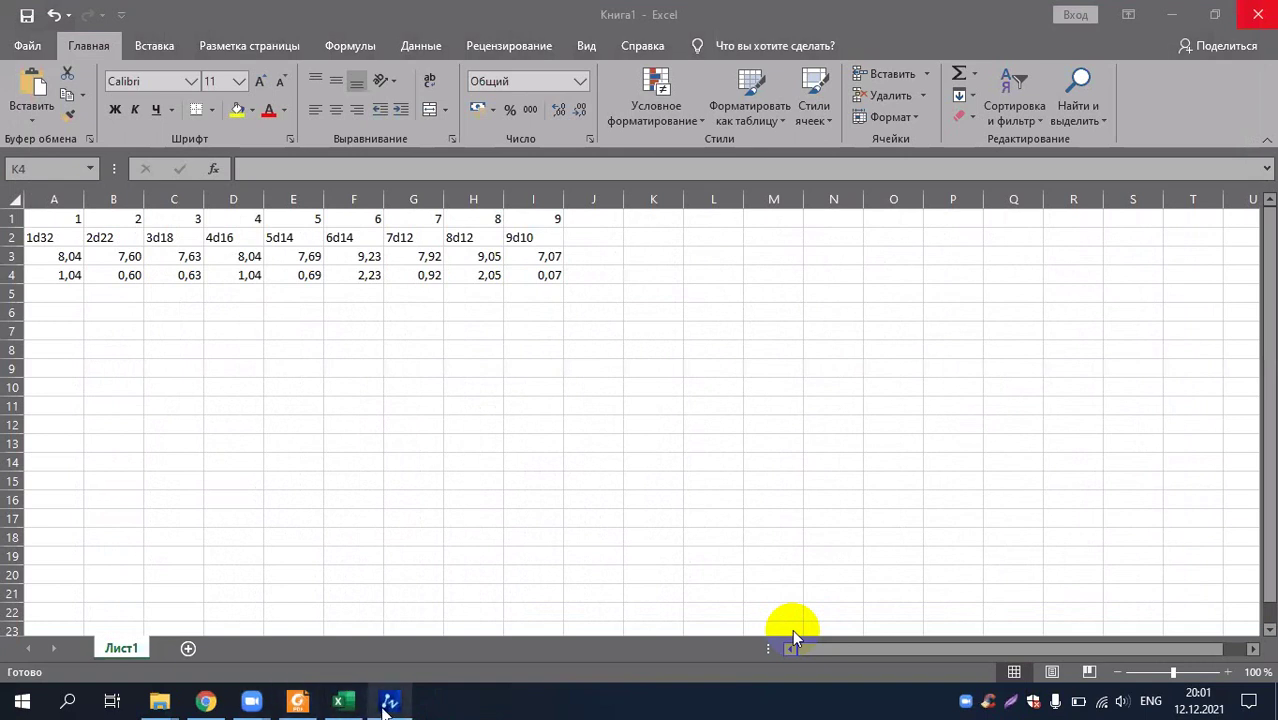
left_click(370, 705)
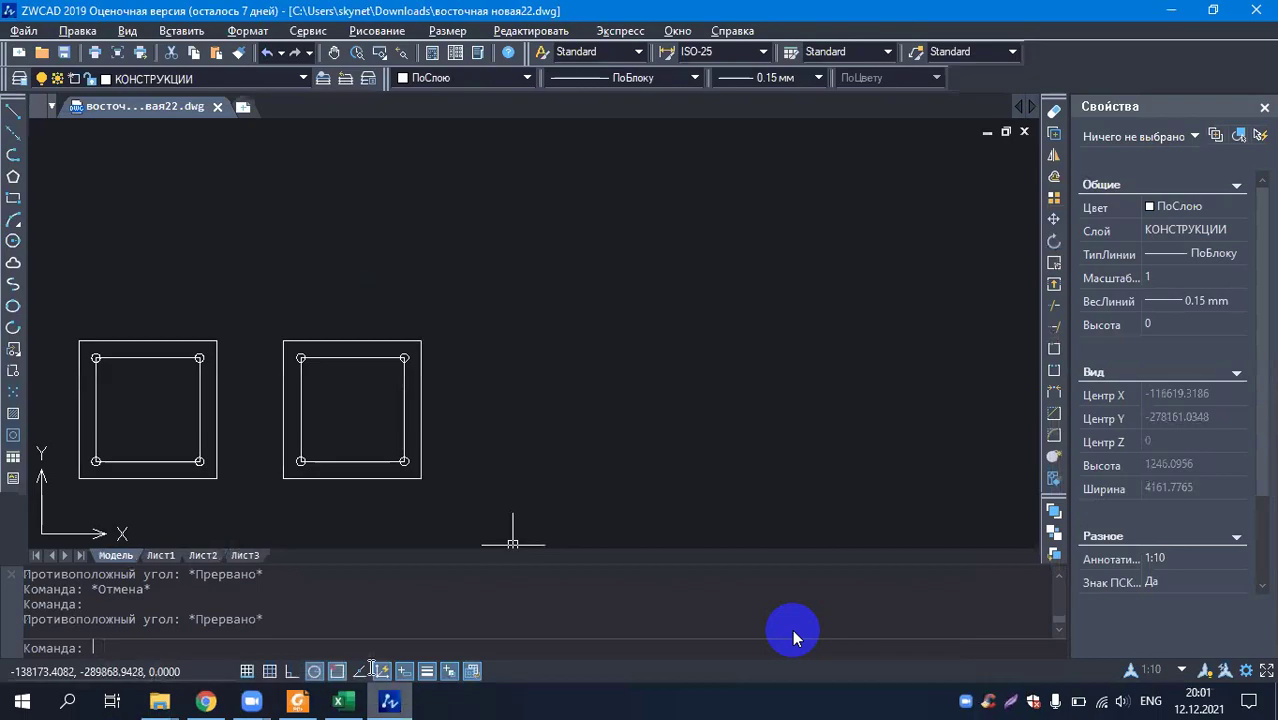
- Examine the corner-bar layout of the copied column section alongside the original section
scroll(436, 370, "up", 4)
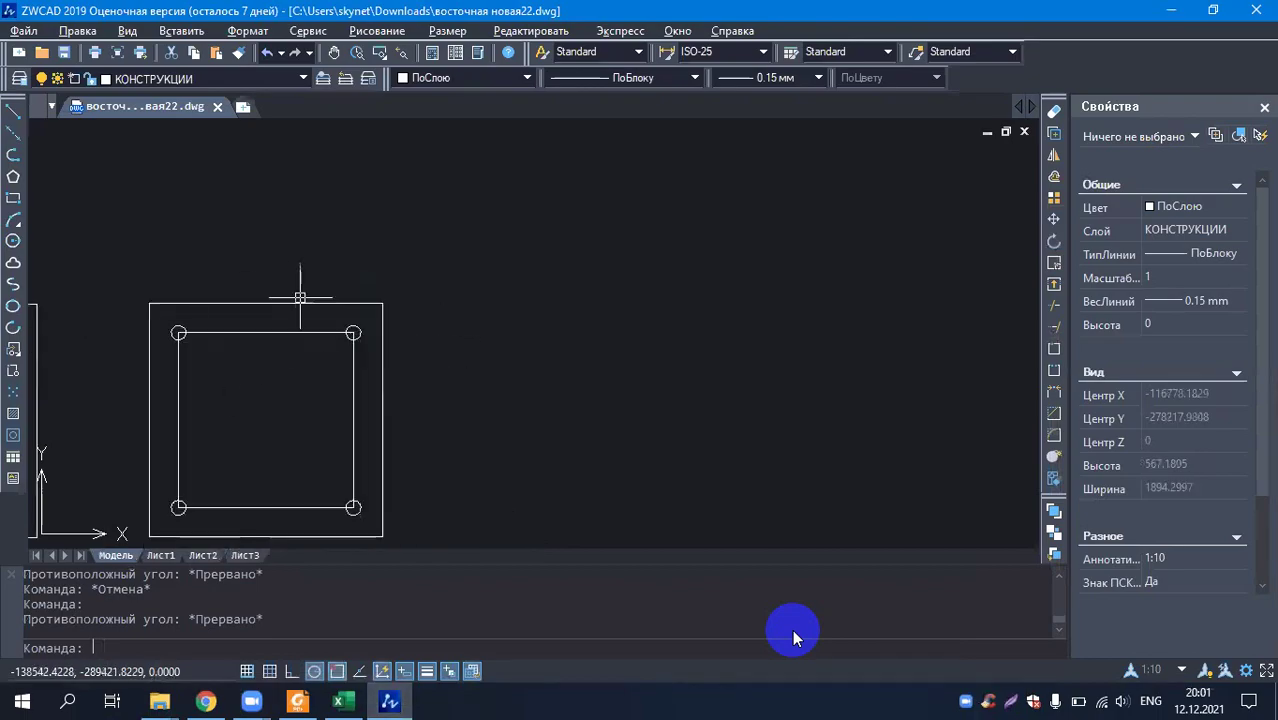
scroll(261, 322, "down", 1)
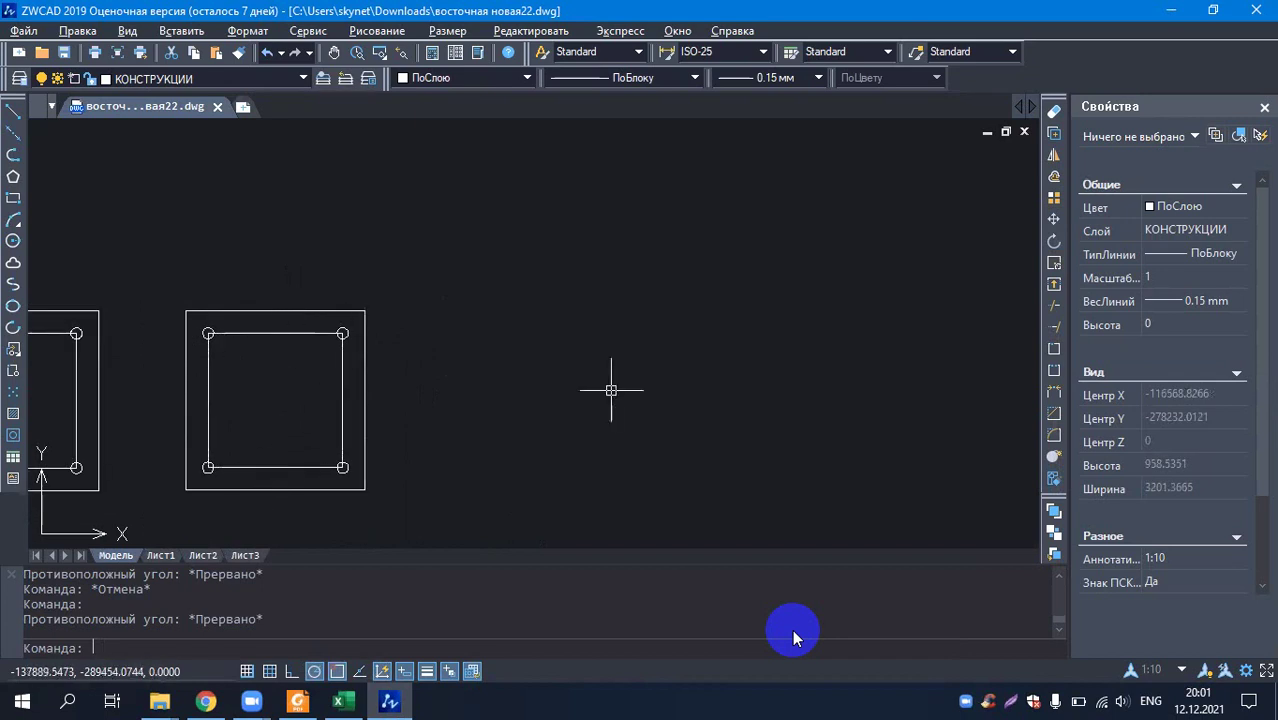
scroll(505, 415, "down", 1)
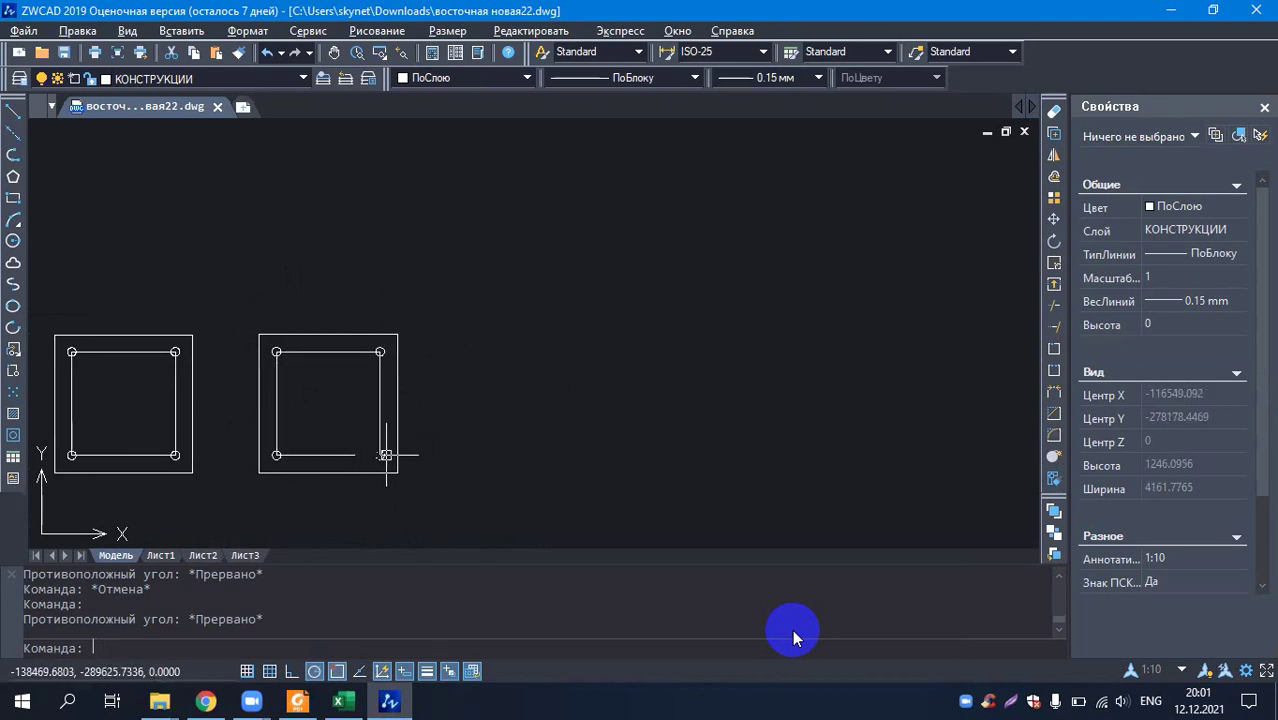
scroll(277, 436, "up", 1)
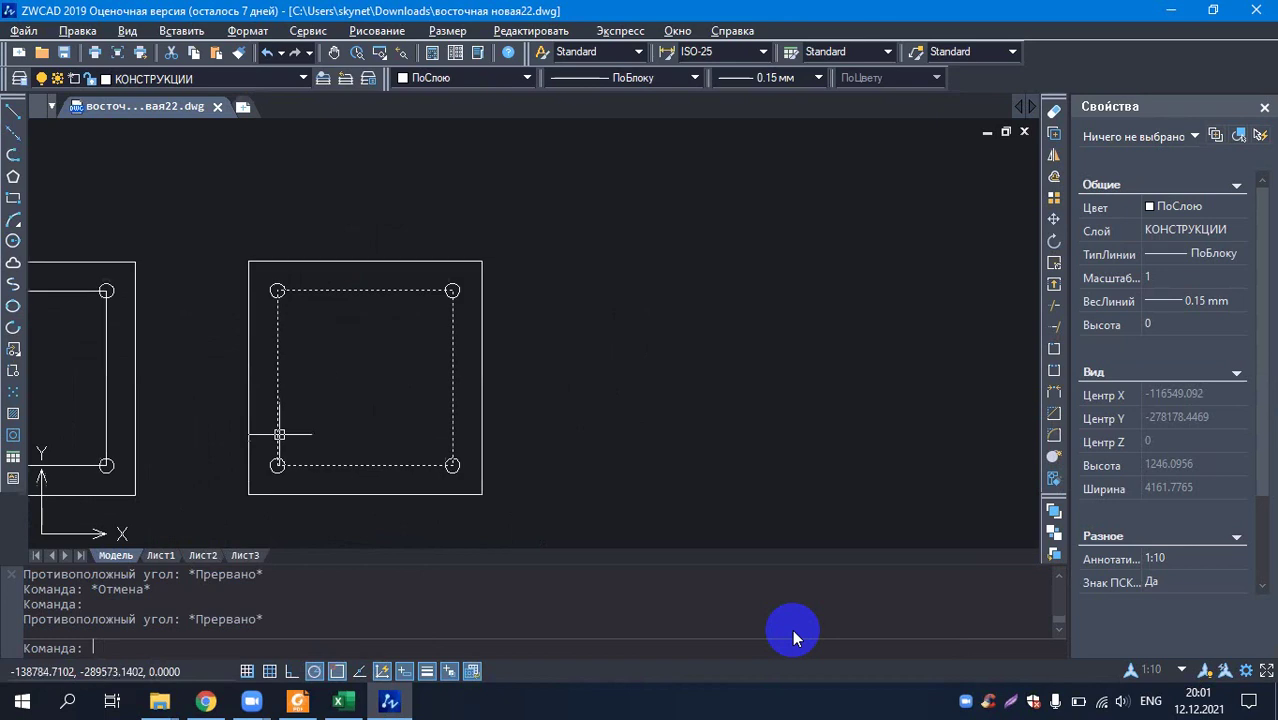
scroll(279, 435, "up", 1)
scroll(331, 357, "down", 1)
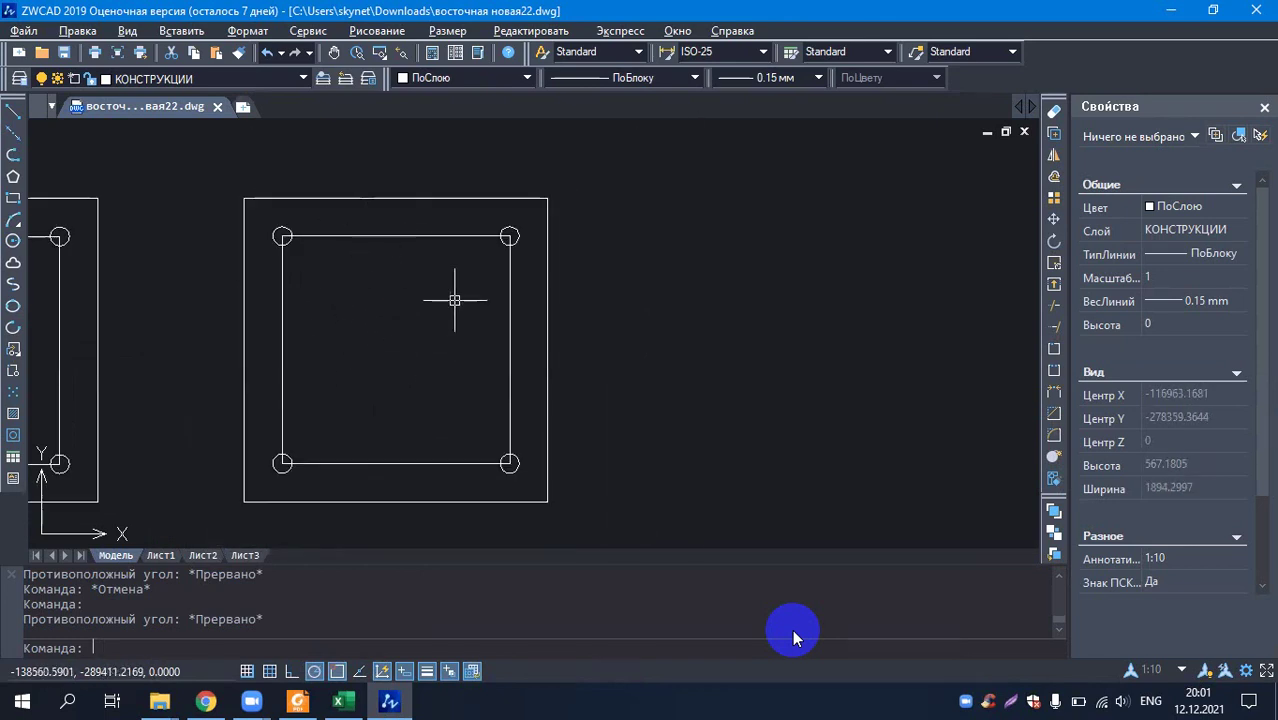
- Switch to Excel to check the rebar options table, minimise the browser and Excel, and return to the column sections in ZWCAD
mouse_move(343, 704)
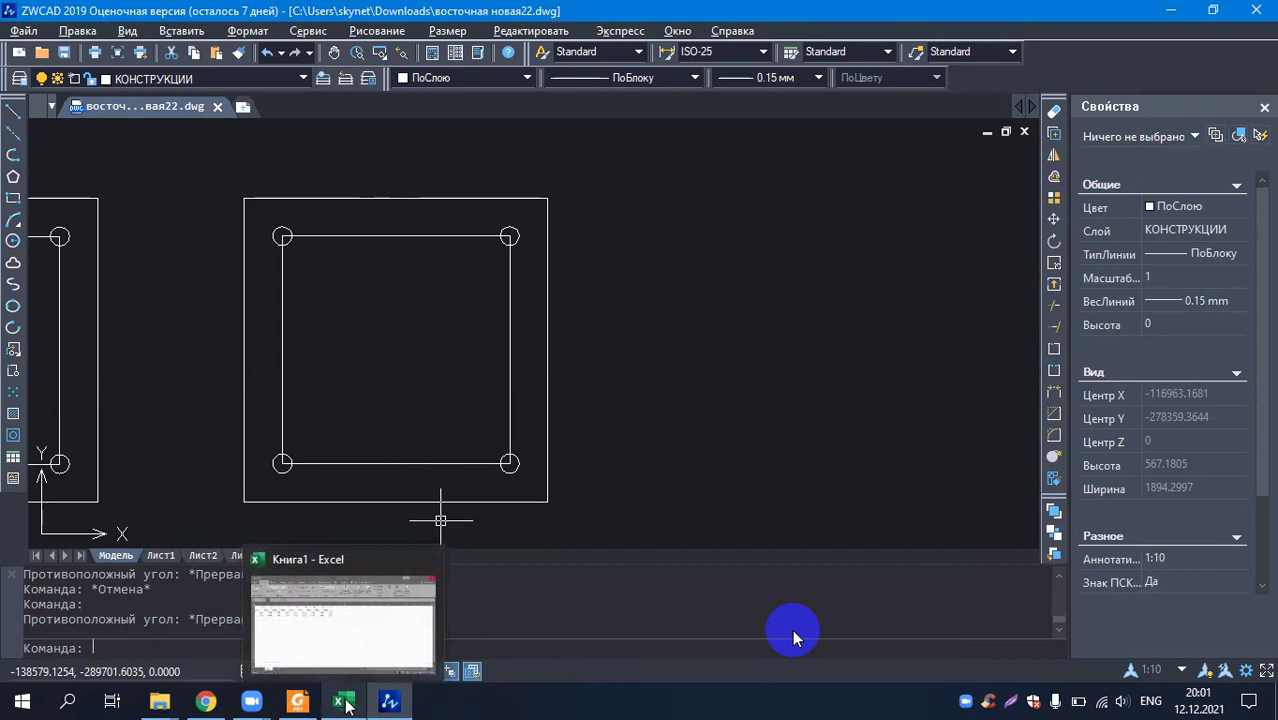
left_click(343, 704)
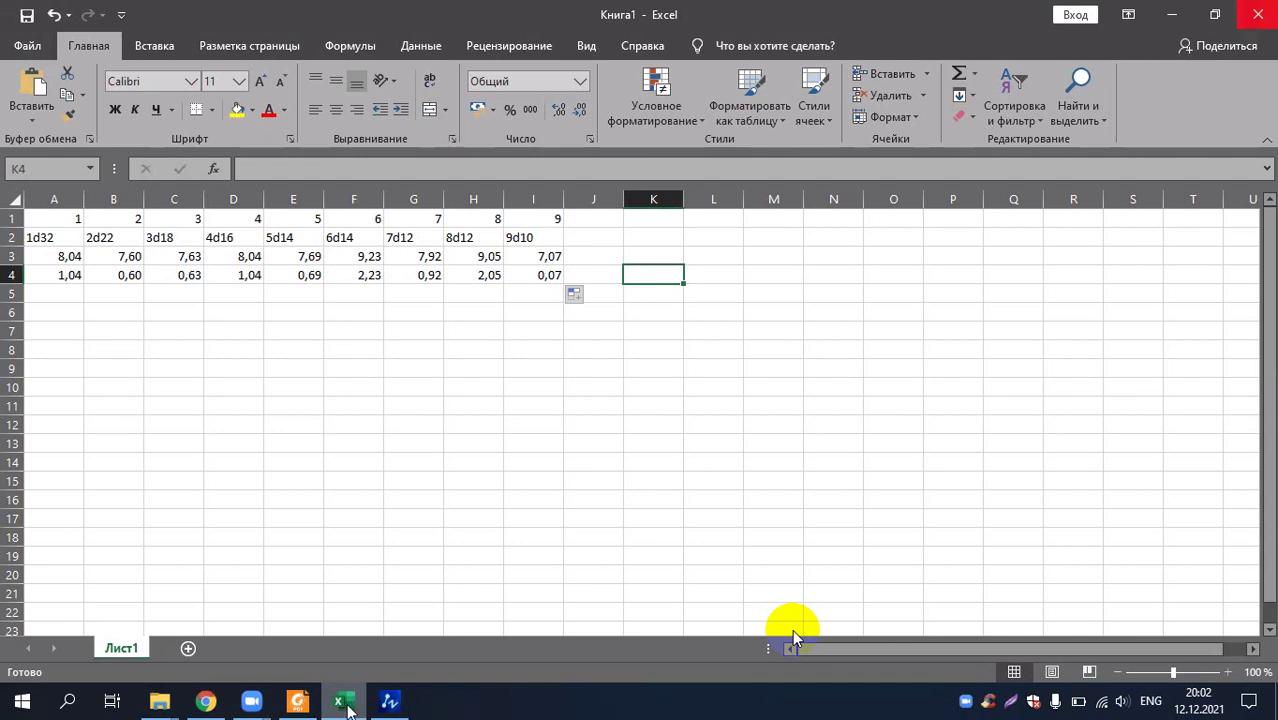
left_click(204, 702)
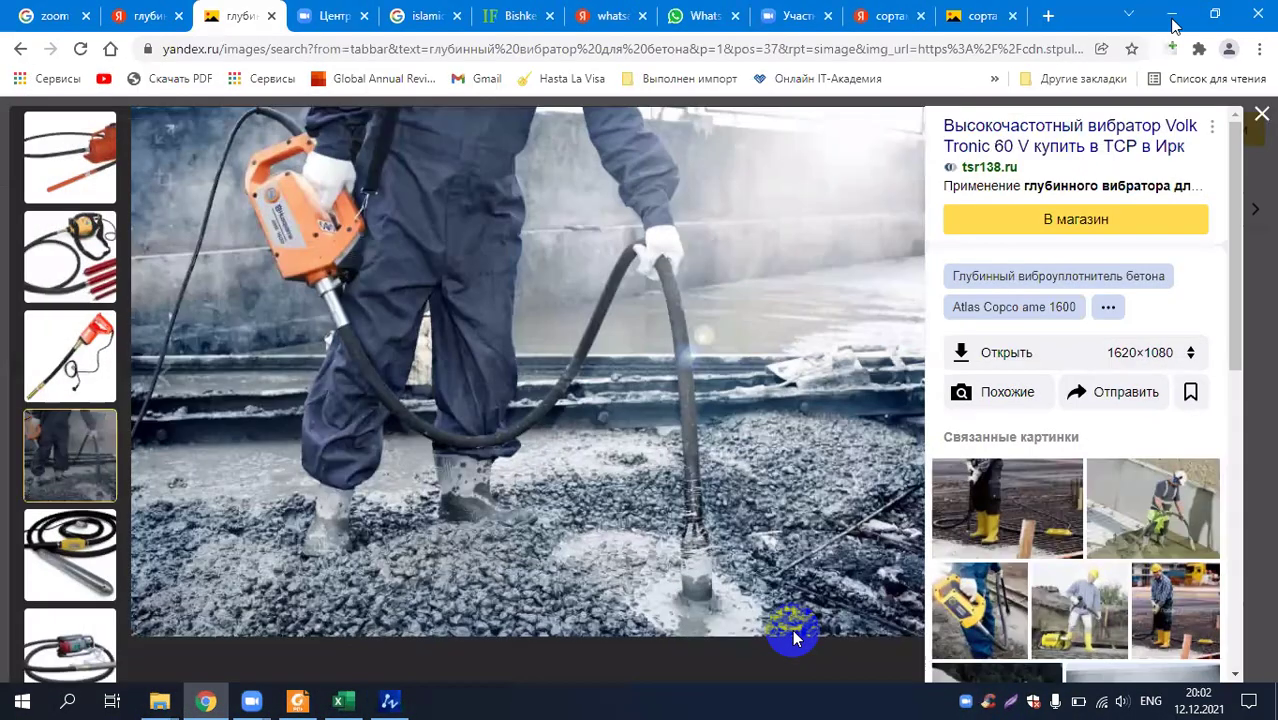
left_click(1175, 25)
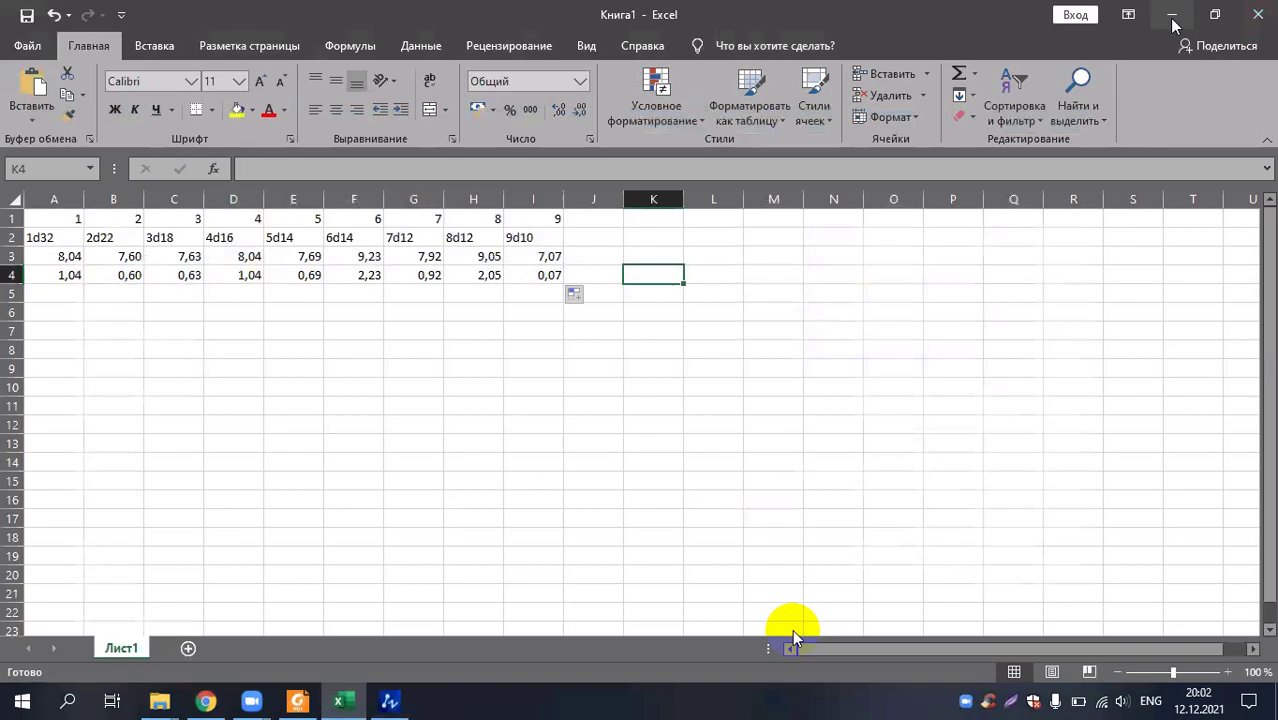
left_click(1175, 25)
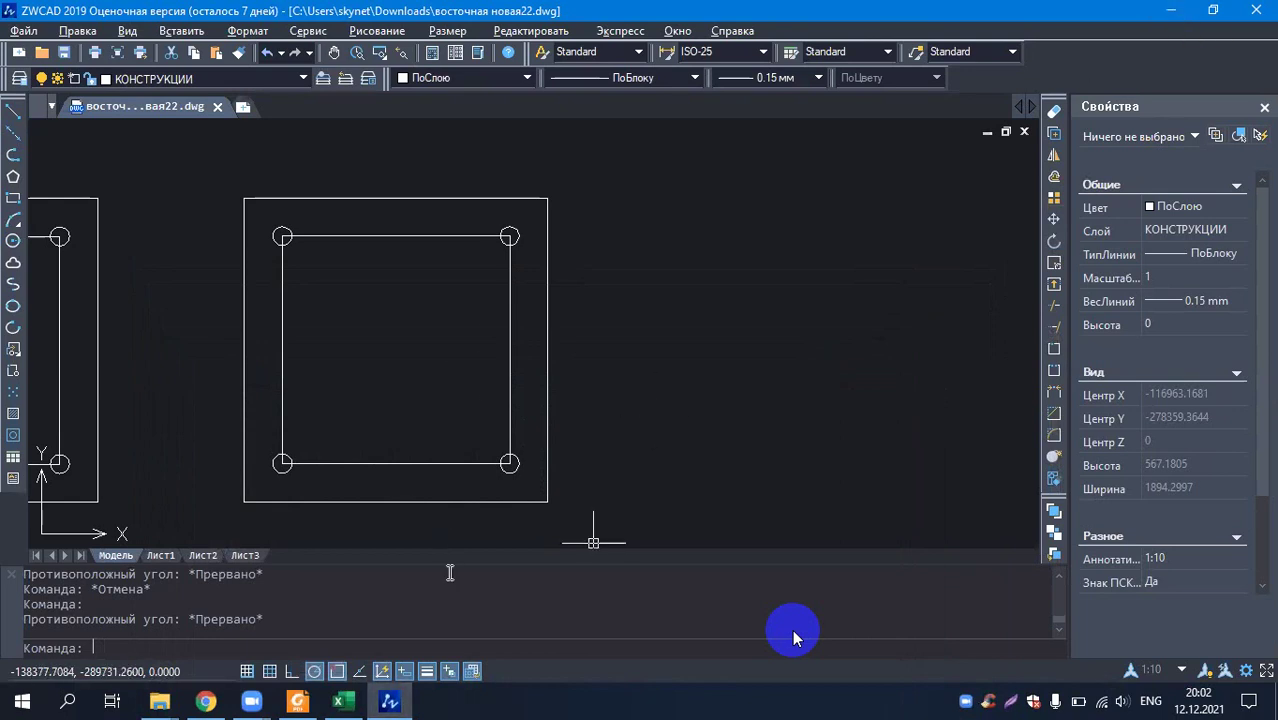
scroll(579, 328, "down", 5)
scroll(393, 293, "up", 4)
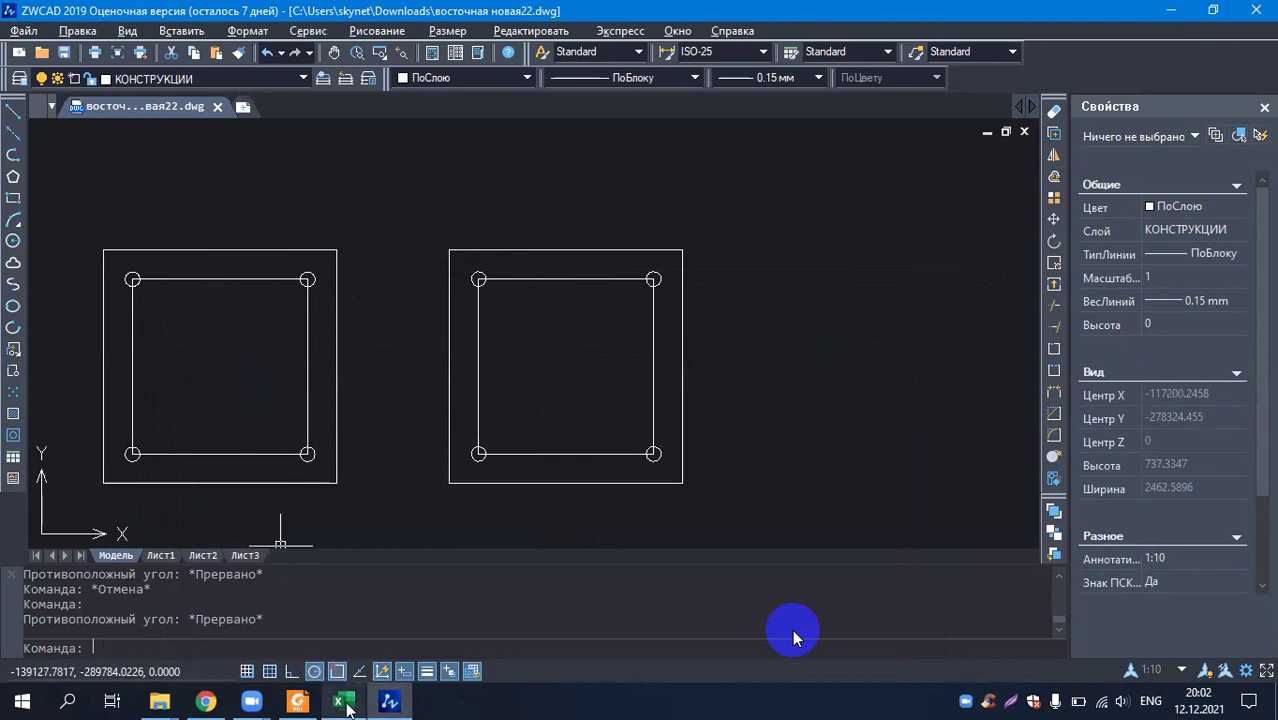
- Review the rebar options in Excel, starting with the 1d32 values in A2:A4, and return to ZWCAD
mouse_move(347, 706)
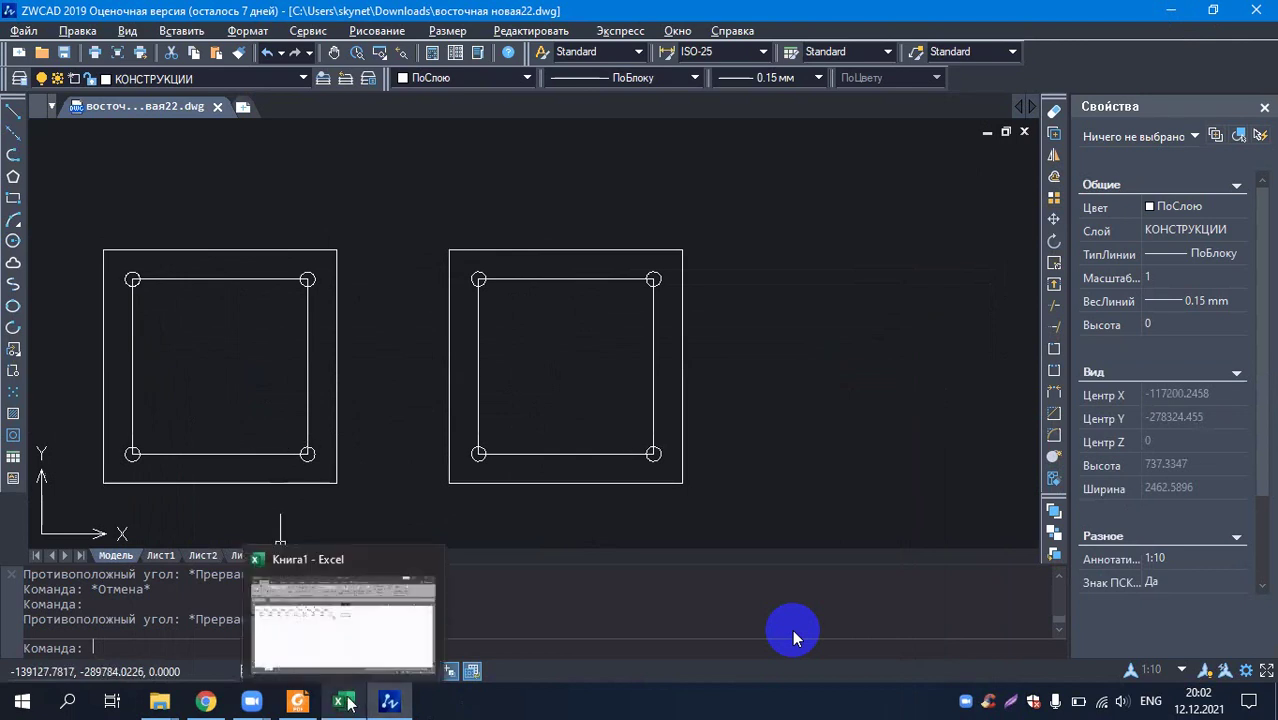
left_click(385, 636)
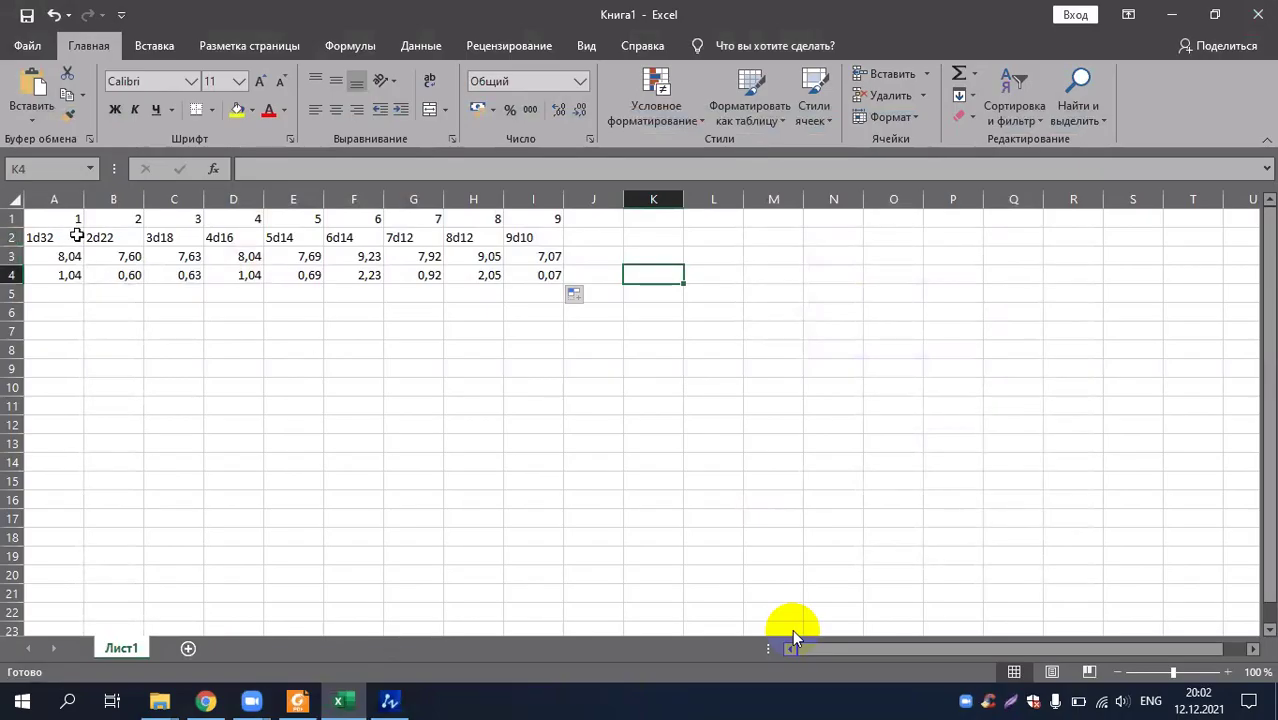
left_click_drag(65, 234, 74, 271)
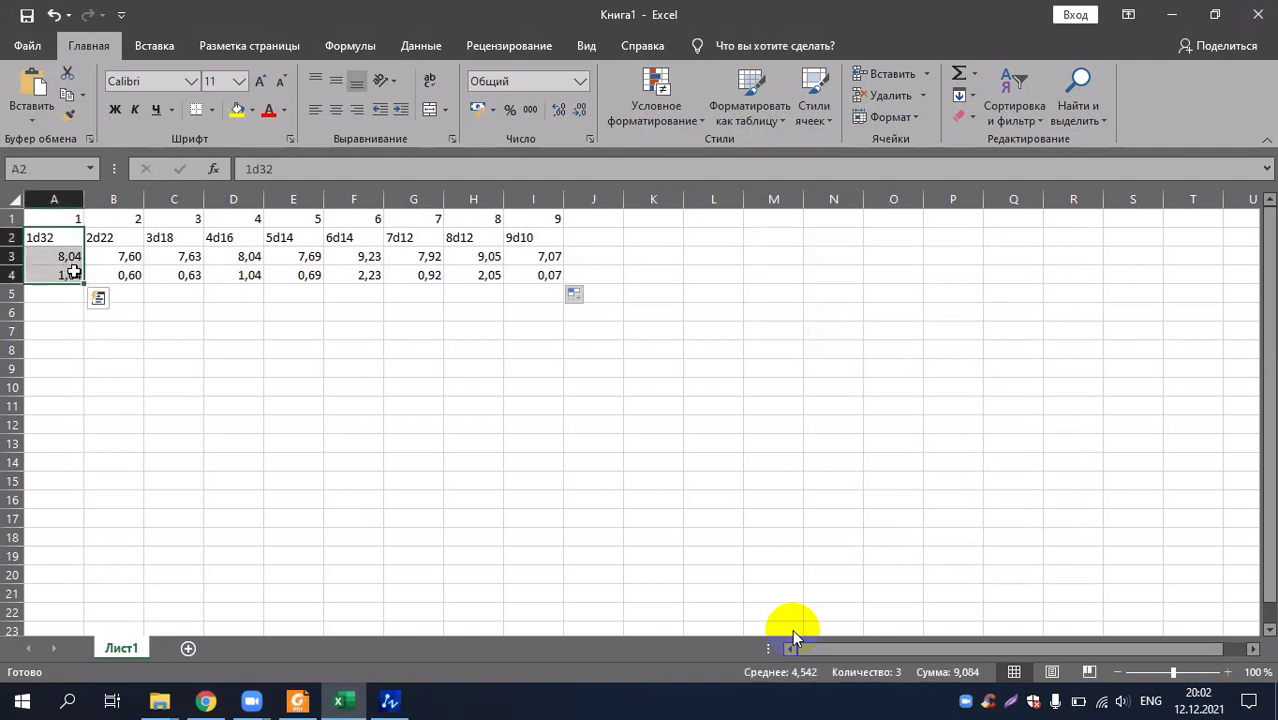
left_click(150, 333)
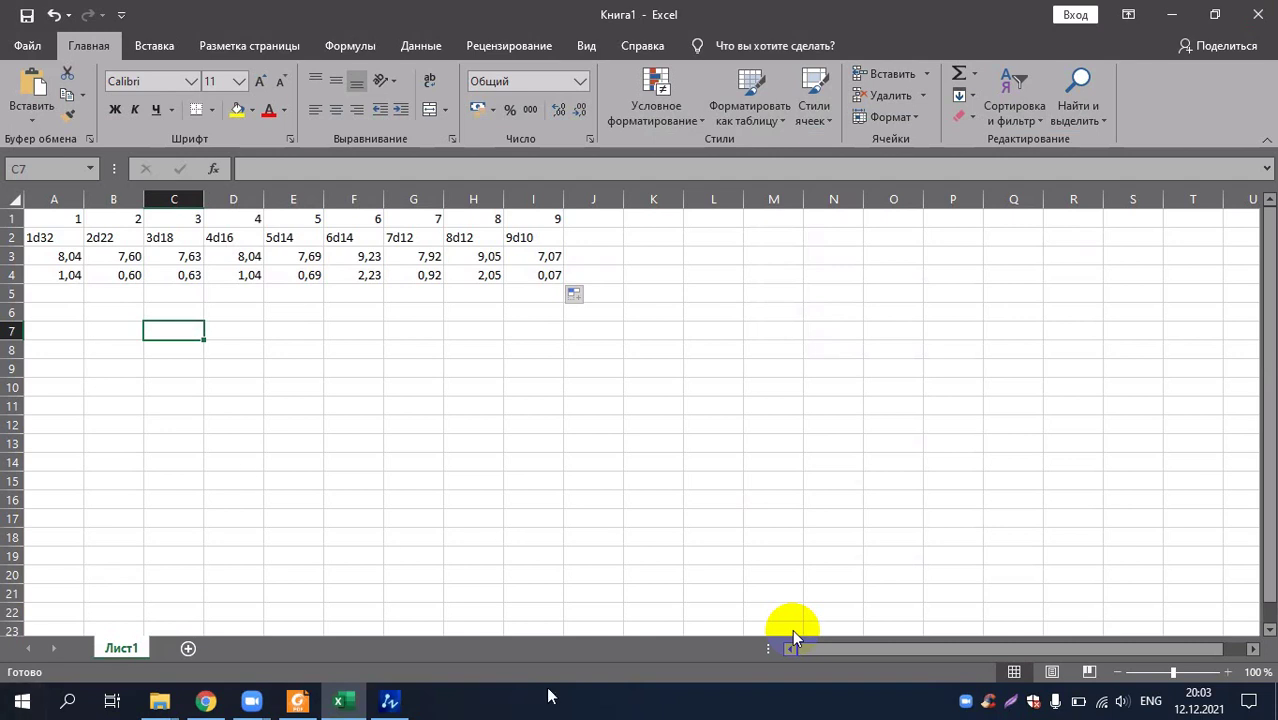
left_click(400, 705)
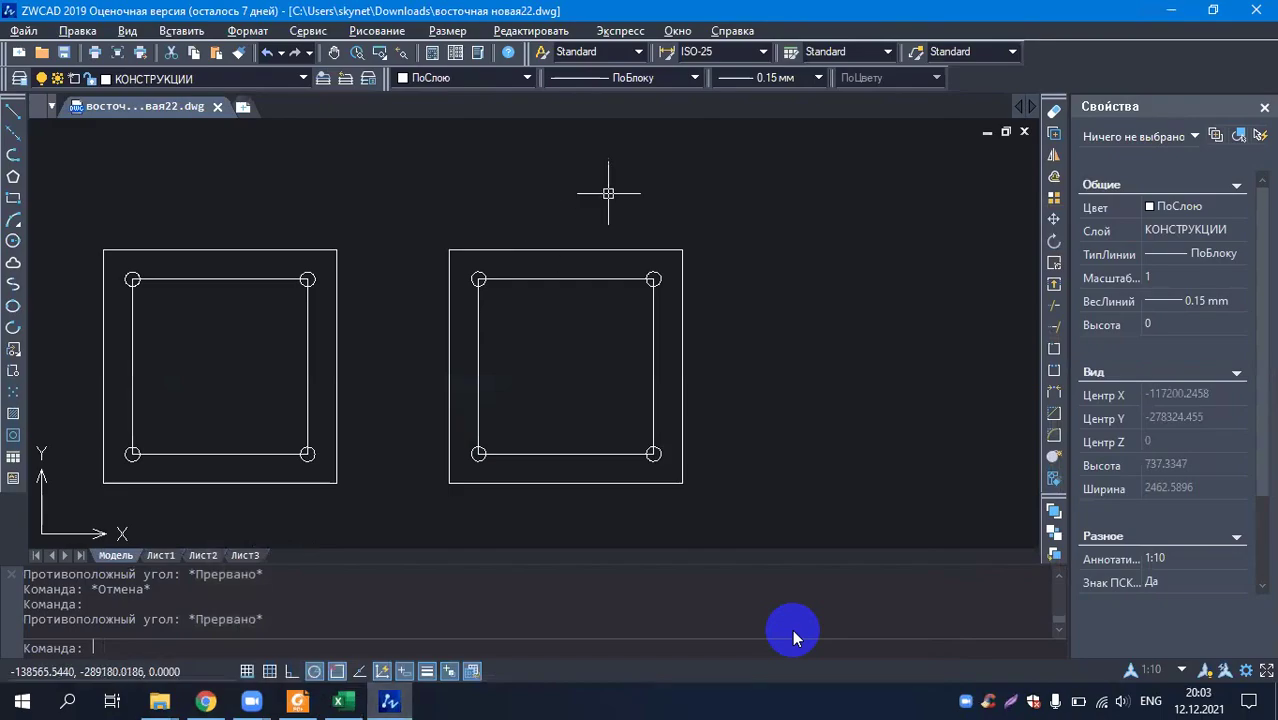
- Delete the half-length polyline lying along the upper inner edge of the copied section
scroll(607, 193, "up", 2)
scroll(513, 258, "down", 2)
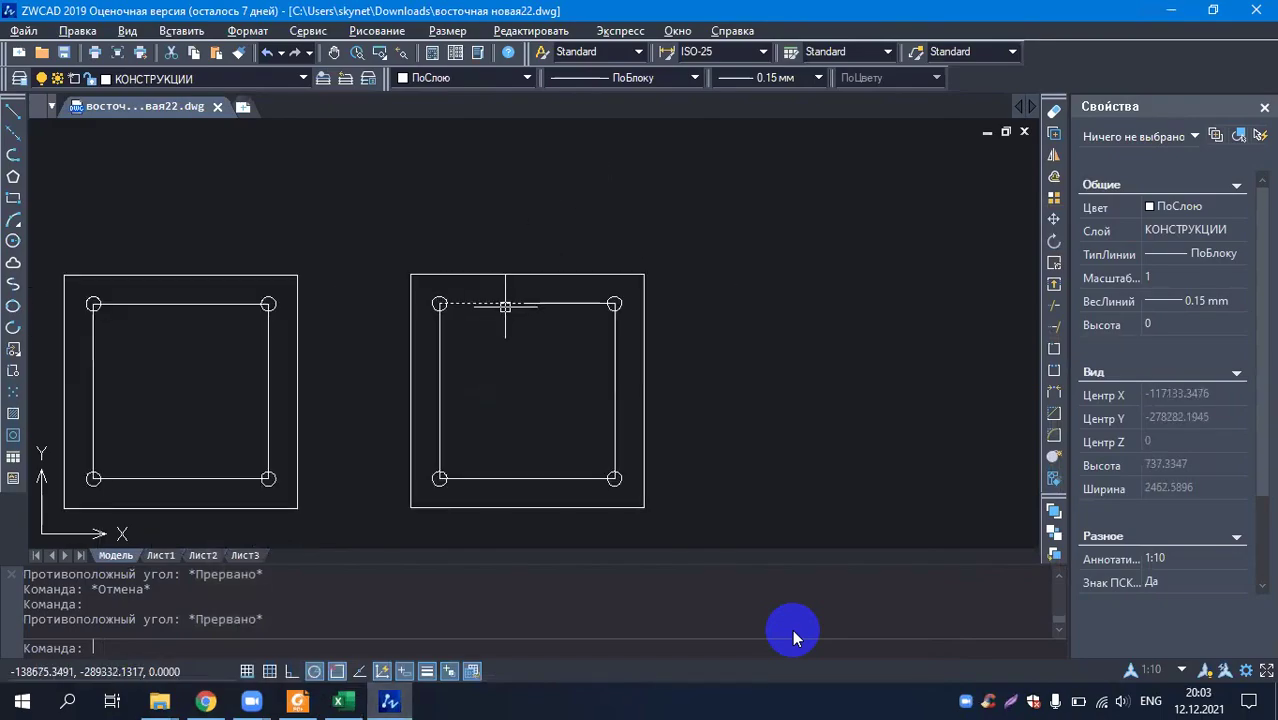
scroll(515, 300, "up", 1)
scroll(535, 275, "down", 1)
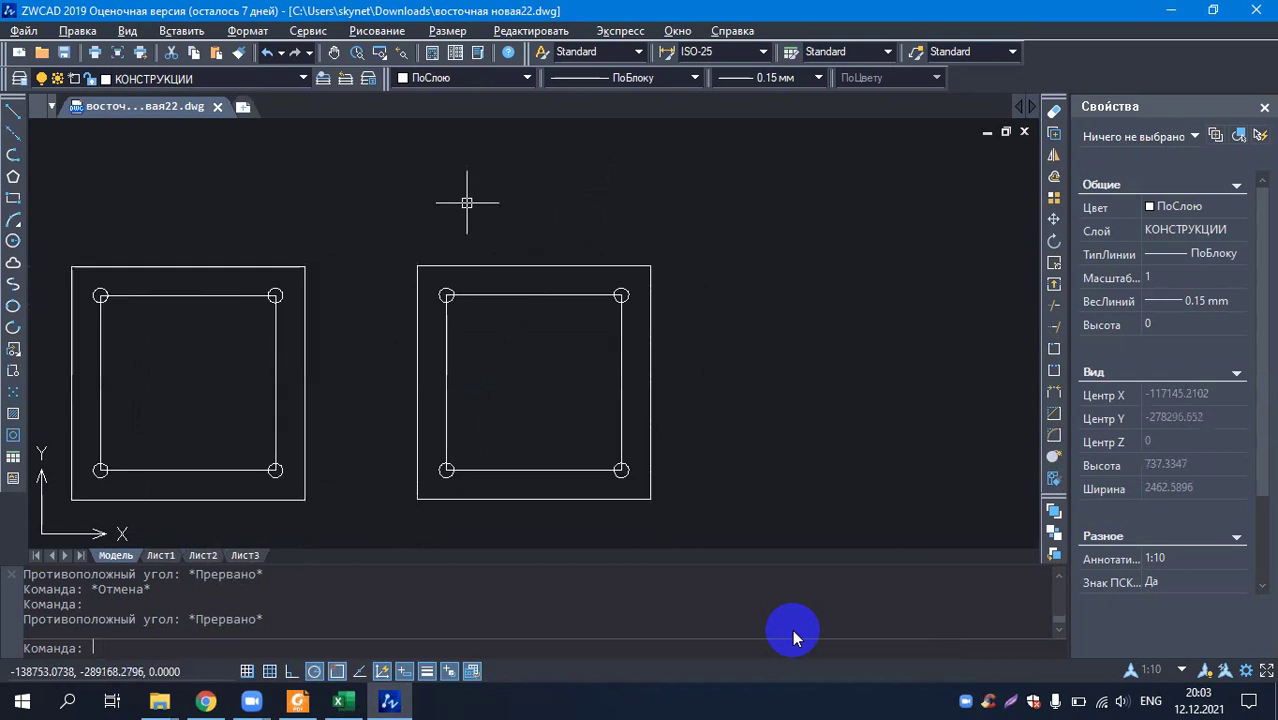
left_click(499, 294)
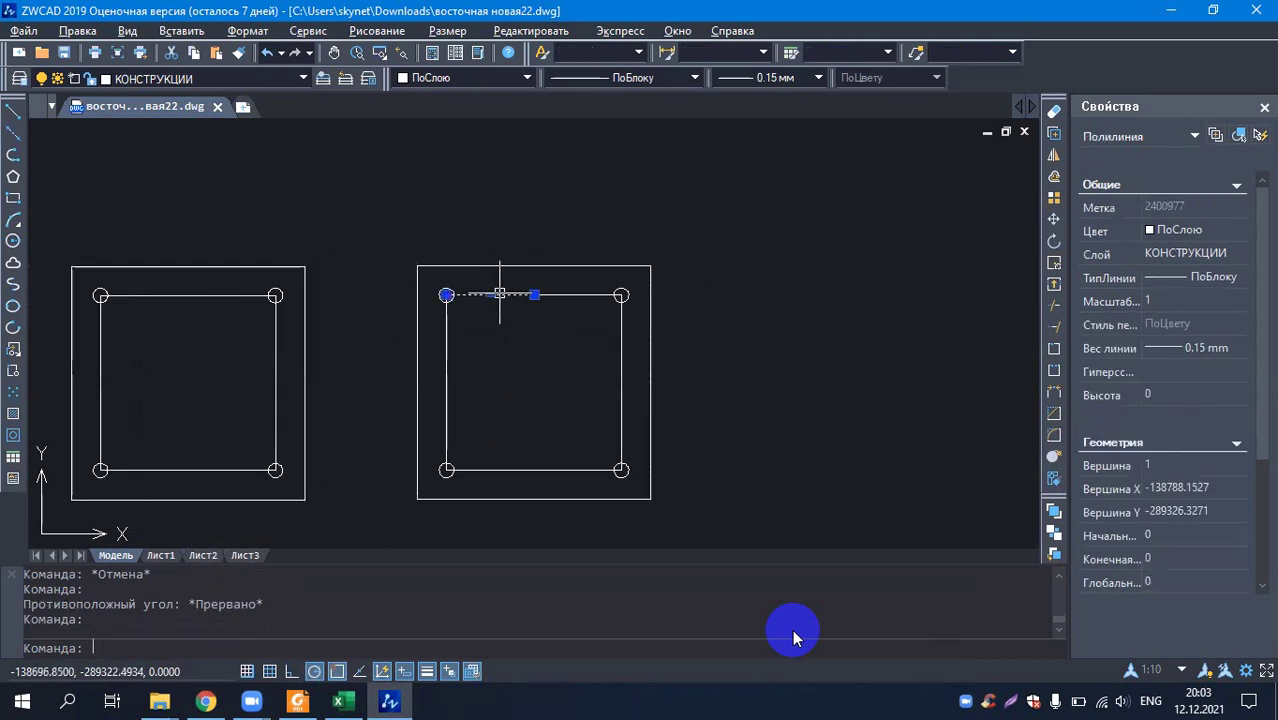
key("Delete")
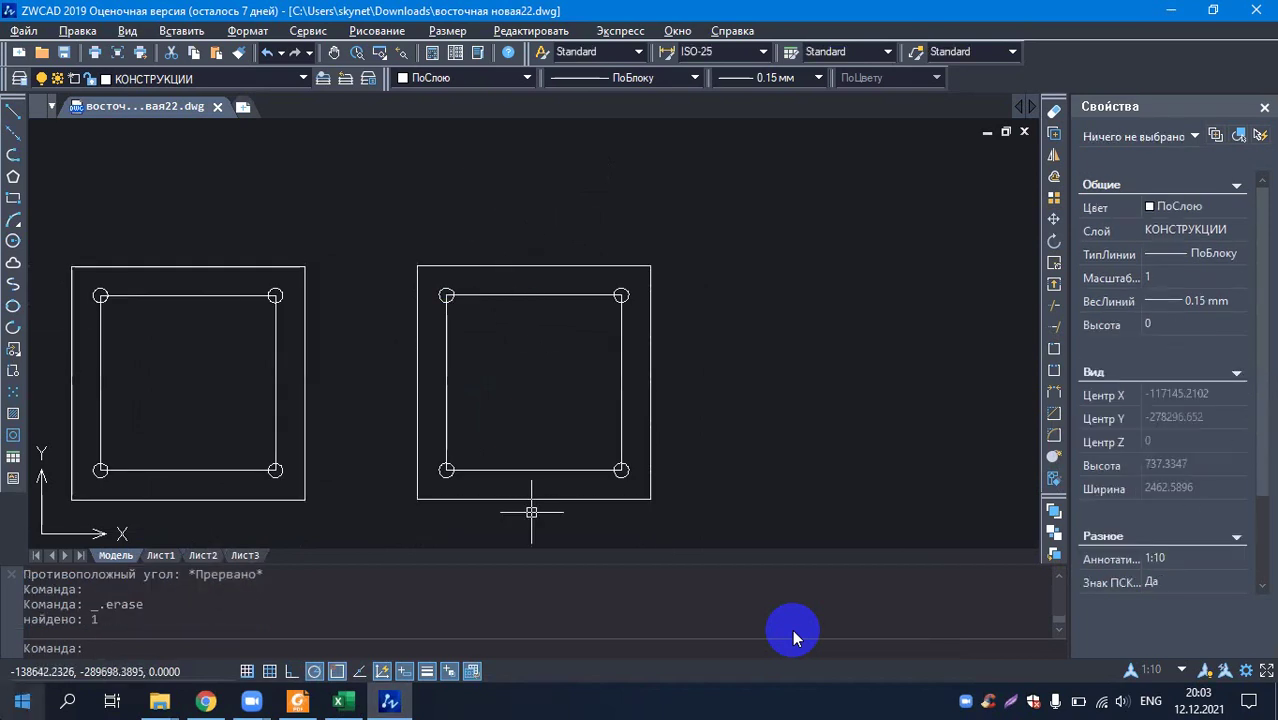
type("z")
key("Return")
type("w")
key("Return")
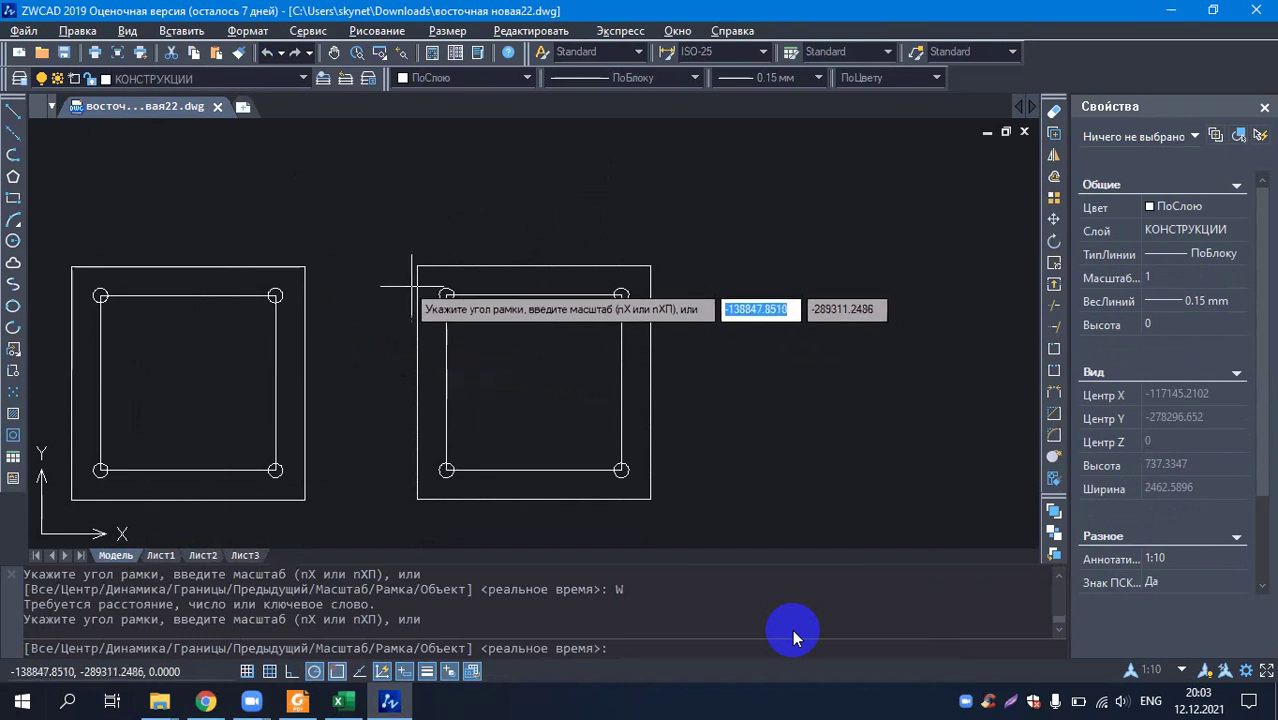
key("Escape")
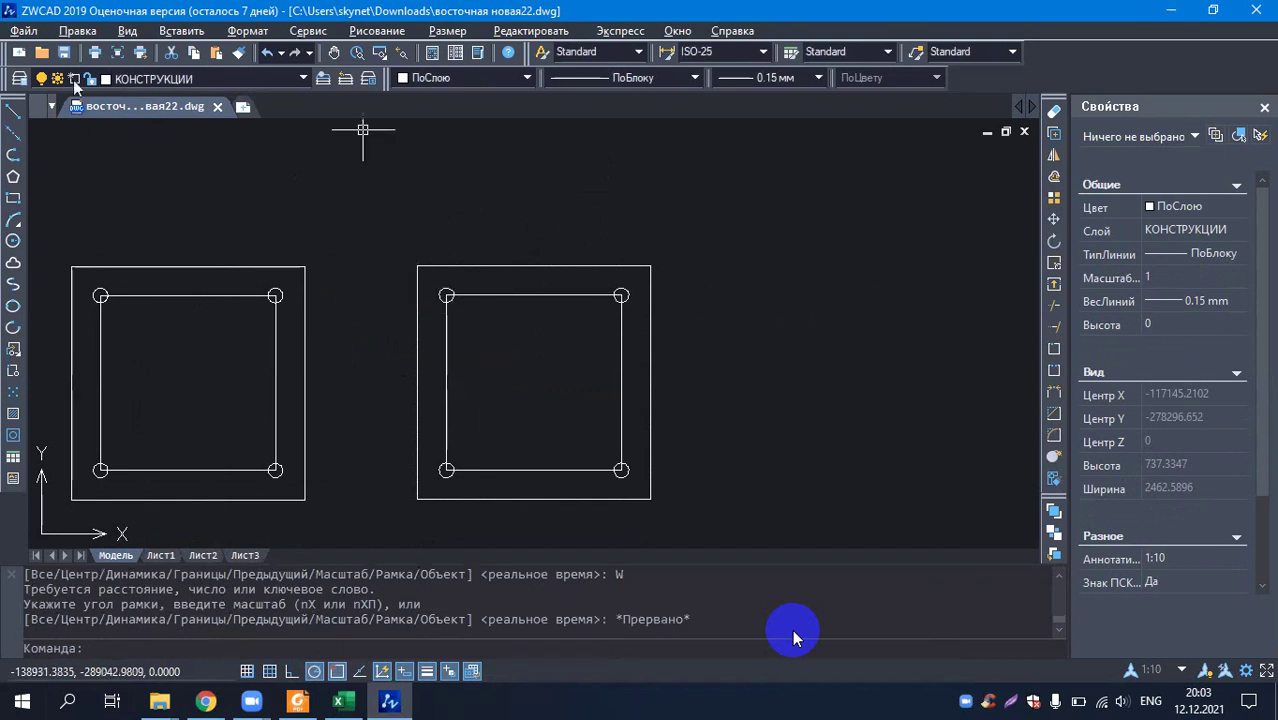
- Draw a new polyline from the centre of the copied section's upper-left corner bar to the centre of its upper-right bar
left_click(13, 155)
scroll(540, 305, "up", 1)
scroll(547, 252, "up", 2)
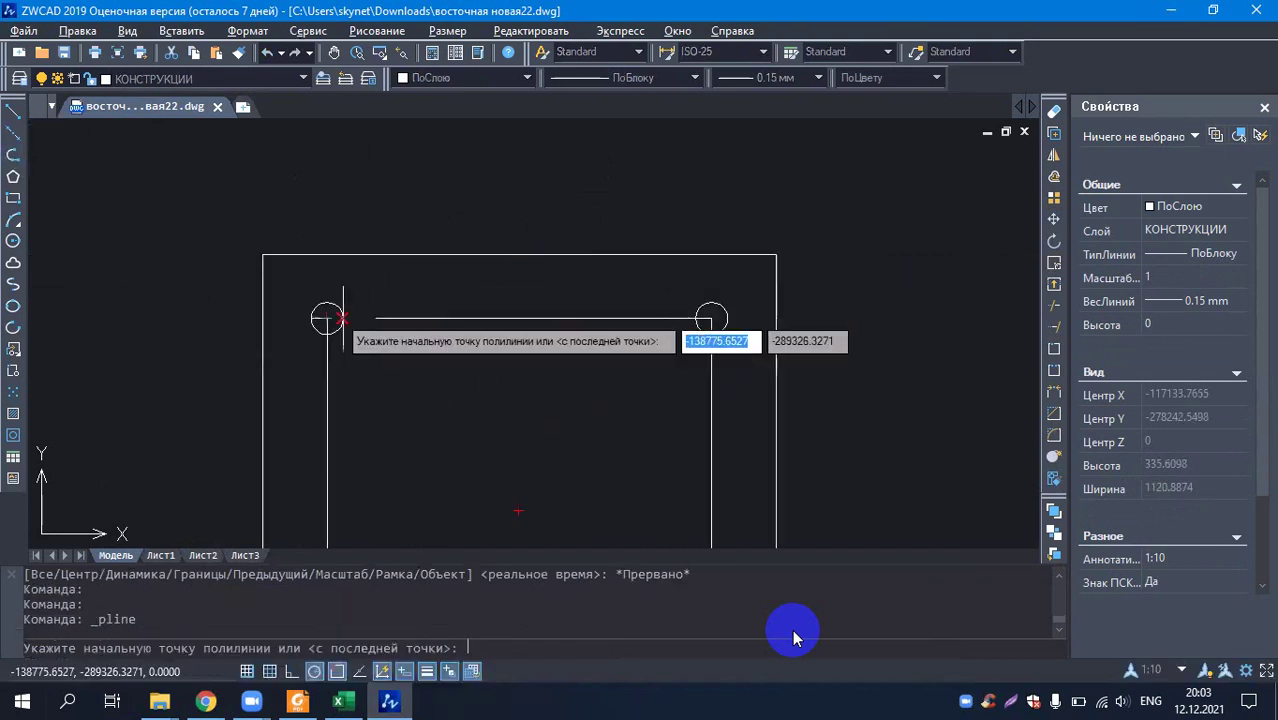
left_click(327, 318)
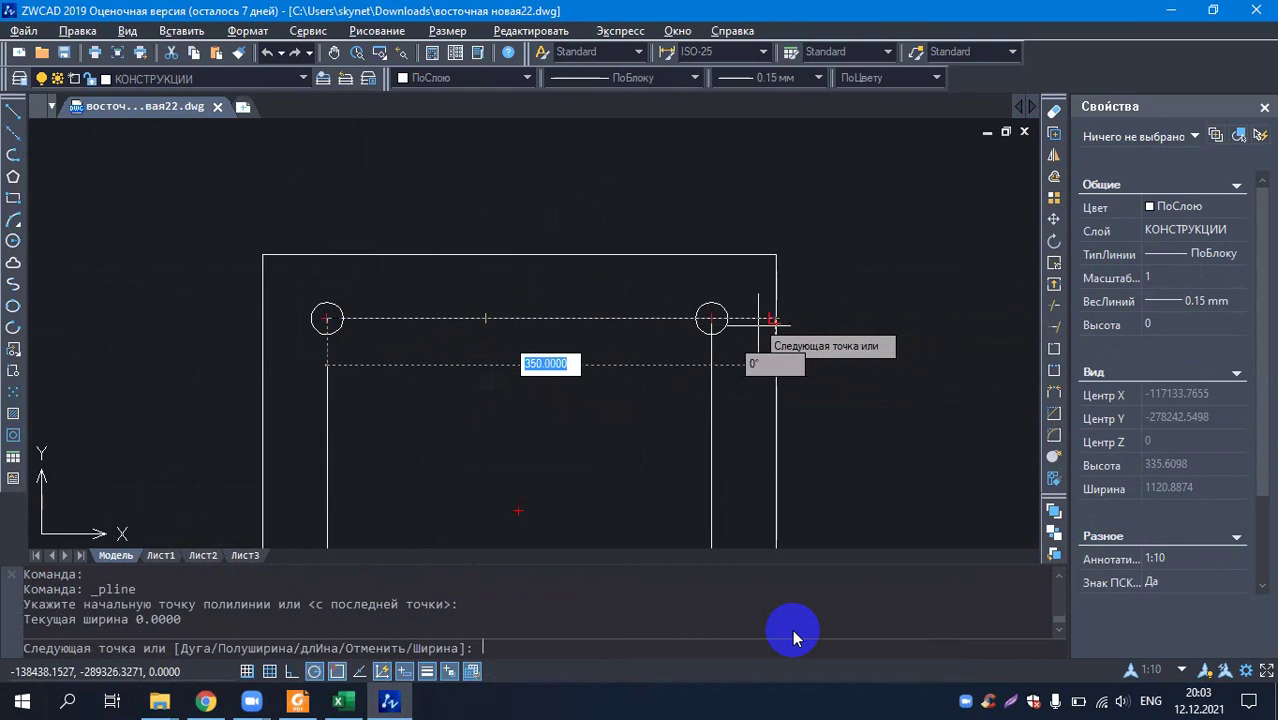
left_click(711, 318)
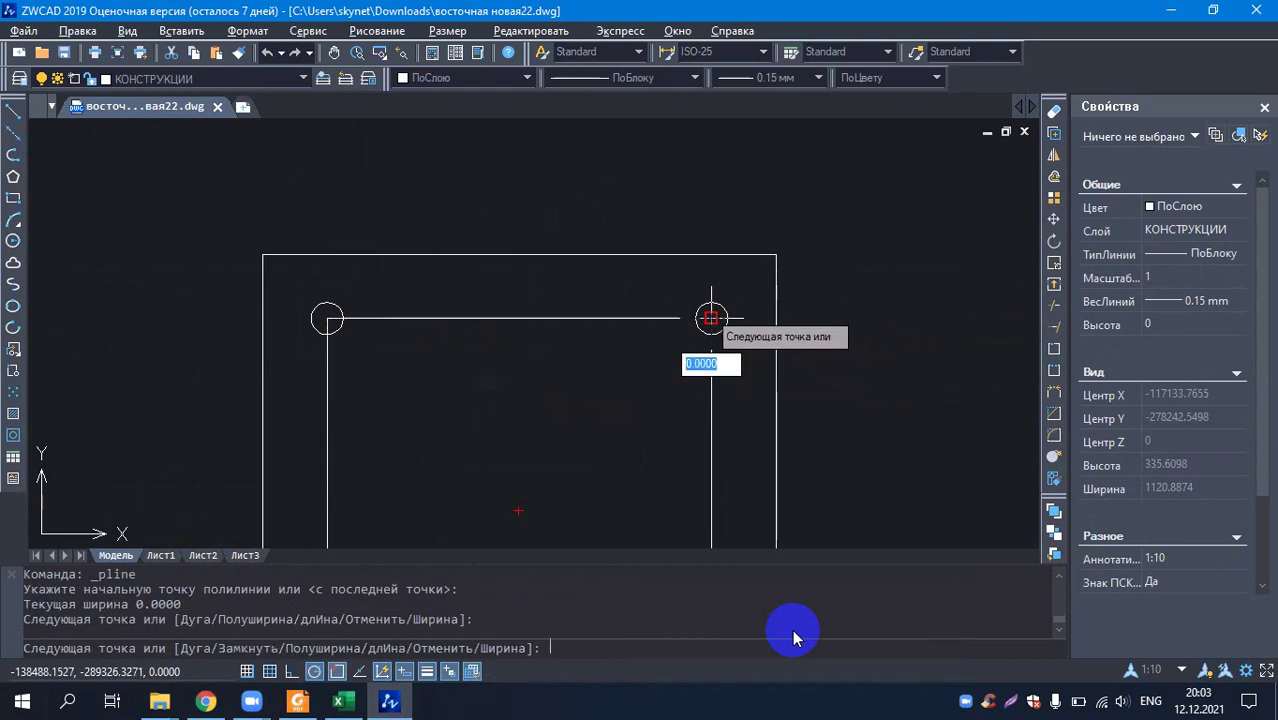
key("Return")
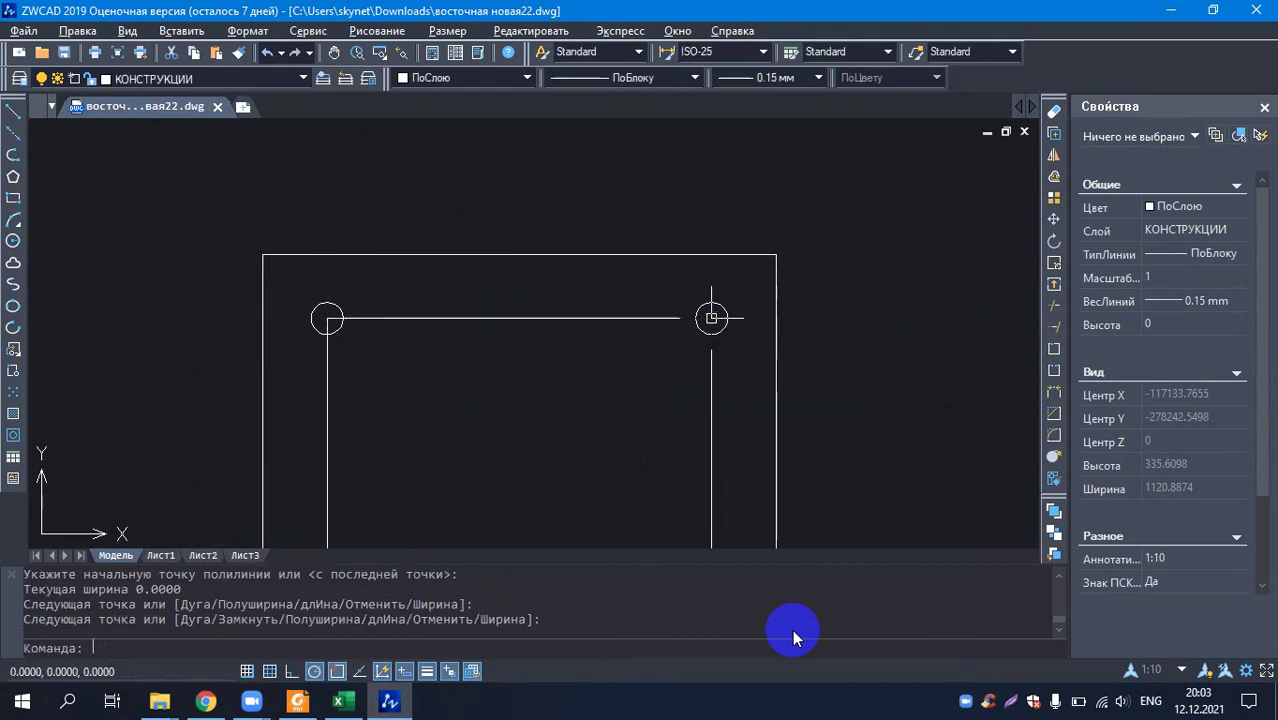
- Try to scale the new polyline between the upper corner bars by a factor of 1/3
left_click(527, 316)
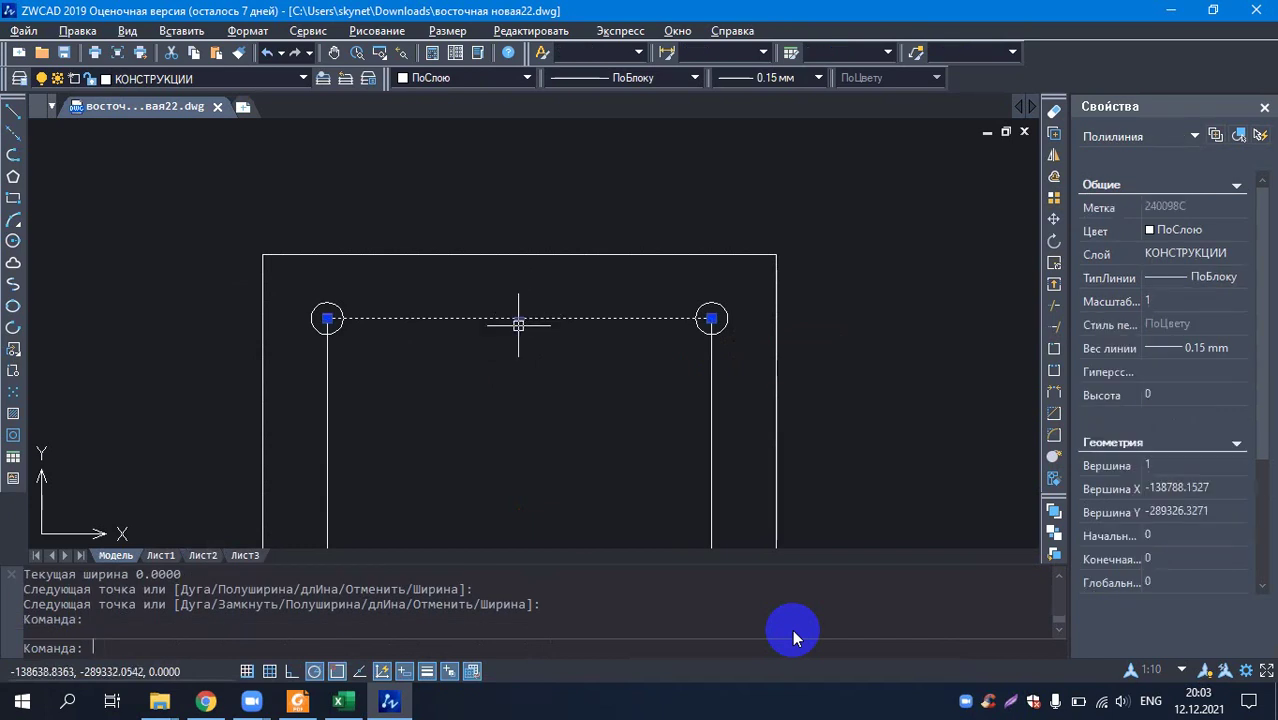
right_click(504, 354)
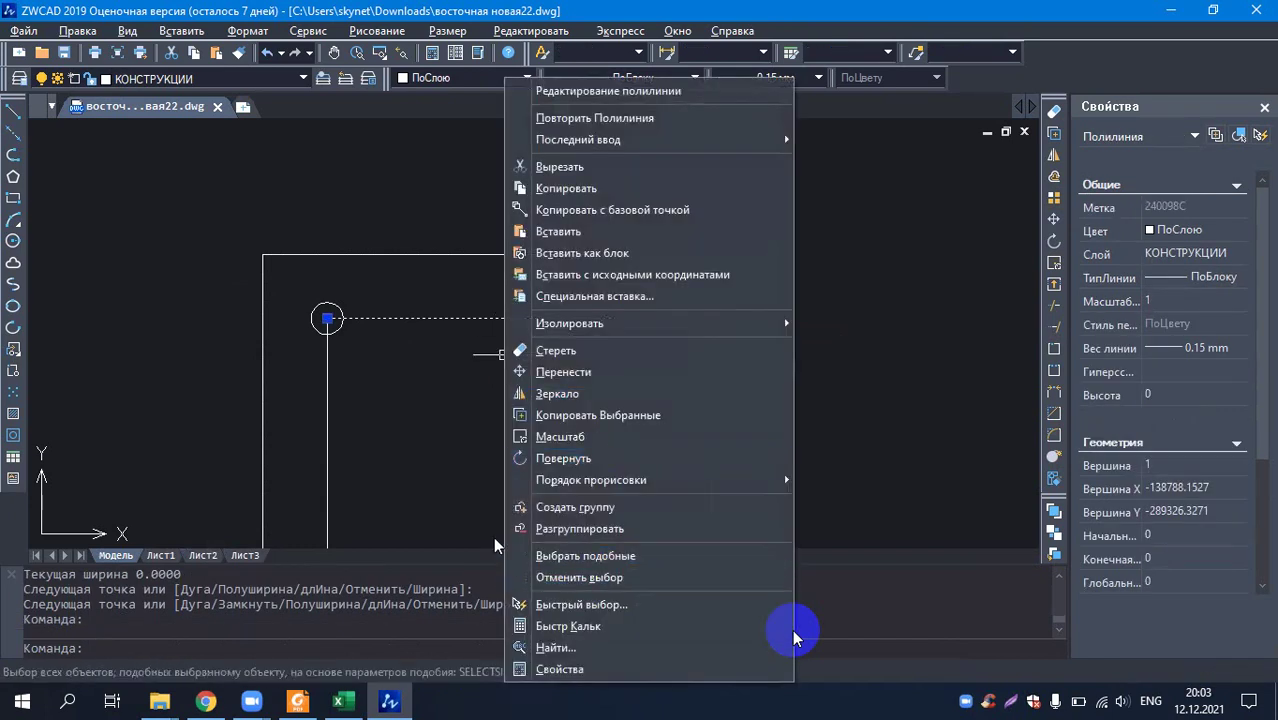
left_click(556, 436)
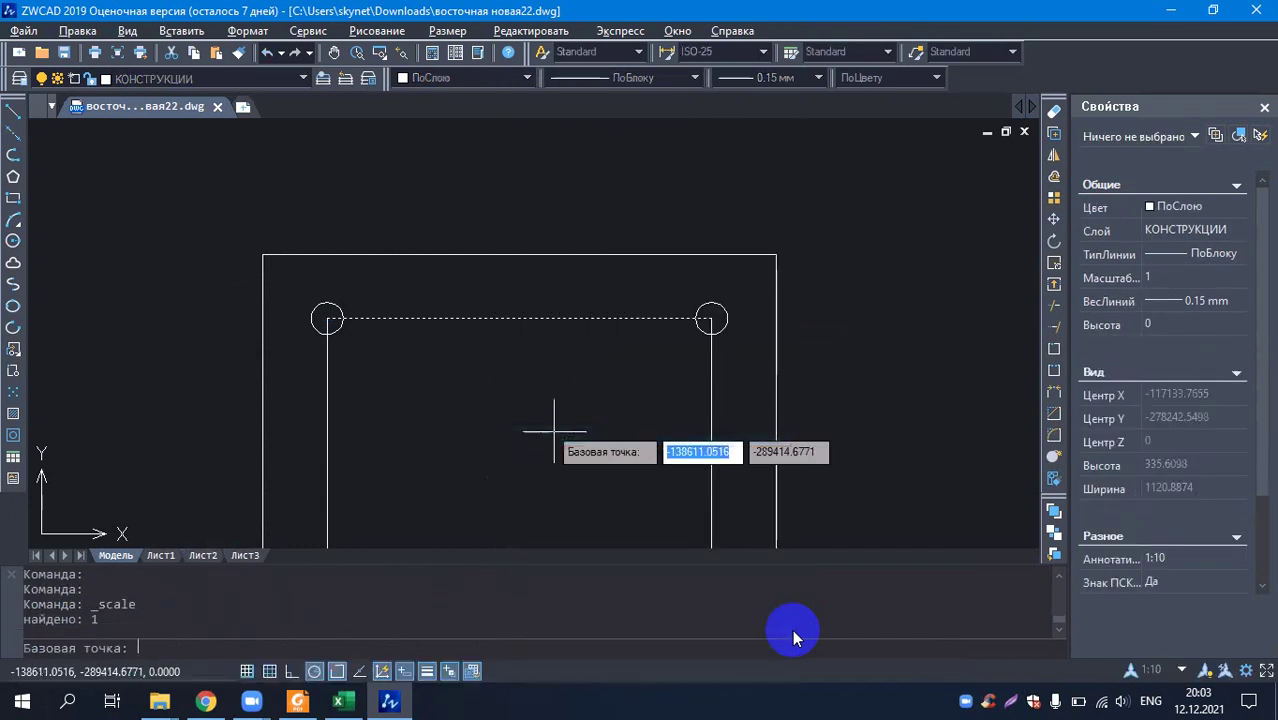
type("1/3")
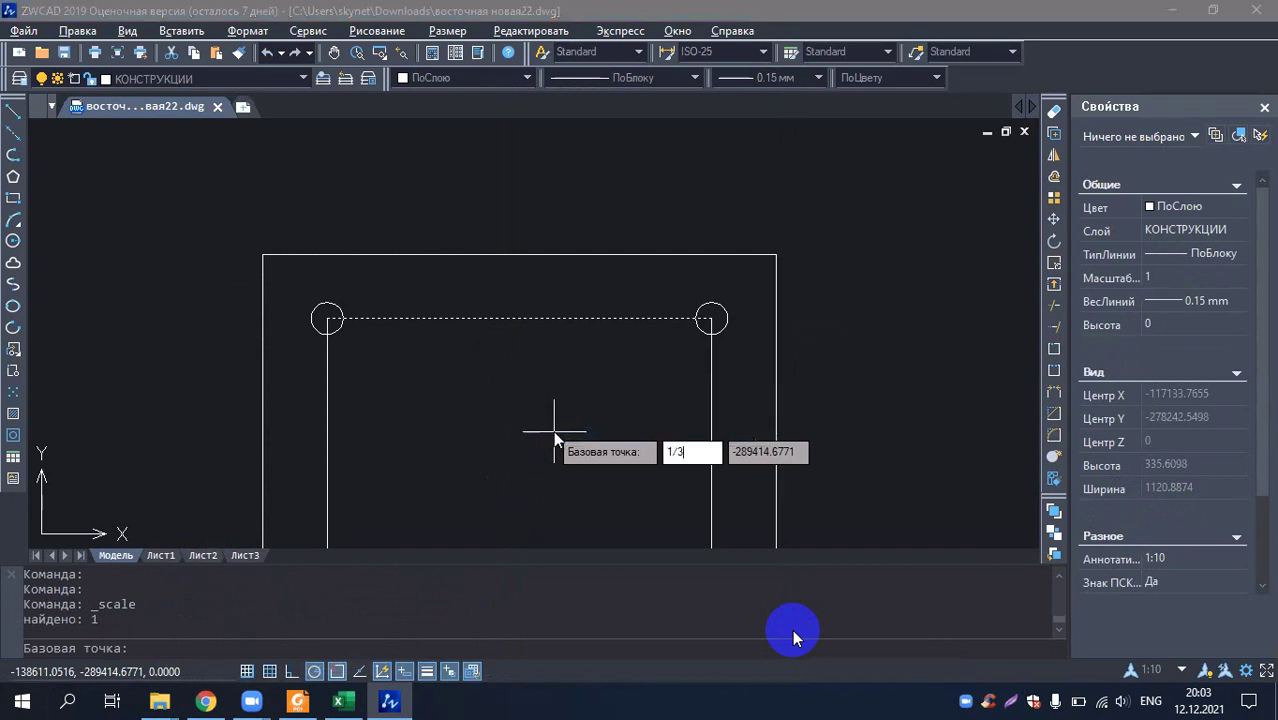
key("Return")
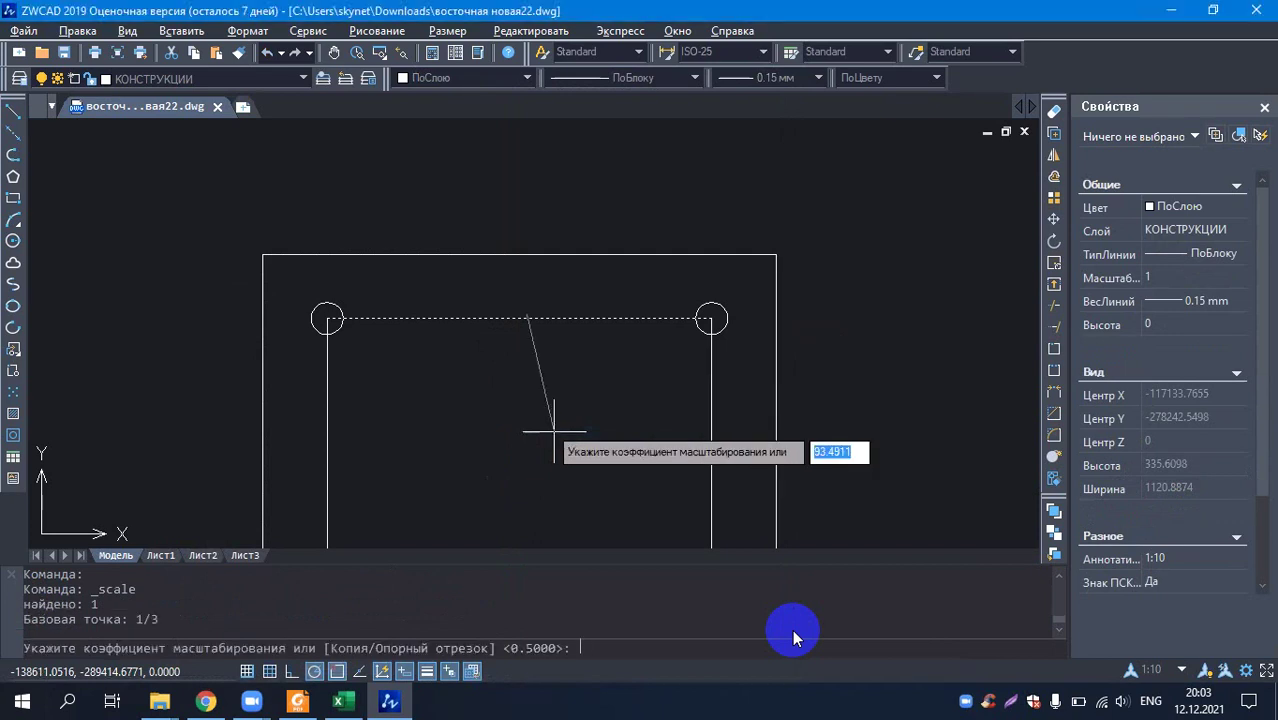
key("Return")
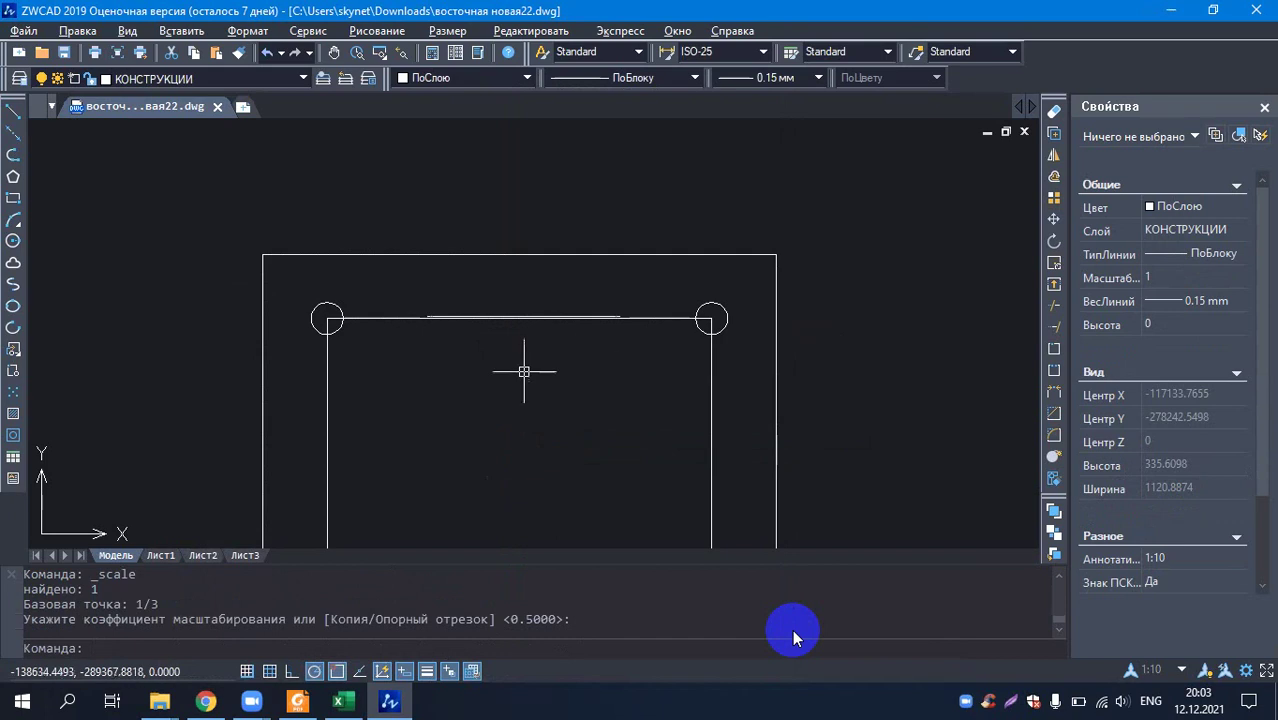
- Examine the scaled polyline's position relative to the copied section's upper inner edge, and clear the selection
scroll(522, 371, "up", 2)
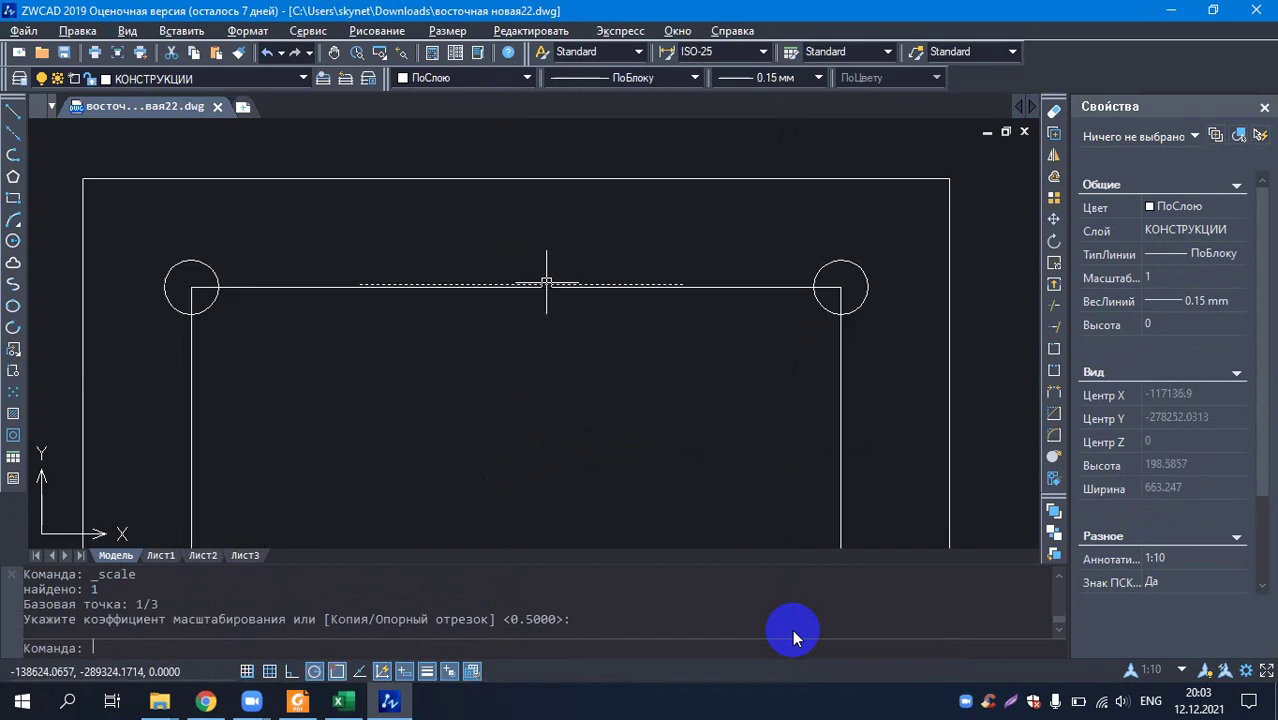
left_click(543, 279)
scroll(385, 290, "up", 2)
key("Escape")
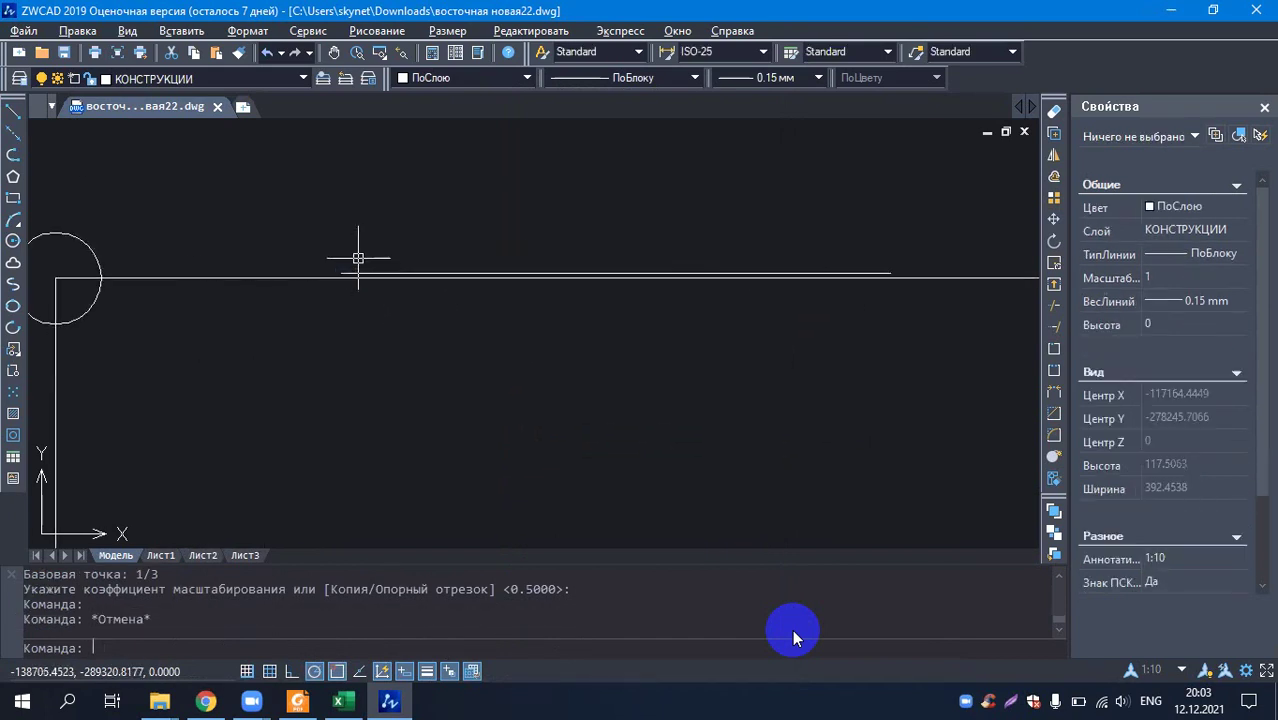
left_click(430, 320)
key("Escape")
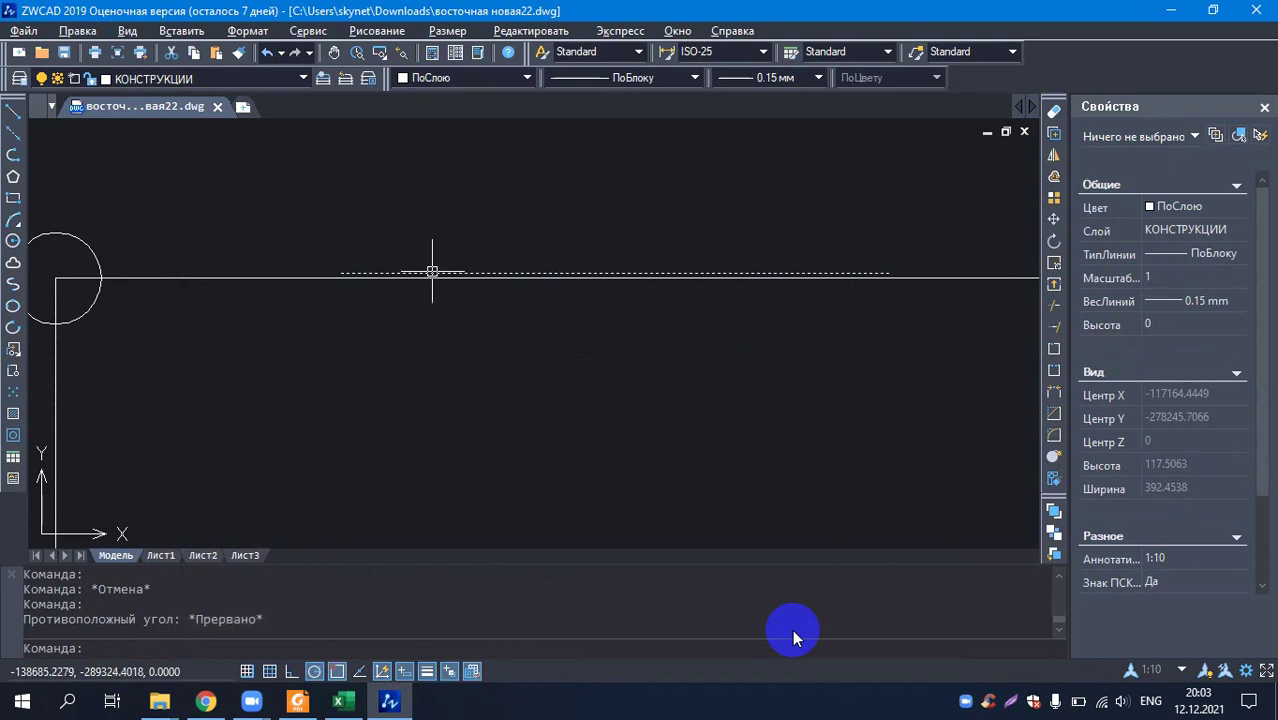
- Delete the scaled polyline lying just above the copied section's upper inner edge
left_click(425, 283)
scroll(425, 283, "down", 3)
scroll(430, 284, "up", 2)
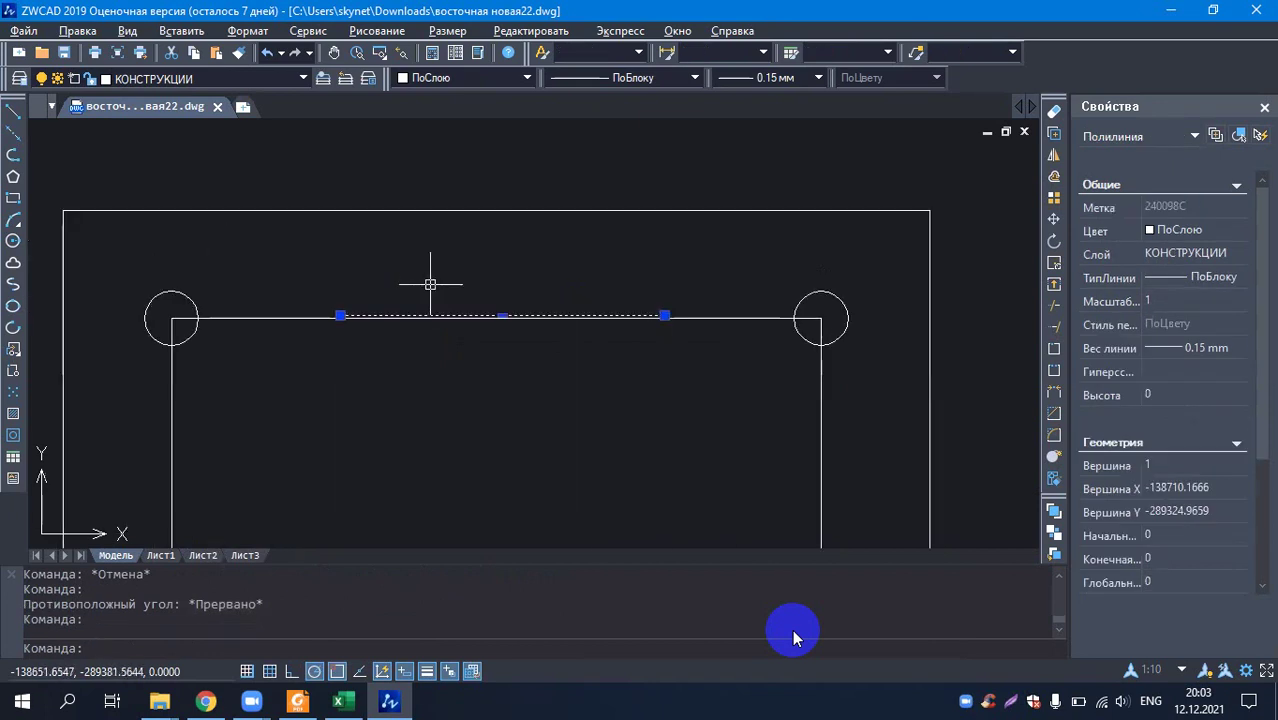
key("Delete")
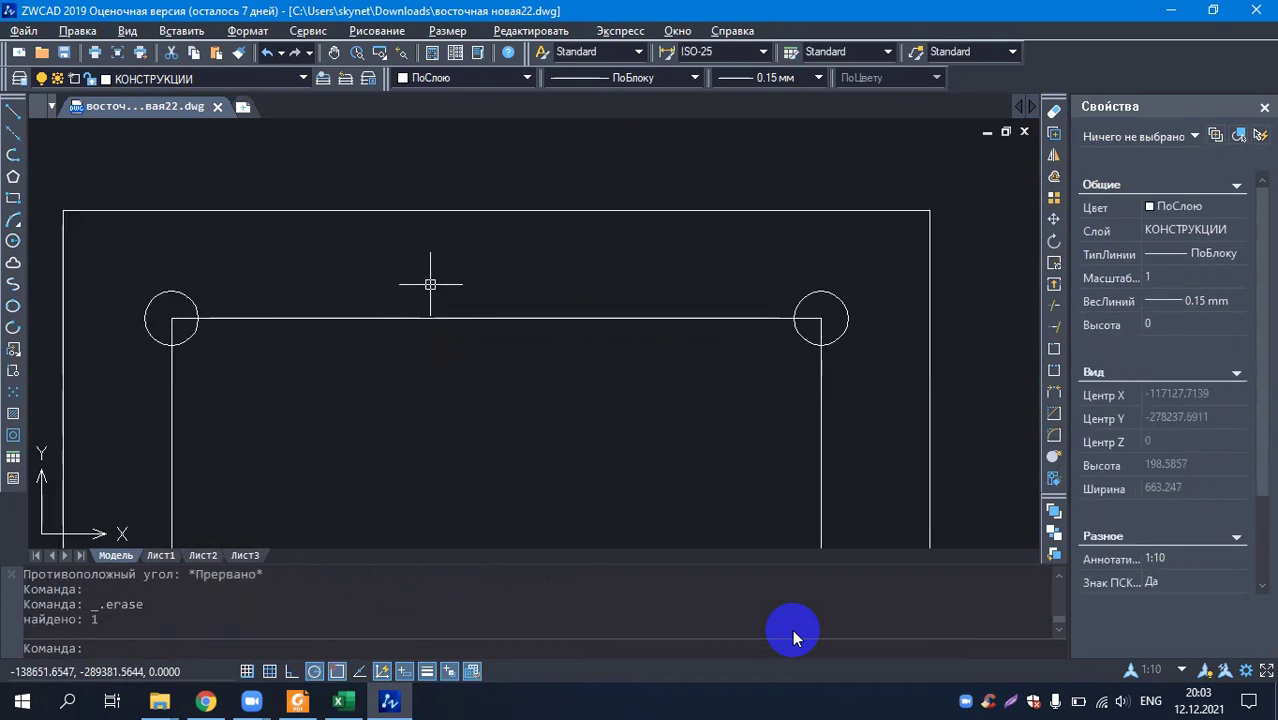
left_click(14, 154)
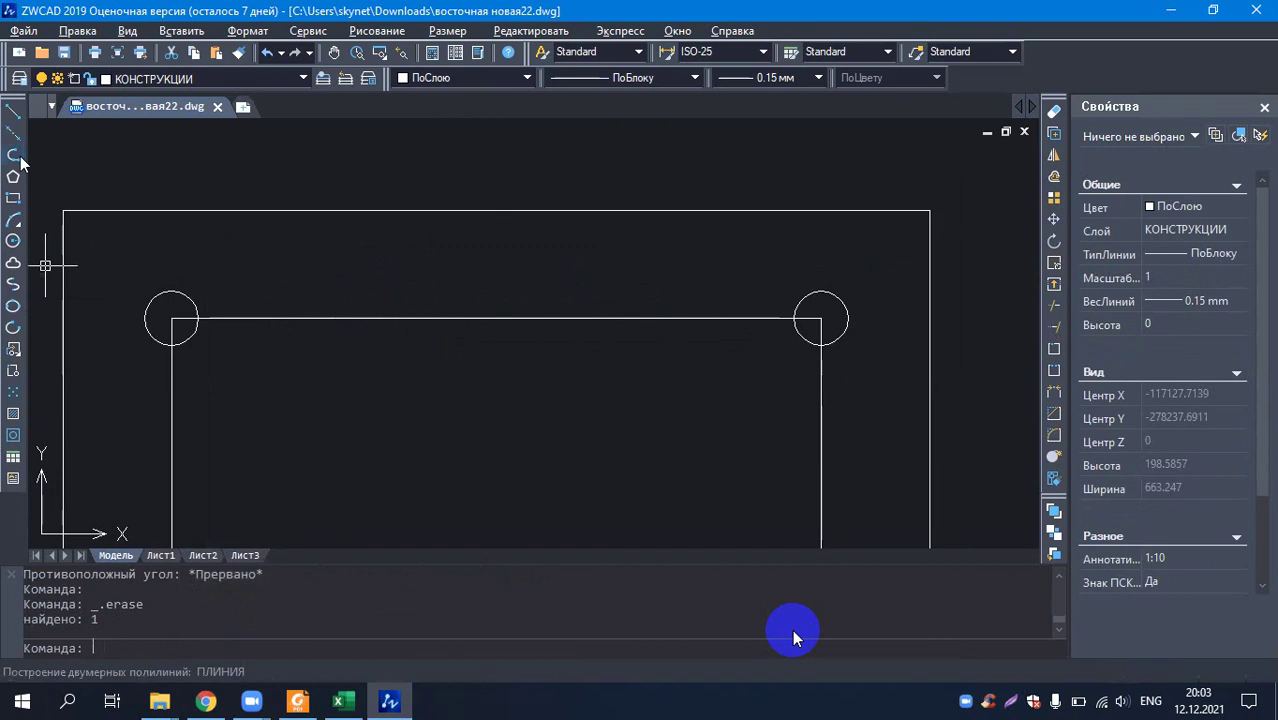
left_click(171, 318)
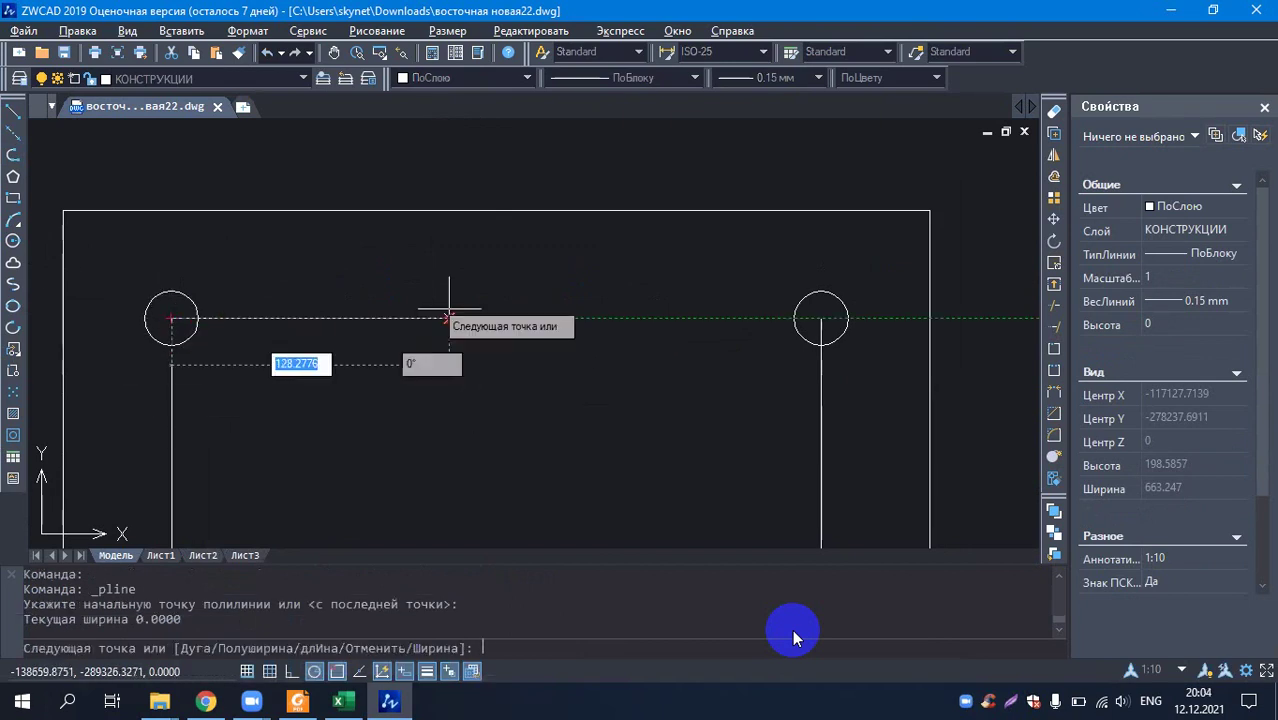
key("Escape")
key("Escape")
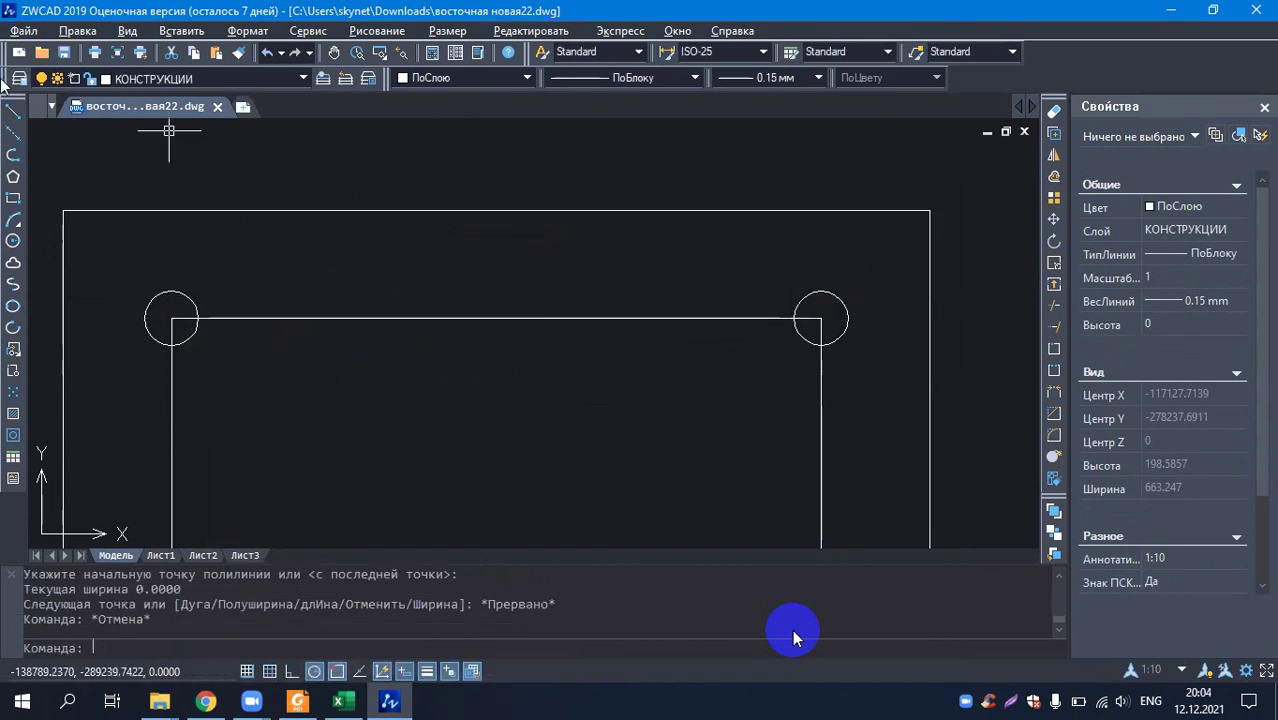
- Draw a line from the centre of the upper-left corner bar to the centre of the upper-right bar
left_click(13, 110)
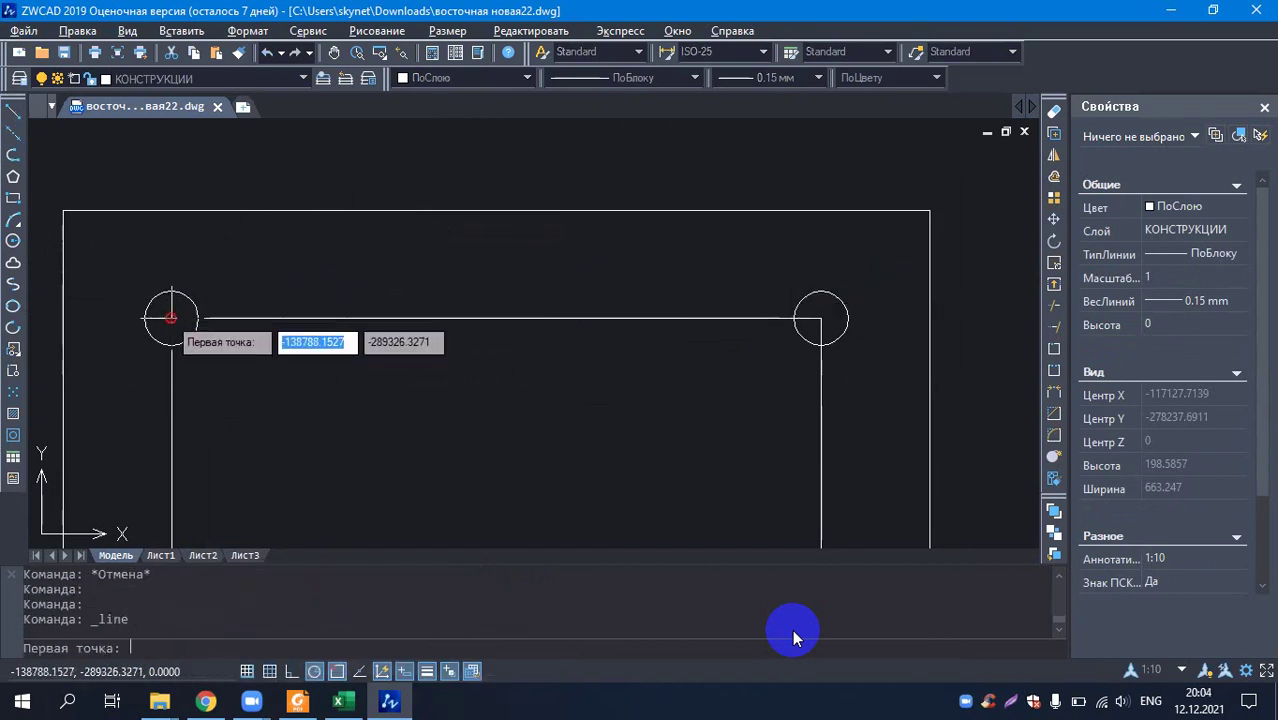
left_click(171, 318)
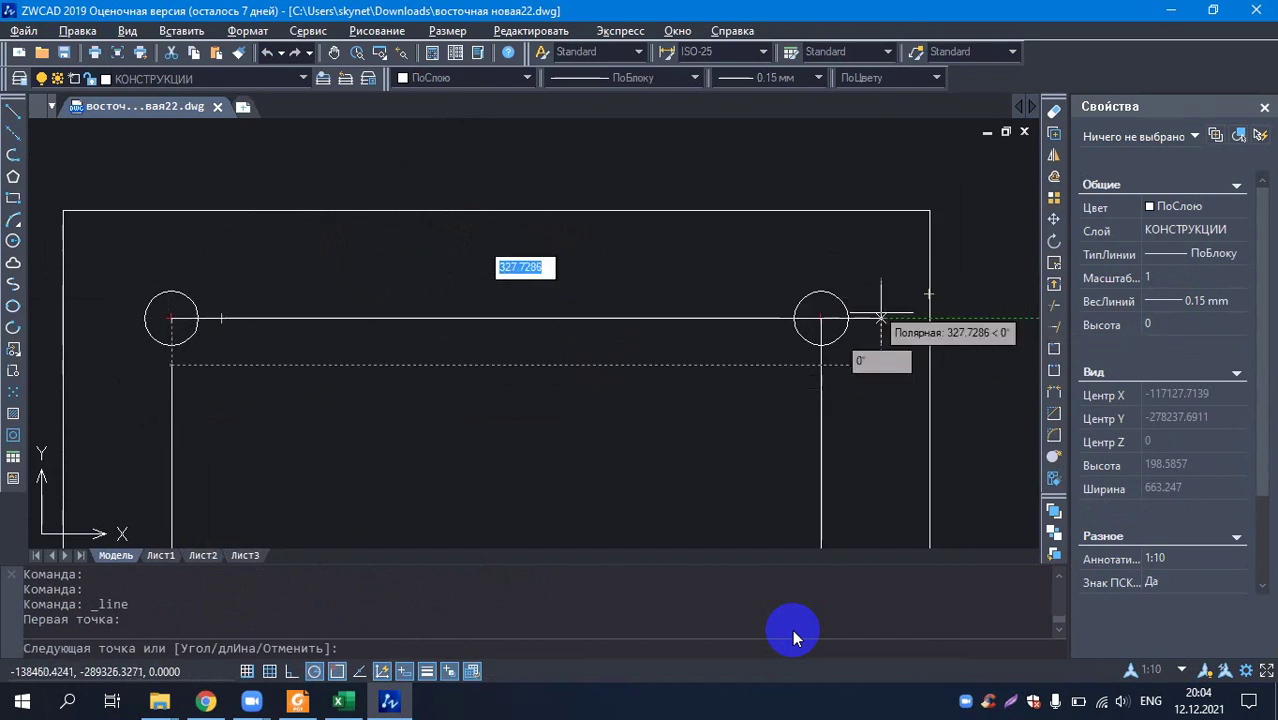
left_click(822, 318)
key("Escape")
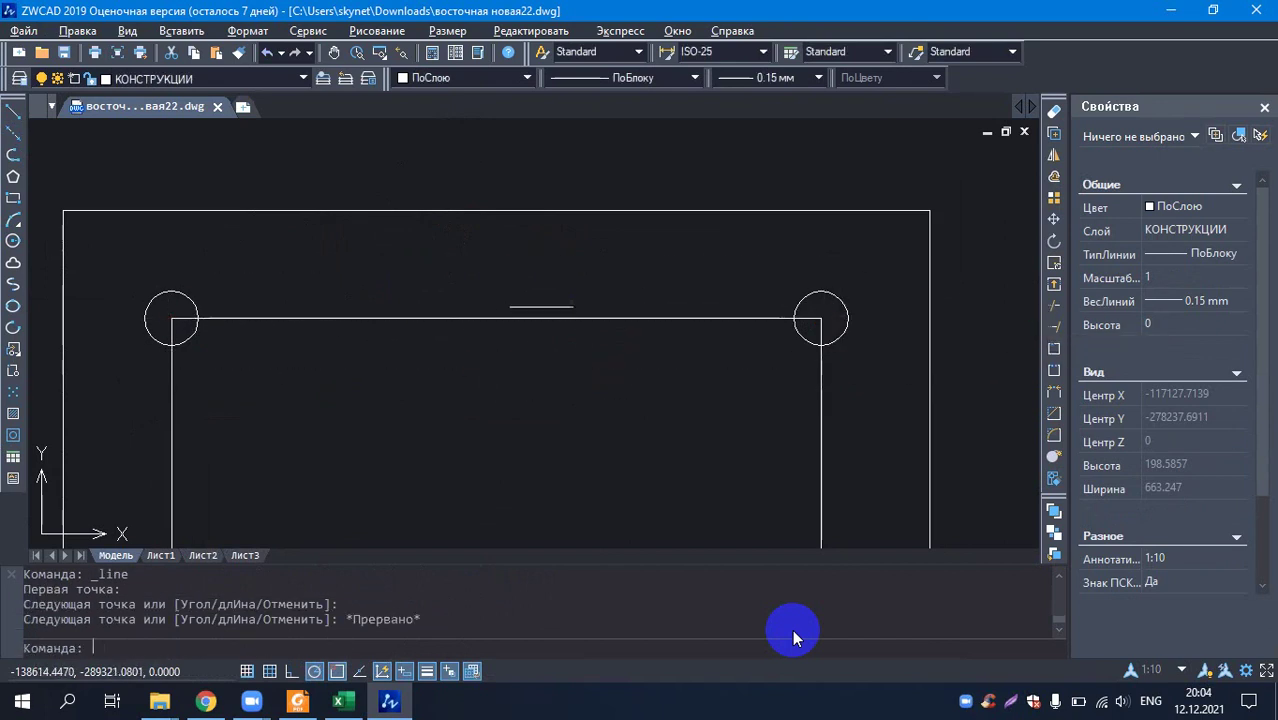
left_click(531, 318)
right_click(531, 318)
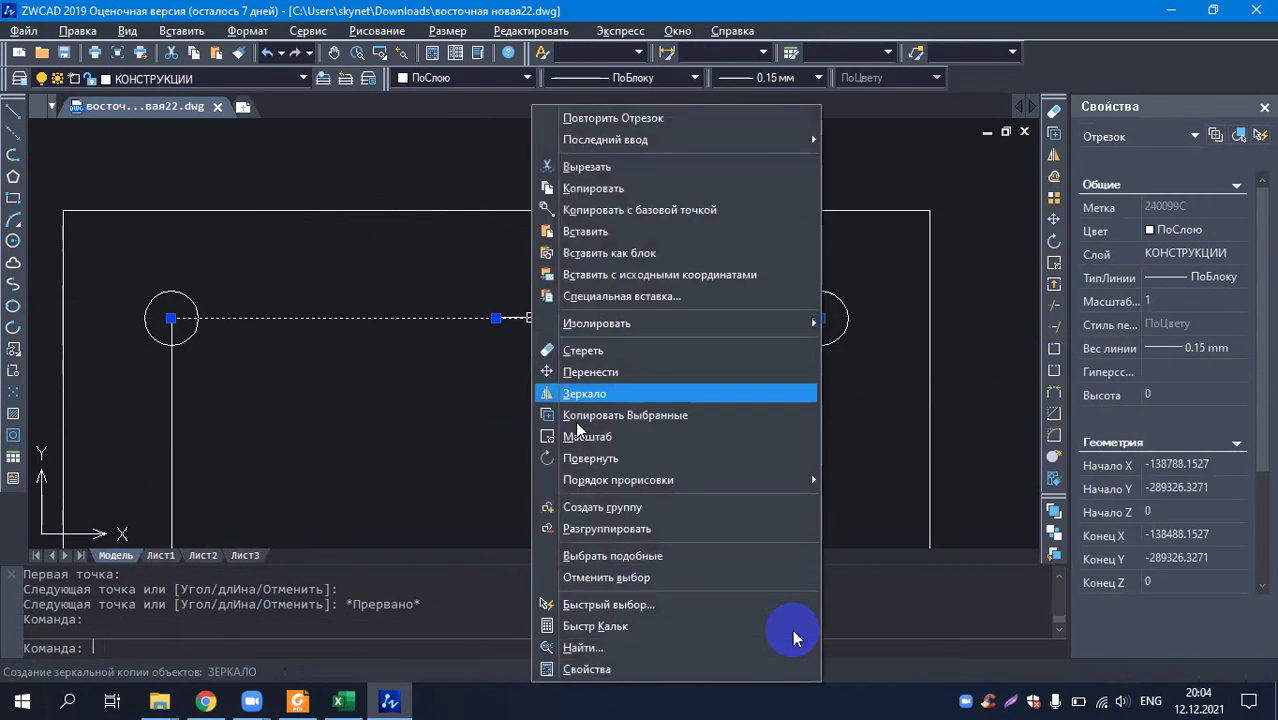
left_click(605, 436)
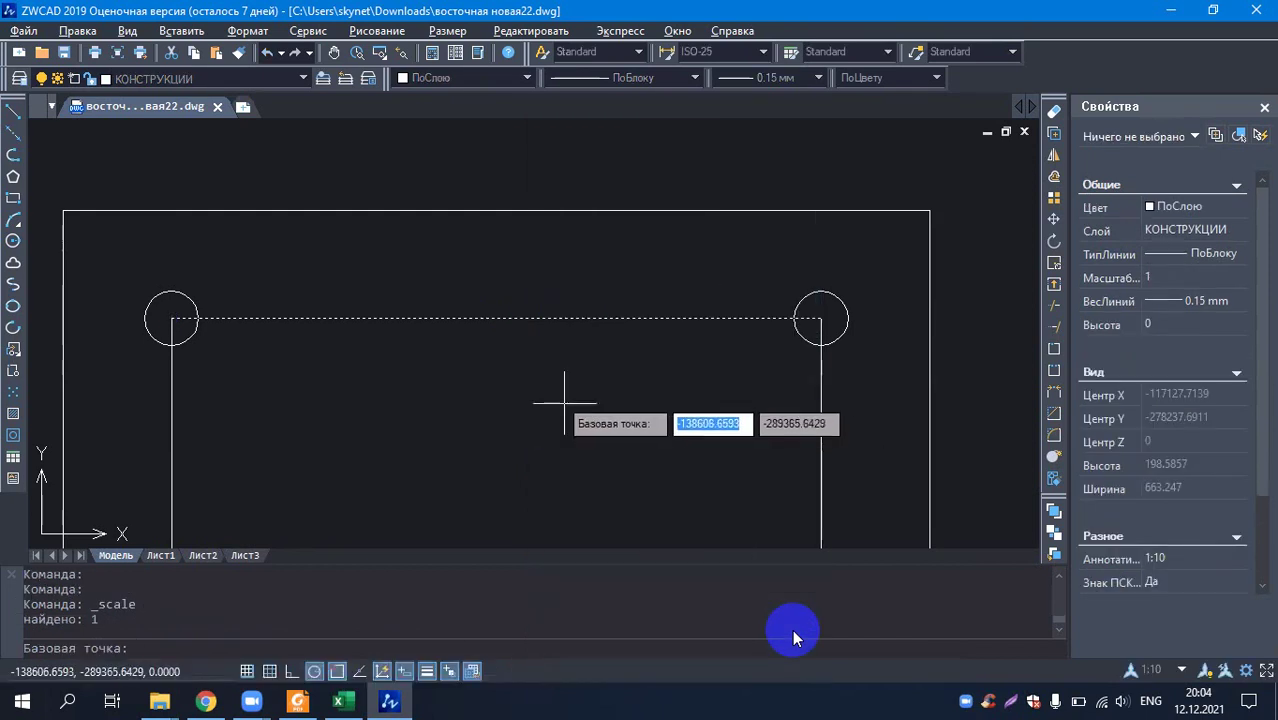
type("1")
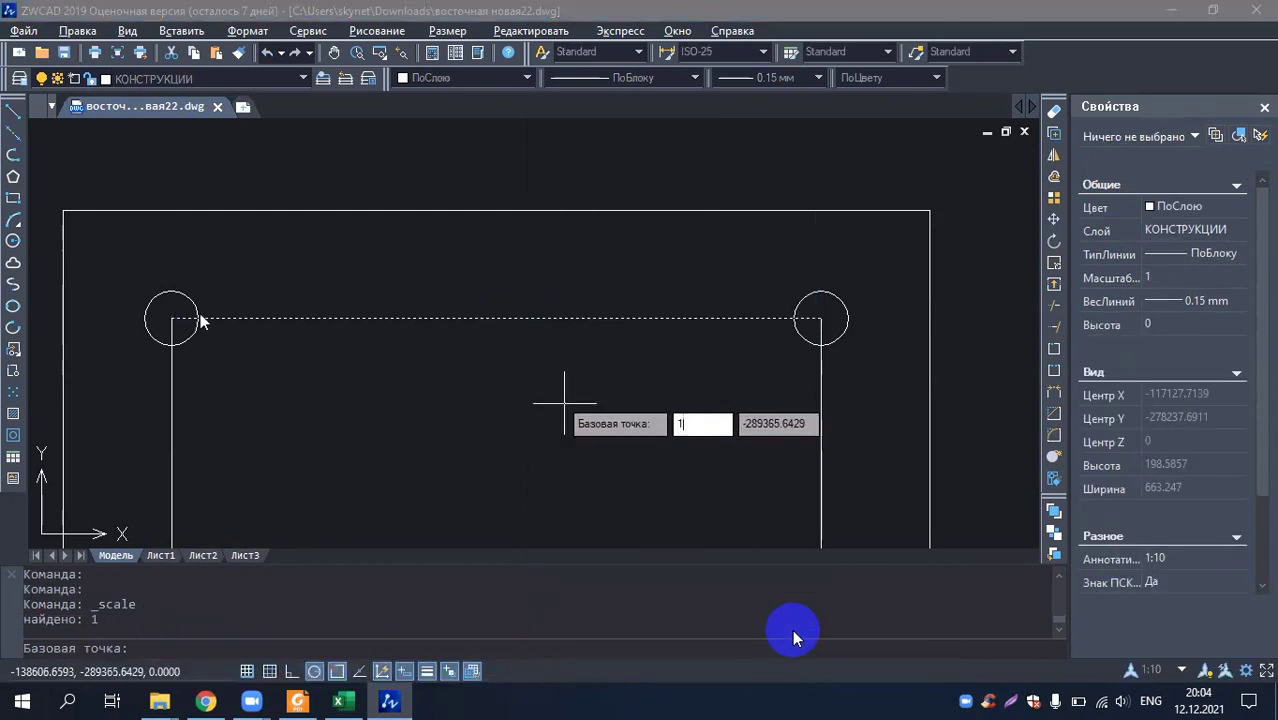
key("BackSpace")
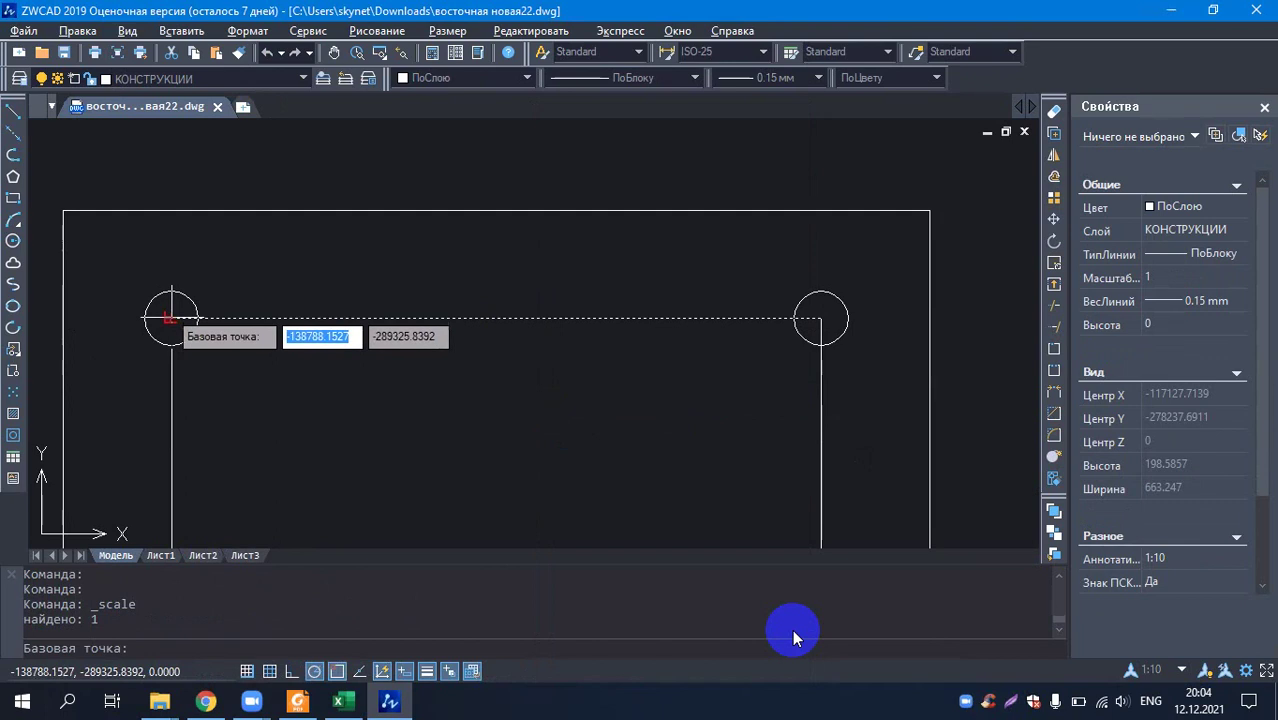
key("Escape")
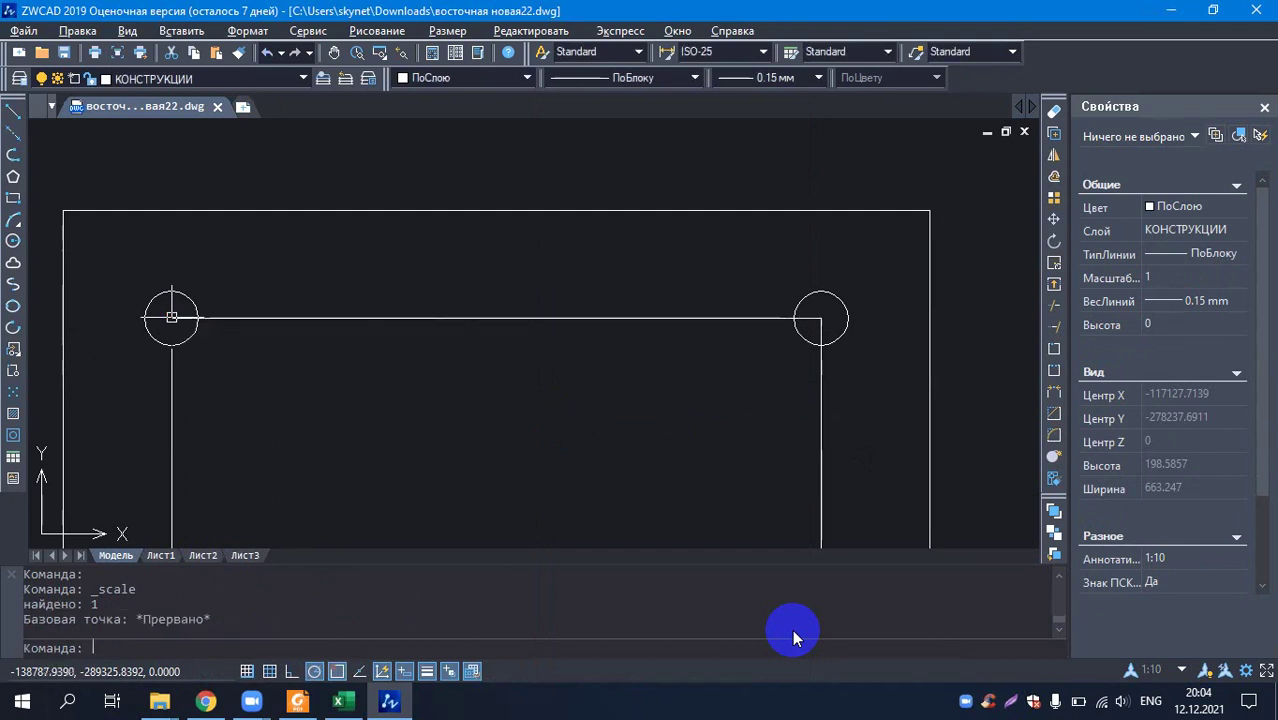
key("Escape")
- Try to scale the line between the upper corner bars by a factor of 1/3
left_click(275, 318)
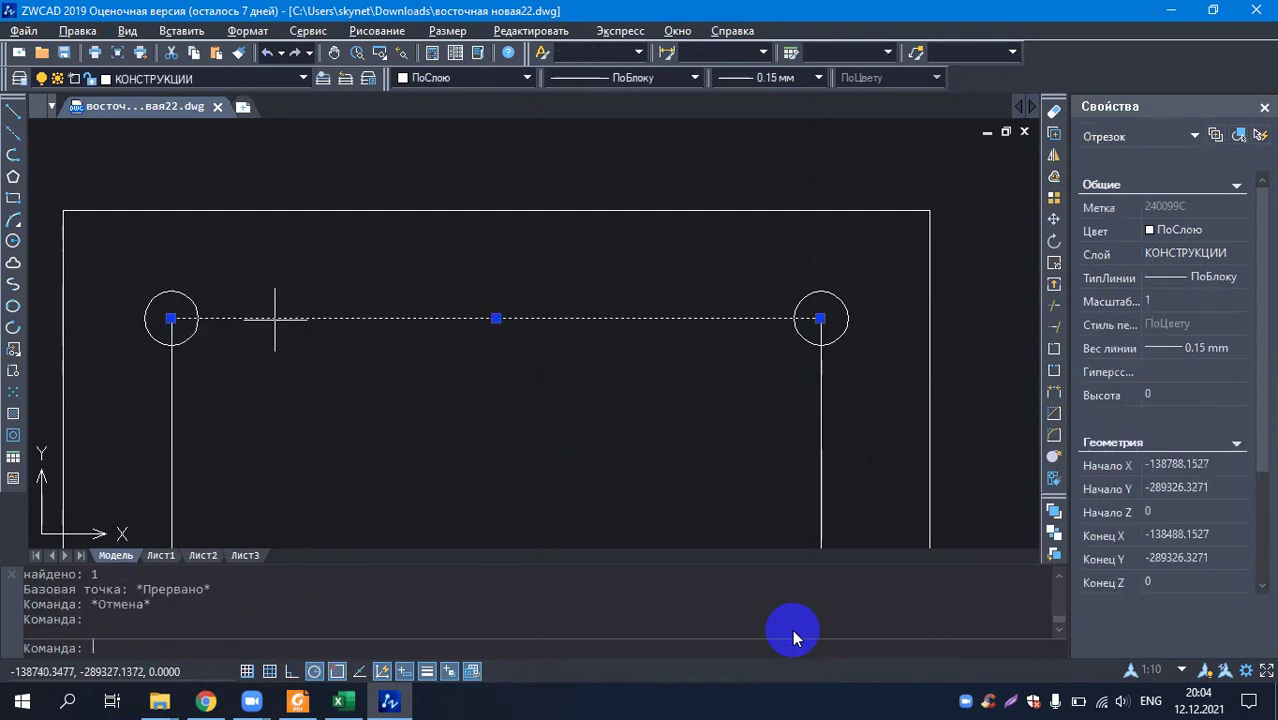
right_click(172, 318)
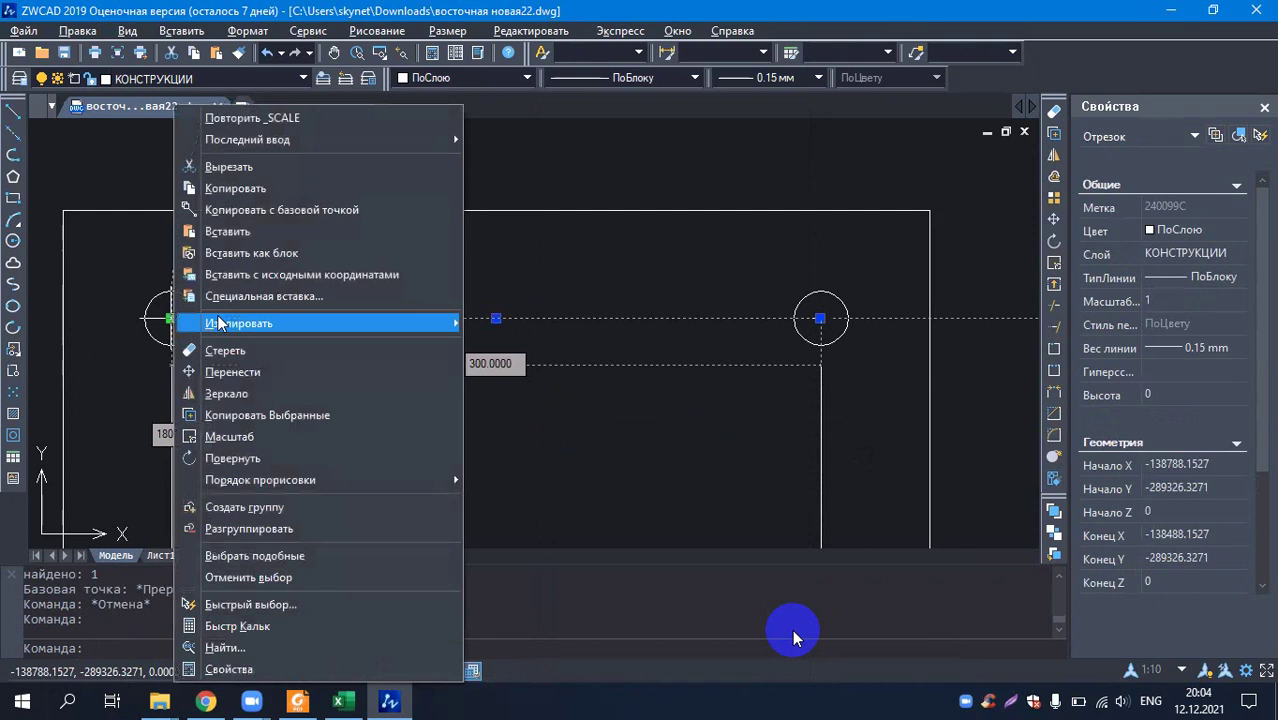
left_click(289, 435)
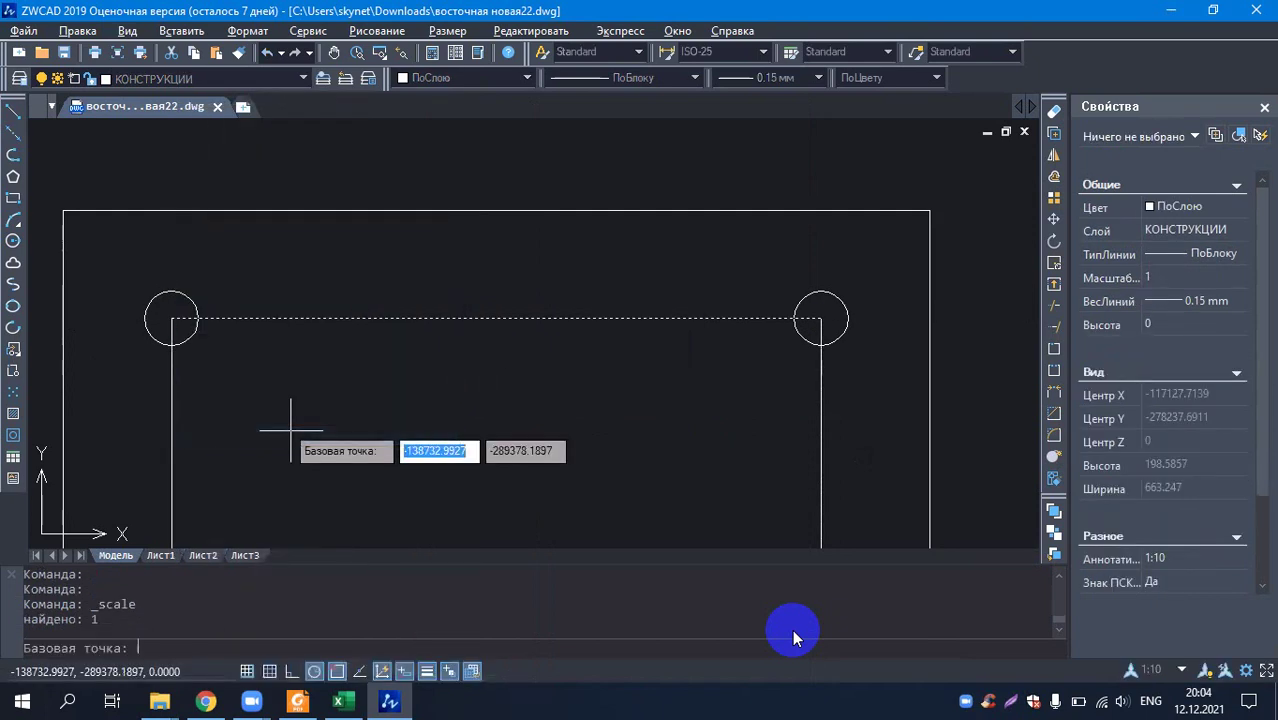
type("15")
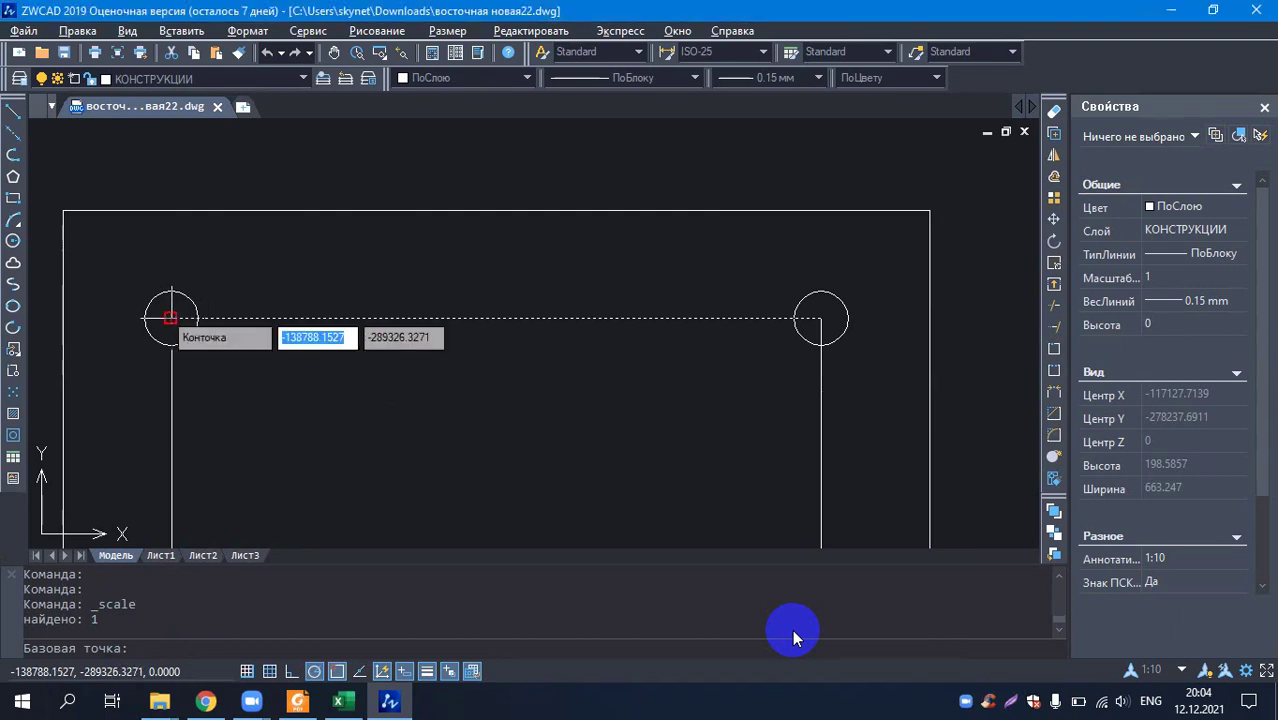
type("1/3")
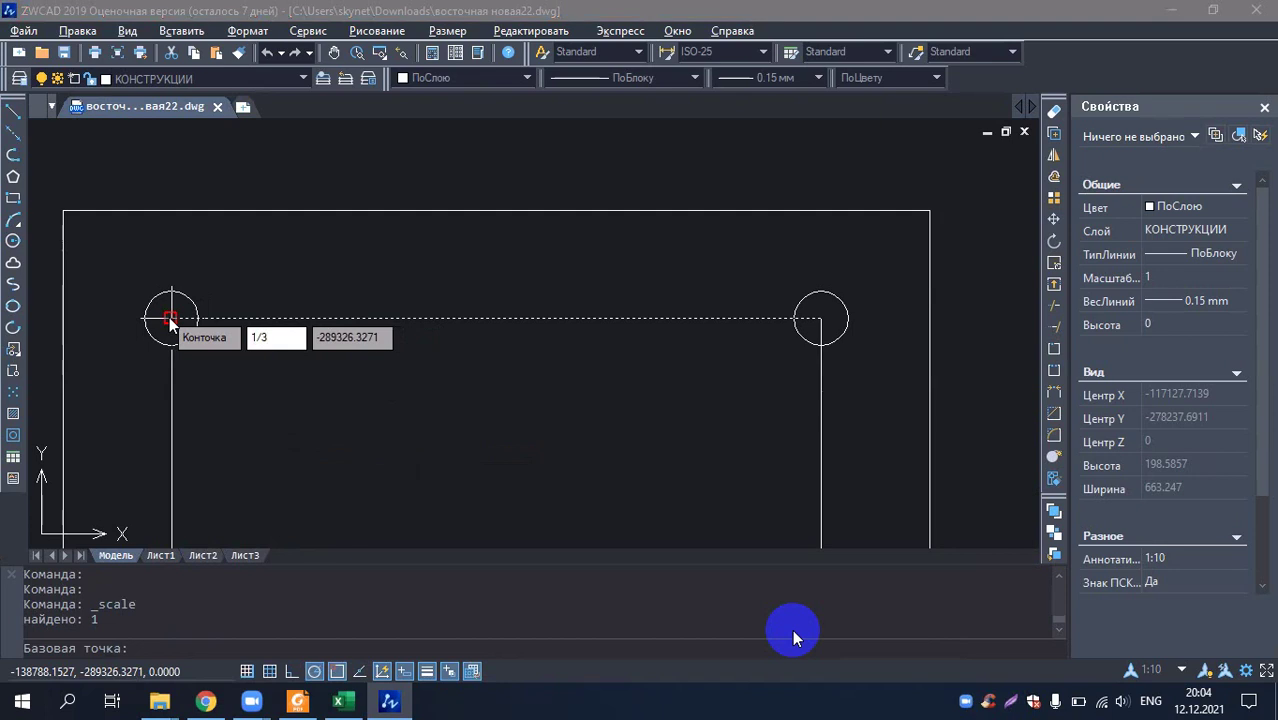
key("Return")
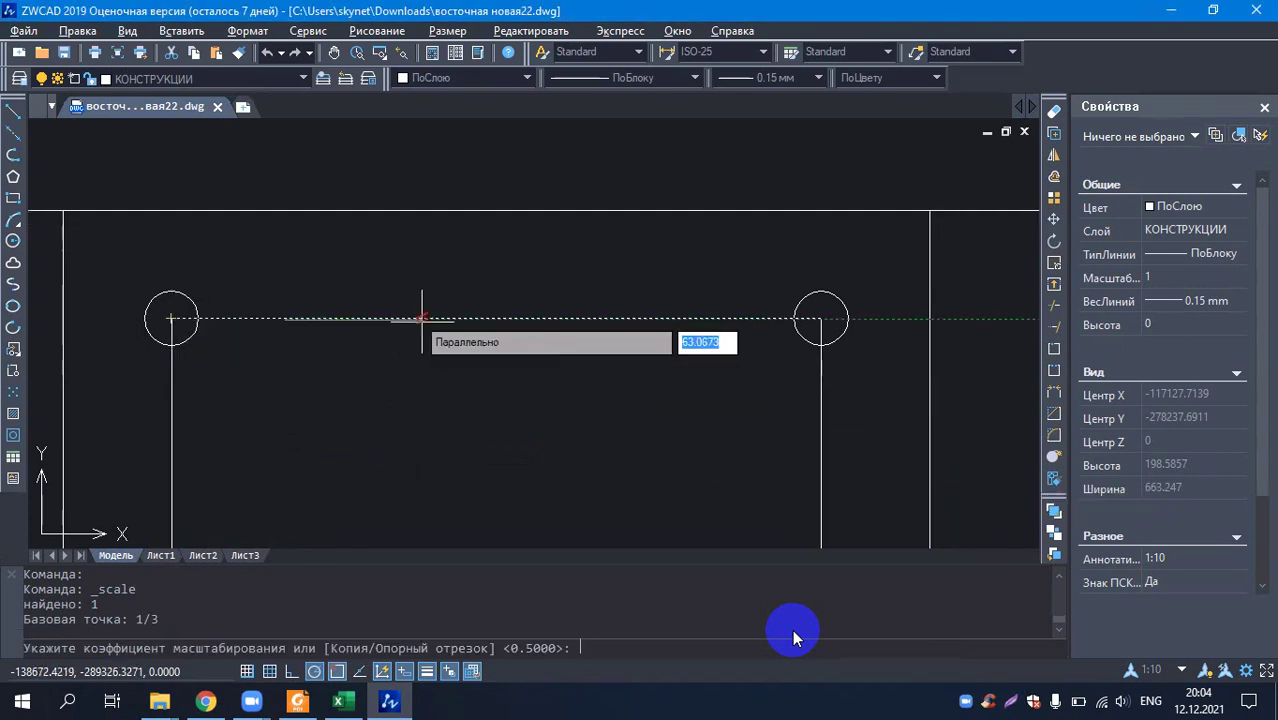
key("Escape")
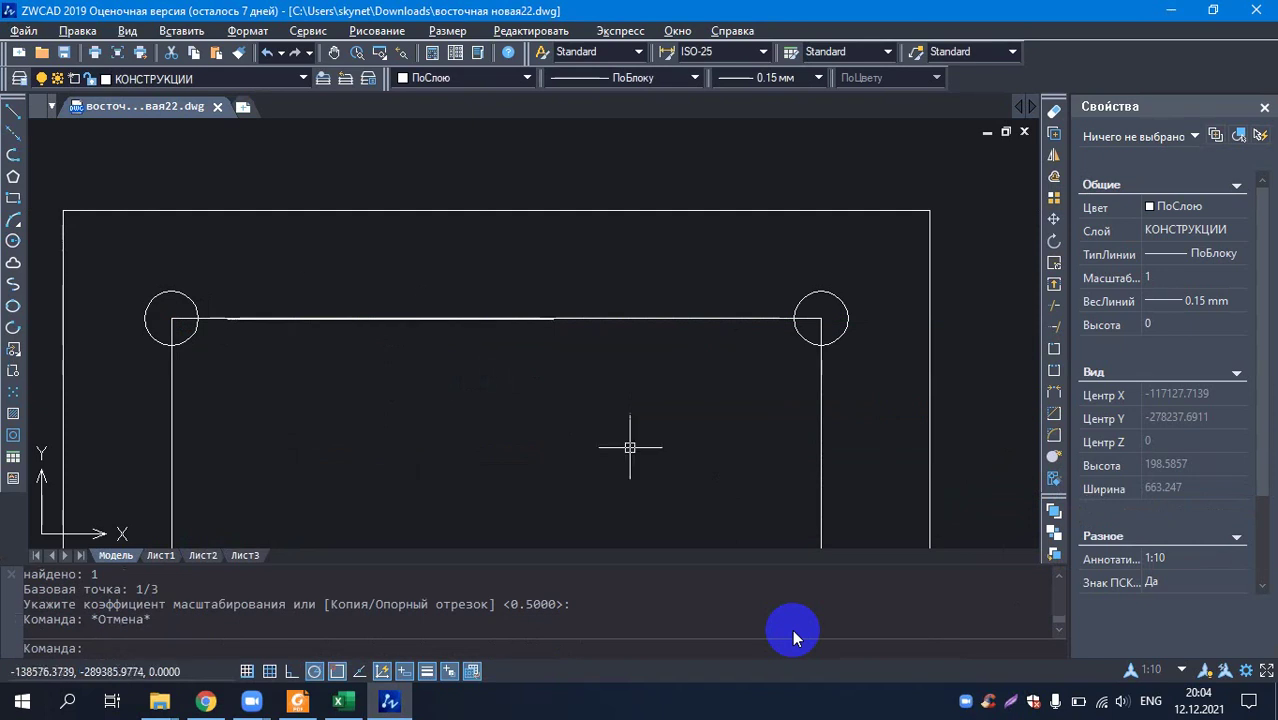
- Delete the shortened, offset line lying along the copied section's upper inner edge
scroll(96, 292, "up", 2)
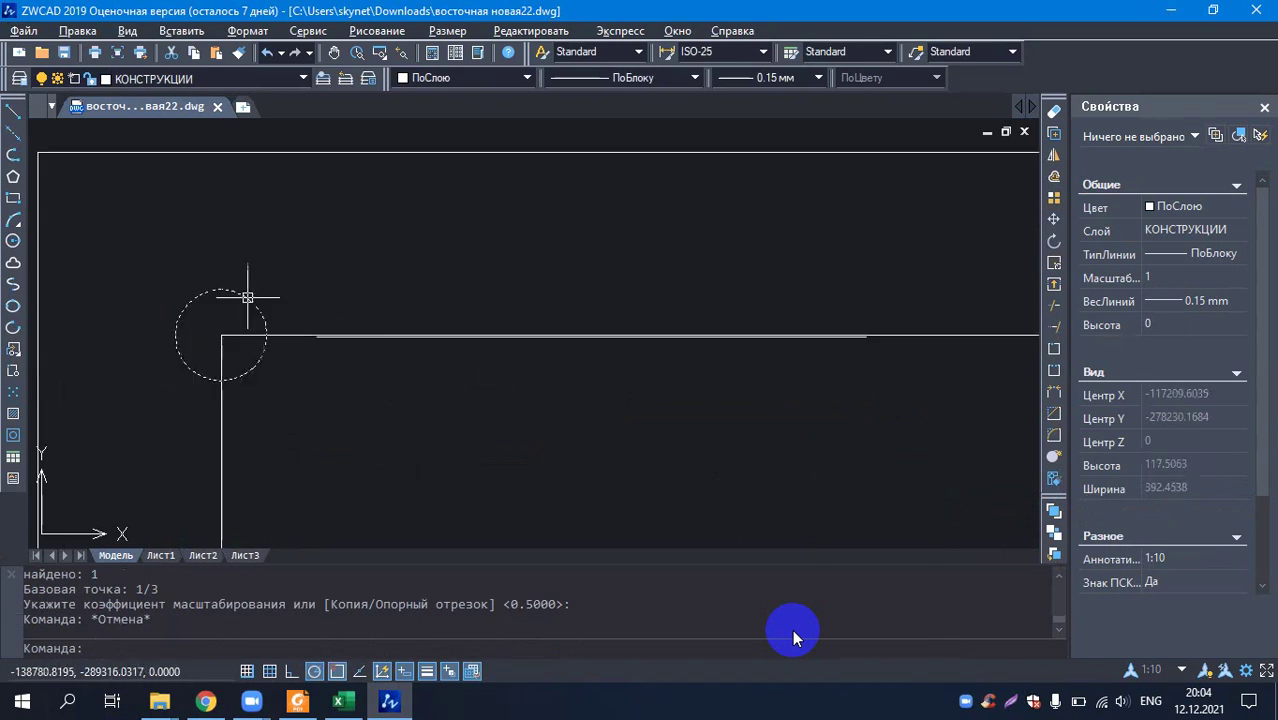
scroll(205, 228, "down", 6)
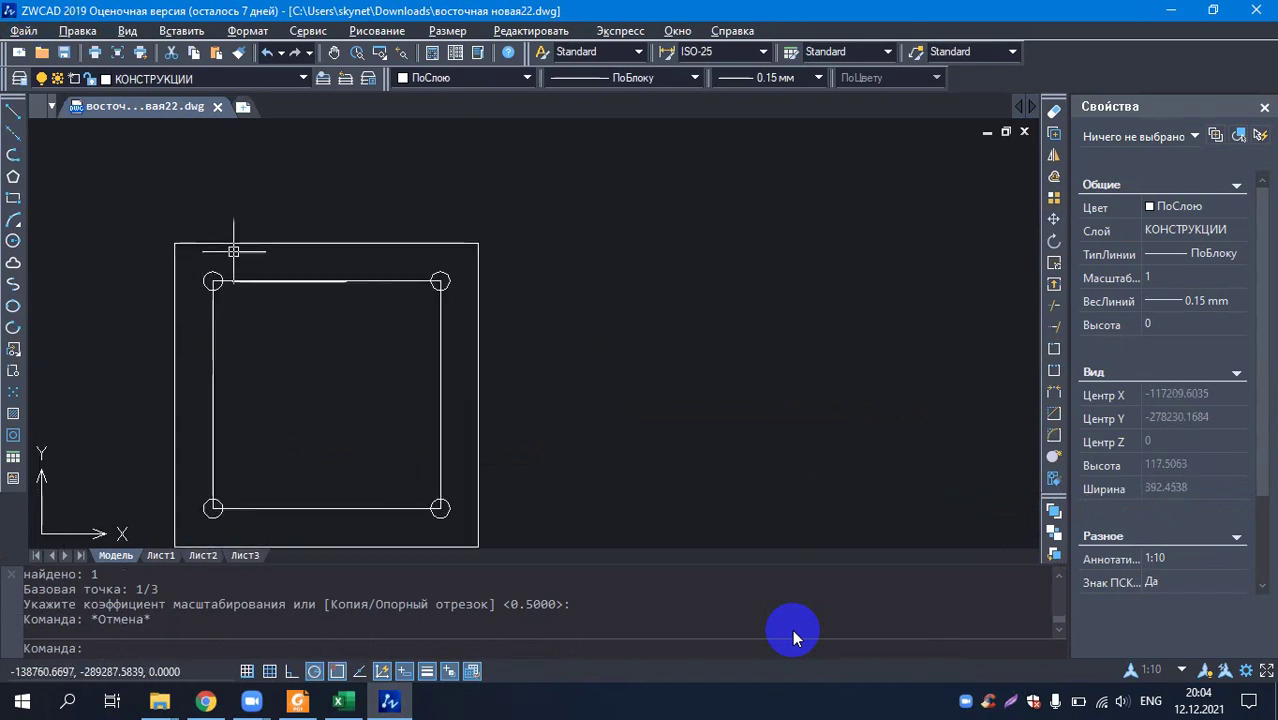
scroll(206, 259, "up", 3)
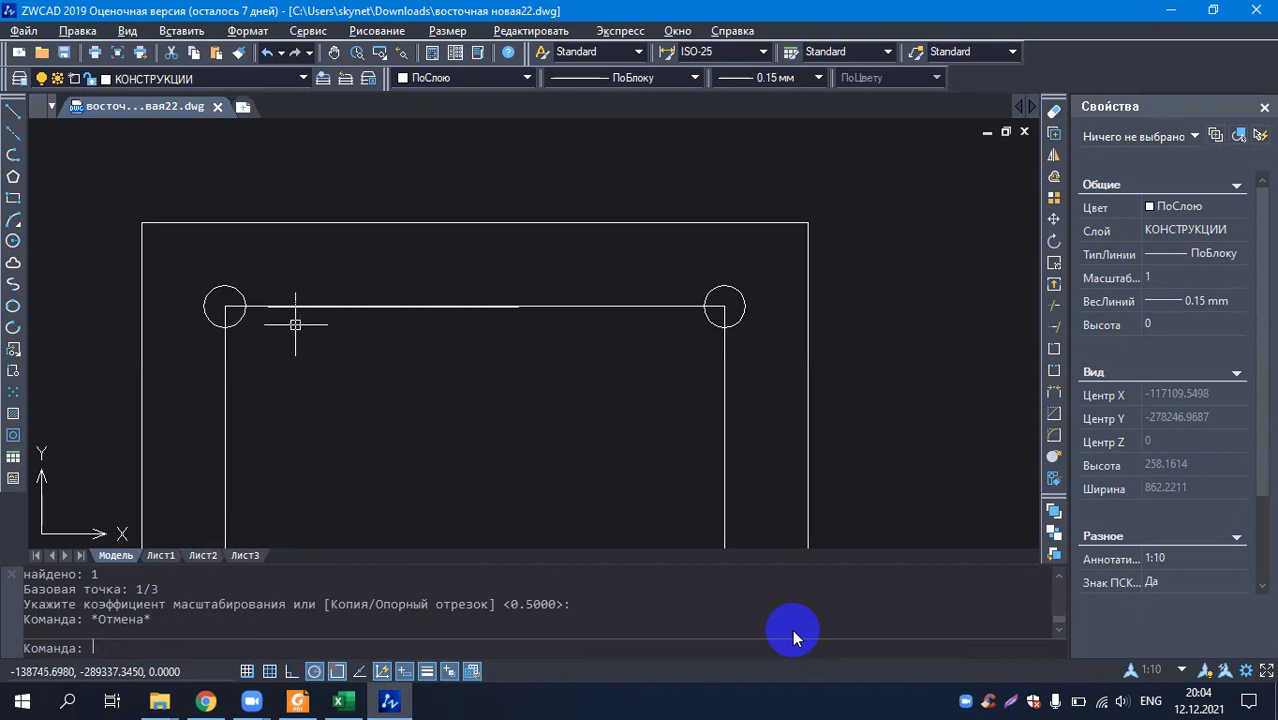
key("Escape")
scroll(283, 303, "up", 3)
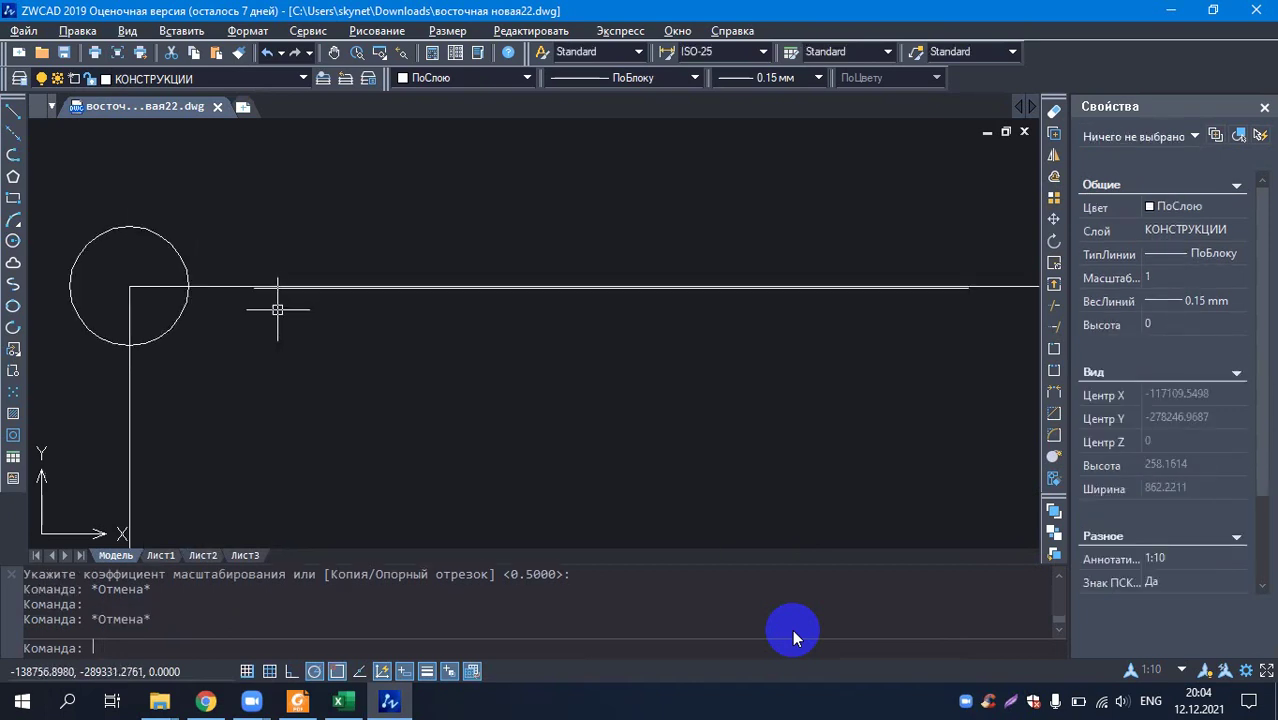
left_click(279, 287)
right_click(278, 286)
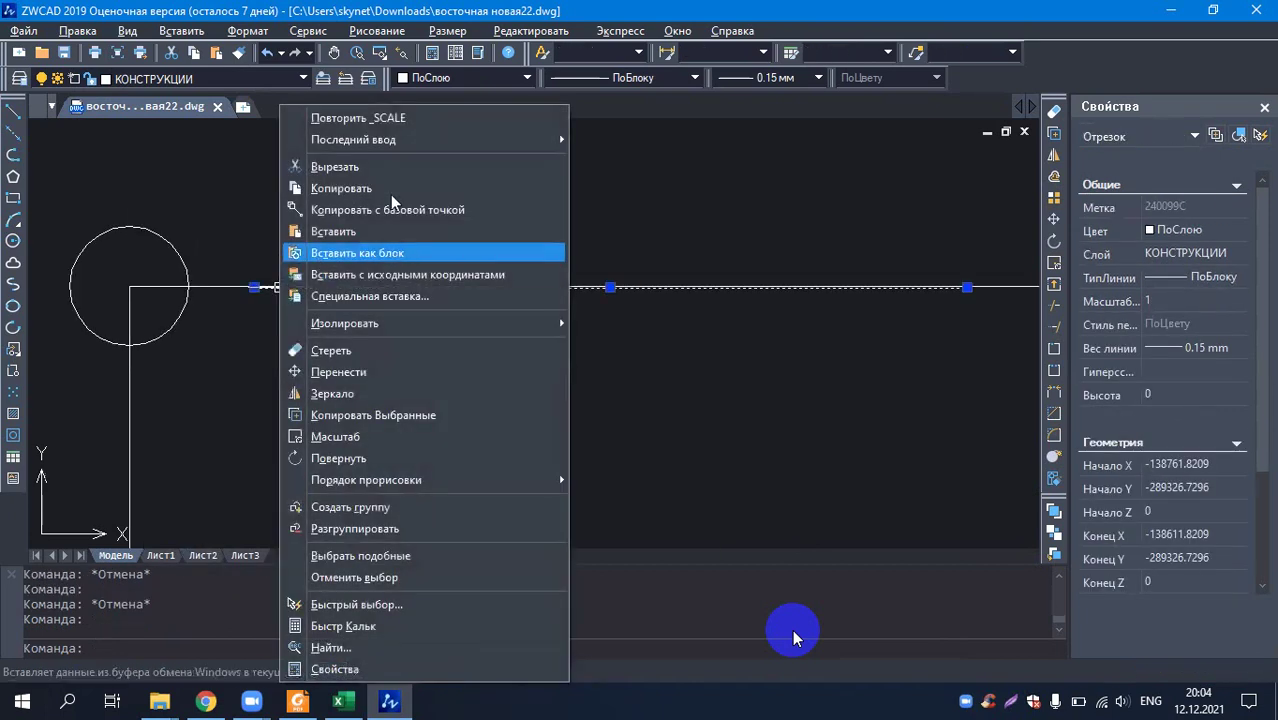
left_click(395, 347)
scroll(240, 370, "down", 4)
scroll(260, 371, "up", 2)
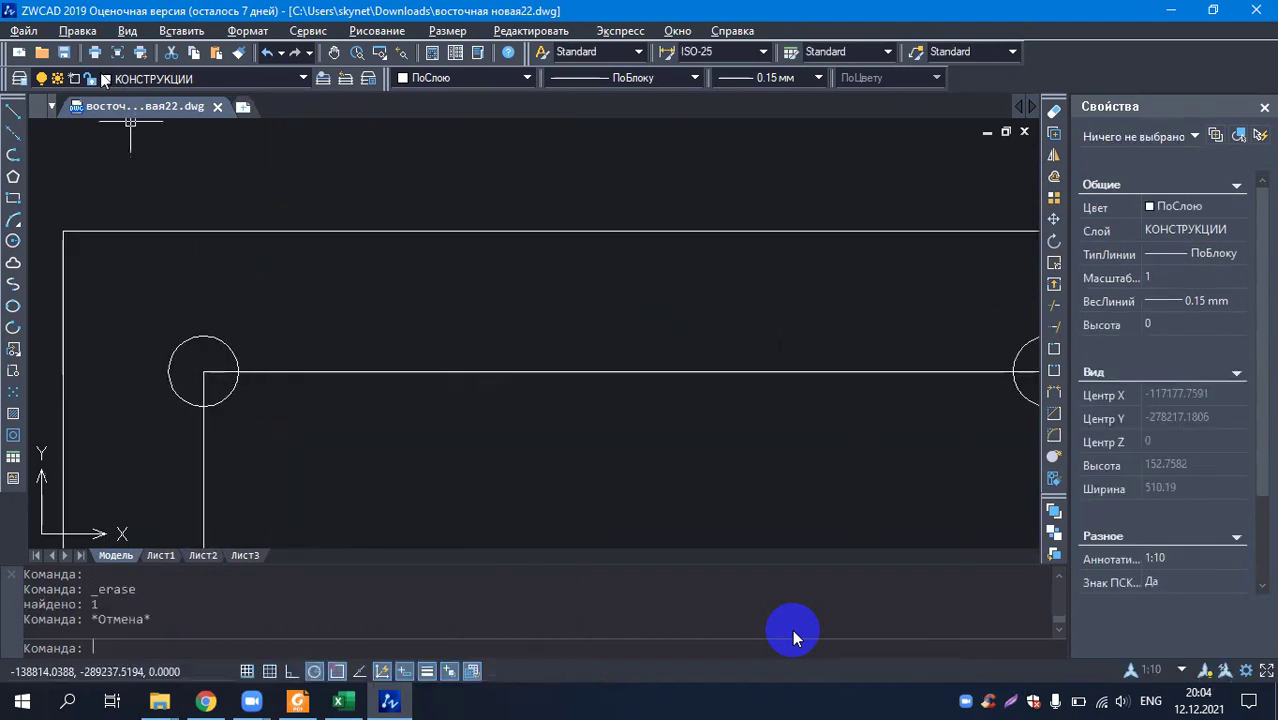
- Redraw the line along the upper inner edge, joining the centres of the two upper corner bars
scroll(32, 140, "down", 2)
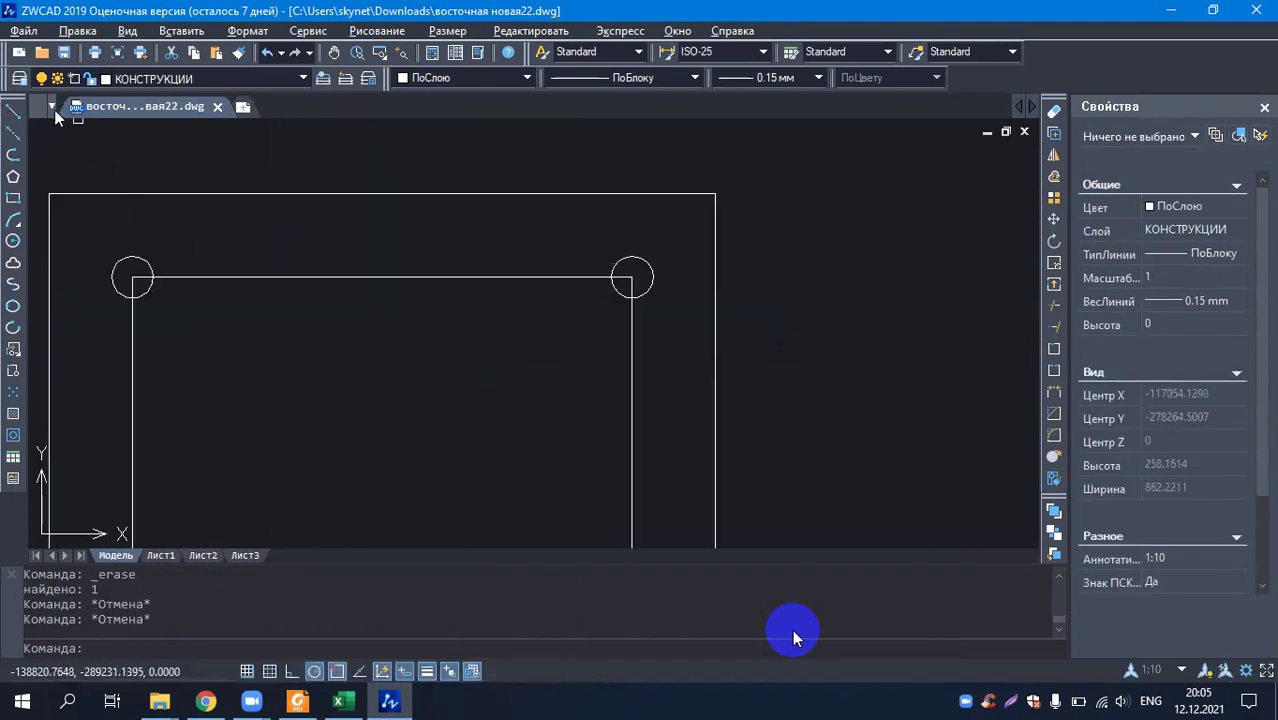
left_click(13, 110)
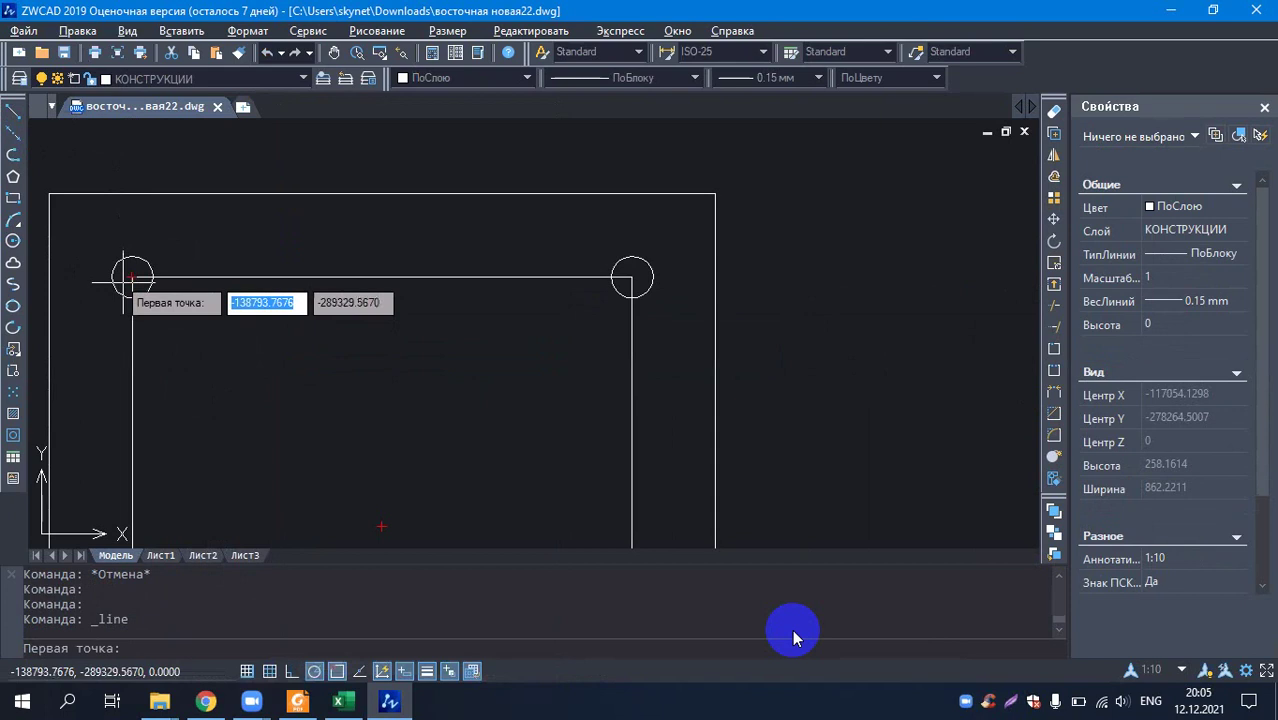
left_click(132, 277)
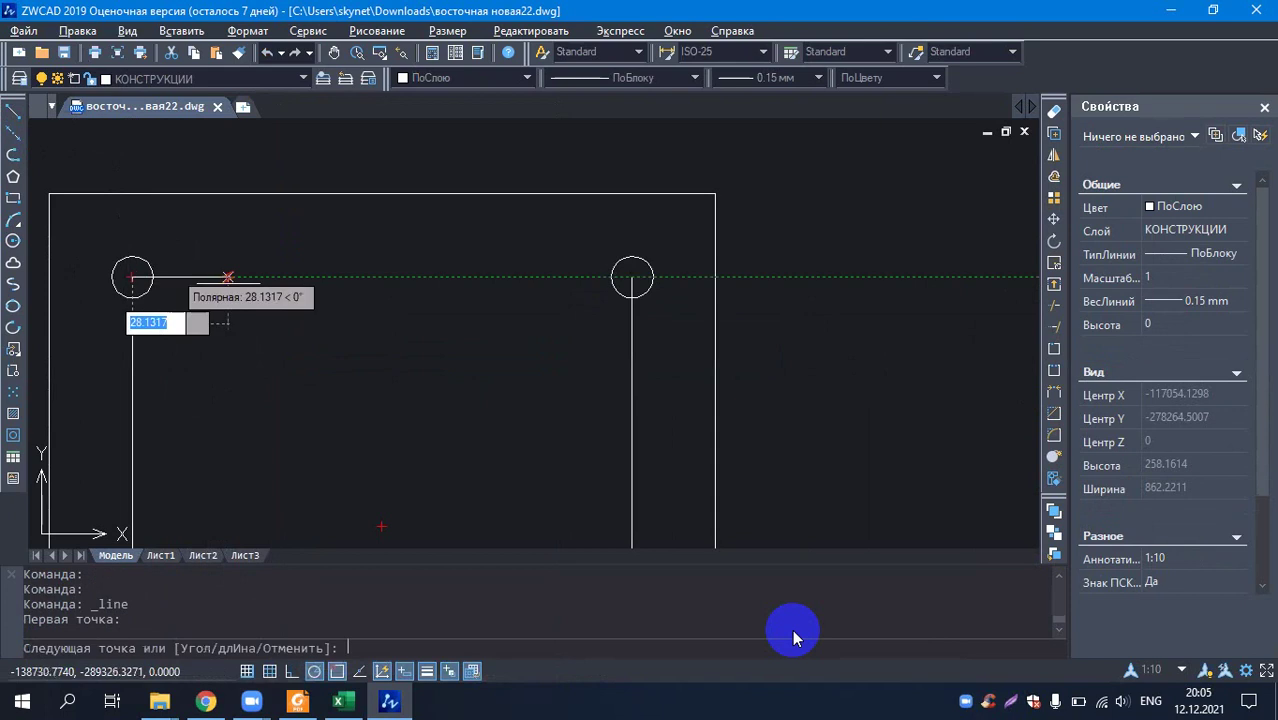
left_click(632, 277)
key("Escape")
- Try to scale the line joining the upper corner bars by 1/3, using a base point inside the upper-left bar
left_click(414, 277)
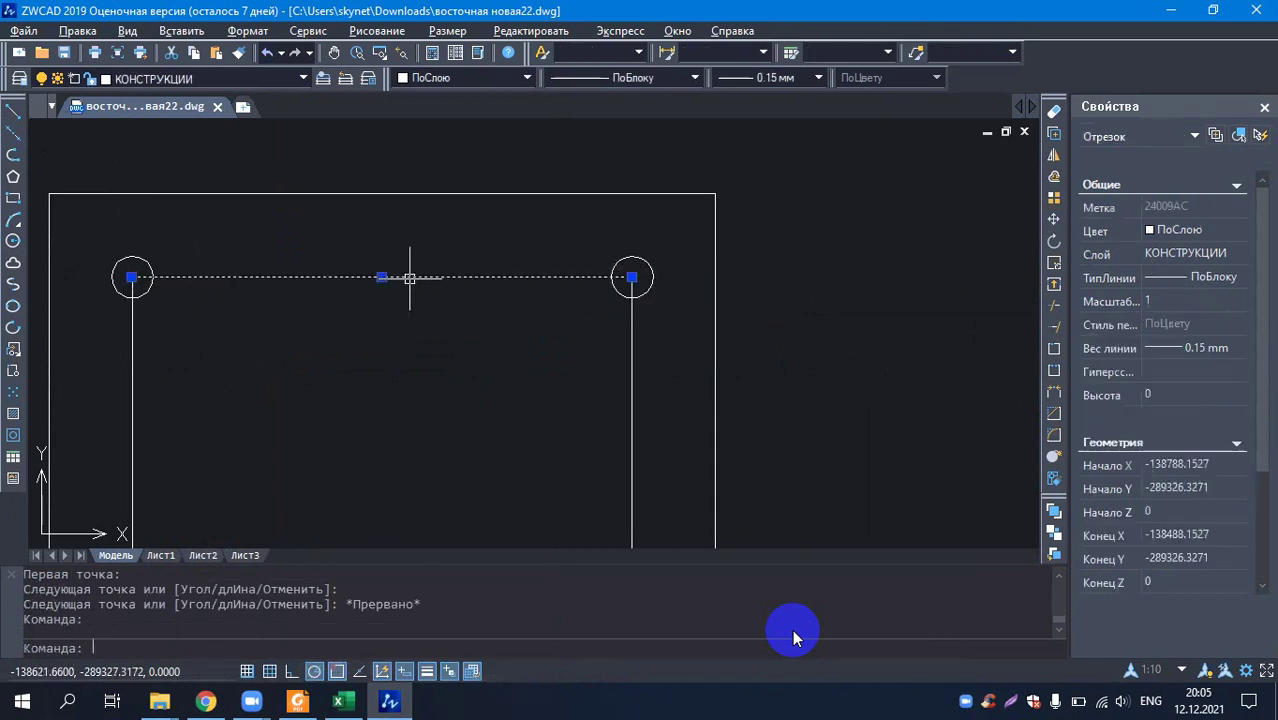
scroll(189, 320, "up", 2)
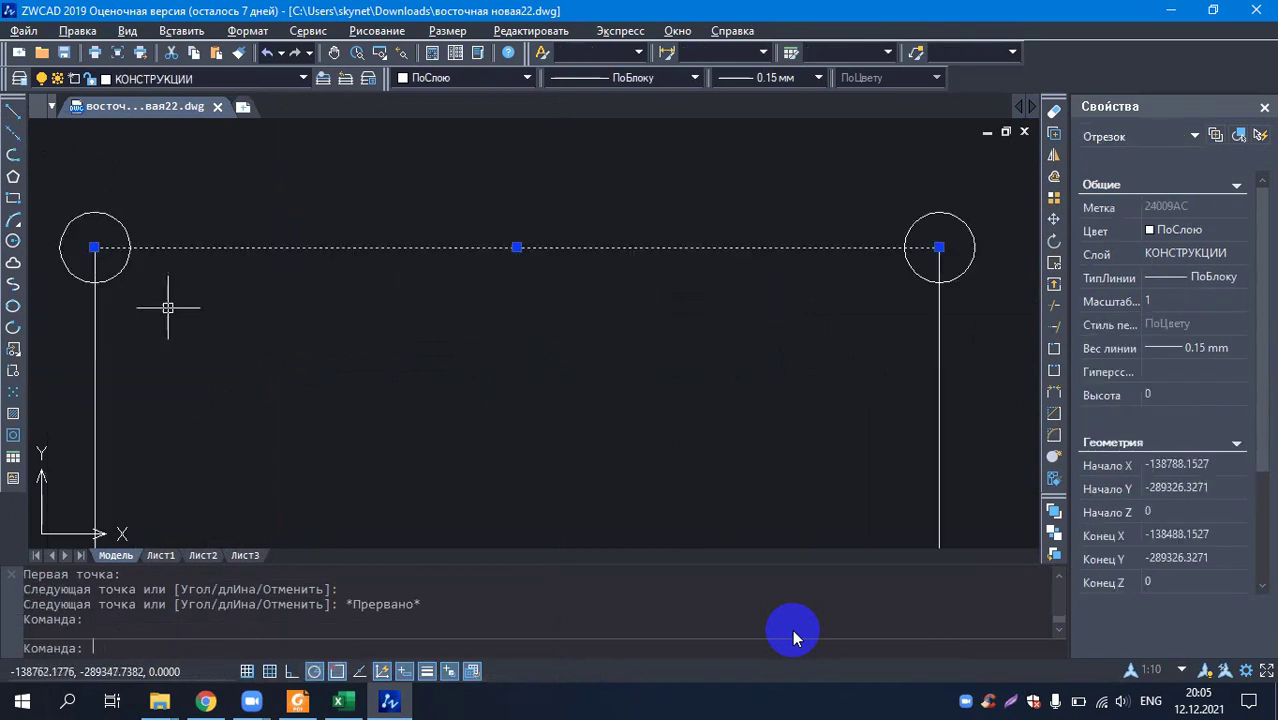
right_click(168, 315)
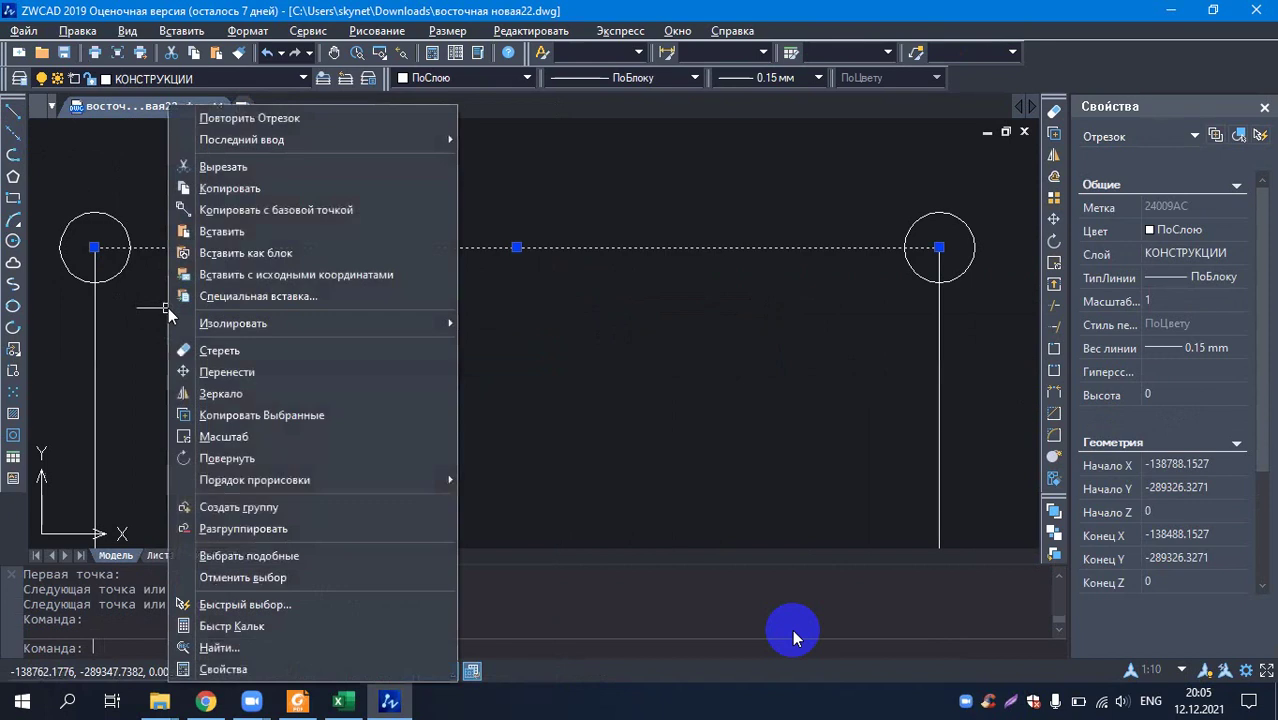
left_click(312, 434)
type("138788.1527")
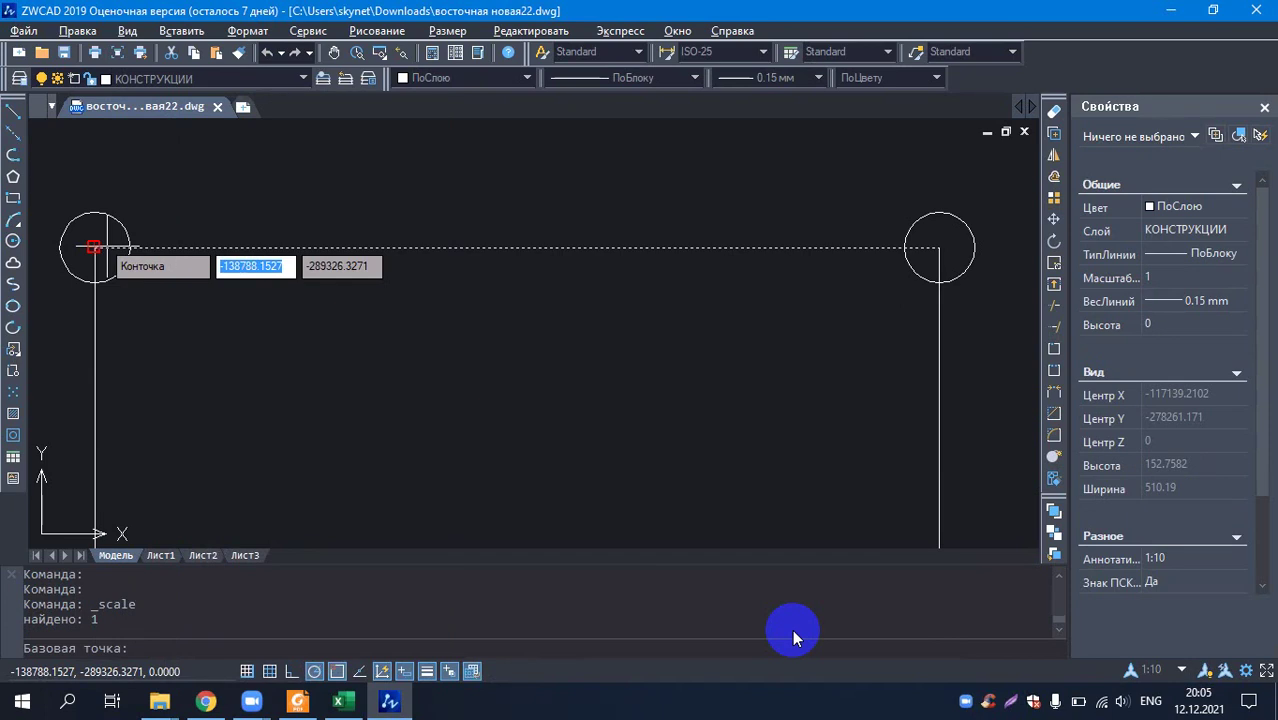
key("BackSpace")
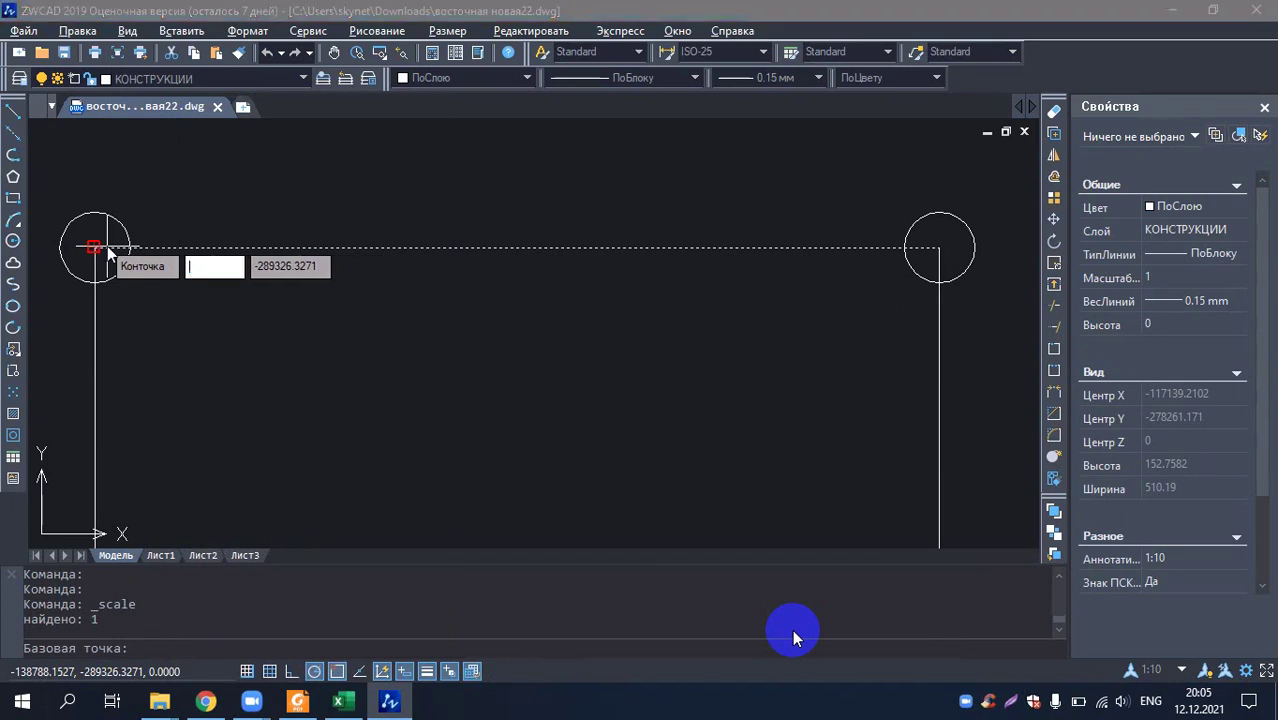
left_click(107, 246)
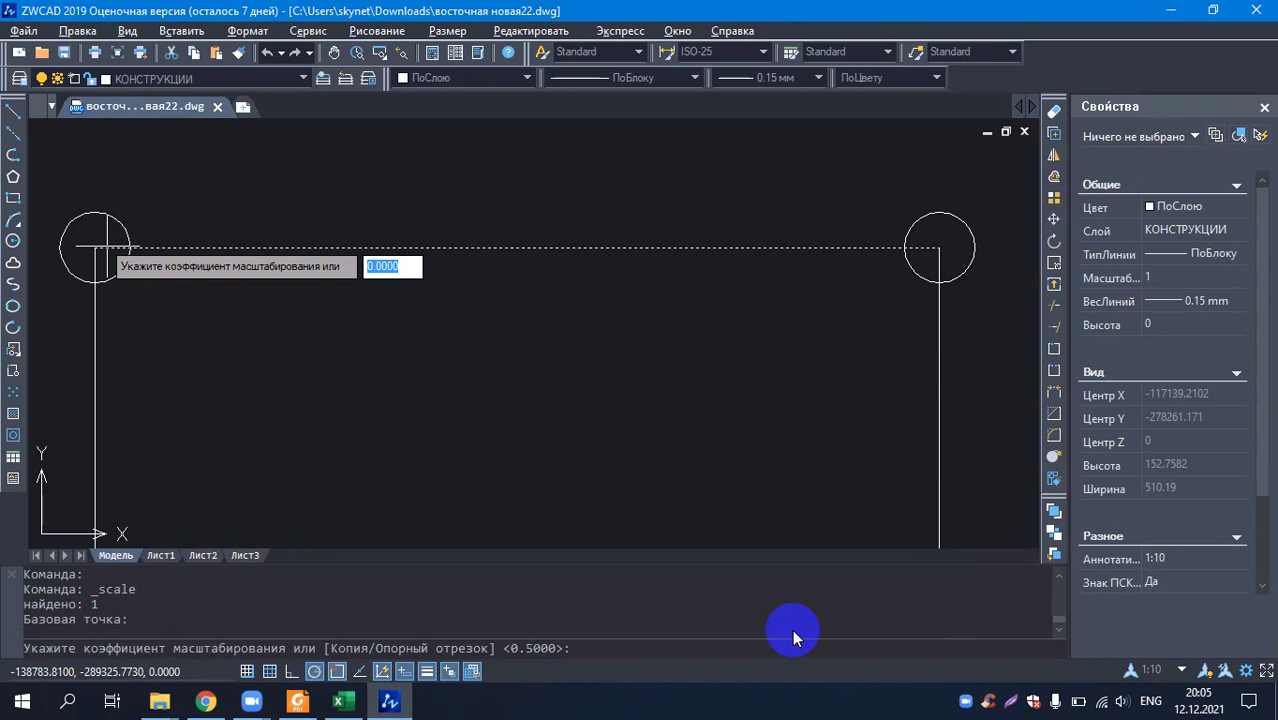
type("1/3")
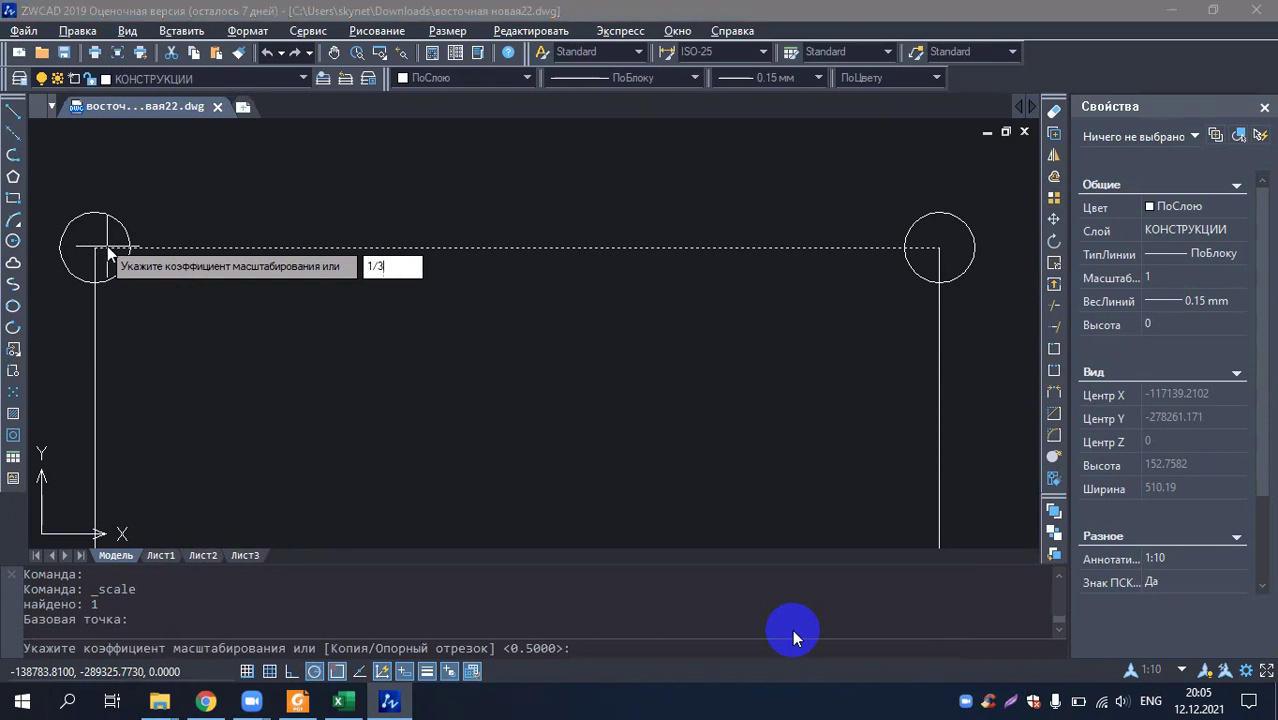
key("Return")
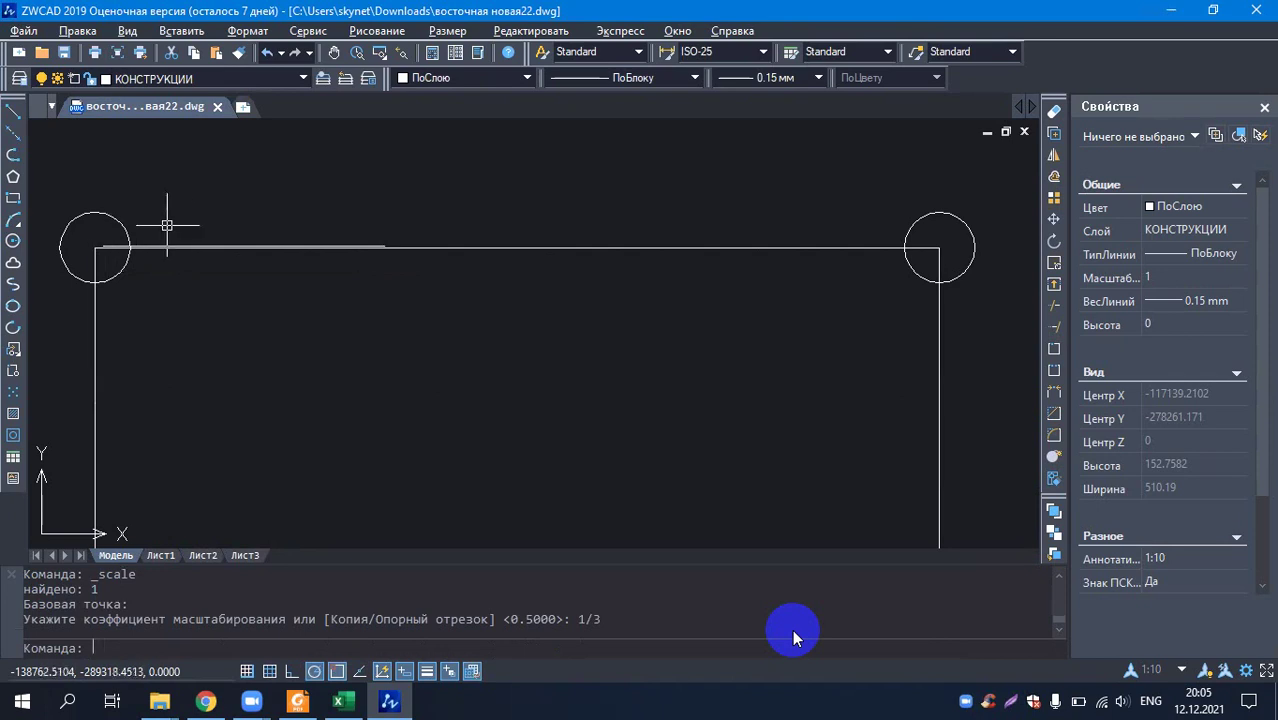
key("Return")
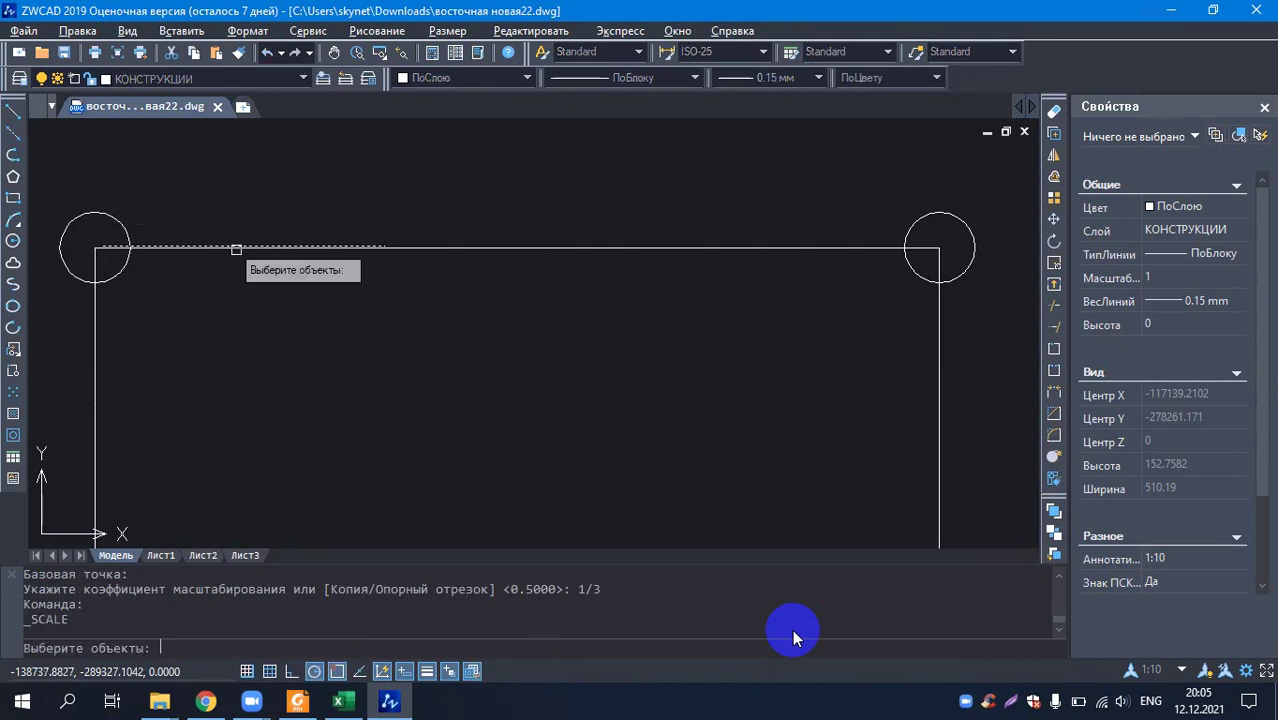
key("Escape")
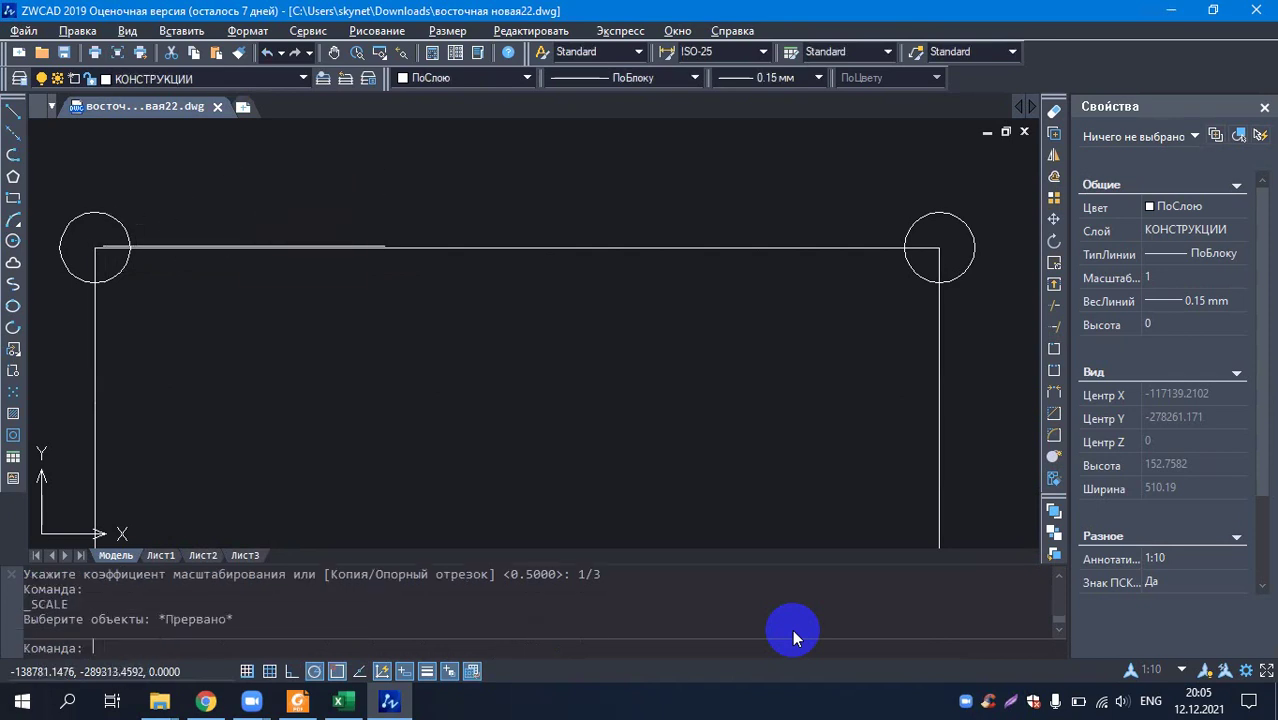
- Delete the shortened line lying just above the section's upper inner edge
scroll(112, 230, "up", 1)
left_click(118, 252)
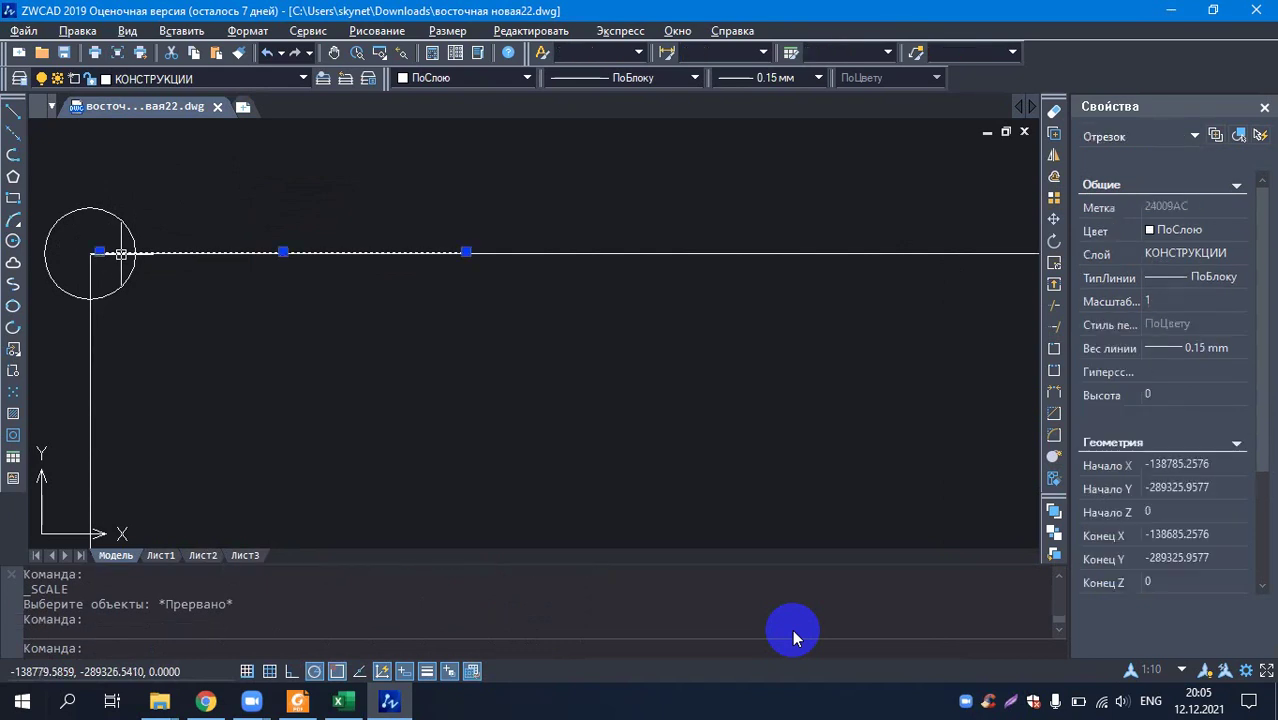
key("Delete")
scroll(105, 300, "down", 2)
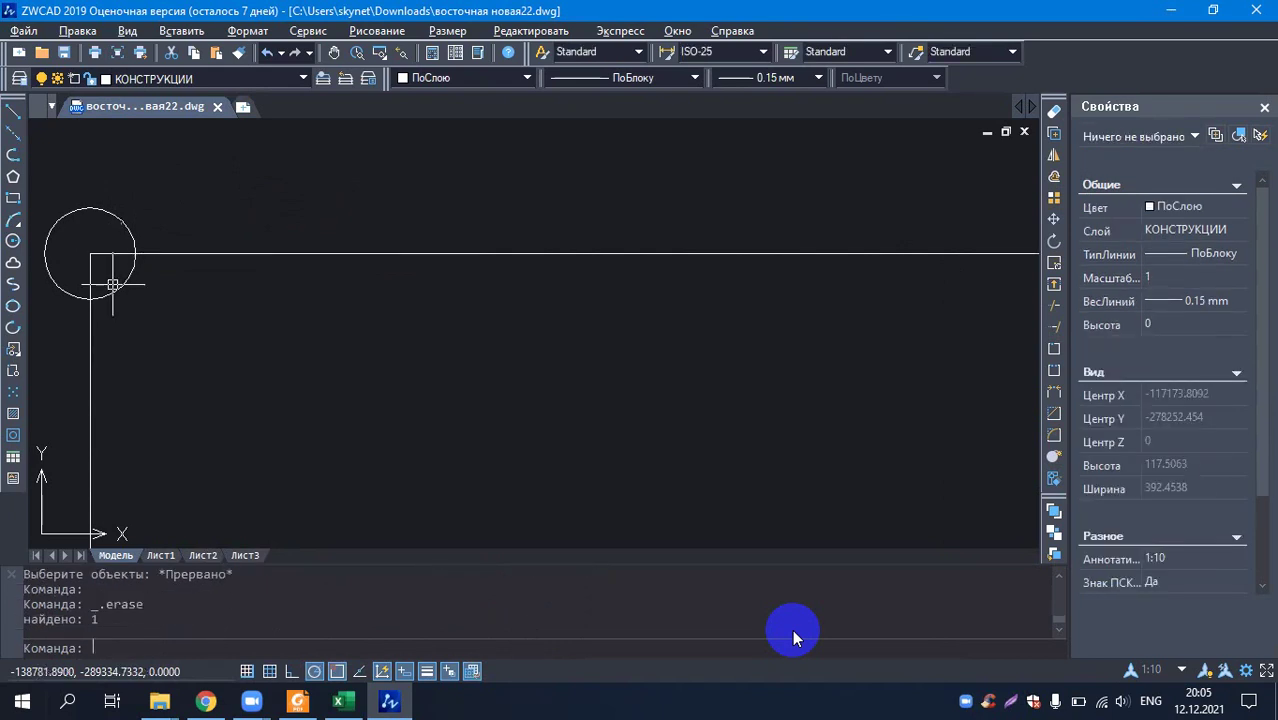
scroll(200, 326, "up", 2)
scroll(330, 475, "down", 3)
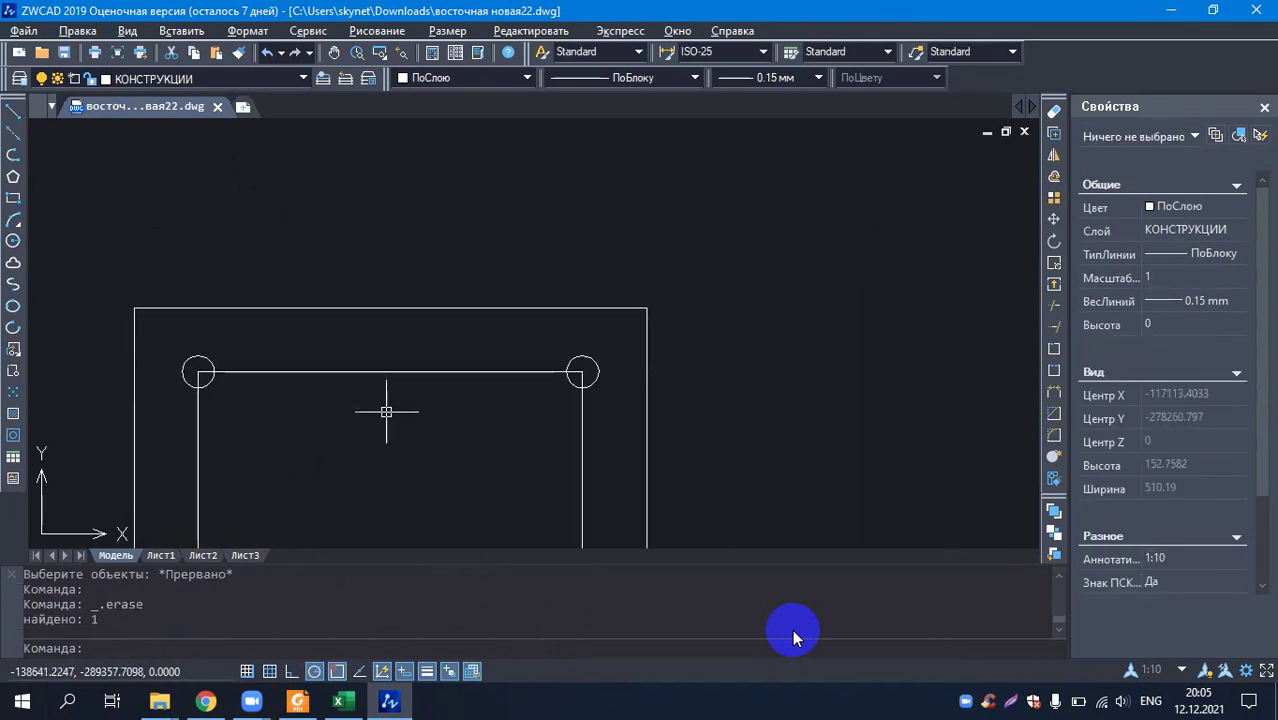
- Draw the line again from the centre of the upper-left corner bar to the centre of the upper-right bar
scroll(365, 395, "up", 2)
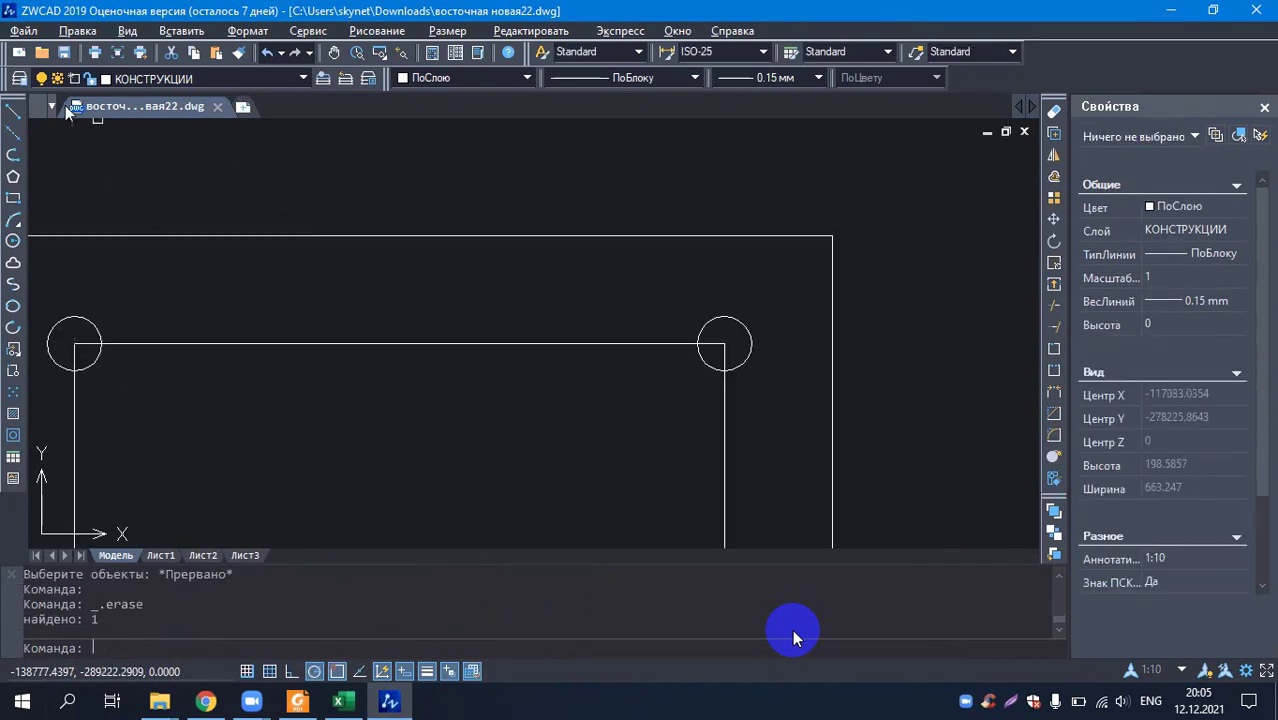
left_click(13, 112)
left_click(73, 344)
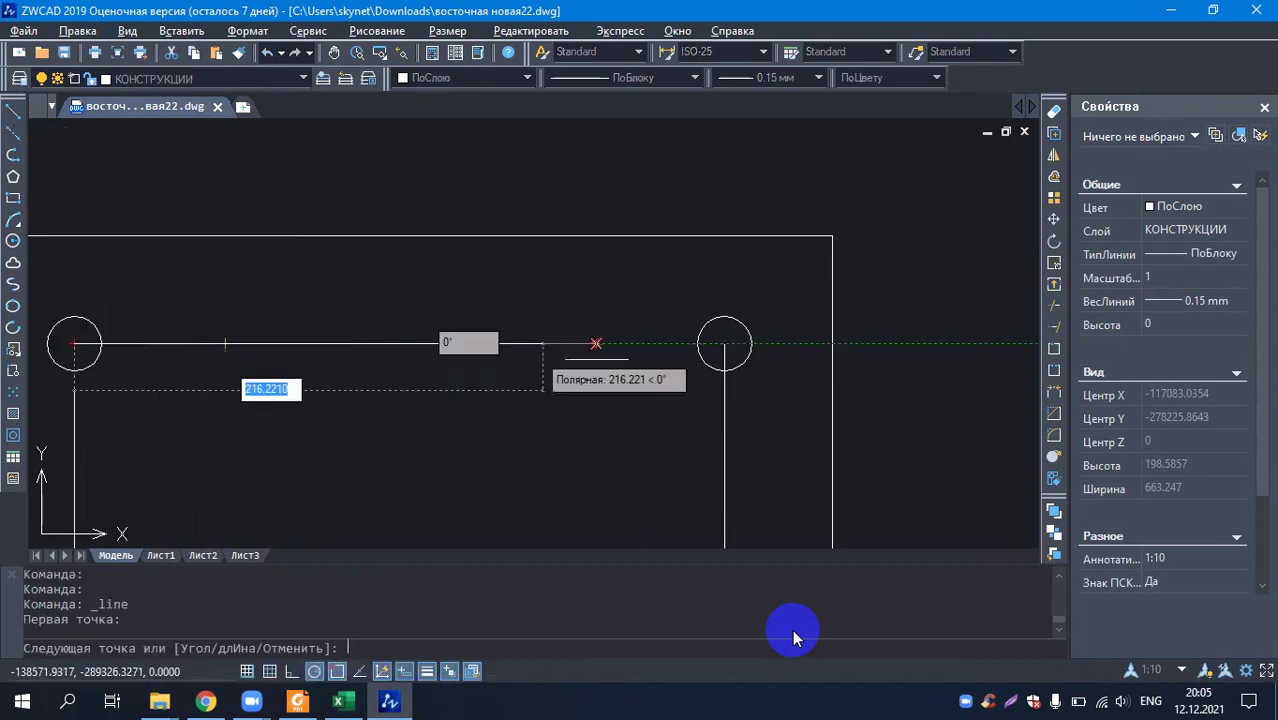
left_click(724, 344)
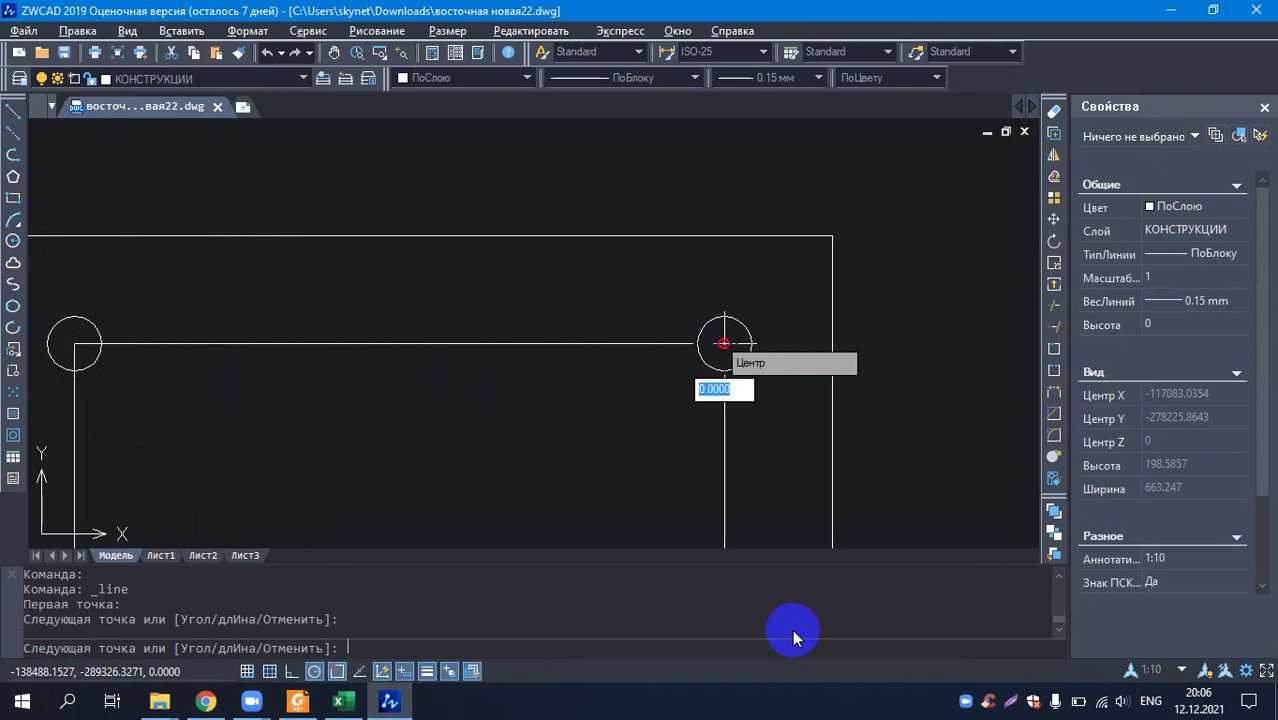
key("Return")
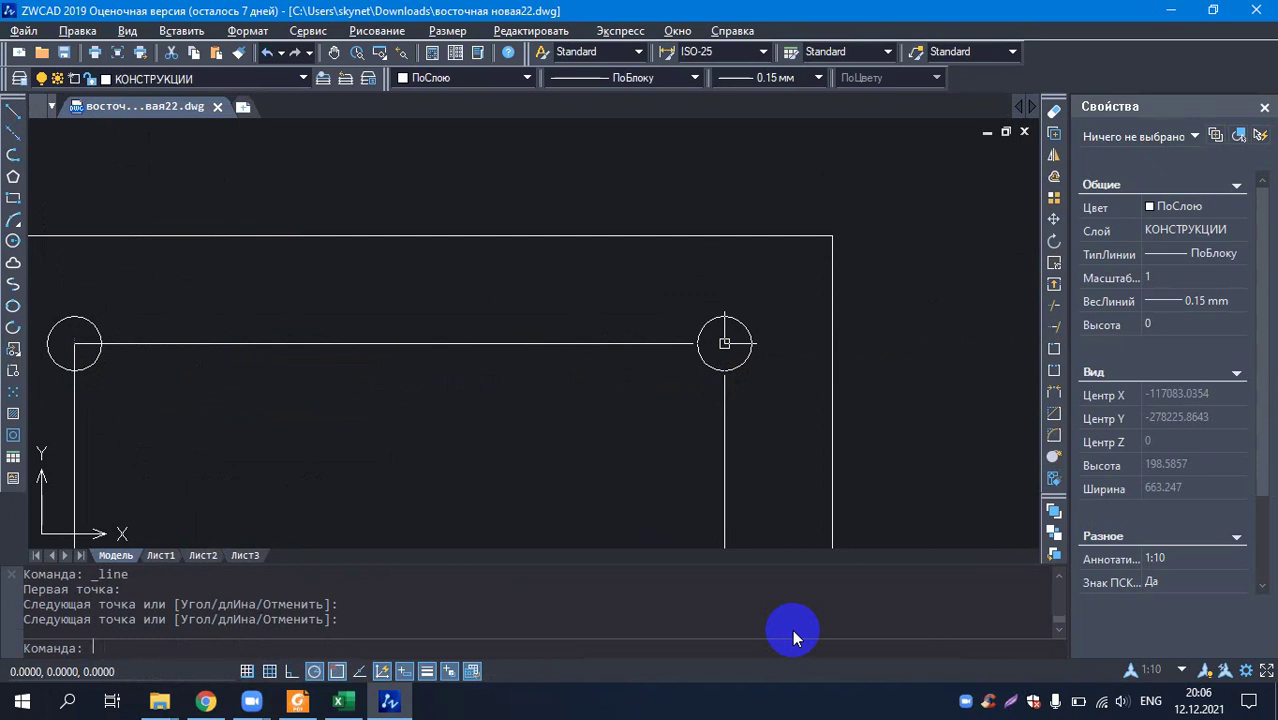
- Start scaling the redrawn line between the two upper corner bars
left_click(532, 345)
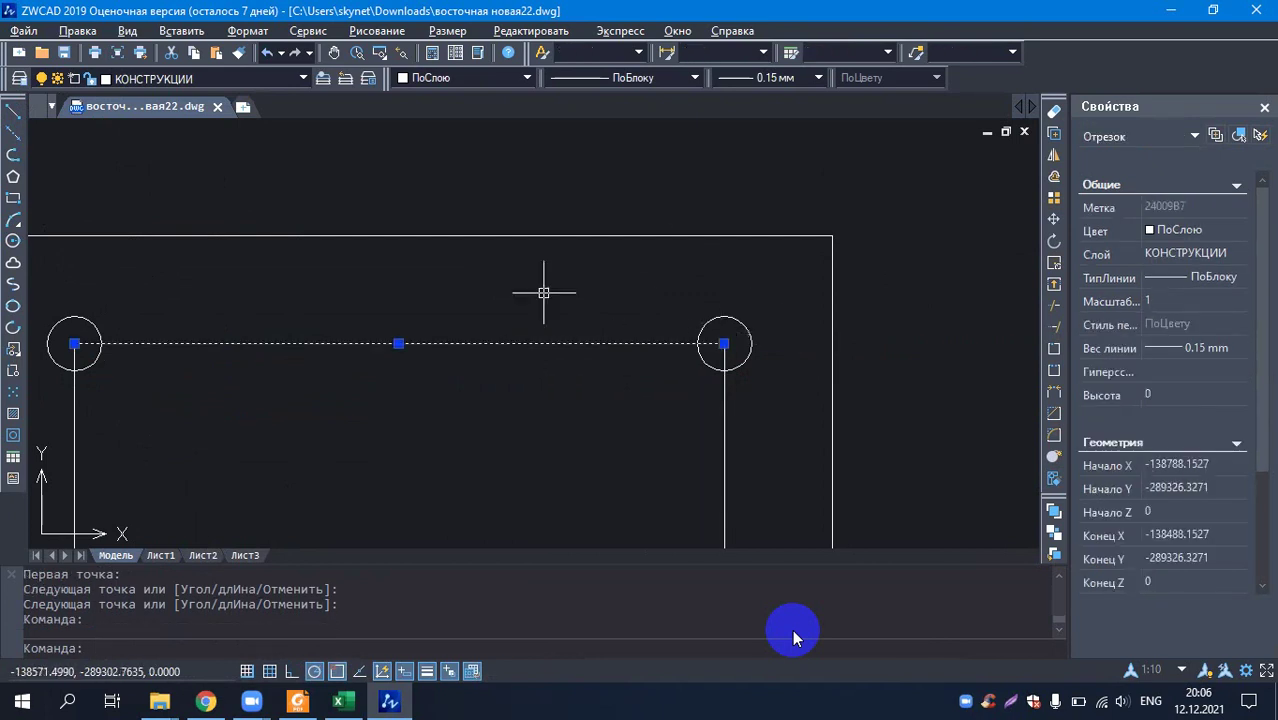
right_click(125, 393)
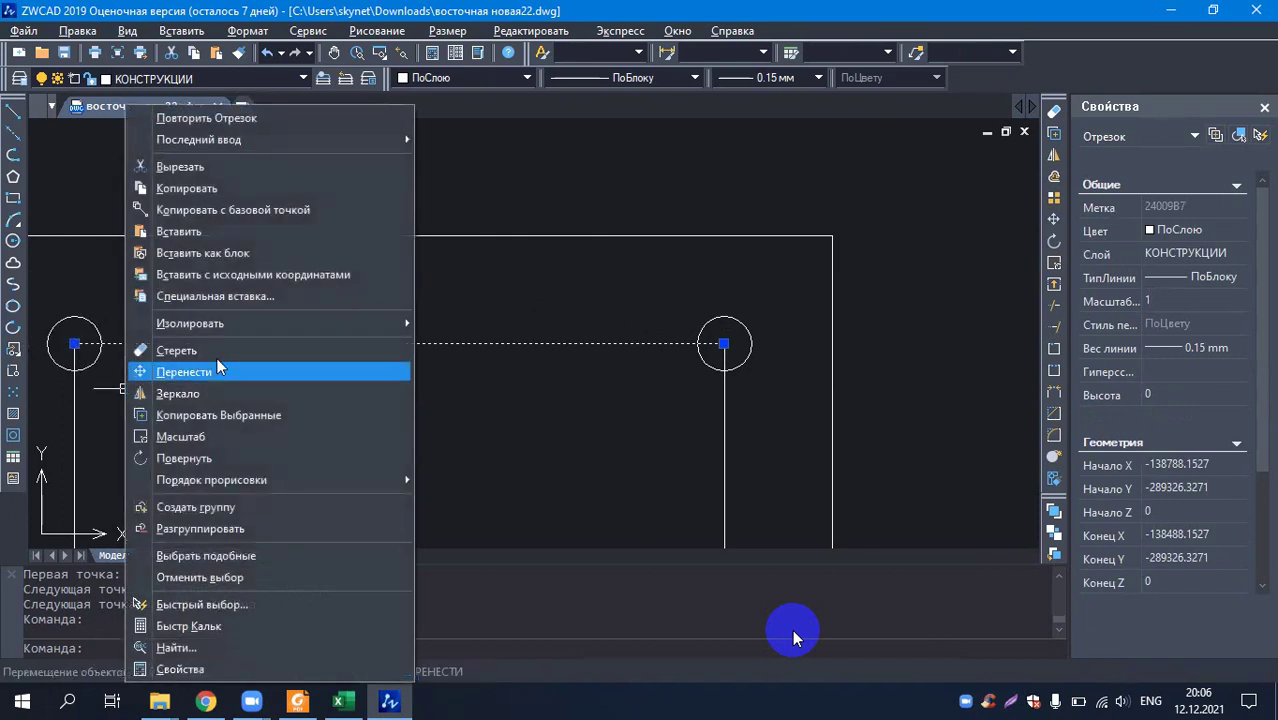
left_click(292, 438)
type("1")
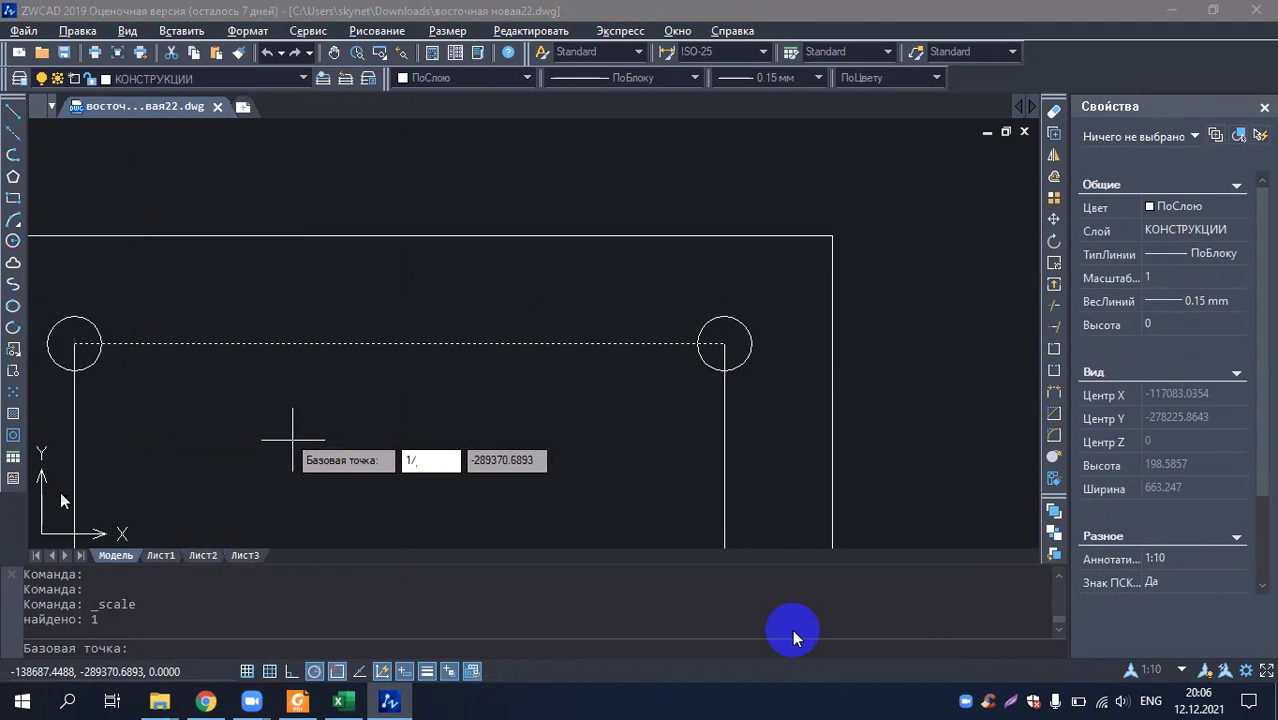
left_click(76, 346)
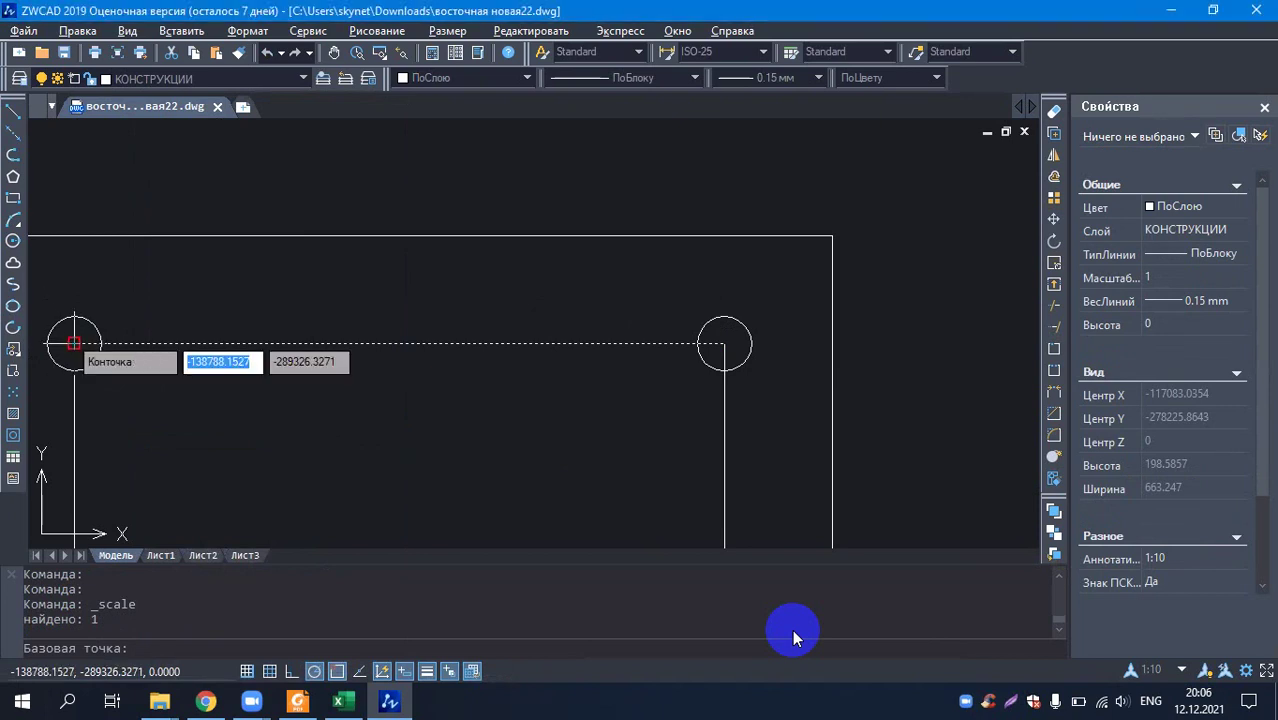
key("Escape")
key("Escape")
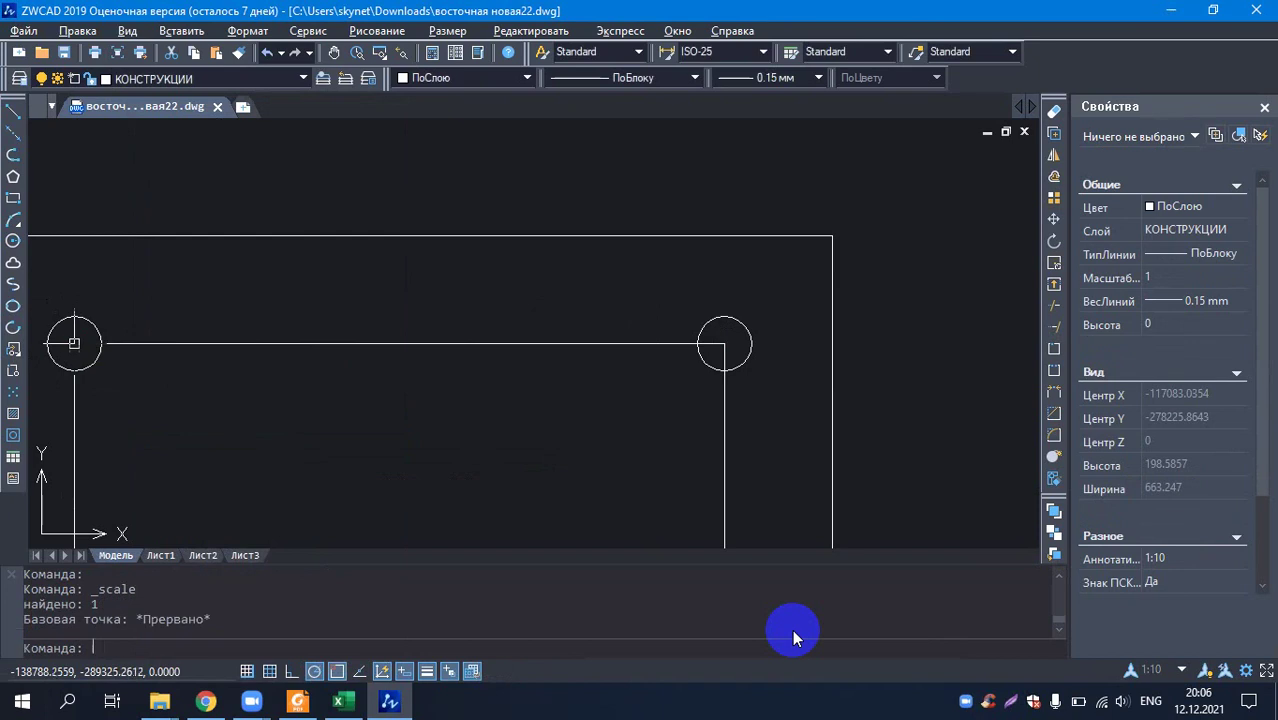
left_click(288, 487)
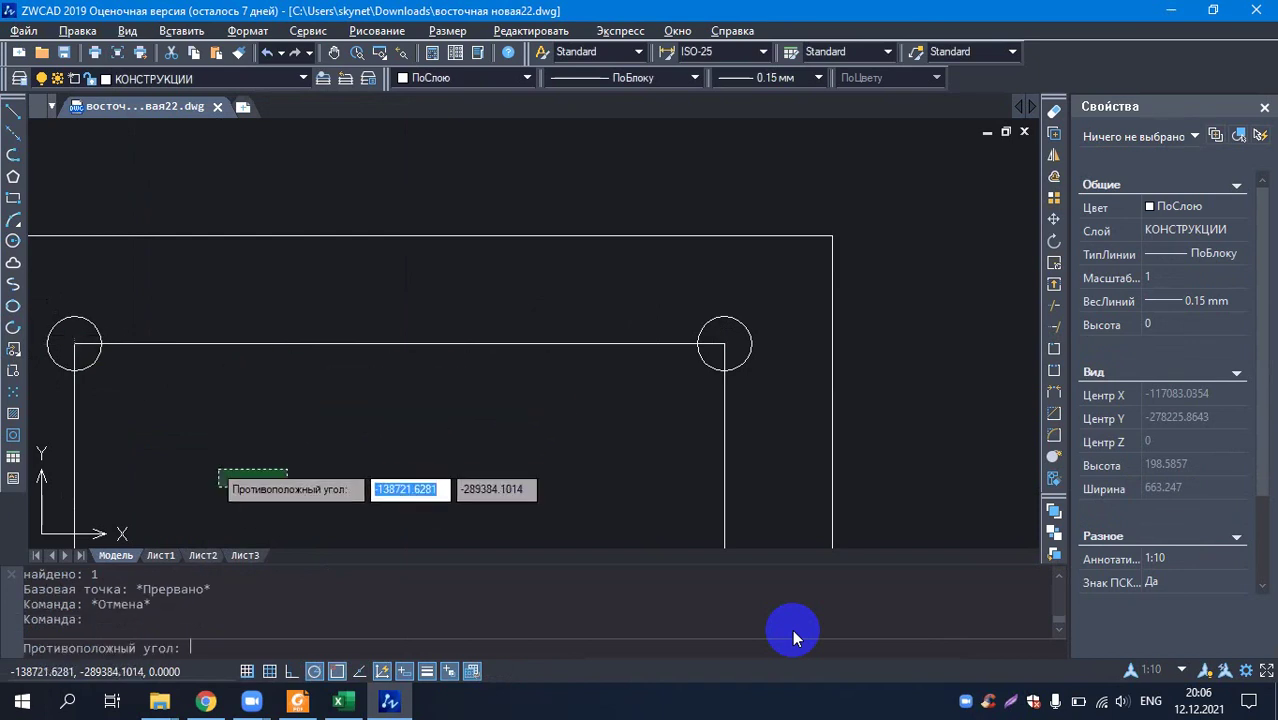
key("Escape")
left_click(248, 345)
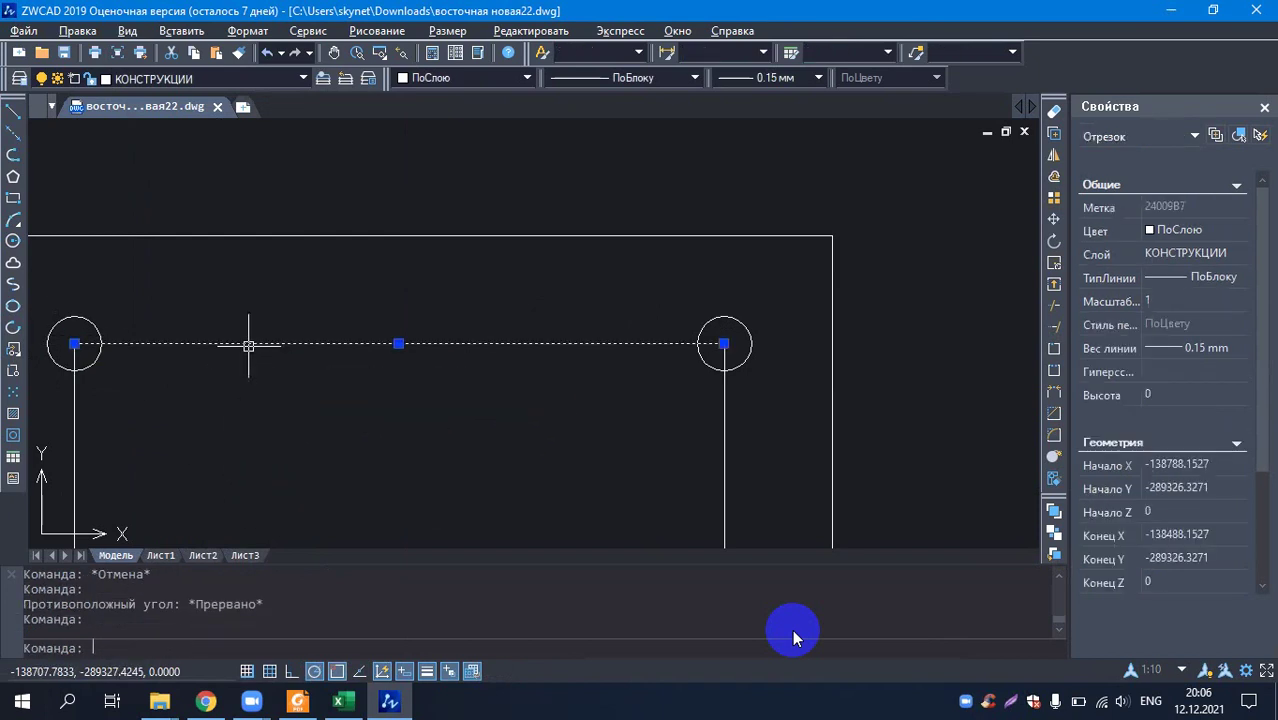
right_click(143, 425)
mouse_move(293, 472)
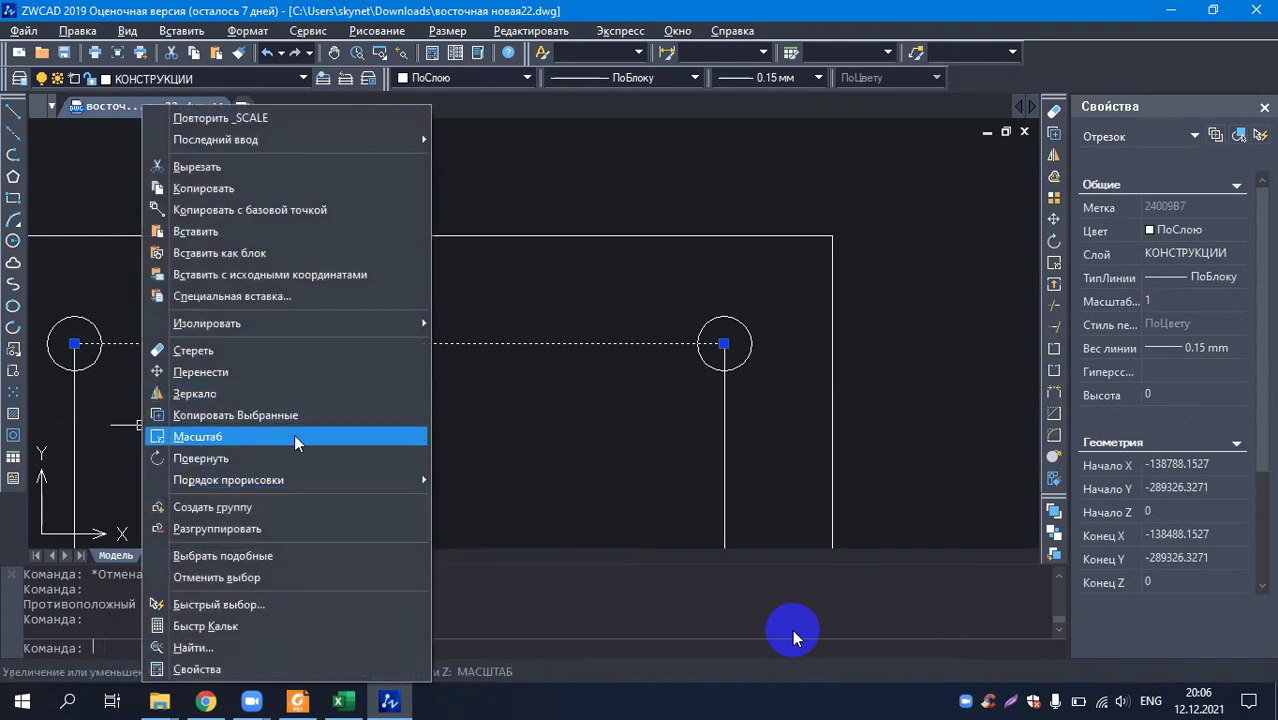
left_click(294, 436)
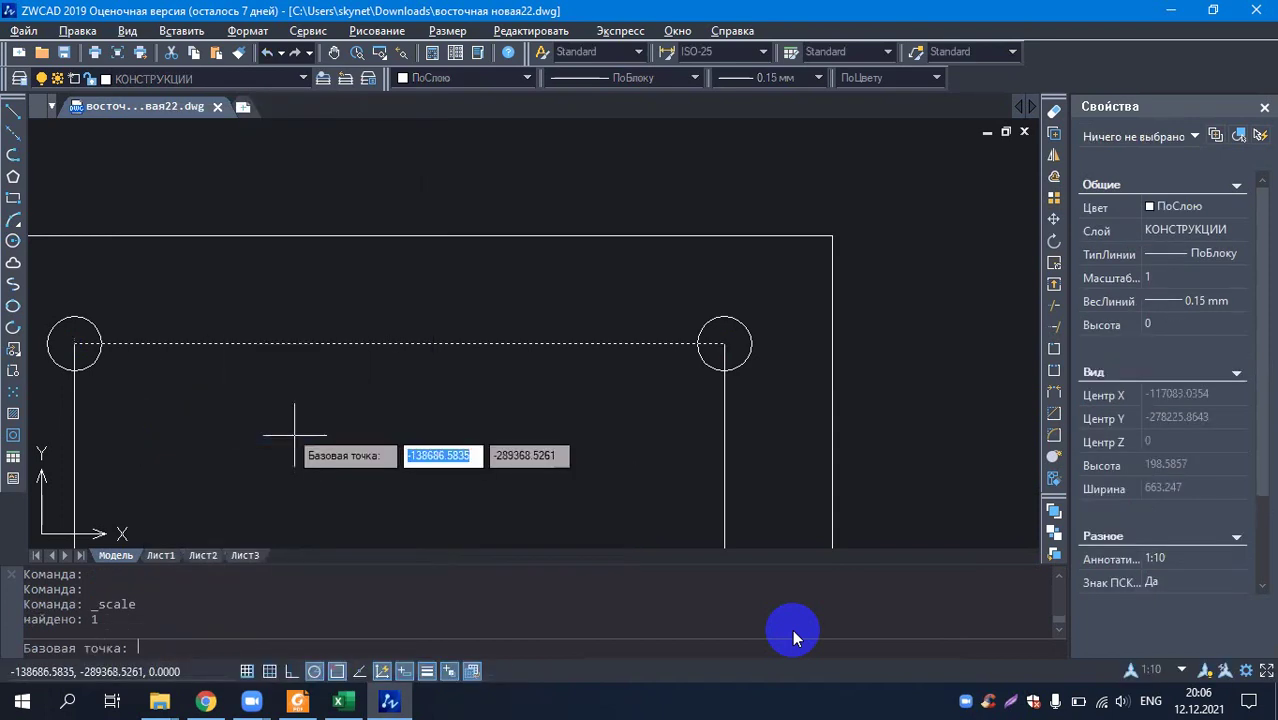
left_click(73, 345)
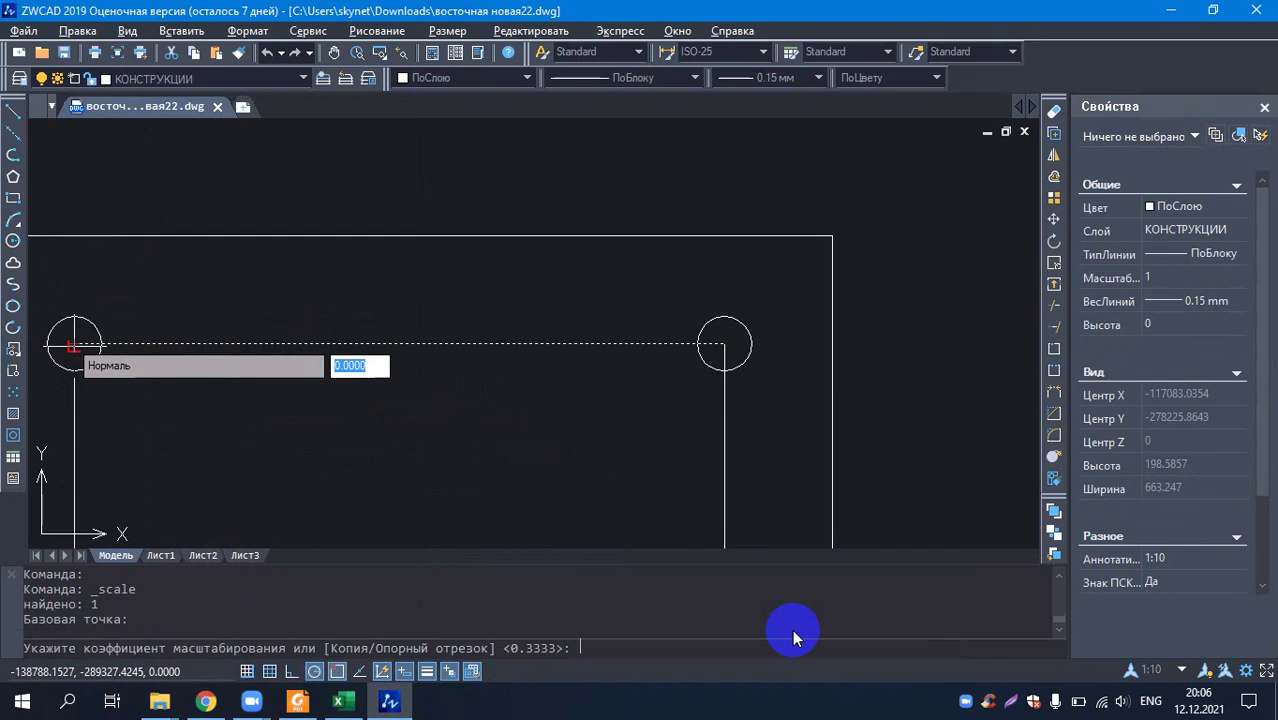
type("1")
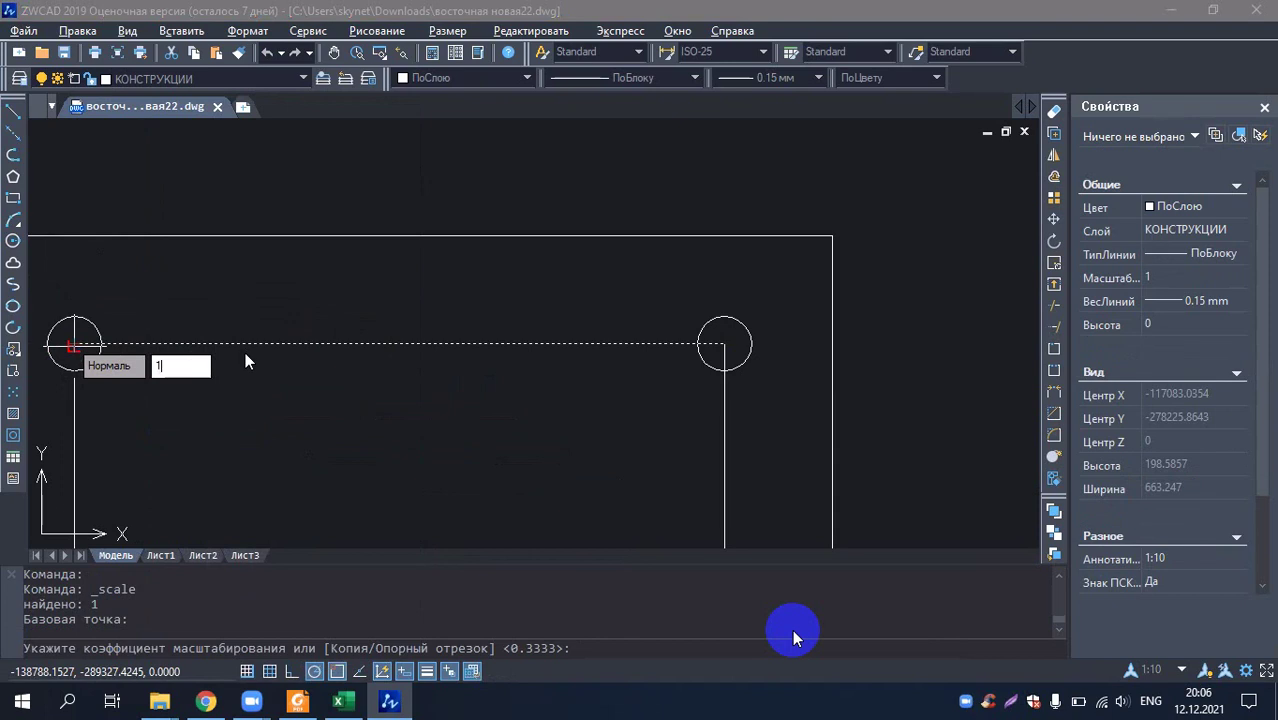
key("BackSpace")
left_click(250, 643)
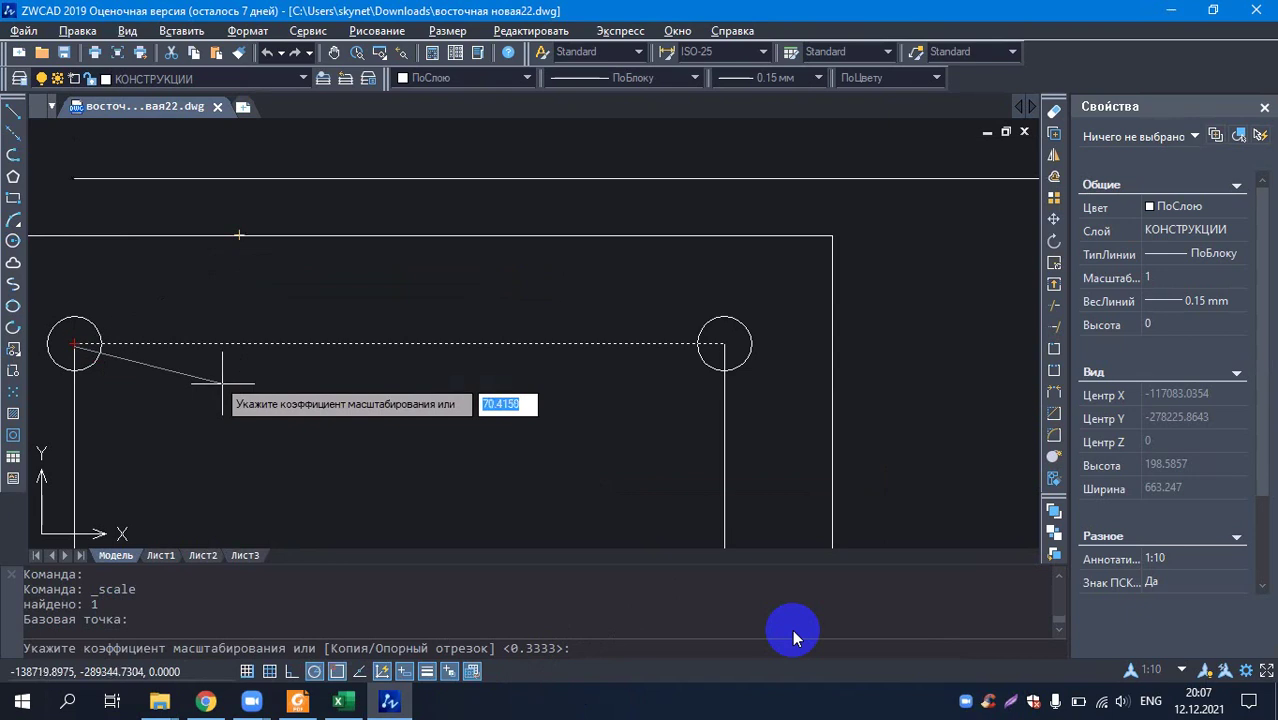
key("Escape")
key("Escape")
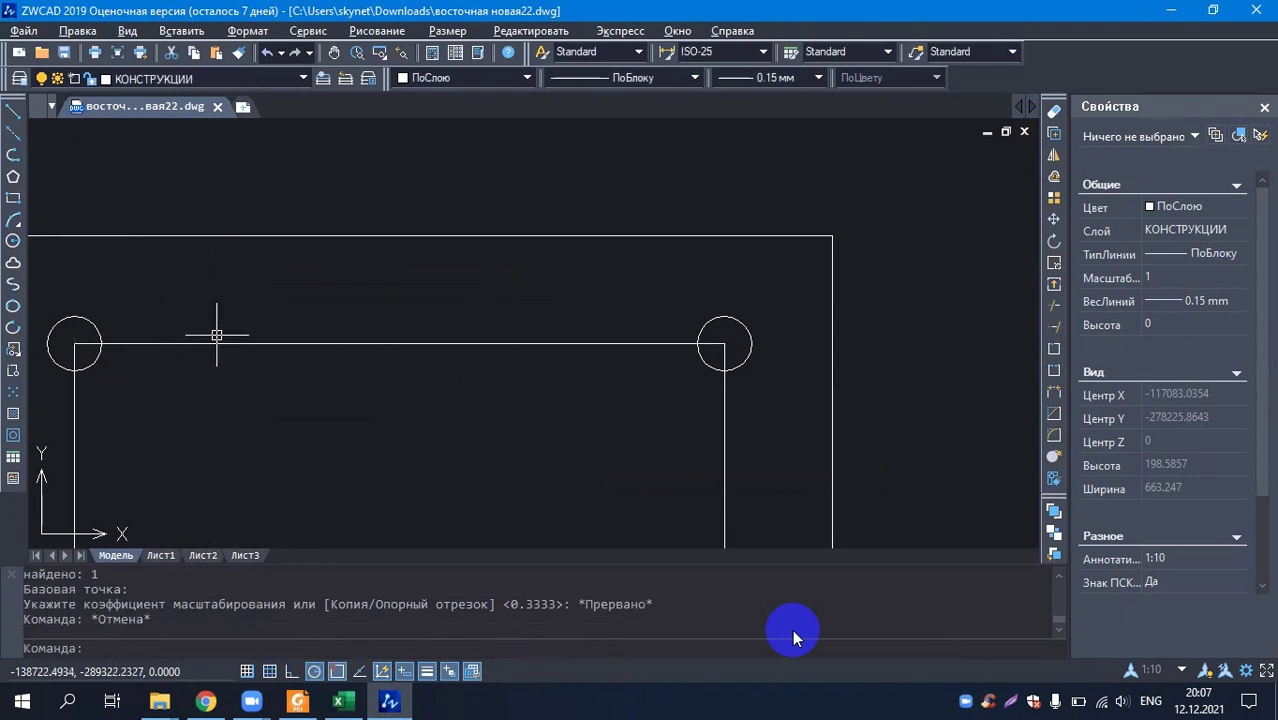
- Scale the horizontal line between the two upper circles by a factor of 1/3 from the left circle's centre
left_click(217, 345)
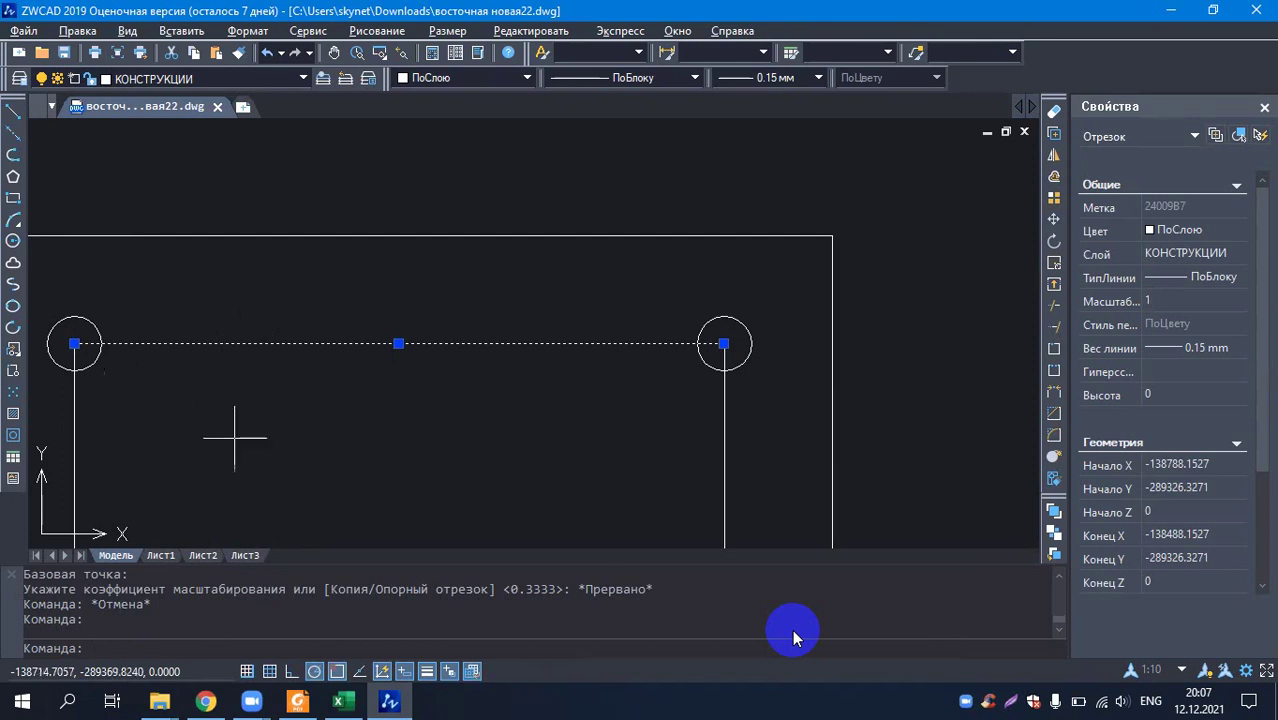
right_click(290, 490)
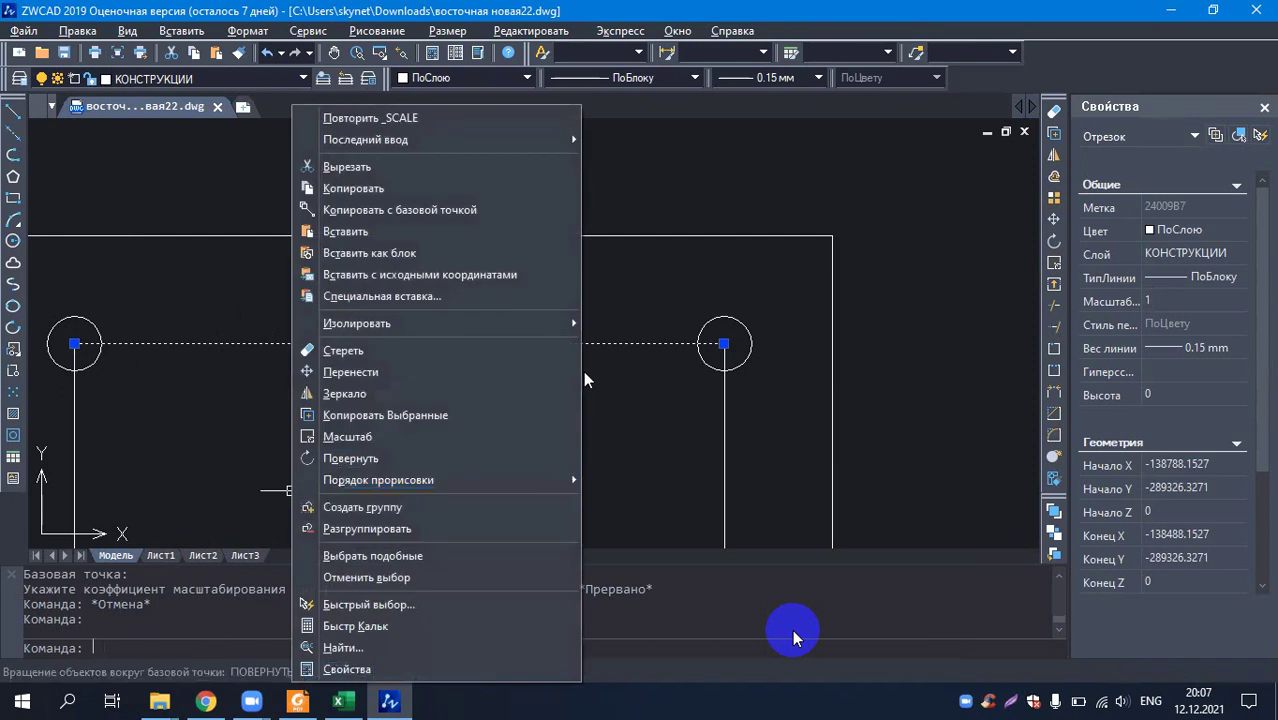
left_click(491, 441)
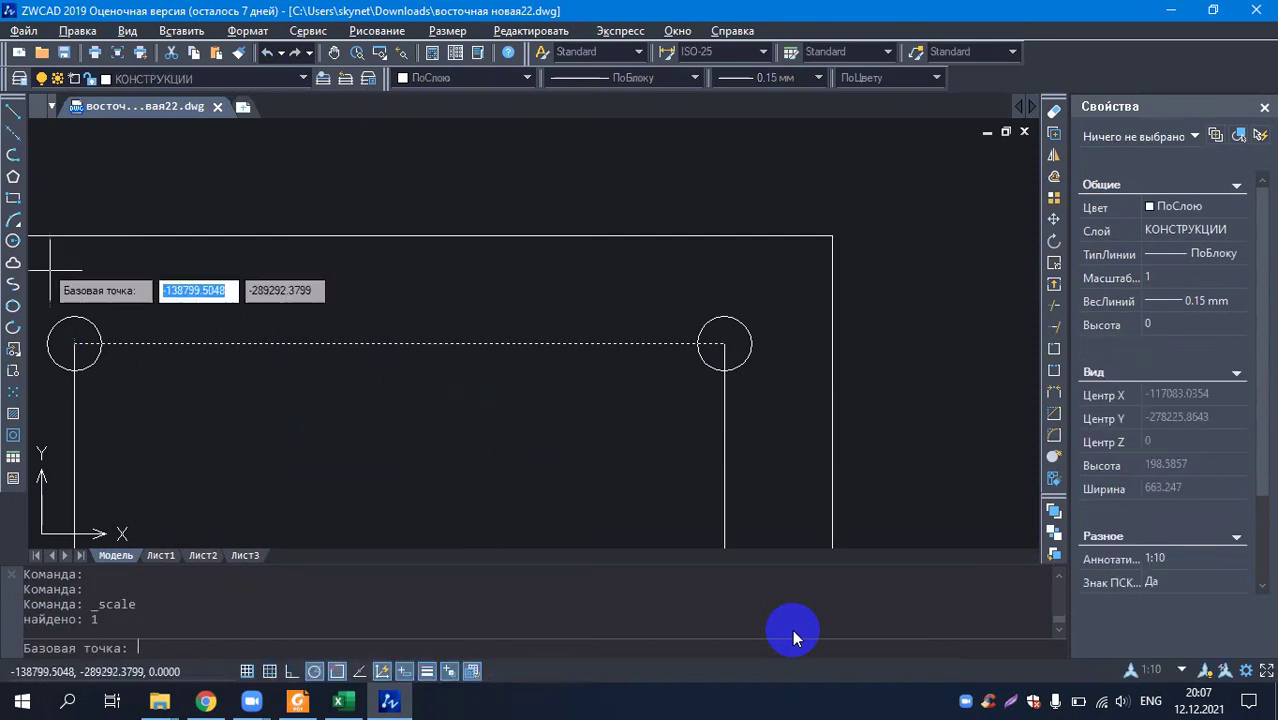
left_click(73, 344)
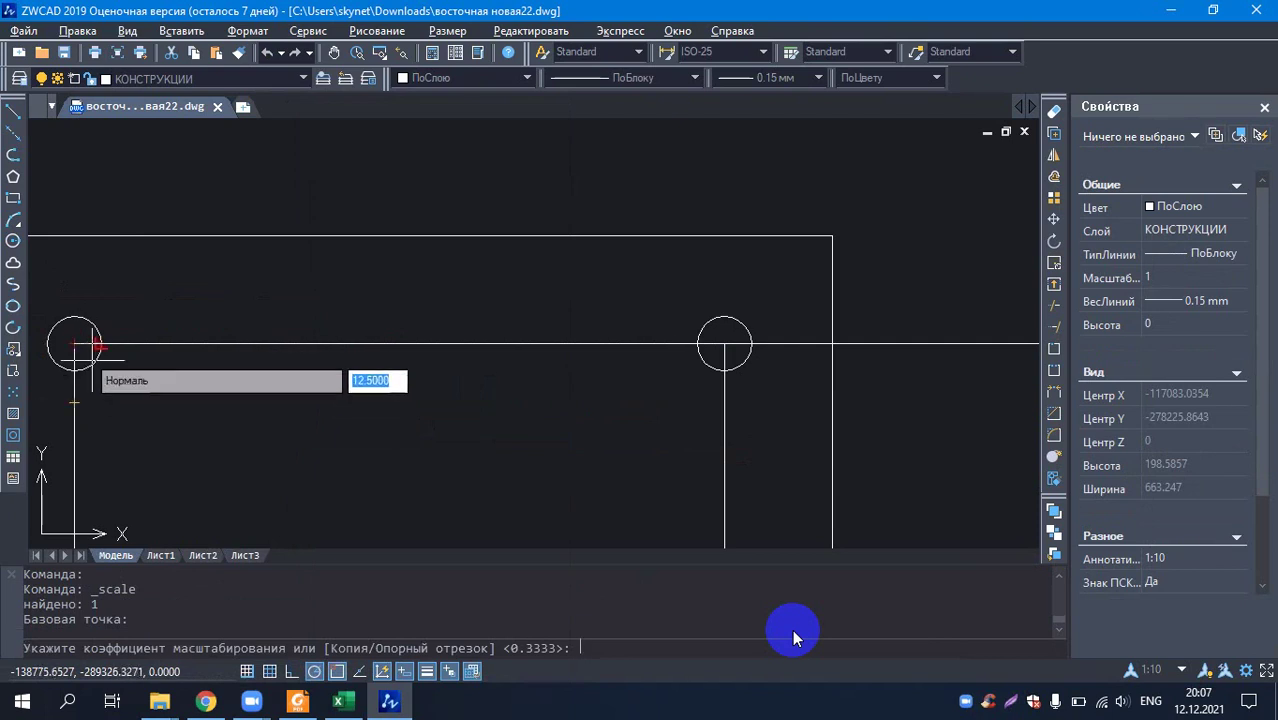
type("1/3")
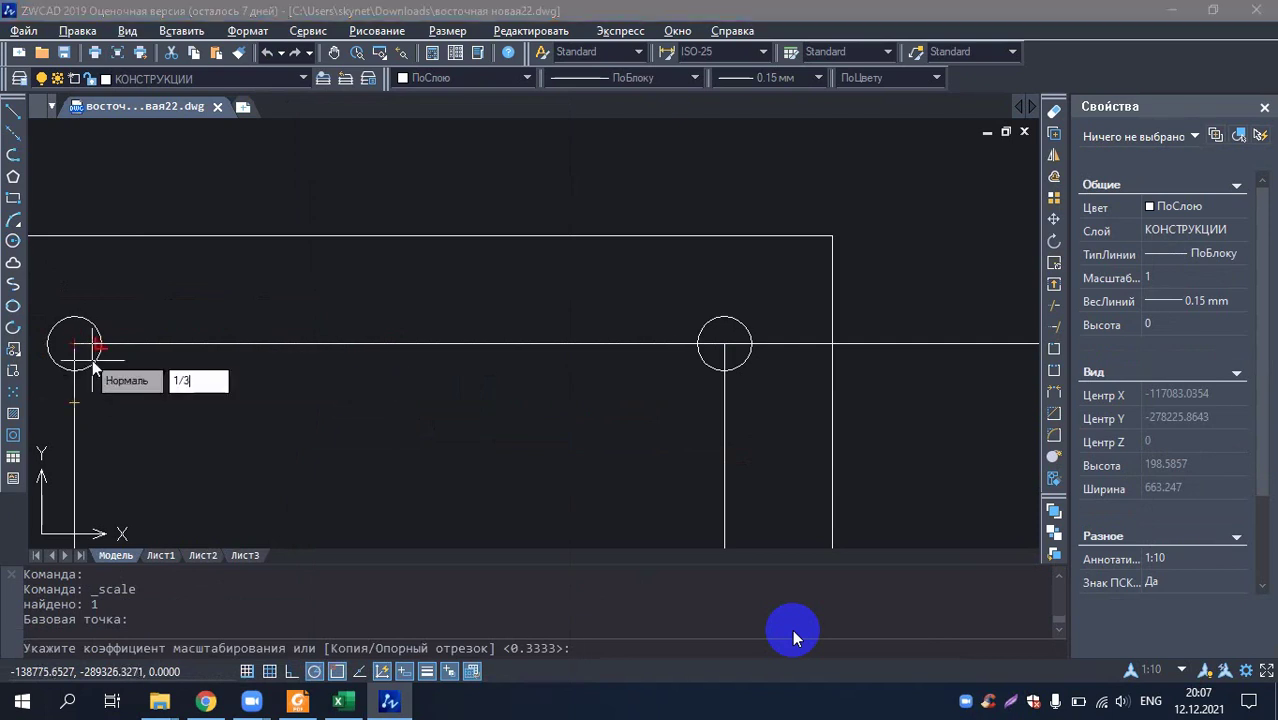
key("Return")
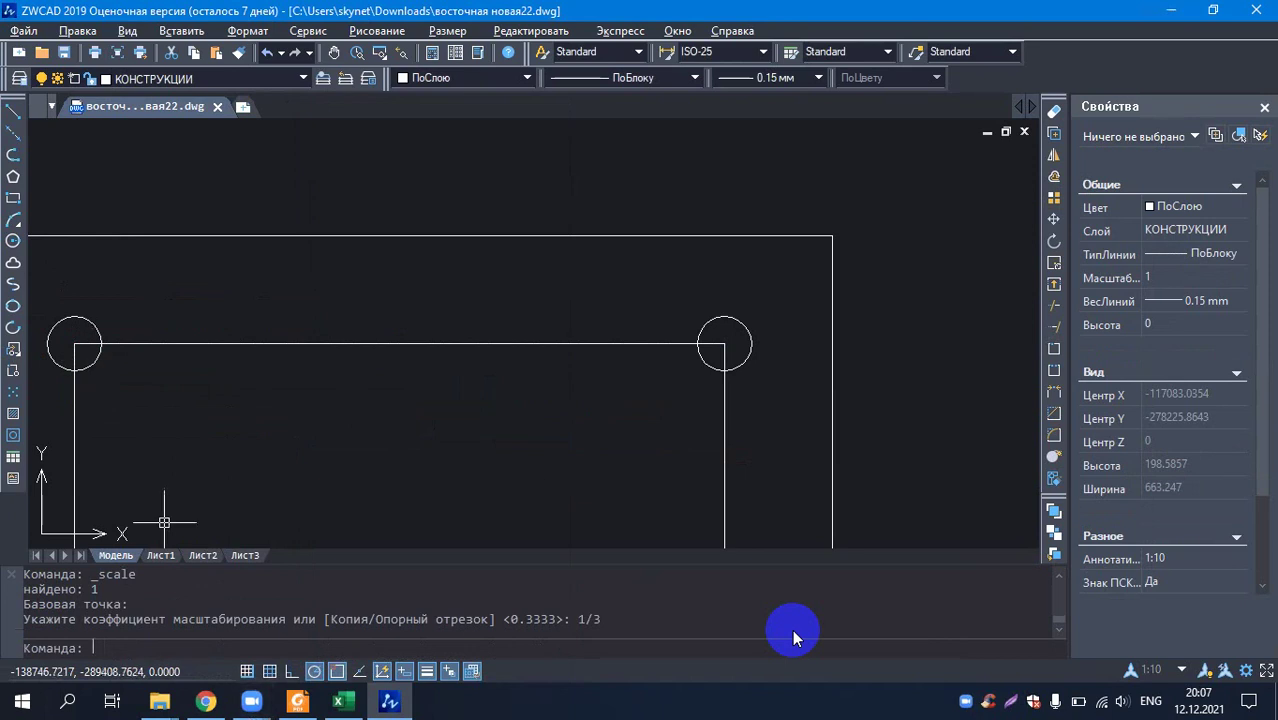
left_click(296, 345)
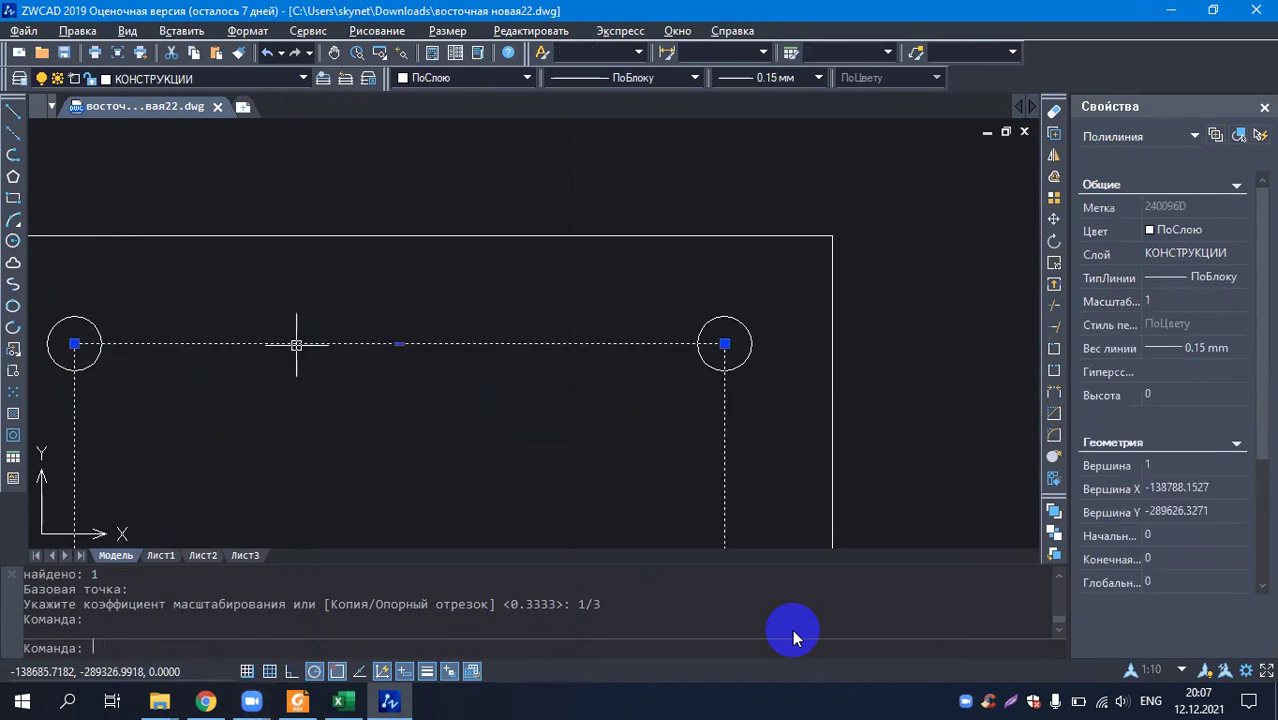
scroll(422, 342, "down", 6)
key("Escape")
scroll(397, 347, "up", 4)
key("Escape")
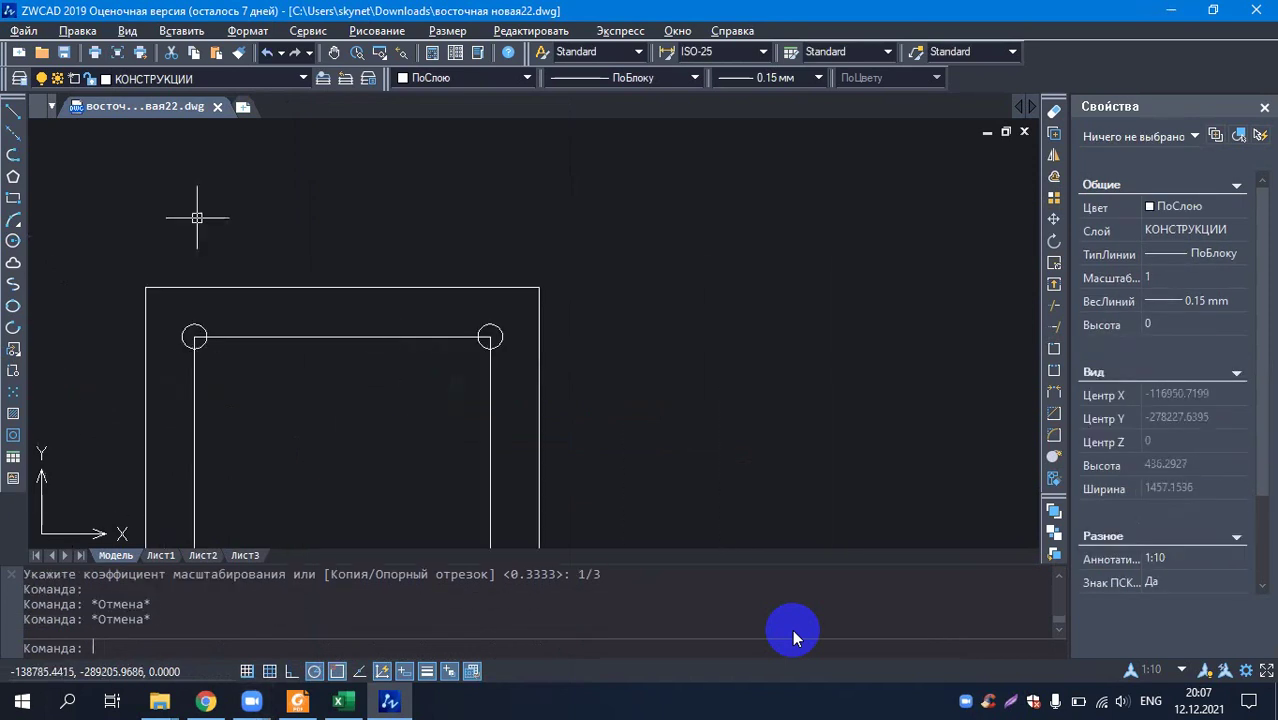
key("Escape")
- Draw a straight line from the upper-left circle's centre to the upper-right circle's centre
left_click(13, 111)
scroll(270, 470, "up", 3)
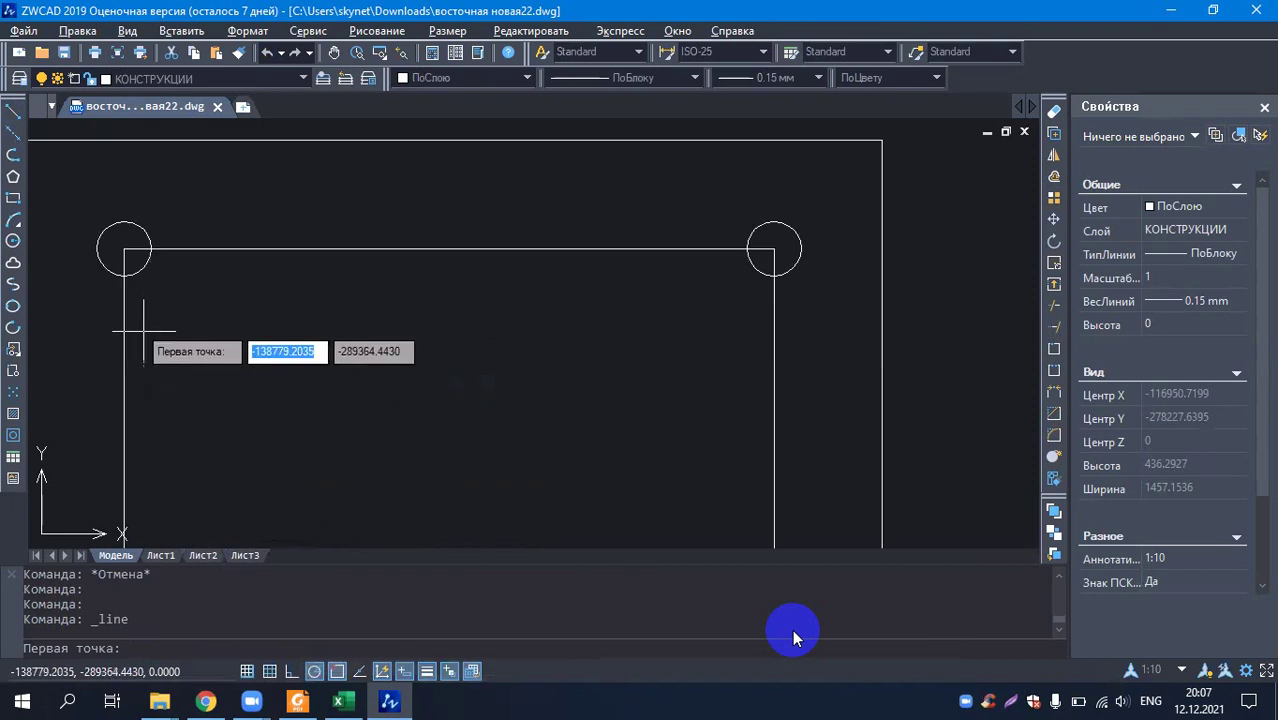
left_click(123, 248)
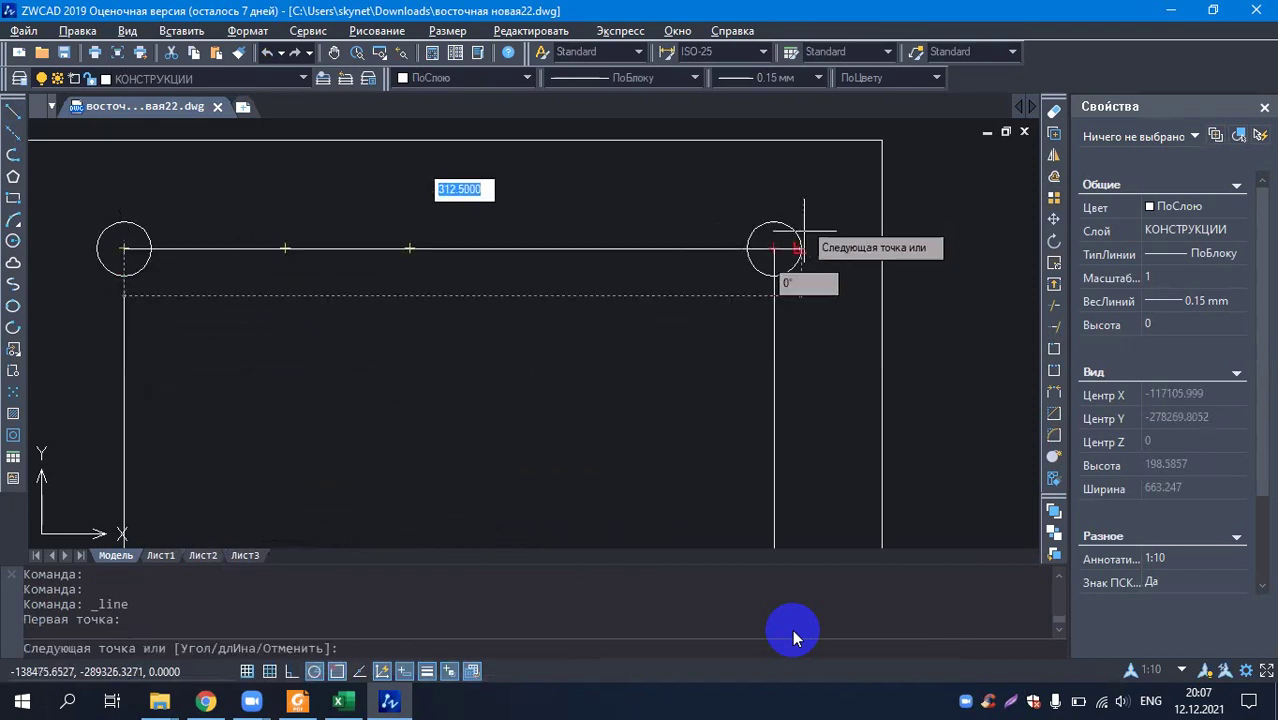
left_click(774, 248)
key("Escape")
- Scale the newly drawn line by a factor of 1/3, using the upper-left circle's centre as base point
left_click(414, 250)
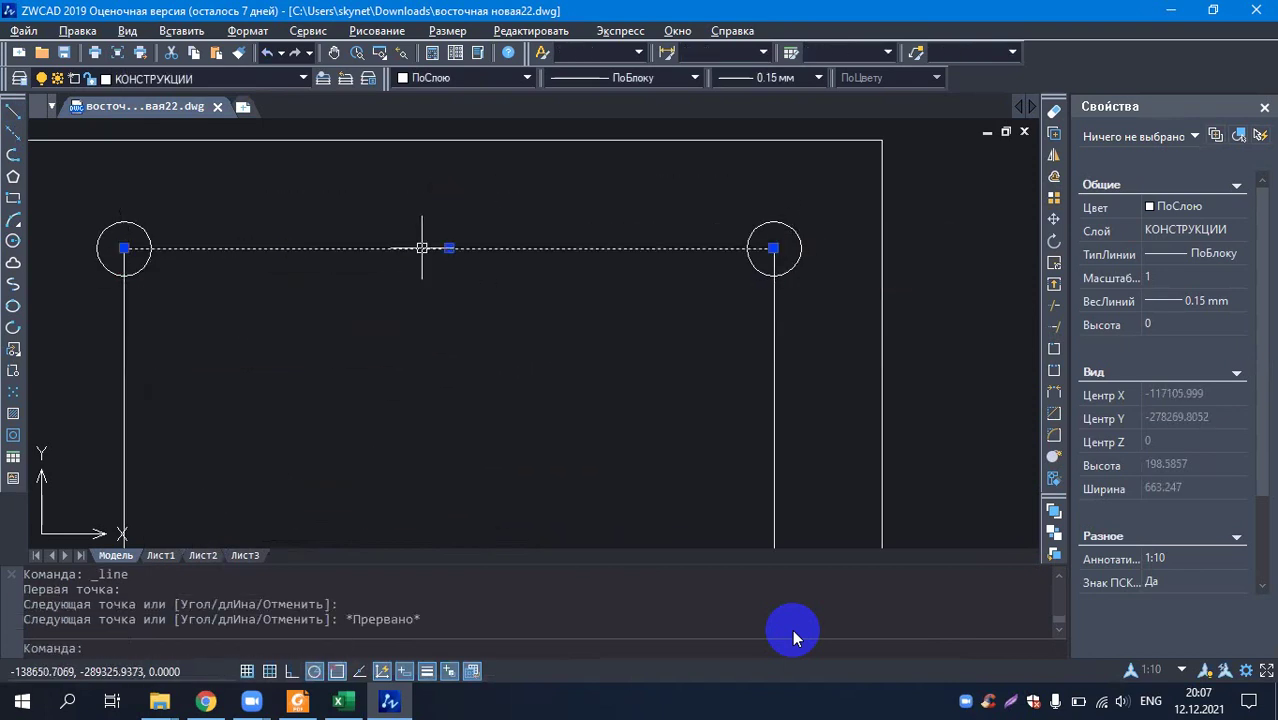
right_click(386, 389)
left_click(464, 440)
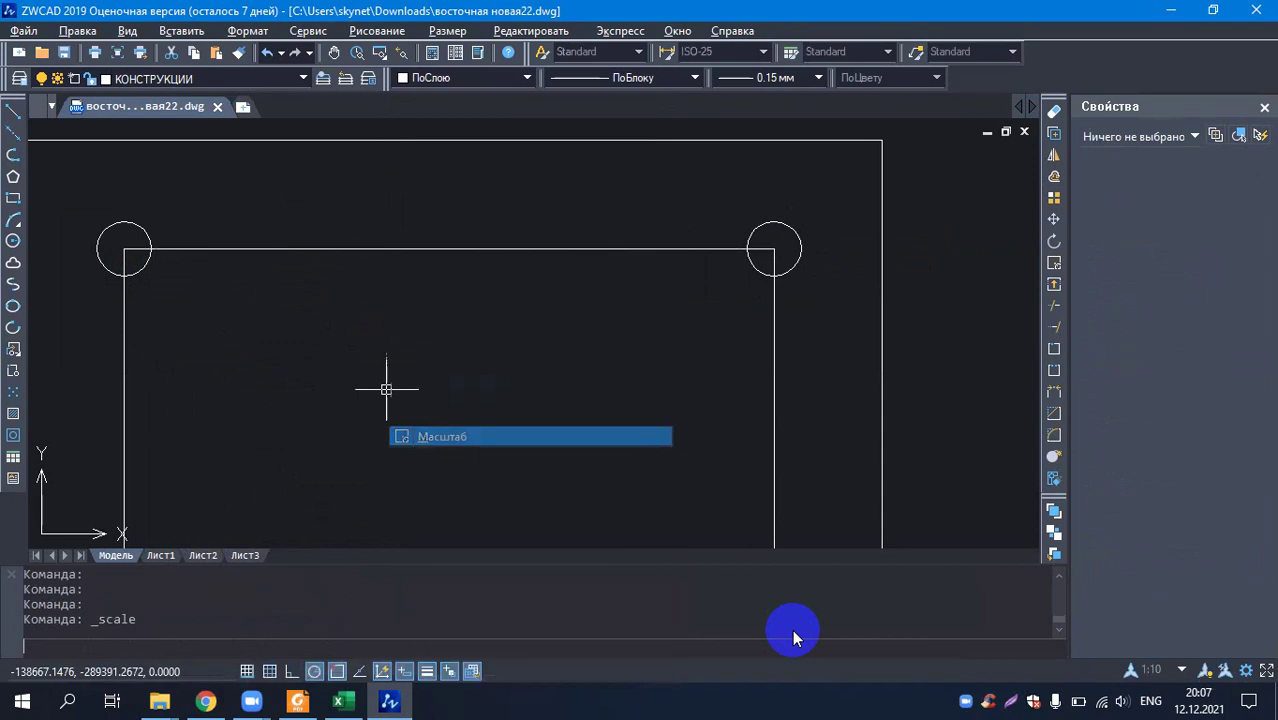
left_click(123, 248)
type("1")
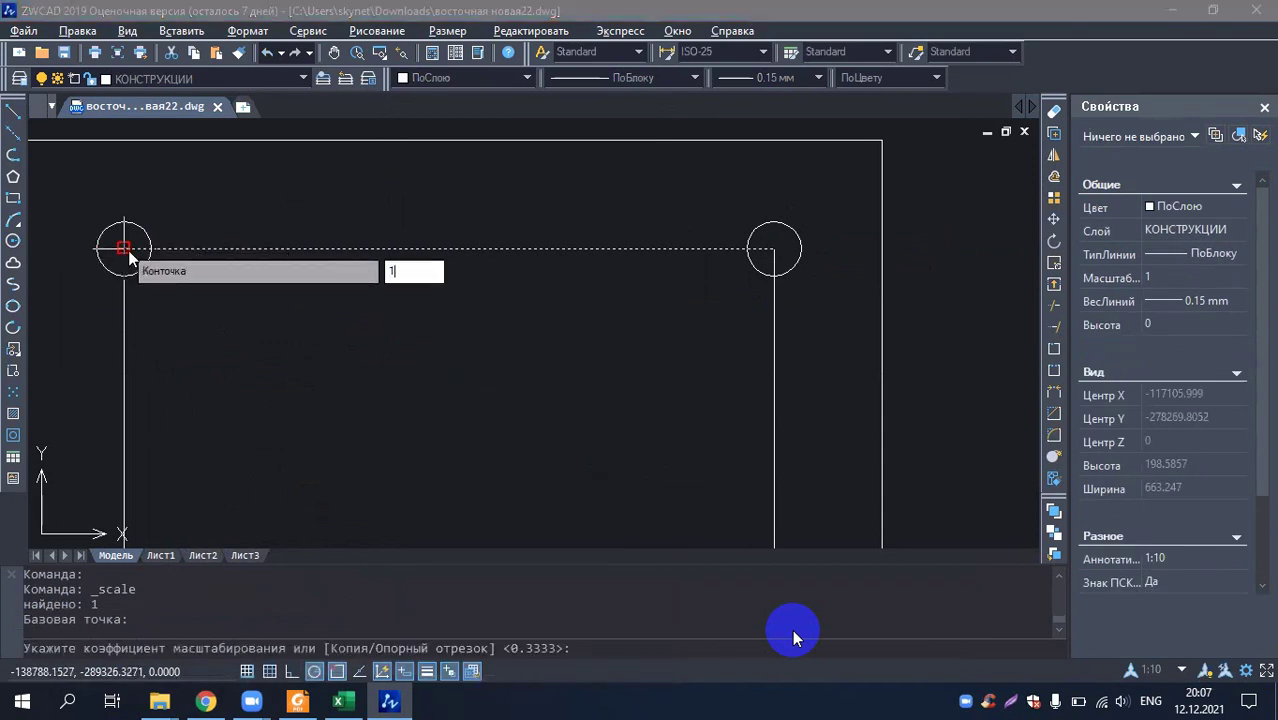
type("/3")
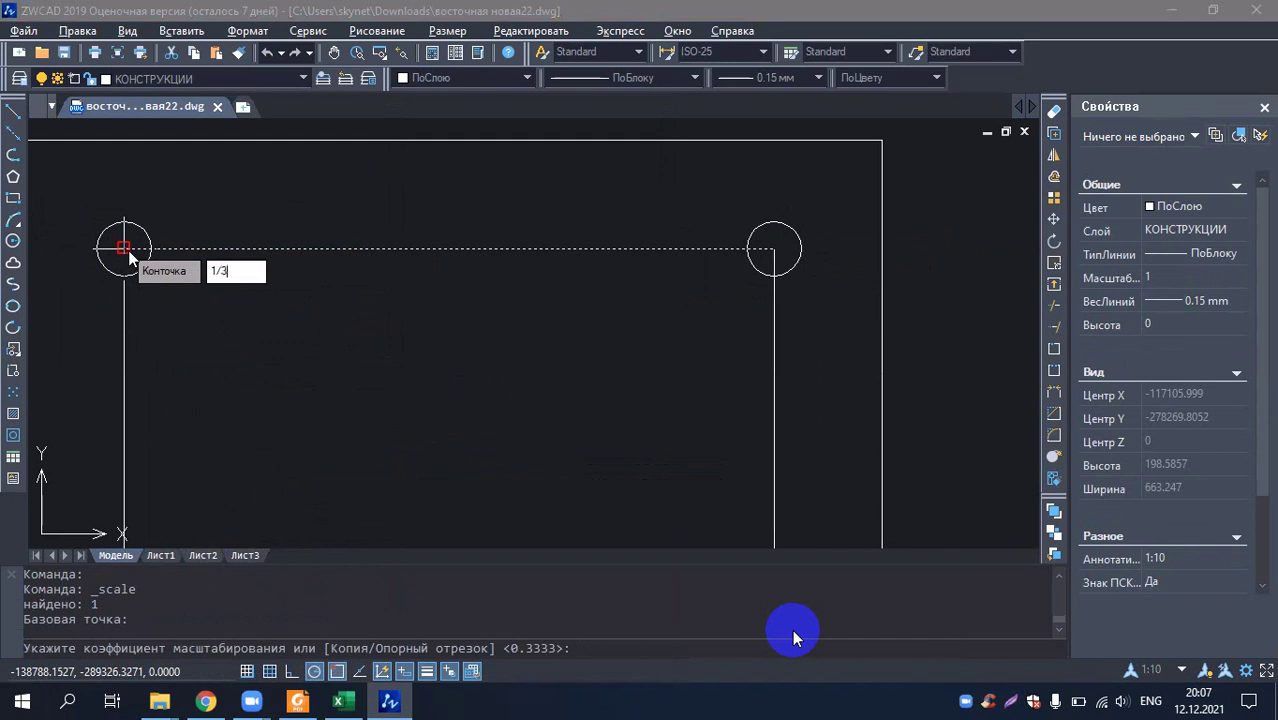
key("Return")
key("Escape")
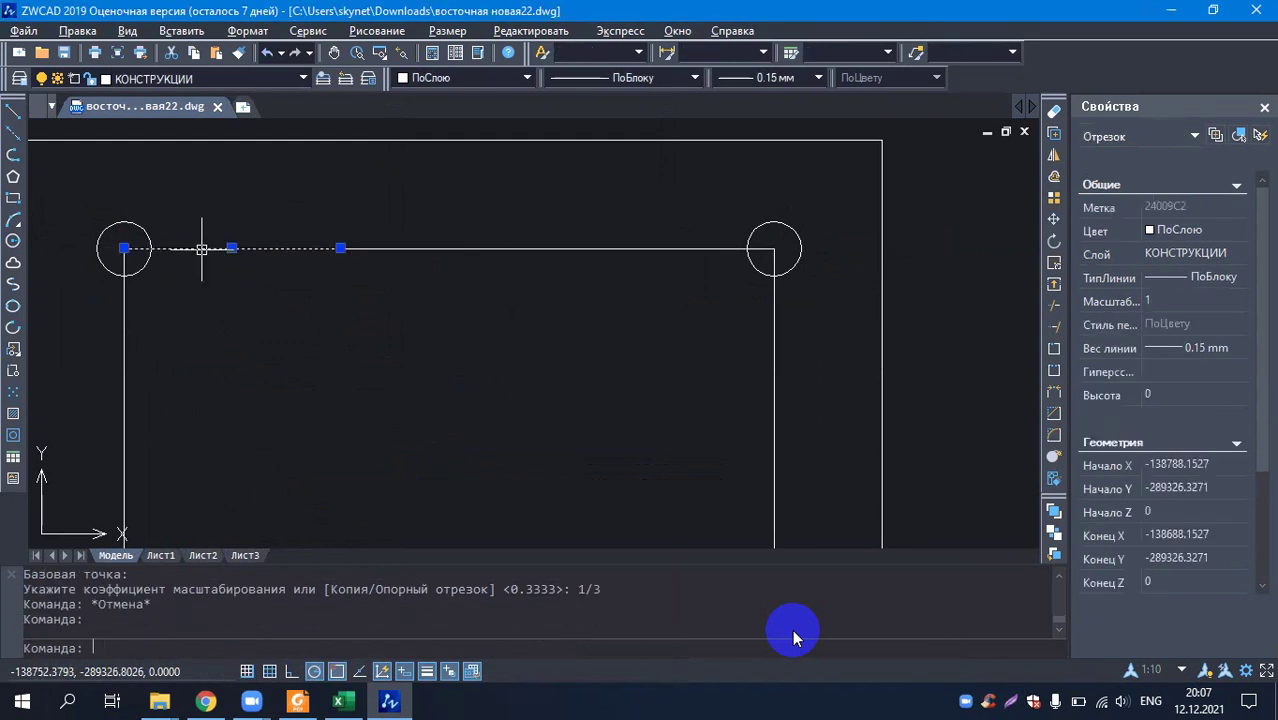
- Copy the shortened line and paste the copy end to end, starting at the original's right endpoint
scroll(251, 318, "down", 2)
scroll(276, 300, "up", 2)
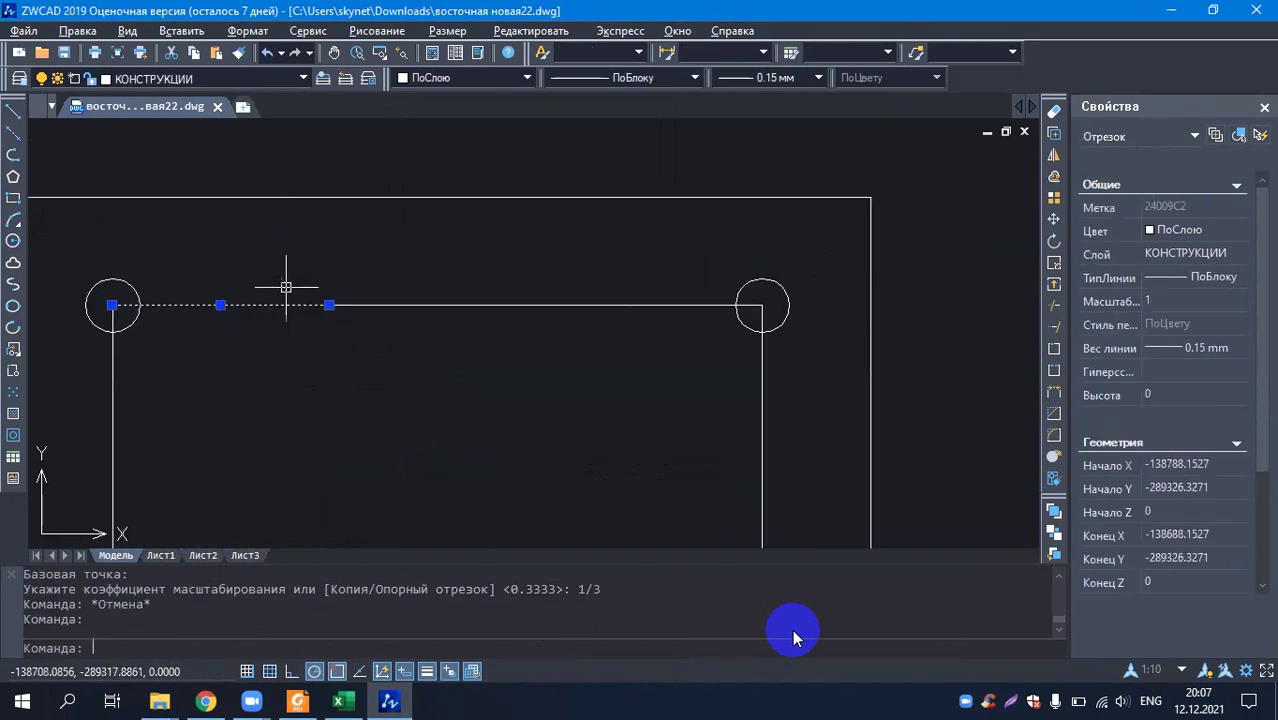
scroll(257, 270, "up", 3)
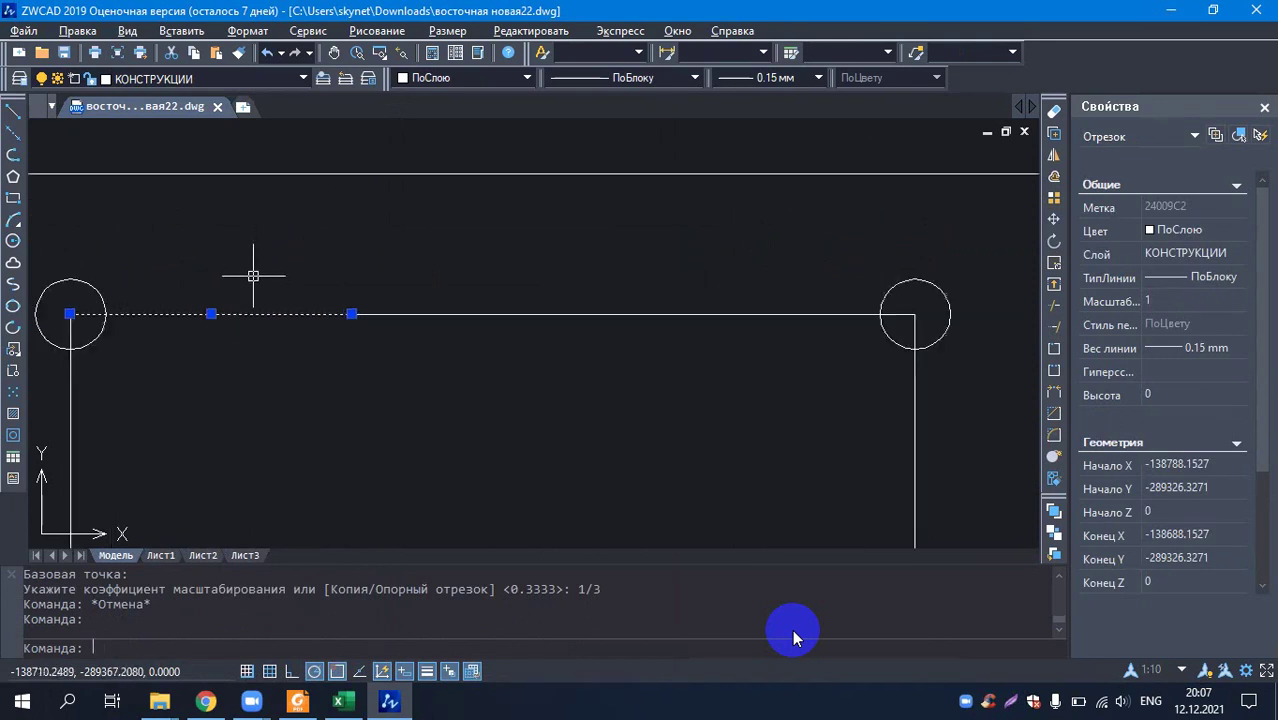
scroll(245, 250, "down", 4)
right_click(232, 279)
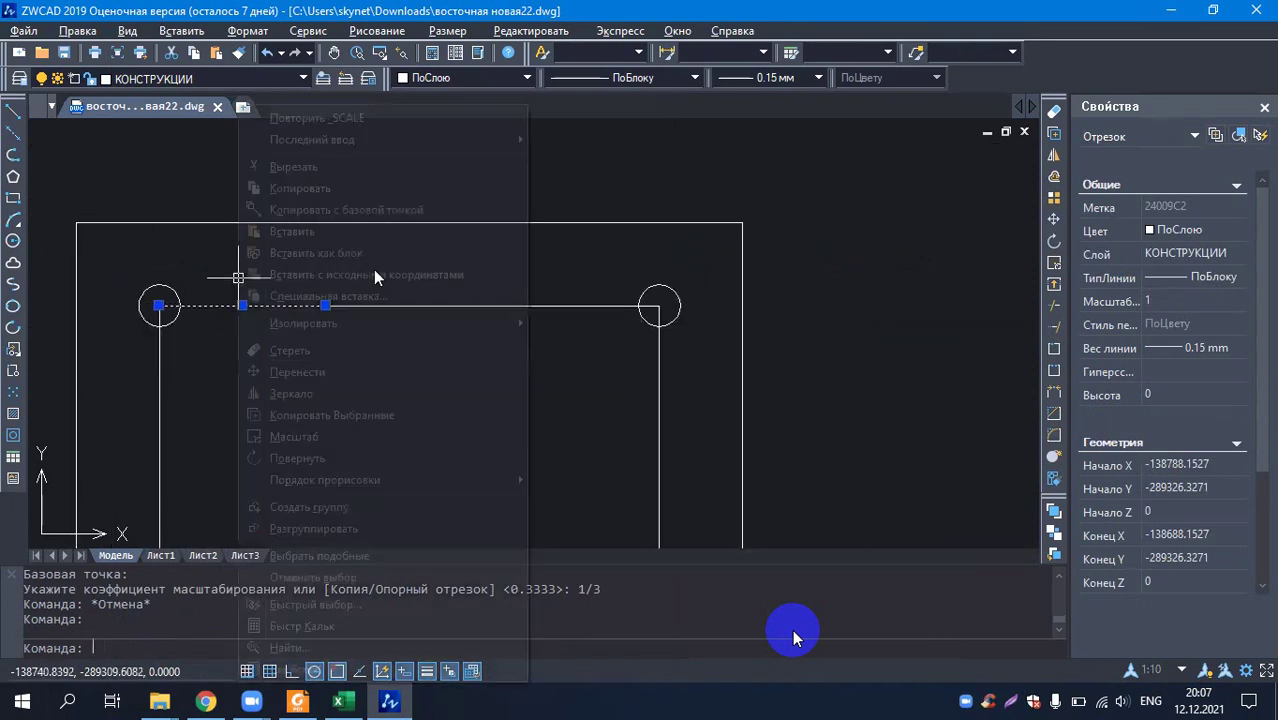
left_click(330, 190)
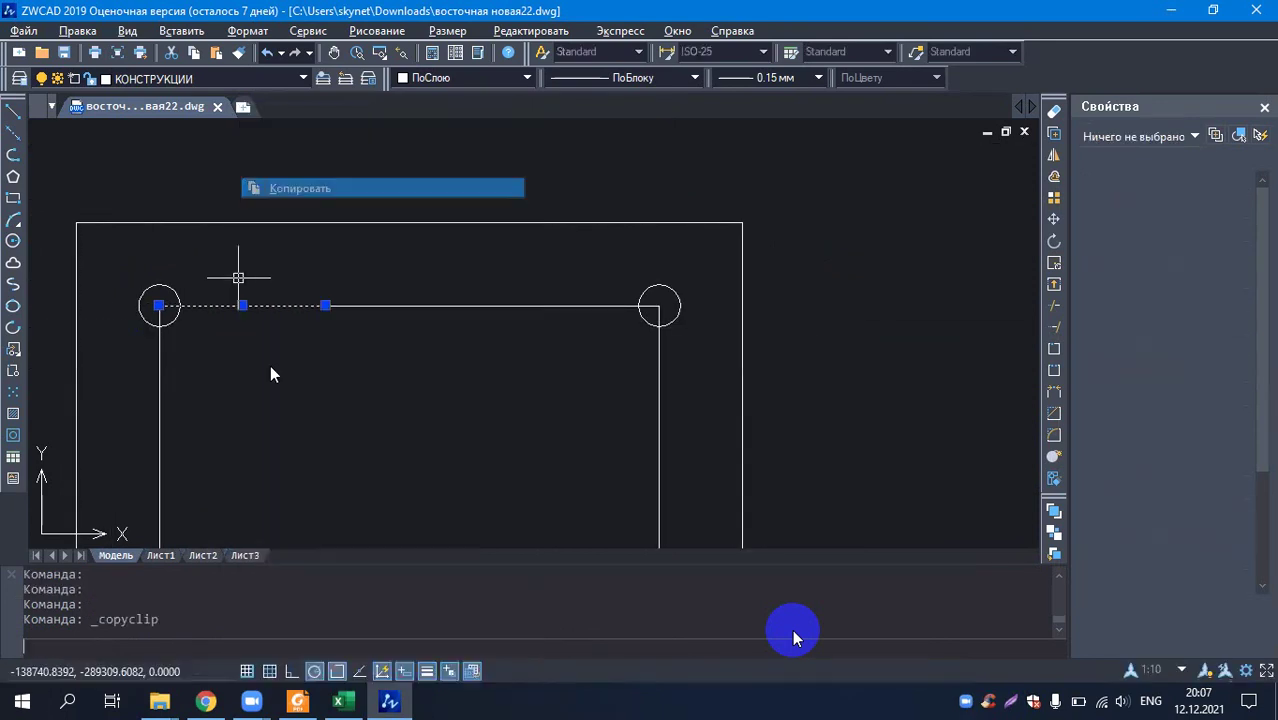
right_click(262, 364)
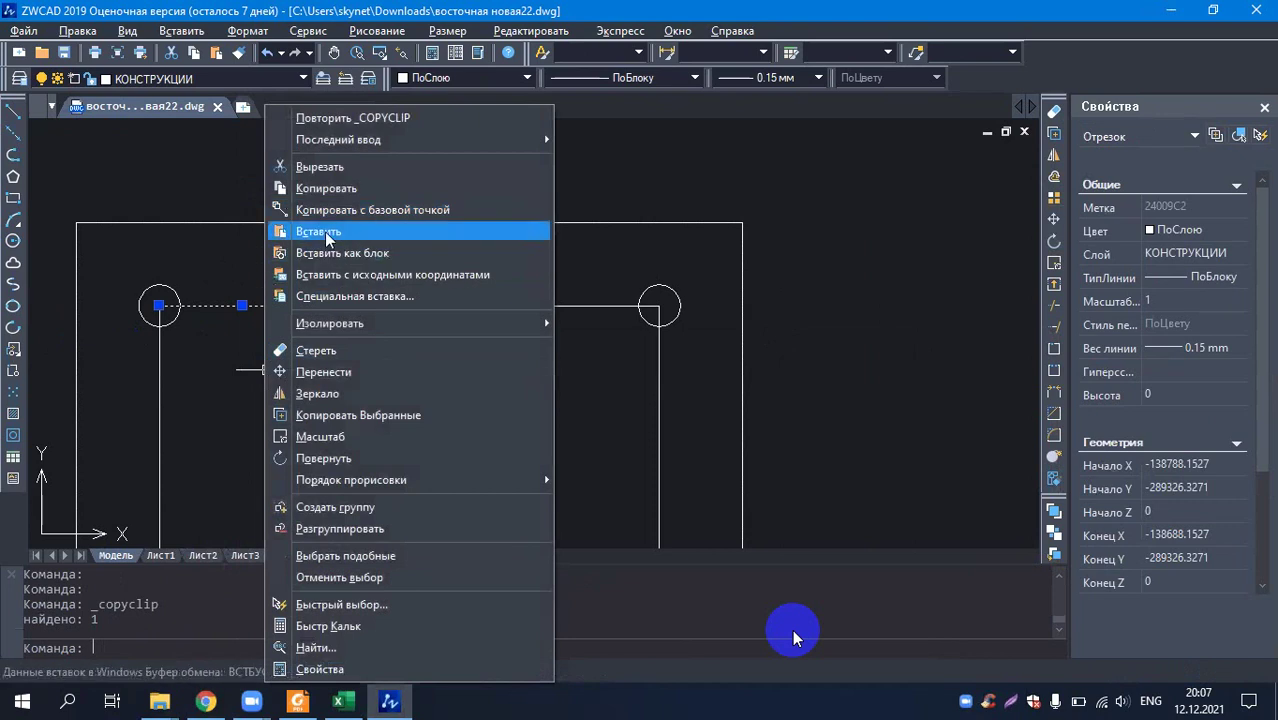
left_click(324, 231)
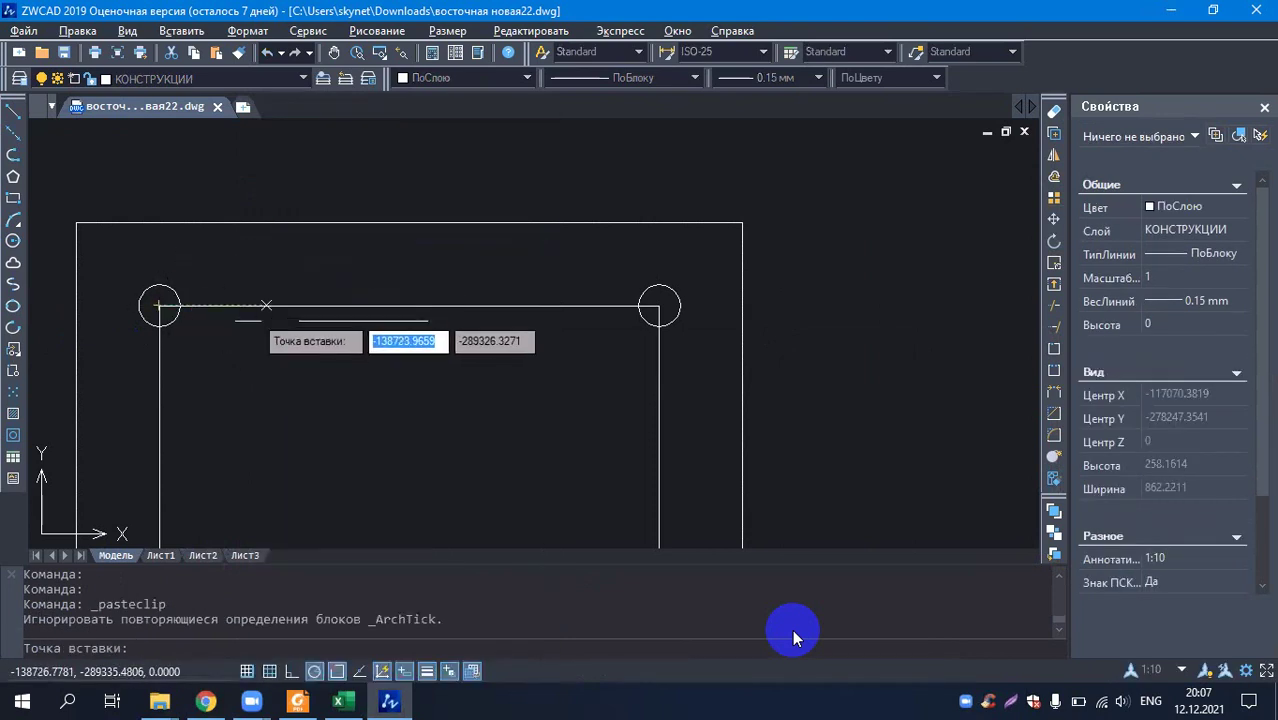
scroll(325, 315, "up", 2)
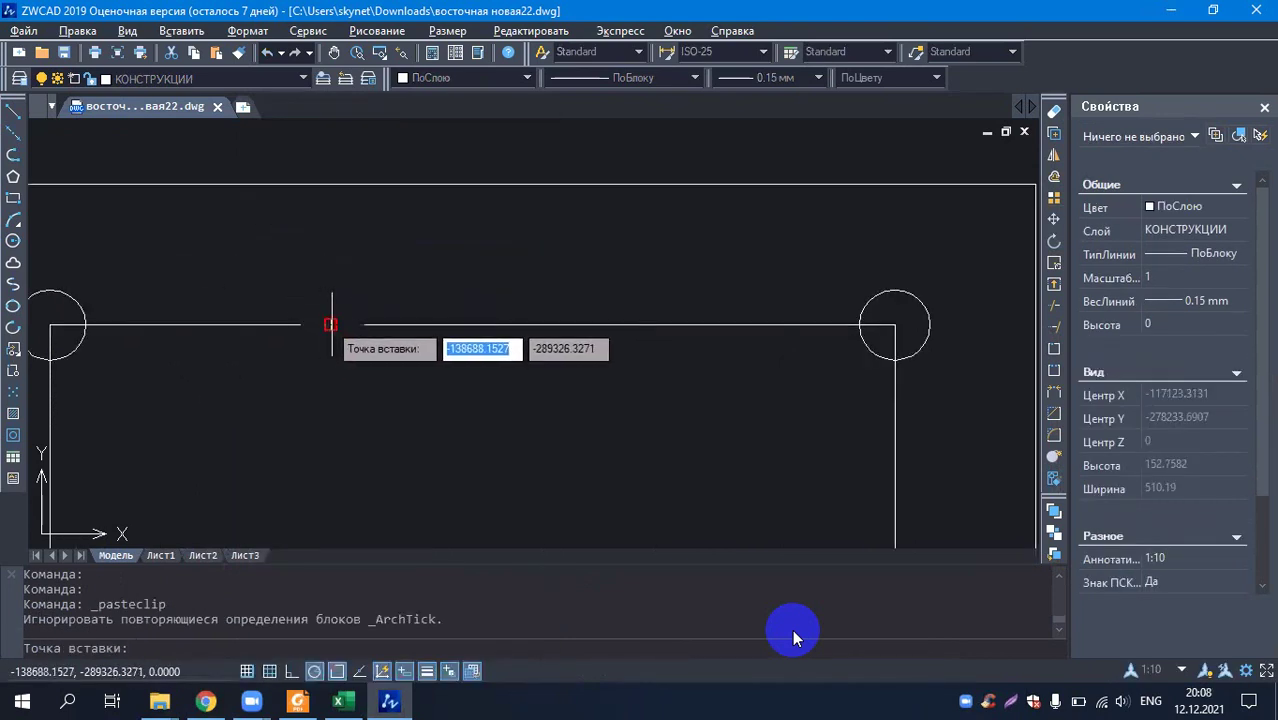
left_click(325, 325)
right_click(479, 360)
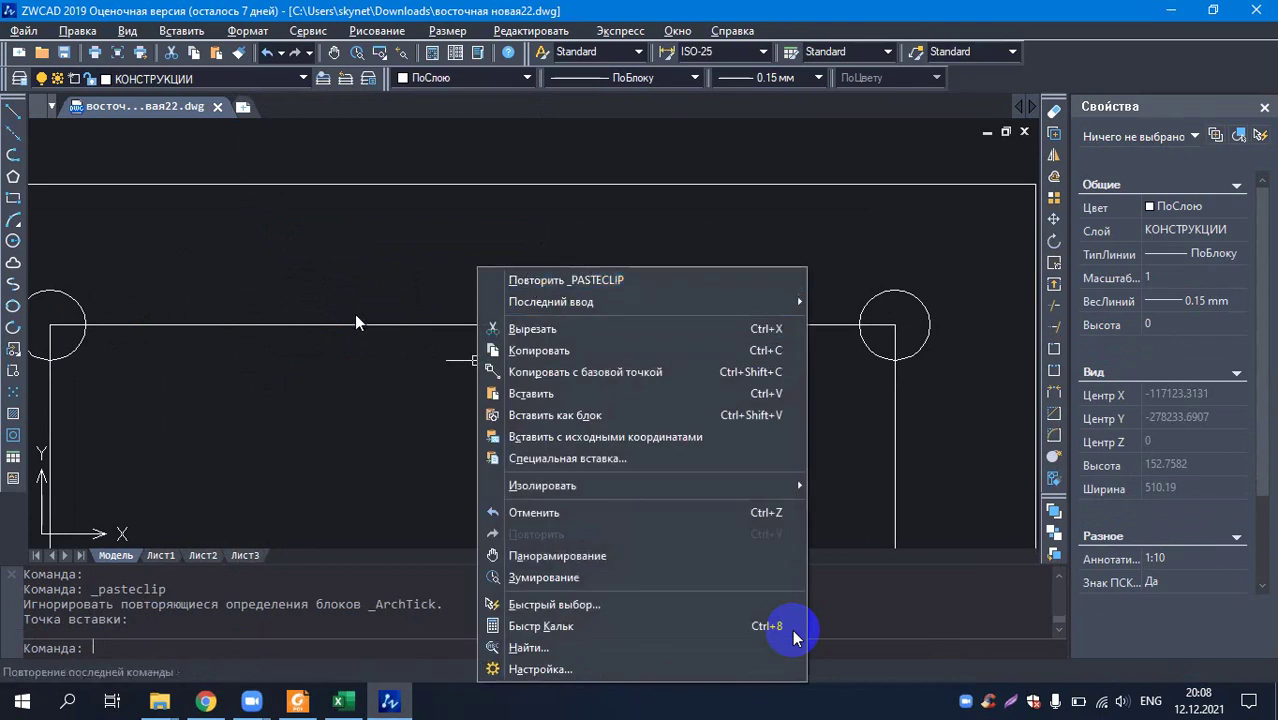
- Delete the rectangular polyline that runs through the corner circles' centres
scroll(306, 330, "down", 3)
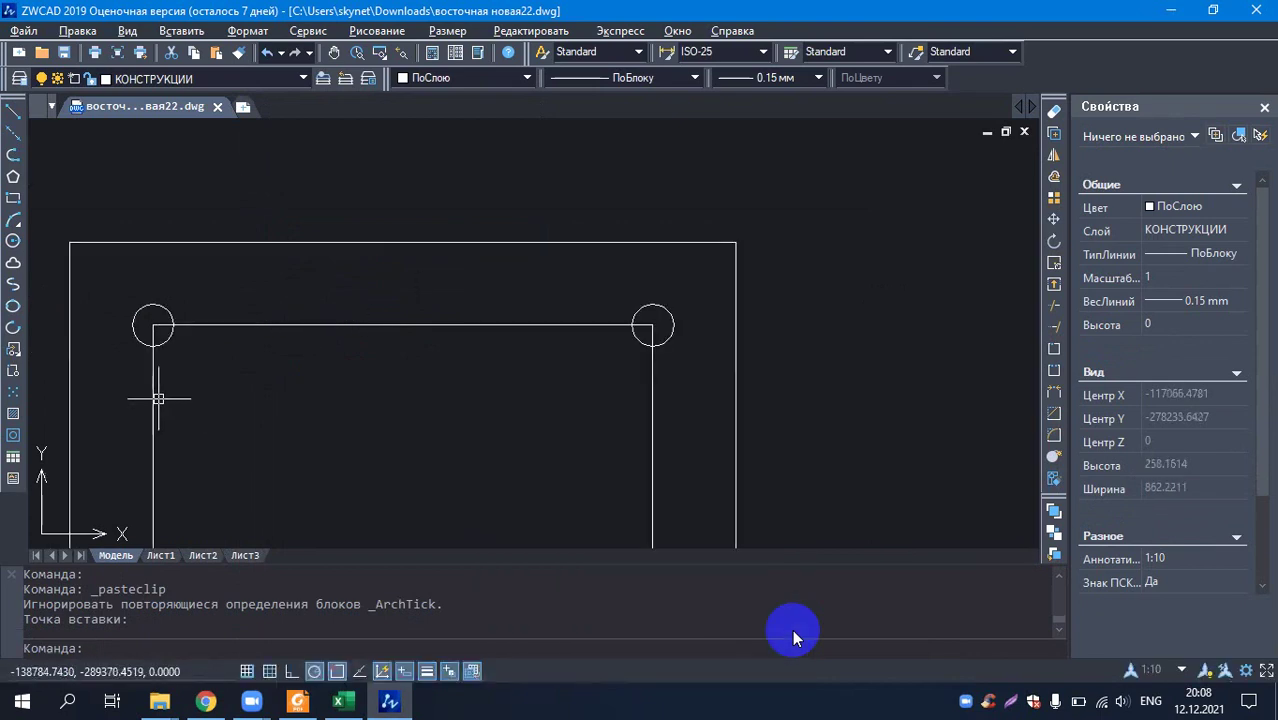
left_click(156, 400)
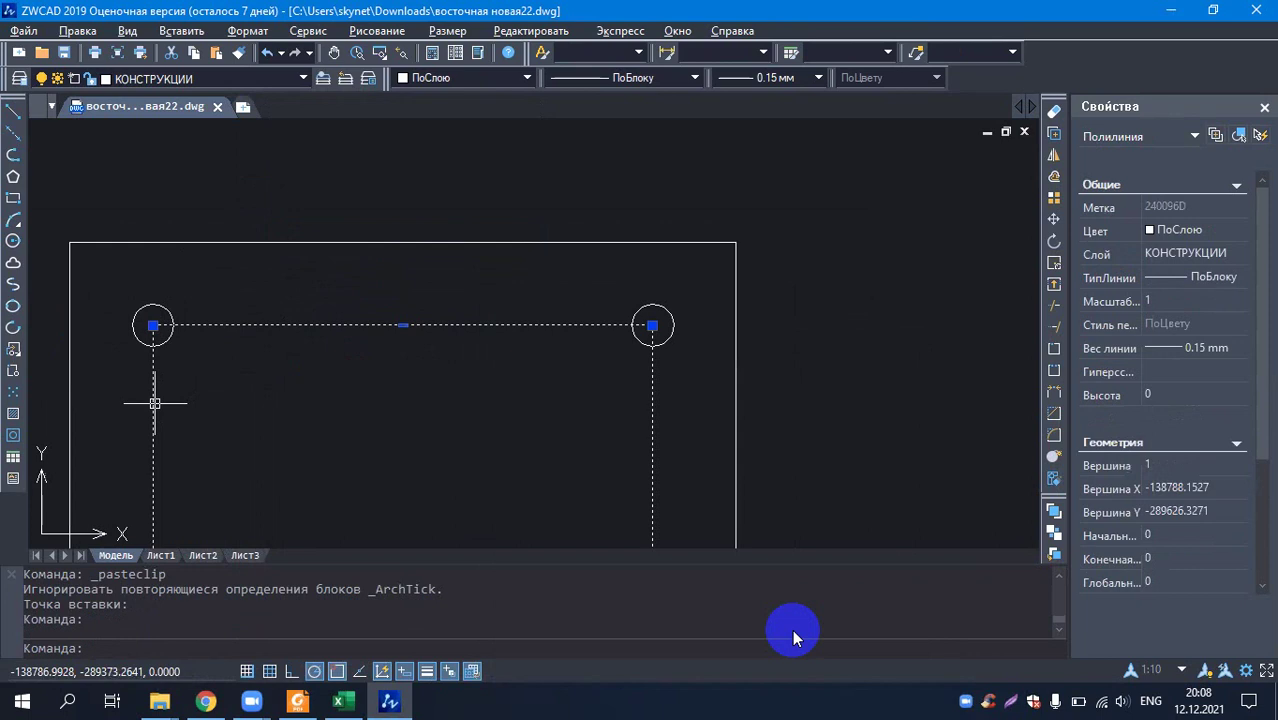
key("Escape")
left_click(153, 452)
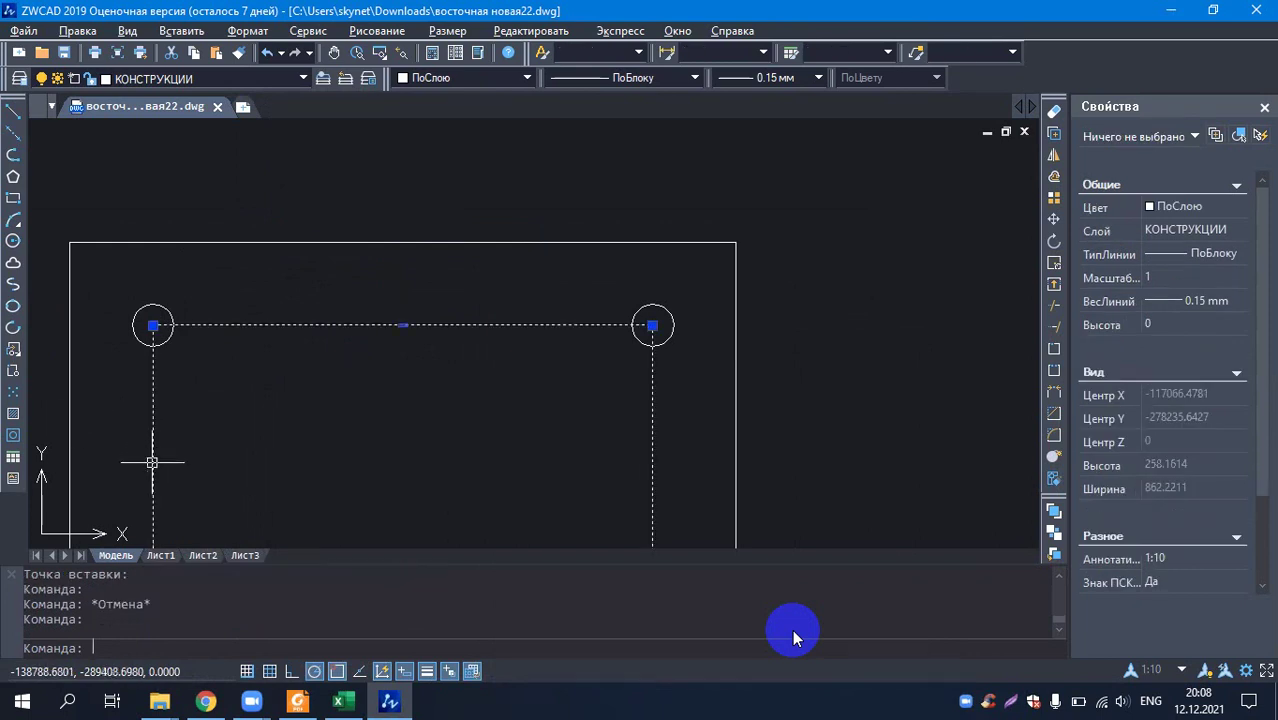
key("Escape")
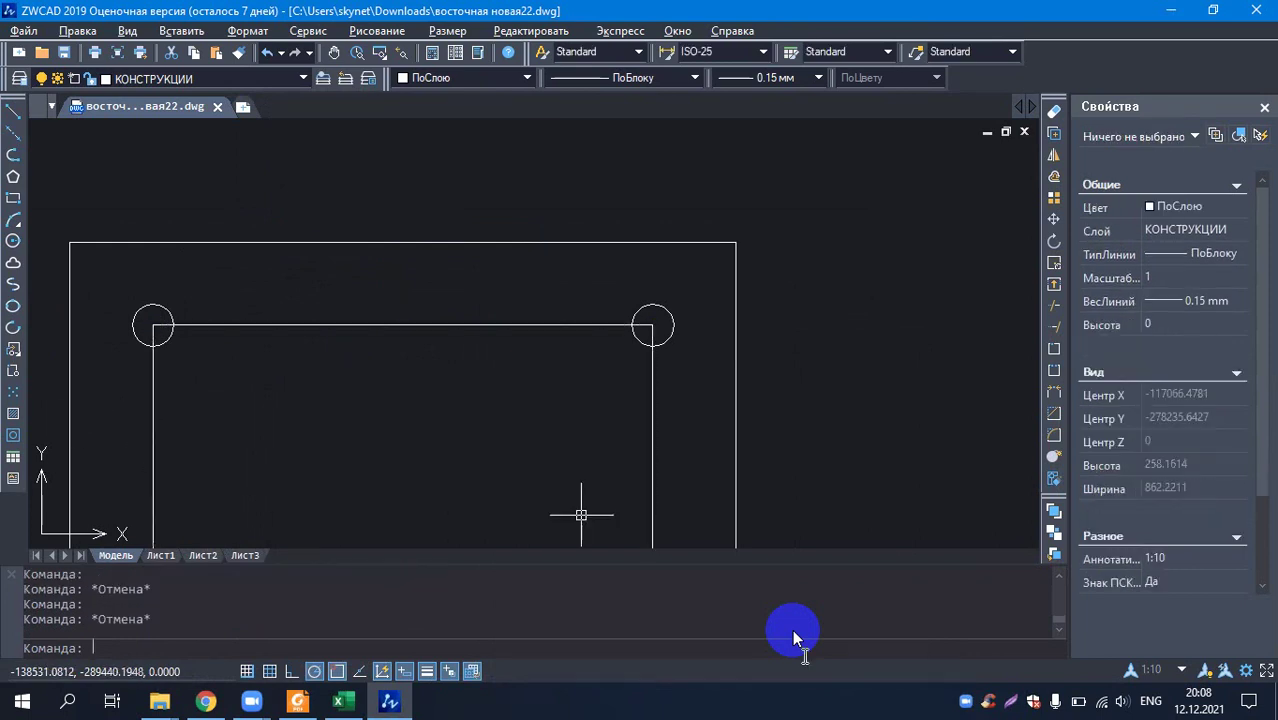
left_click(655, 475)
key("Delete")
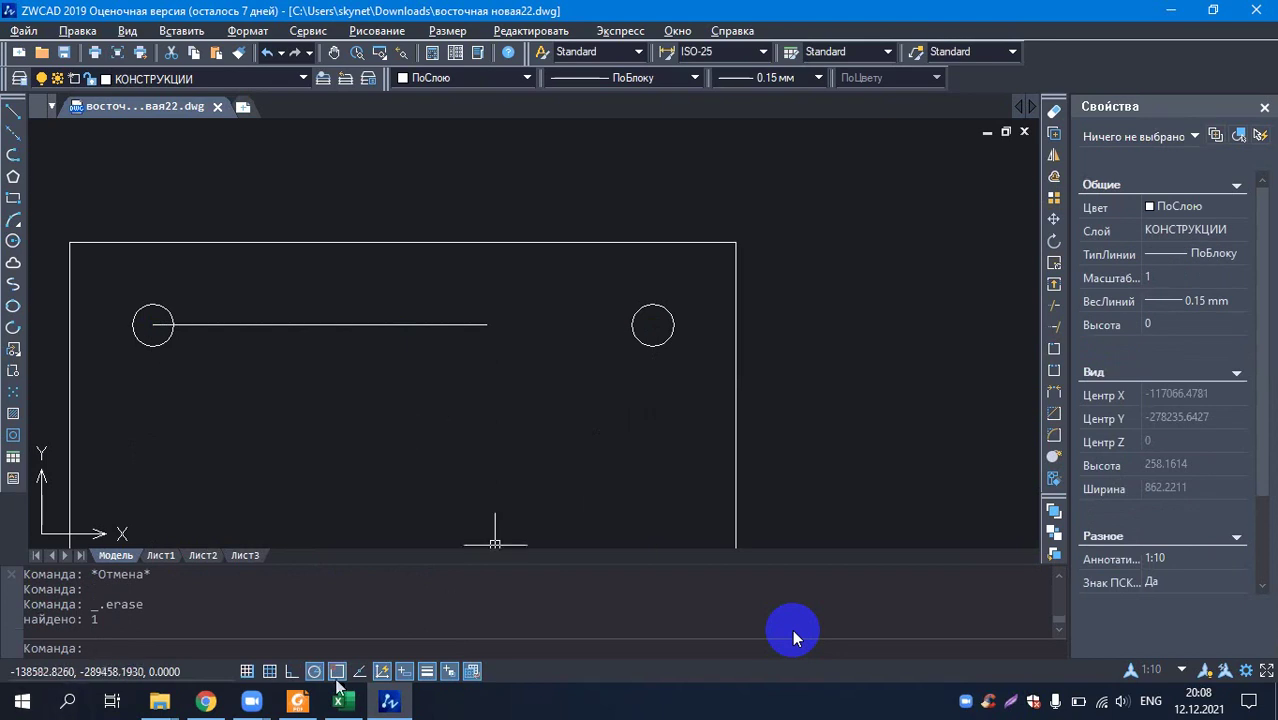
- Check the bar count and diameter table in Excel, return to the ZWCAD drawing and clear the selection
left_click(385, 708)
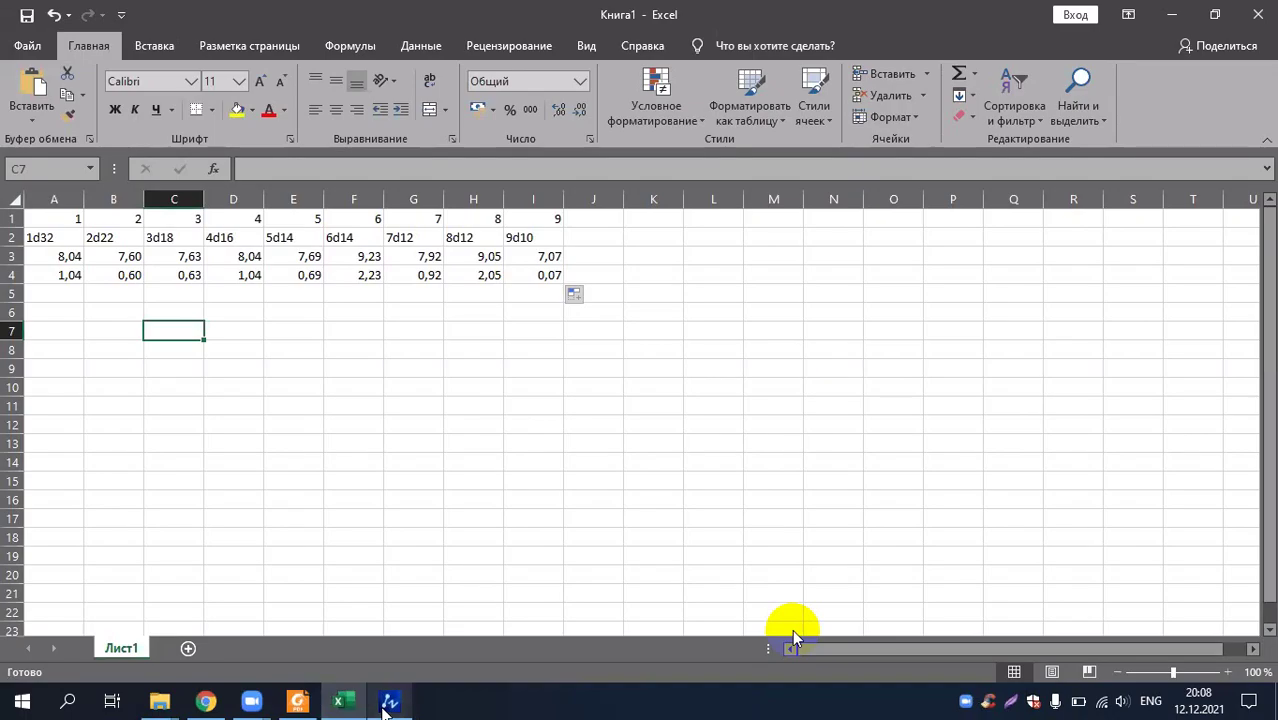
key("alt+Tab")
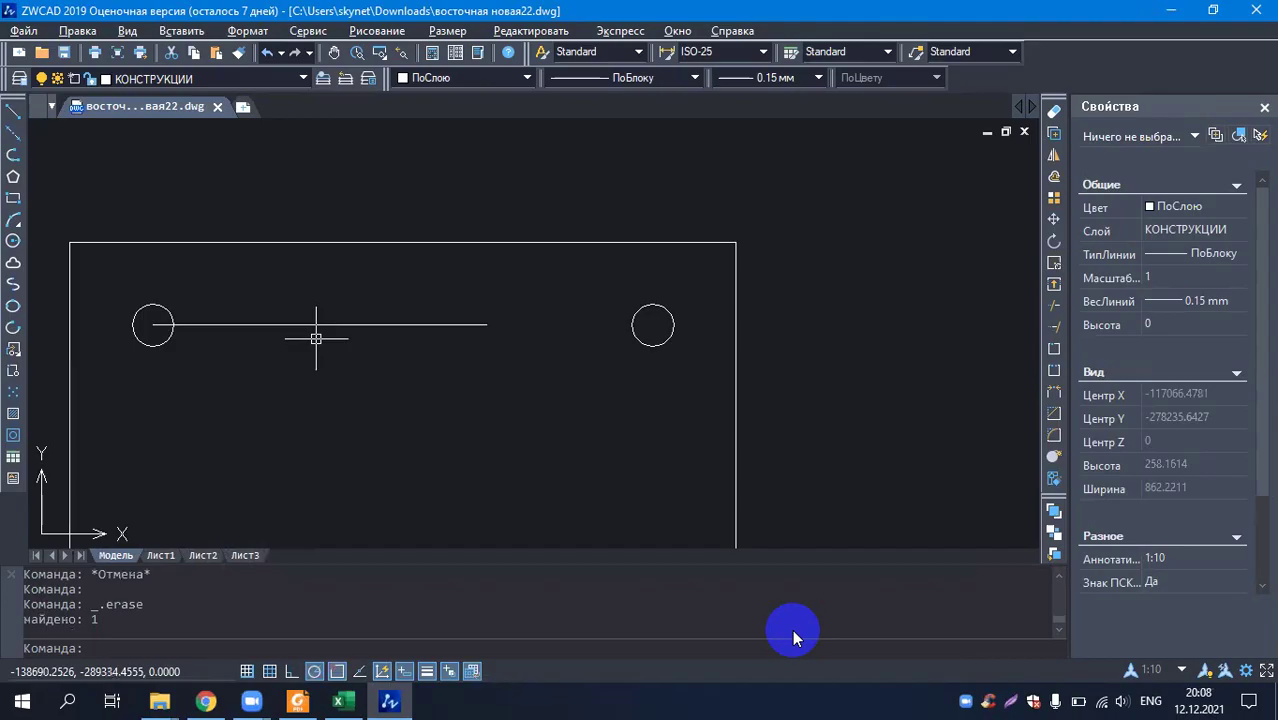
left_click(316, 326)
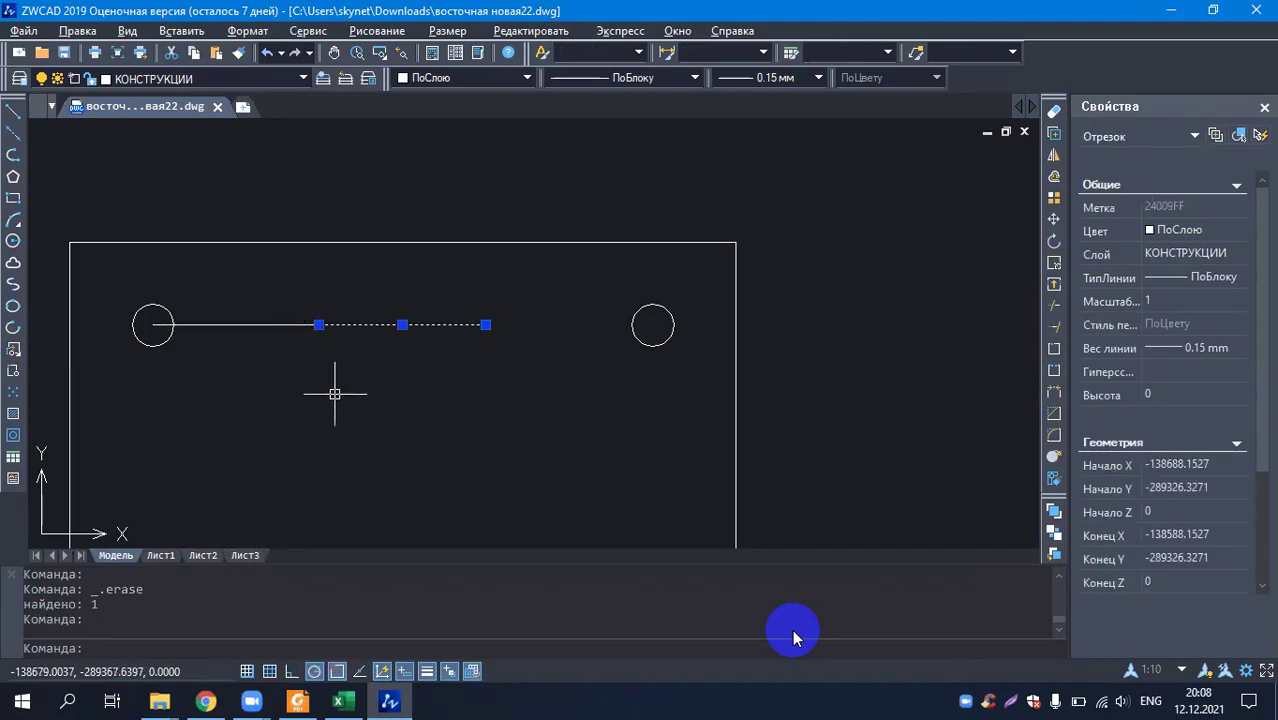
left_click(335, 393)
key("Escape")
left_click(249, 443)
key("Escape")
key("Escape")
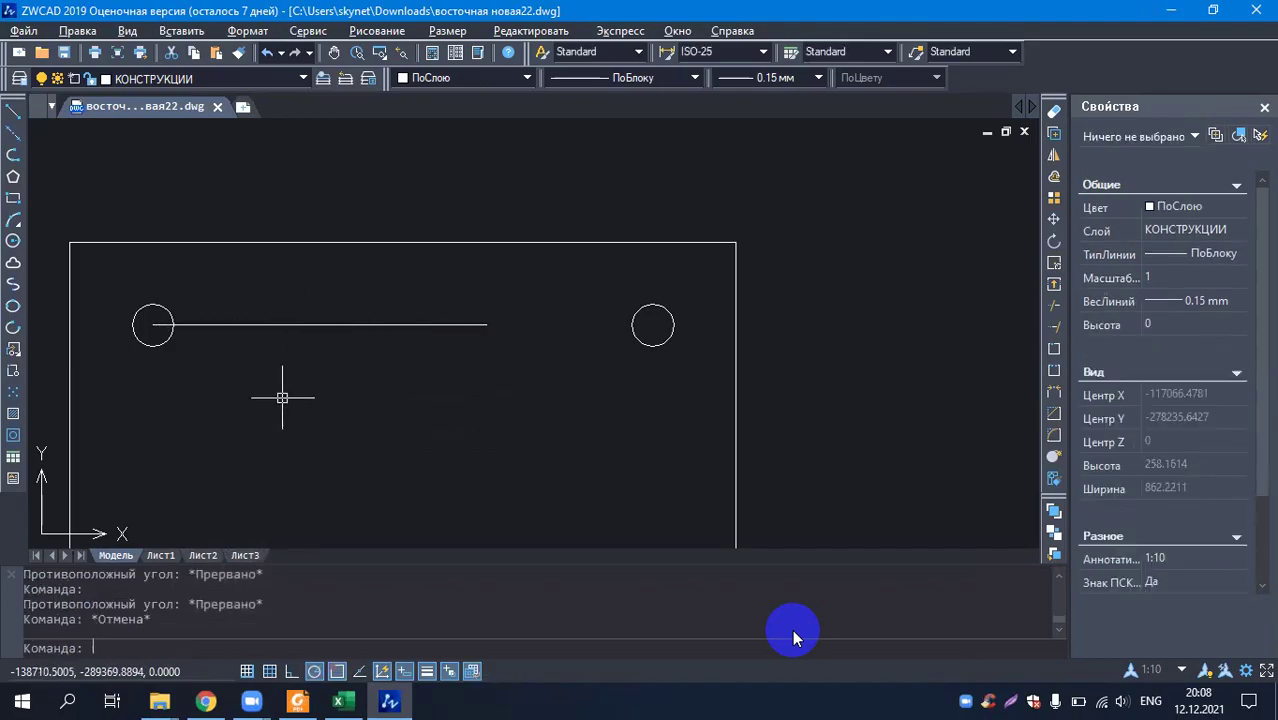
- Draw a circle of radius 11 centred on the right endpoint of the copied segment
left_click(13, 241)
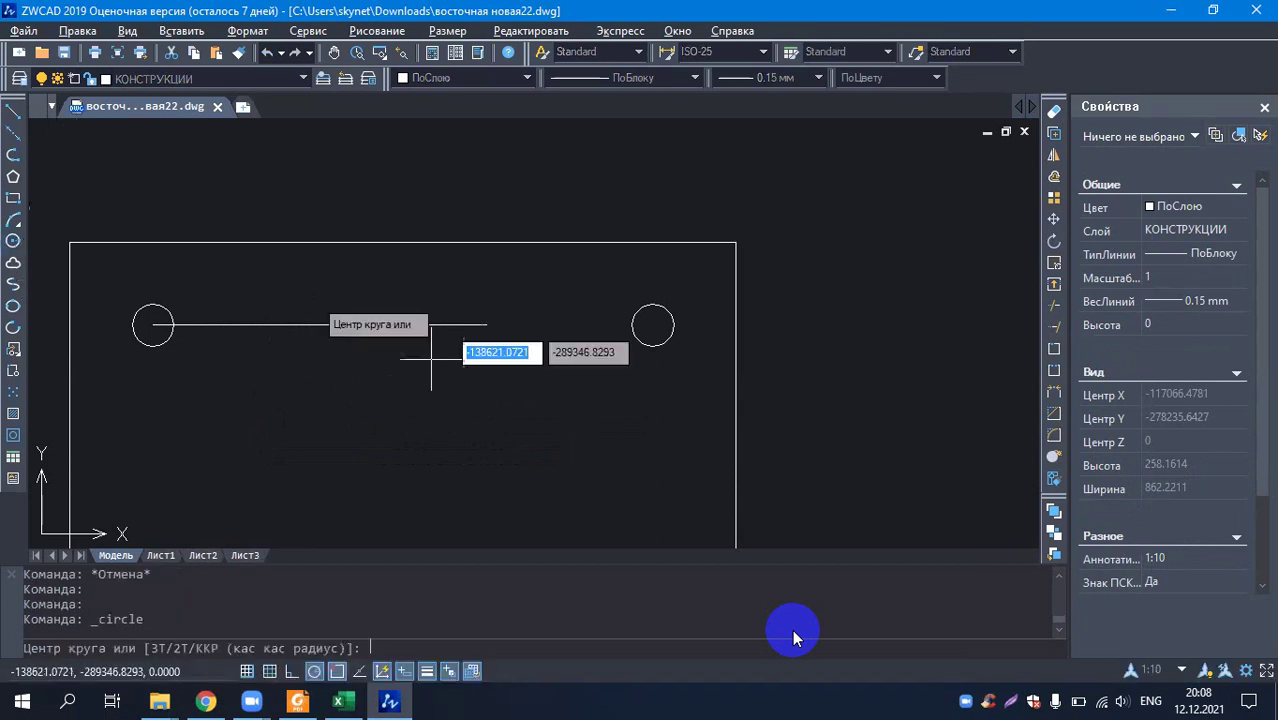
left_click(486, 324)
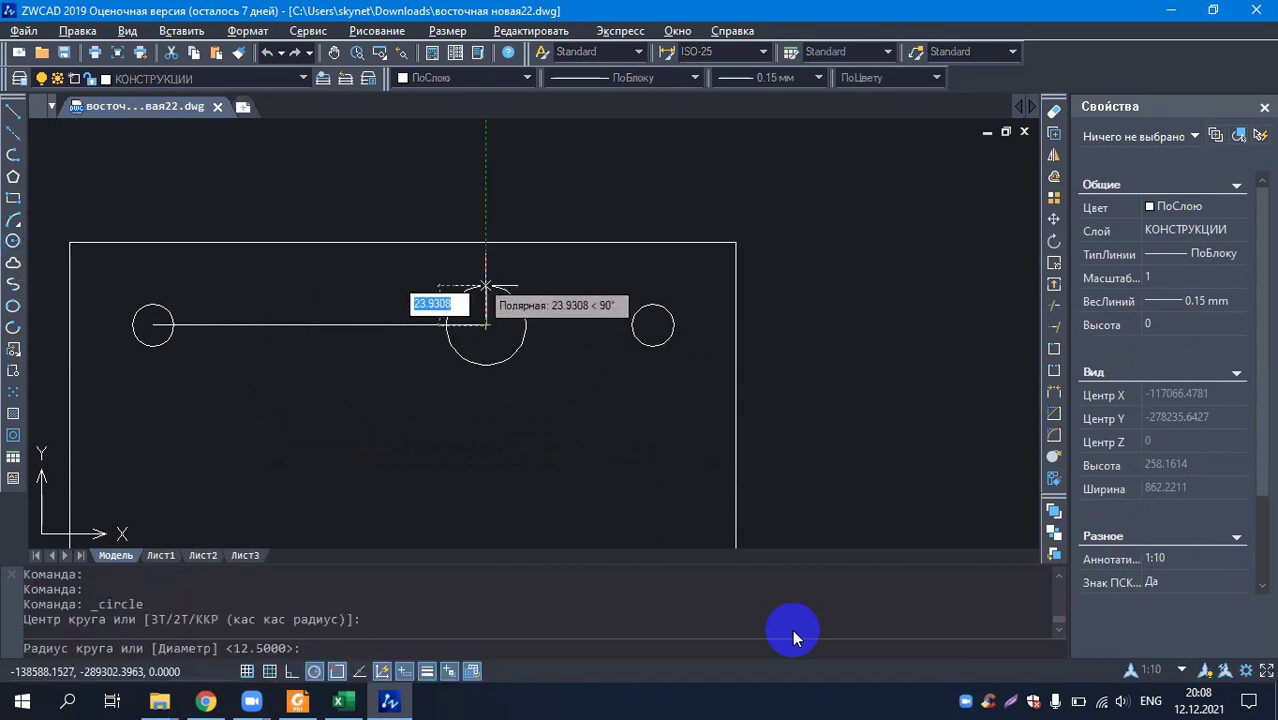
type("11")
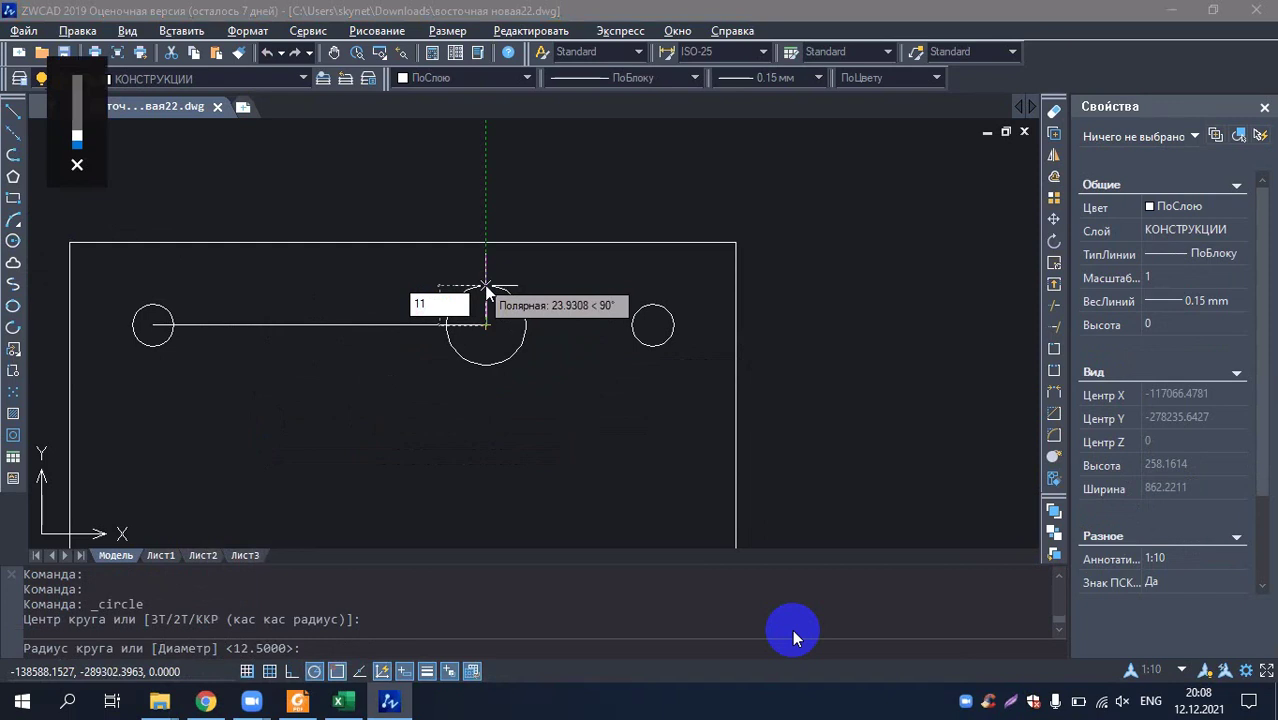
key("Return")
key("Escape")
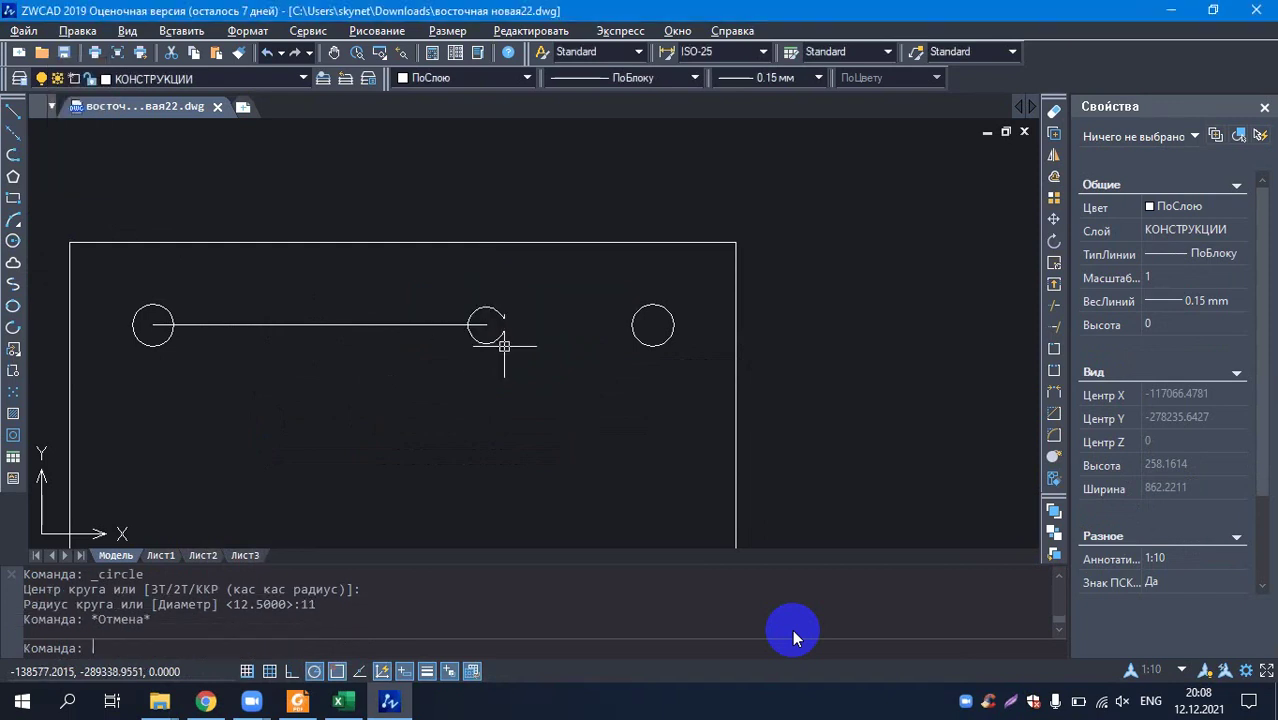
- Mirror the new circle about a vertical axis through the copied segment's midpoint, keeping the original circle
left_click(505, 324)
right_click(478, 427)
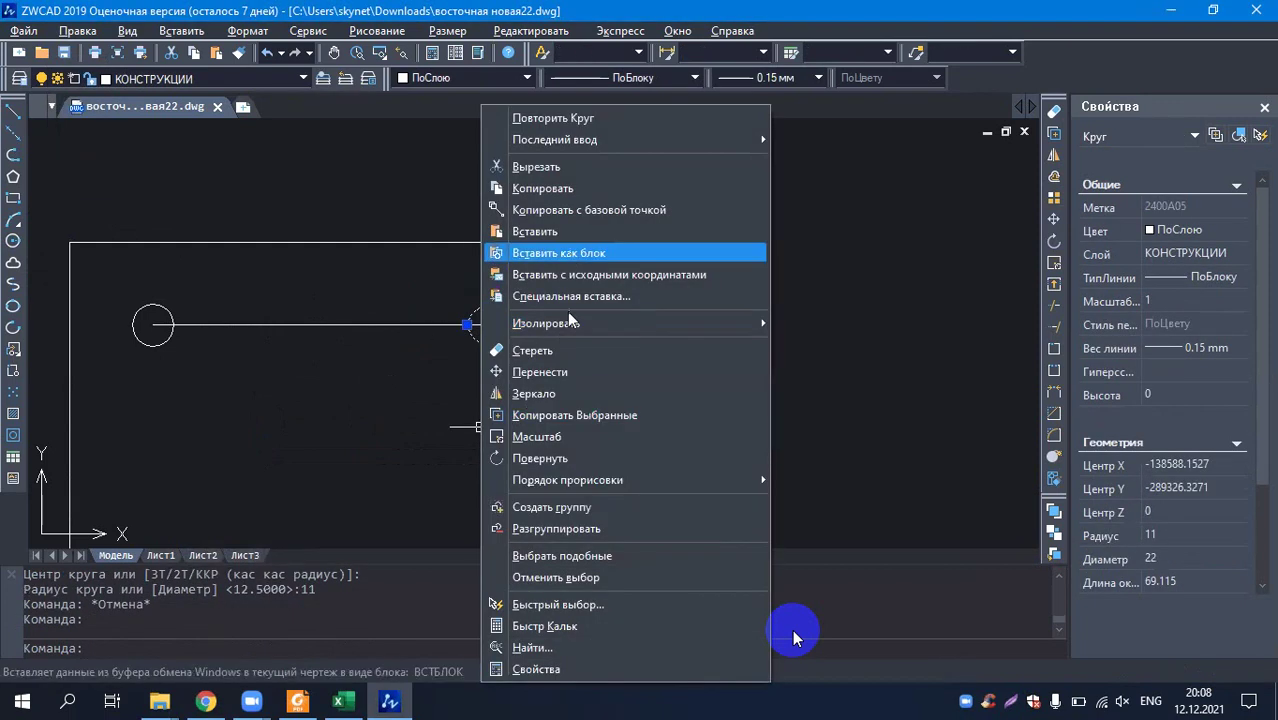
left_click(565, 393)
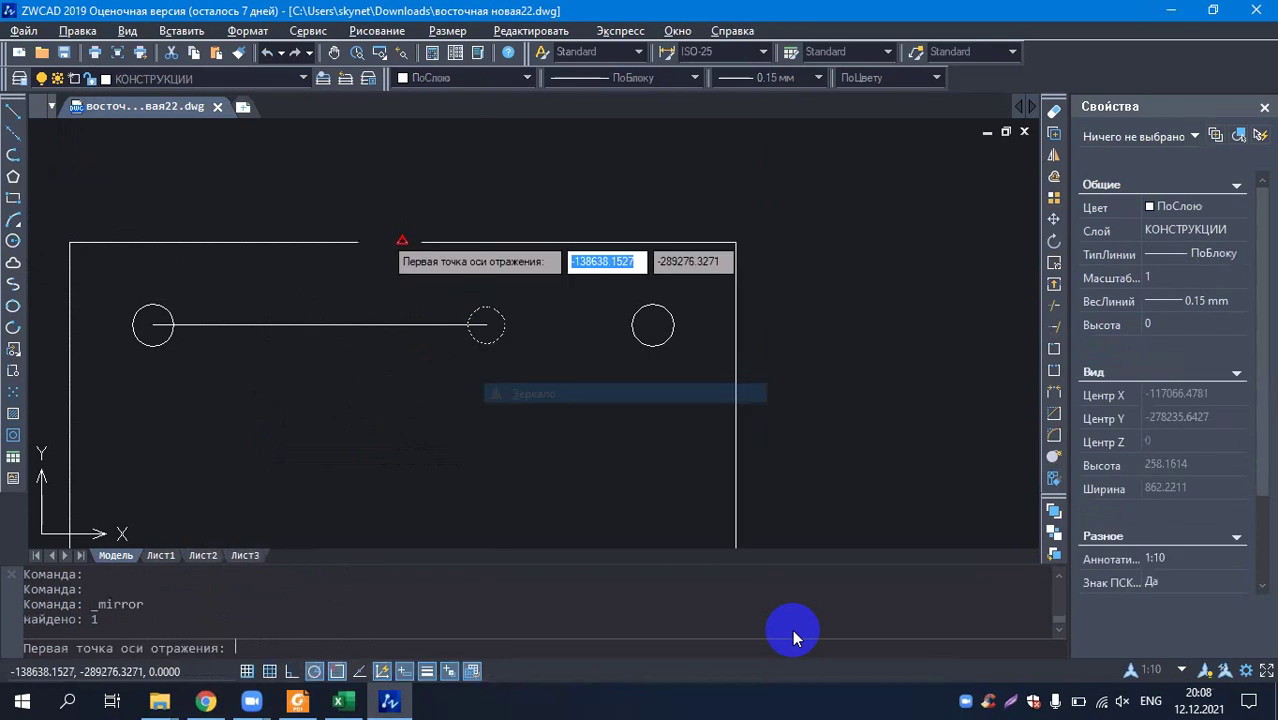
left_click(403, 324)
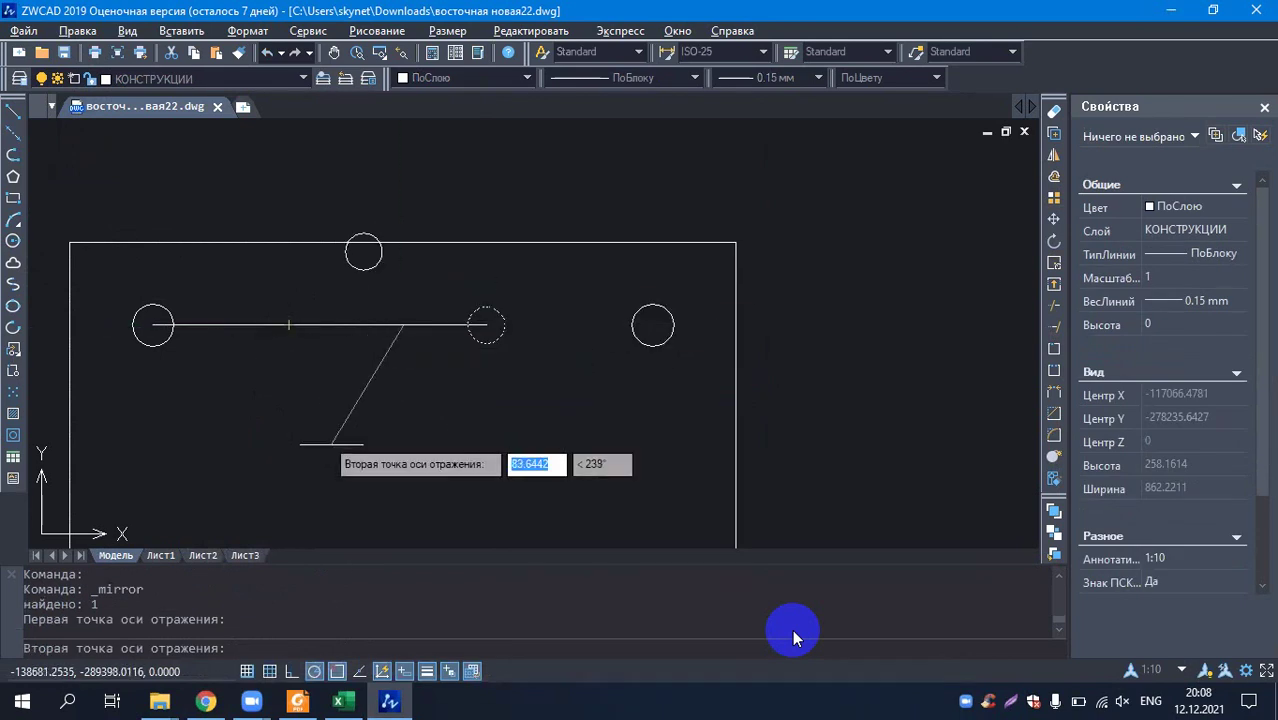
left_click(414, 471)
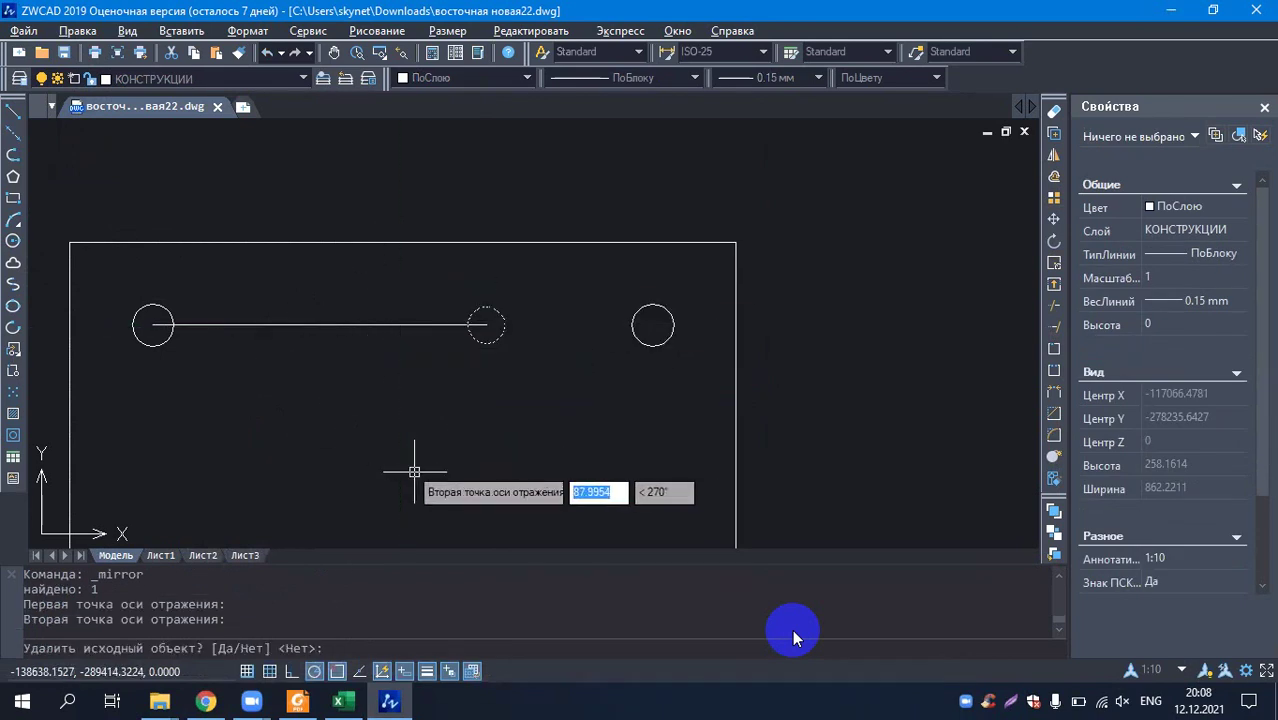
key("Return")
key("Return")
key("Escape")
key("Escape")
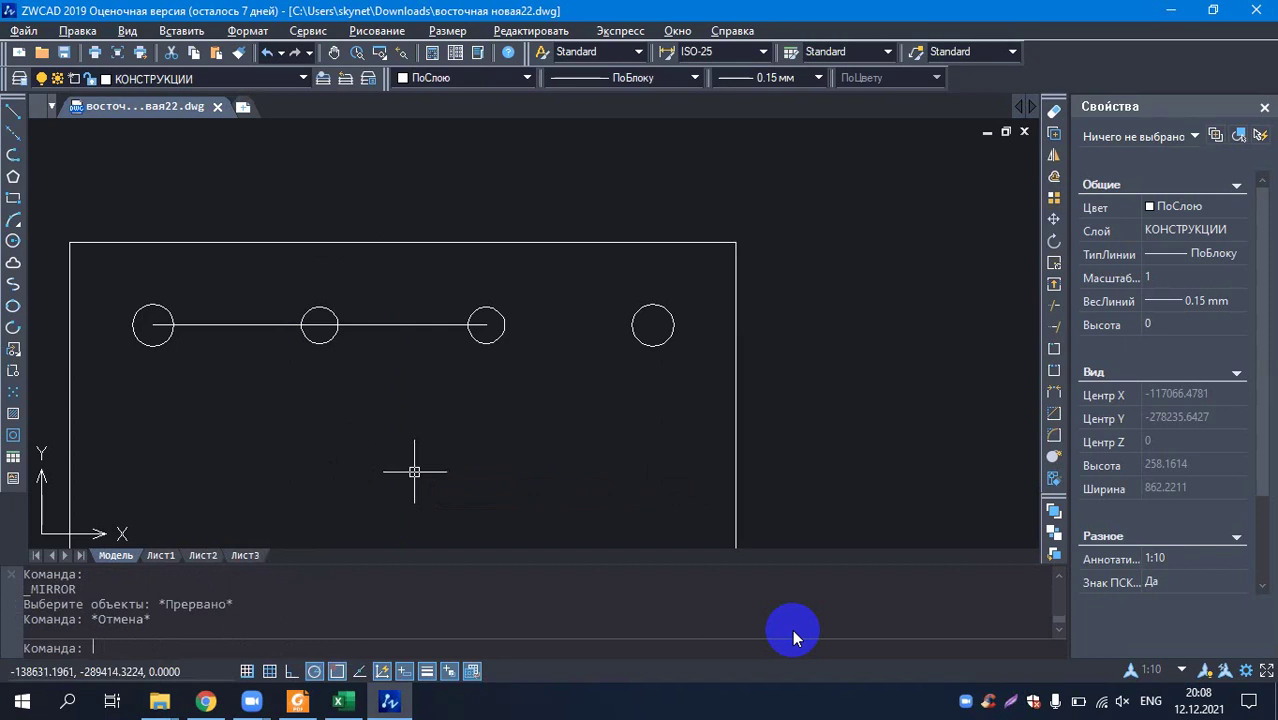
- Delete the two helper line segments between the upper circles
scroll(323, 284, "down", 3)
scroll(250, 229, "up", 2)
scroll(365, 263, "down", 3)
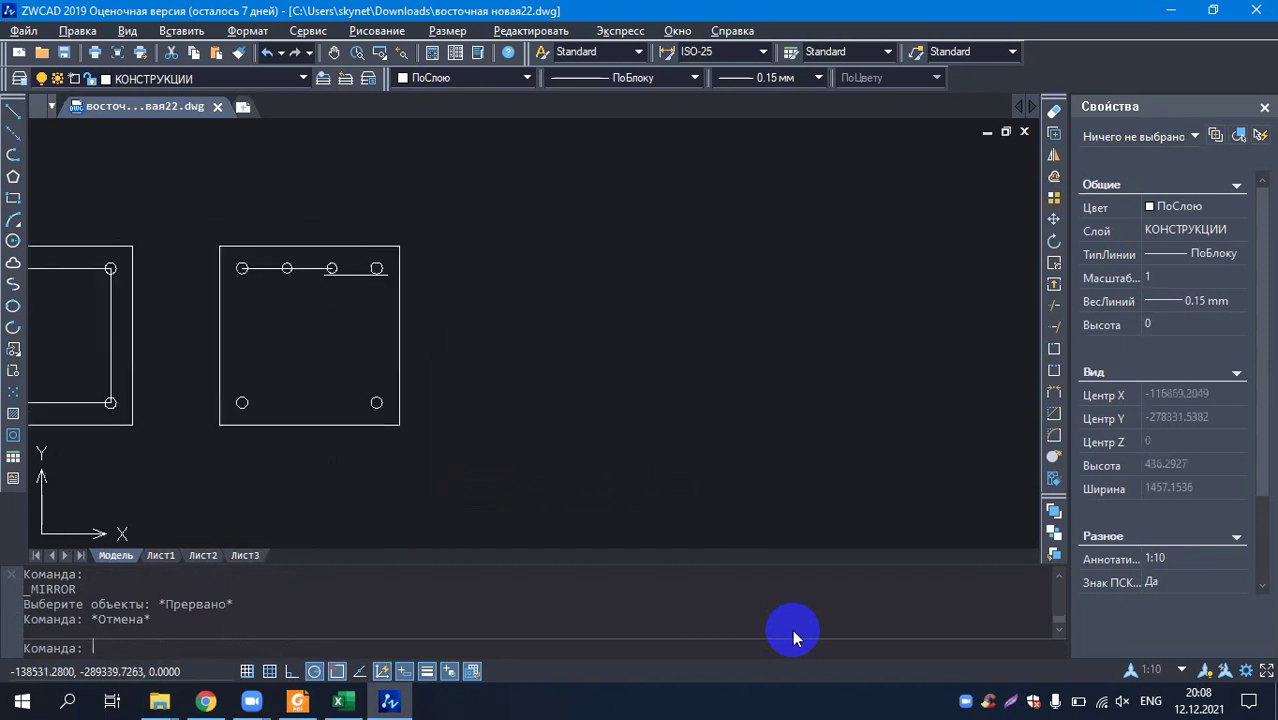
scroll(143, 300, "up", 5)
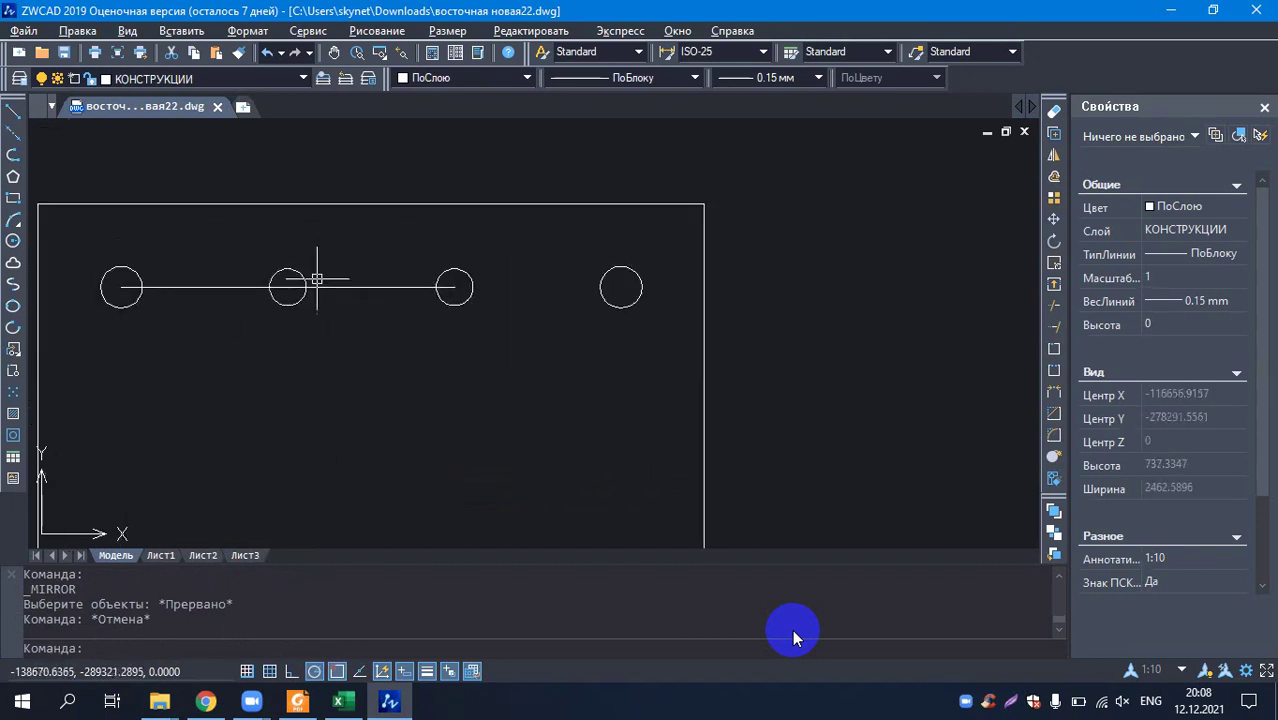
left_click(362, 288)
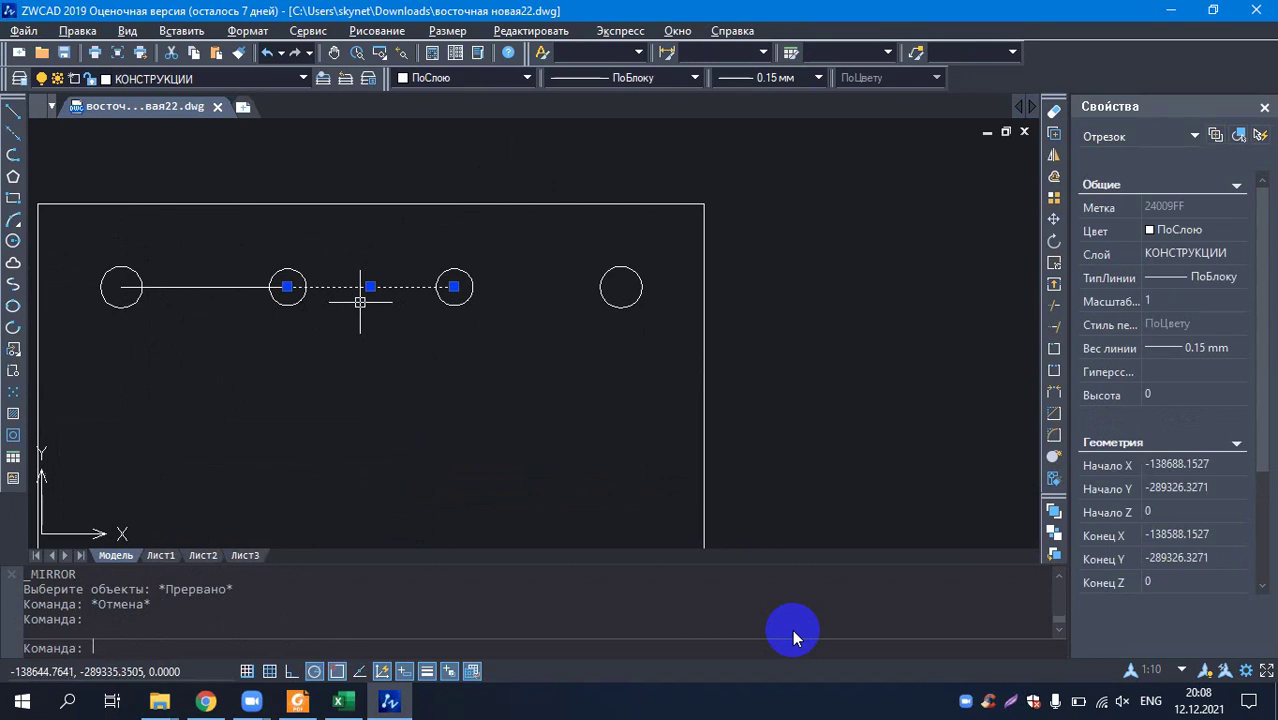
key("Delete")
left_click(190, 288)
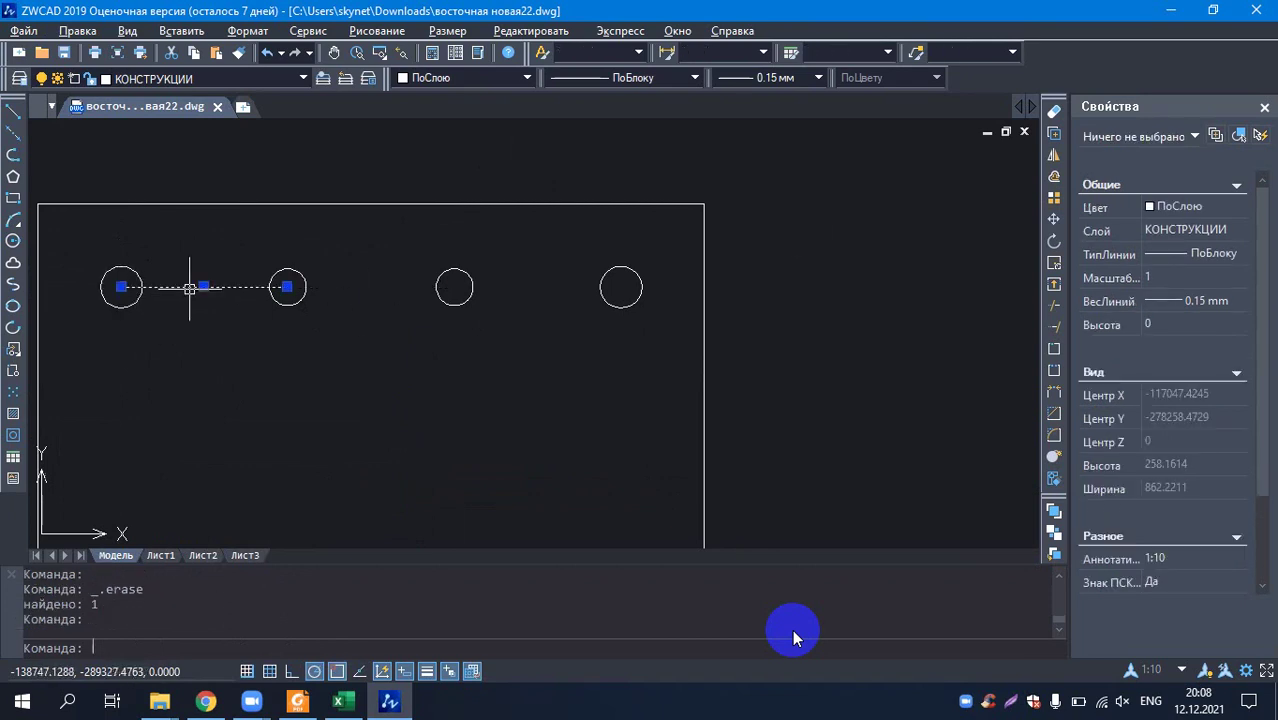
key("Escape")
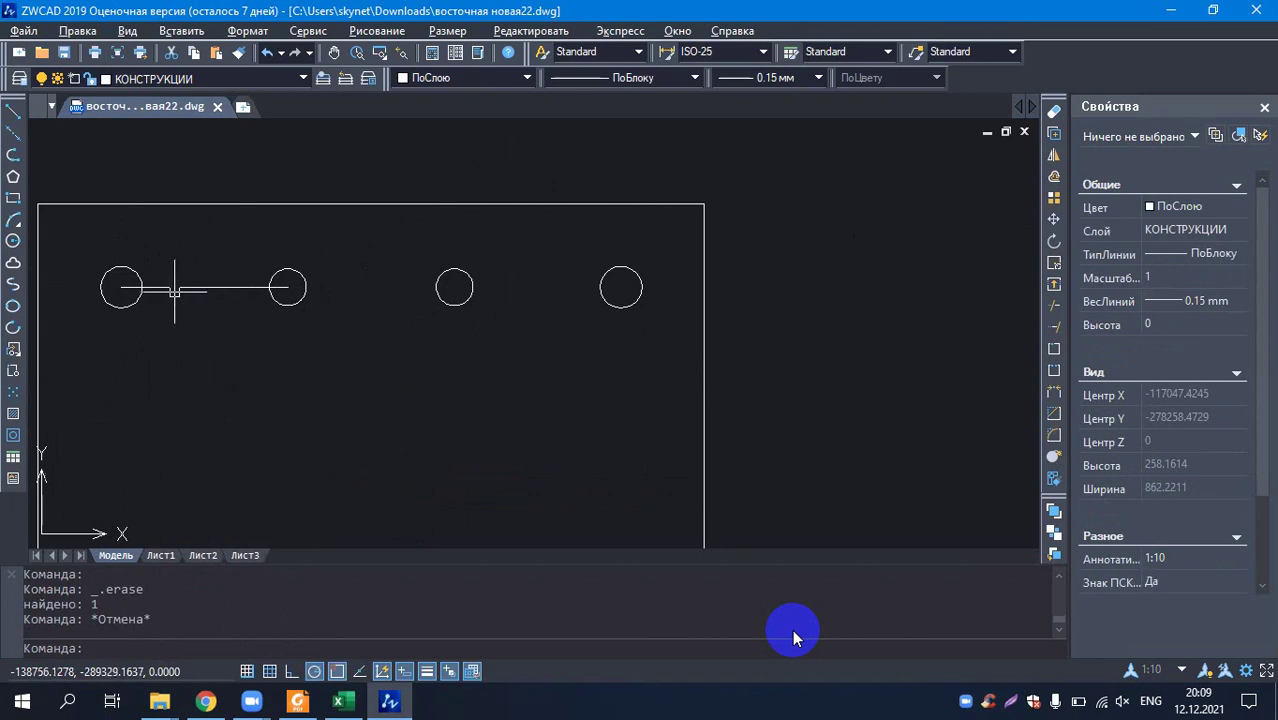
left_click(175, 291)
left_click(176, 292)
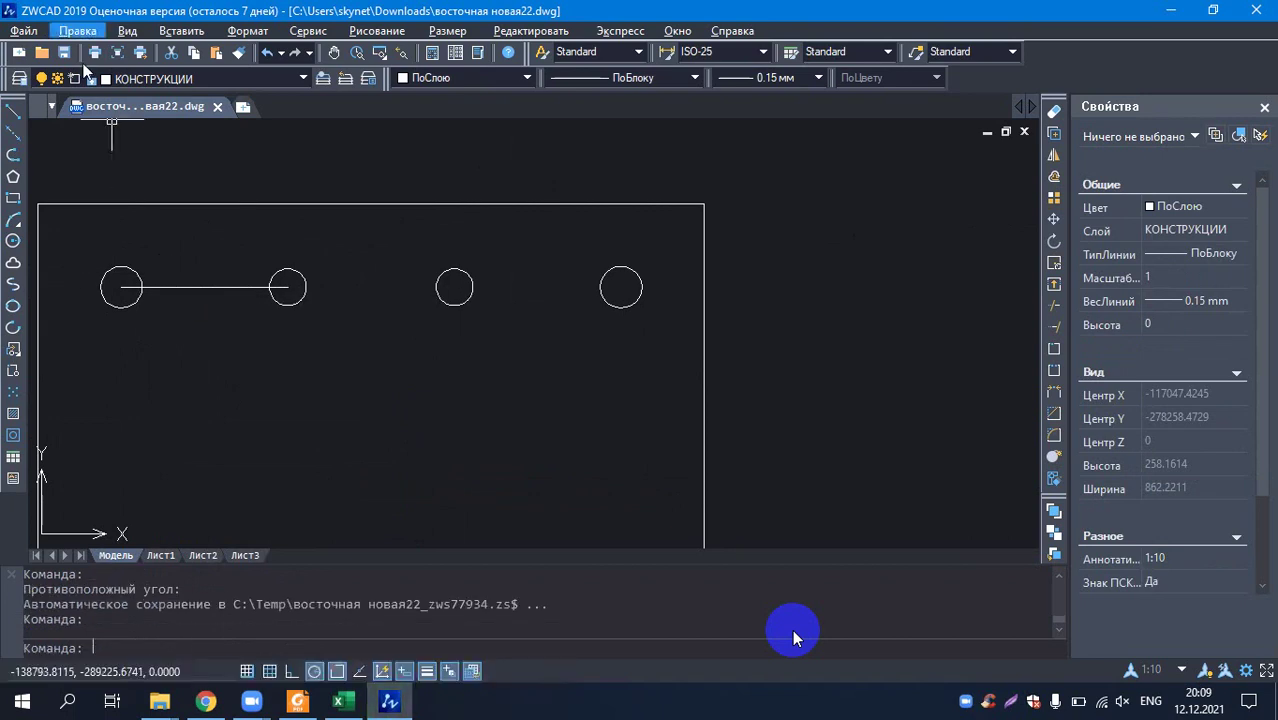
left_click(204, 287)
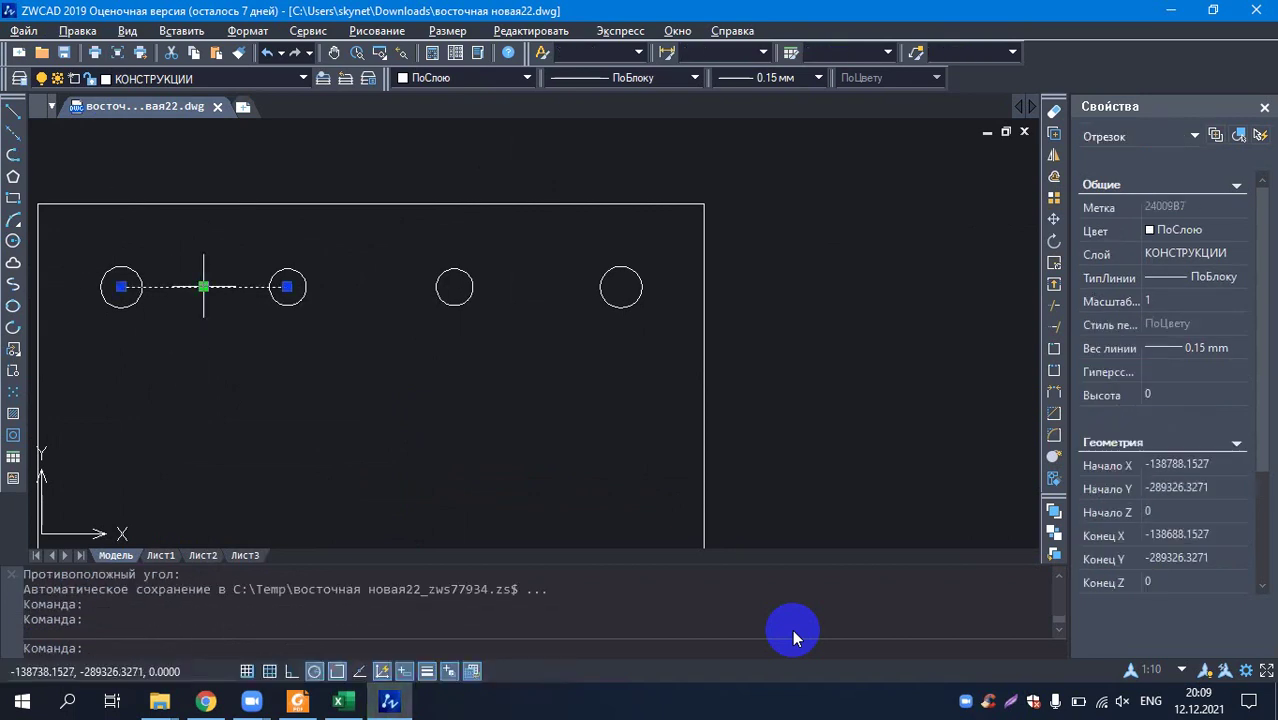
key("Delete")
- Copy the square section with its six circles and paste the copy to the right of the original
scroll(399, 428, "down", 5)
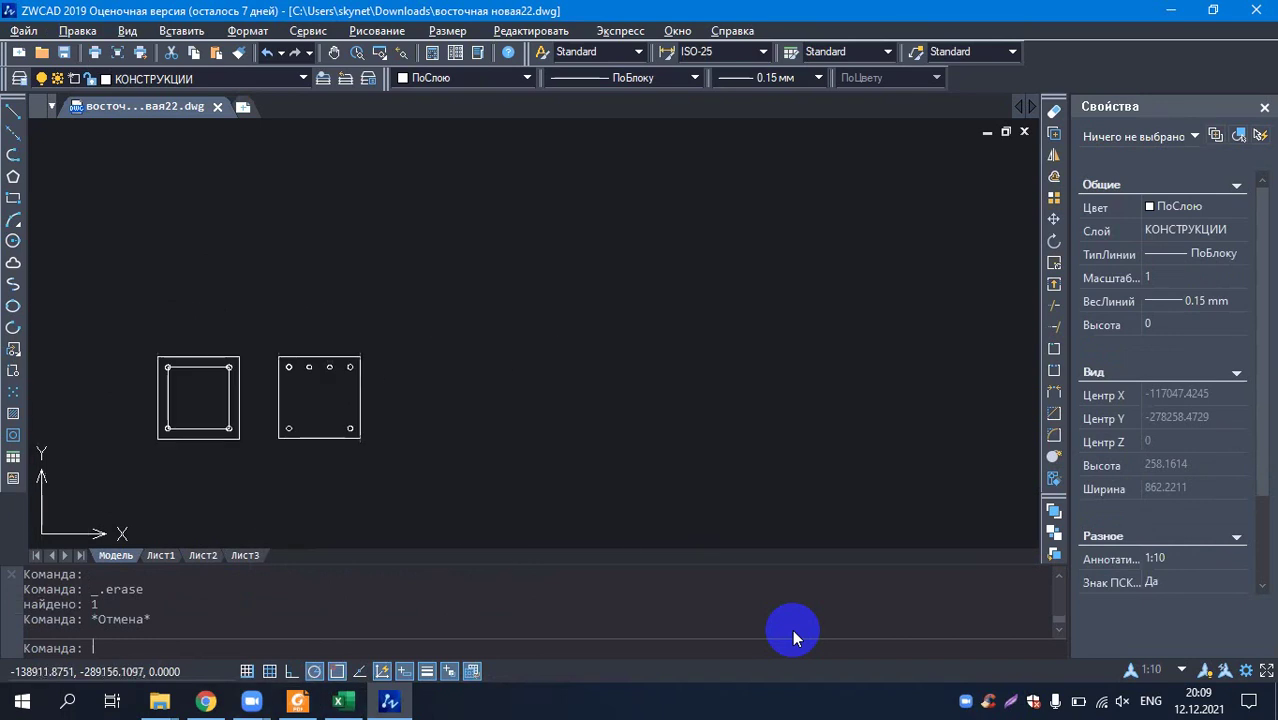
scroll(348, 379, "up", 2)
scroll(264, 300, "down", 1)
scroll(300, 392, "up", 2)
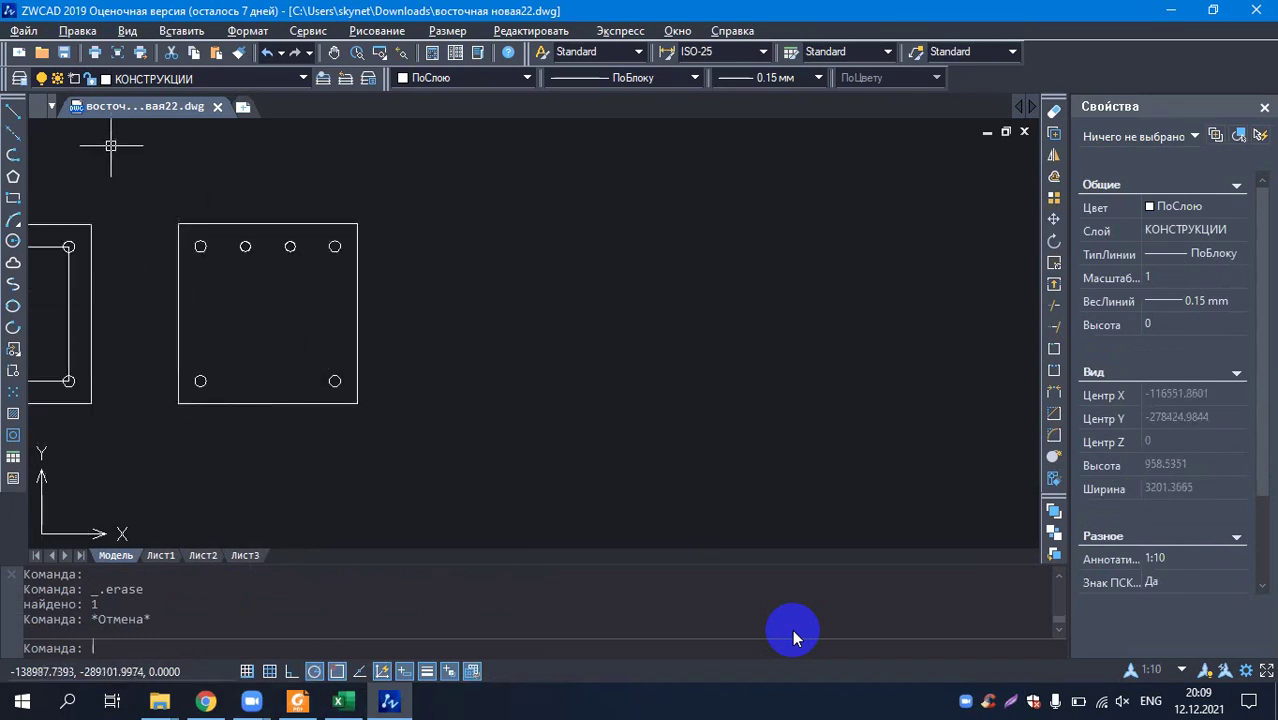
left_click(132, 178)
left_click(385, 410)
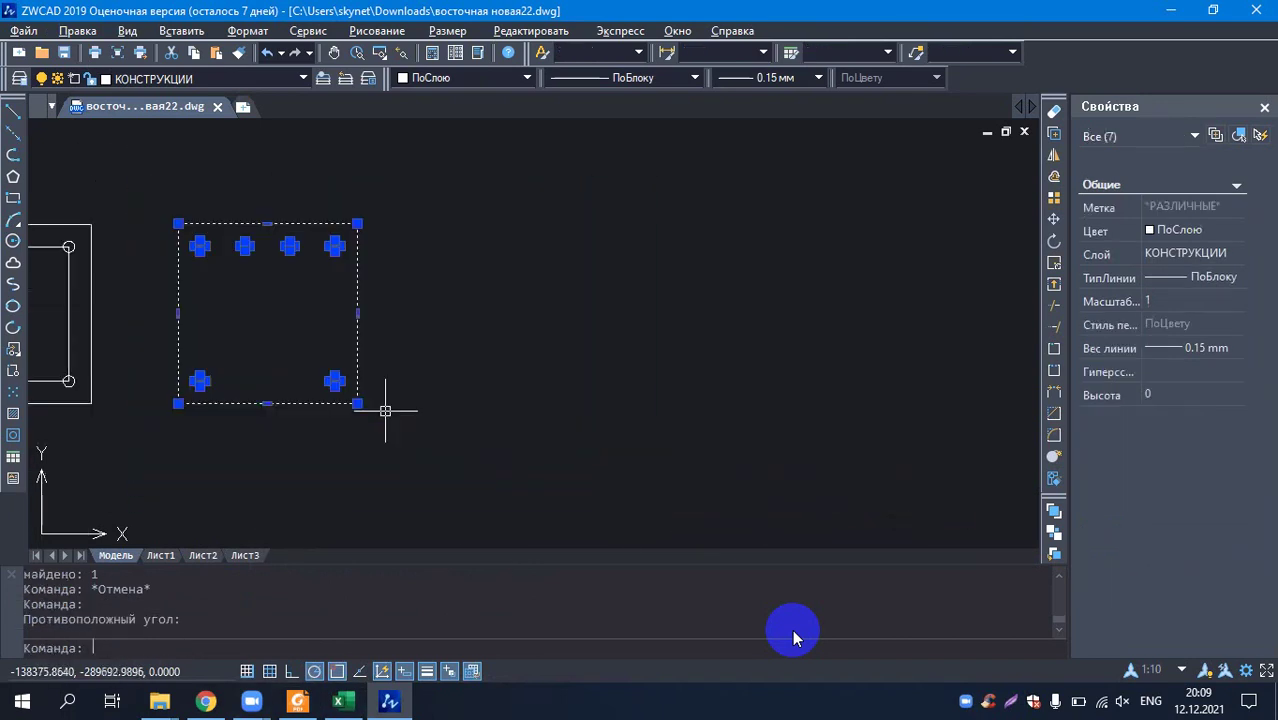
right_click(233, 258)
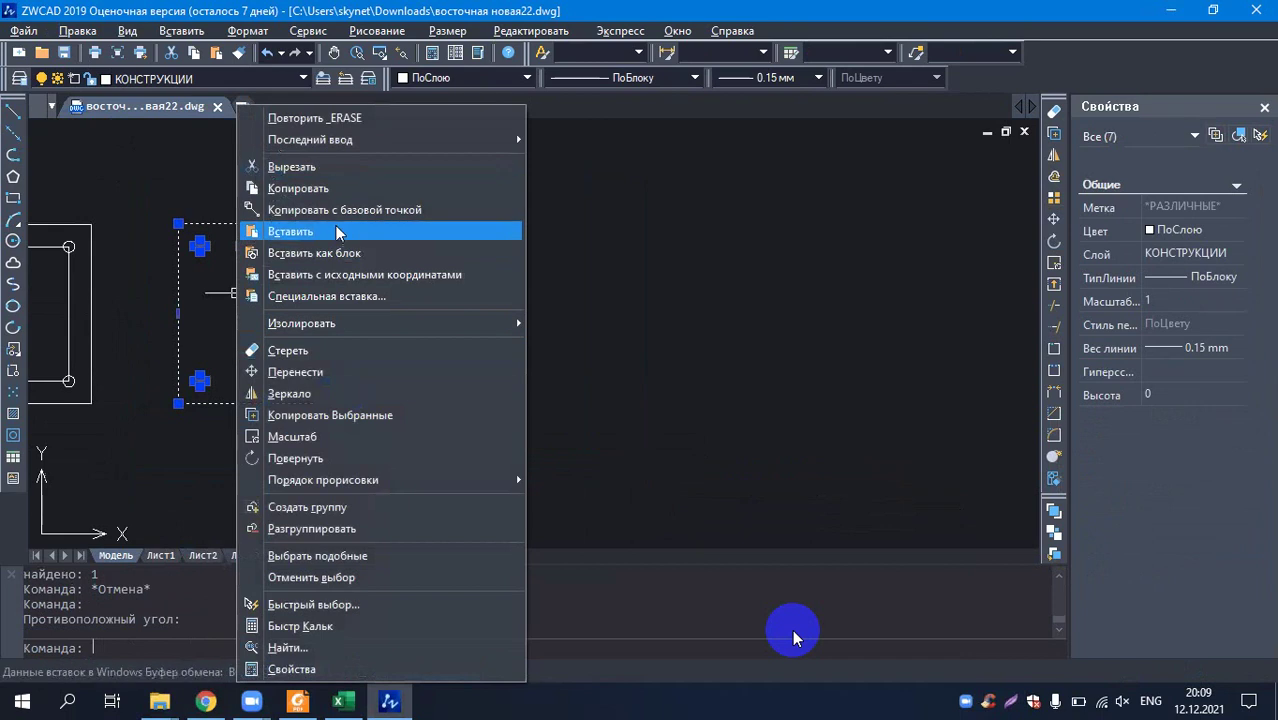
left_click(357, 188)
right_click(525, 327)
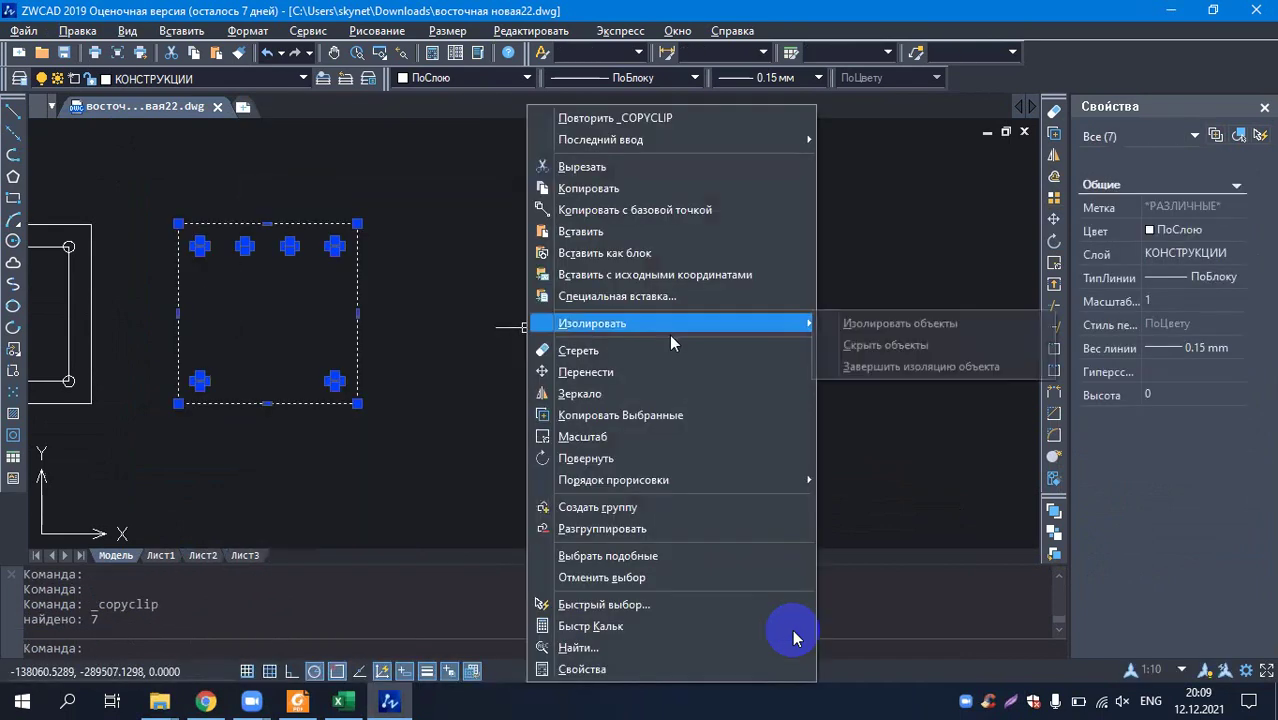
left_click(620, 231)
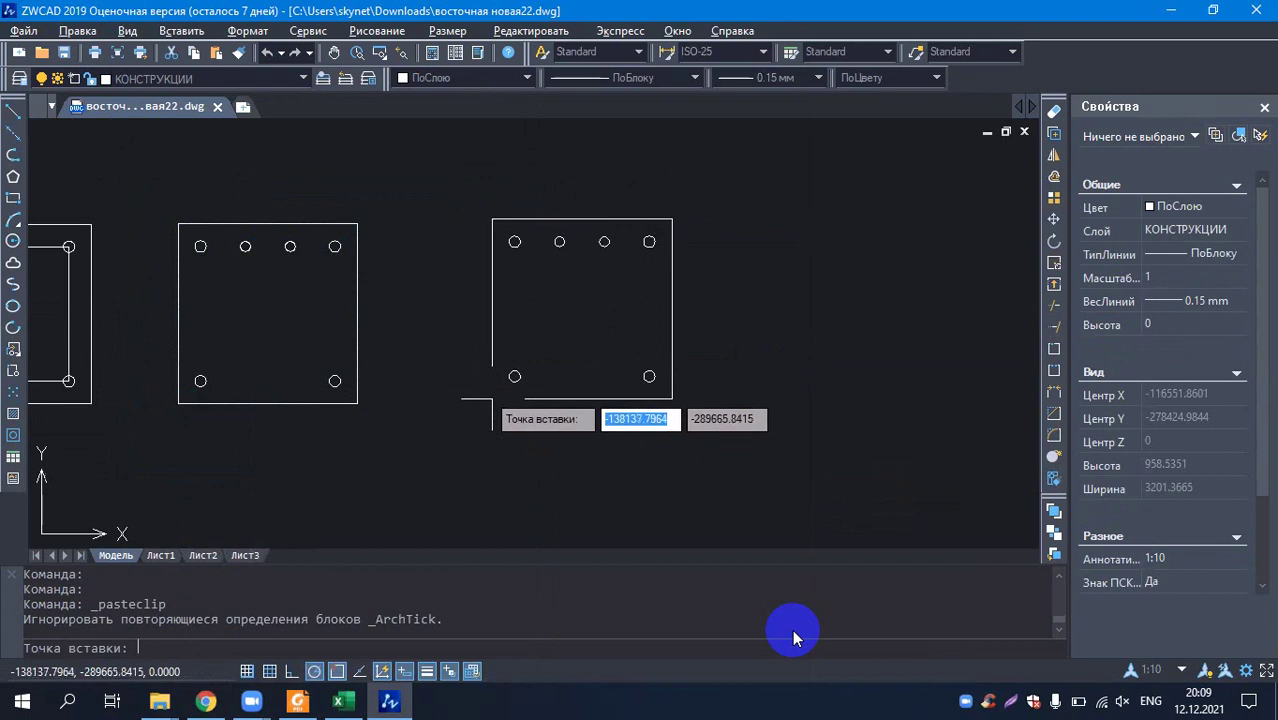
key("Escape")
key("Escape")
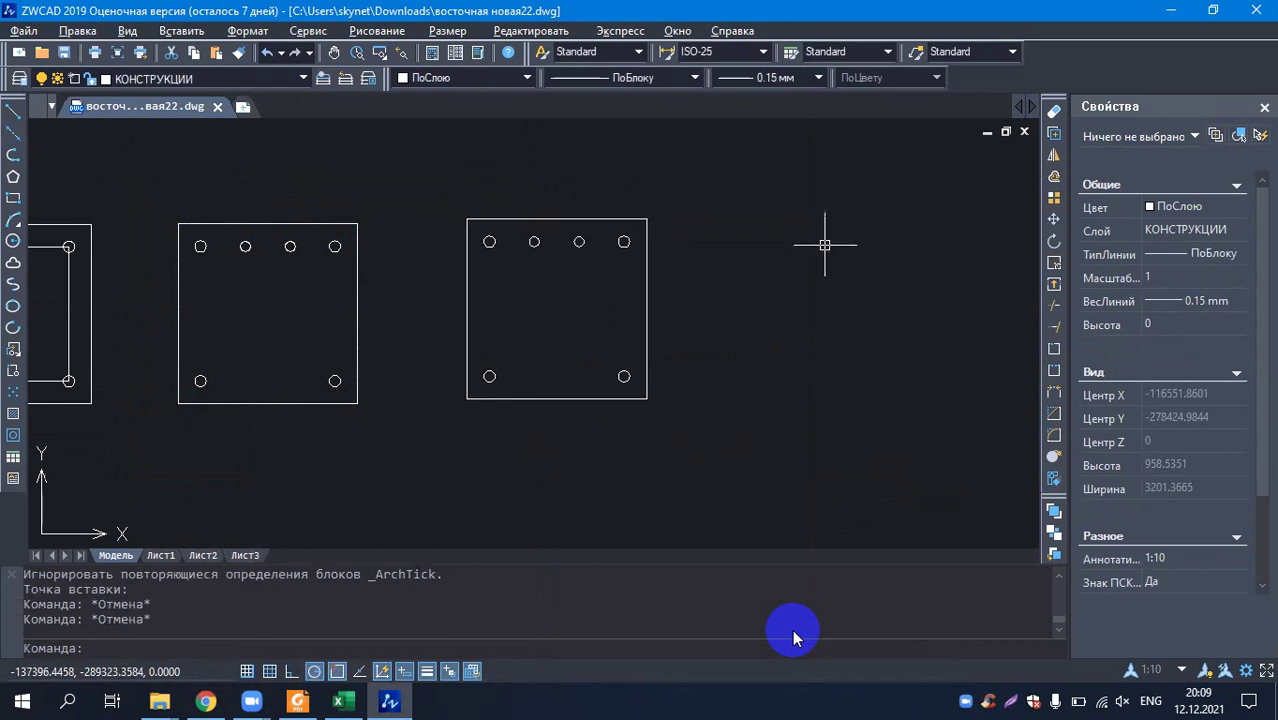
- Check the bar counts and diameters in the Excel table and delete the two inner upper circles in the copied square section
key("alt+Tab")
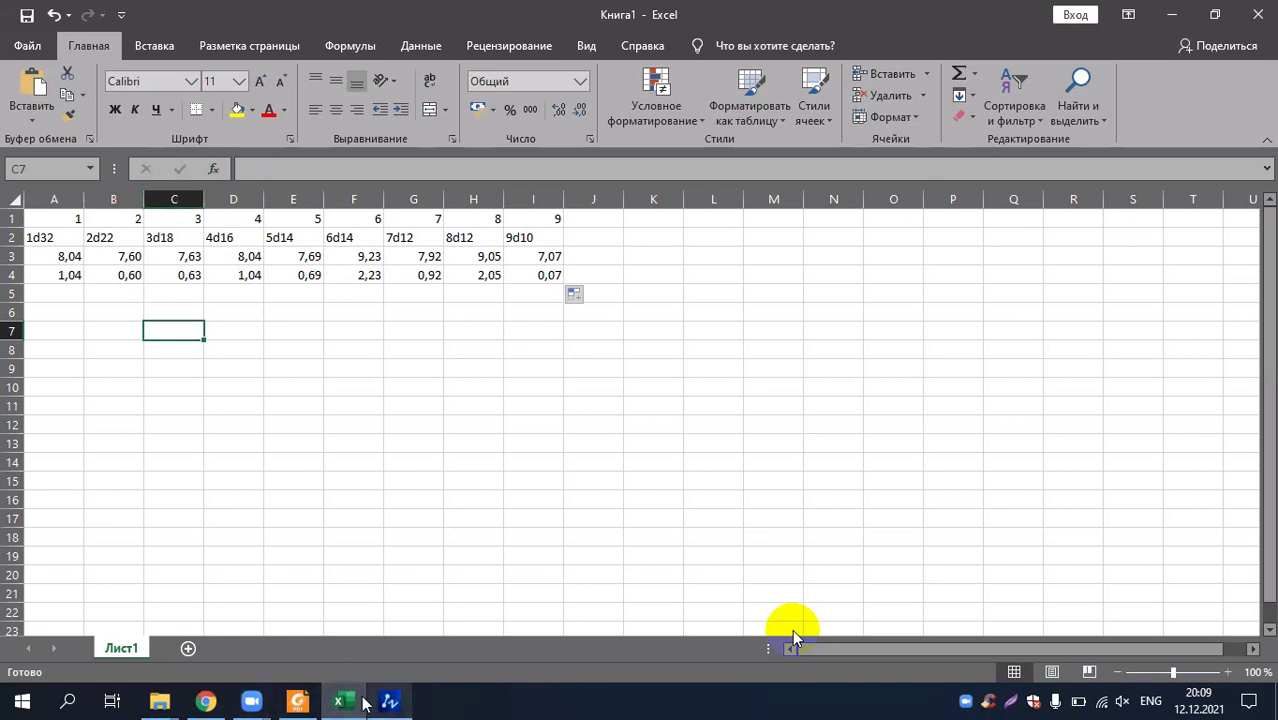
key("alt+Tab")
scroll(277, 302, "up", 6)
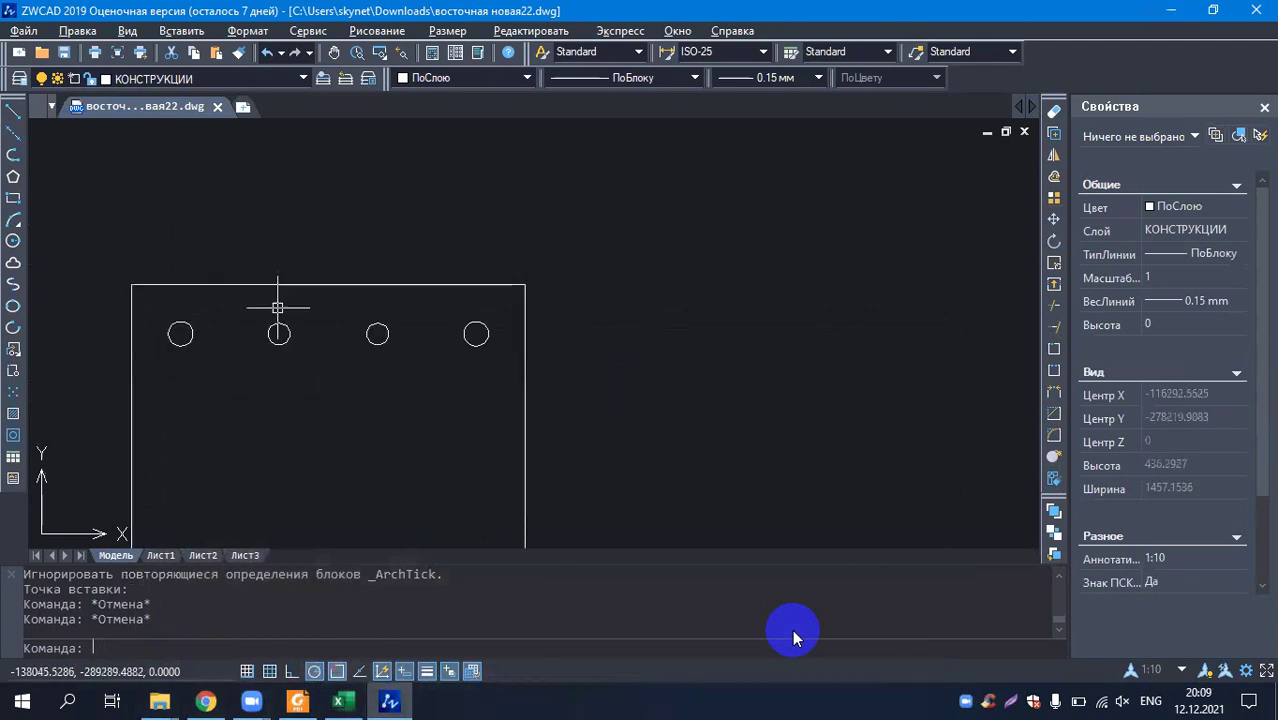
left_click(316, 279)
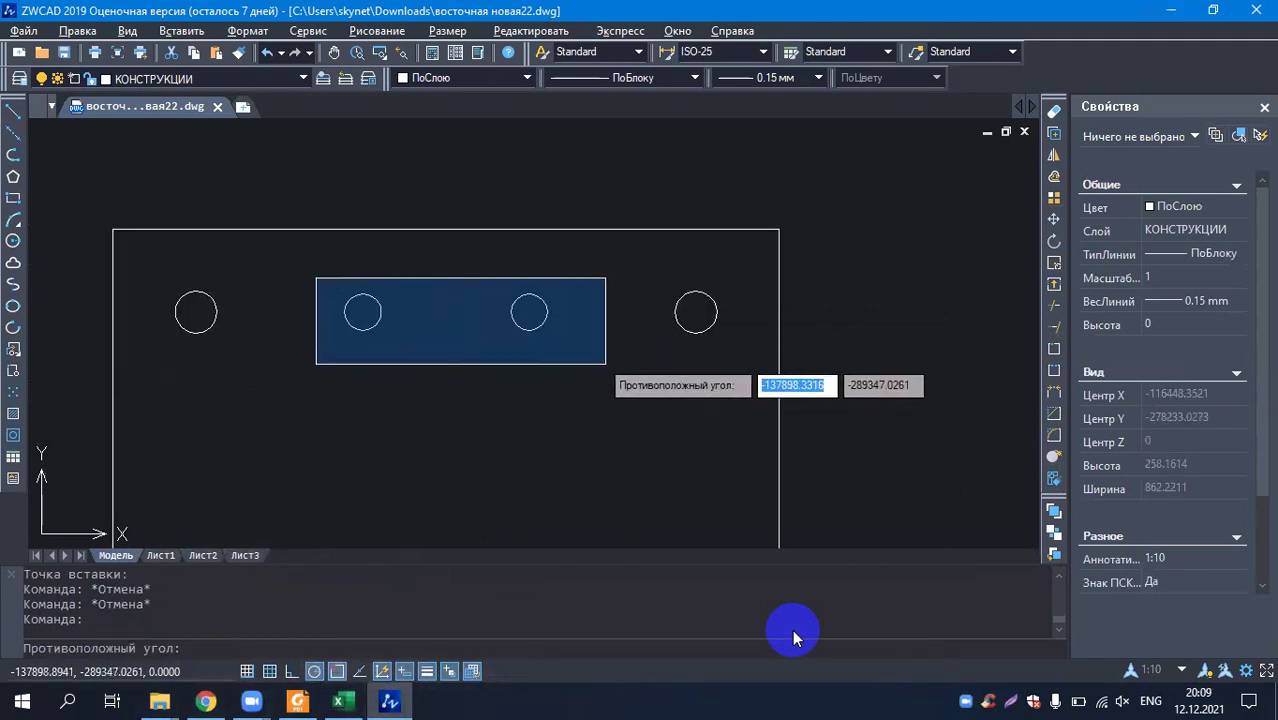
left_click(603, 358)
right_click(607, 360)
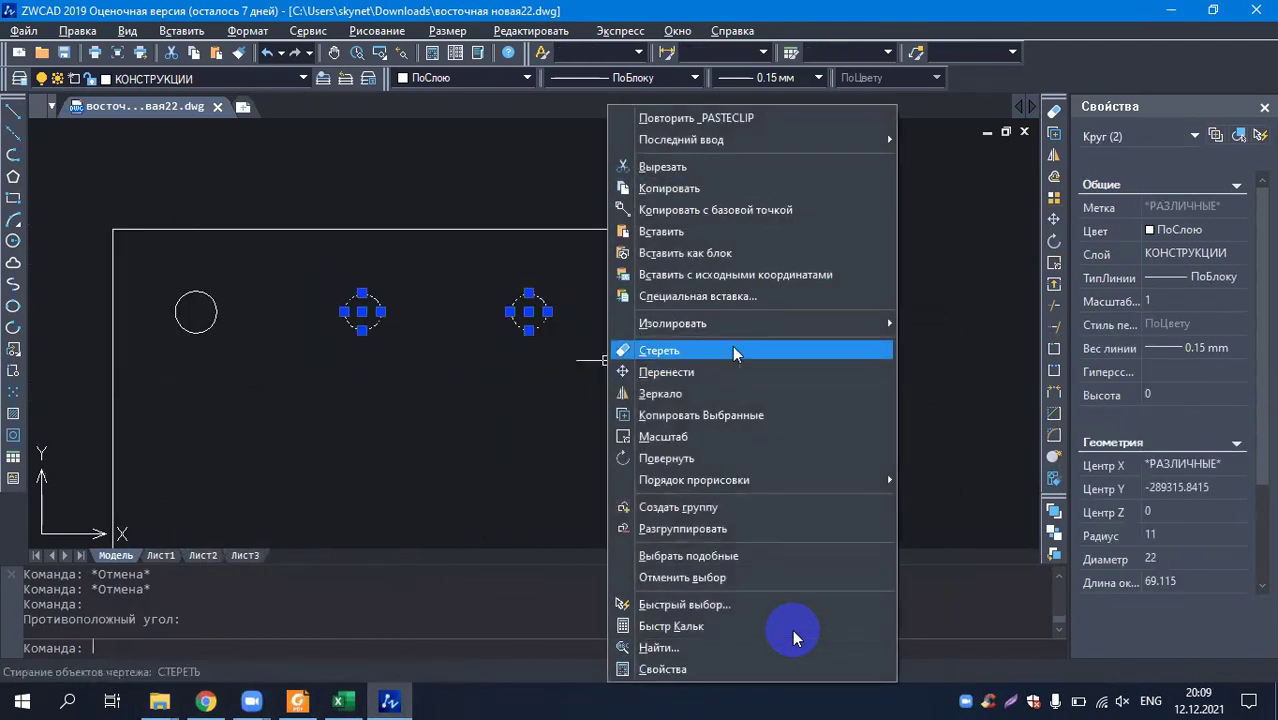
left_click(735, 352)
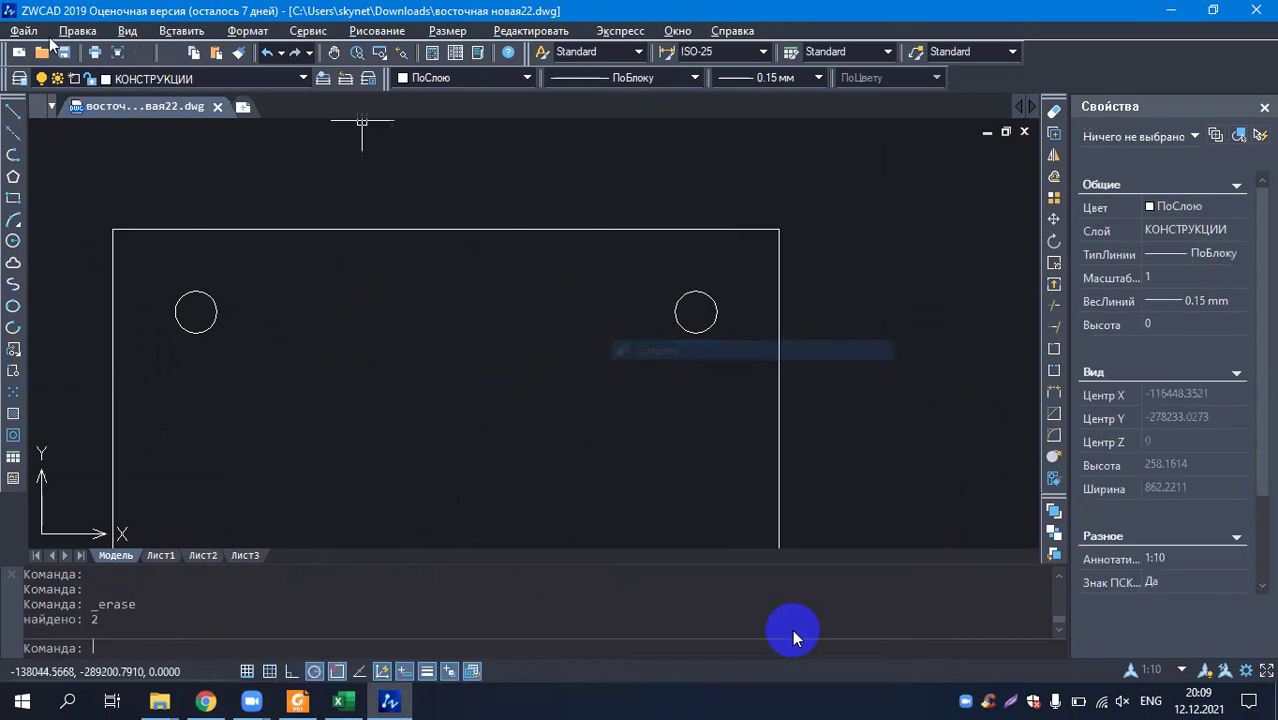
- Draw a horizontal helper line between the centres of the two upper corner circles
left_click(13, 111)
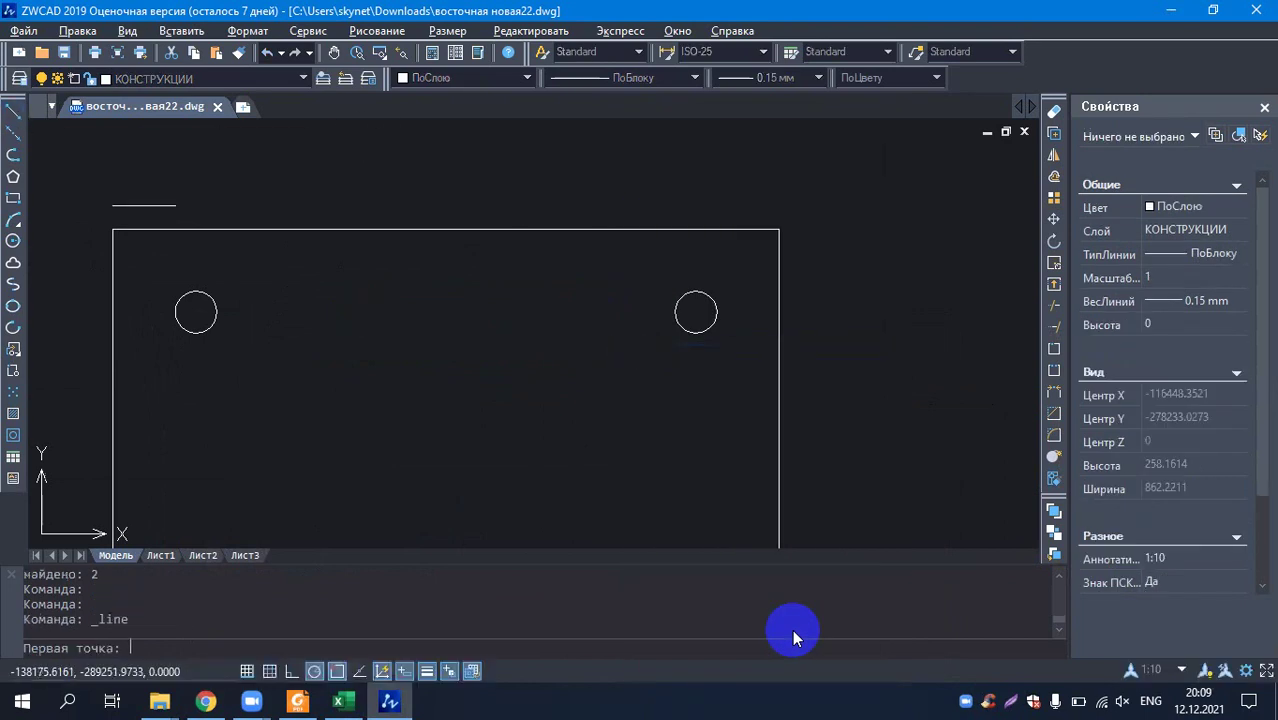
left_click(196, 312)
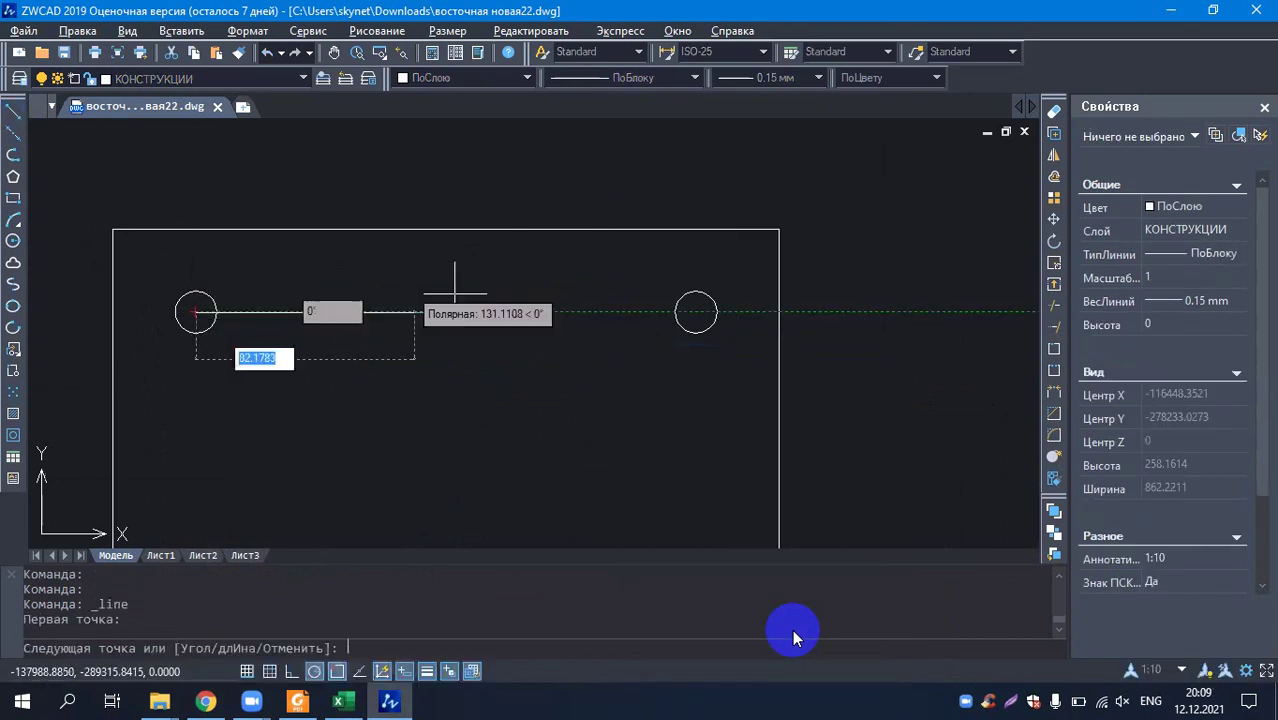
left_click(696, 312)
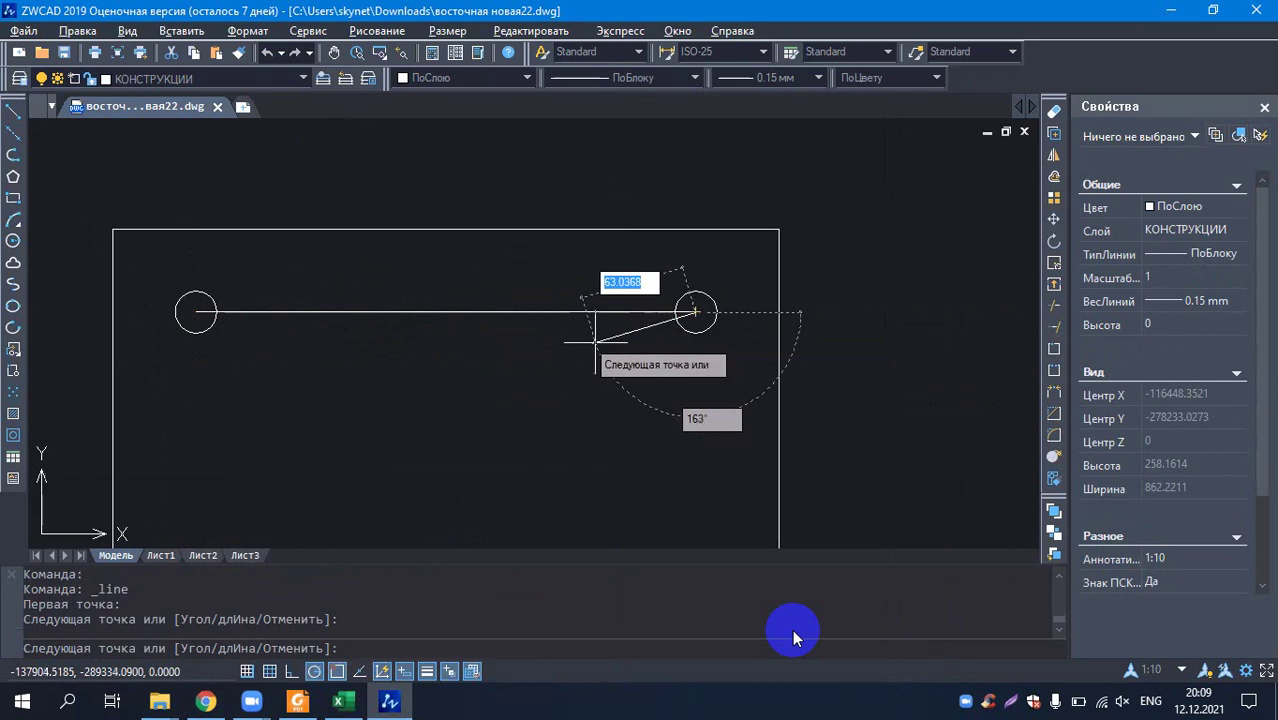
key("Escape")
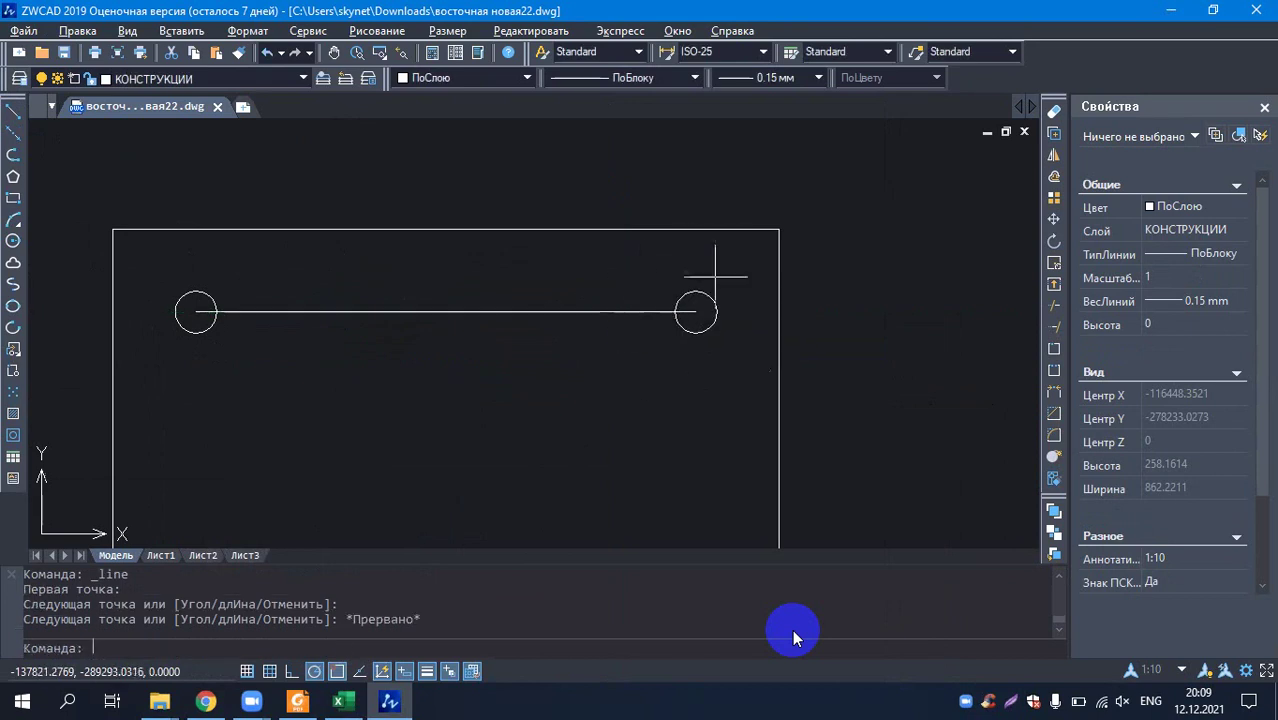
- Scale the helper line by 1/4 with the left upper circle's centre as the base point
left_click(496, 313)
right_click(501, 312)
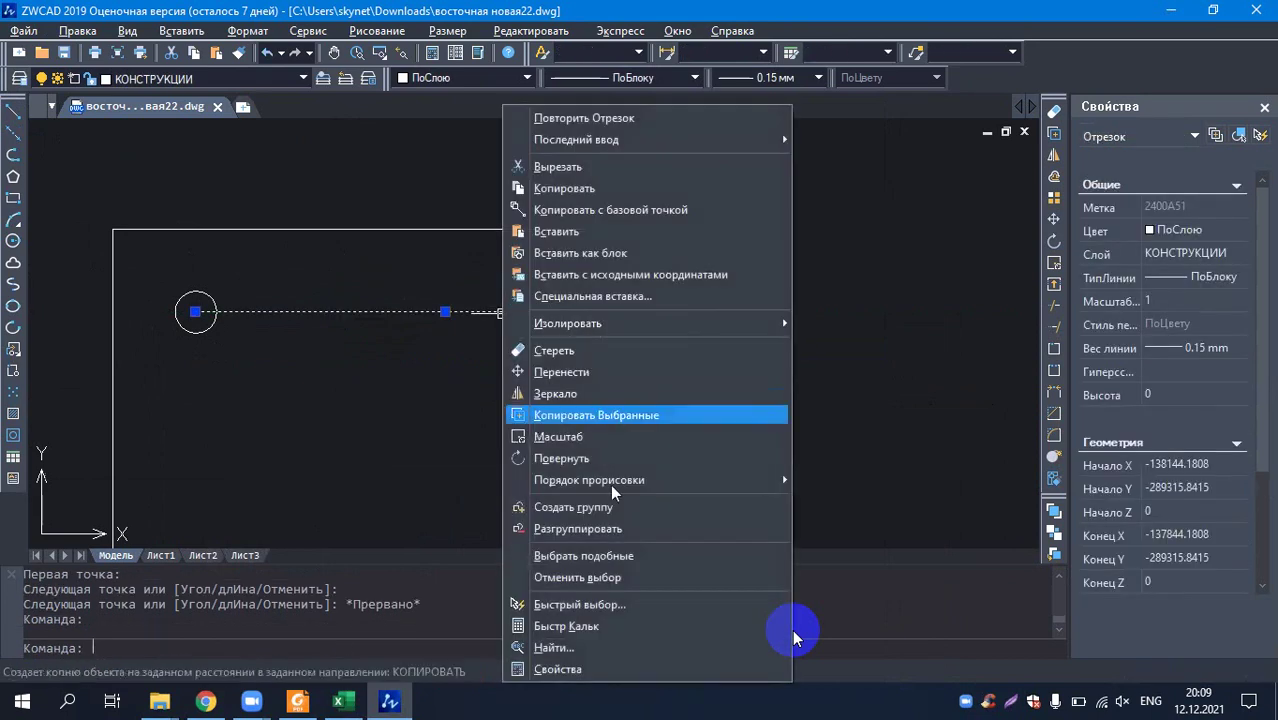
left_click(560, 437)
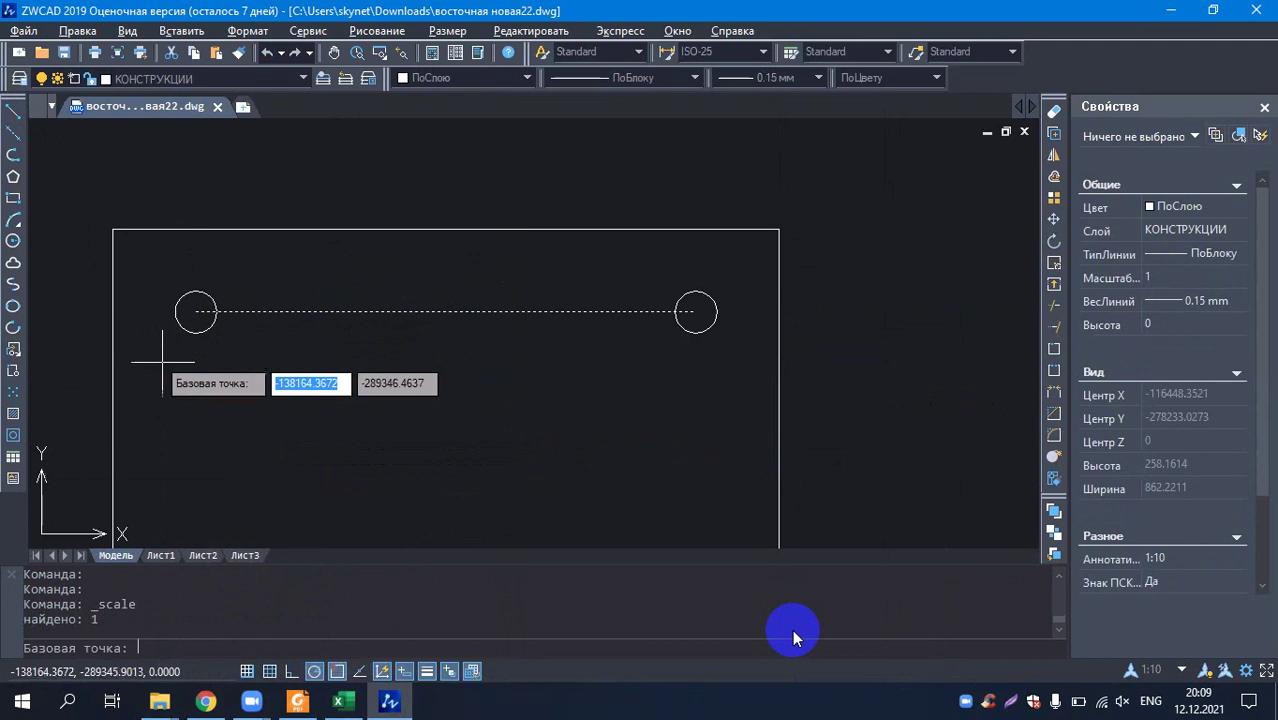
left_click(196, 312)
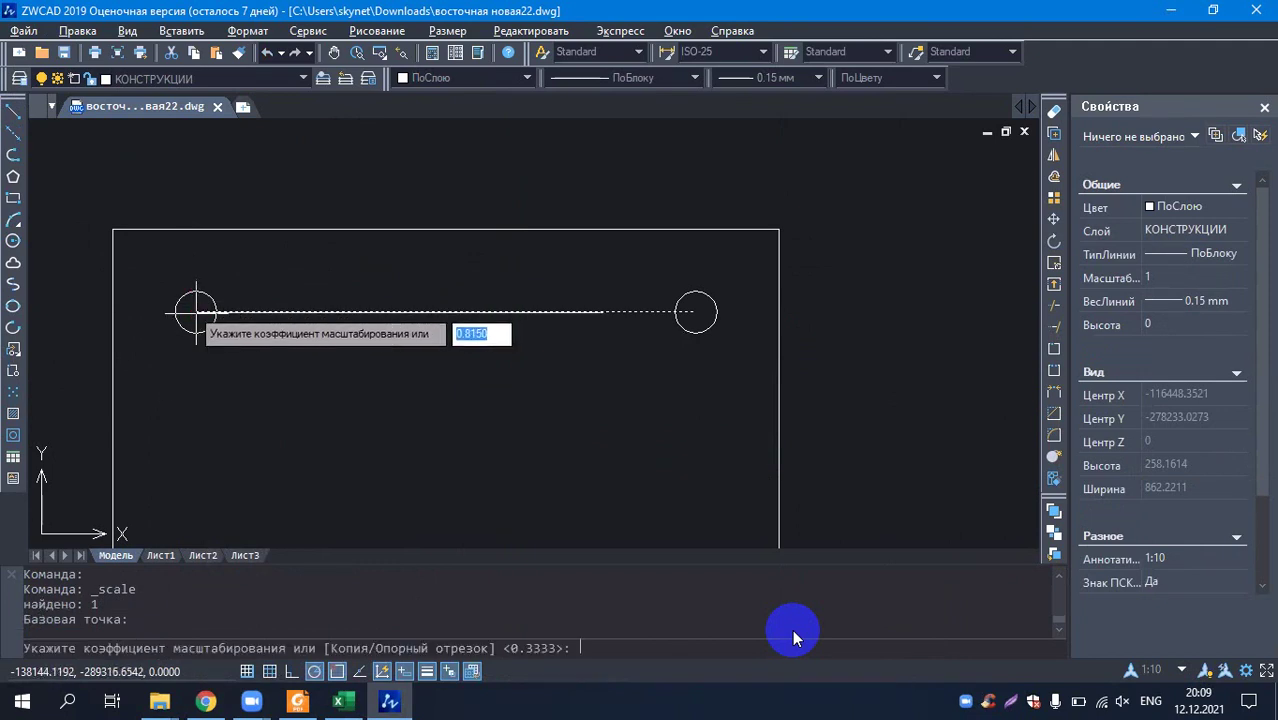
type("1/4")
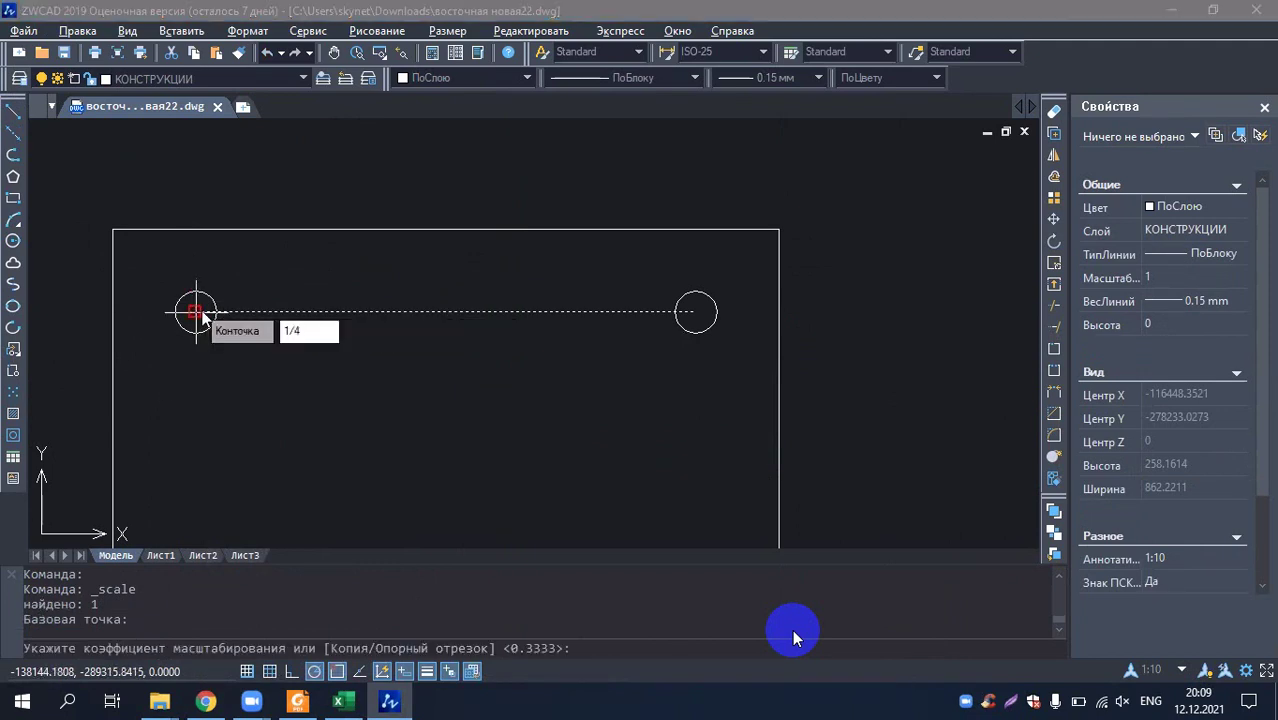
key("Return")
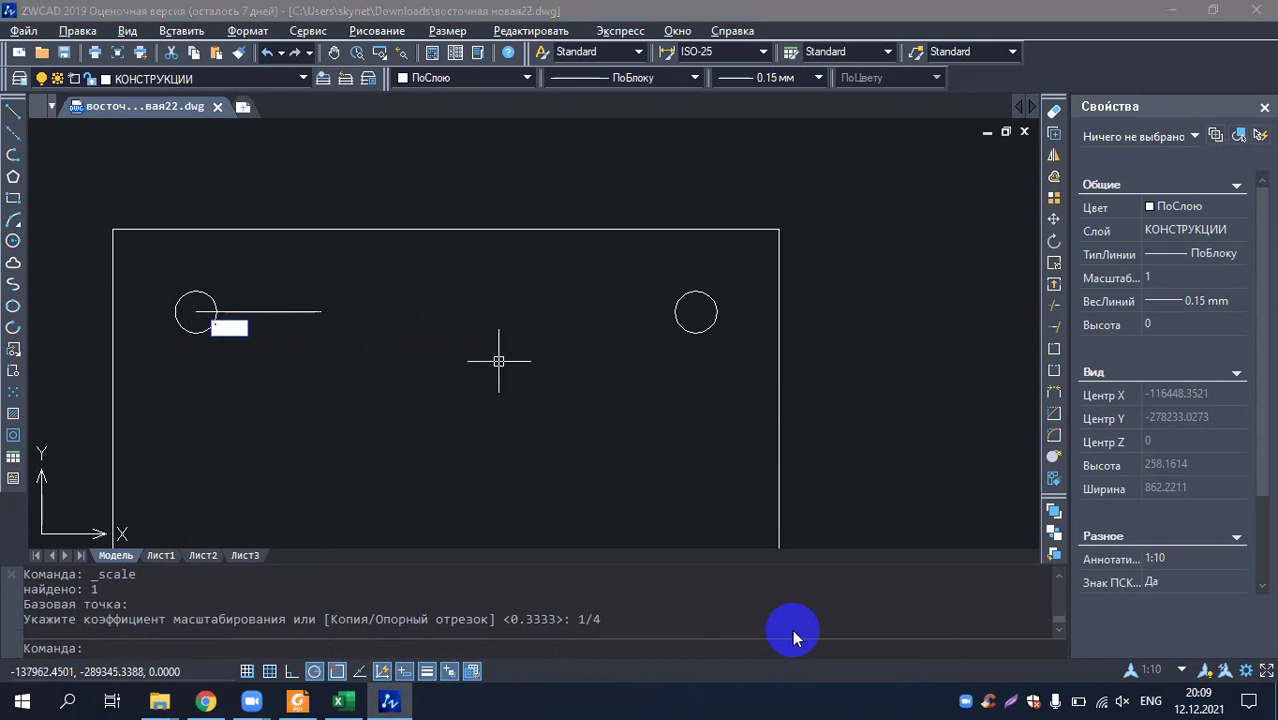
key("Escape")
key("Escape")
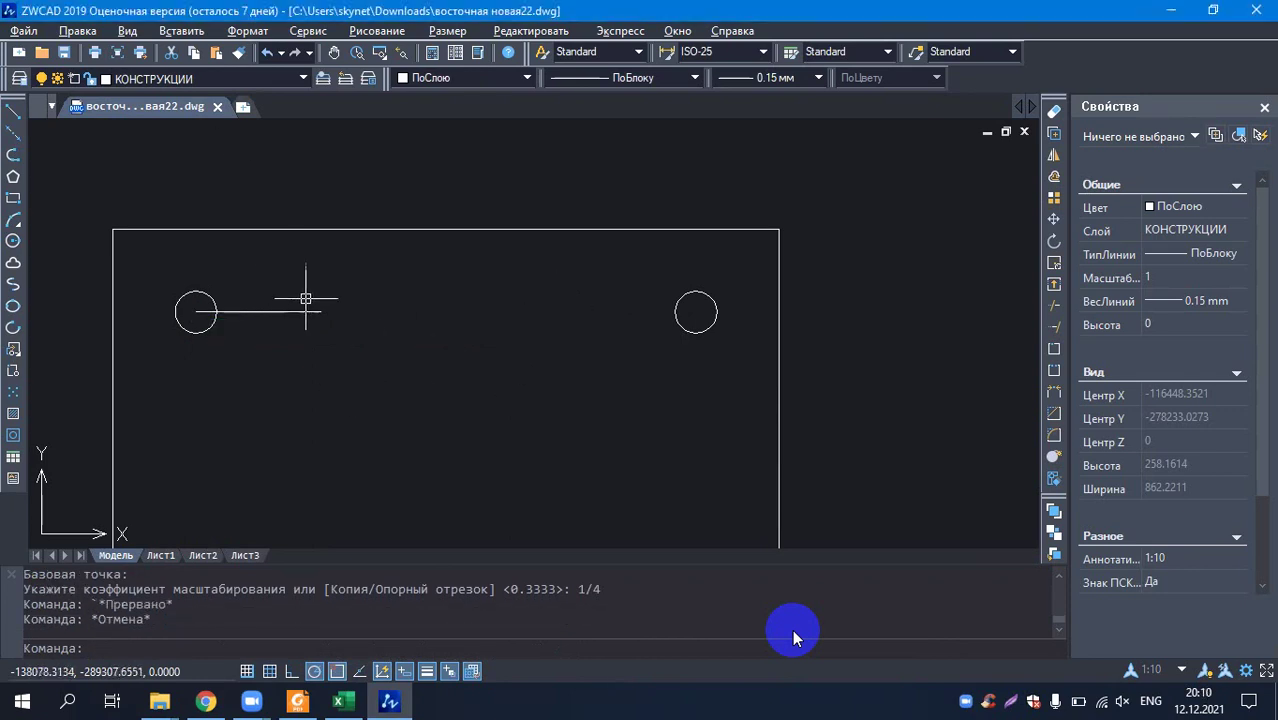
- Copy the shortened helper segment and paste the copy at its right endpoint
left_click(302, 310)
right_click(333, 402)
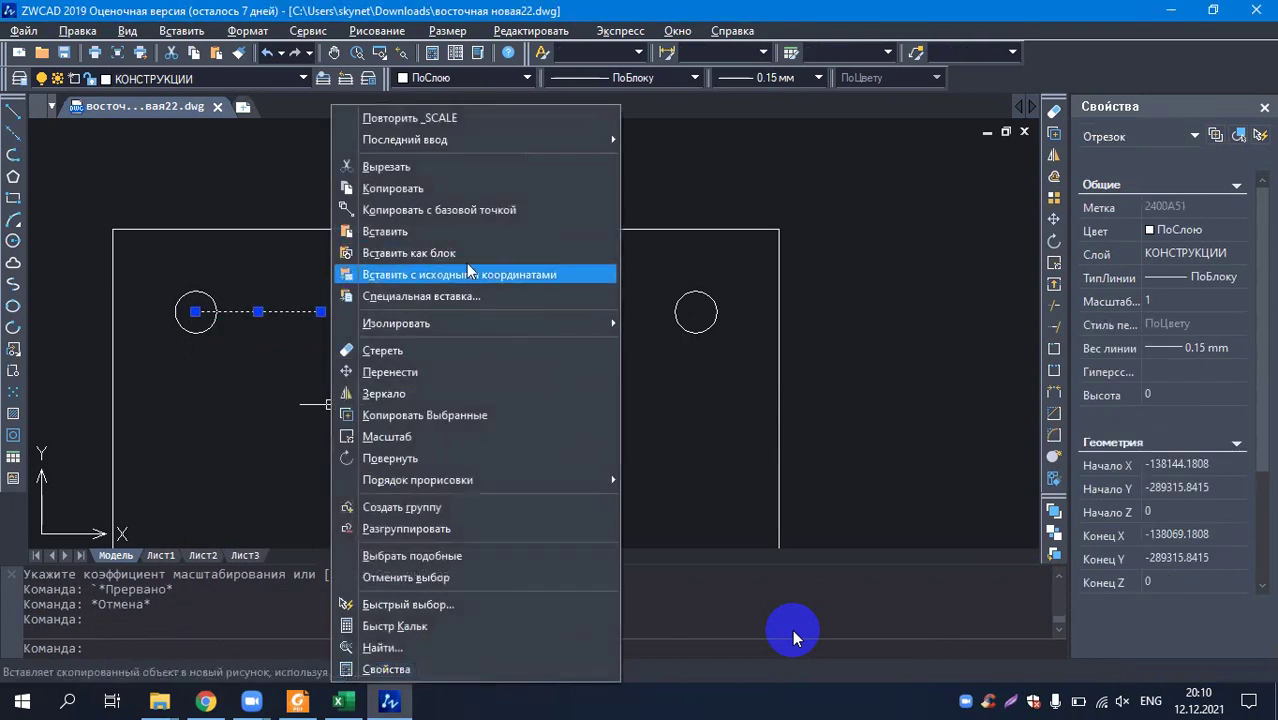
left_click(463, 192)
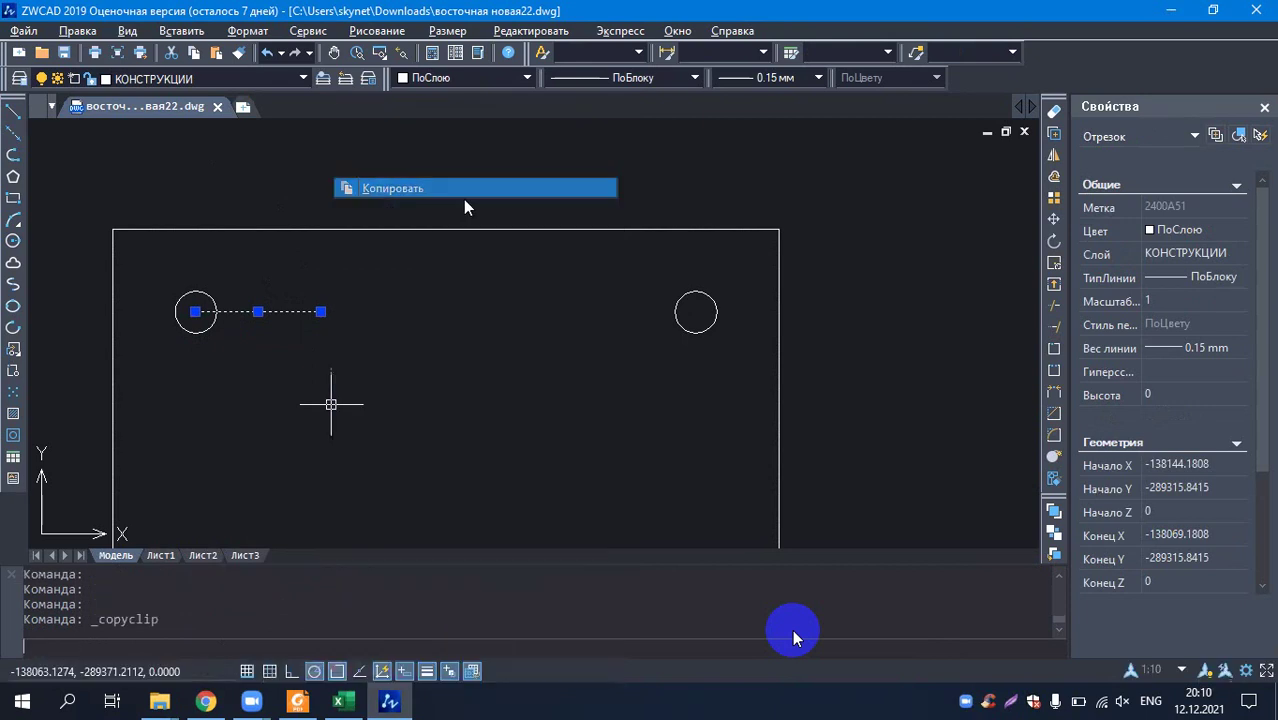
right_click(366, 402)
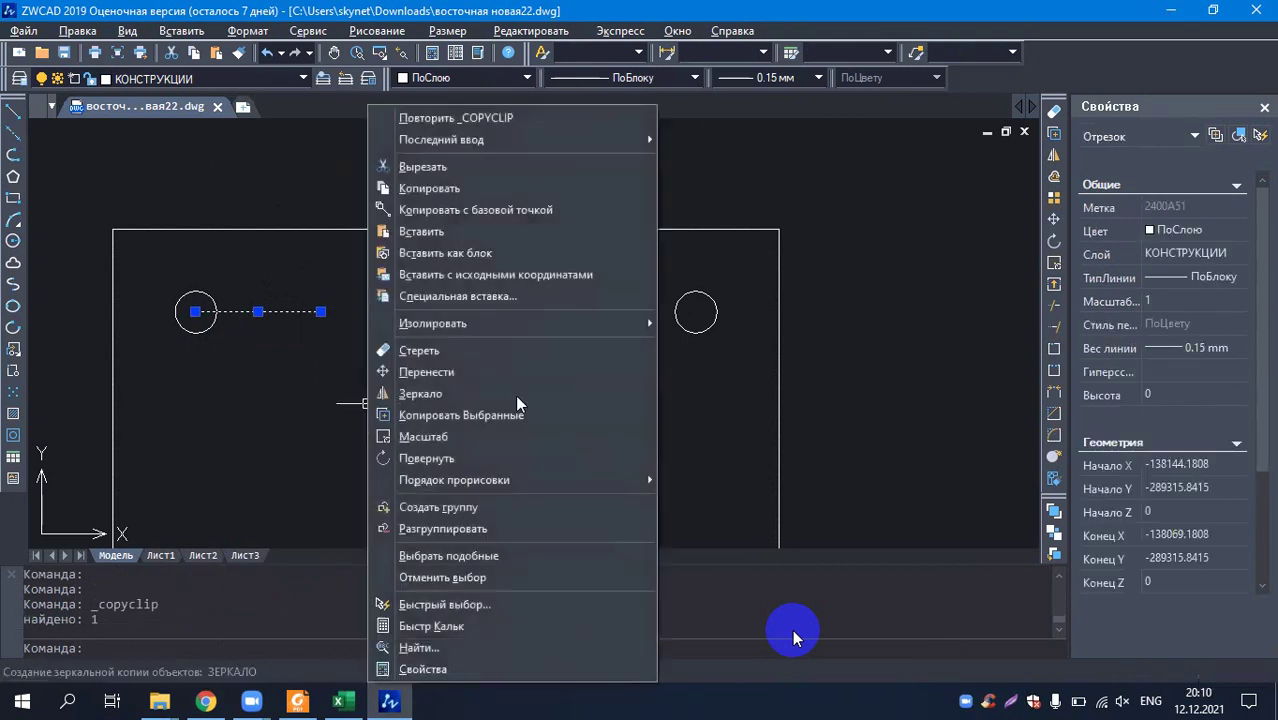
left_click(451, 233)
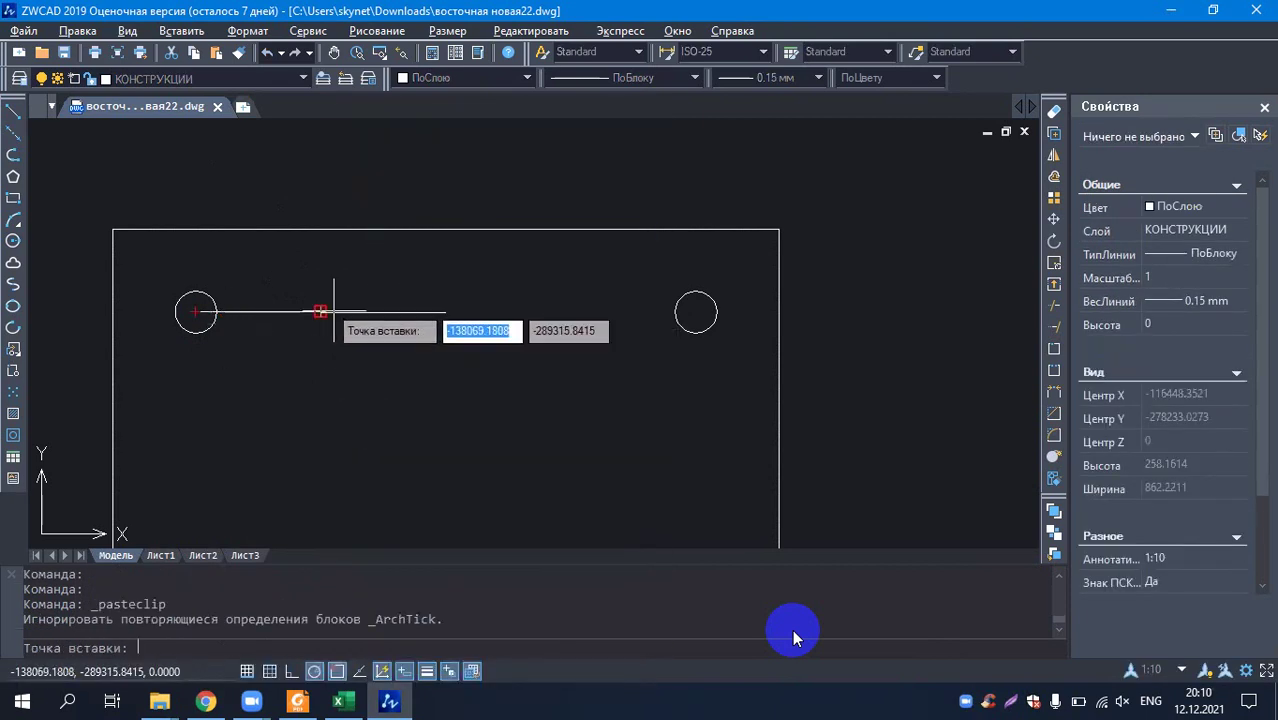
scroll(290, 313, "up", 3)
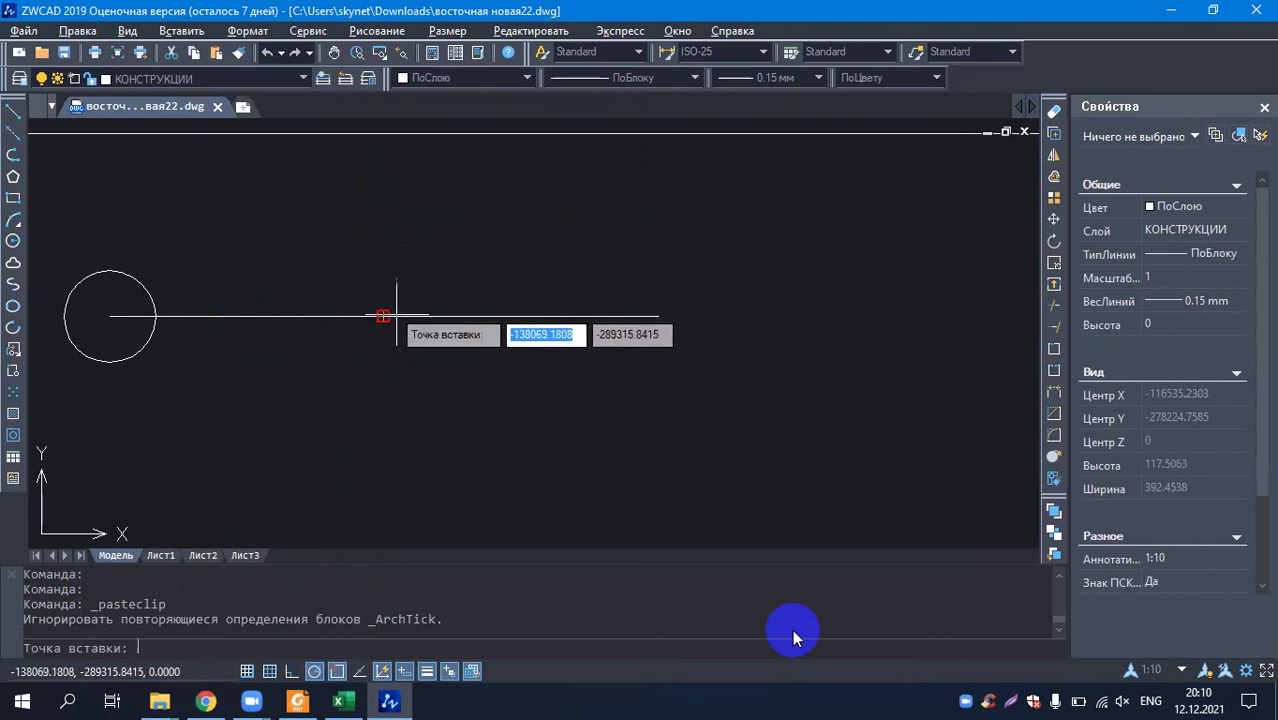
left_click(391, 313)
scroll(300, 370, "down", 4)
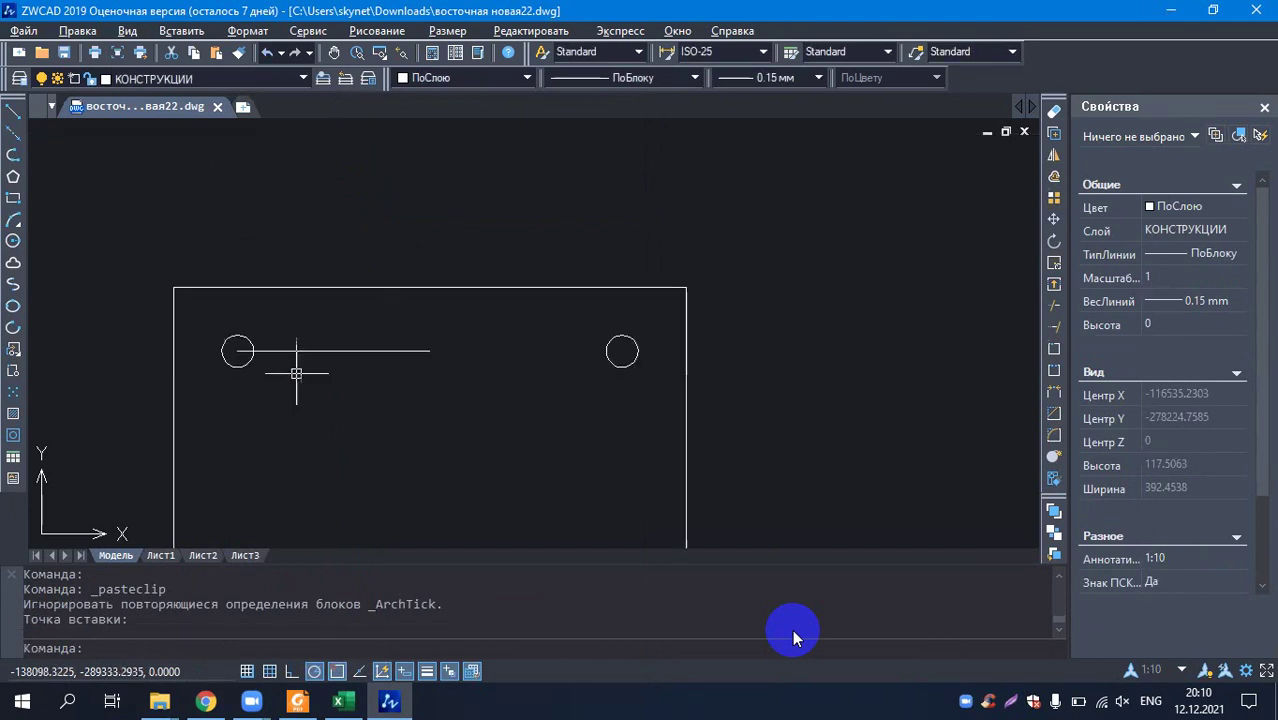
- Paste two more copies of the segment end to end to reach the right upper circle's centre
right_click(455, 380)
left_click(544, 395)
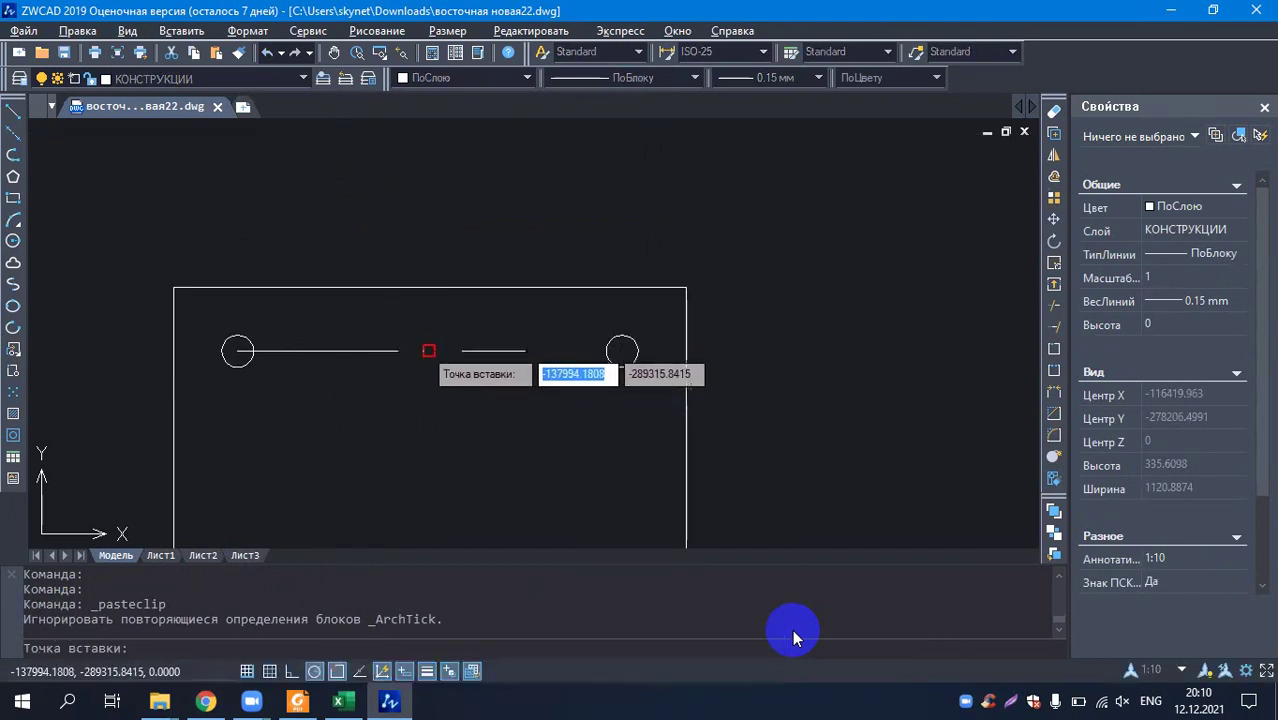
left_click(429, 350)
right_click(563, 373)
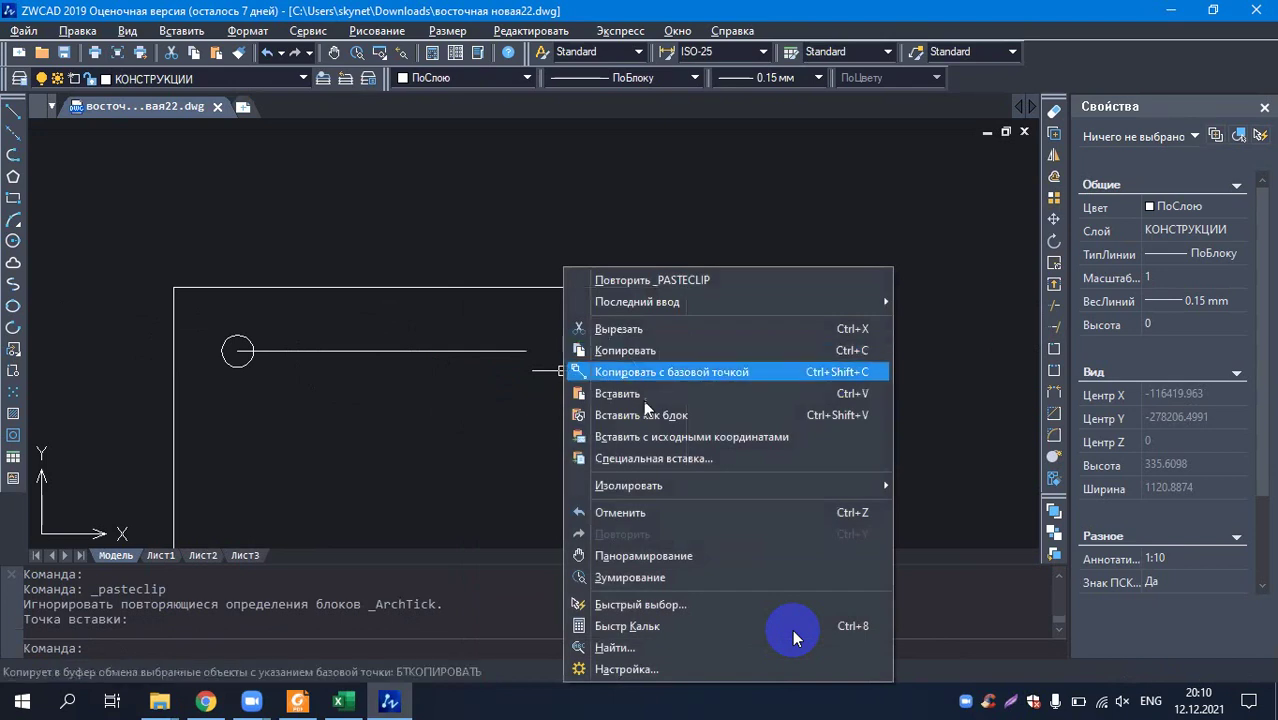
left_click(643, 393)
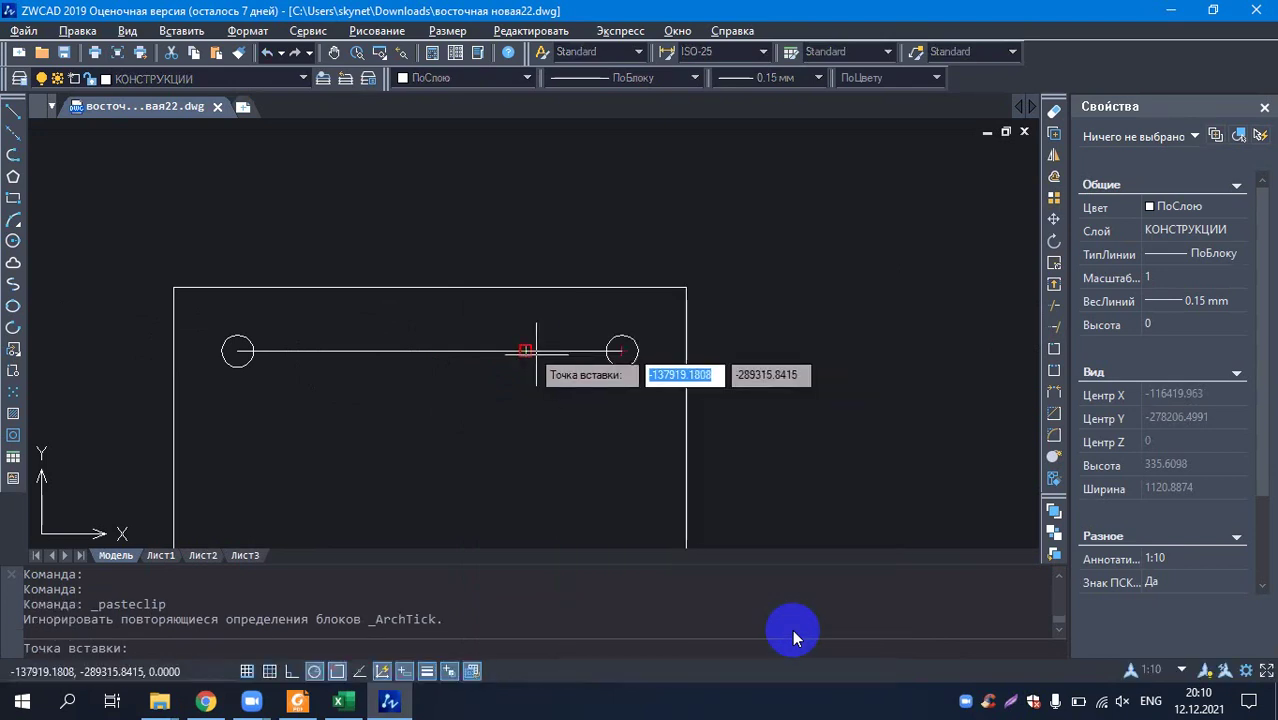
left_click(537, 353)
key("Escape")
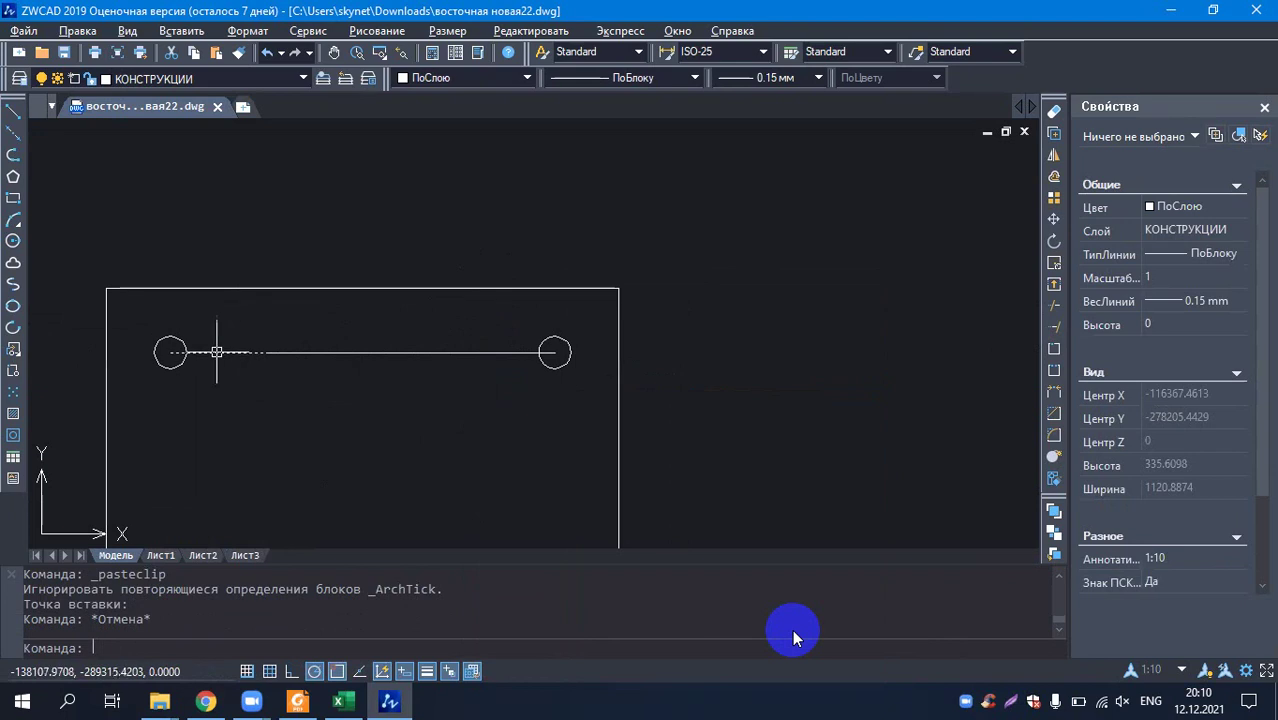
- Inspect the extent of the leftmost helper segment between the upper circles
scroll(241, 349, "up", 5)
left_click(265, 356)
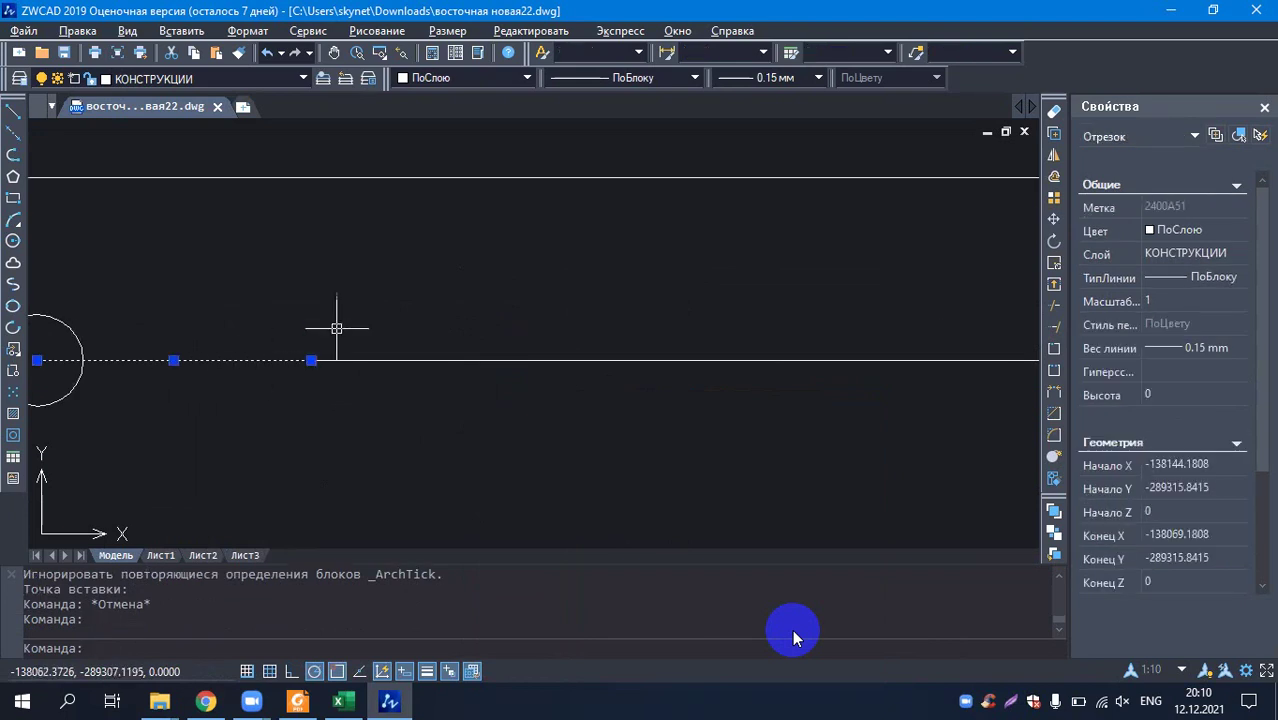
scroll(300, 335, "down", 3)
scroll(292, 338, "up", 1)
key("Escape")
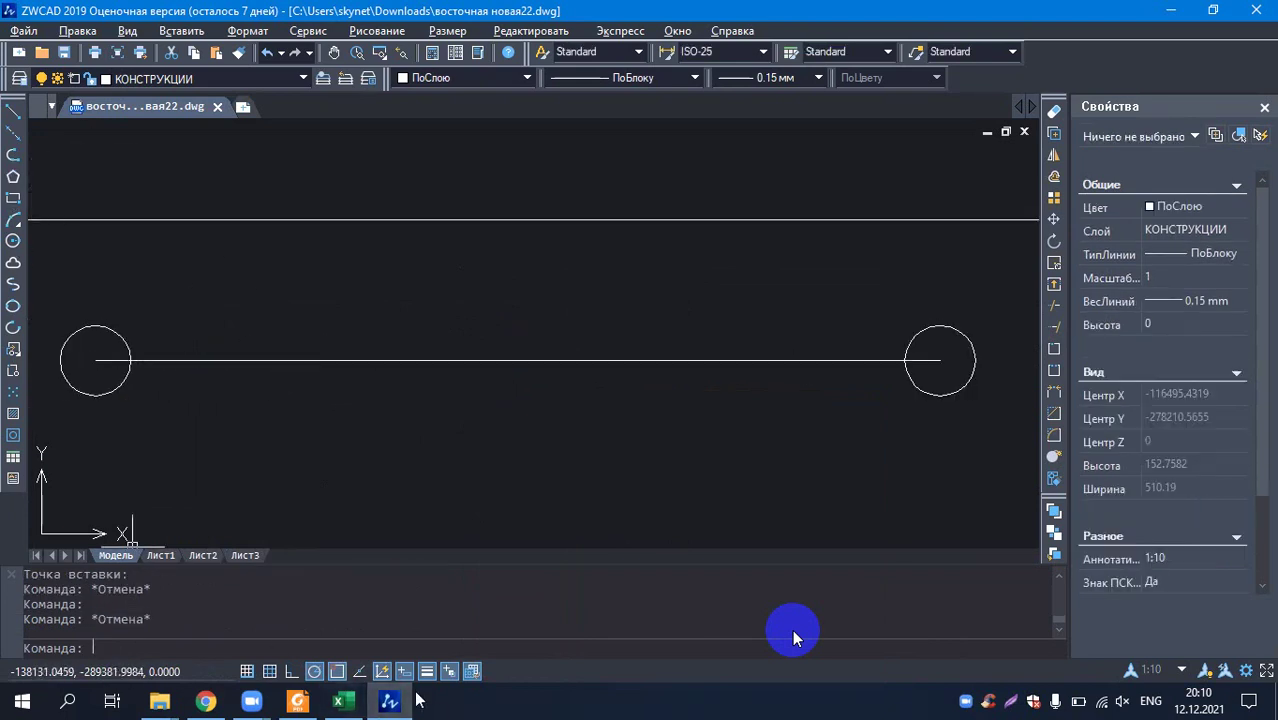
- Check the bar diameter in the Excel table and draw a circle of radius 9 centred on the leftmost helper segment, near its right end
left_click(337, 702)
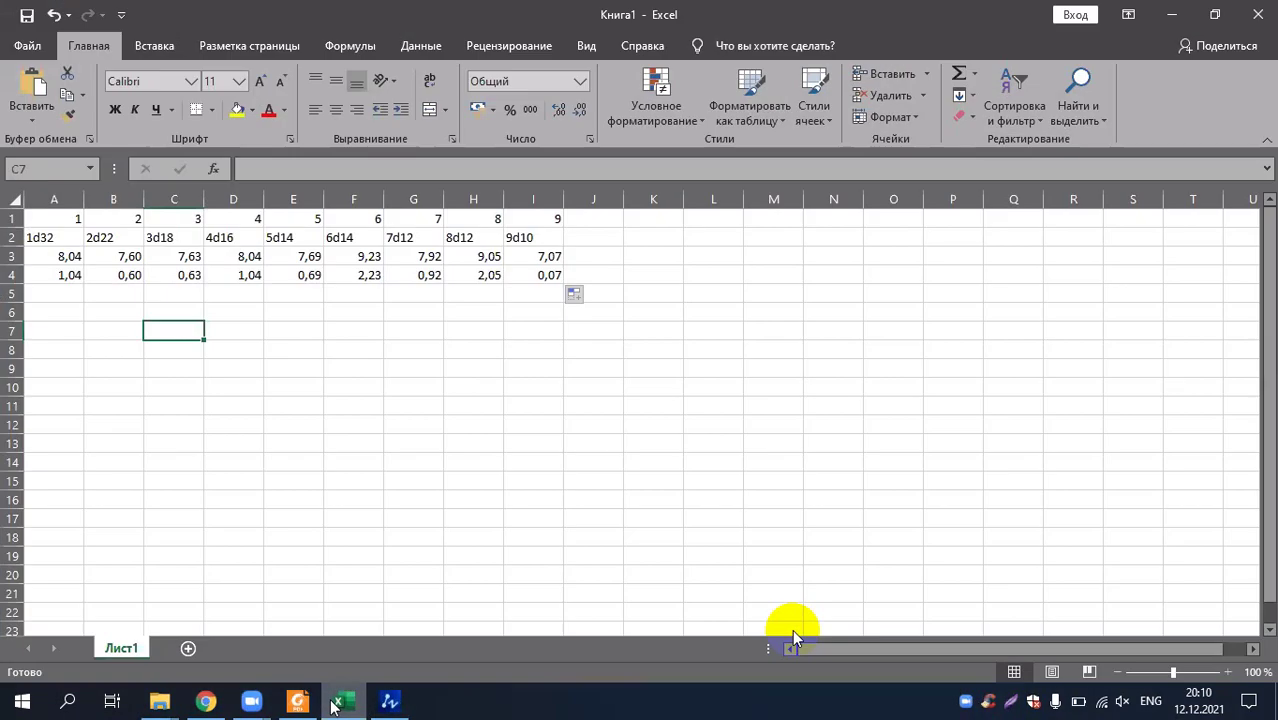
left_click(337, 702)
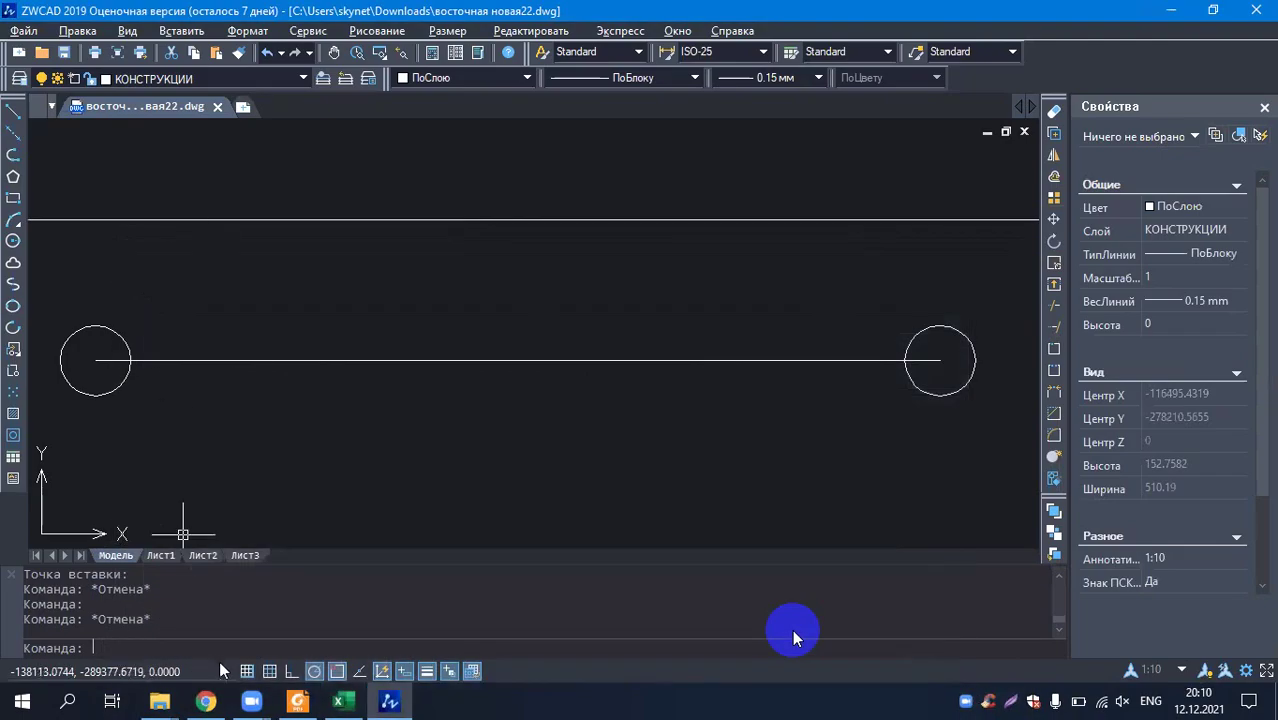
left_click(14, 246)
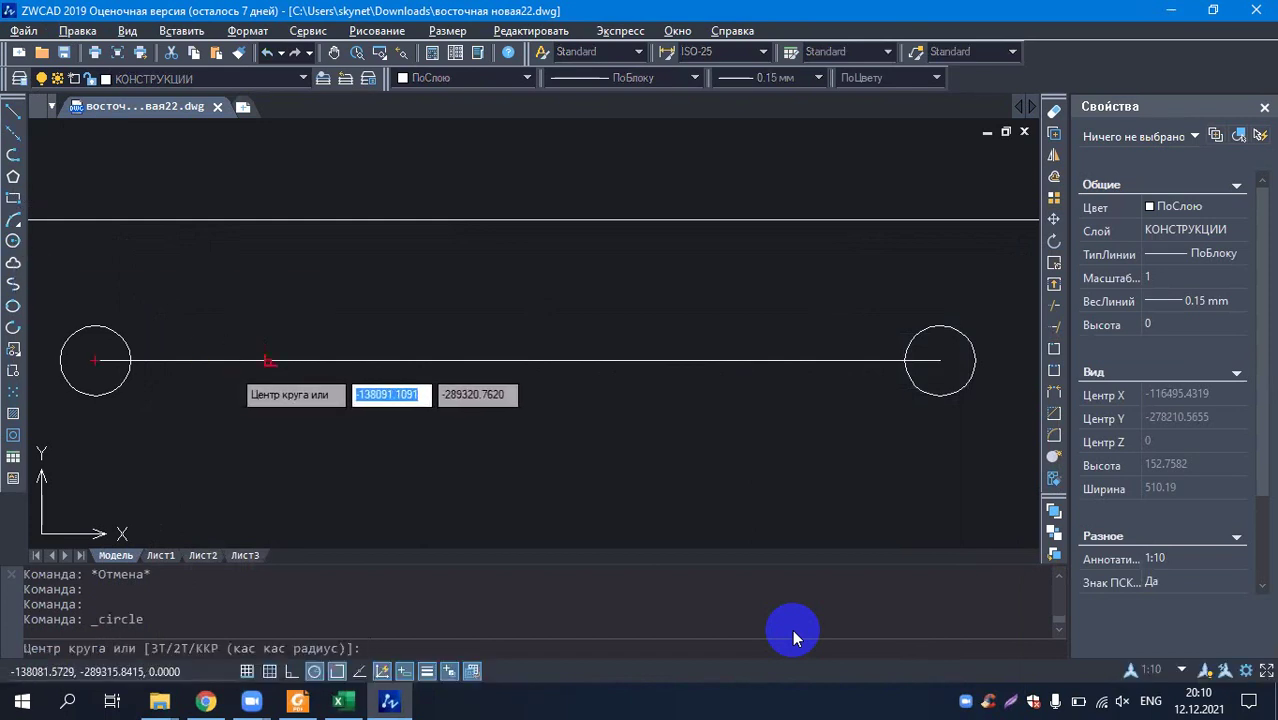
left_click(271, 360)
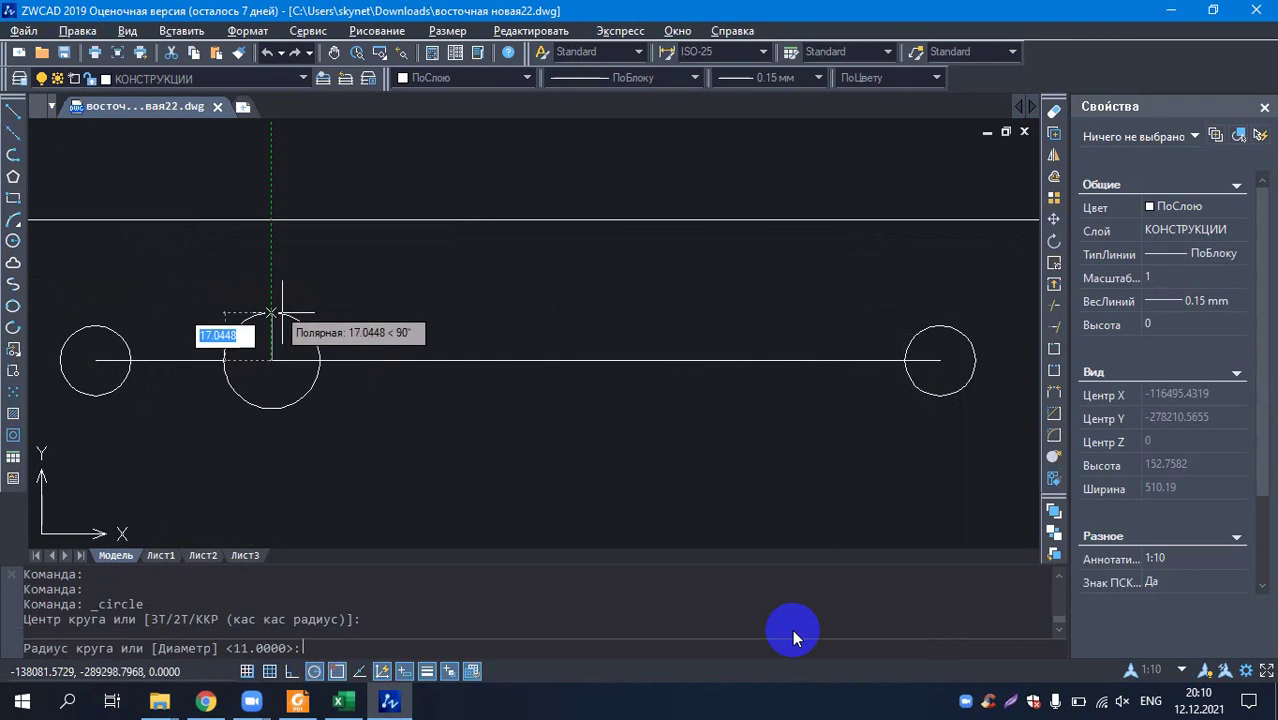
type("9")
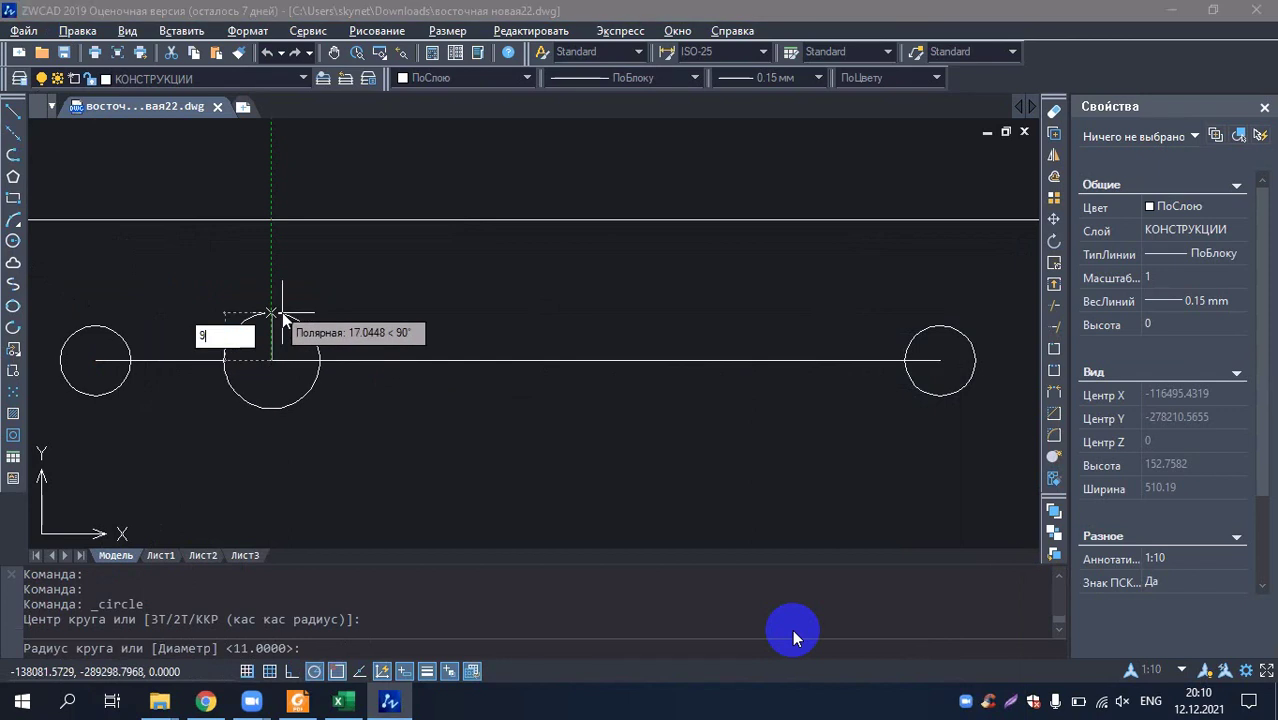
key("Return")
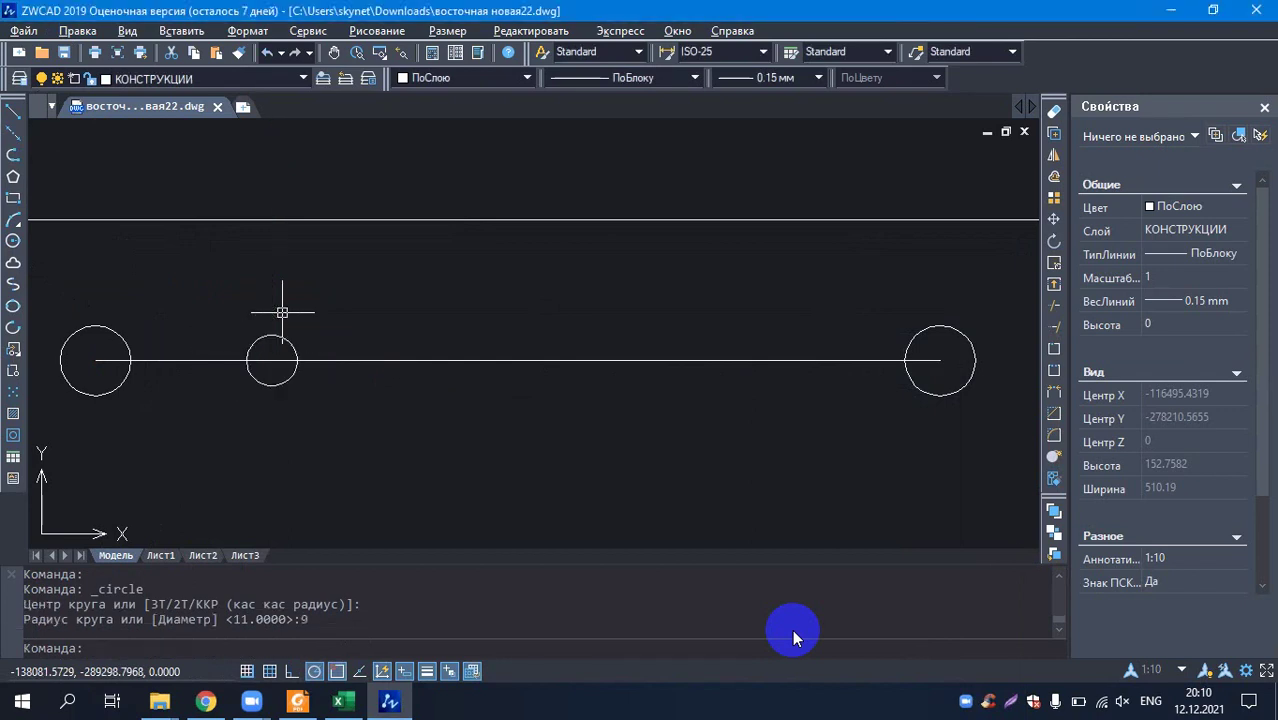
key("Escape")
- Delete the two helper segments nearest the right upper circle
scroll(400, 380, "down", 5)
scroll(392, 413, "up", 2)
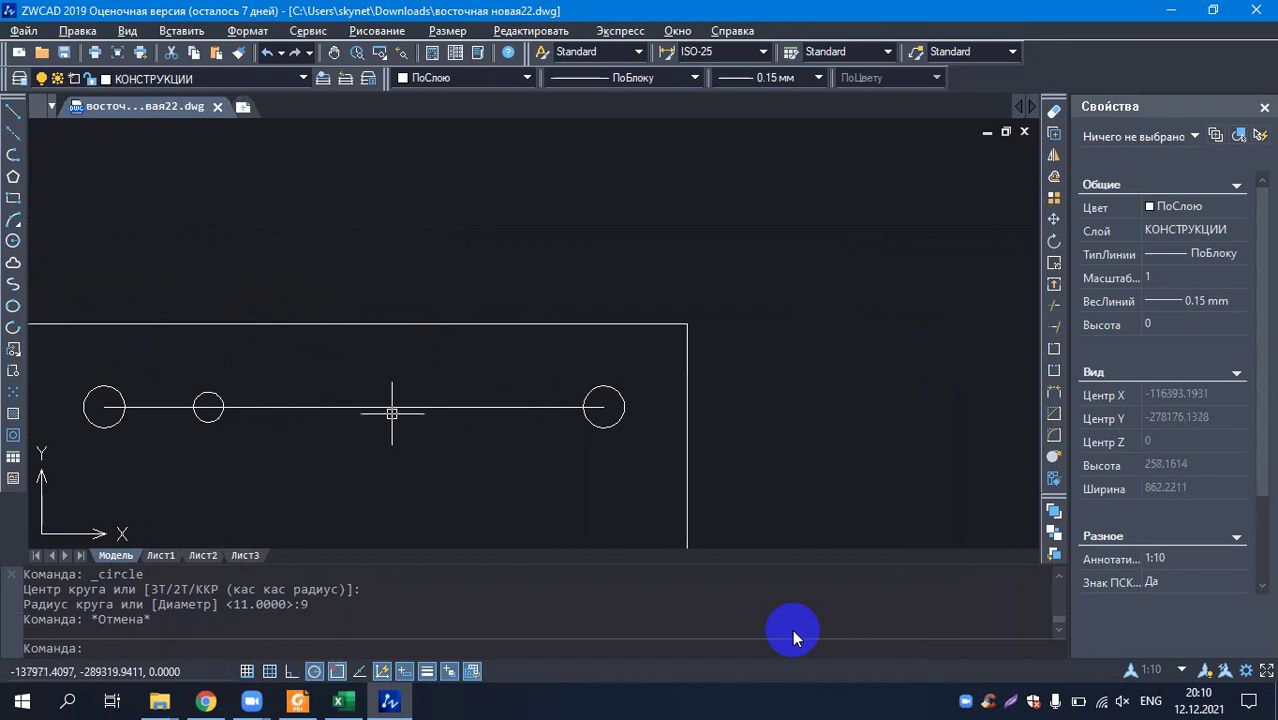
left_click(392, 410)
left_click(538, 407)
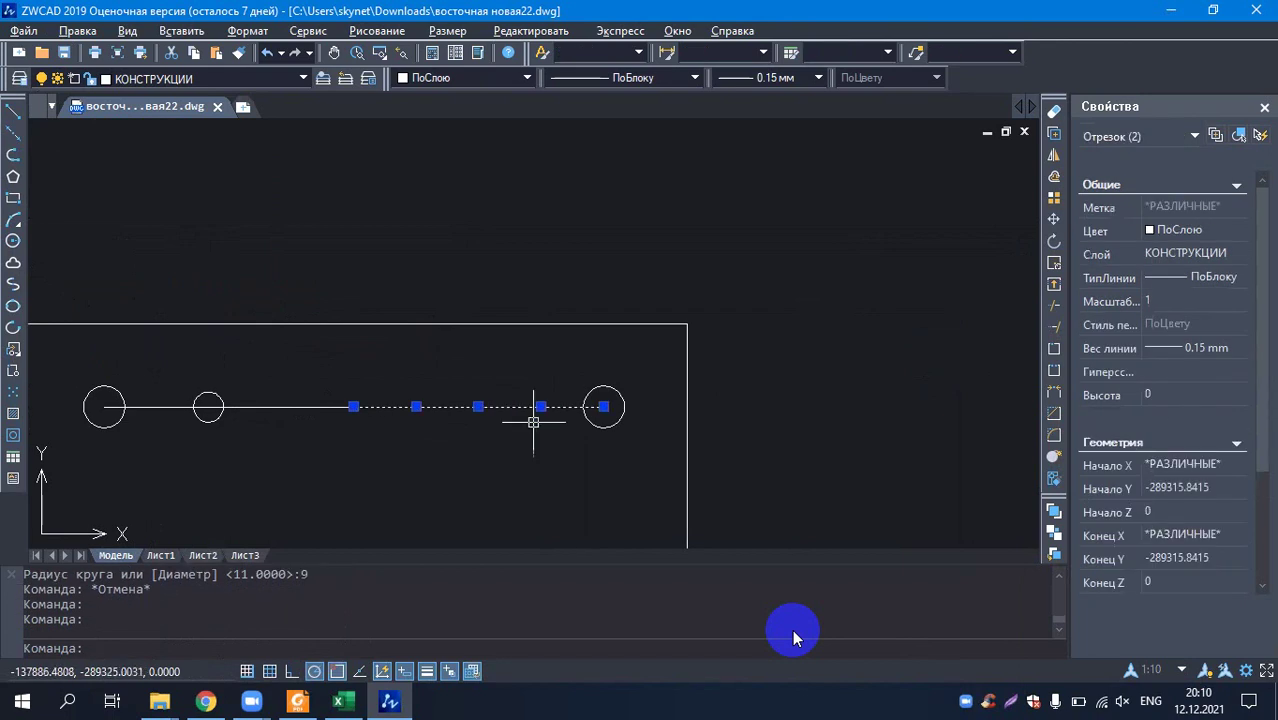
key("Delete")
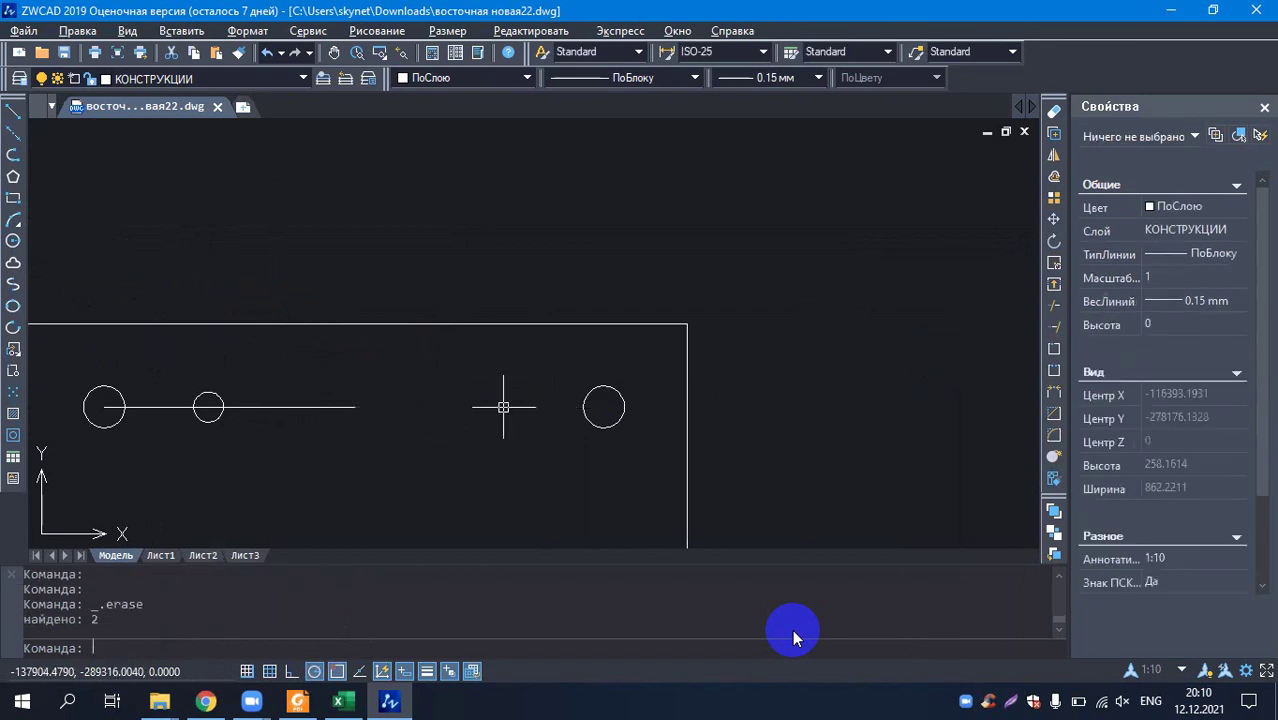
left_click(308, 406)
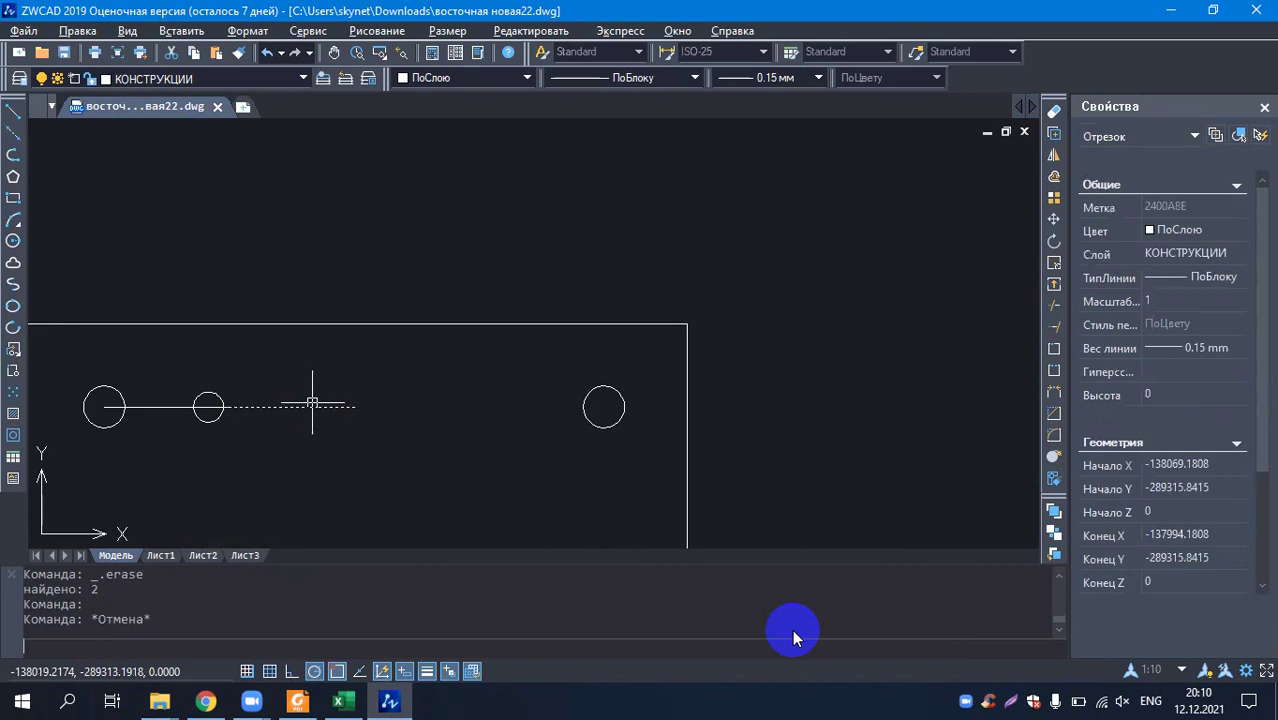
key("Escape")
left_click(188, 370)
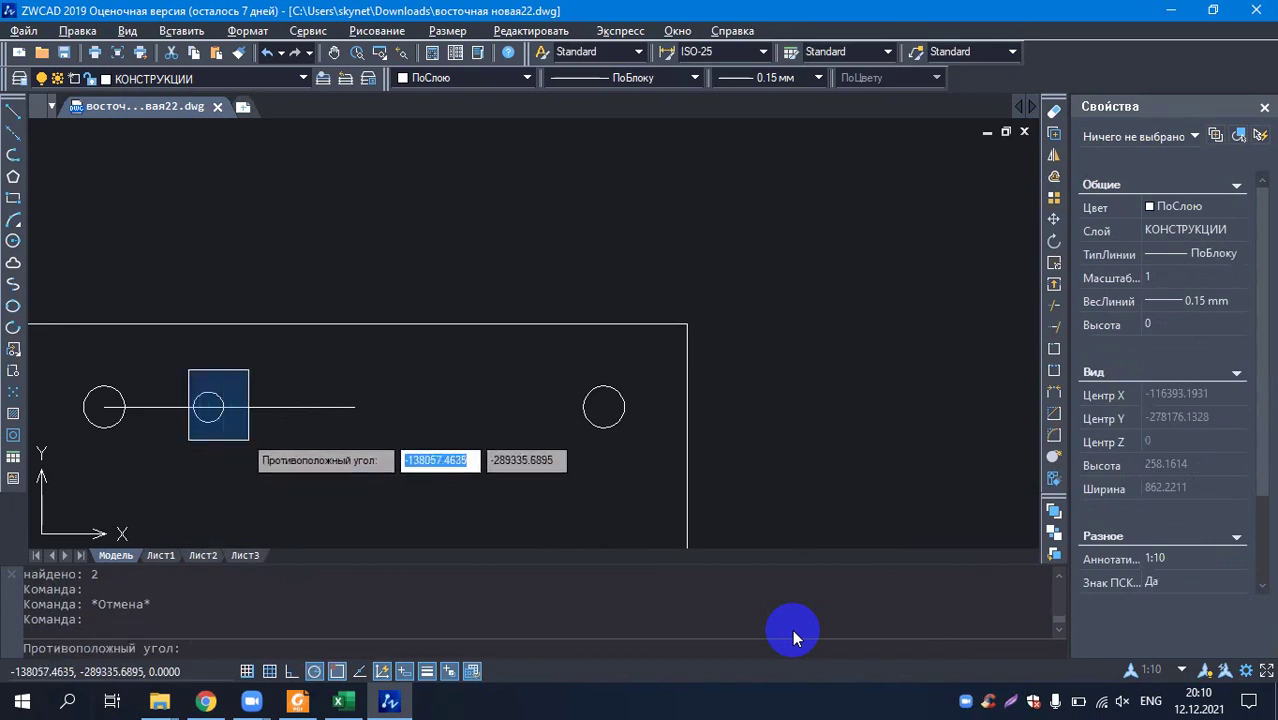
left_click(248, 434)
right_click(240, 434)
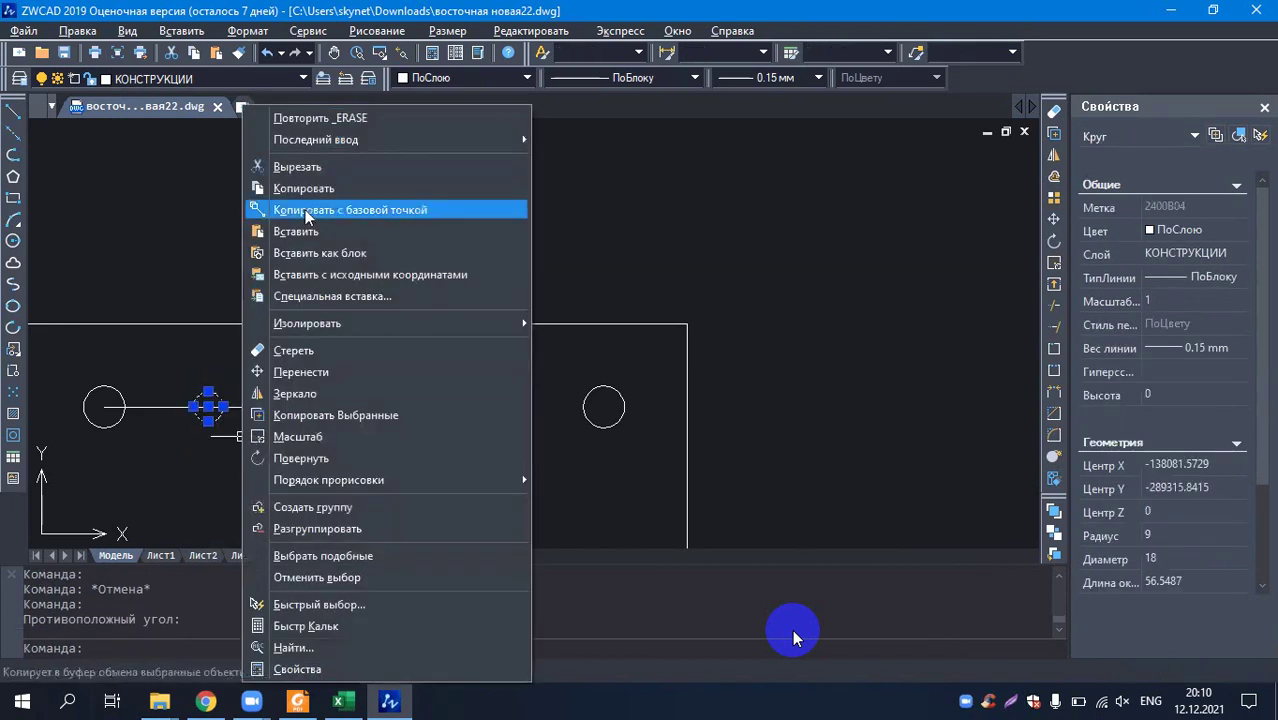
left_click(303, 188)
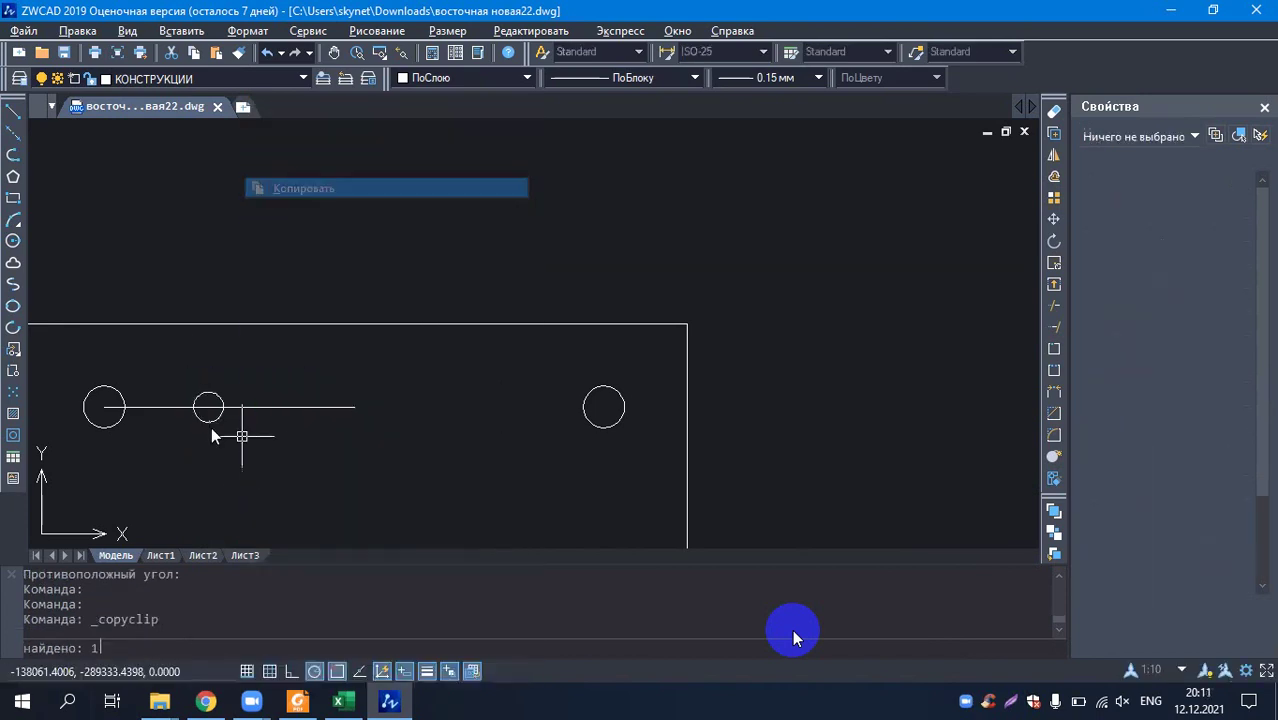
right_click(313, 470)
left_click(387, 234)
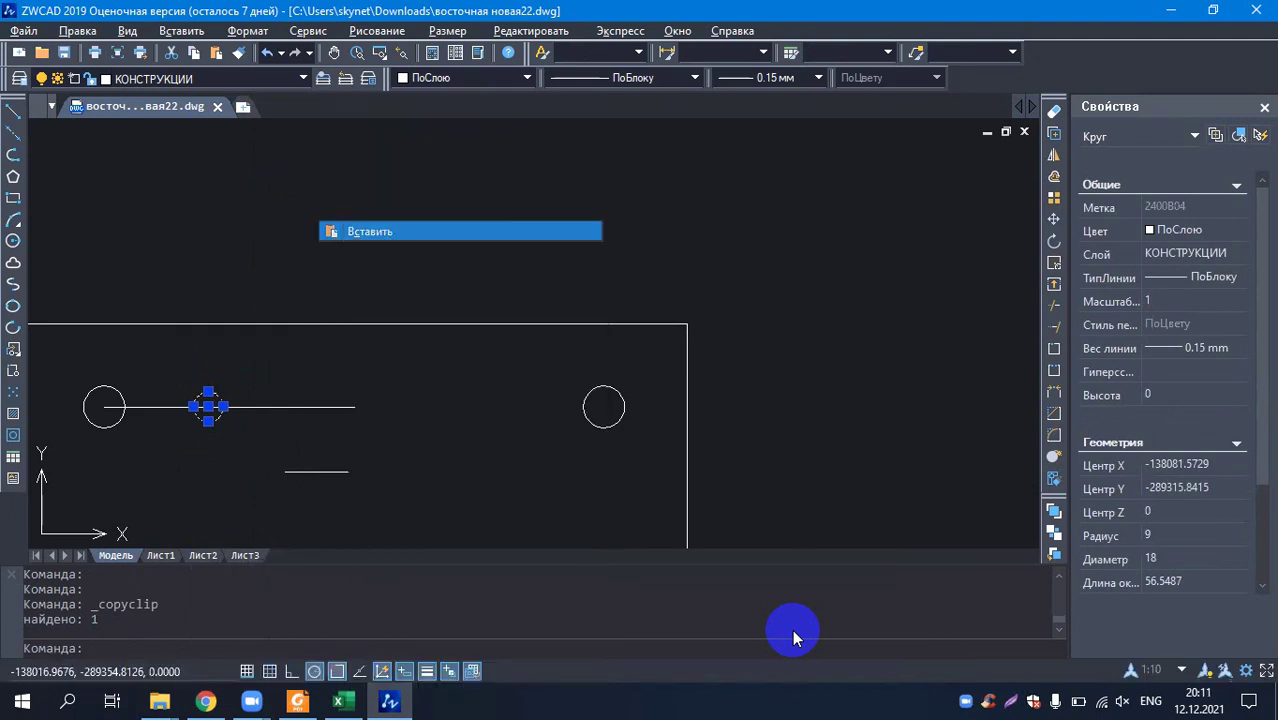
key("Escape")
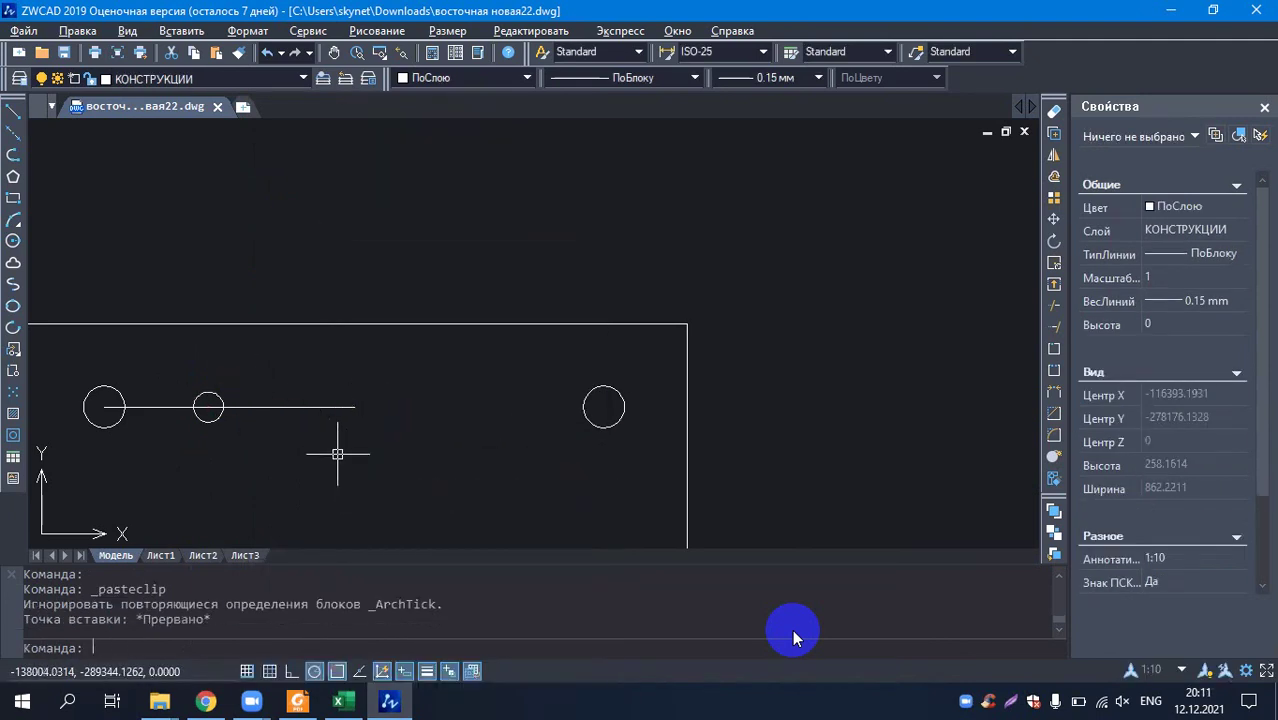
left_click(222, 398)
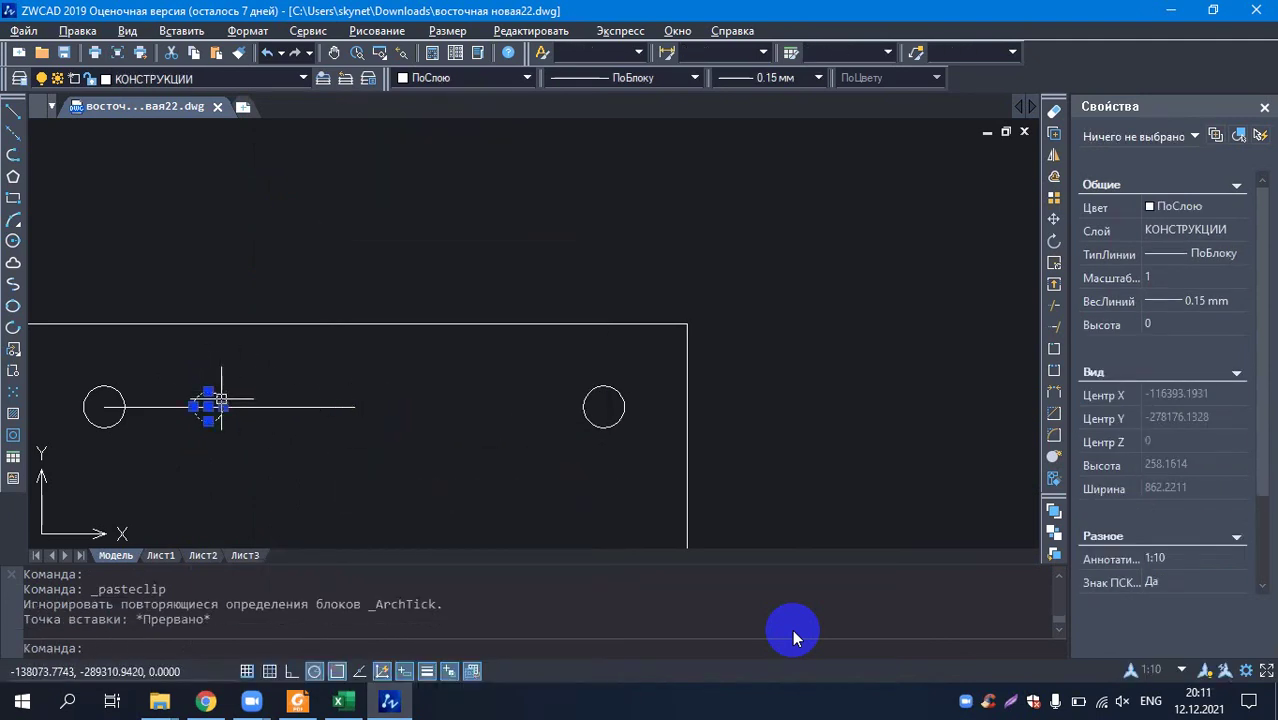
right_click(270, 360)
left_click(371, 393)
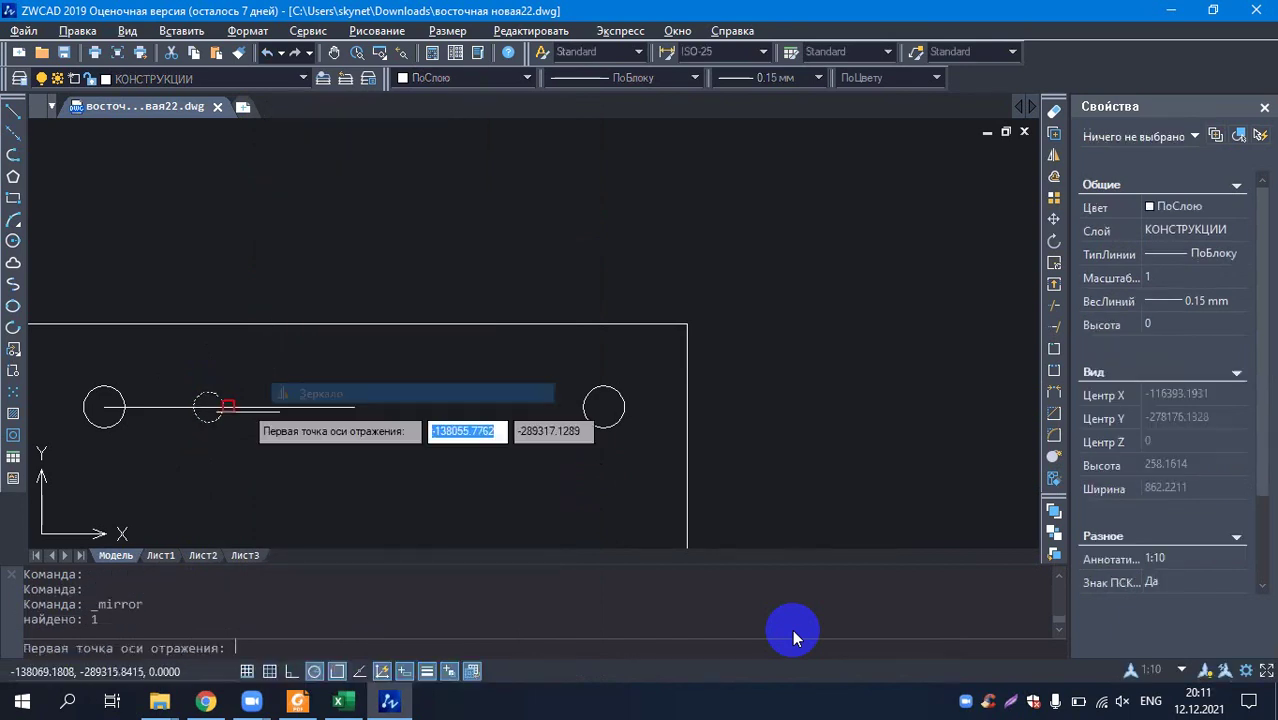
left_click(290, 406)
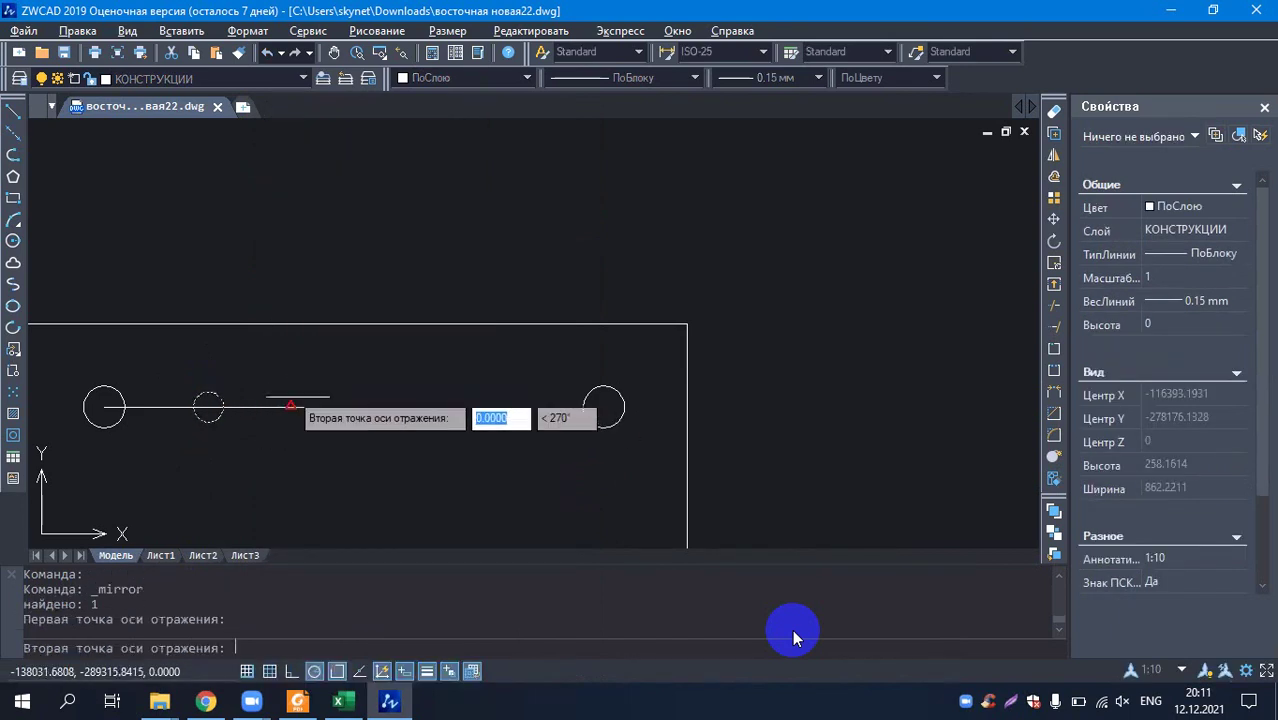
key("Escape")
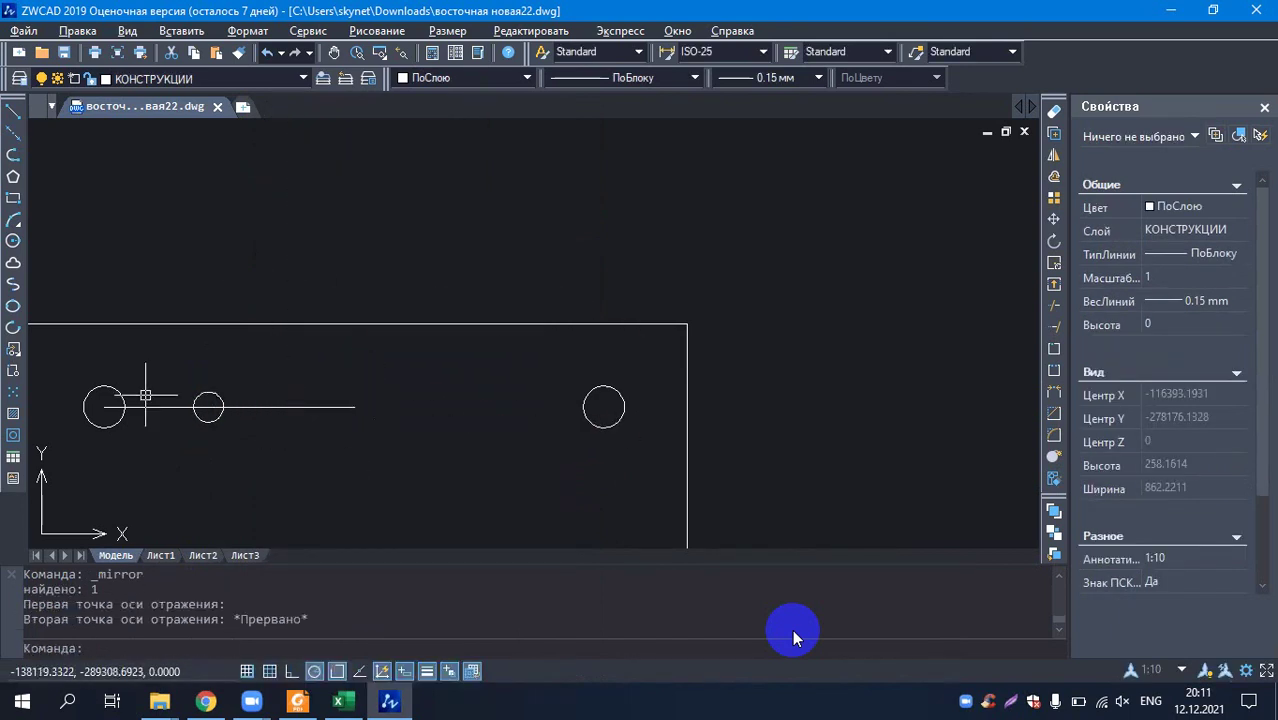
key("Escape")
scroll(793, 636, "up", 2)
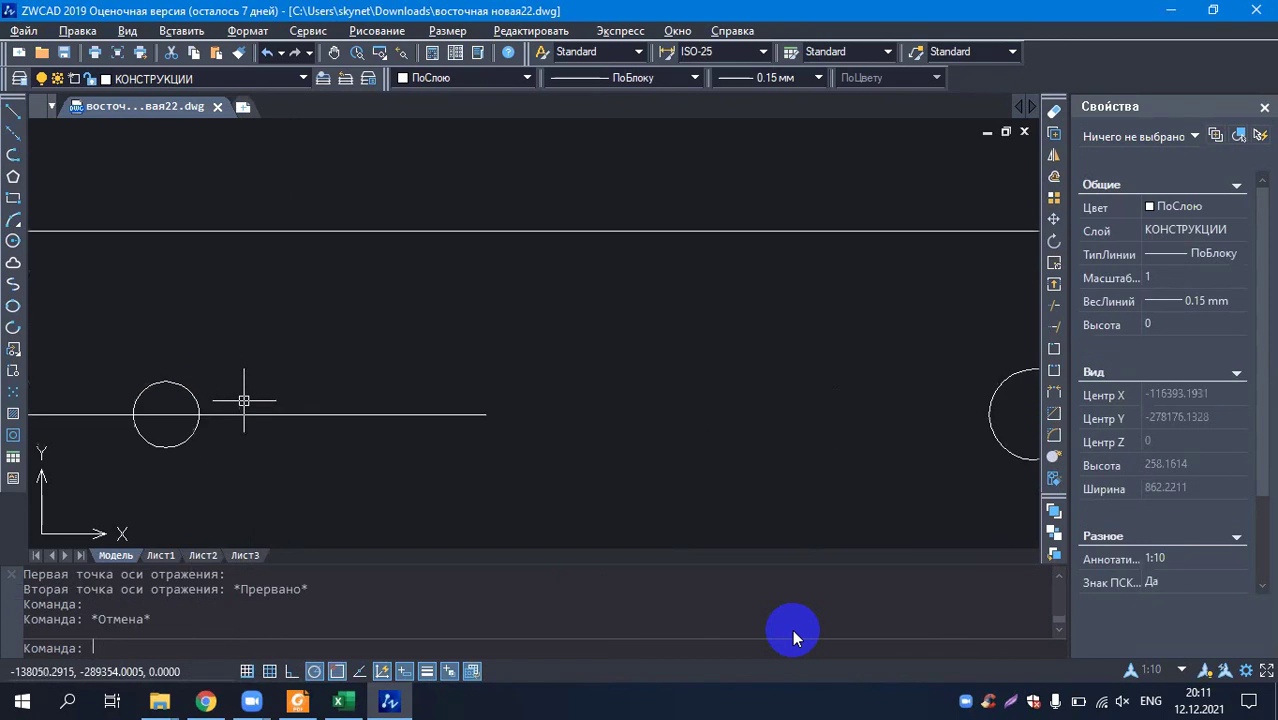
left_click(177, 392)
left_click(166, 381)
key("Escape")
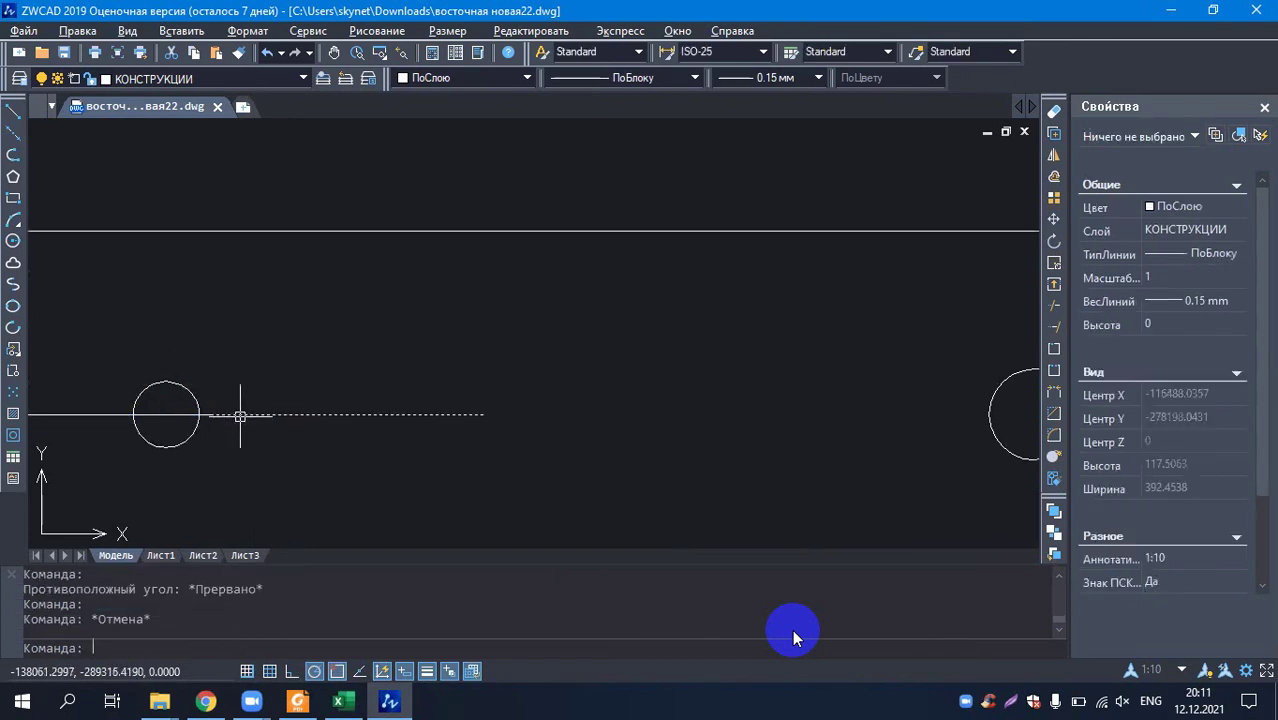
key("Escape")
- Delete the second helper segment, leaving only the one that starts at the left upper circle's centre
scroll(302, 378, "down", 2)
left_click(296, 402)
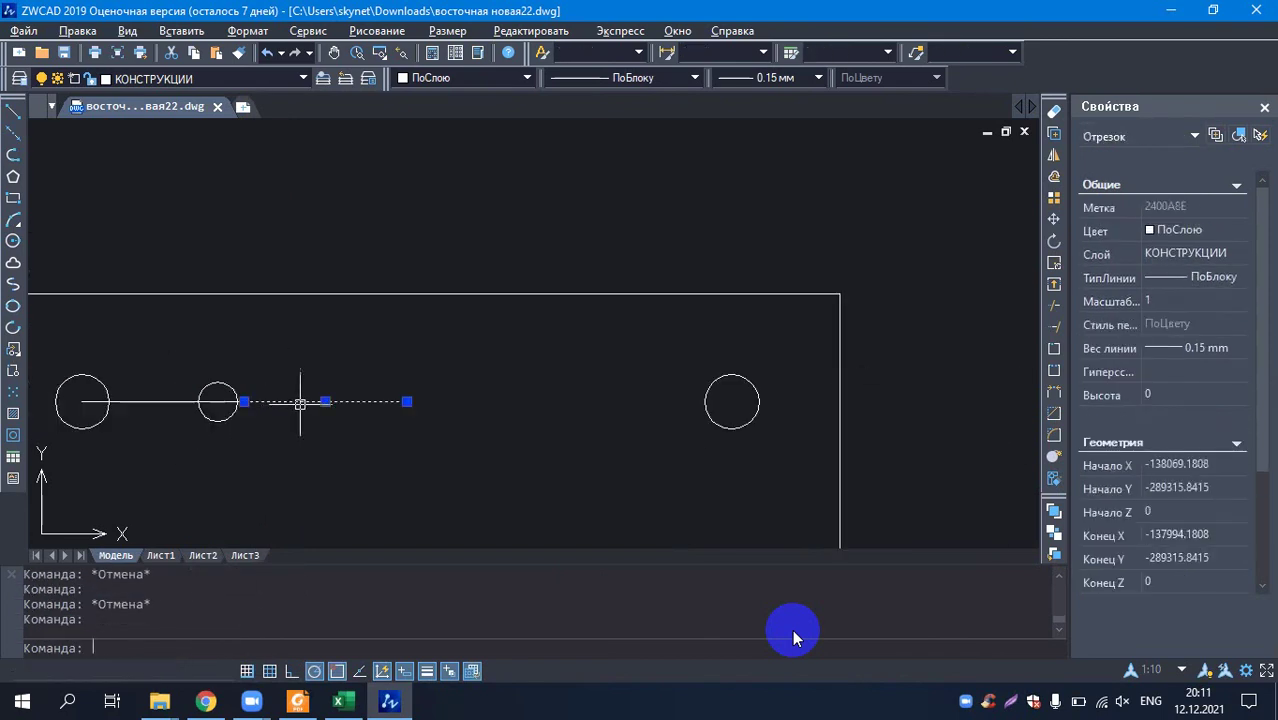
key("Delete")
key("Escape")
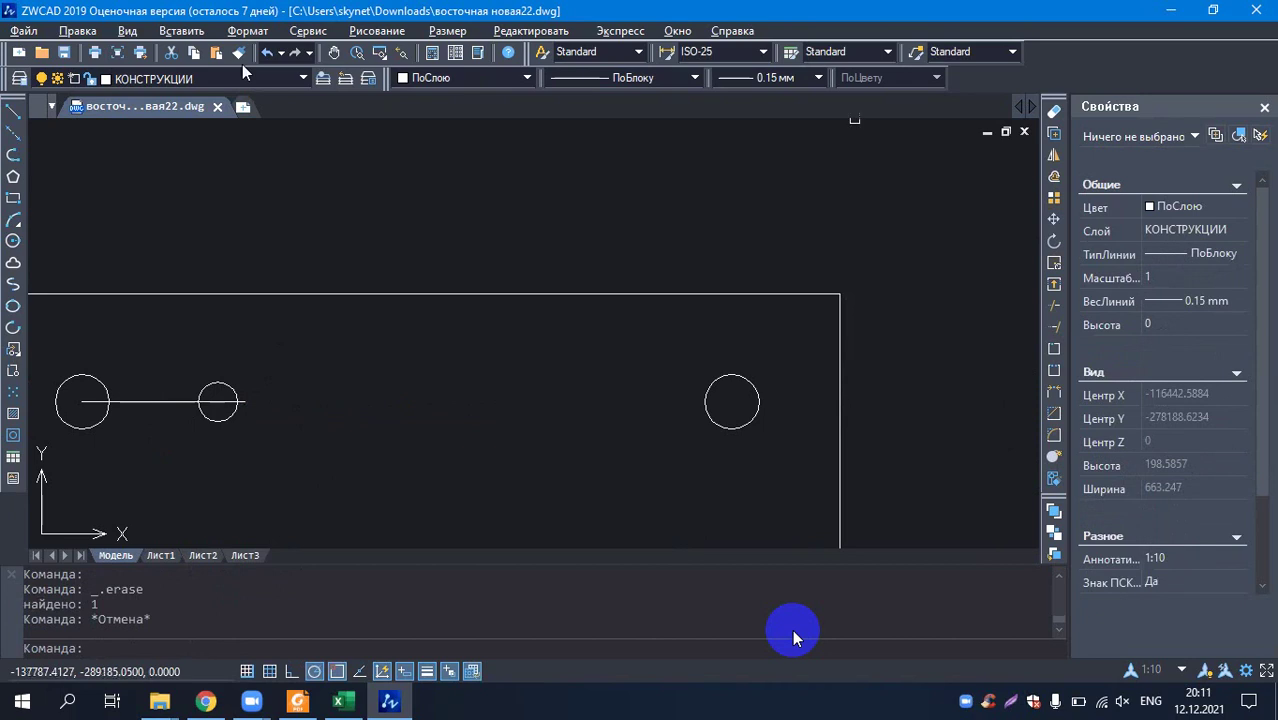
- Move the small circle 9 units to the right along the helper segment
left_click(185, 338)
left_click(246, 434)
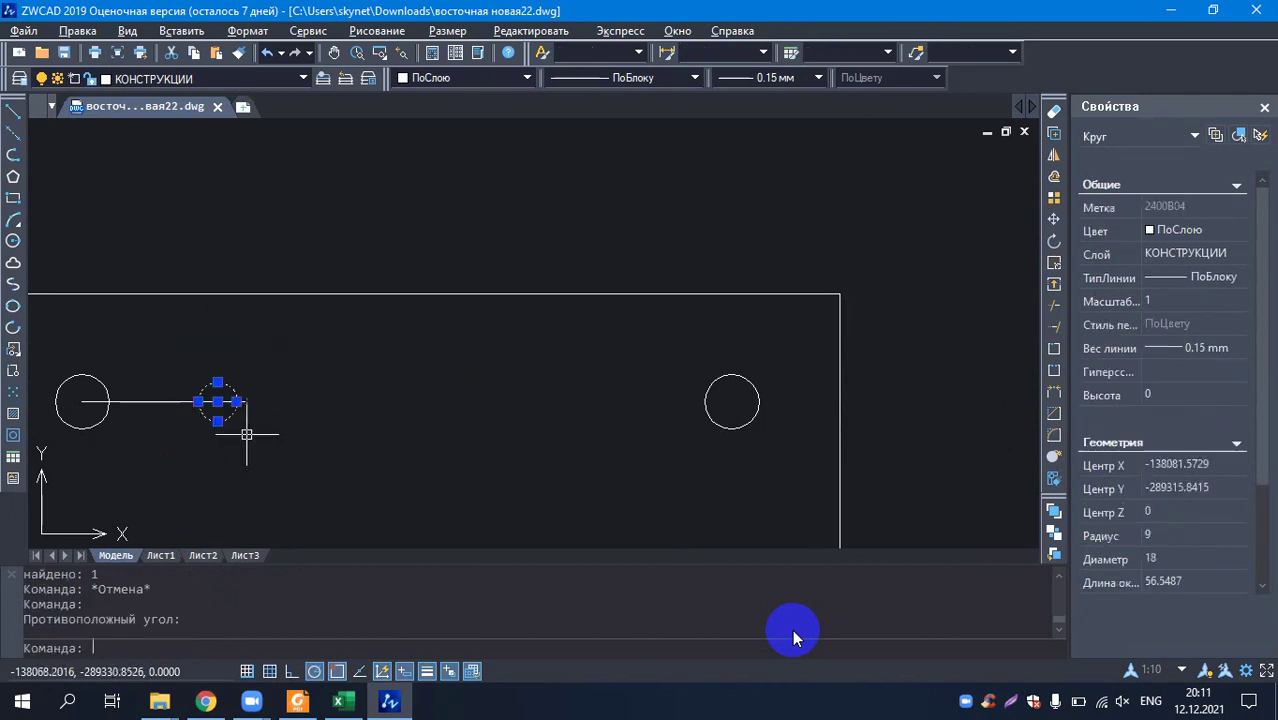
scroll(235, 413, "up", 5)
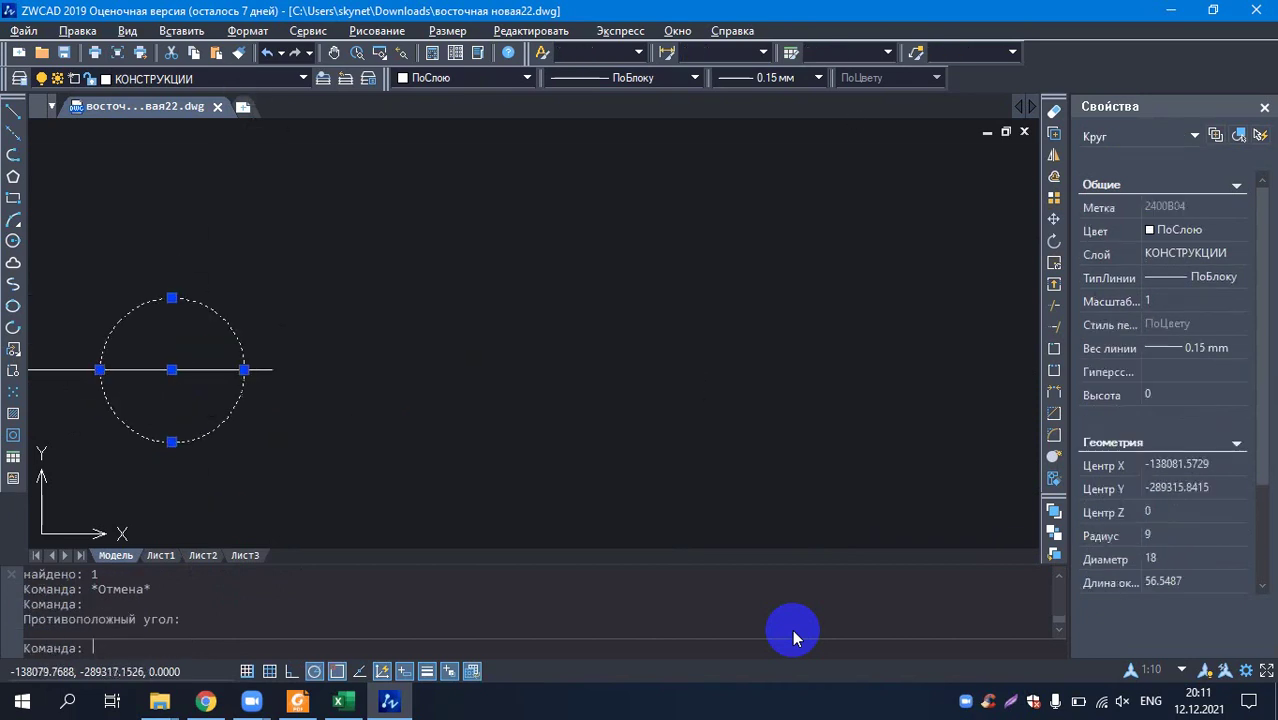
left_click(172, 370)
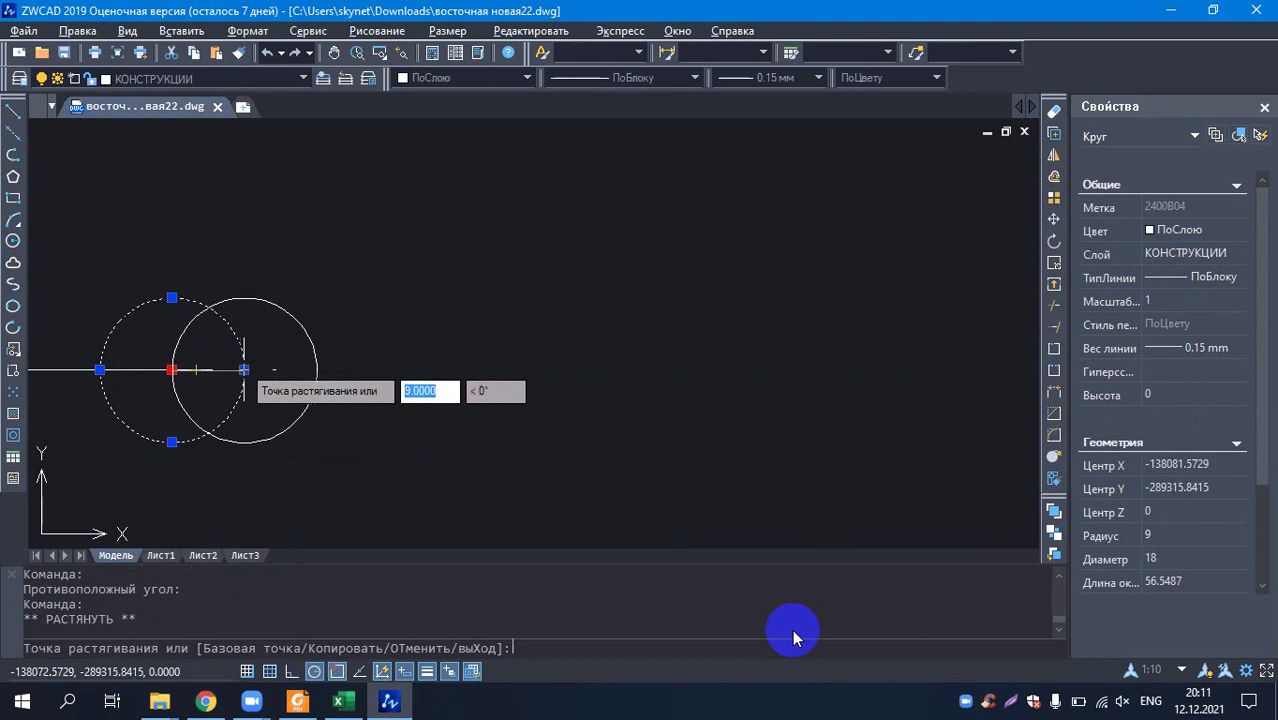
key("Escape")
scroll(219, 381, "down", 4)
key("Escape")
scroll(277, 342, "up", 1)
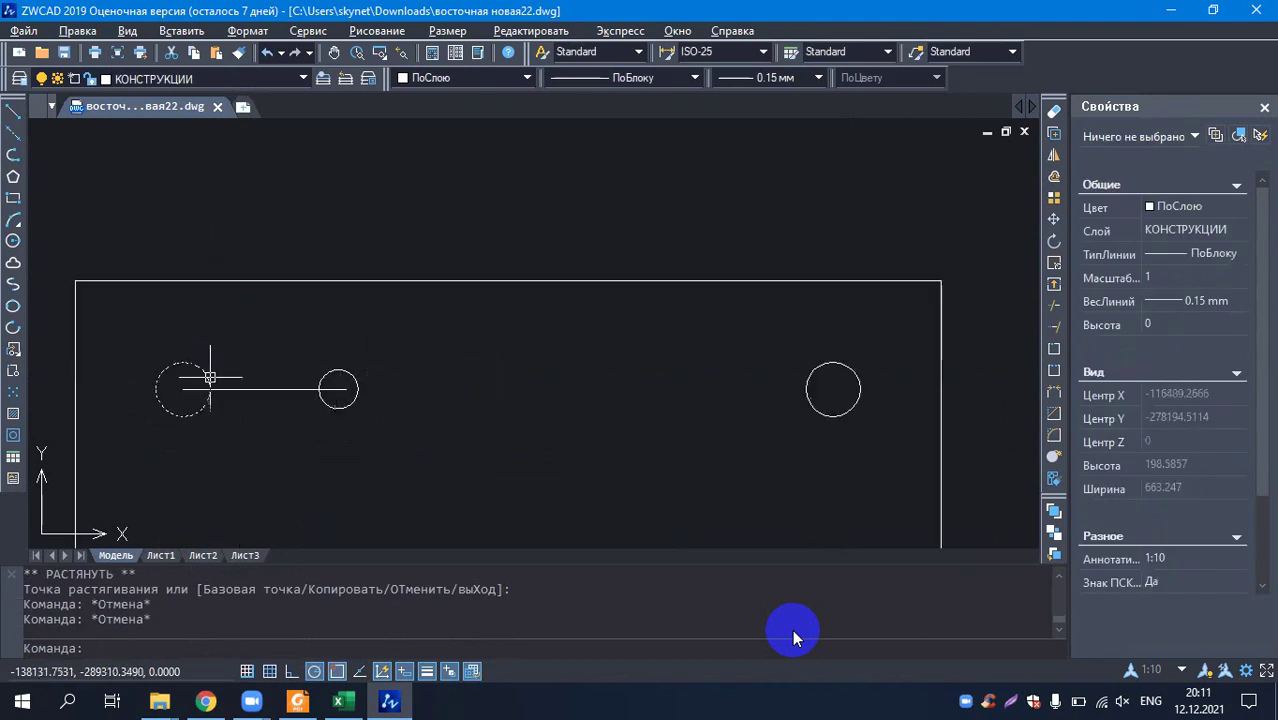
- Delete the small circle near the right end of the remaining helper segment
left_click(212, 389)
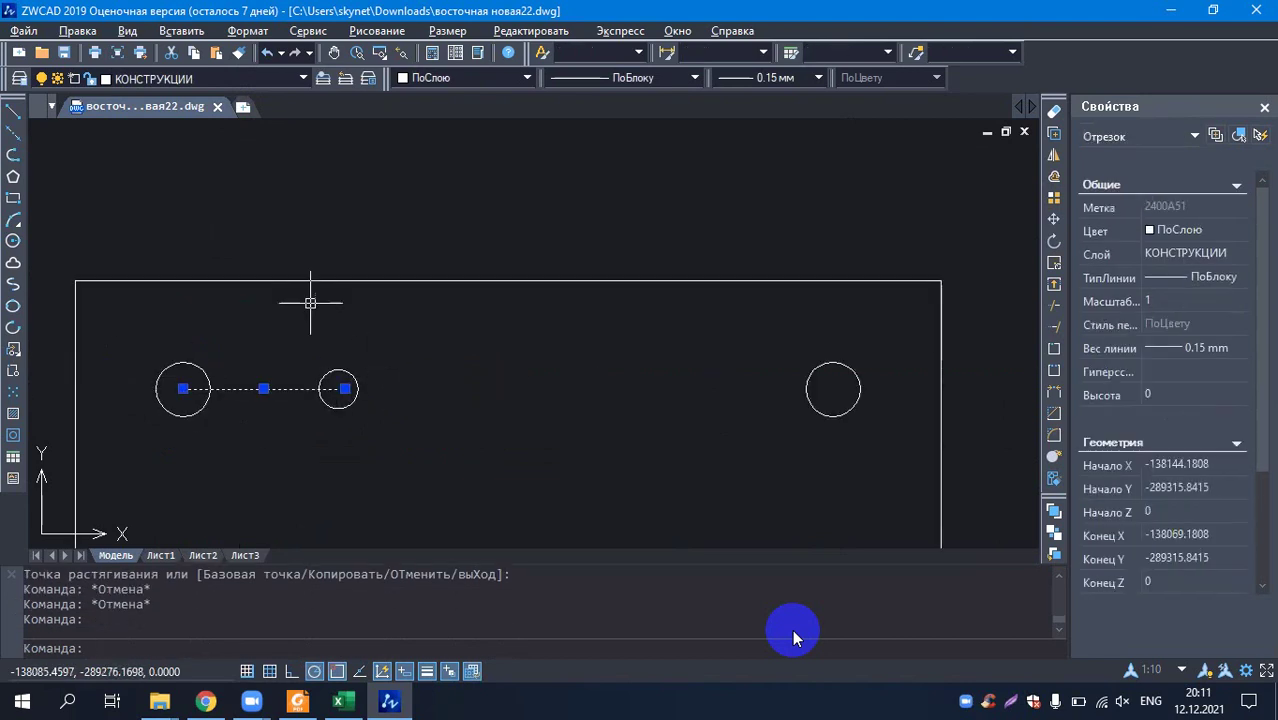
scroll(367, 363, "up", 1)
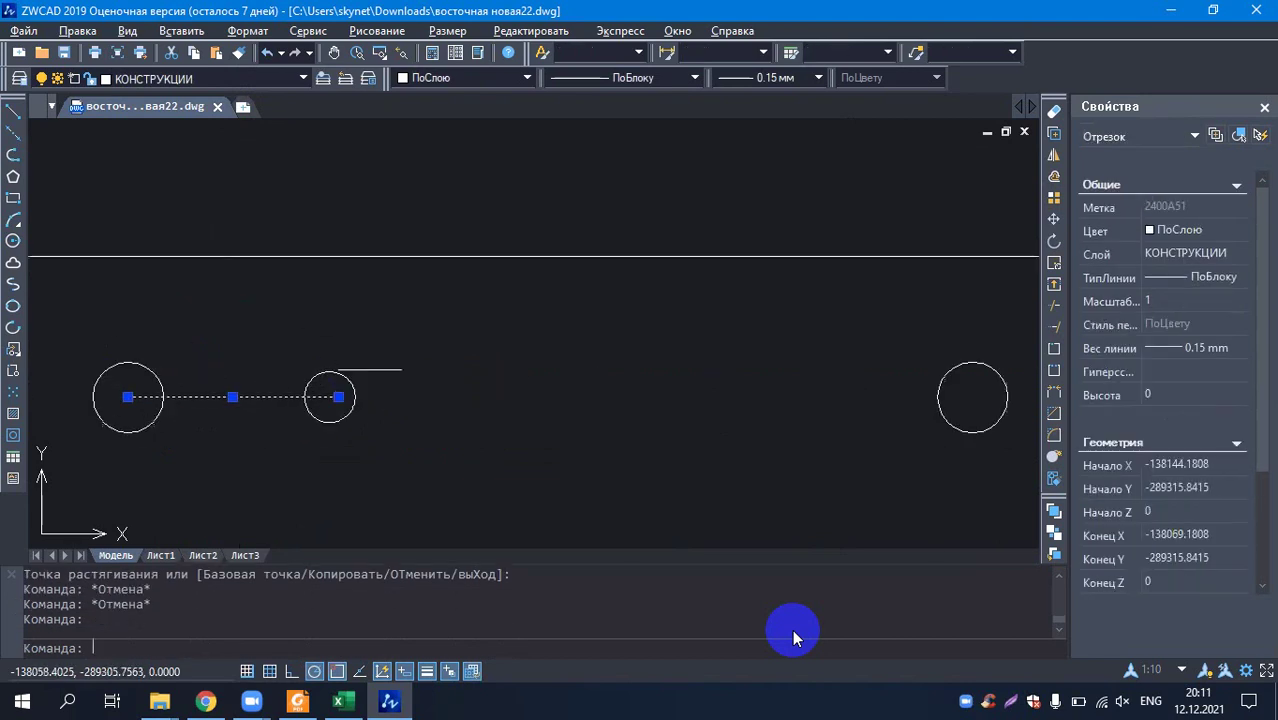
key("Escape")
left_click(338, 377)
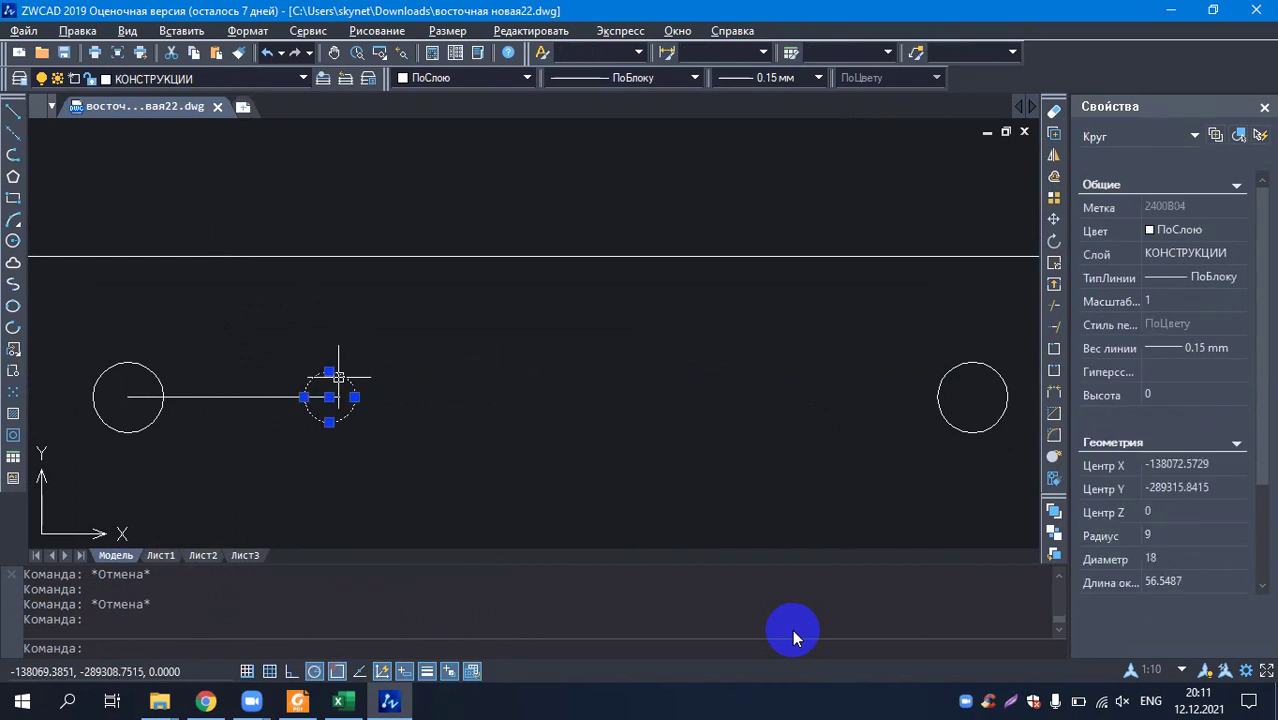
key("Delete")
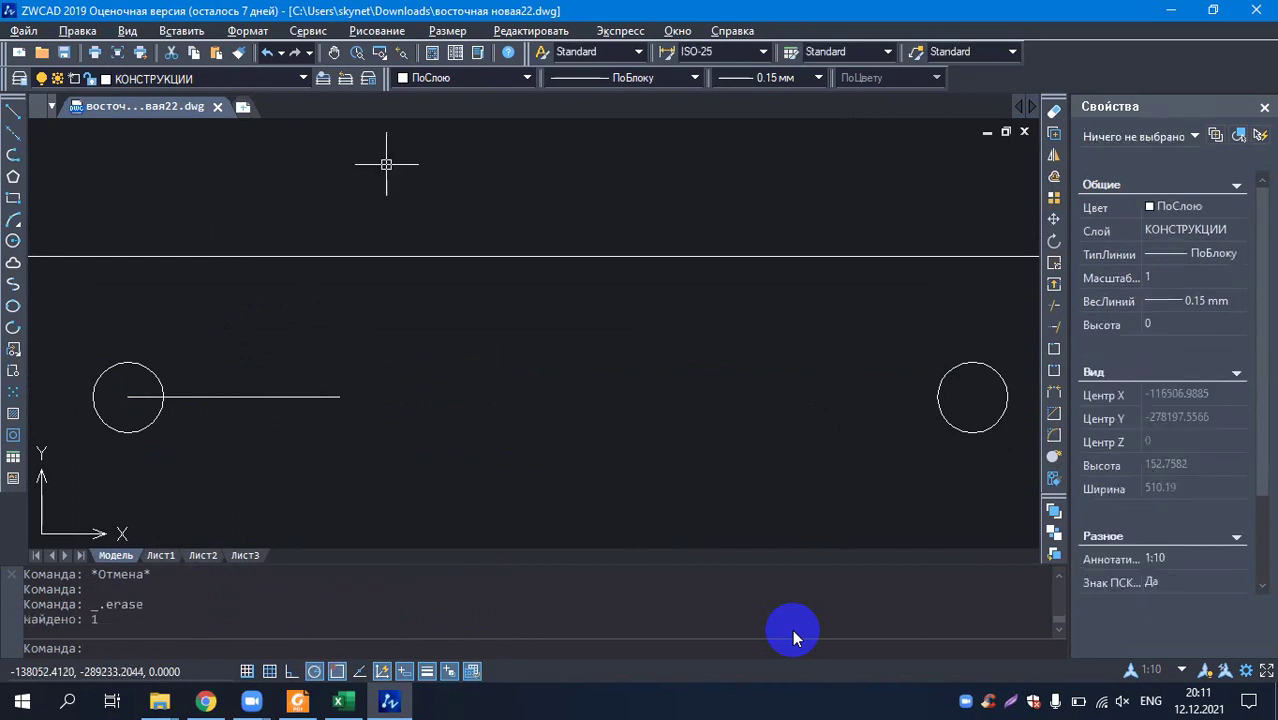
- Draw a circle of radius 9 centred on the right endpoint of the remaining helper segment
left_click(13, 240)
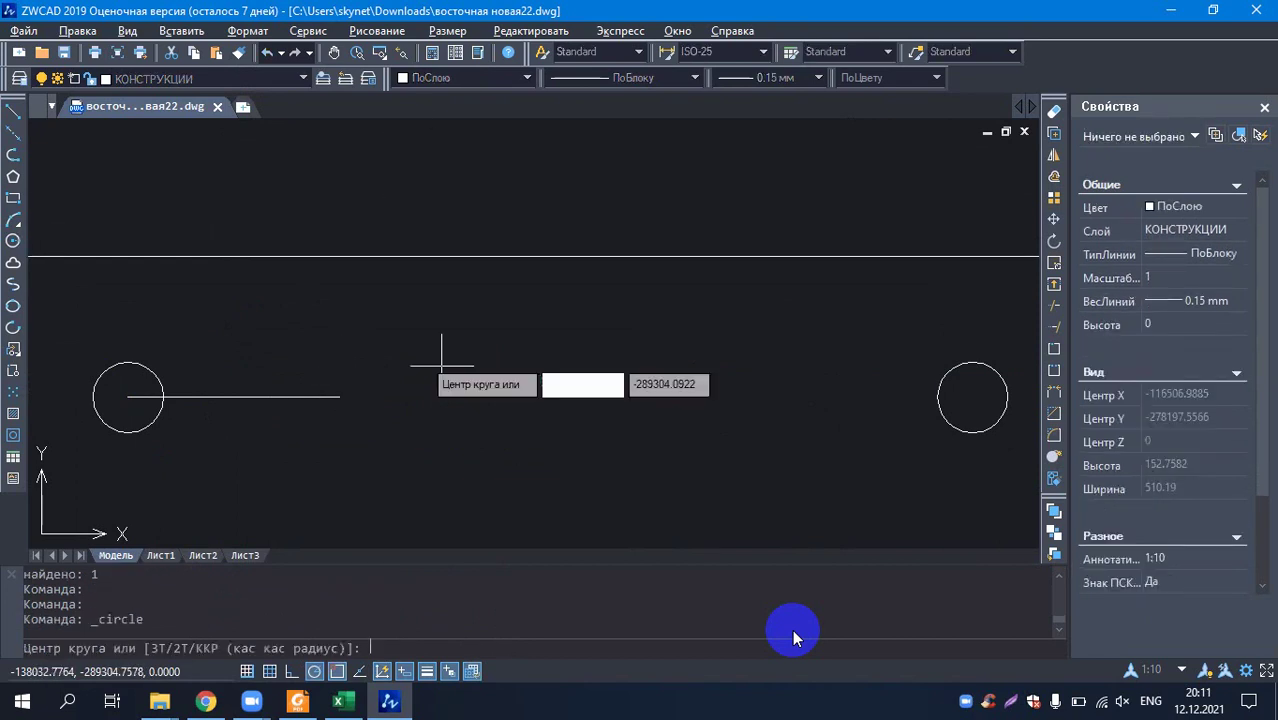
left_click(339, 396)
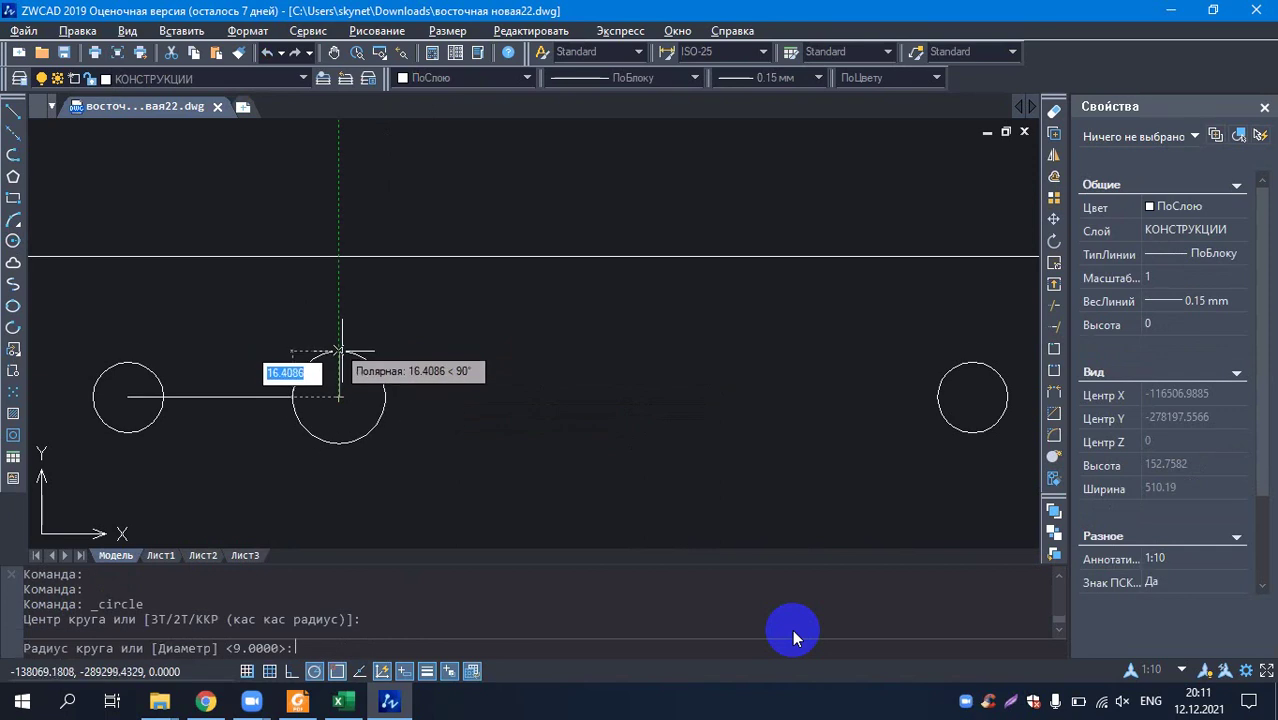
type("9")
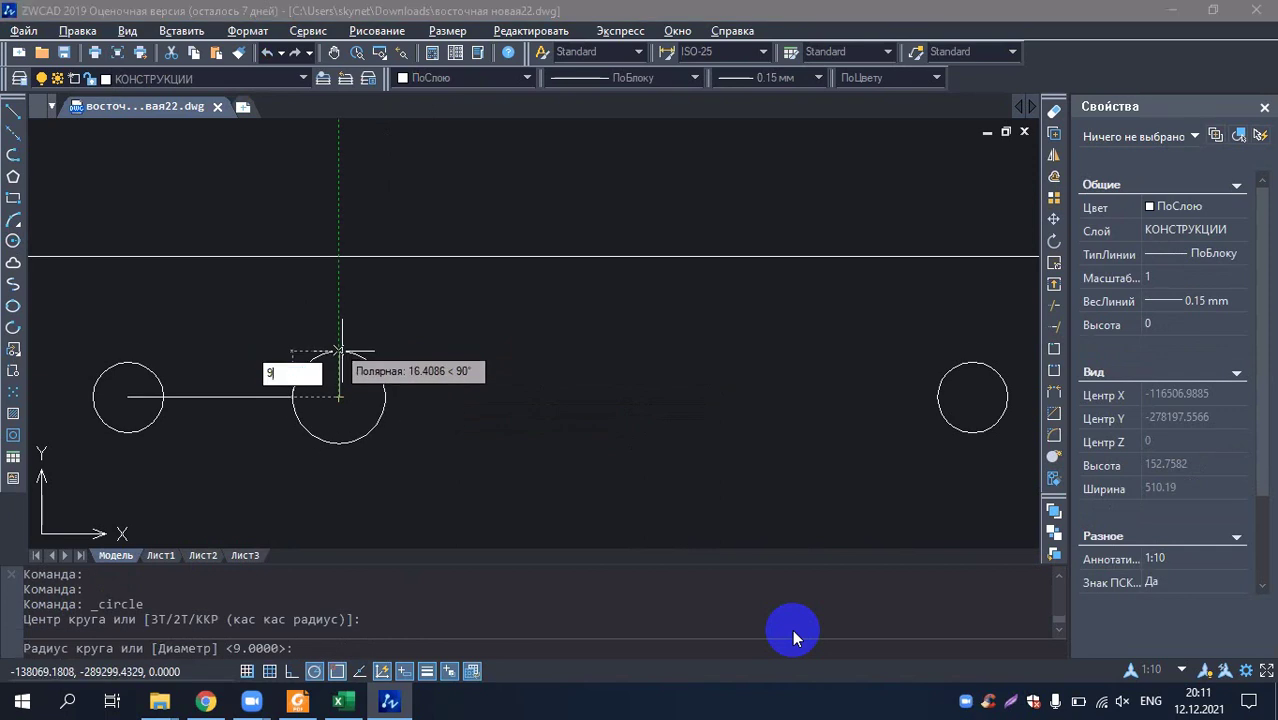
key("Return")
key("Escape")
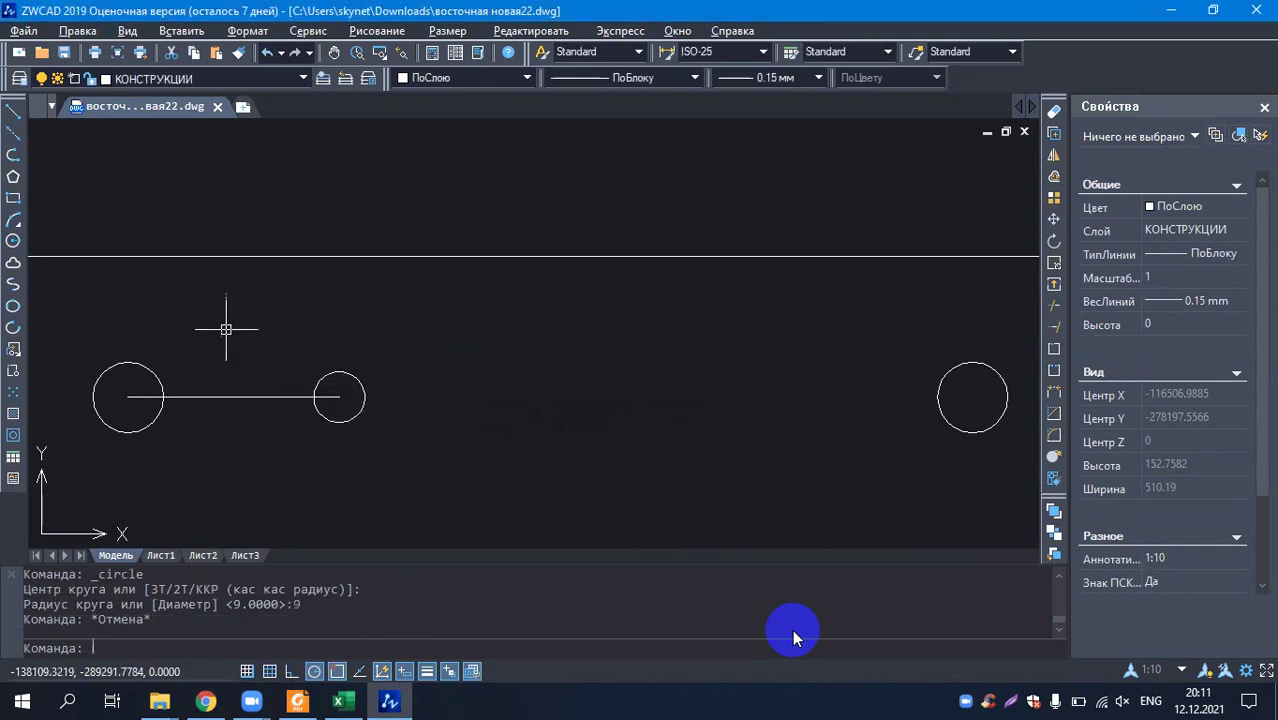
- Copy the helper segment and paste the copy starting at the centre of the radius 9 circle
left_click(142, 396)
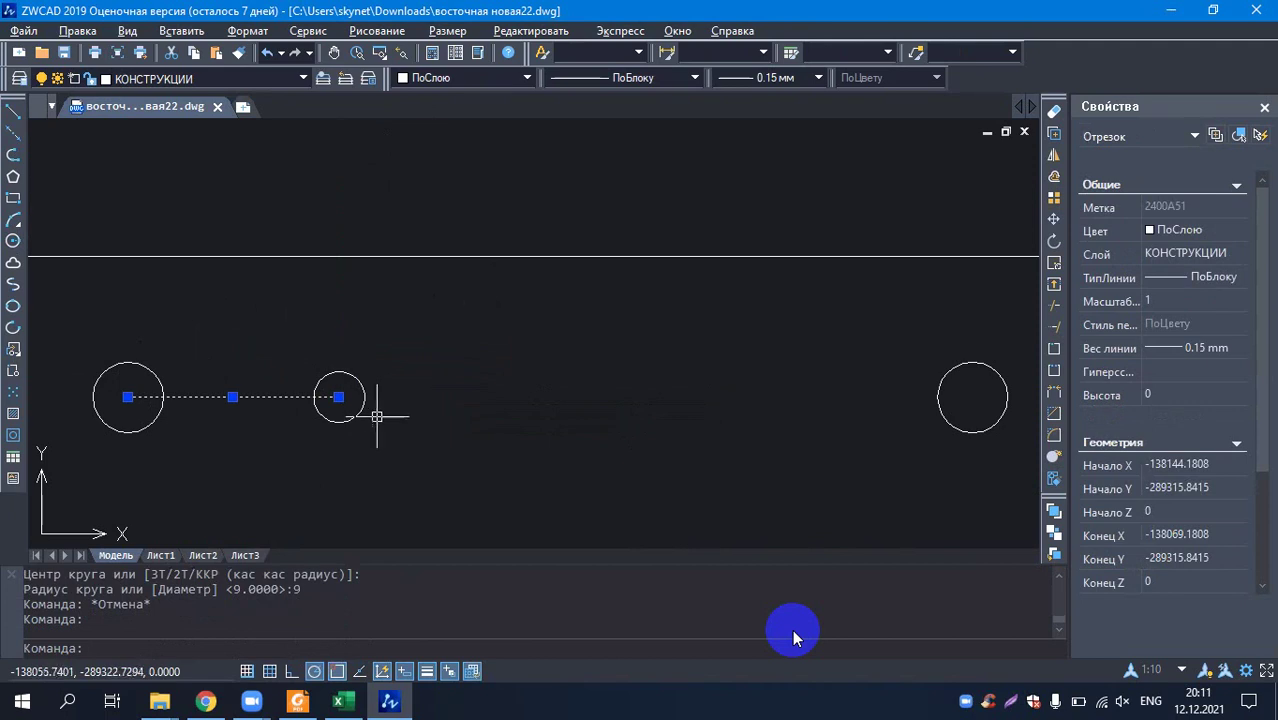
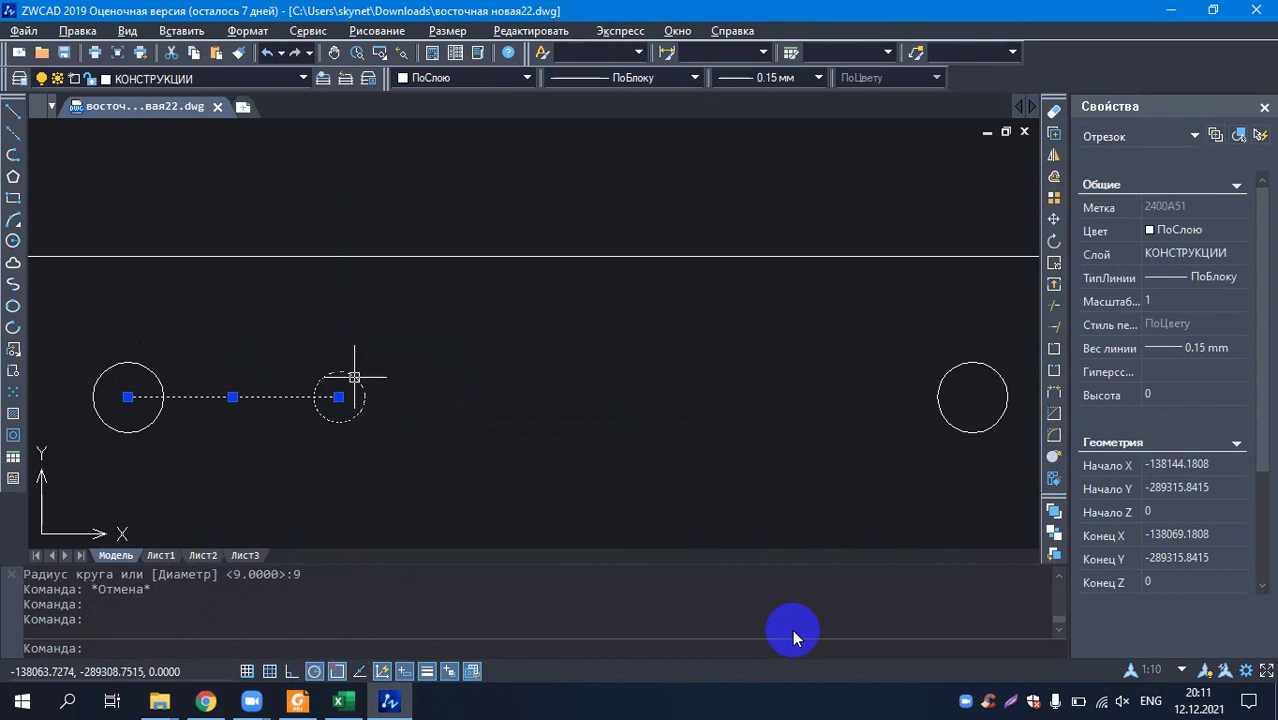
right_click(489, 357)
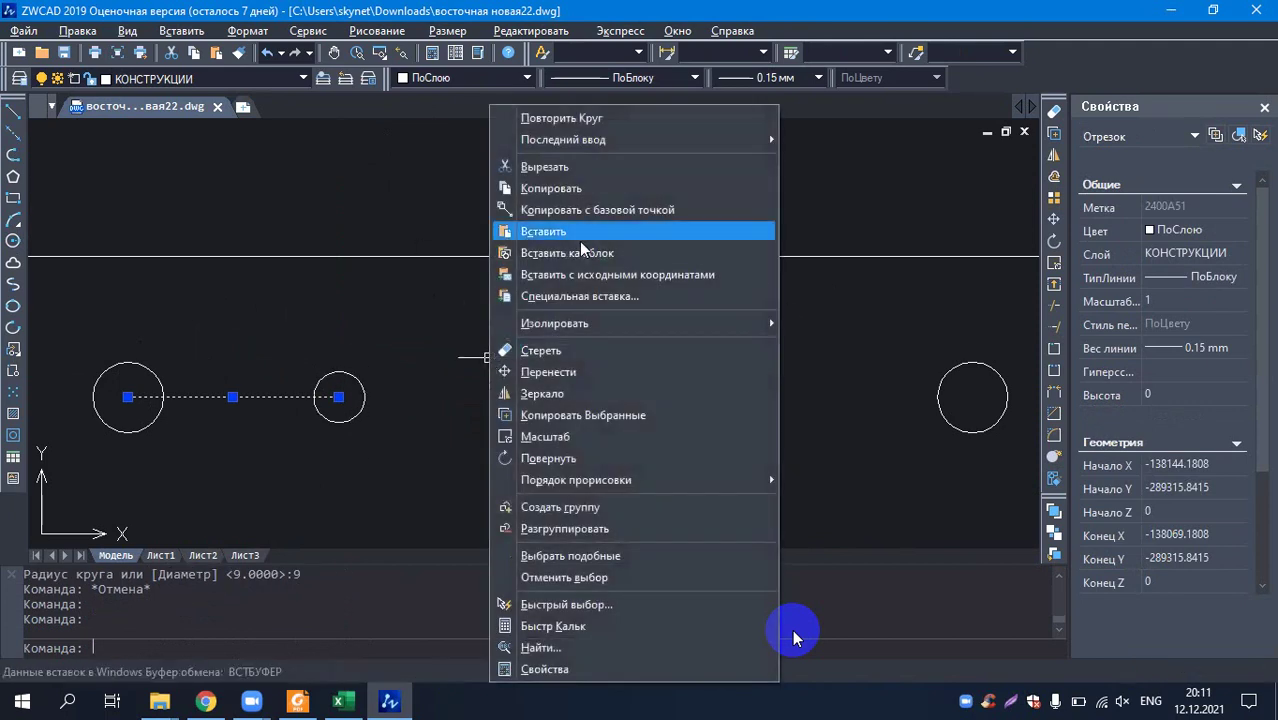
left_click(575, 191)
right_click(419, 413)
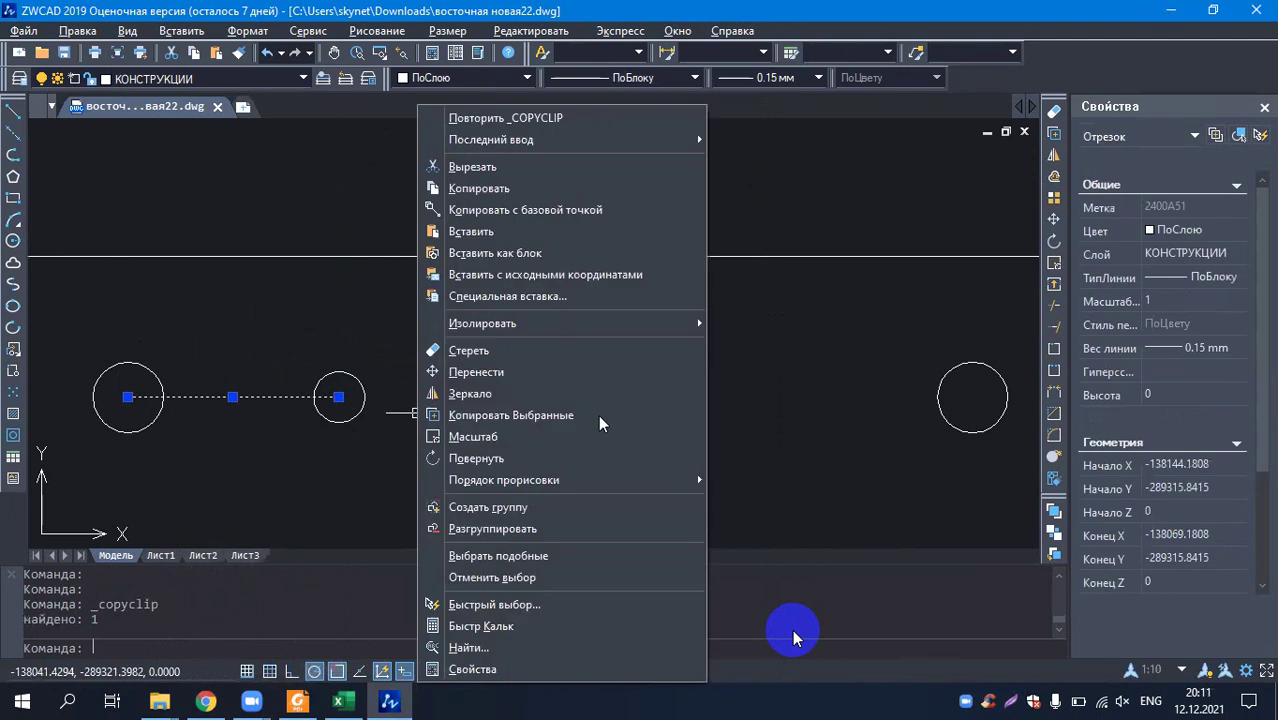
left_click(517, 231)
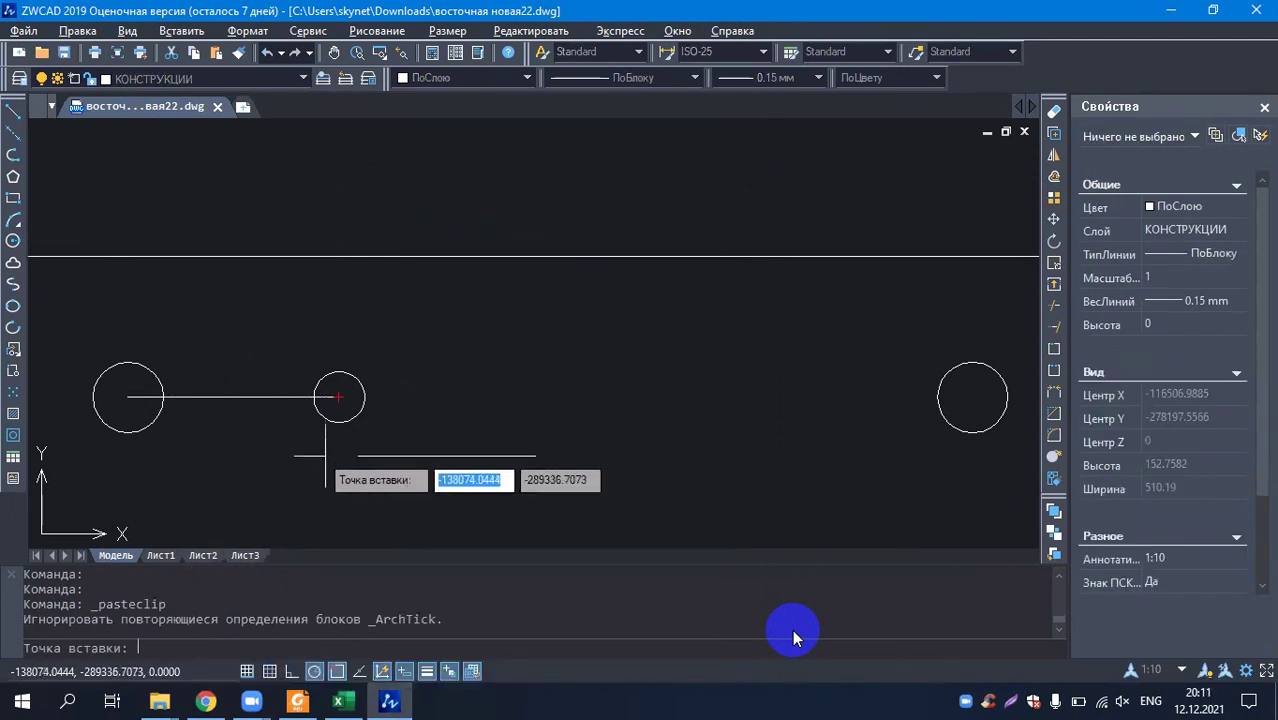
key("Escape")
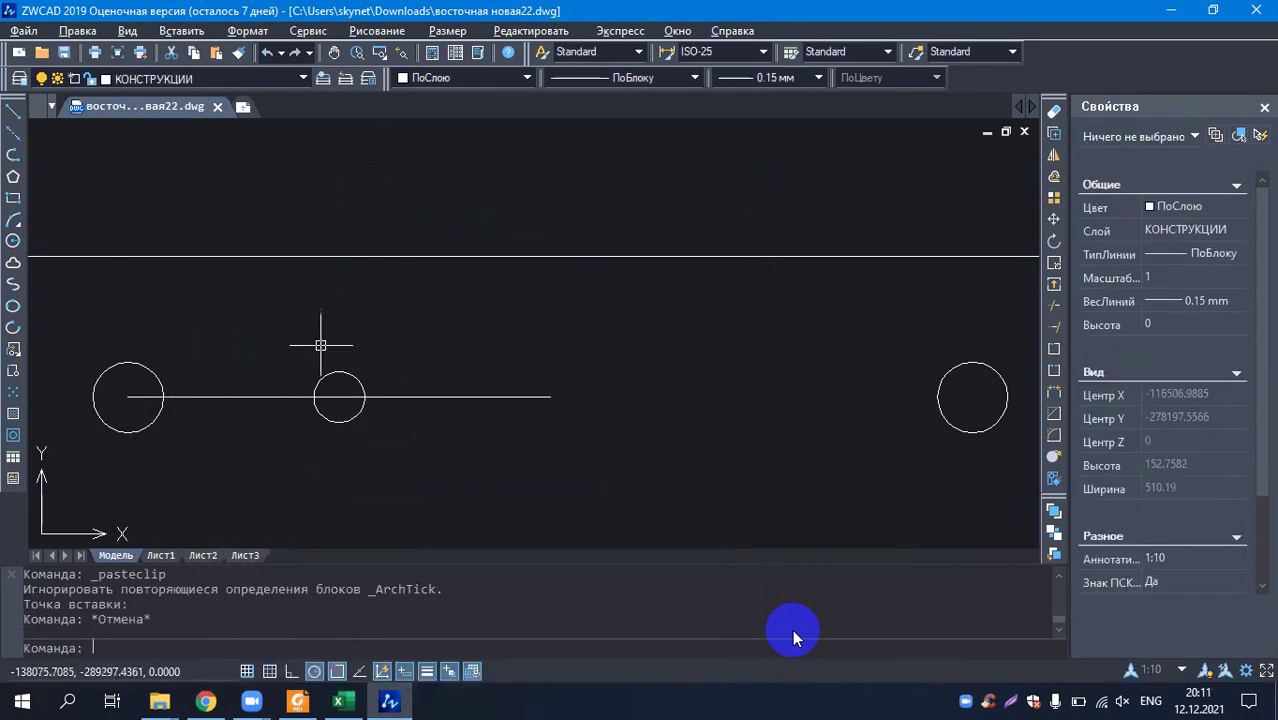
- Delete the pasted helper segment that extends right from the centre of the radius 9 circle
left_click(305, 358)
key("Escape")
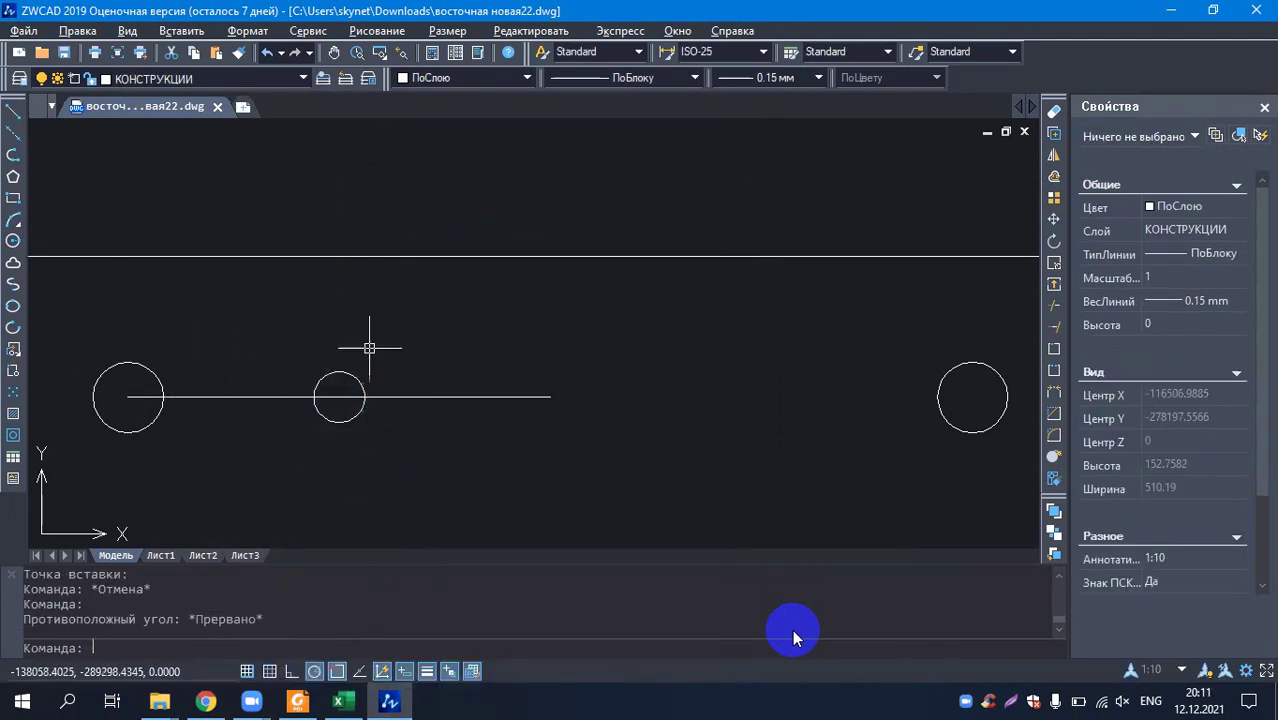
left_click(465, 397)
key("Delete")
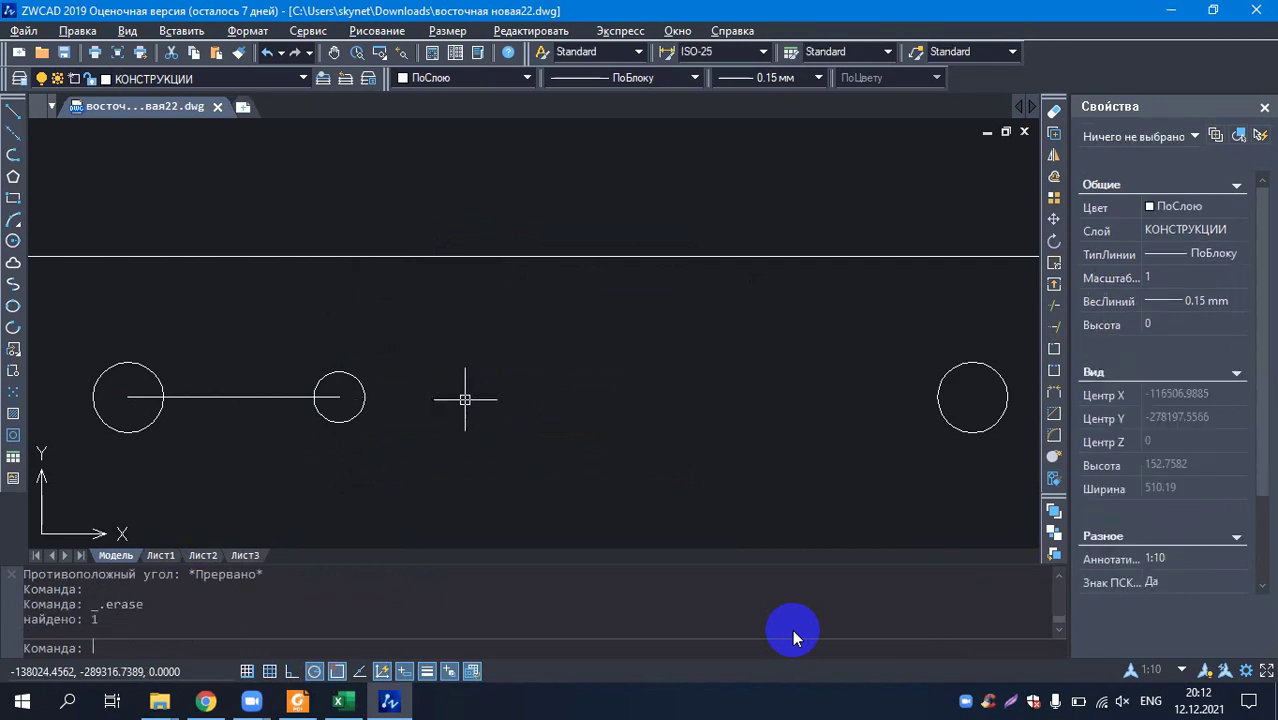
- Copy the remaining helper segment with the radius 9 circle and paste the pair starting at that circle
left_click(211, 397)
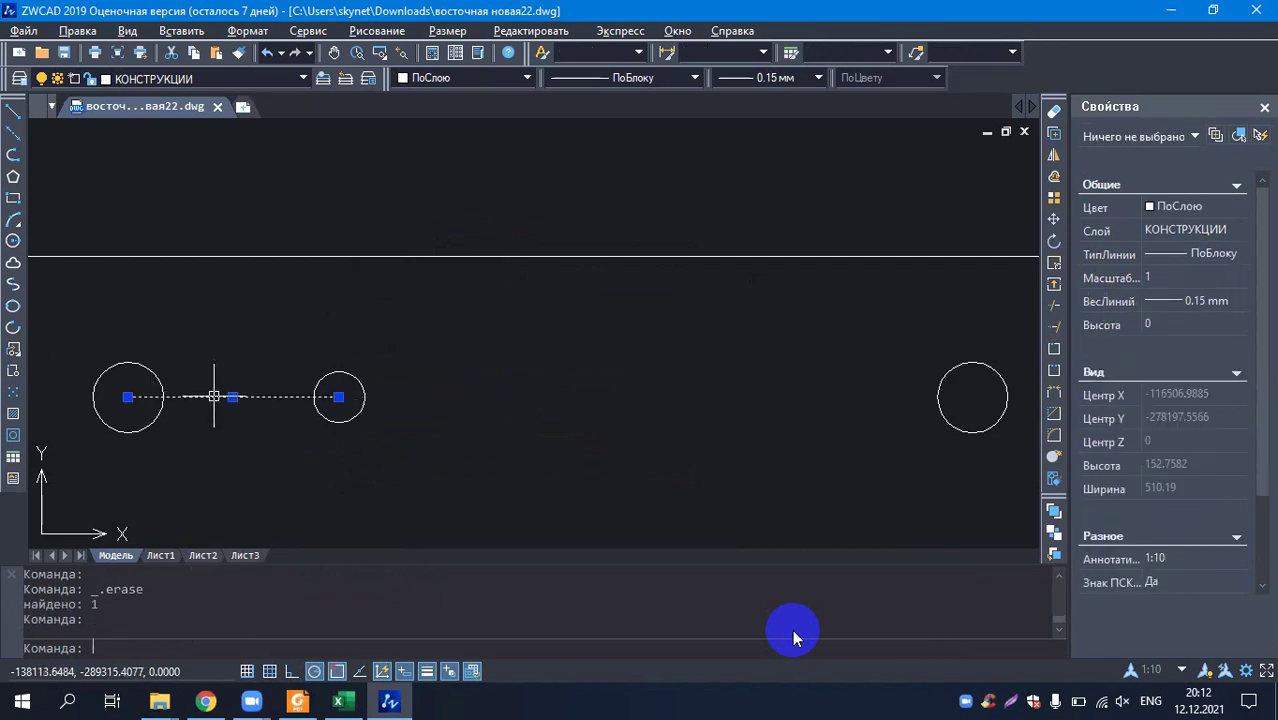
left_click(295, 340)
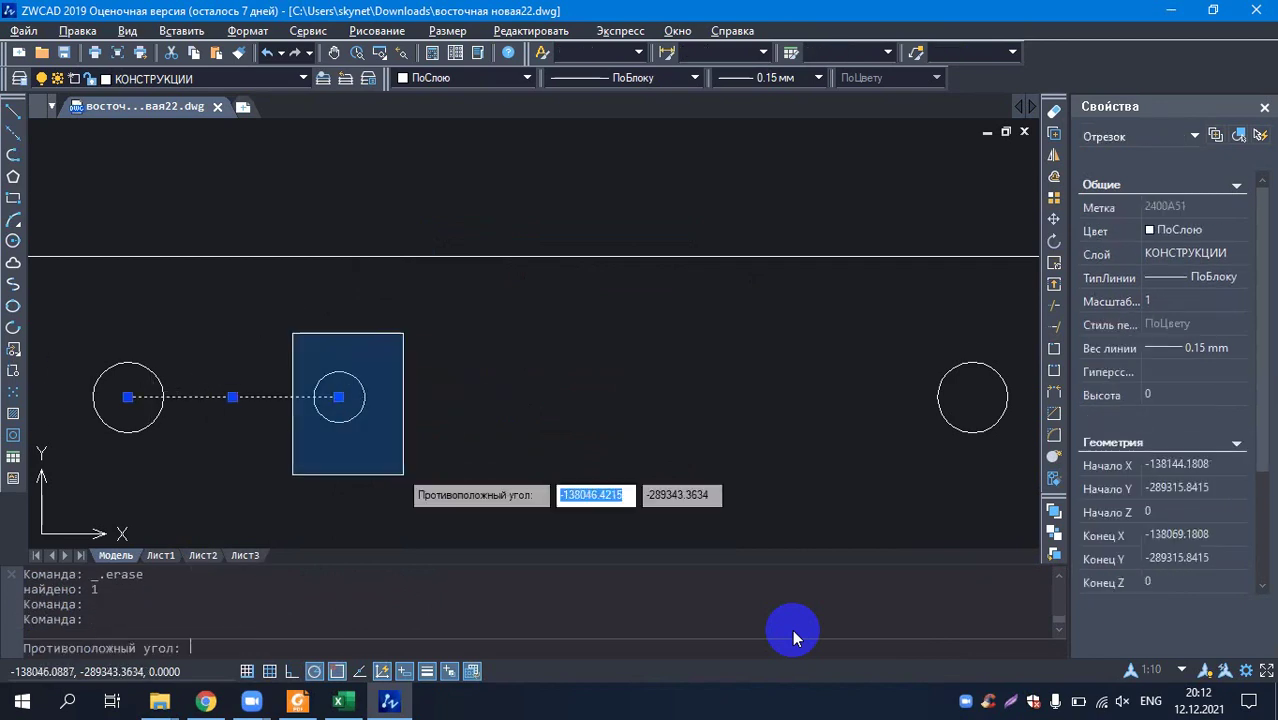
left_click(413, 464)
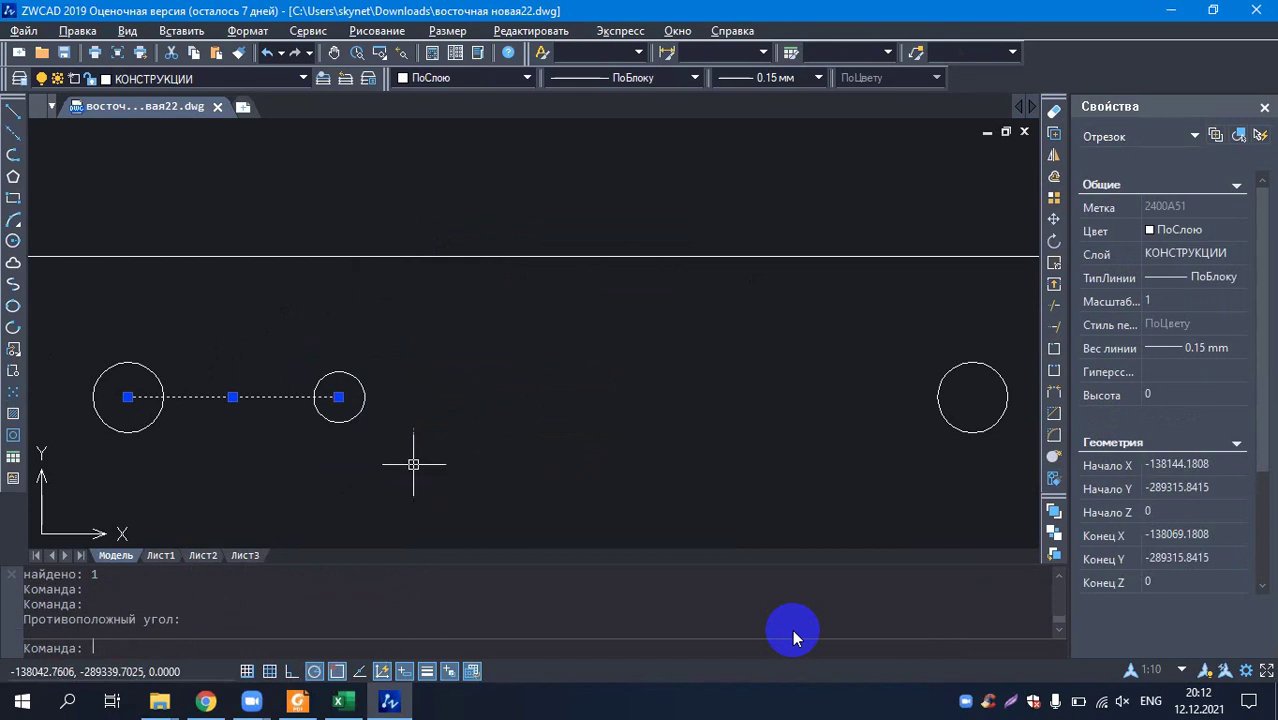
left_click(351, 375)
right_click(427, 479)
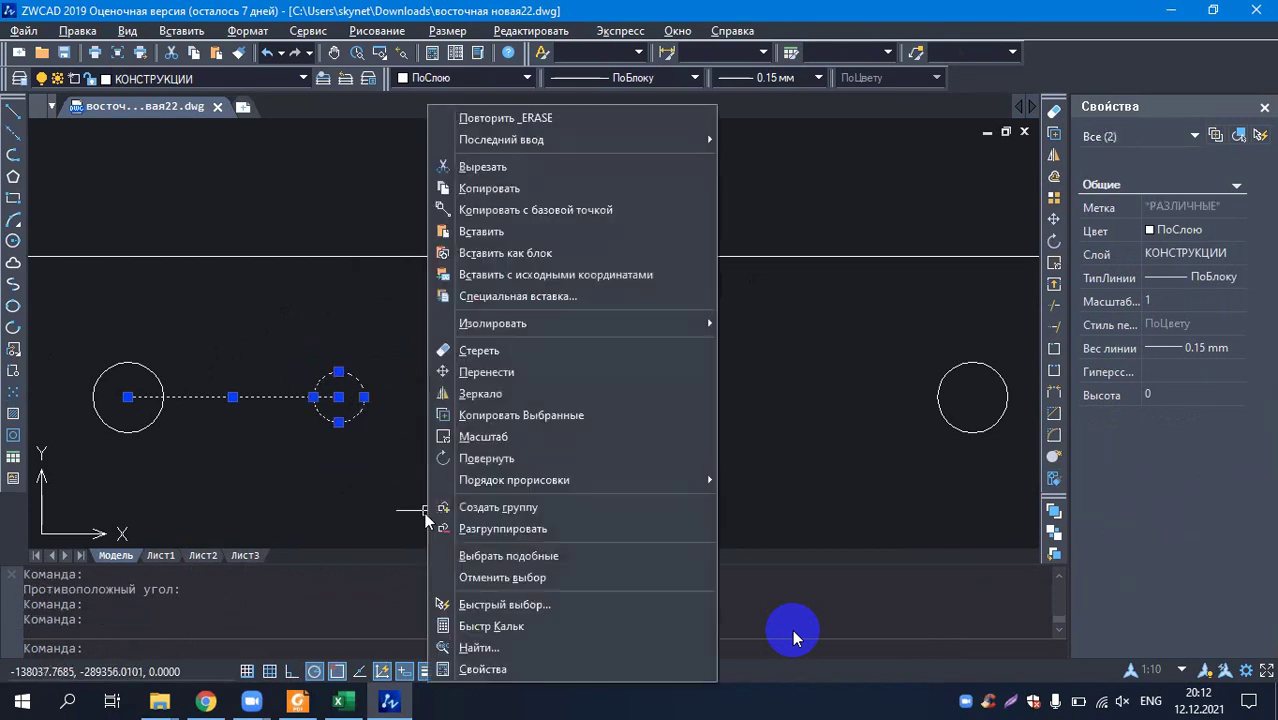
left_click(483, 189)
right_click(427, 479)
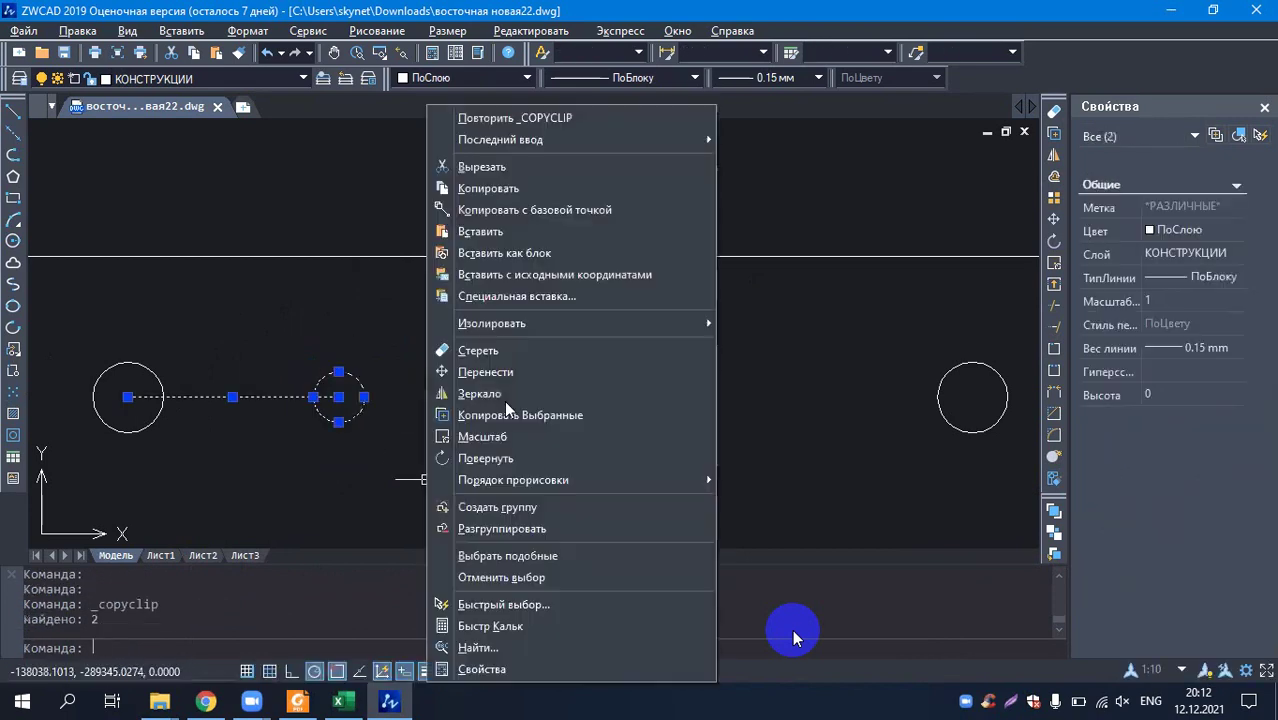
left_click(472, 232)
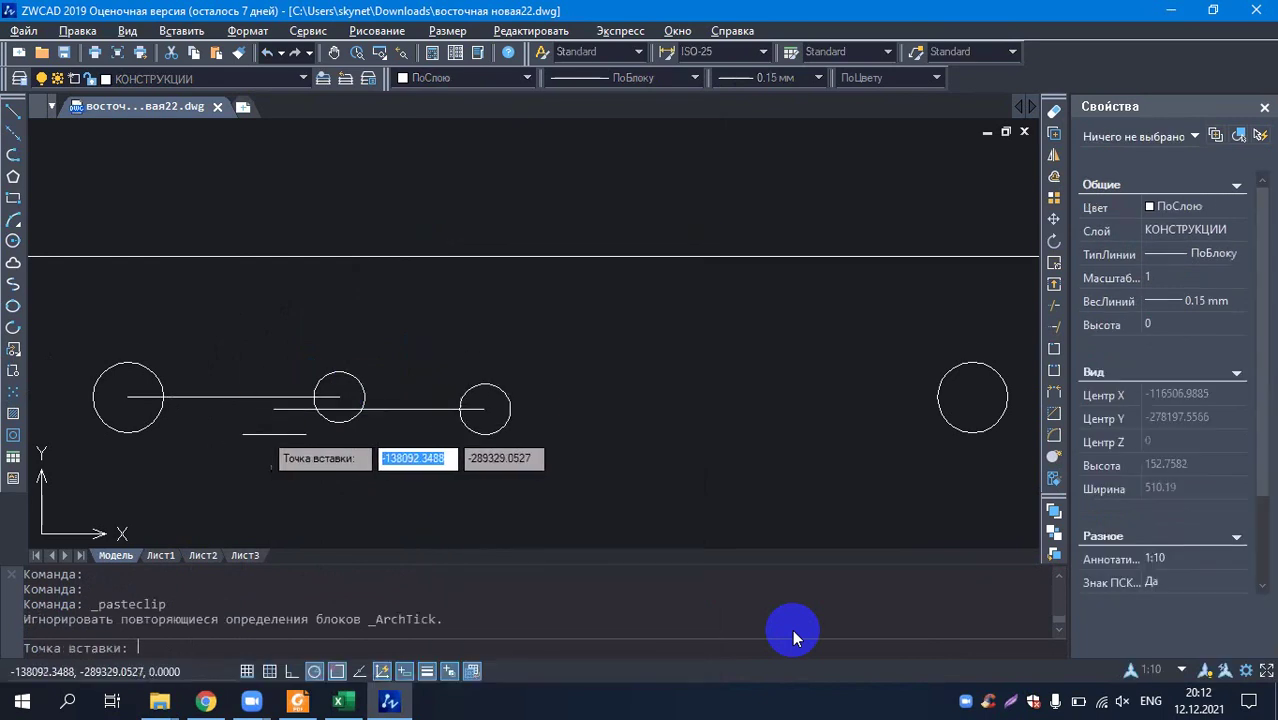
left_click(341, 400)
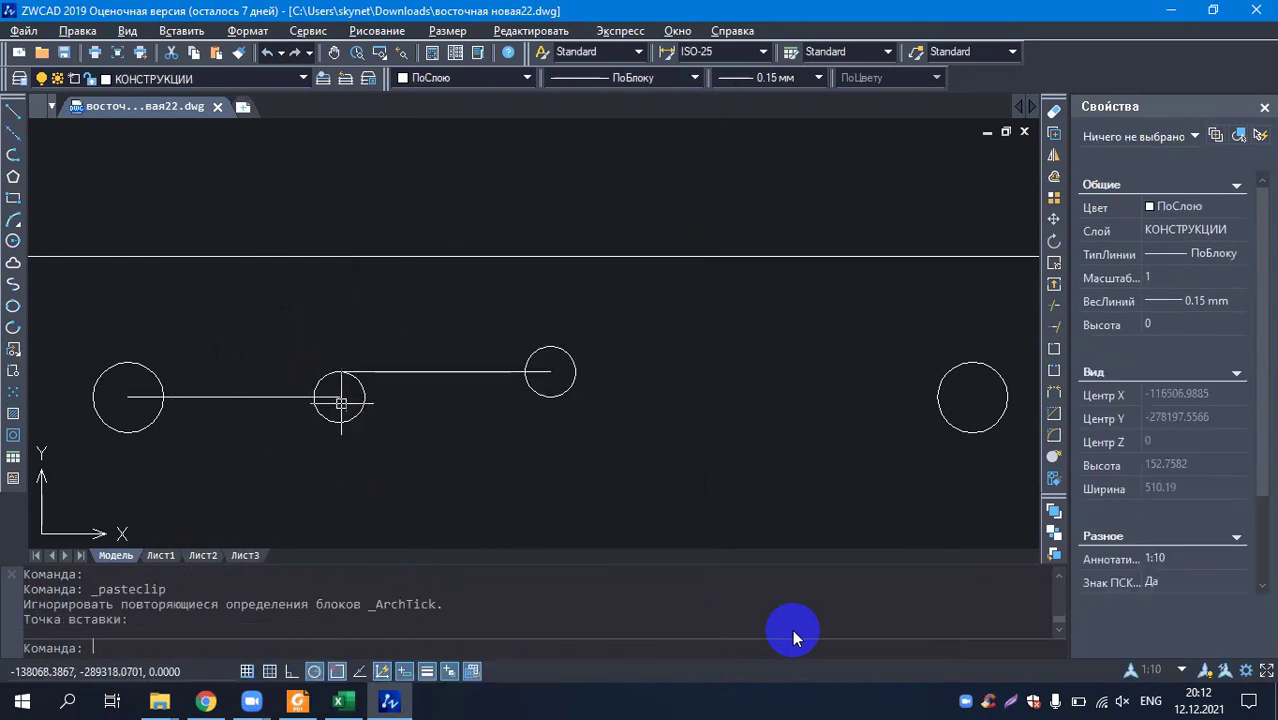
- Try to move the pasted segment and circle using the centre of the original radius 9 circle as base point
left_click(458, 374)
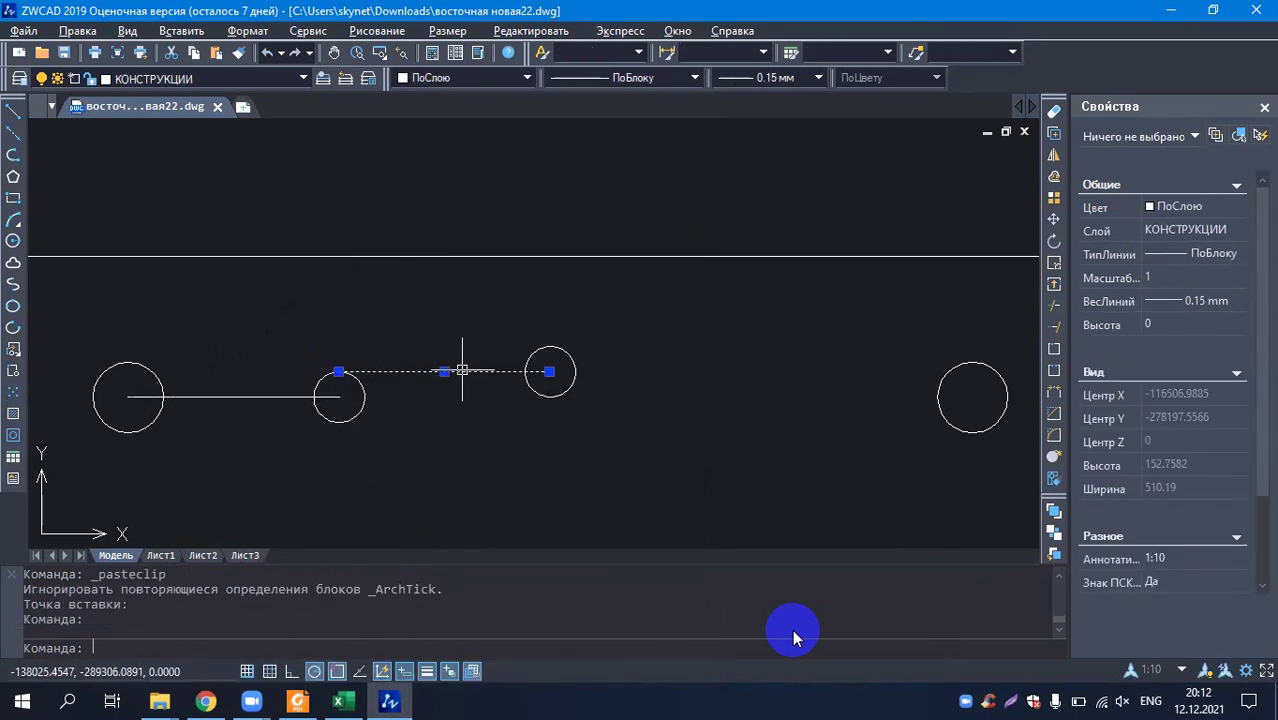
left_click(453, 305)
left_click(611, 433)
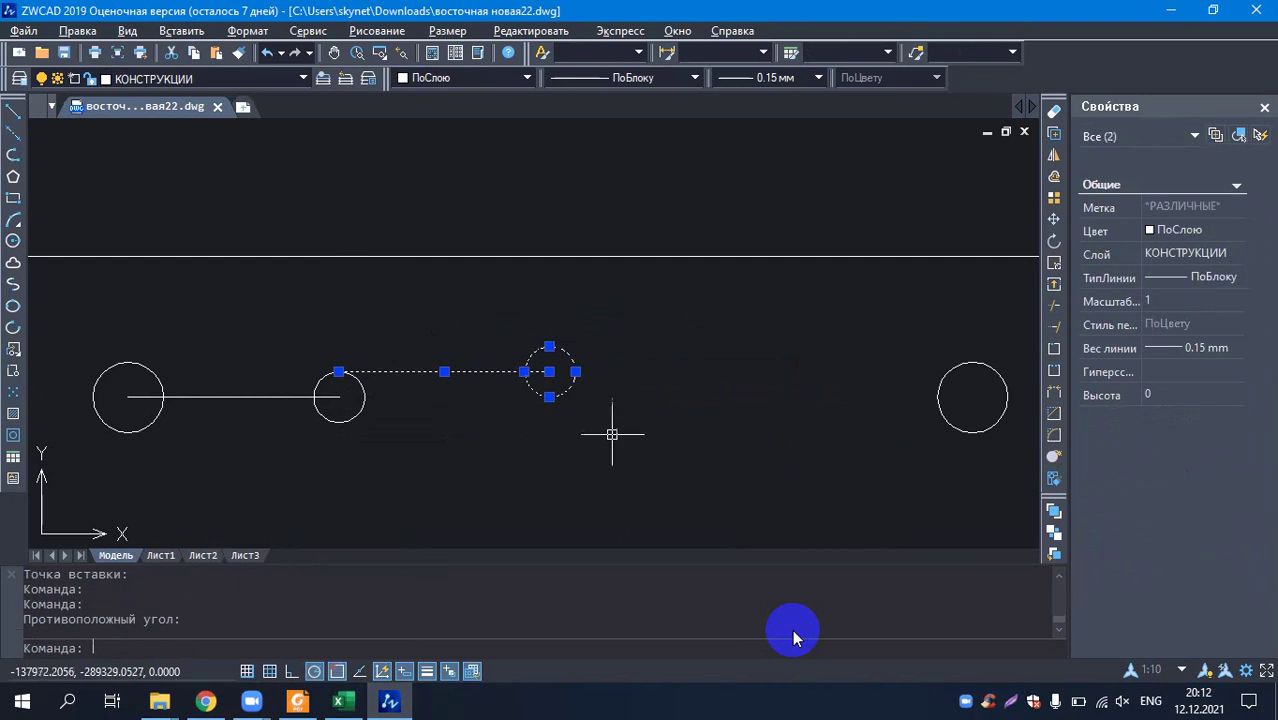
right_click(563, 462)
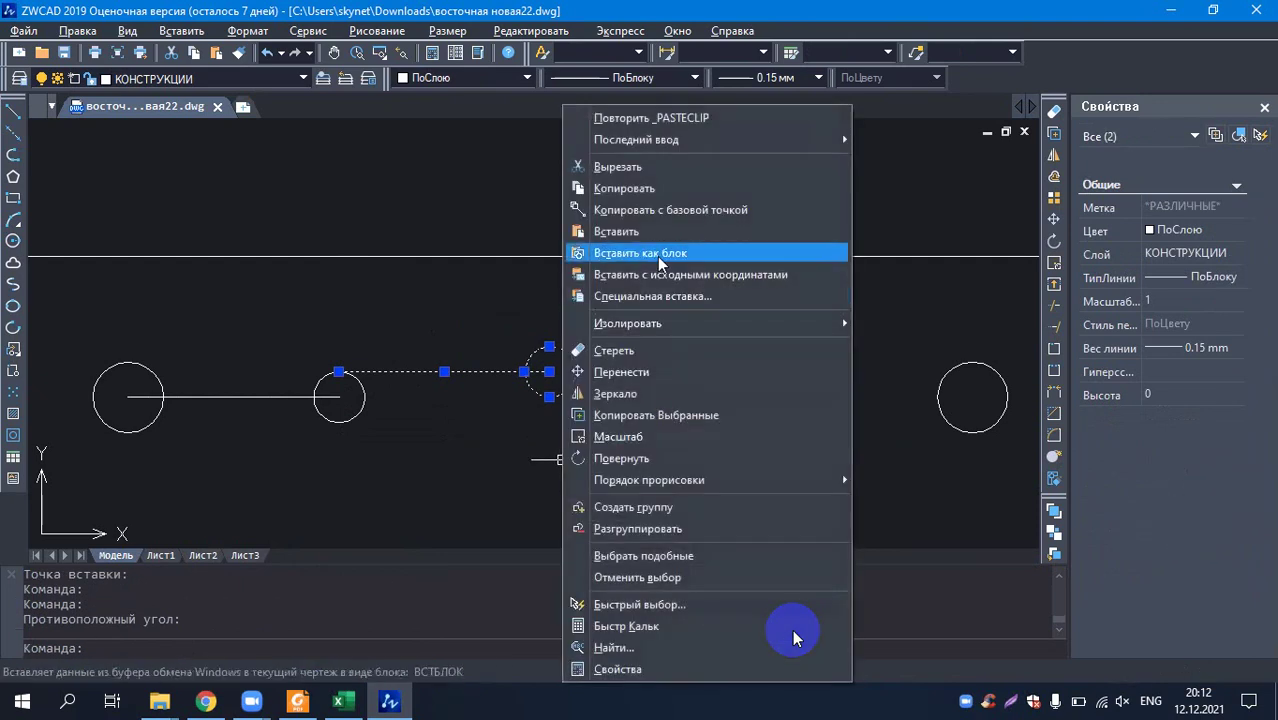
left_click(650, 370)
left_click(339, 394)
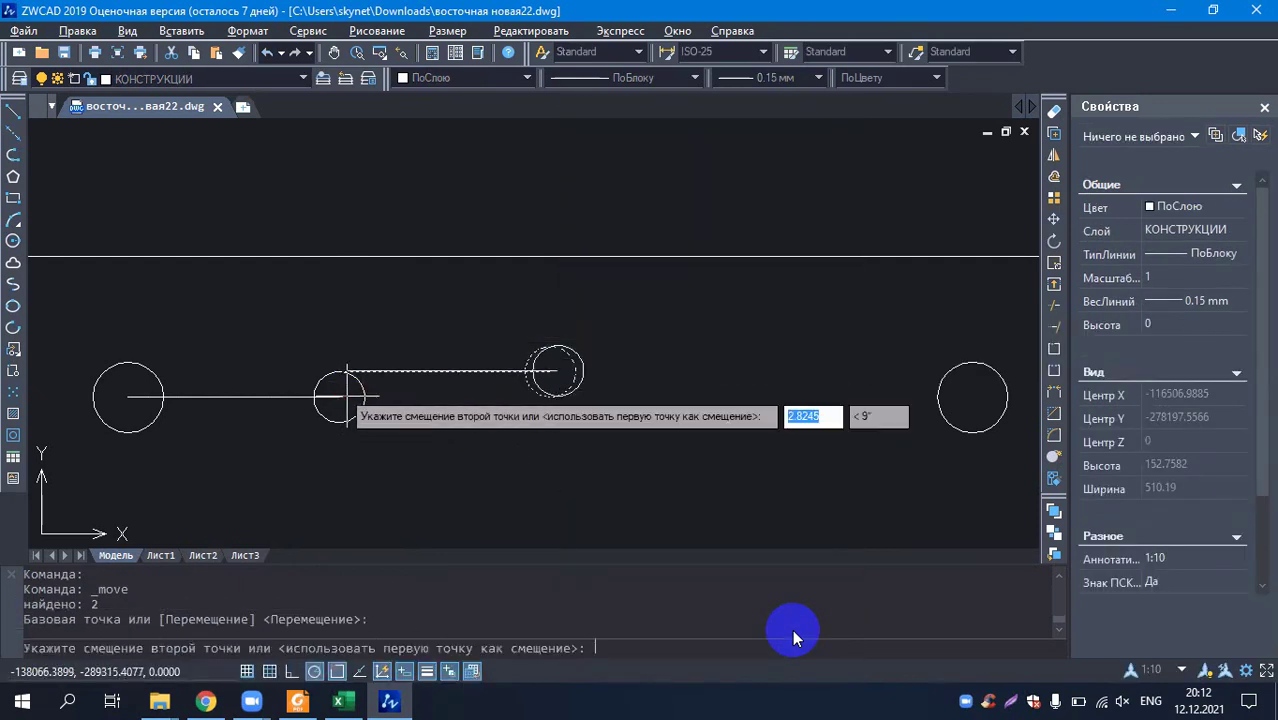
scroll(513, 414, "up", 4)
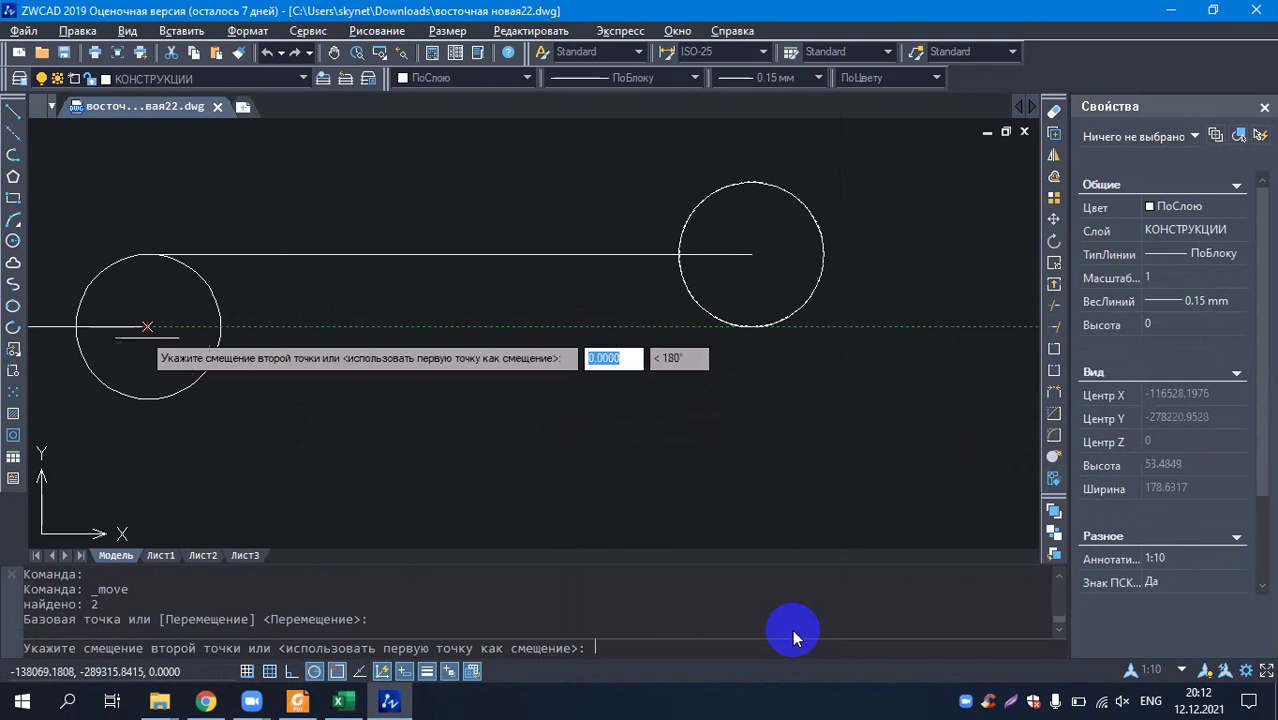
key("Escape")
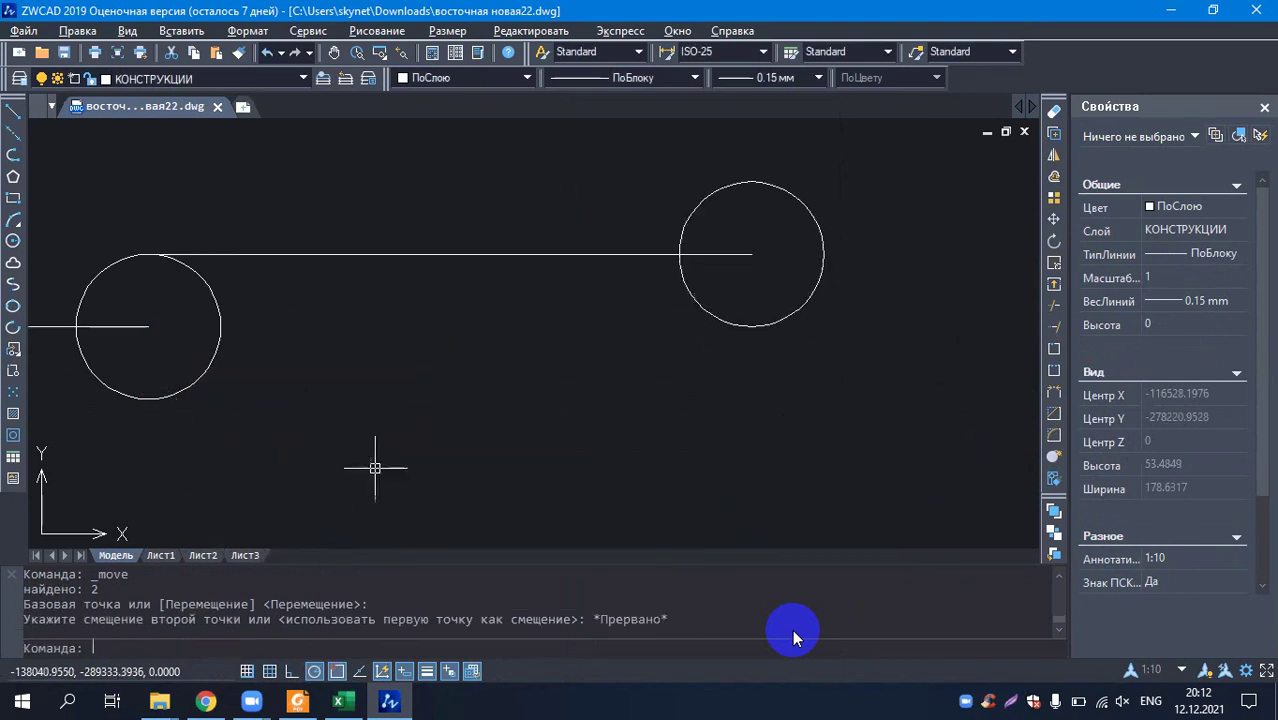
- Delete the misplaced pasted segment together with the circle at its right end
left_click(467, 256)
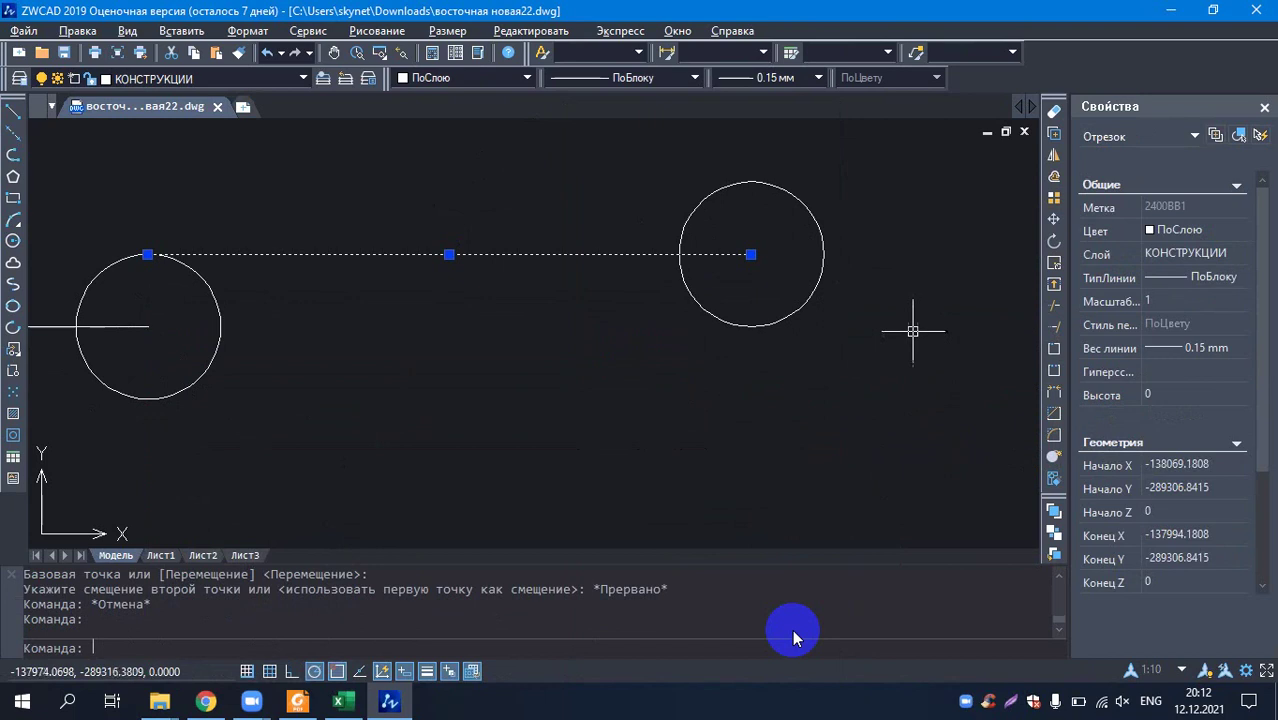
left_click(913, 378)
left_click(632, 150)
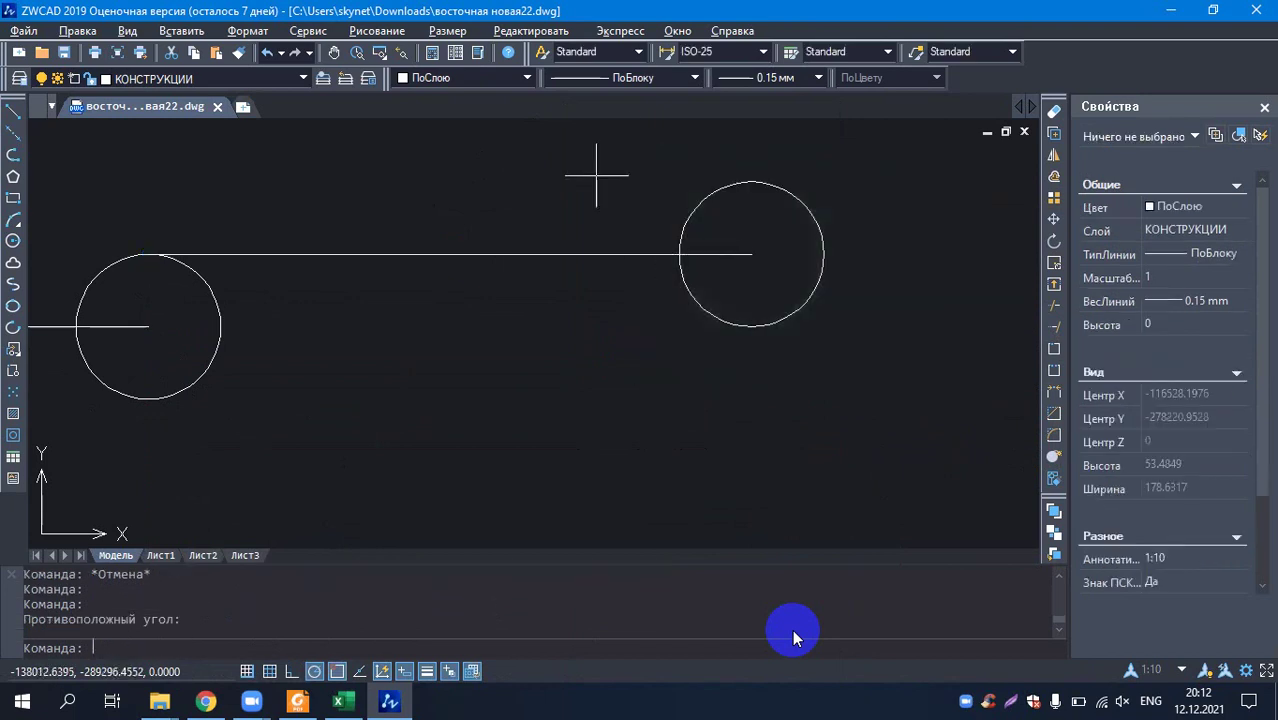
left_click(383, 250)
left_click(375, 261)
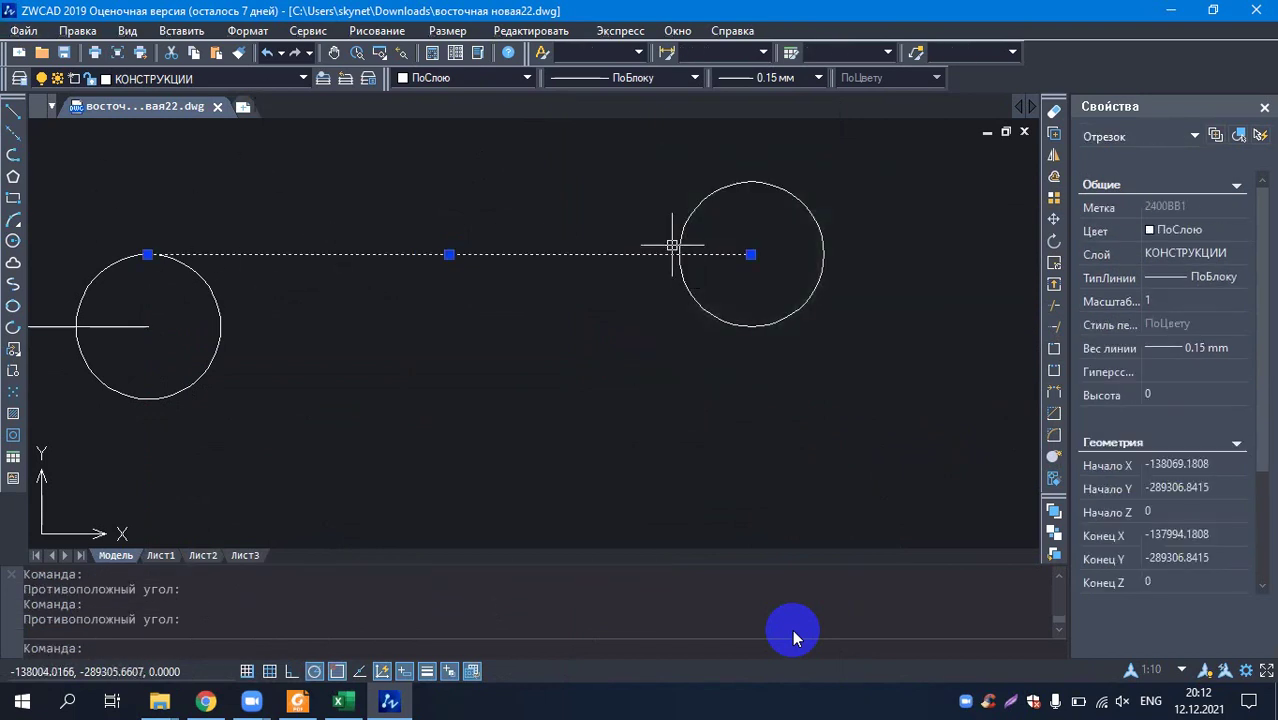
left_click(707, 195)
key("Delete")
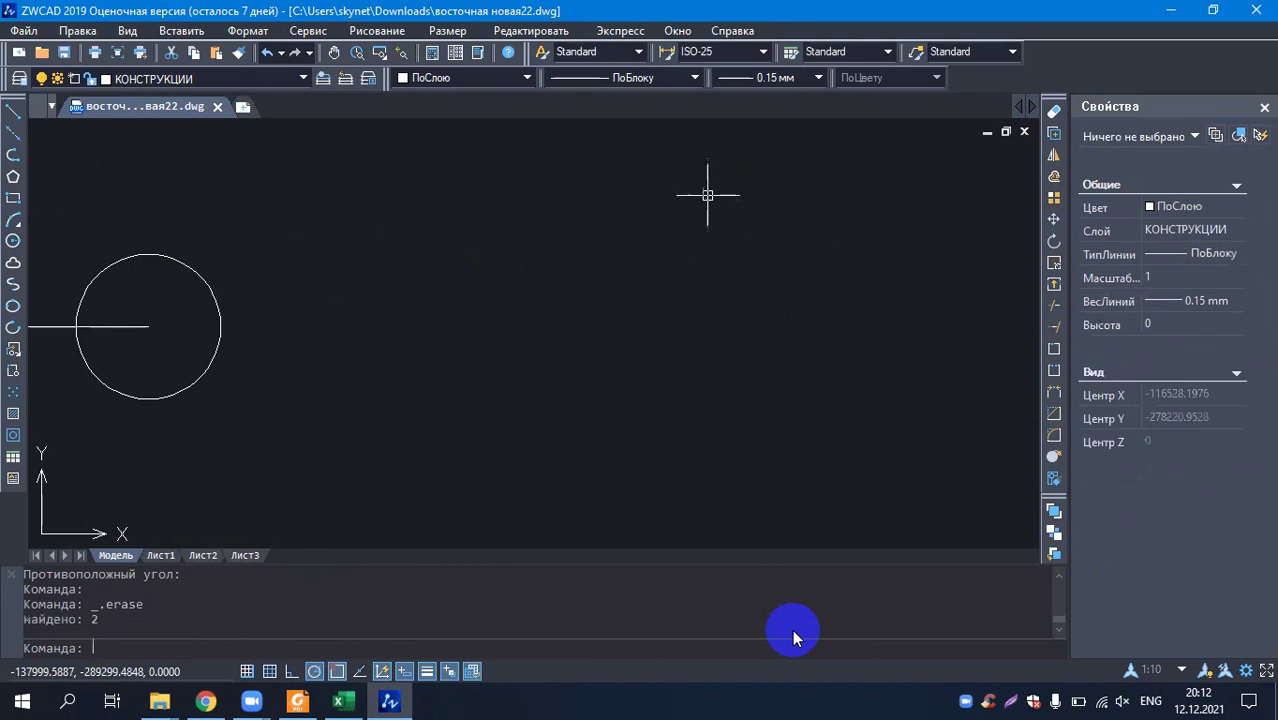
key("Escape")
- Mirror the helper segment about a vertical axis through the centre of the radius 9 circle, keeping the original
scroll(513, 240, "down", 5)
scroll(513, 240, "up", 5)
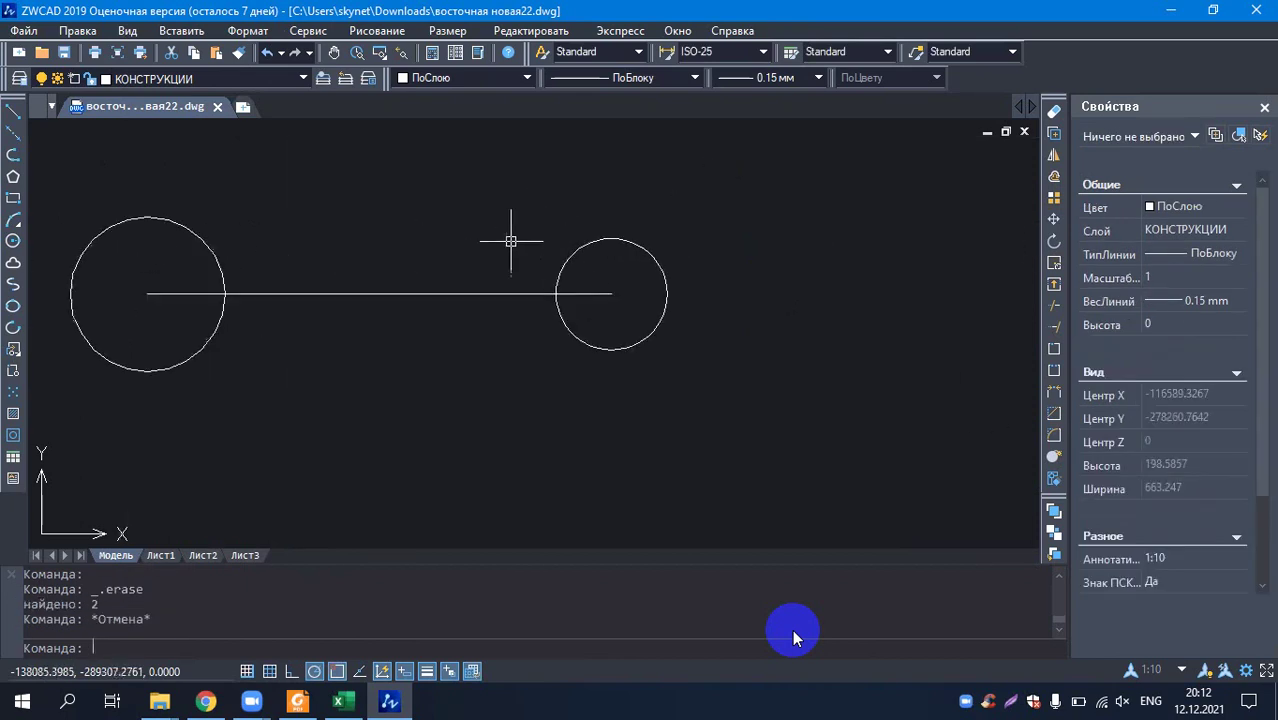
scroll(513, 240, "down", 3)
left_click(333, 330)
scroll(566, 330, "up", 2)
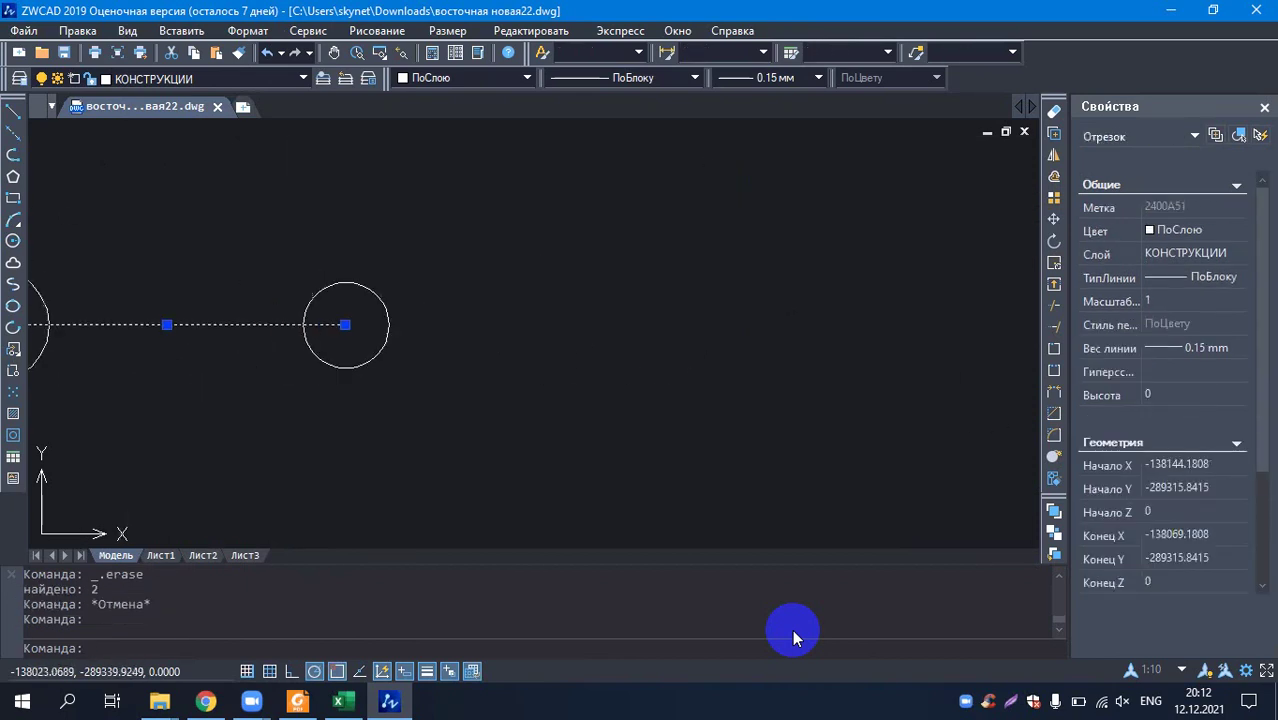
right_click(155, 455)
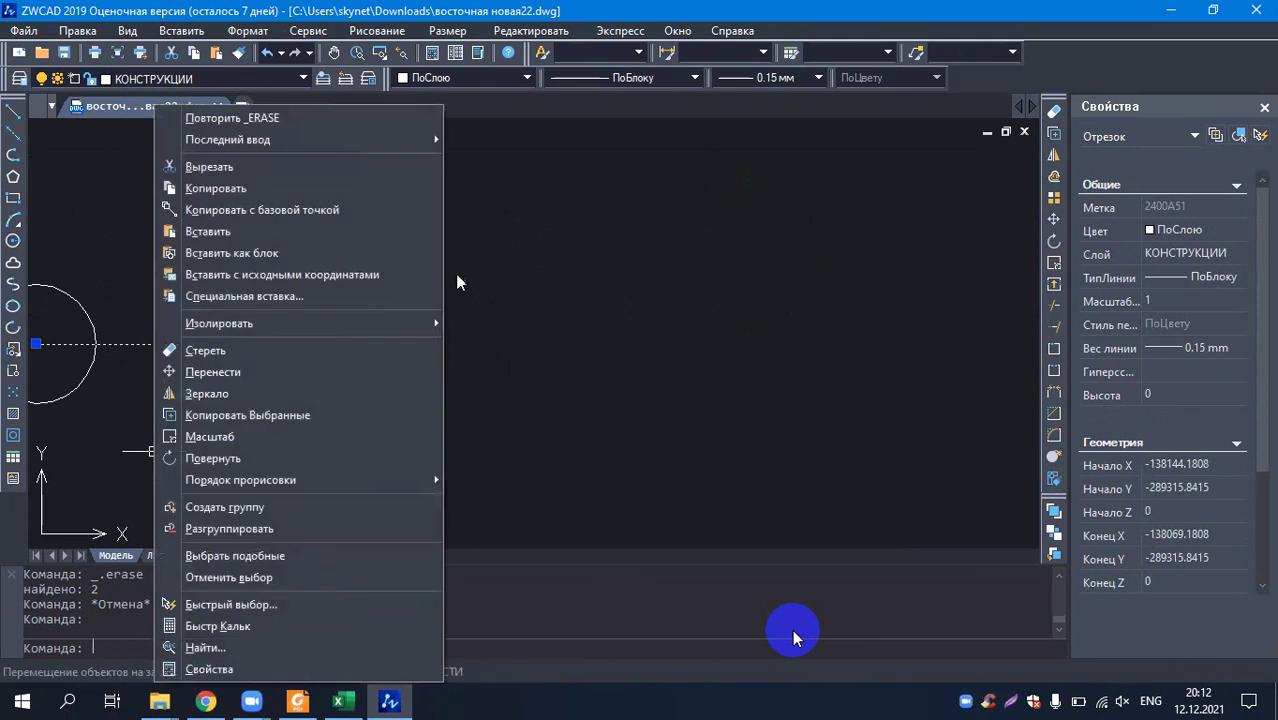
left_click(228, 392)
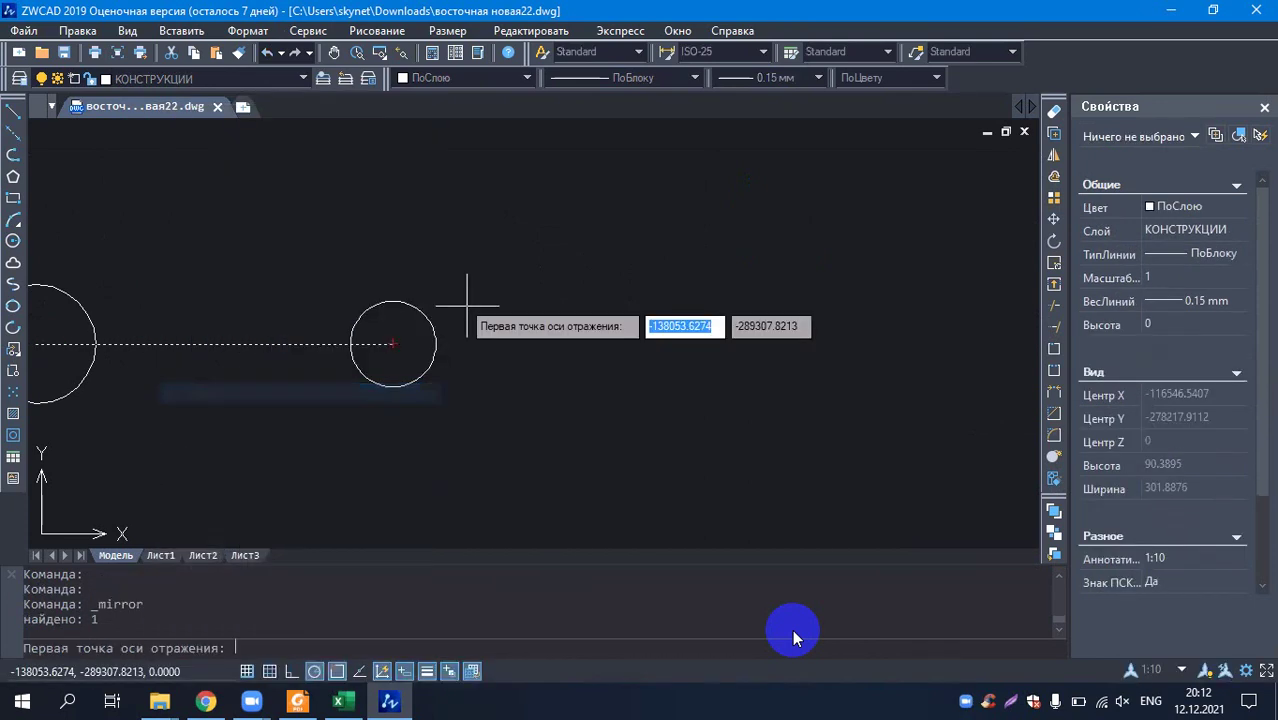
left_click(393, 343)
scroll(483, 343, "down", 3)
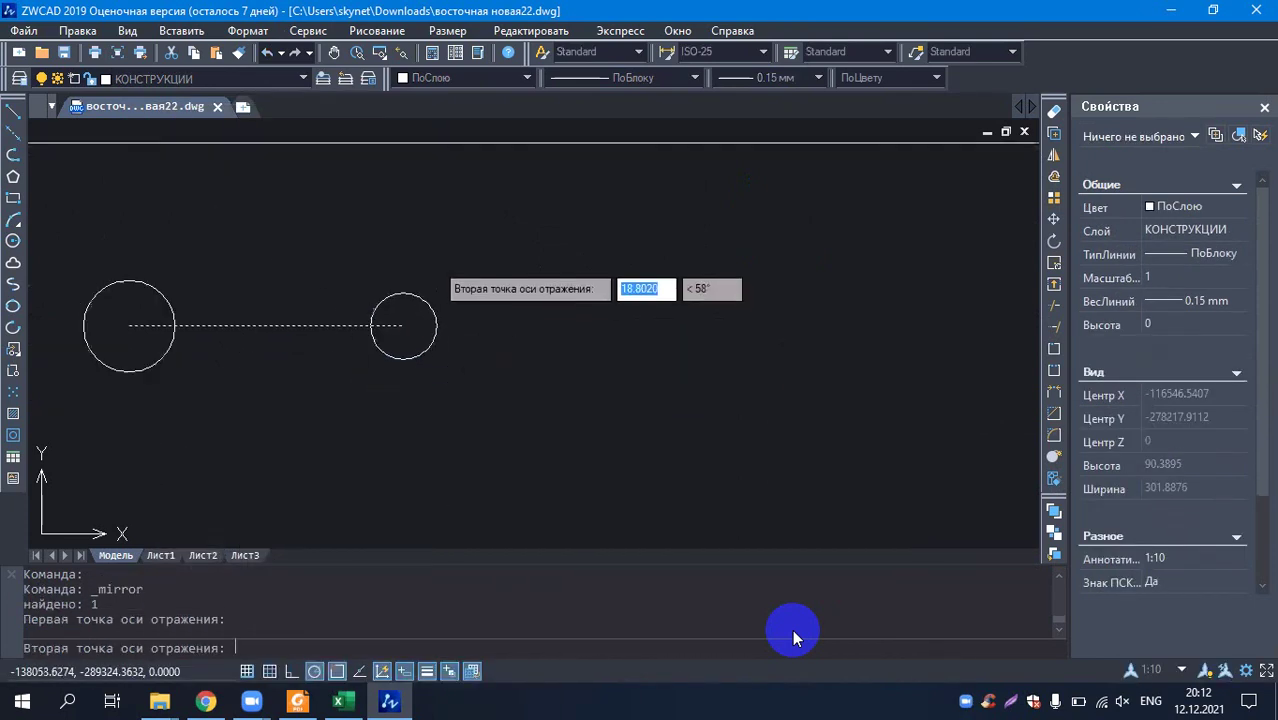
left_click(427, 371)
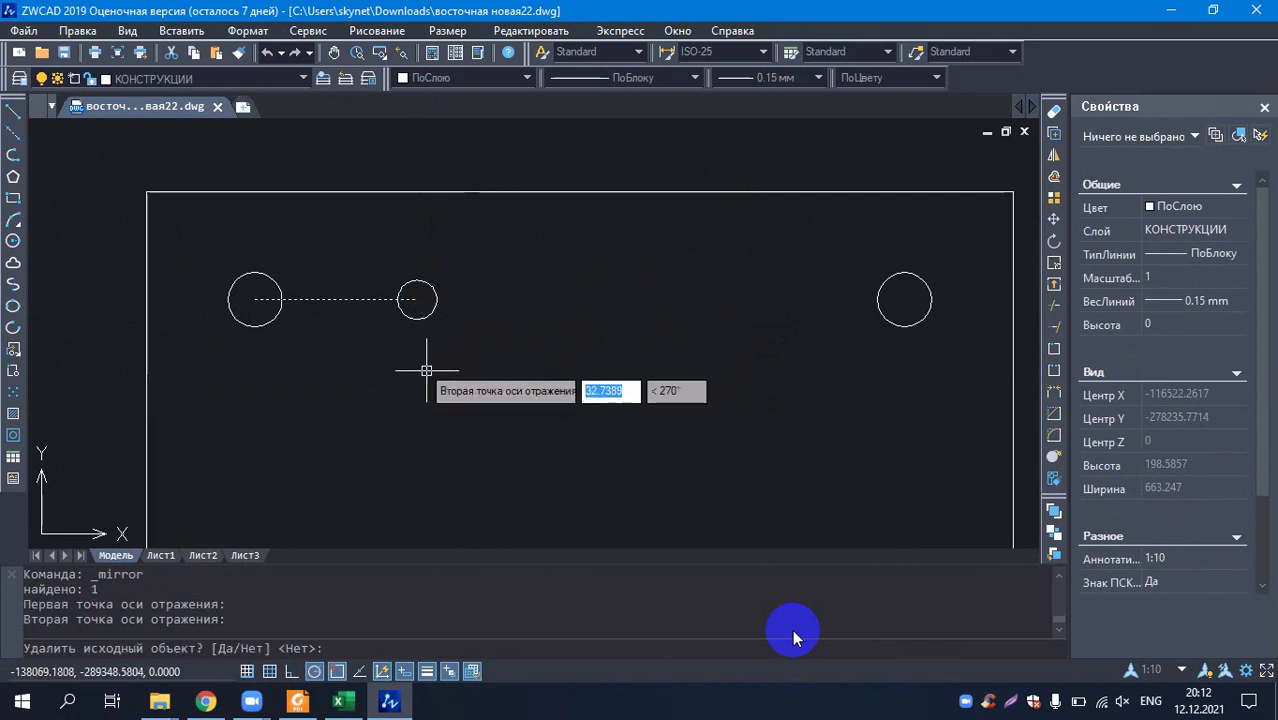
key("Return")
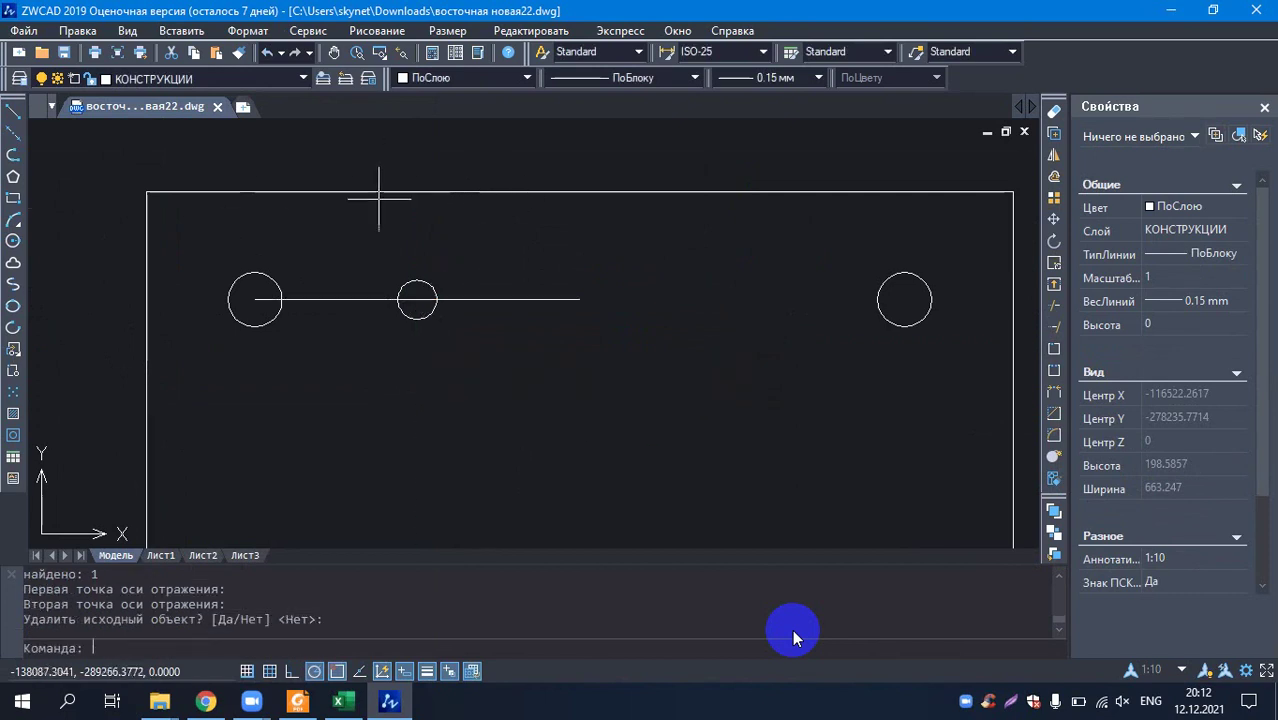
- Mirror the radius 9 circle about a vertical axis through the midpoint of the right helper segment, keeping the original
left_click(388, 244)
left_click(447, 350)
right_click(447, 393)
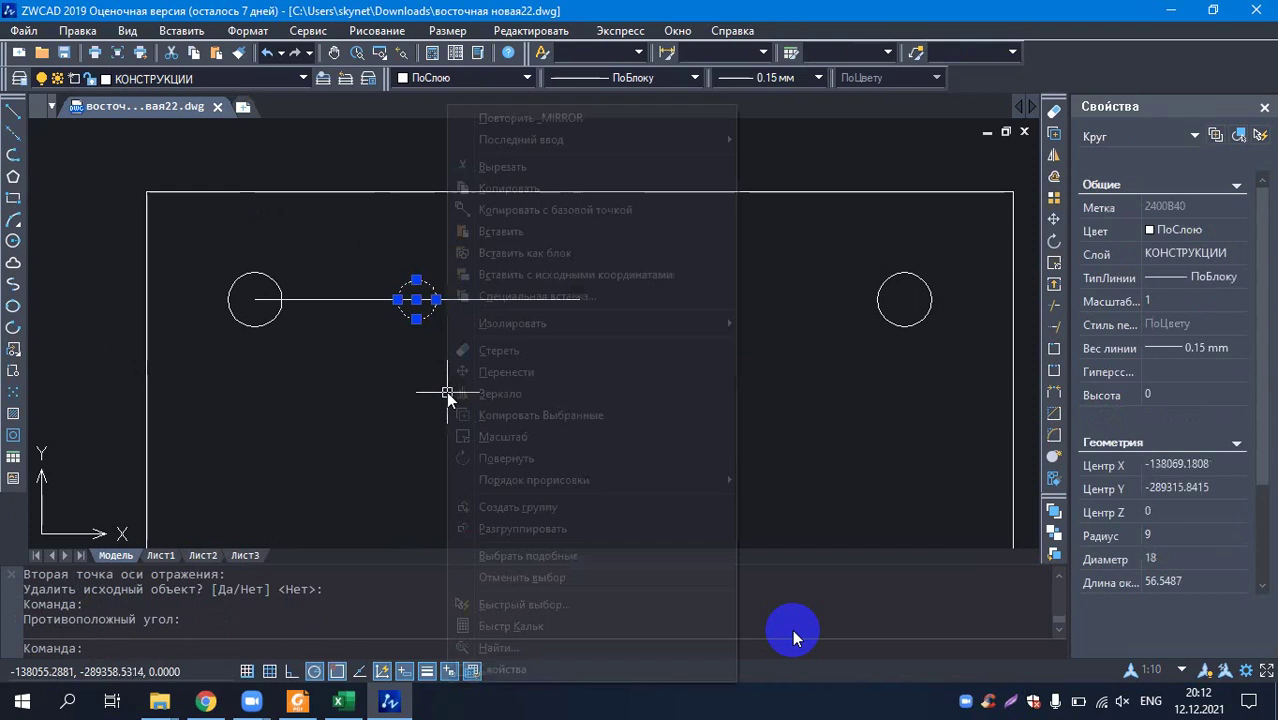
left_click(470, 394)
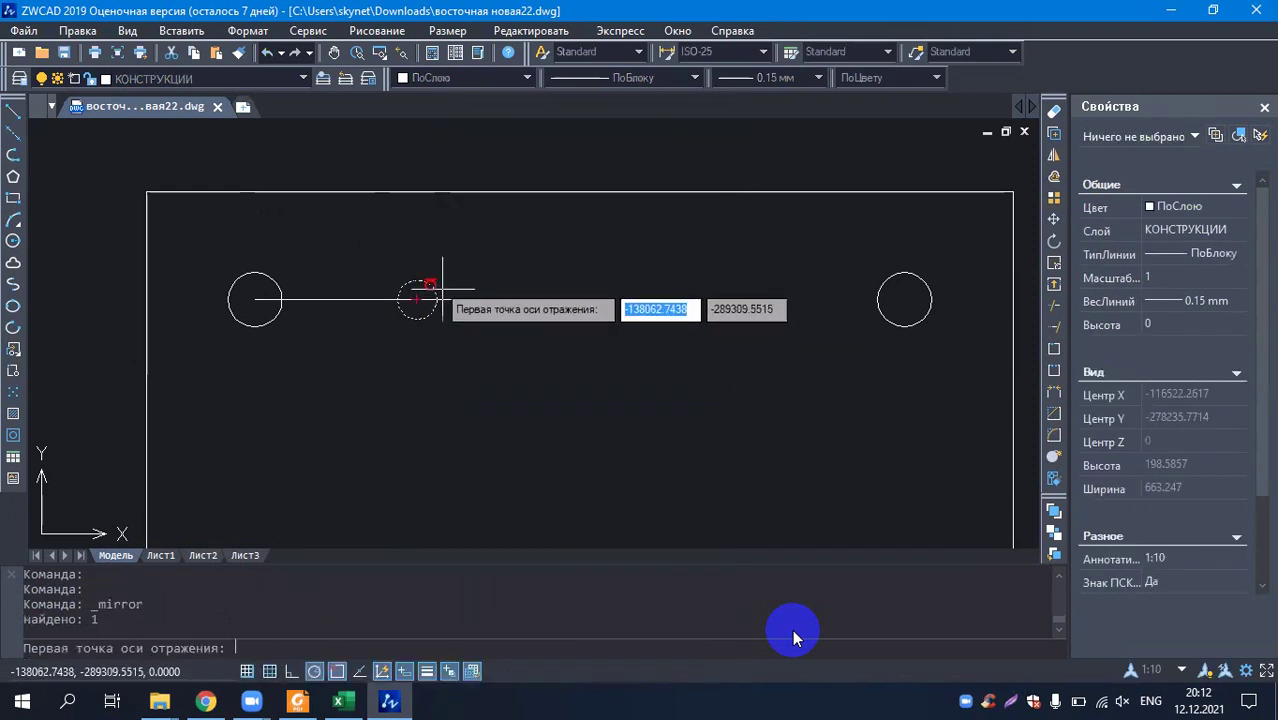
left_click(498, 299)
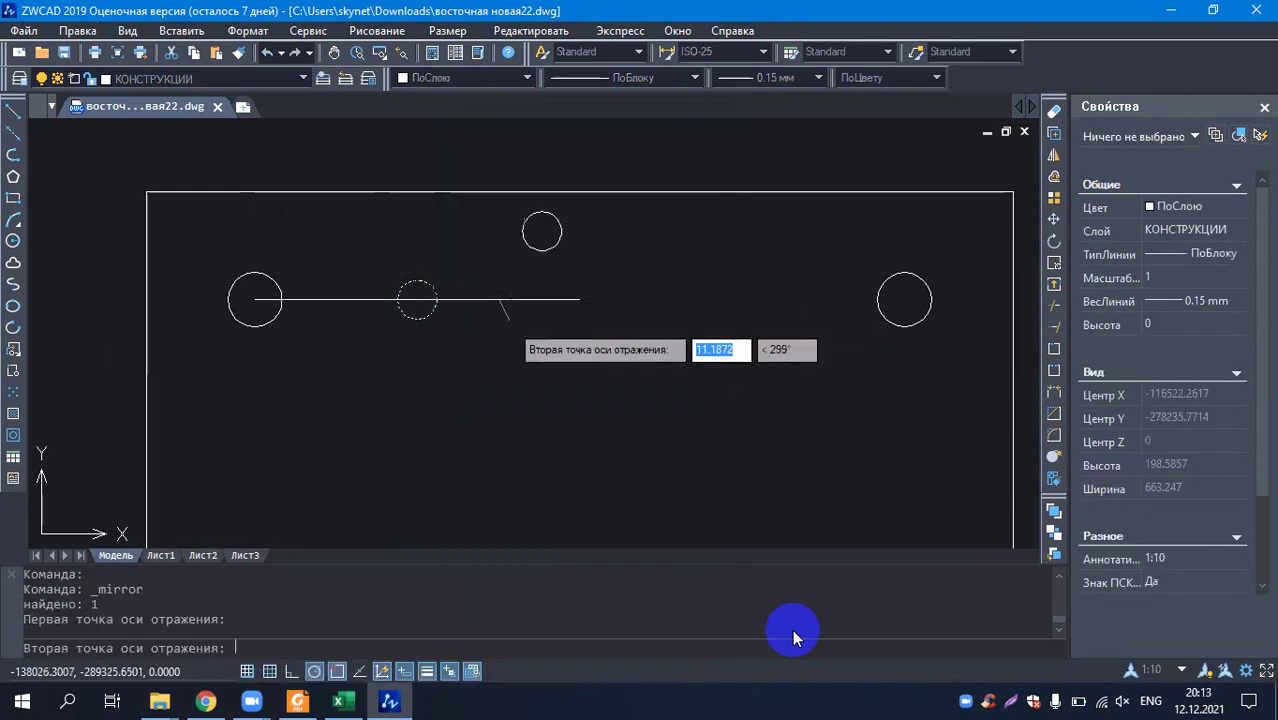
left_click(495, 507)
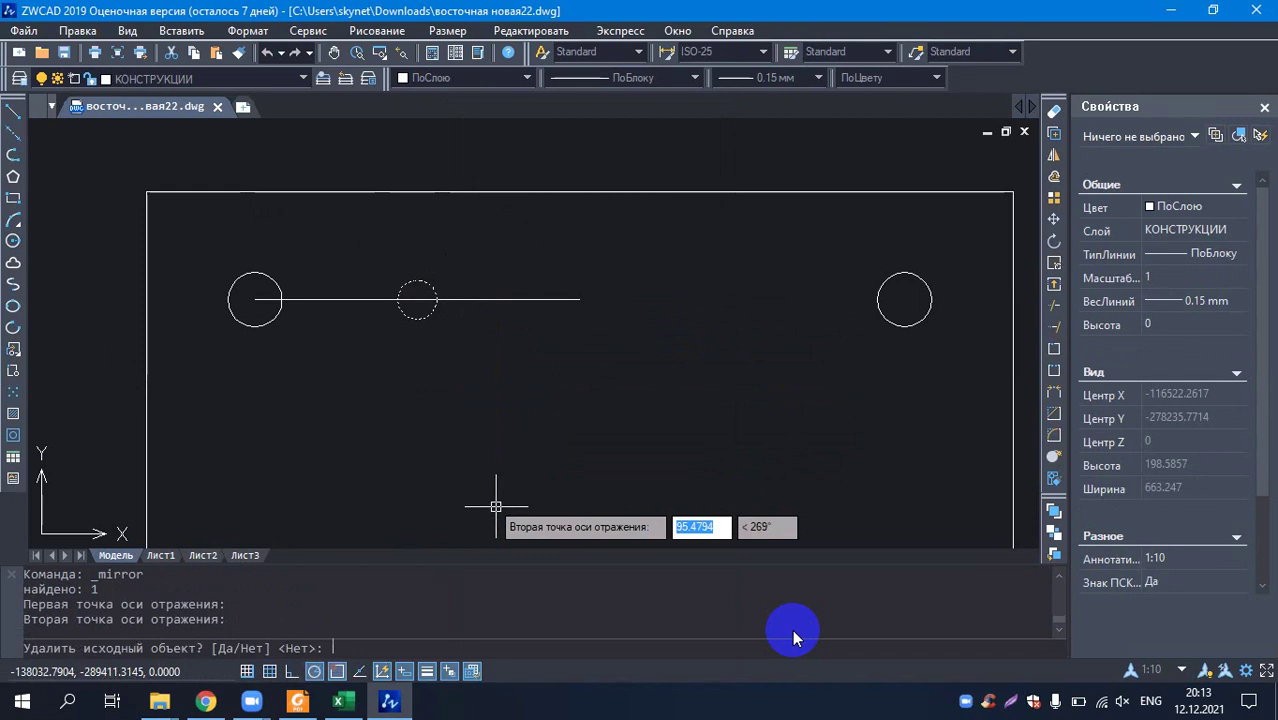
key("Return")
key("Escape")
scroll(500, 505, "down", 2)
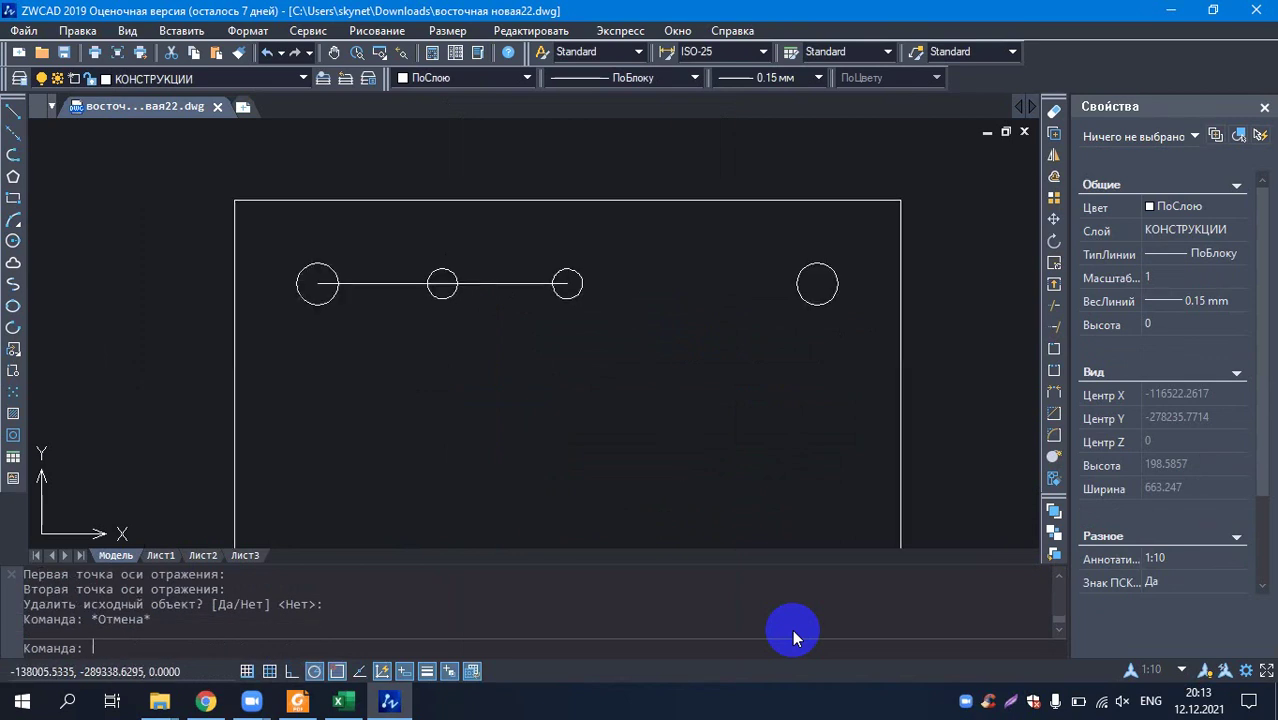
- Mirror the second helper segment with its two small end circles about a vertical axis through its right end circle's centre, keeping the originals
scroll(707, 223, "down", 3)
scroll(291, 222, "up", 3)
scroll(291, 222, "up", 3)
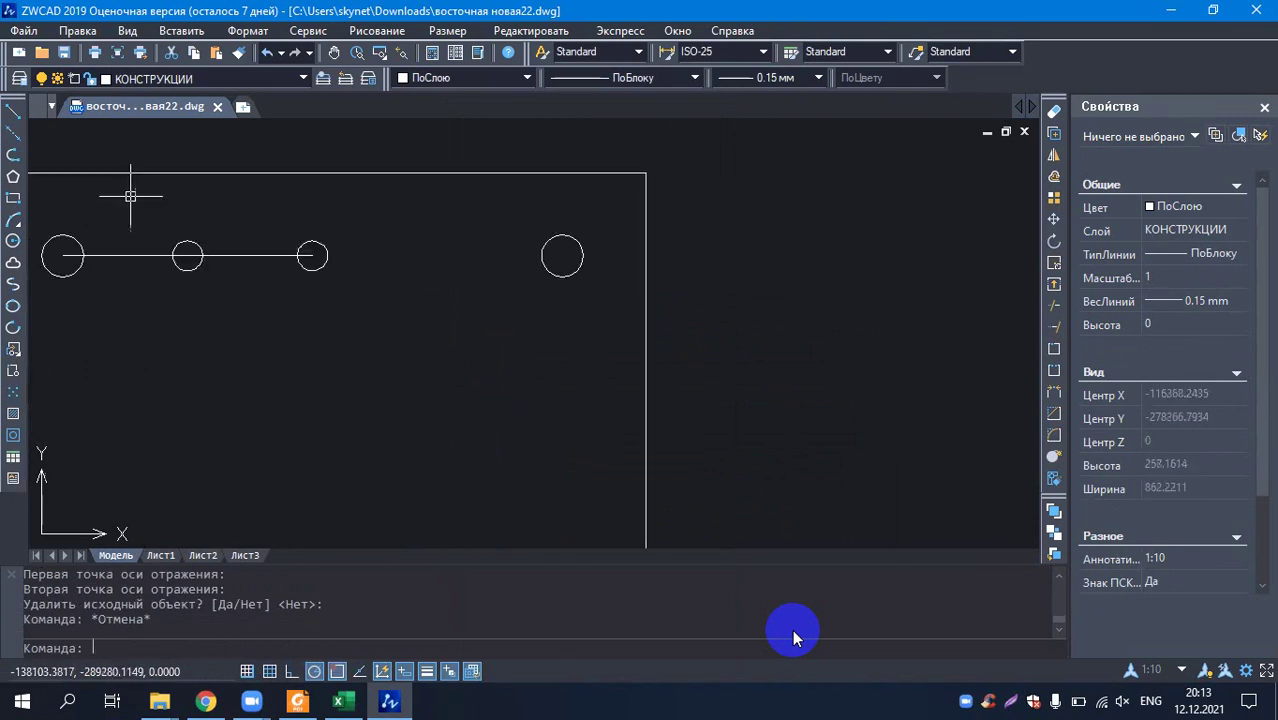
left_click(152, 207)
left_click(362, 311)
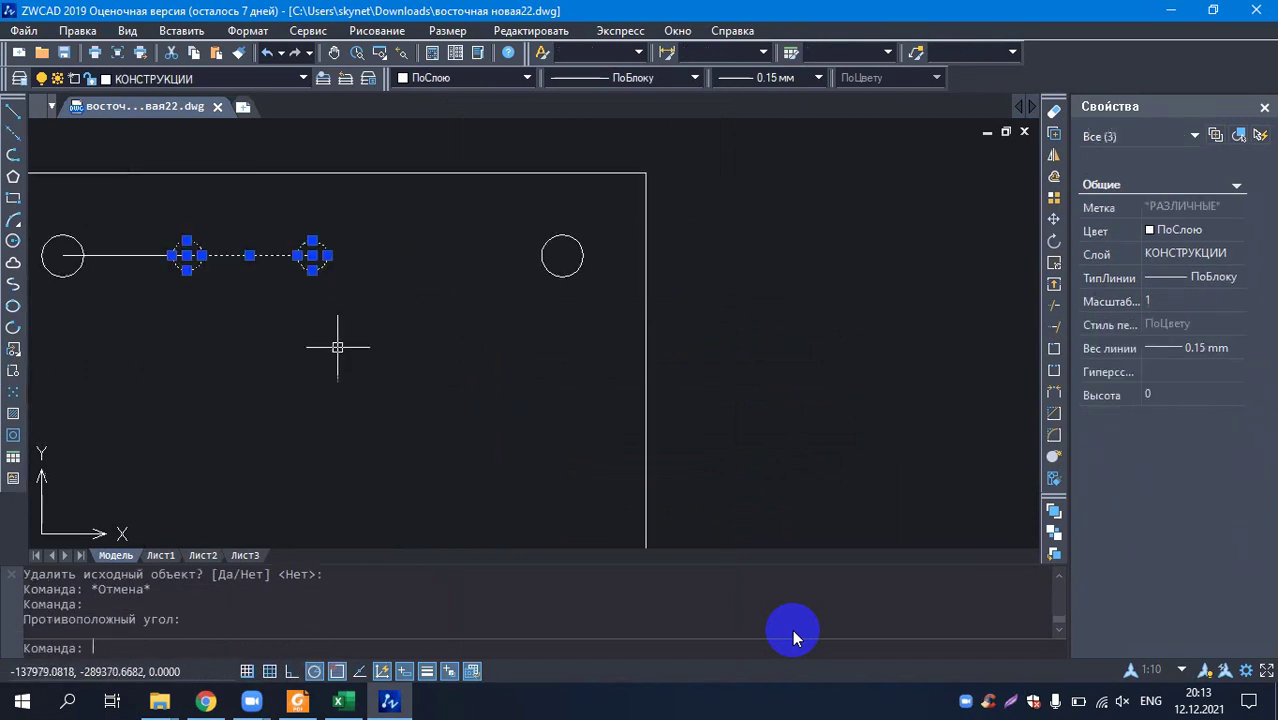
right_click(333, 347)
left_click(518, 390)
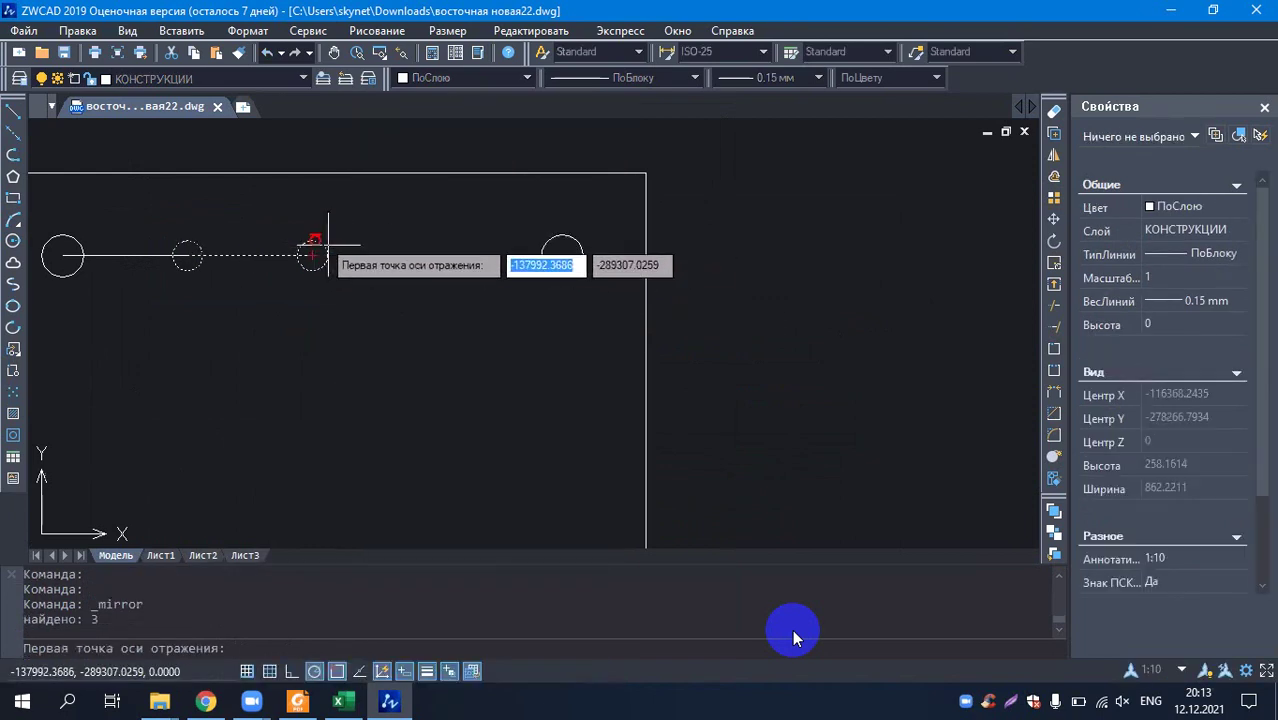
scroll(305, 255, "up", 2)
left_click(302, 263)
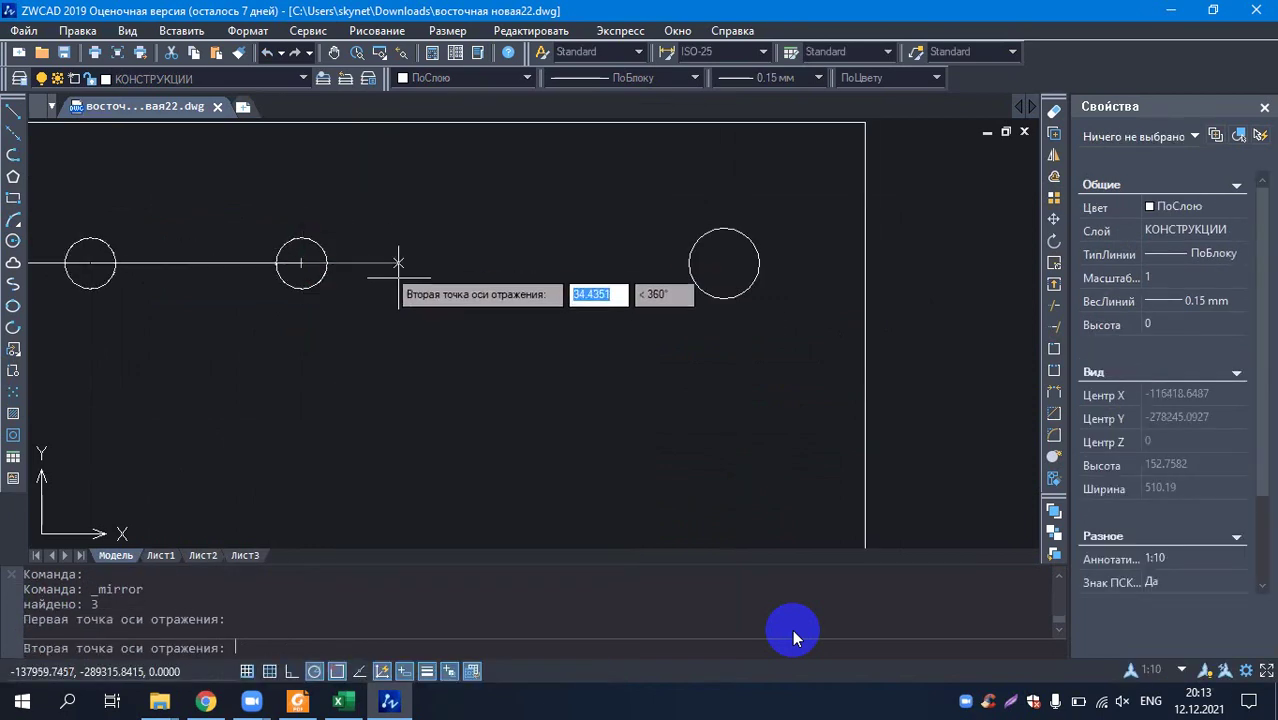
scroll(380, 360, "down", 2)
scroll(389, 350, "down", 1)
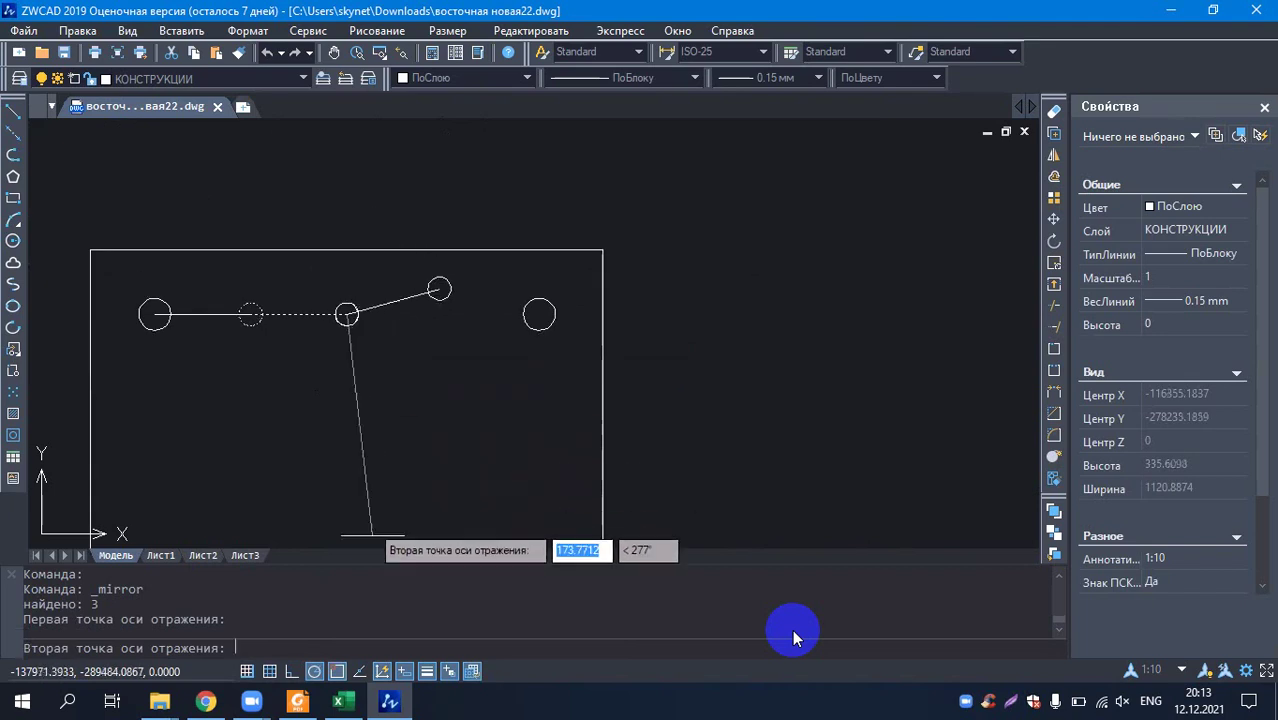
scroll(389, 337, "down", 2)
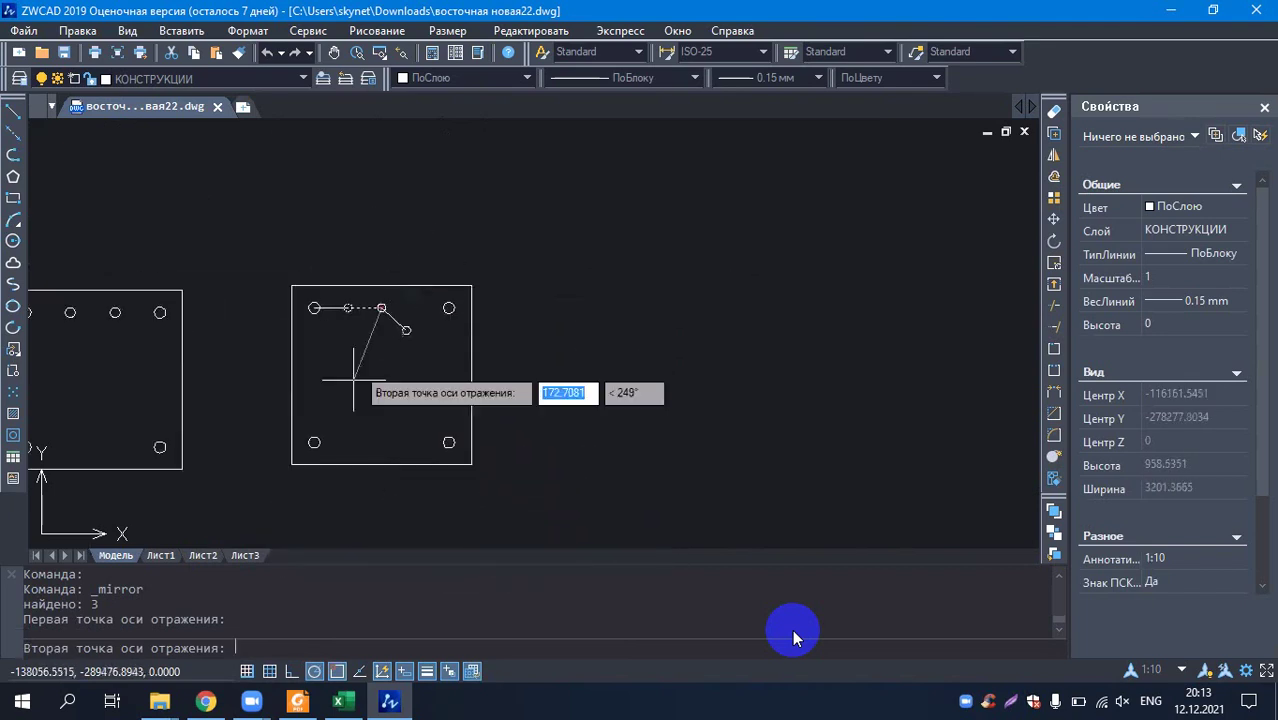
left_click(396, 397)
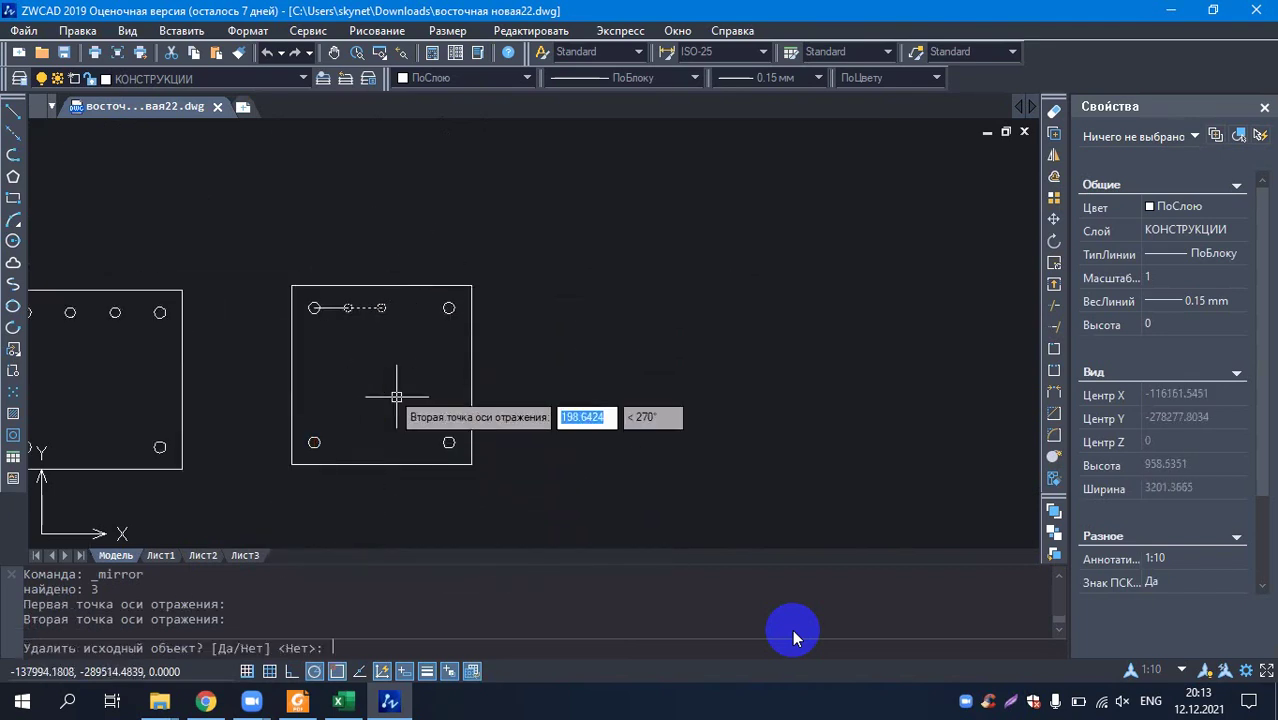
key("Return")
key("Escape")
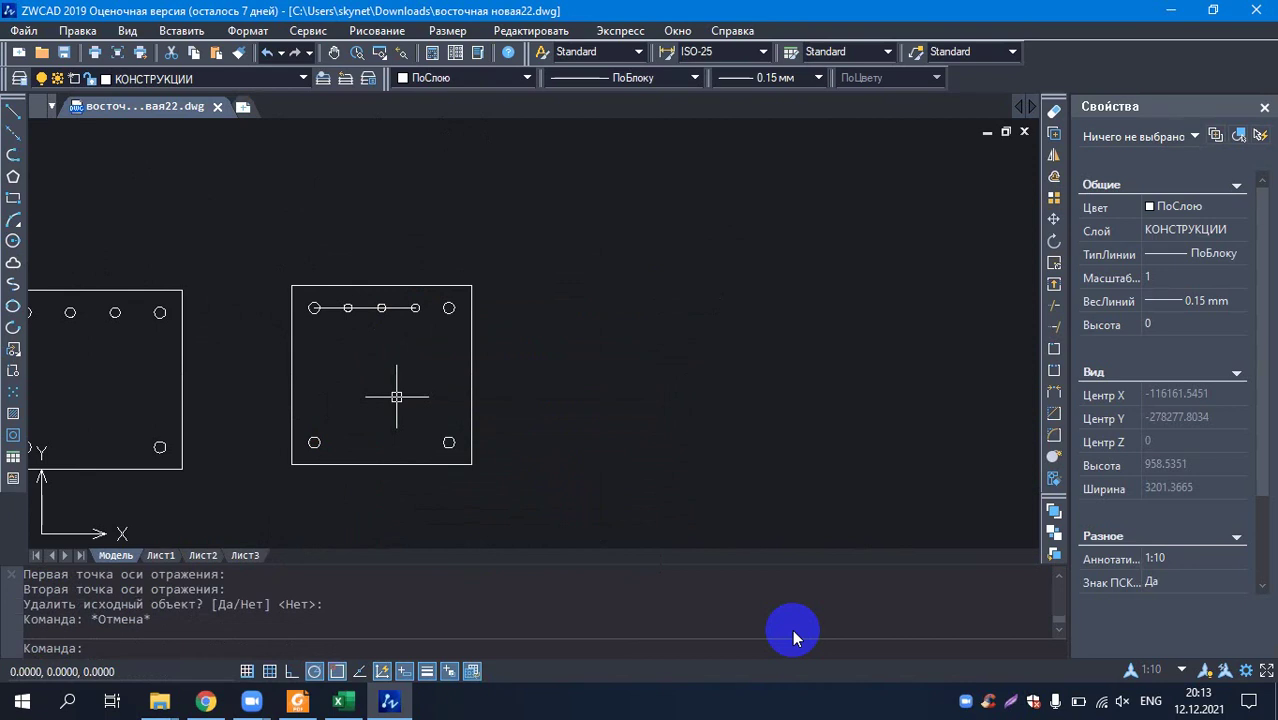
- Delete the three helper segments between the upper bars of the rightmost section, leaving only the circles
scroll(427, 245, "up", 8)
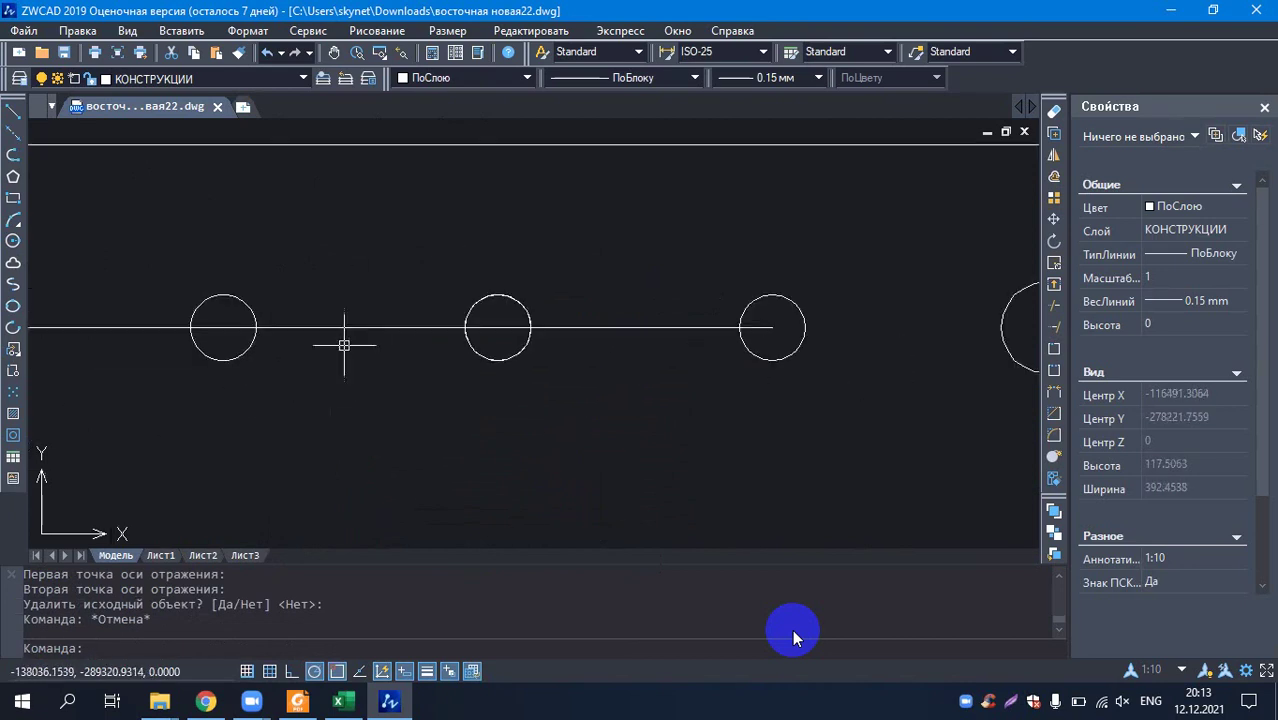
left_click(345, 321)
left_click(320, 334)
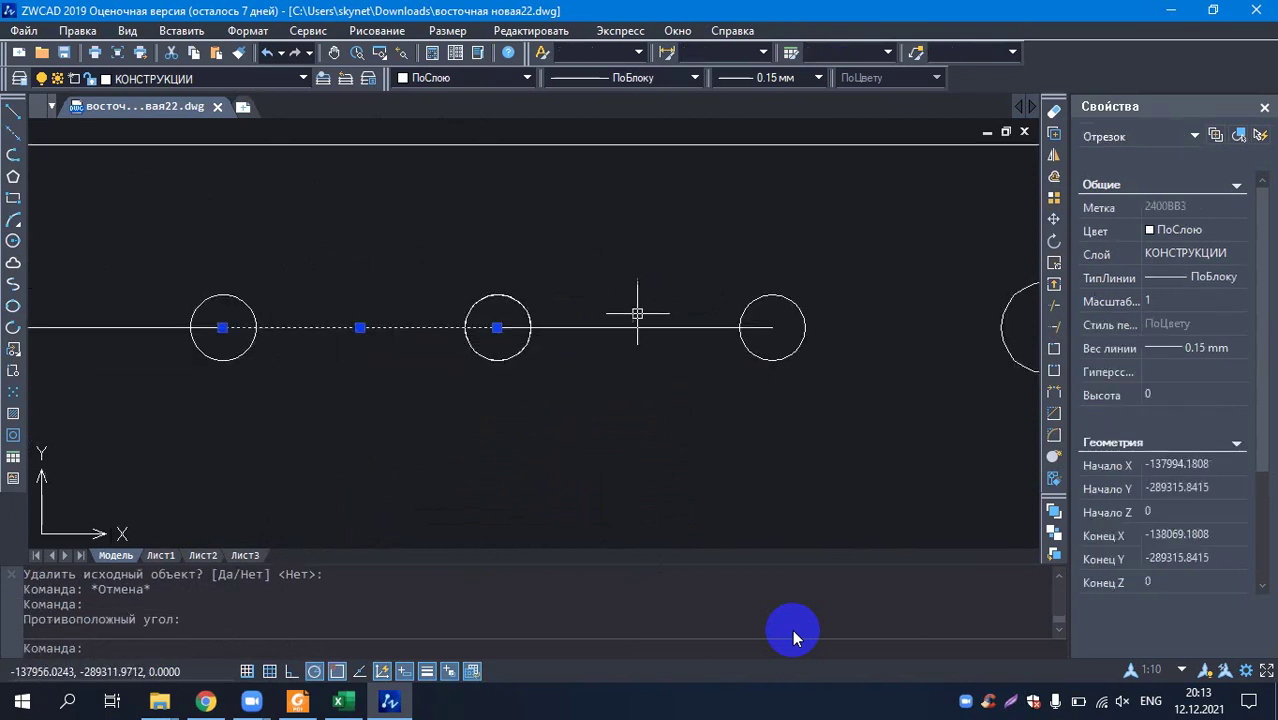
key("Delete")
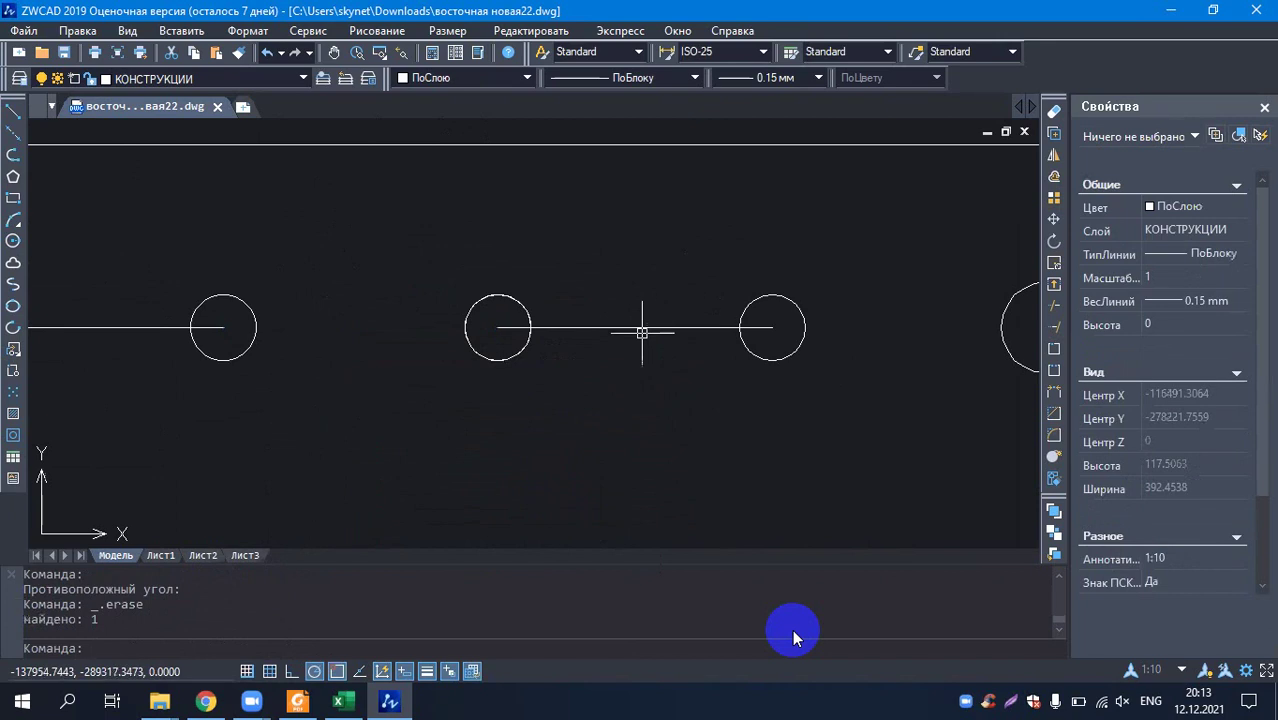
left_click(649, 328)
key("Delete")
scroll(508, 294, "down", 2)
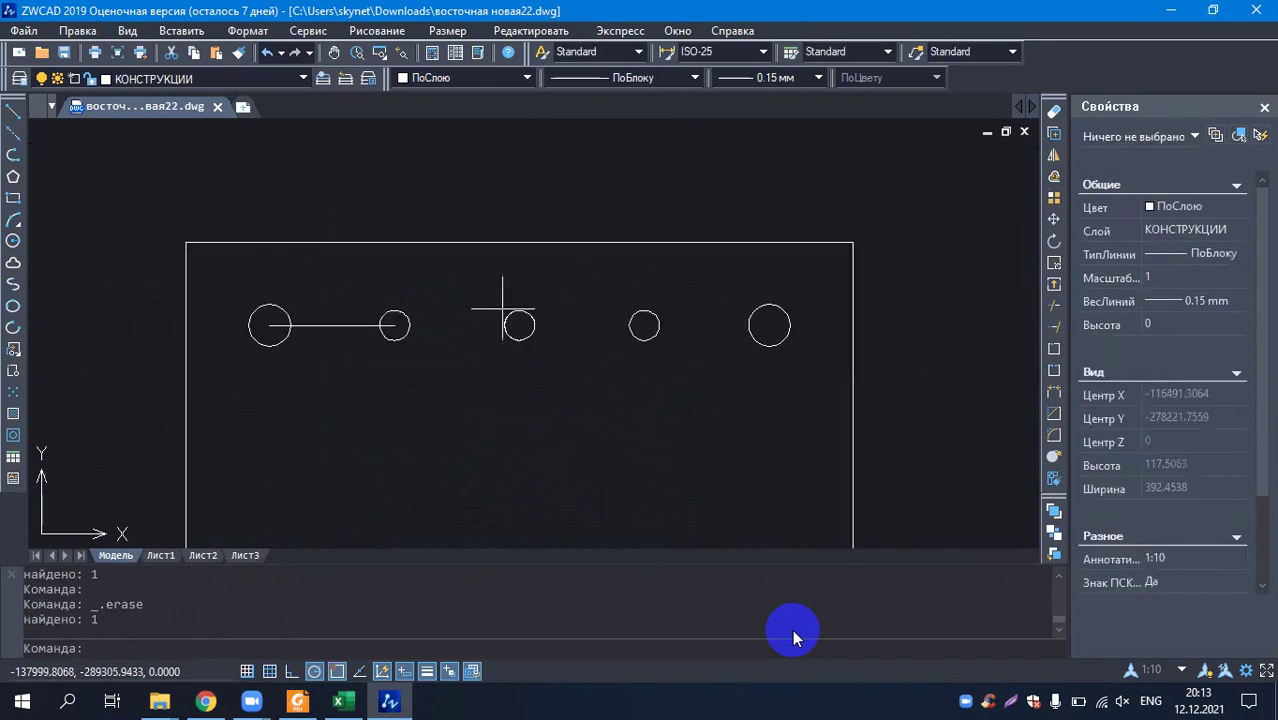
left_click(338, 332)
key("Delete")
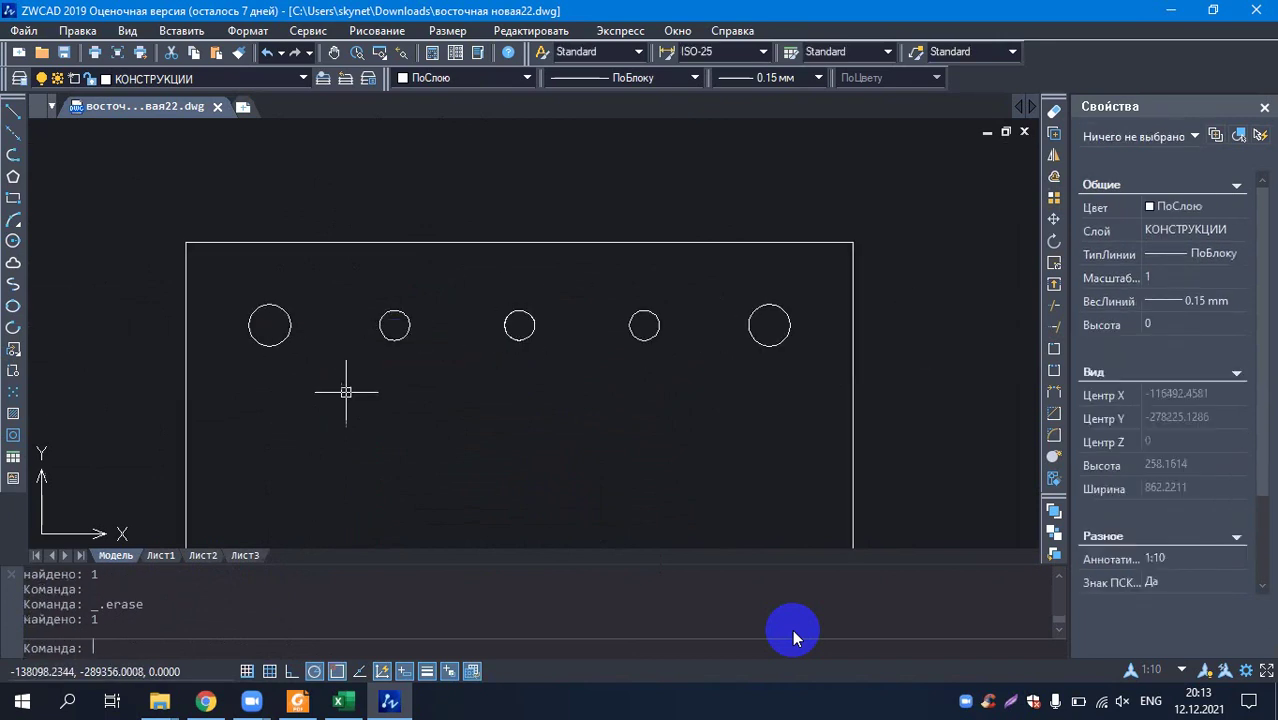
- Copy the whole section with five upper bars and paste it to the right of the original, roughly level with it
scroll(345, 391, "down", 5)
scroll(416, 308, "up", 1)
scroll(515, 354, "up", 3)
scroll(500, 345, "down", 5)
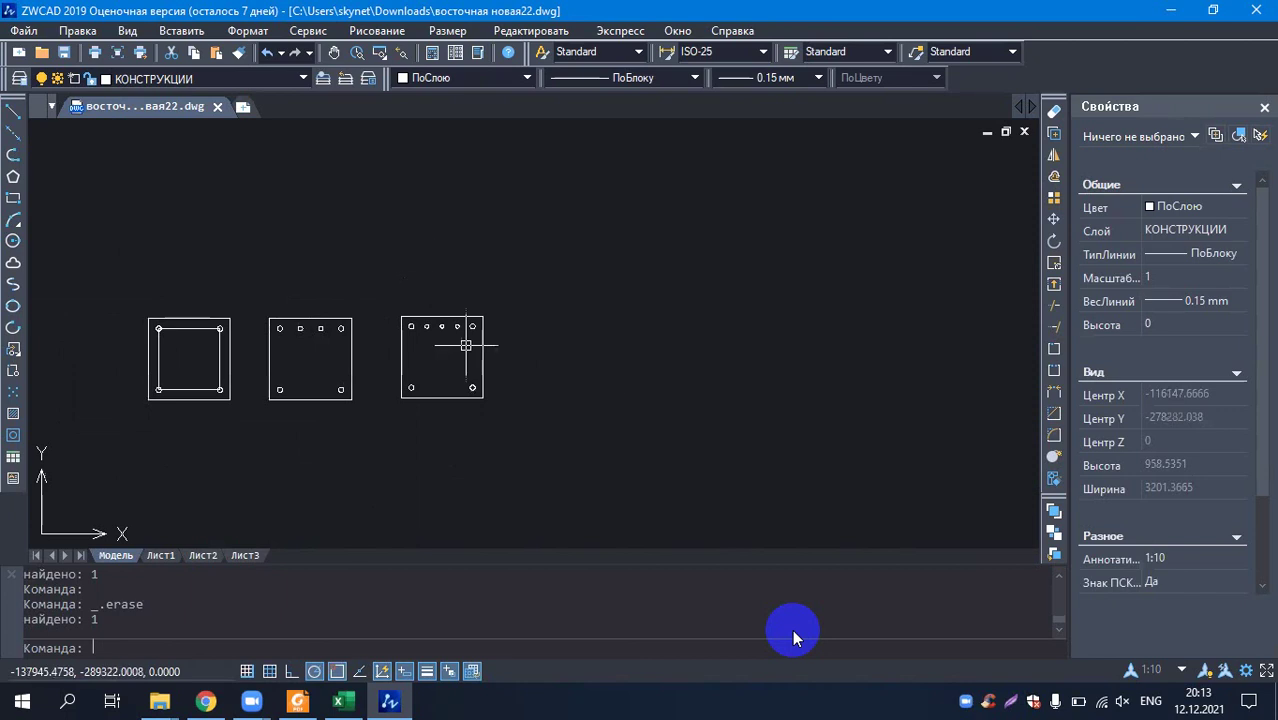
scroll(585, 383, "up", 2)
left_click(257, 234)
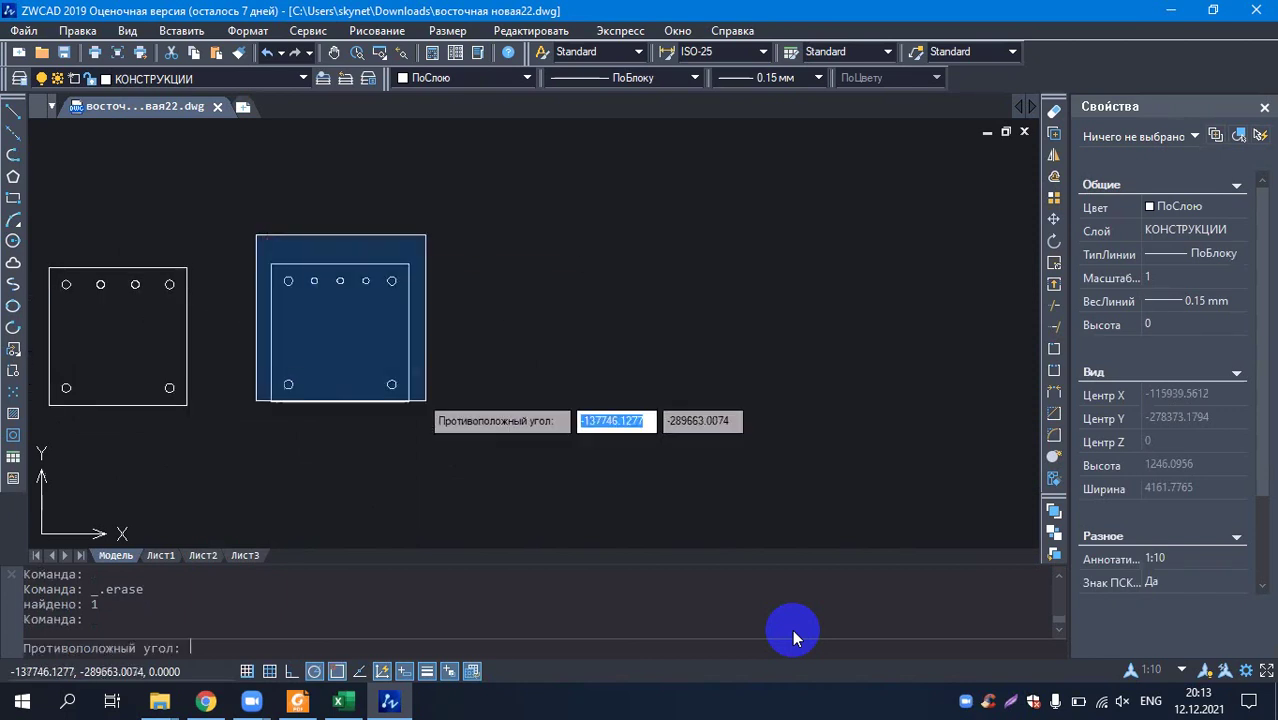
left_click(479, 433)
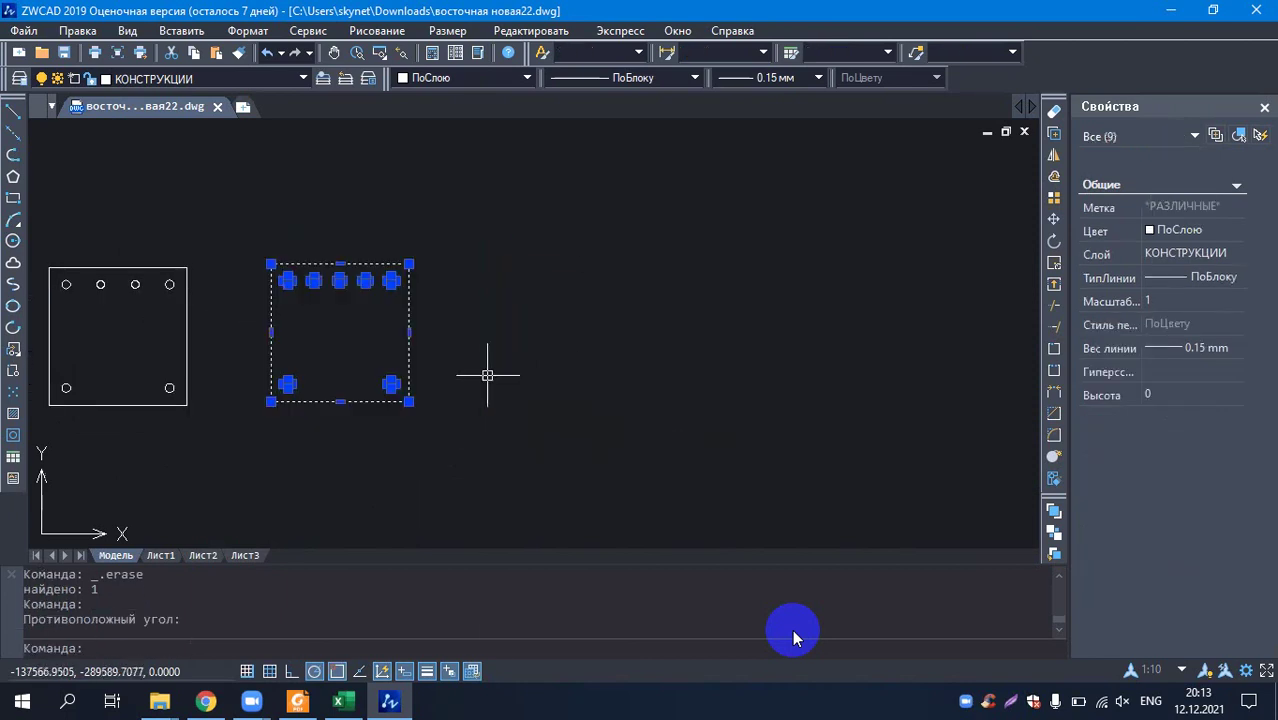
right_click(487, 375)
left_click(555, 188)
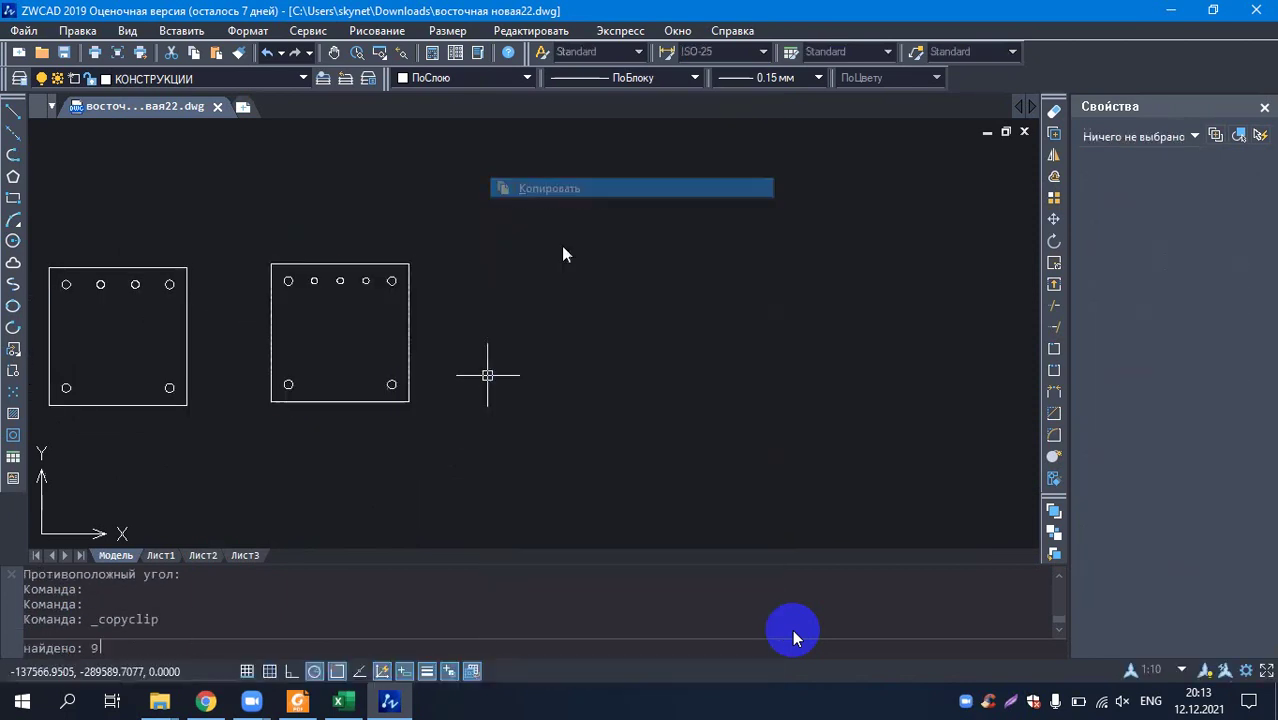
right_click(500, 304)
left_click(585, 237)
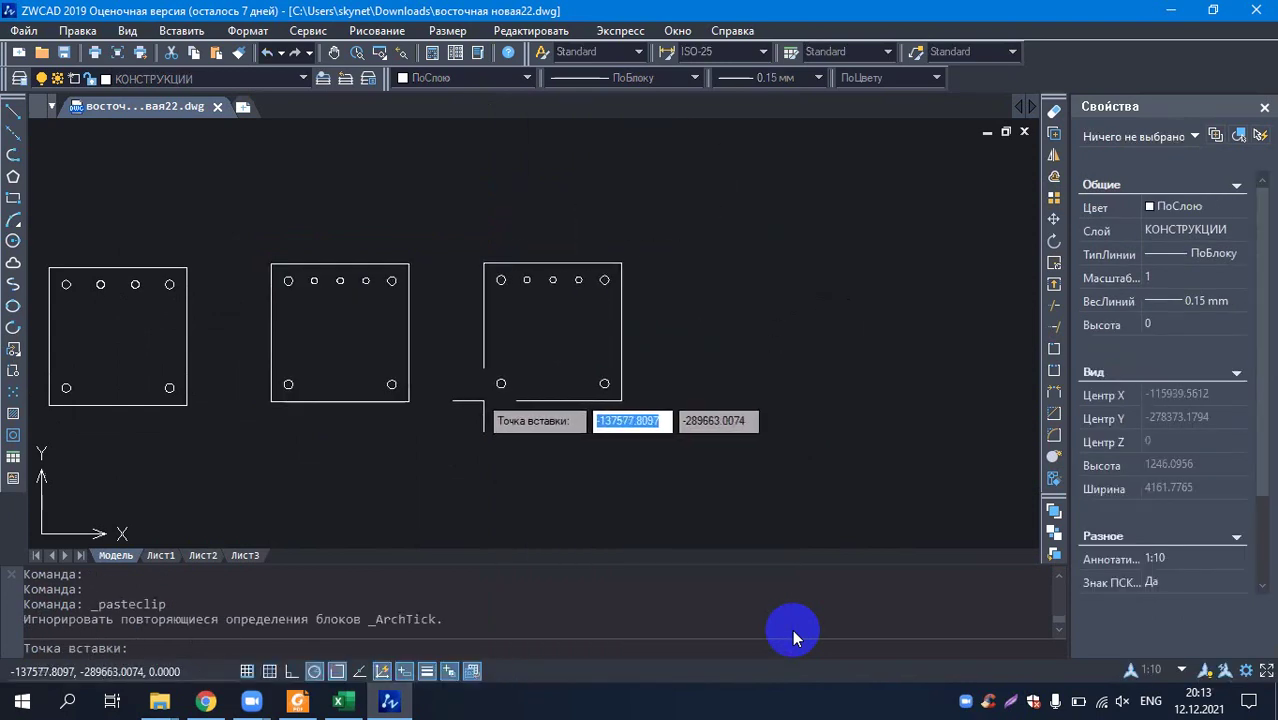
key("Return")
key("Escape")
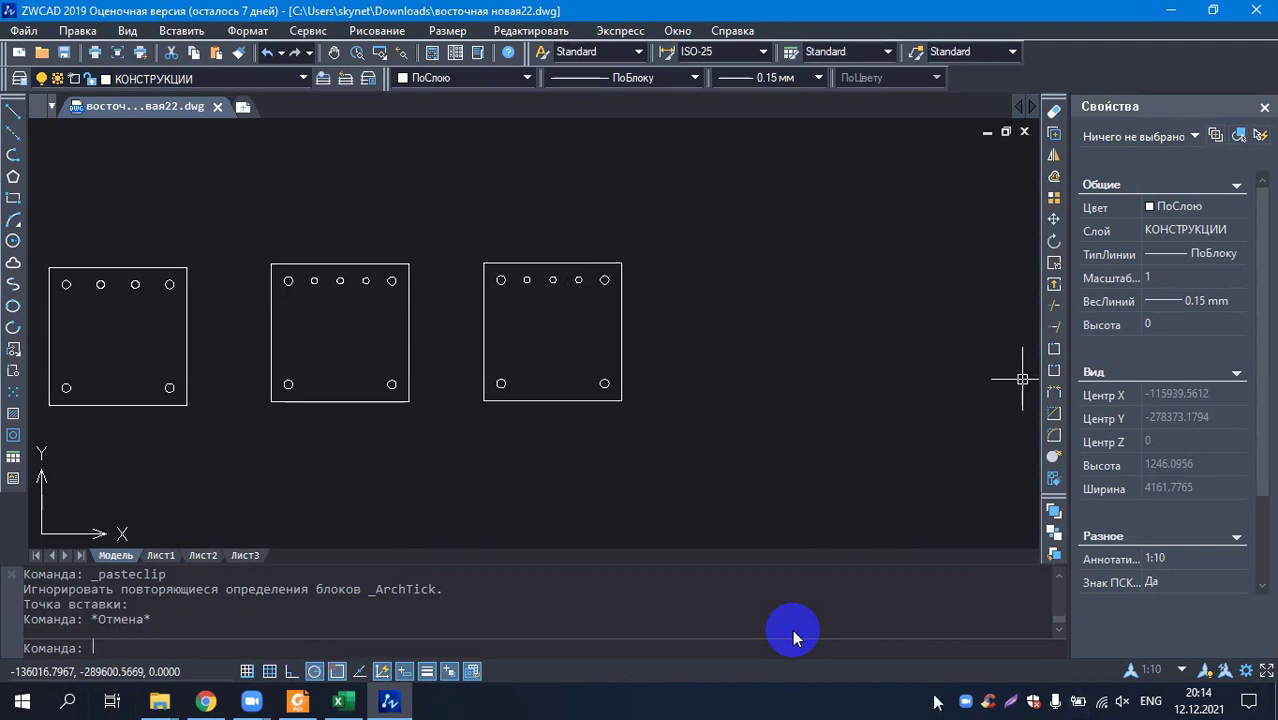
- Switch to the Zoom sign-in window and enable the "Не выполнять выход" option
left_click(970, 710)
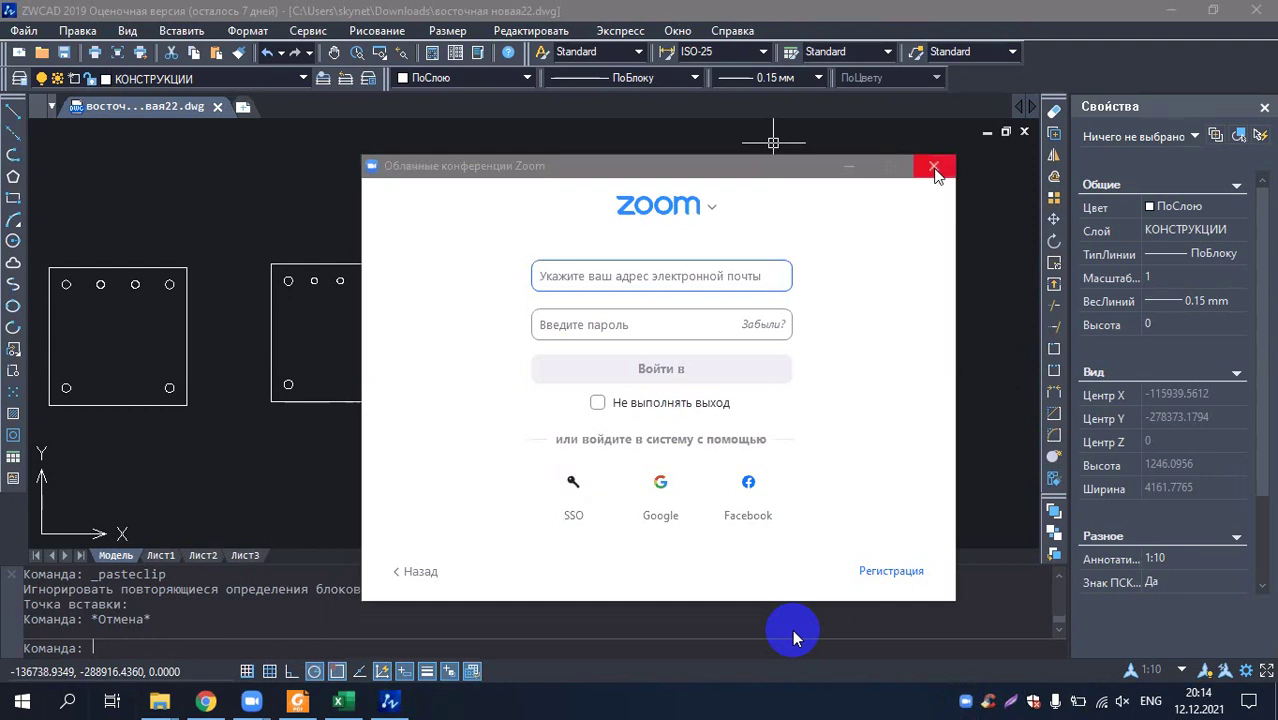
mouse_move(252, 704)
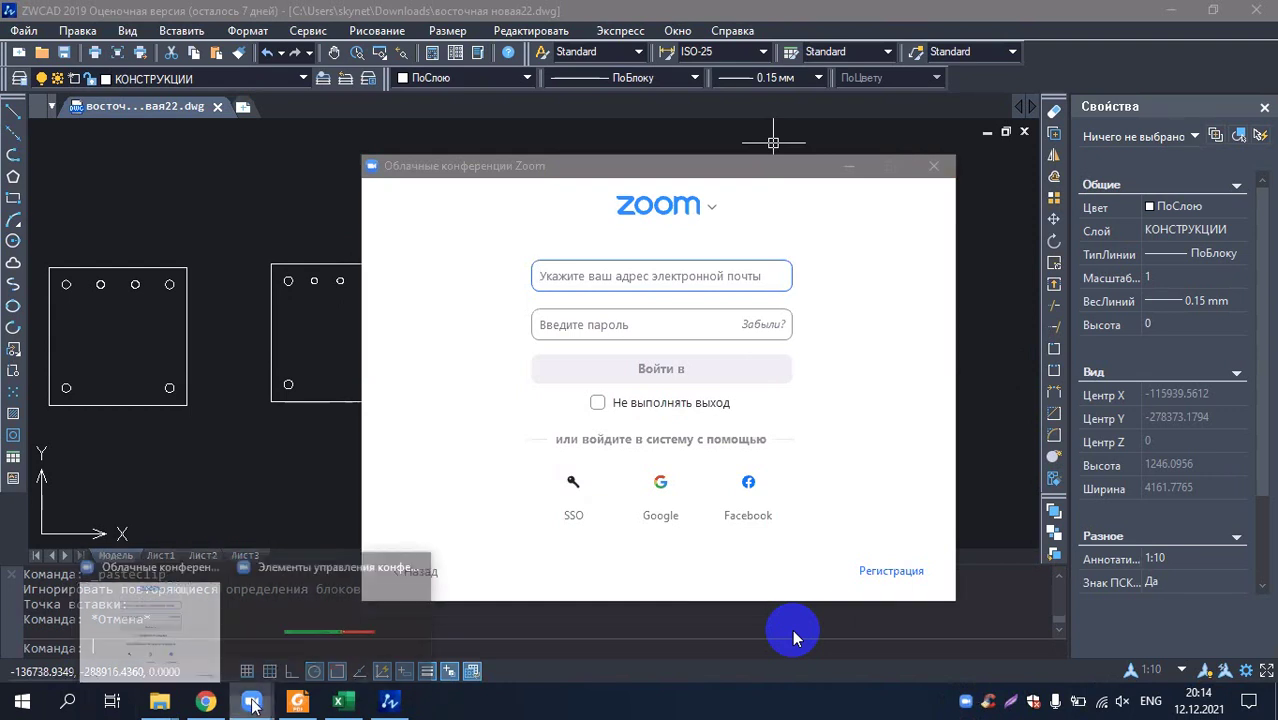
left_click(192, 613)
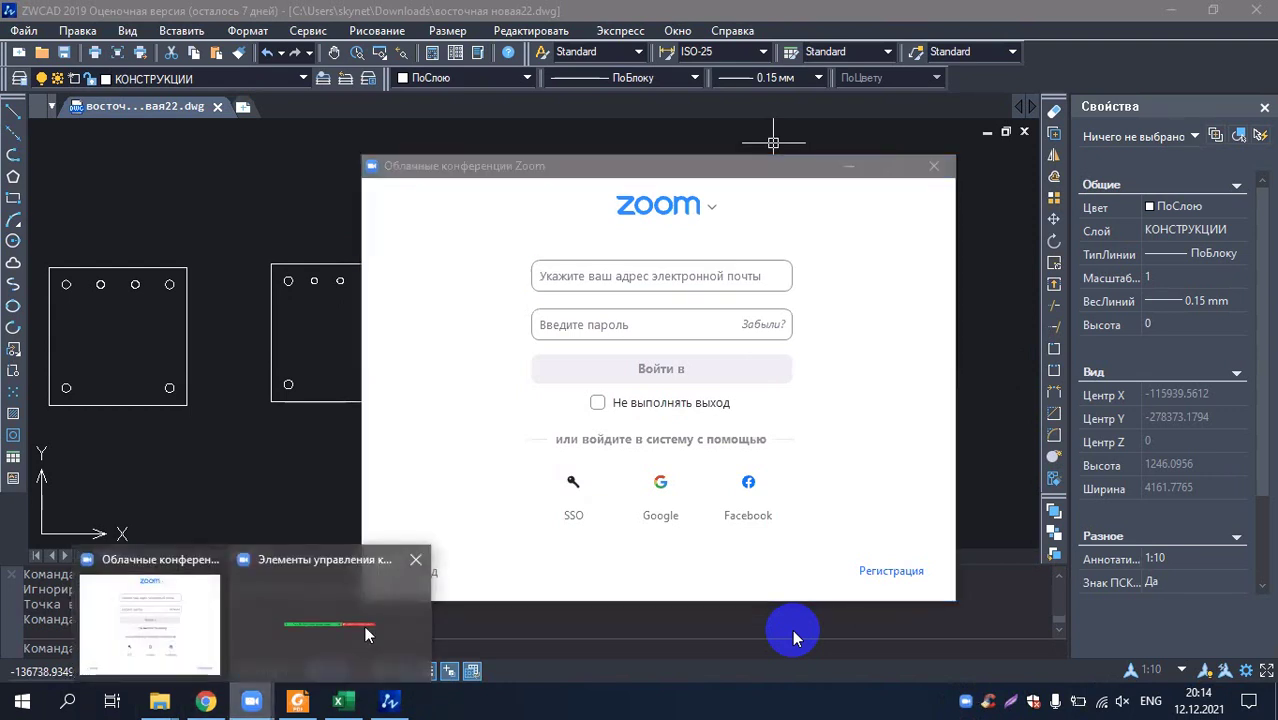
left_click(1262, 10)
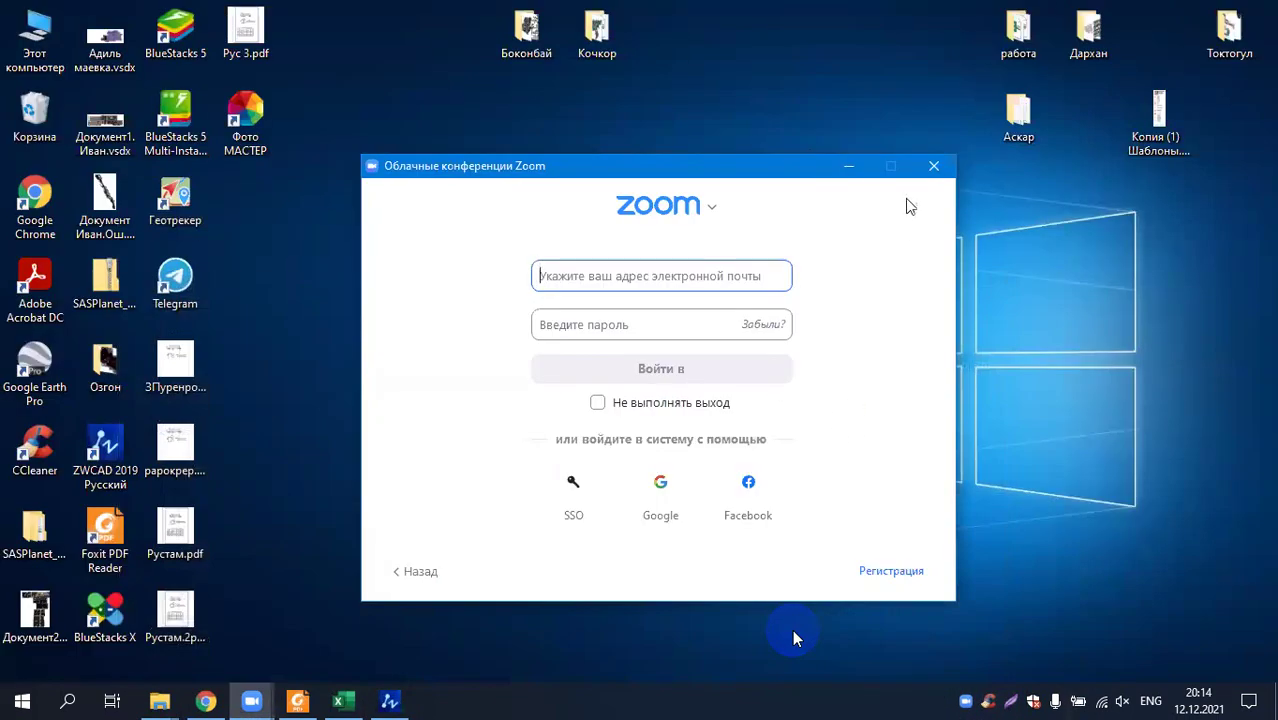
left_click(849, 167)
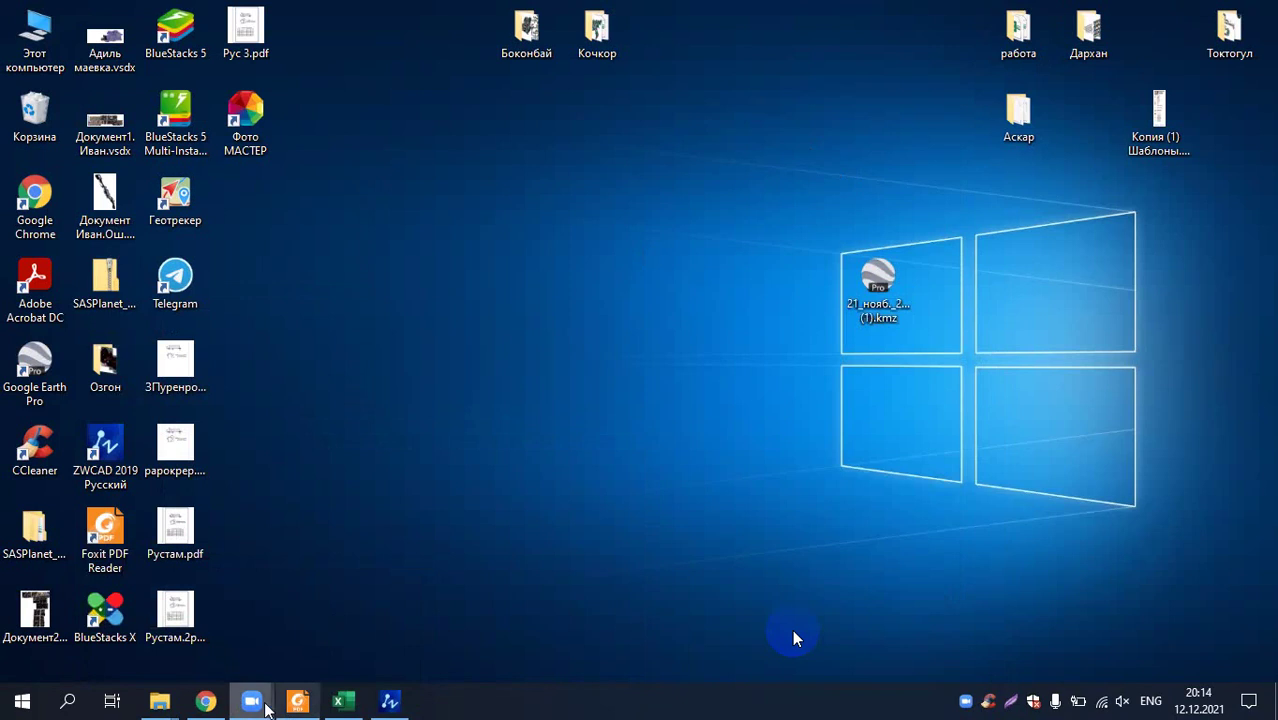
mouse_move(251, 700)
left_click(157, 625)
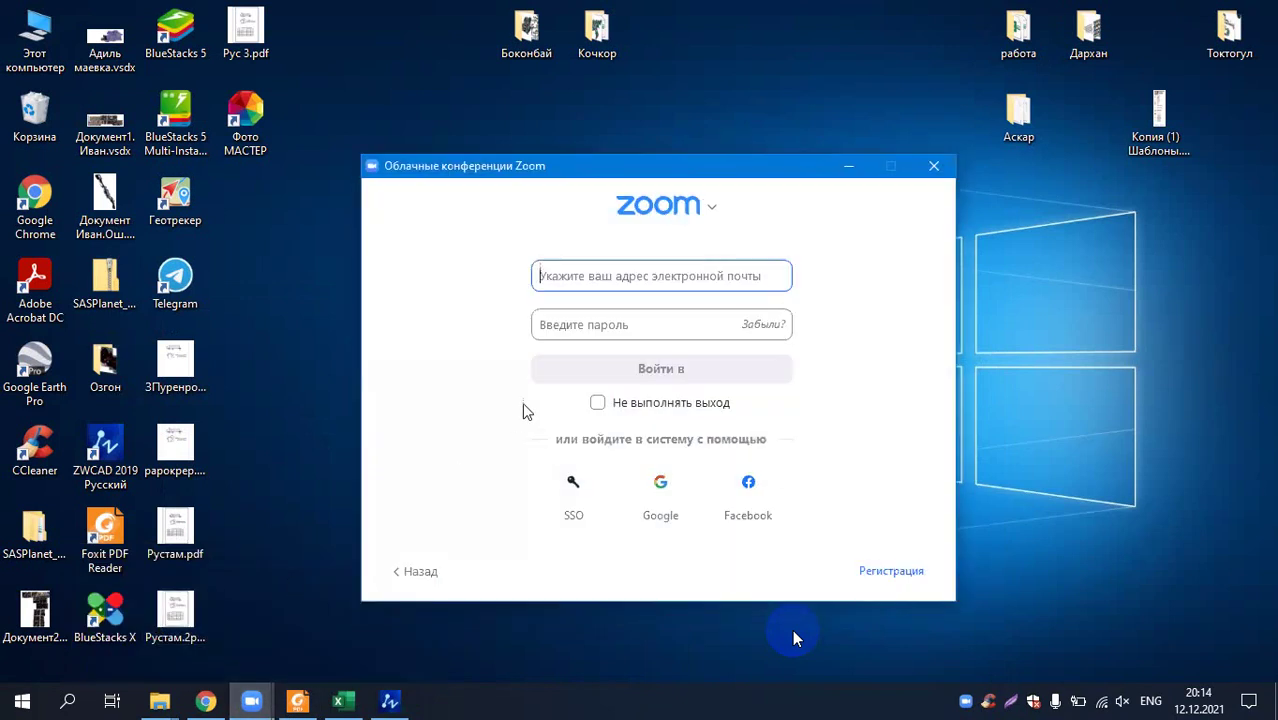
mouse_move(251, 705)
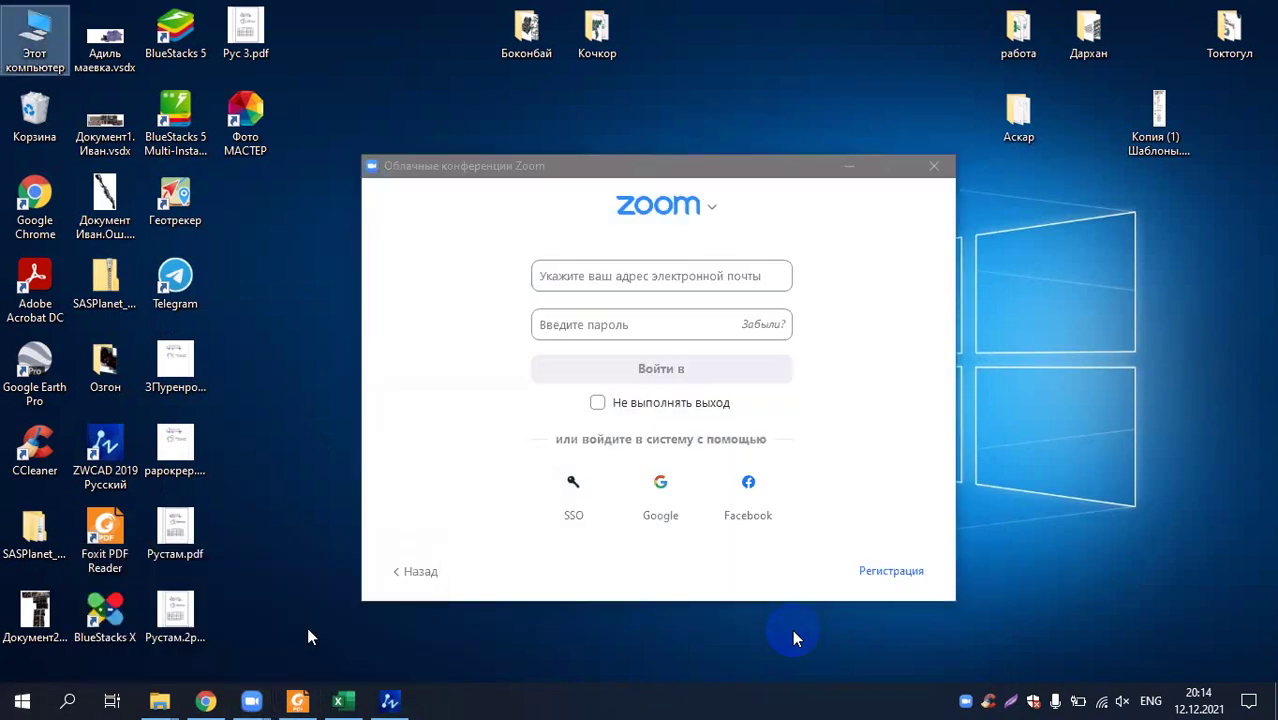
left_click(672, 409)
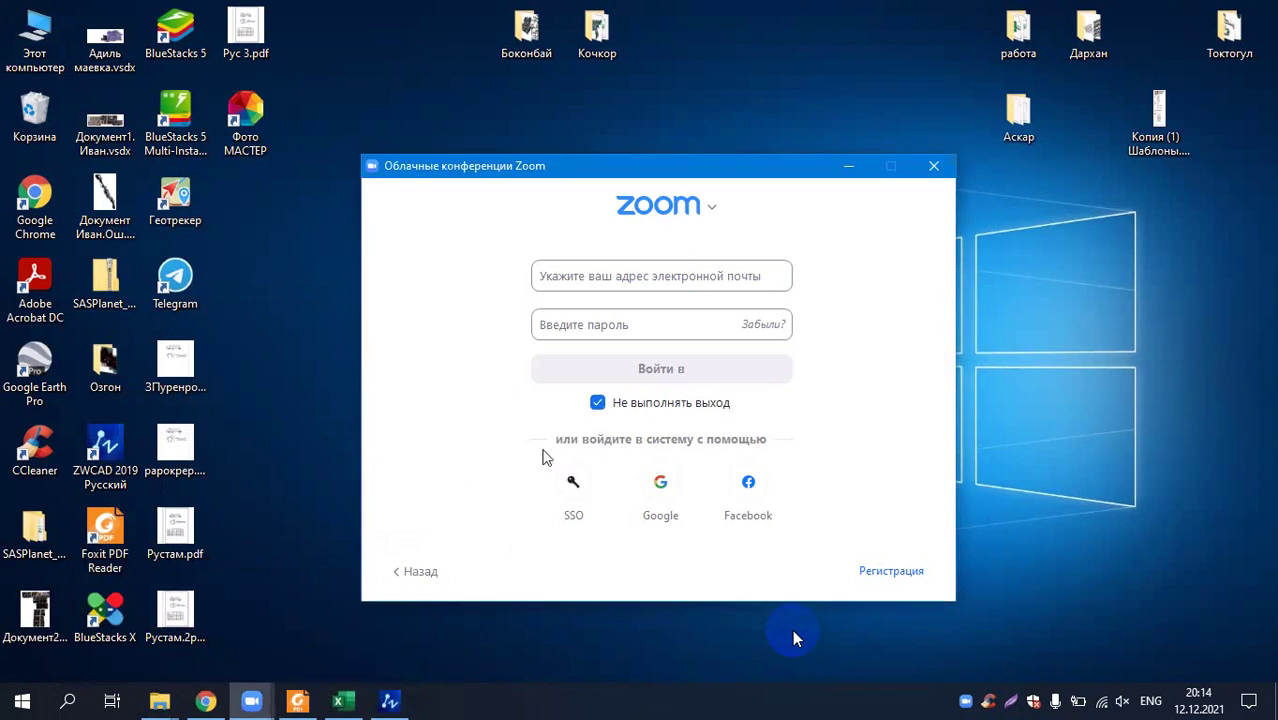
left_click(253, 703)
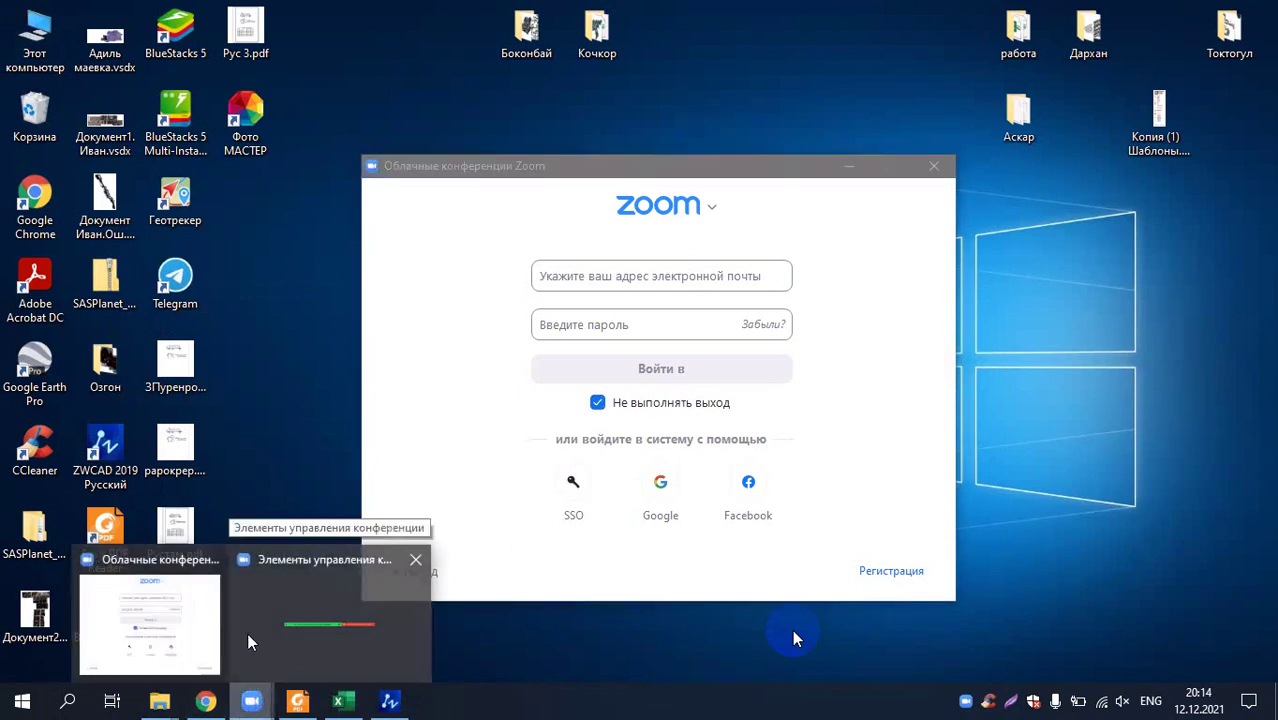
- Raise the system playback volume for the Realtek headphones
left_click(1133, 702)
left_click(795, 638)
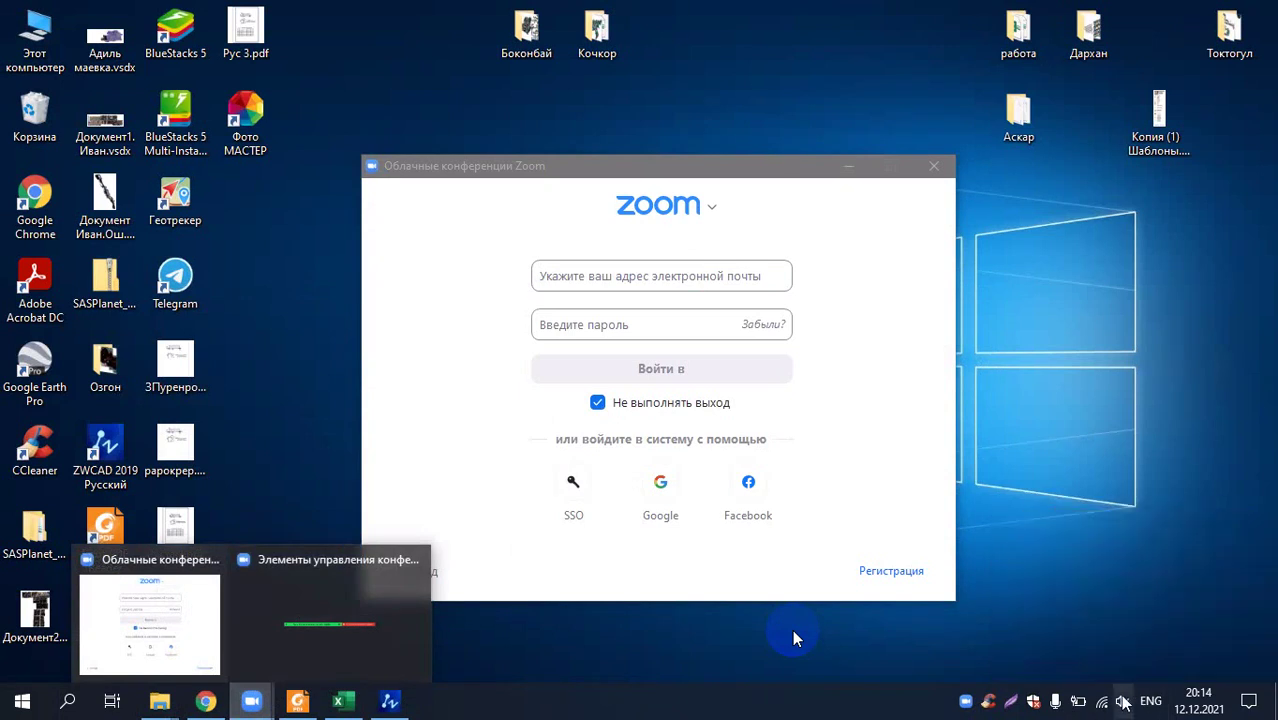
left_click(1122, 701)
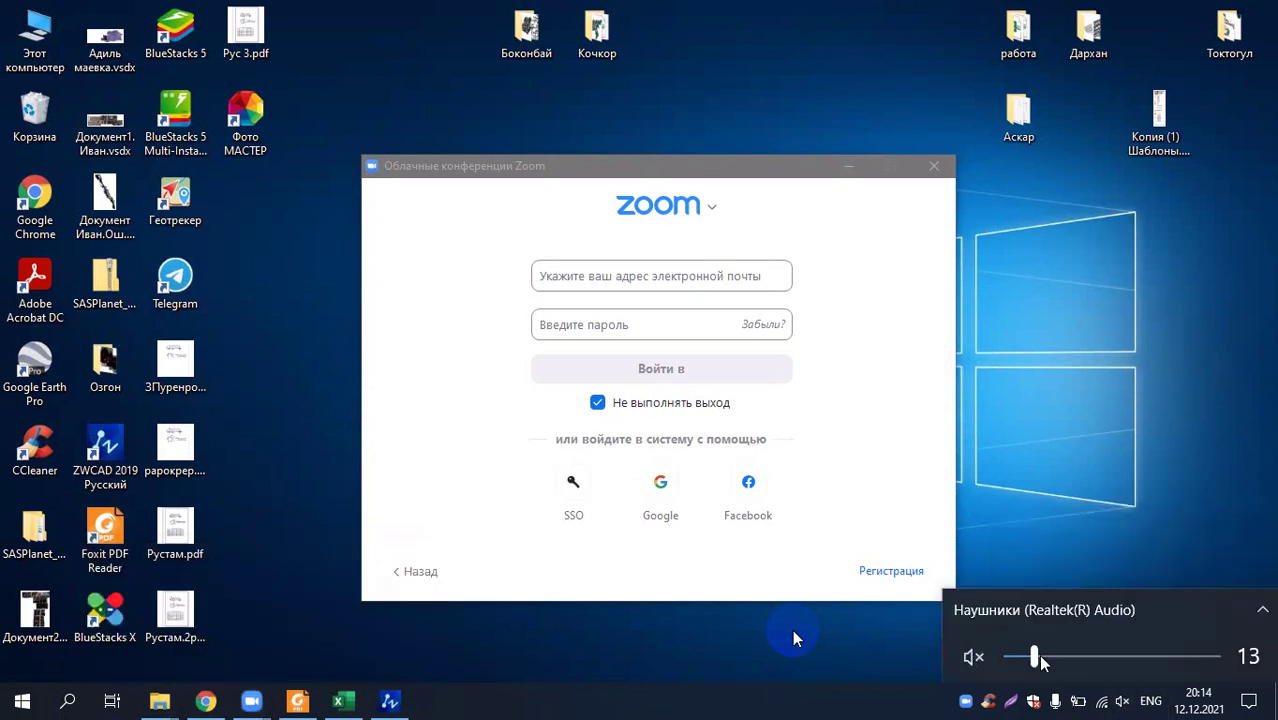
left_click_drag(1040, 660, 1100, 657)
left_click(1127, 500)
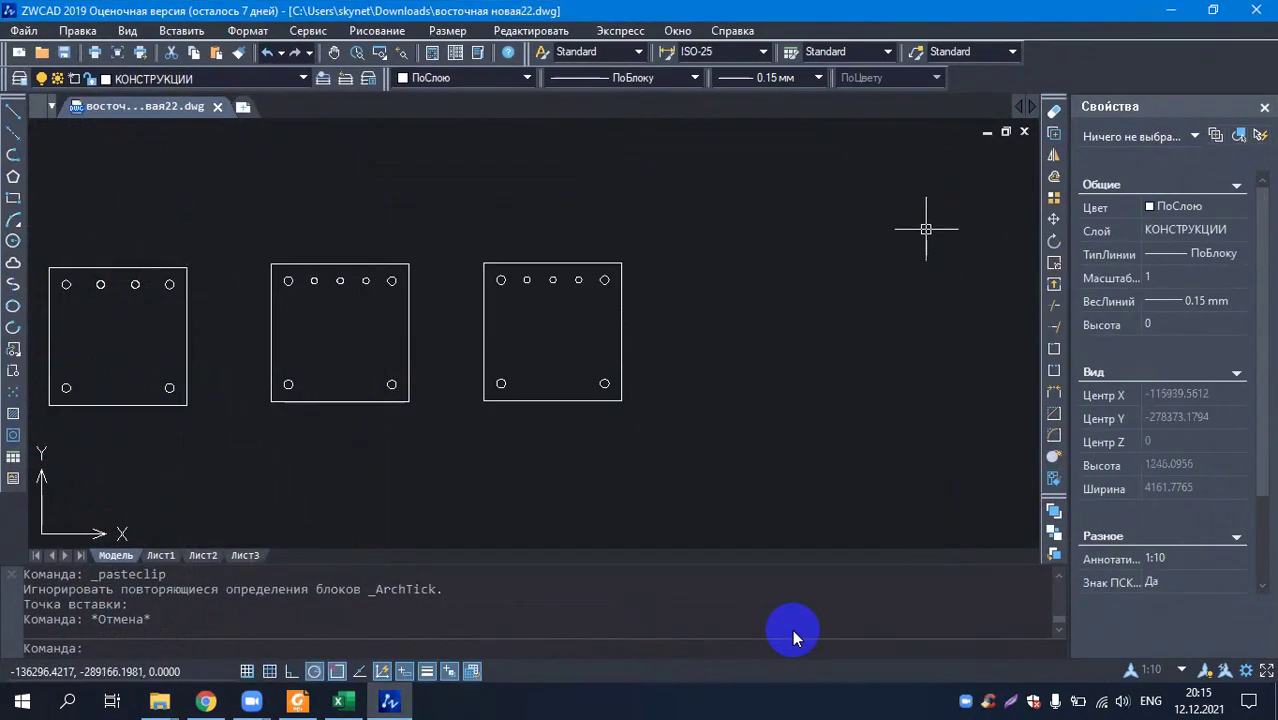
left_click(928, 224)
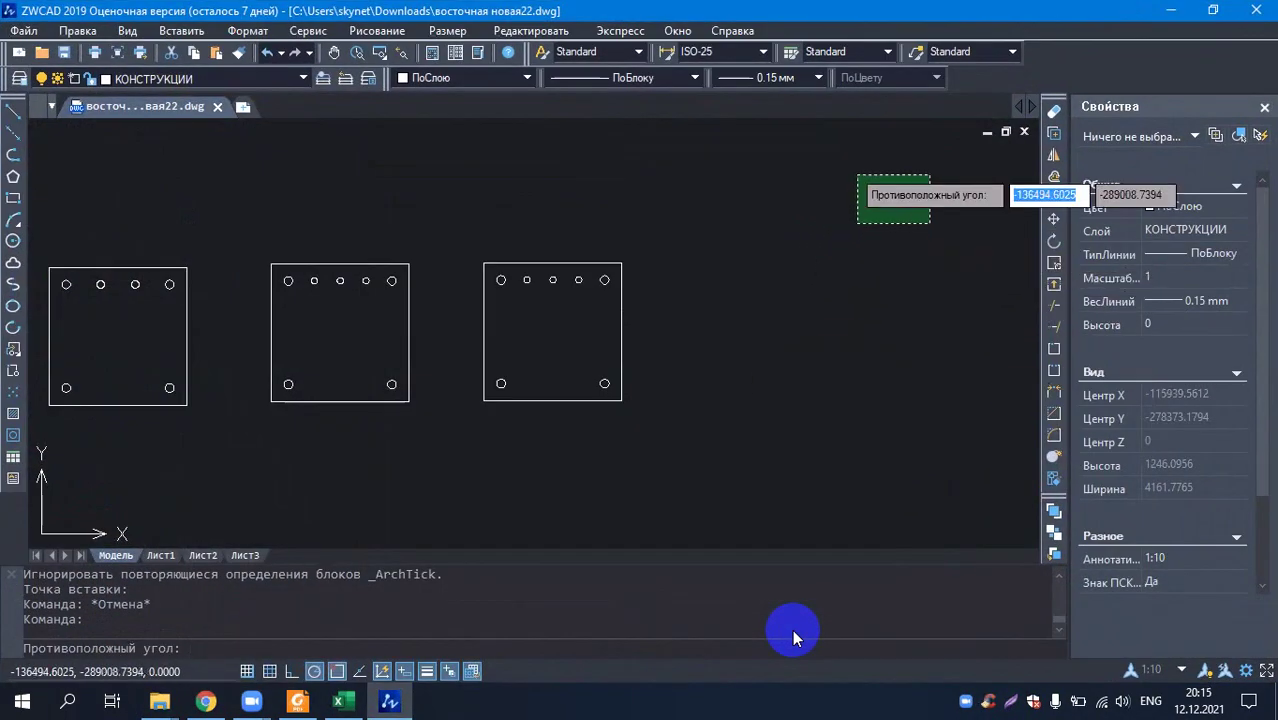
key("Escape")
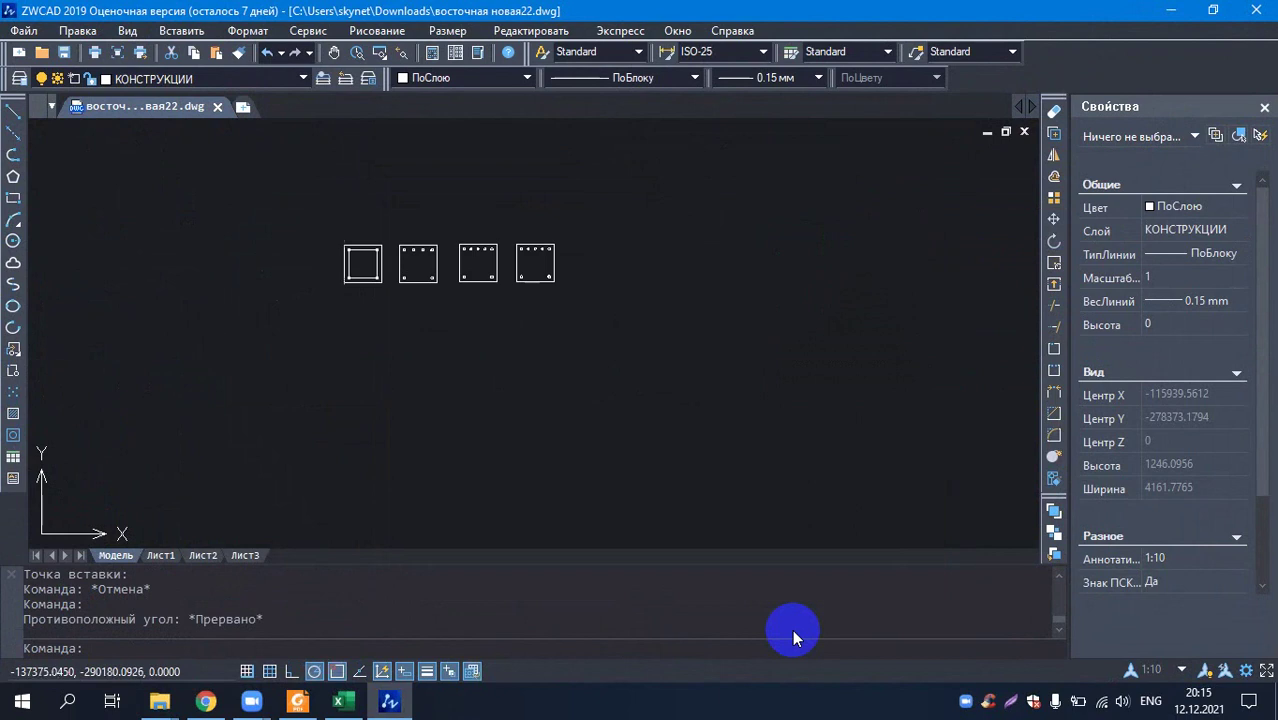
scroll(502, 222, "up", 3)
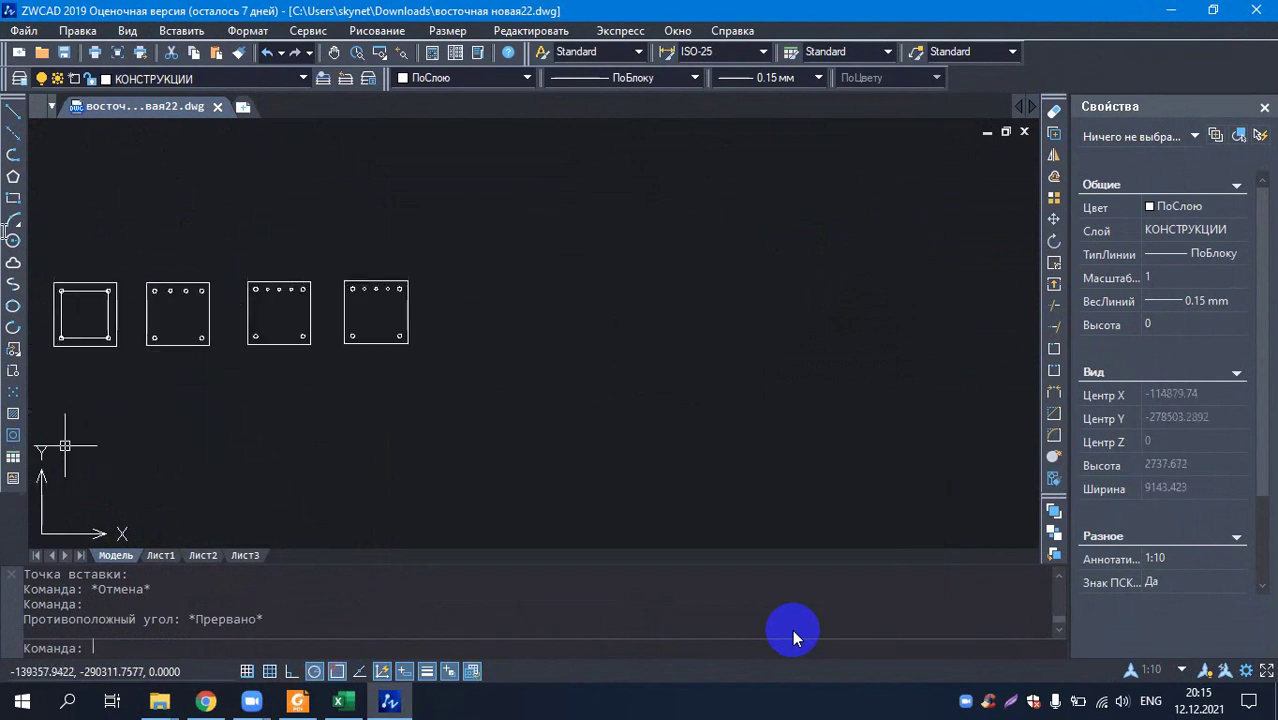
scroll(257, 294, "up", 5)
scroll(200, 265, "down", 3)
scroll(277, 240, "up", 2)
scroll(153, 193, "down", 1)
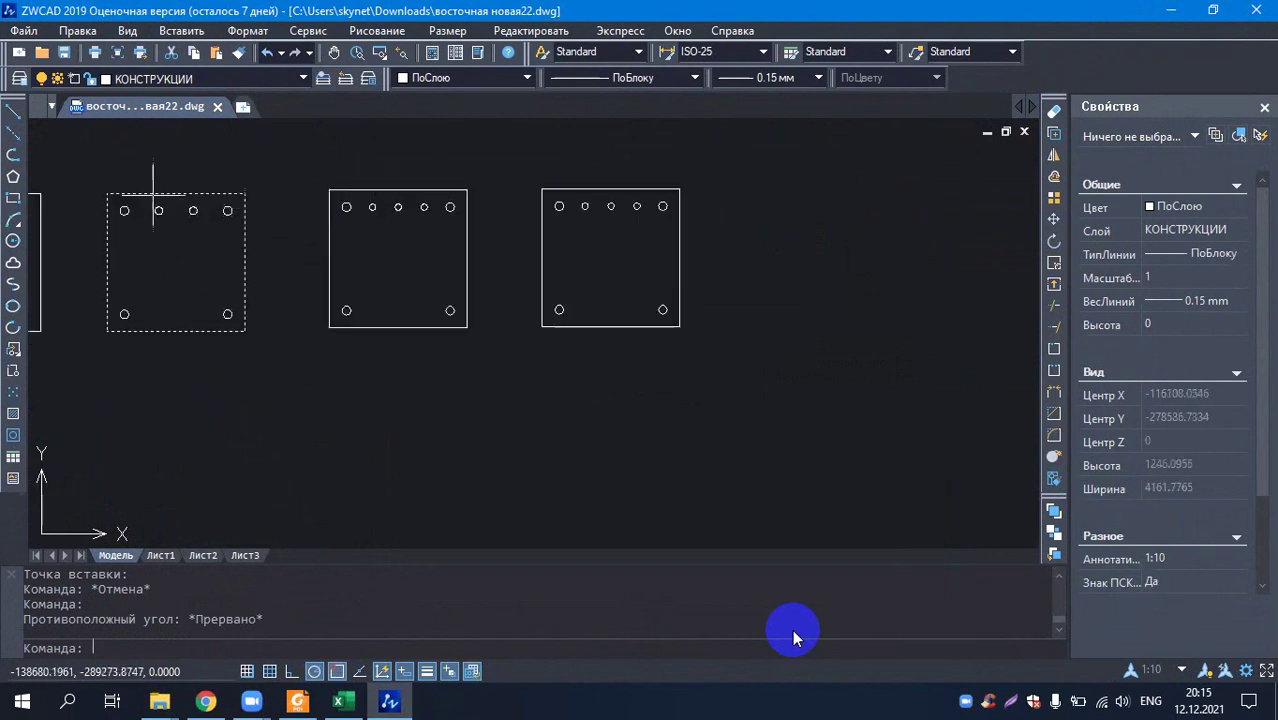
scroll(127, 195, "up", 2)
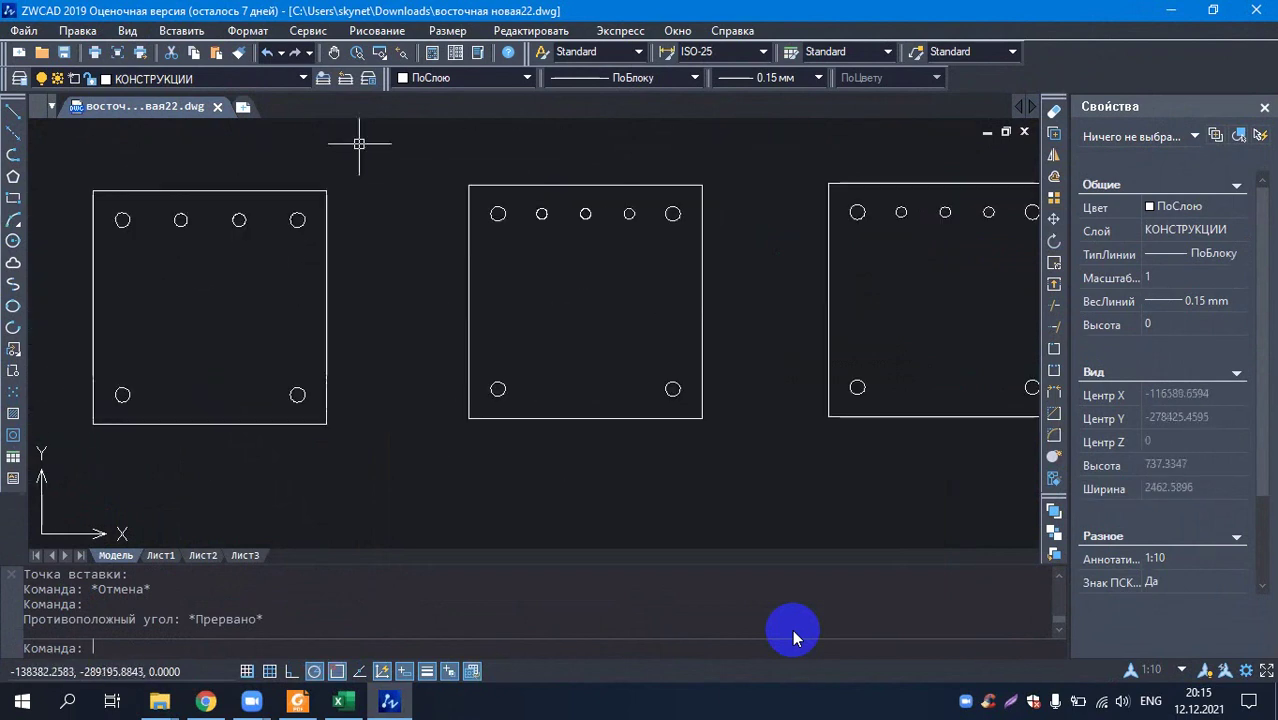
left_click(667, 51)
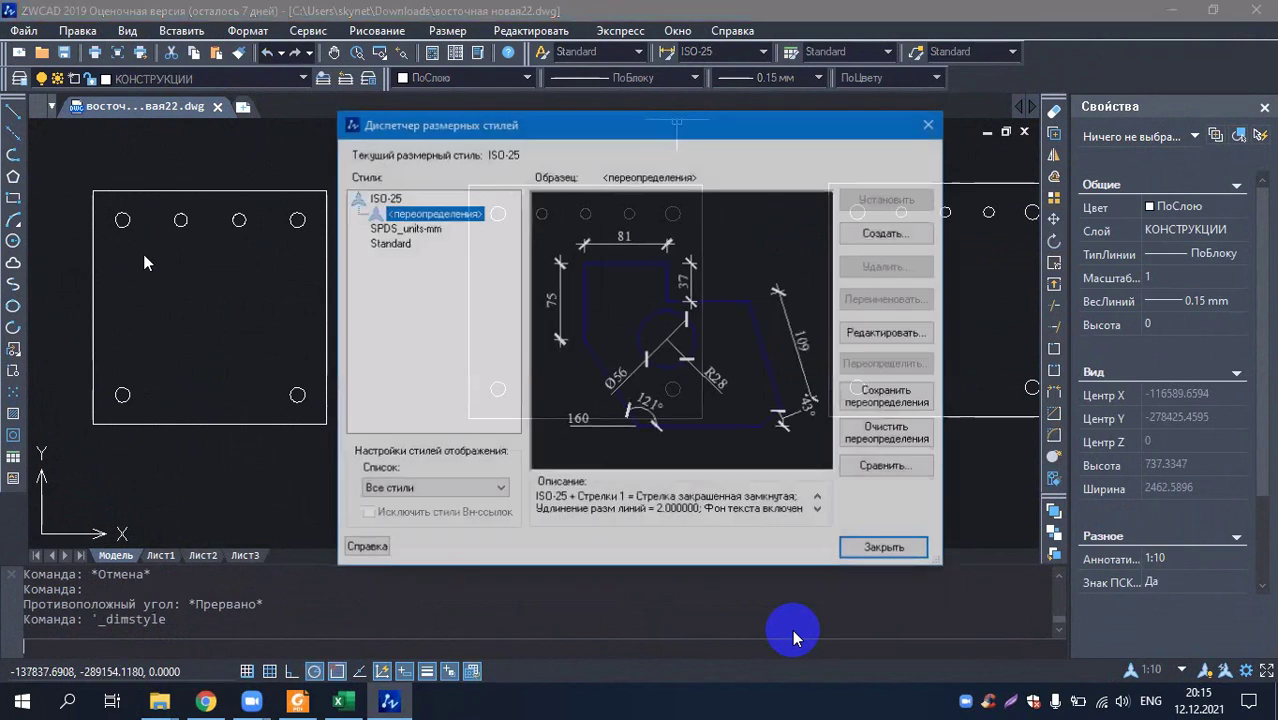
left_click(931, 124)
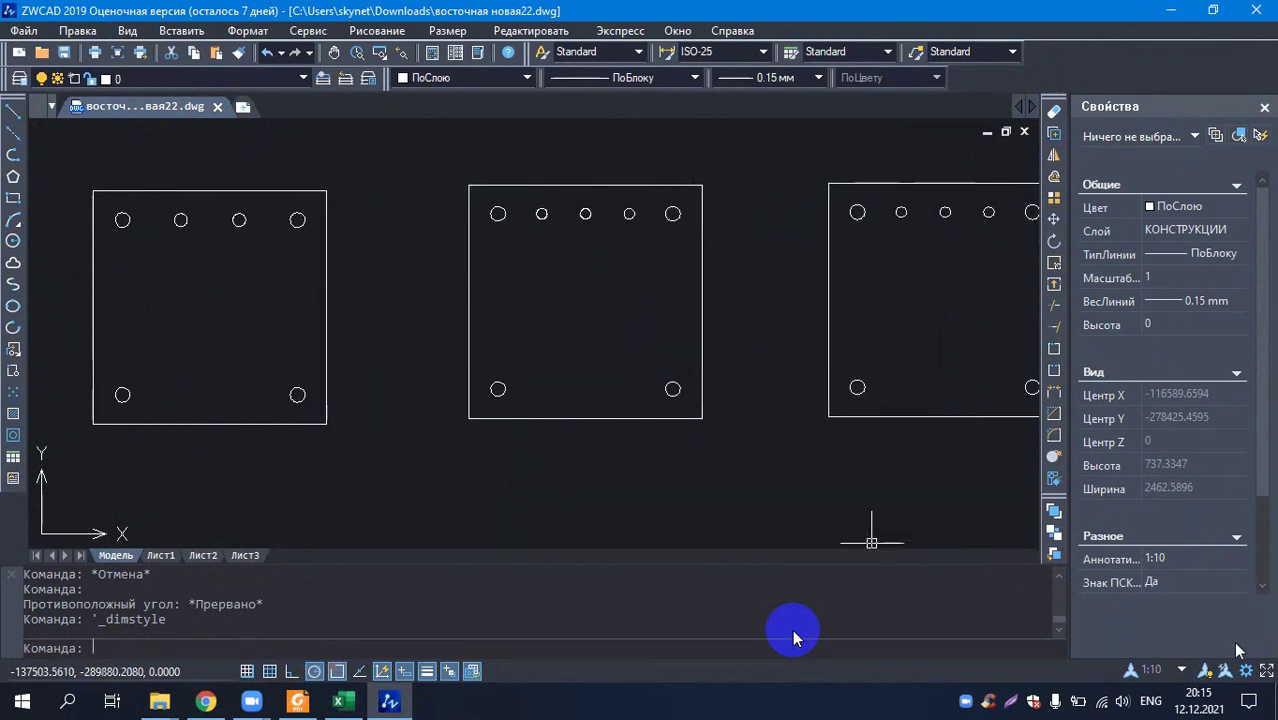
- Switch the workspace to "2d рисование & аннотации"
left_click(1245, 671)
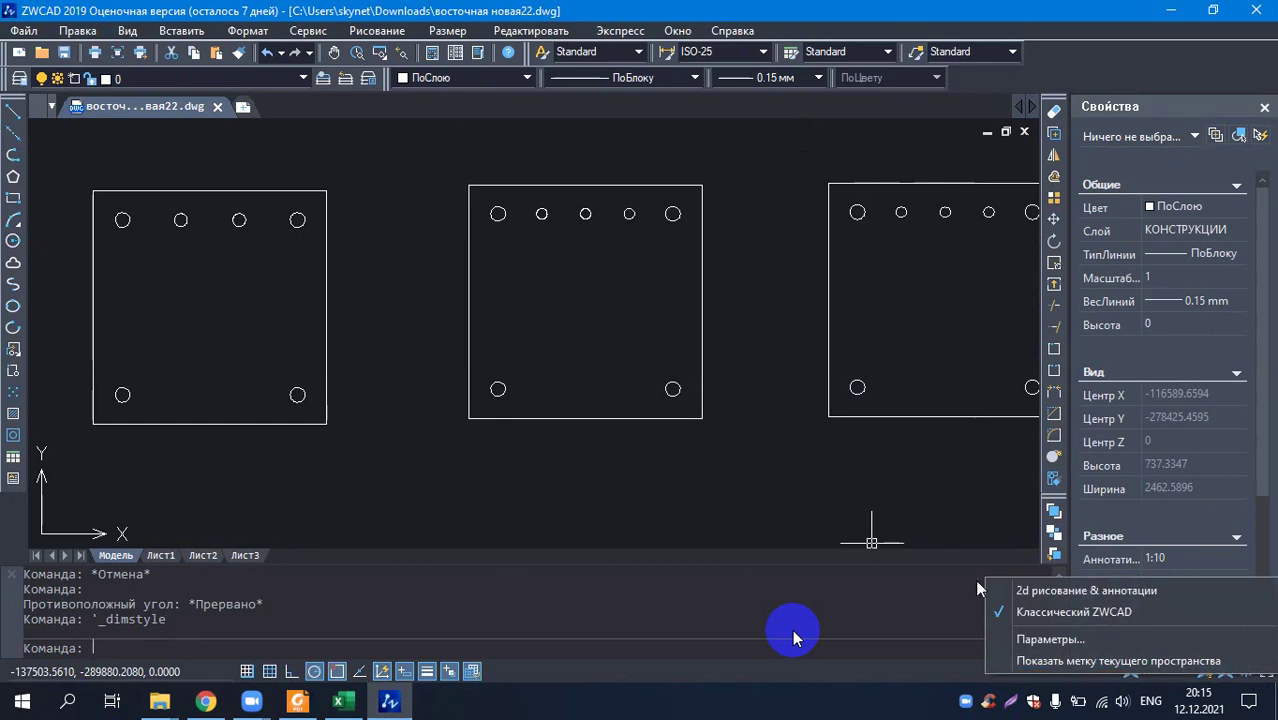
left_click(1070, 590)
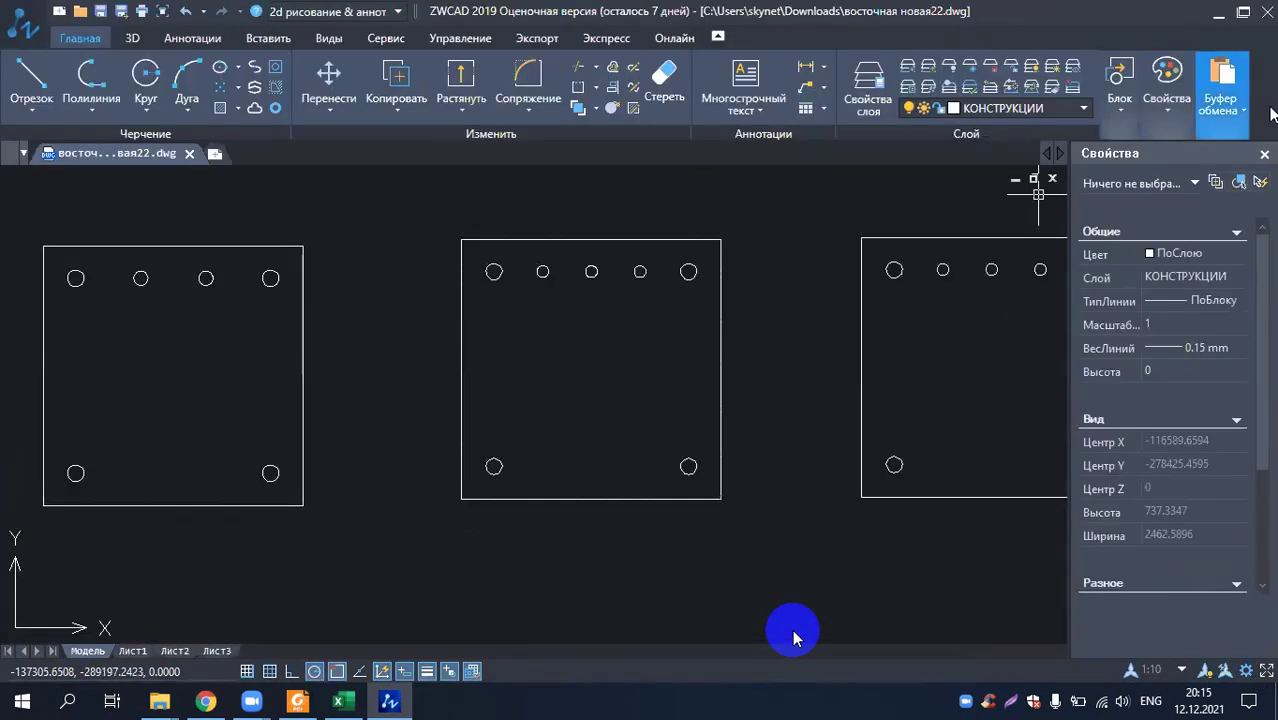
left_click(1246, 118)
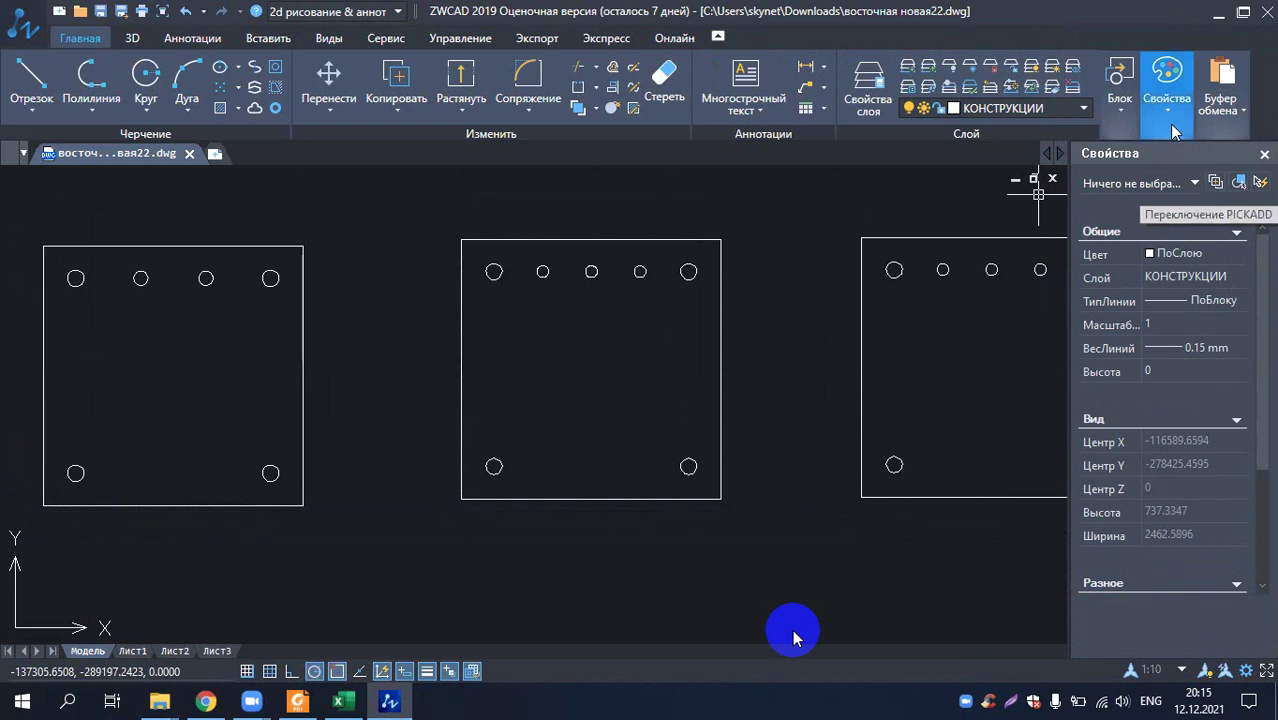
left_click(1240, 114)
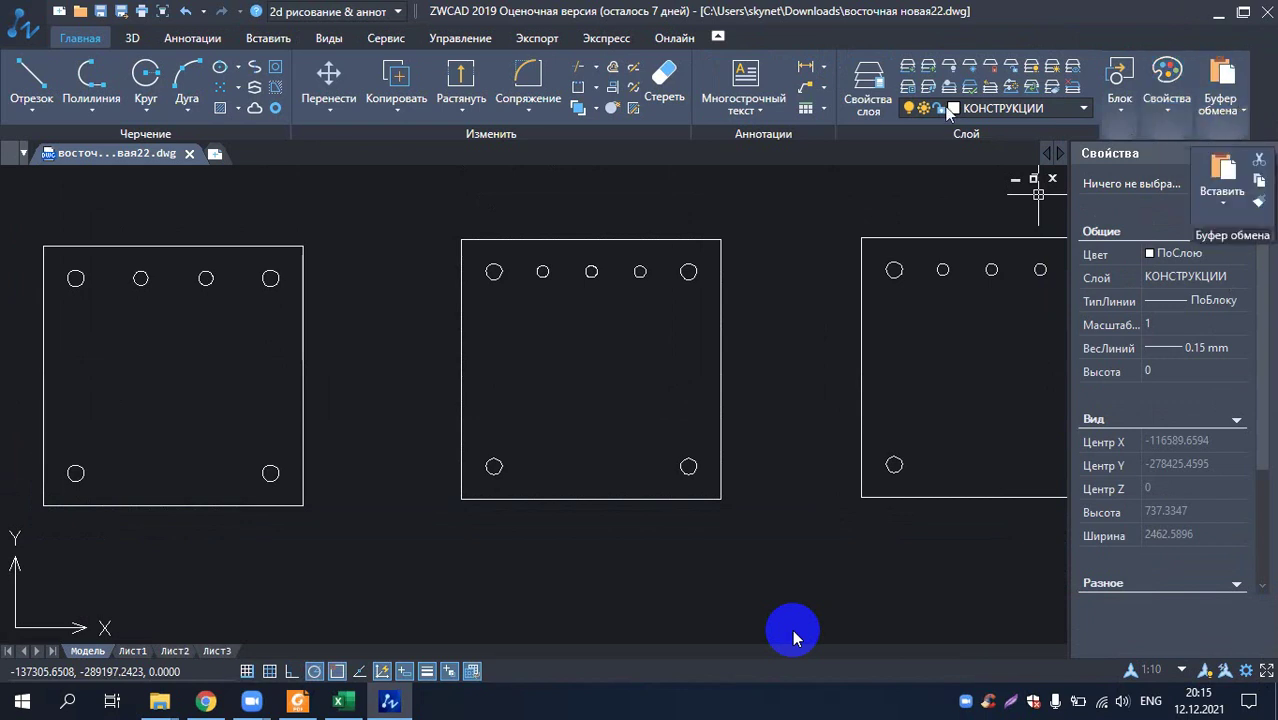
left_click(805, 66)
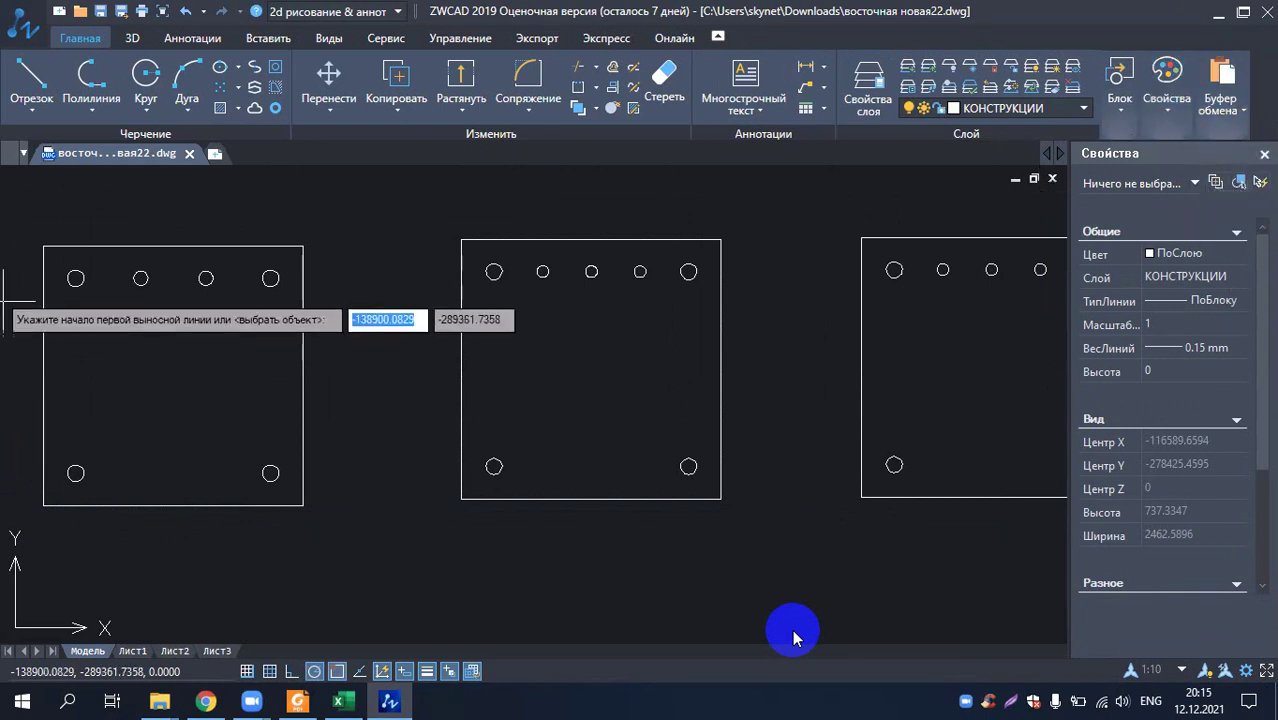
left_click(76, 278)
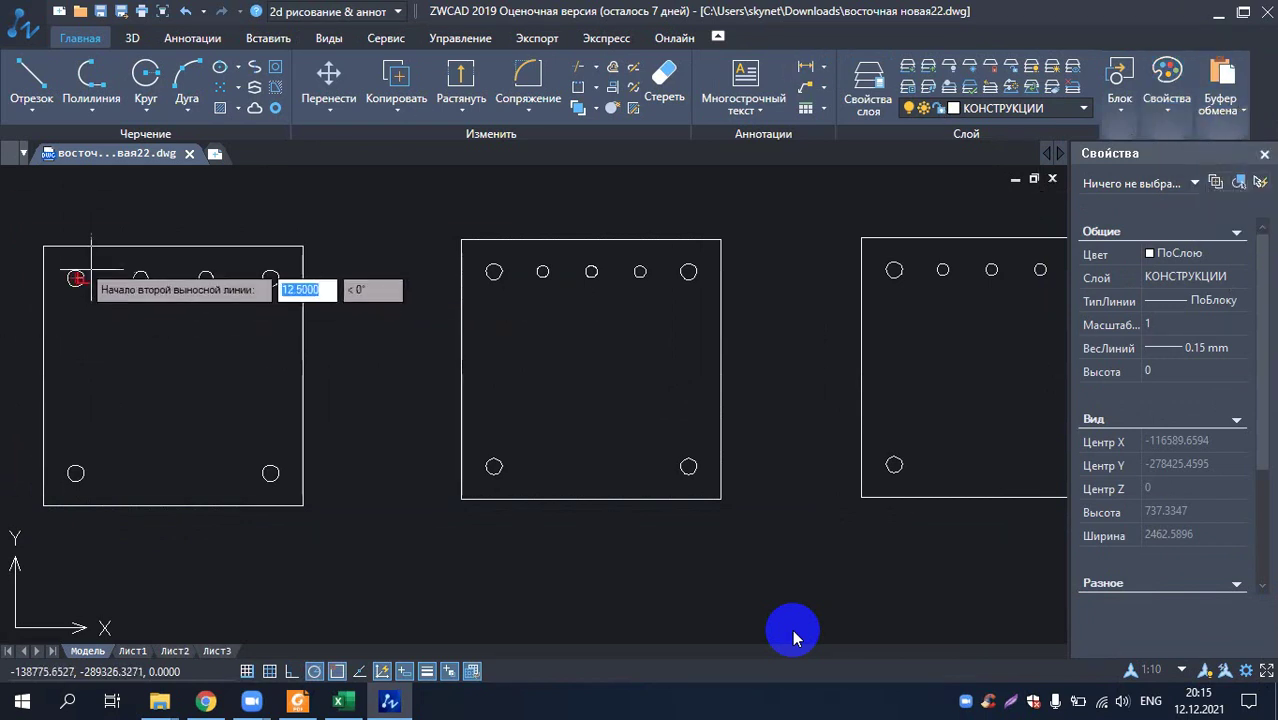
left_click(141, 278)
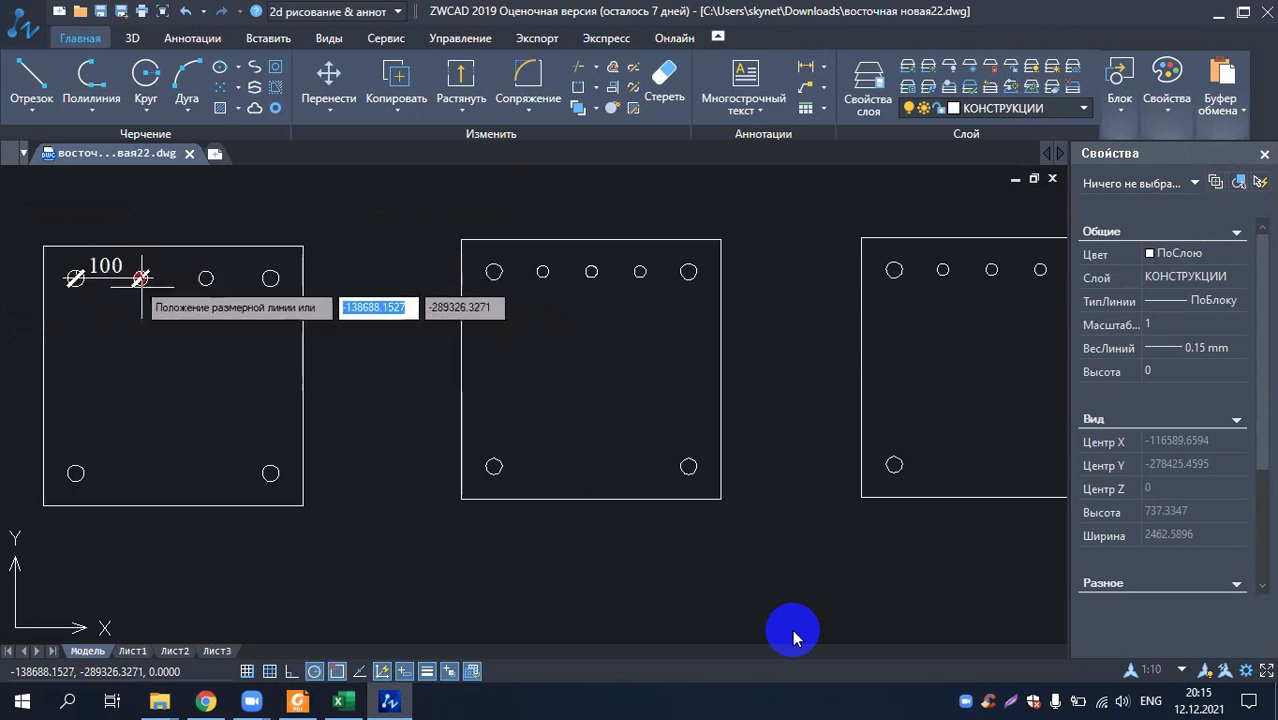
key("Escape")
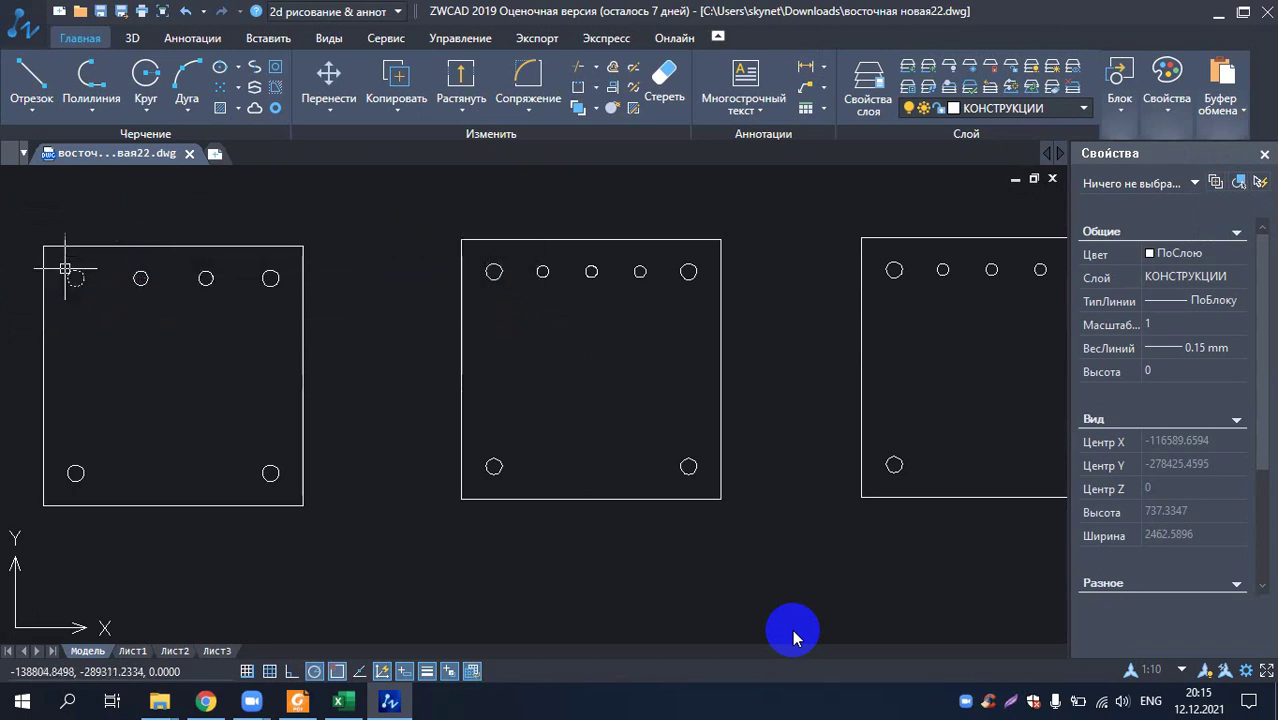
left_click(806, 66)
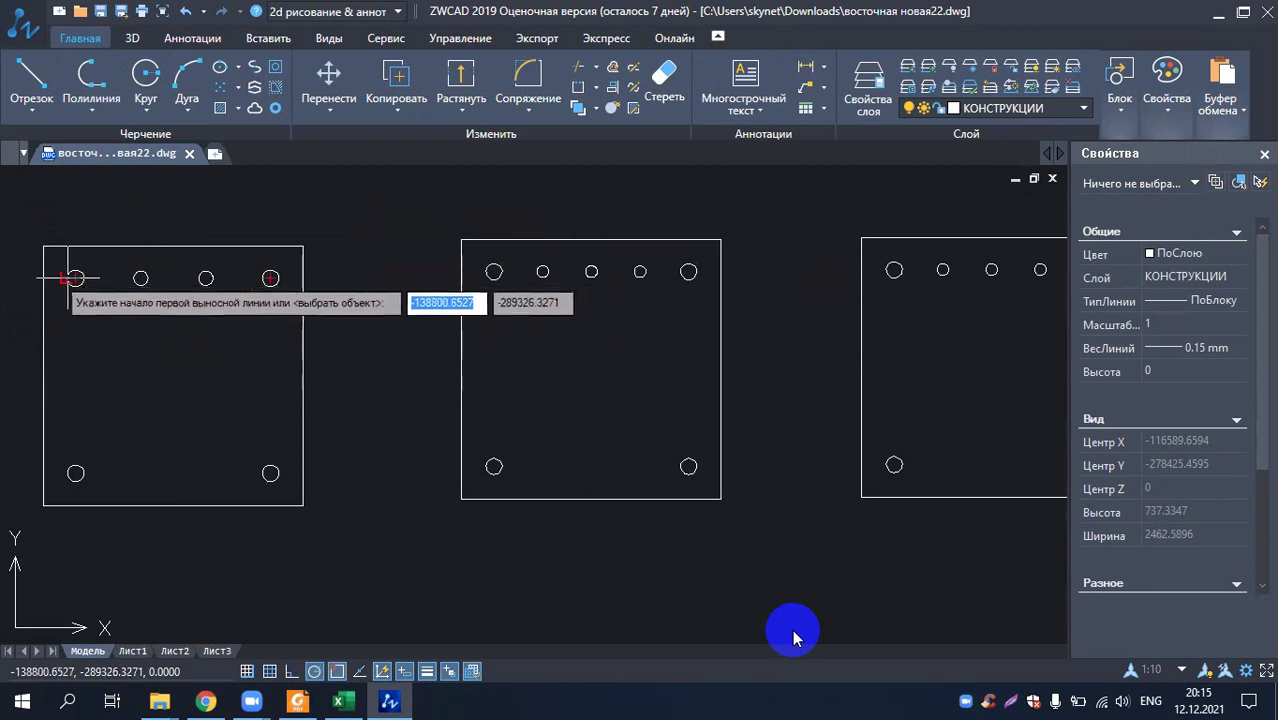
scroll(76, 270, "up", 5)
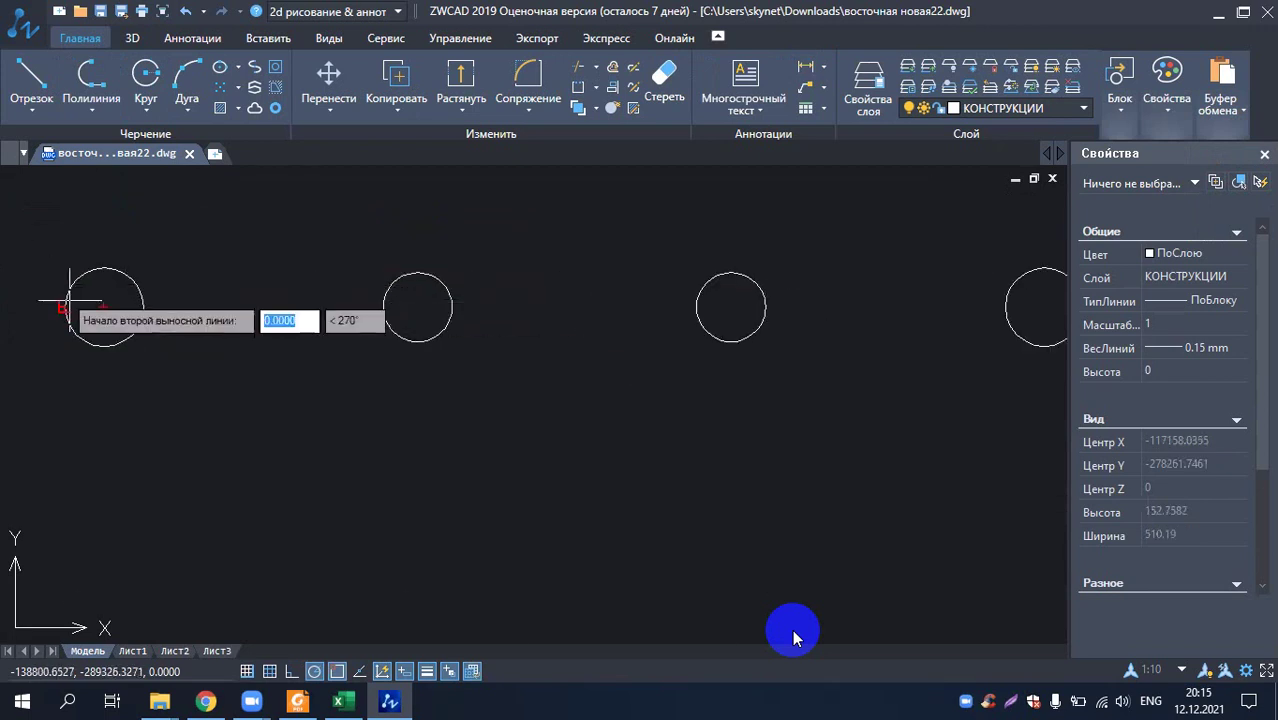
left_click(66, 305)
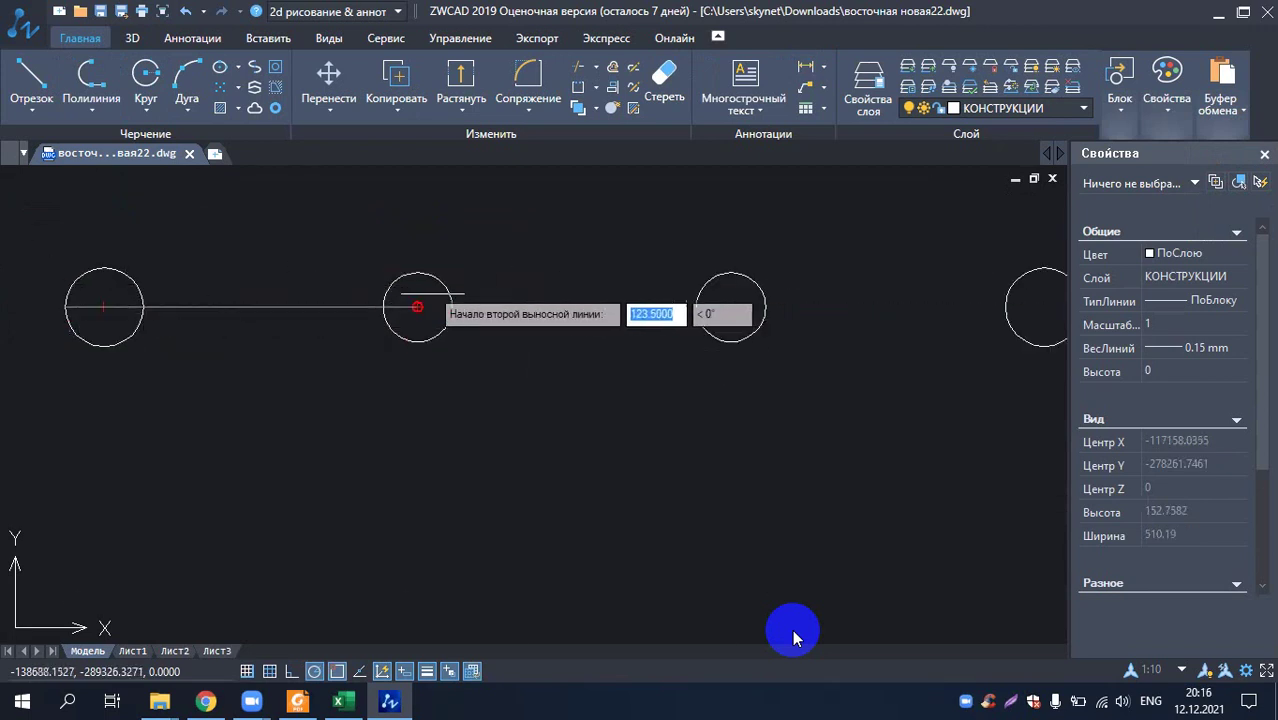
scroll(422, 305, "down", 3)
key("Escape")
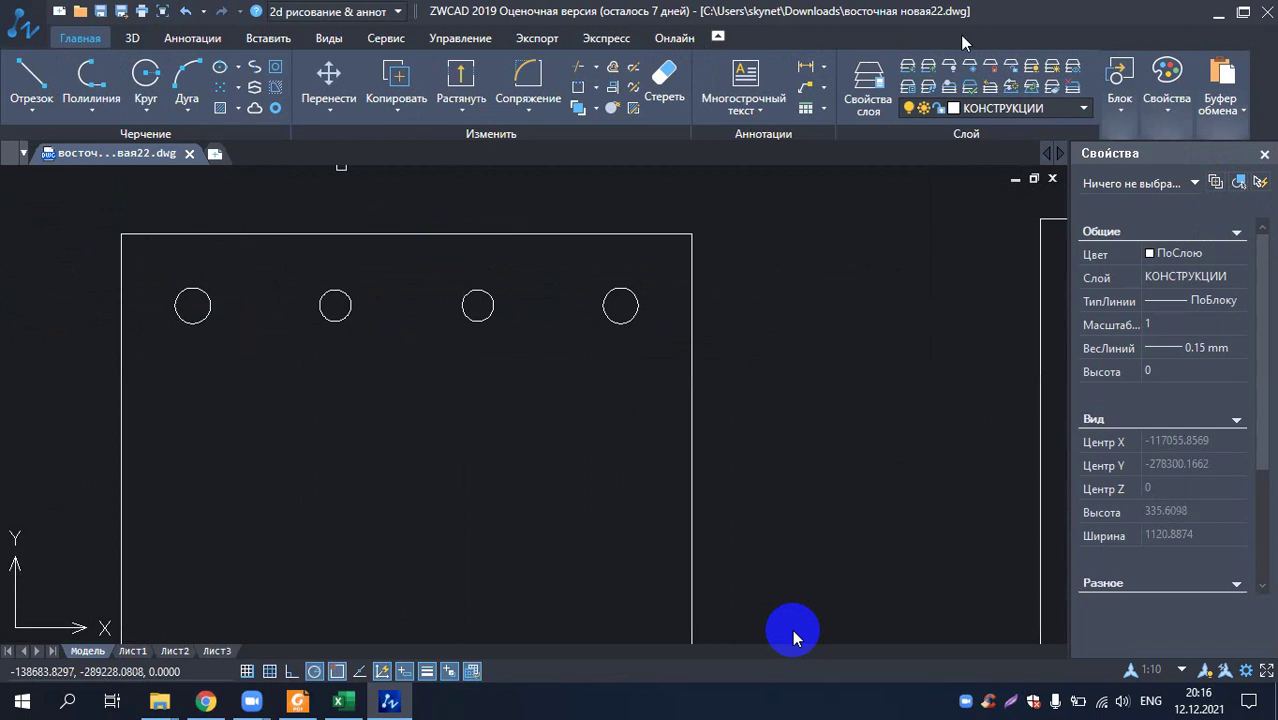
- Try a linear dimension across the outer edges of the two middle upper bars in the section with four upper bars
left_click(805, 67)
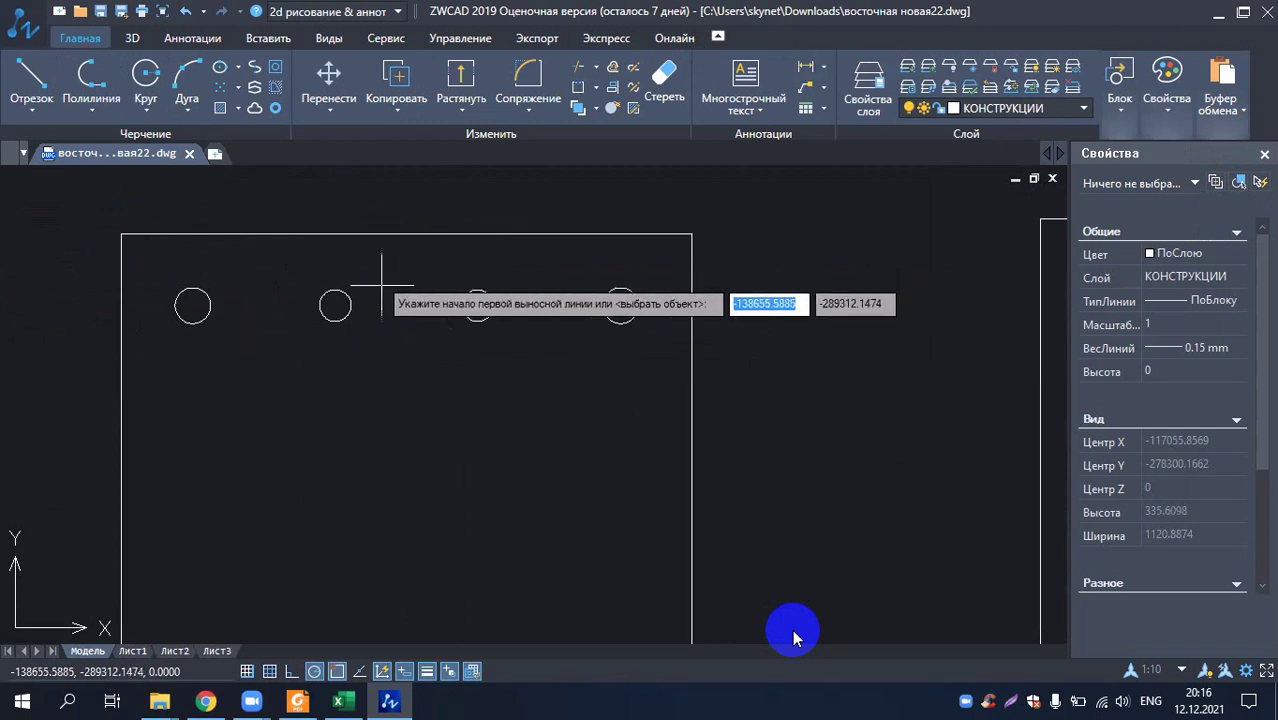
scroll(371, 290, "up", 2)
scroll(108, 305, "down", 3)
scroll(218, 312, "up", 3)
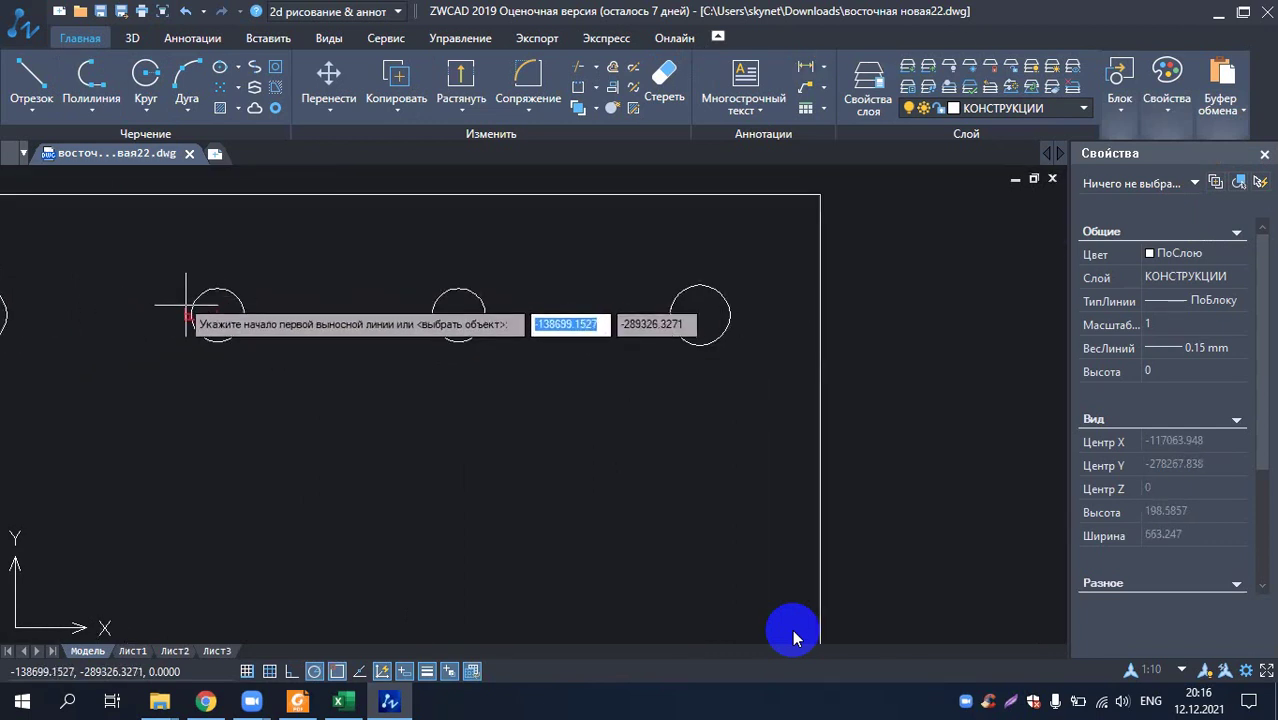
key("Escape")
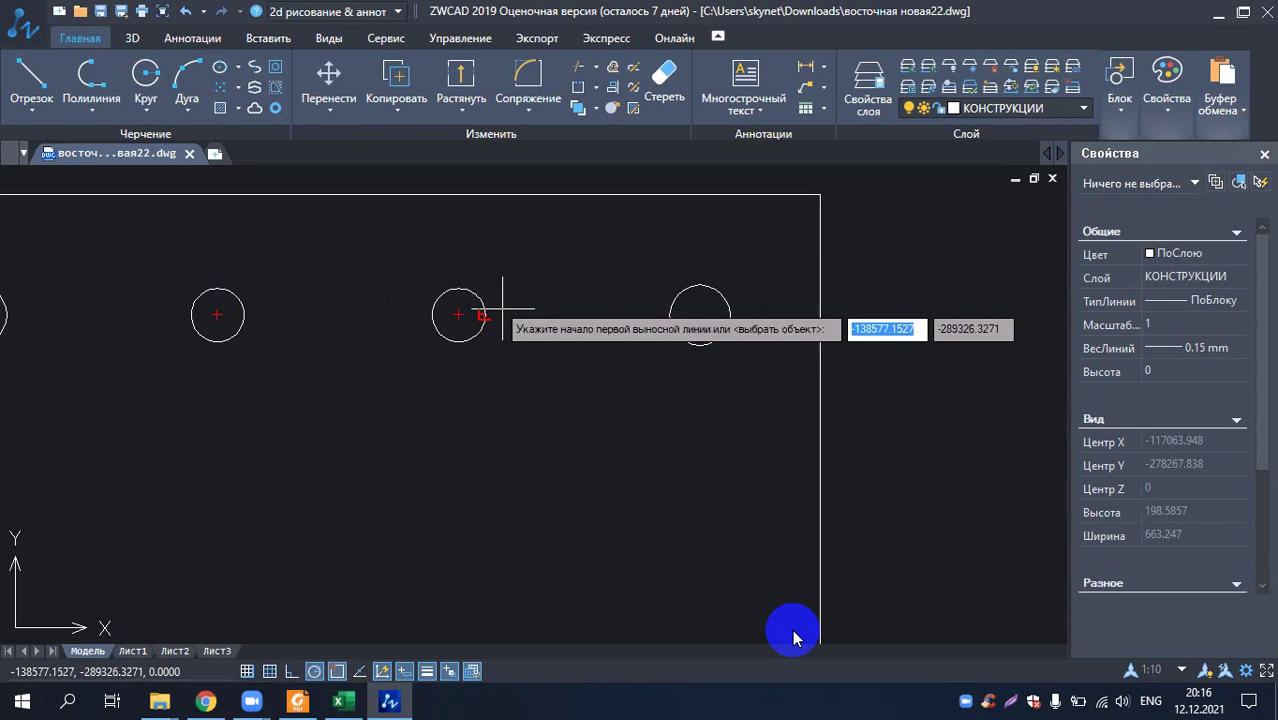
left_click(488, 310)
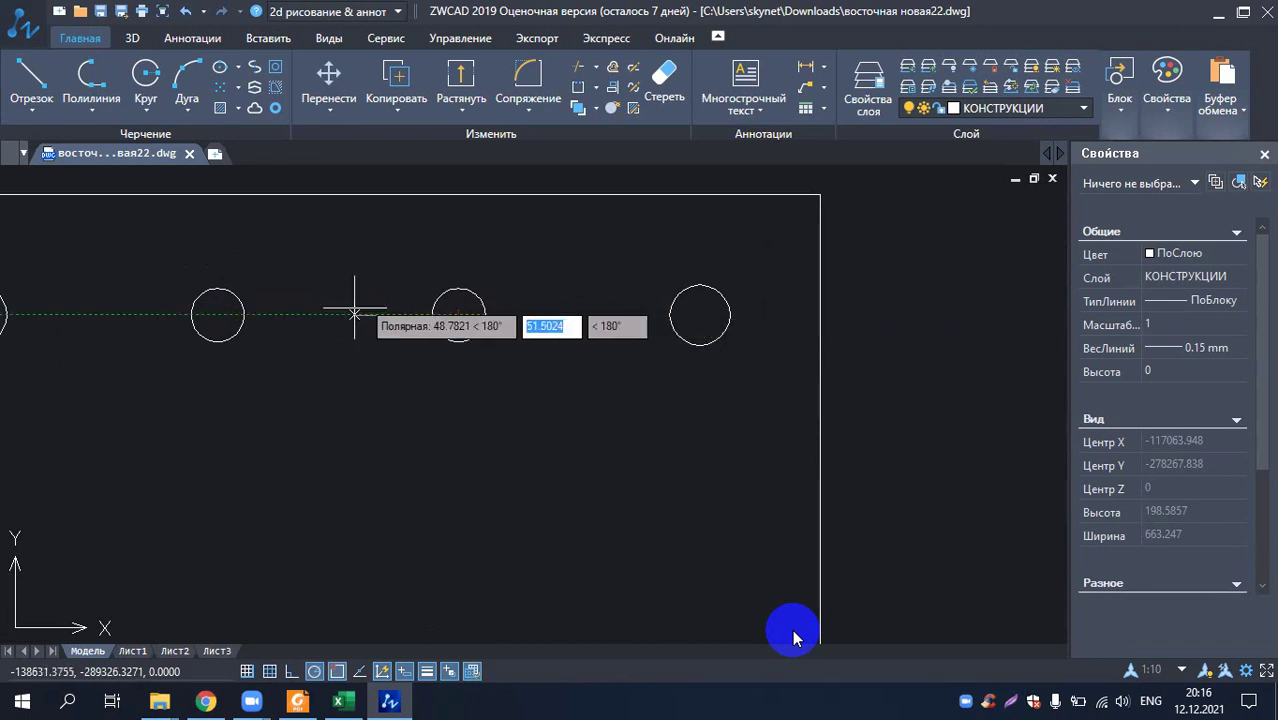
left_click(190, 315)
scroll(332, 365, "down", 4)
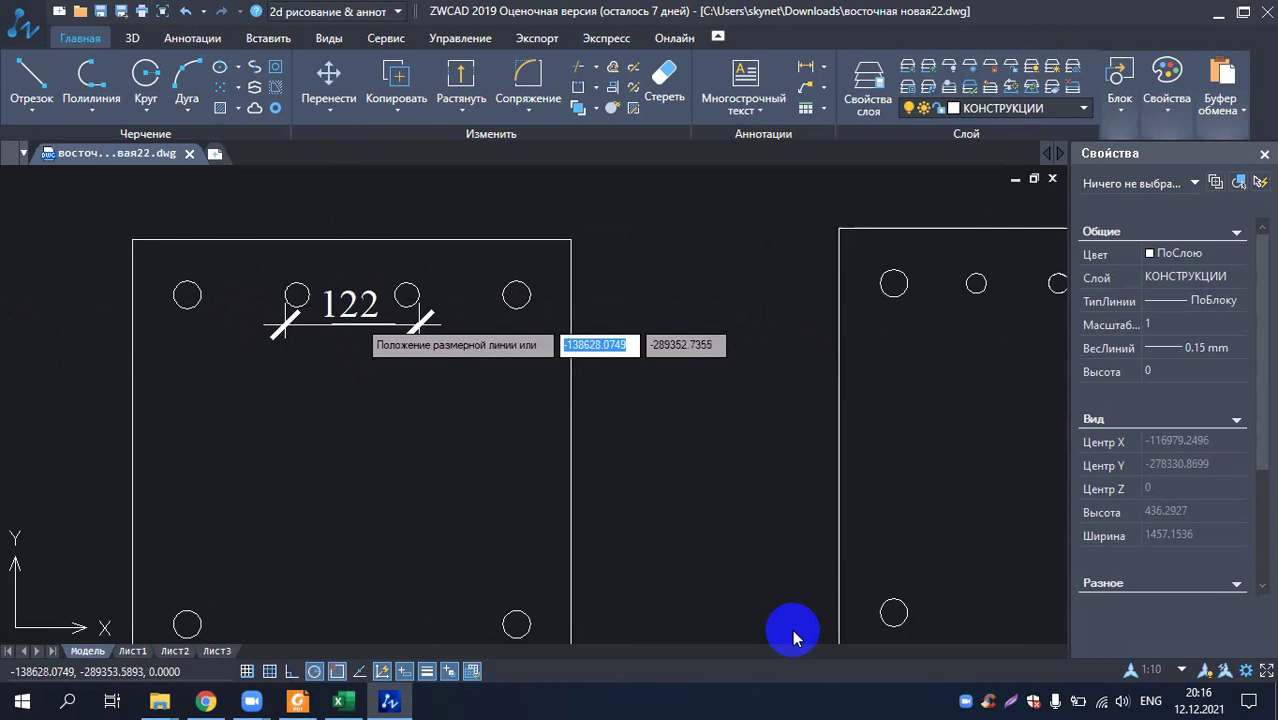
scroll(366, 322, "up", 1)
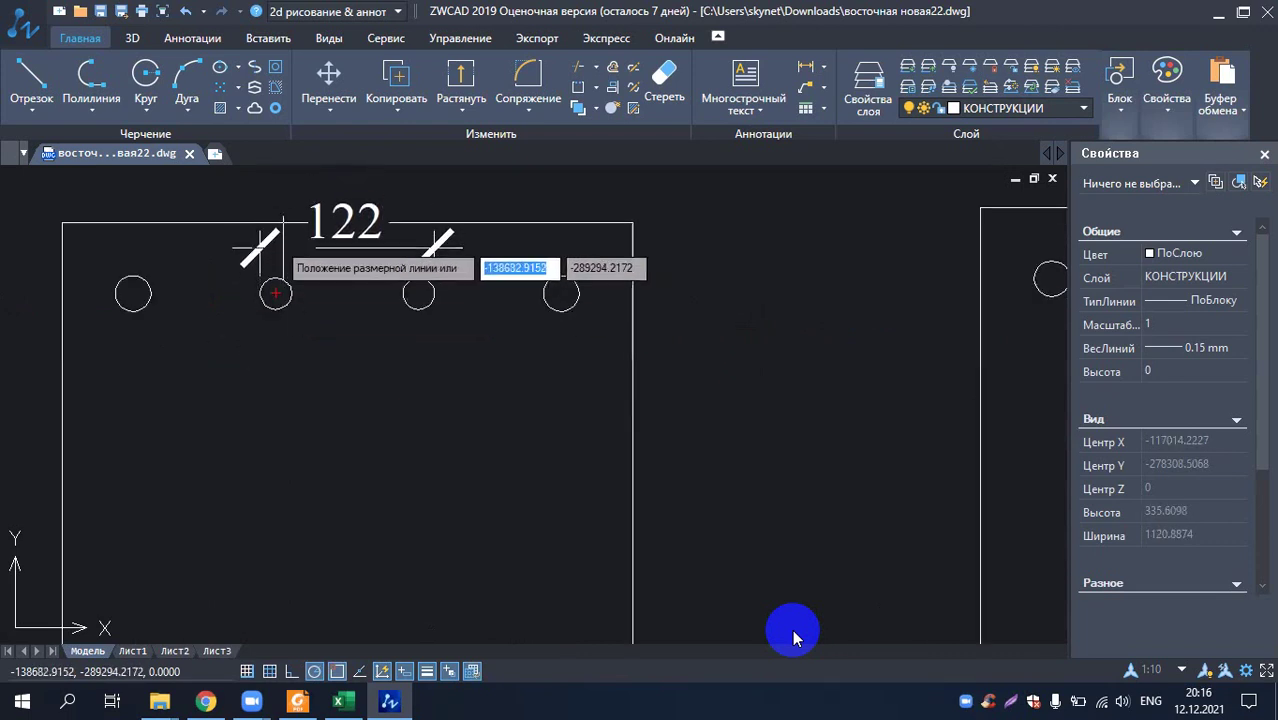
key("Escape")
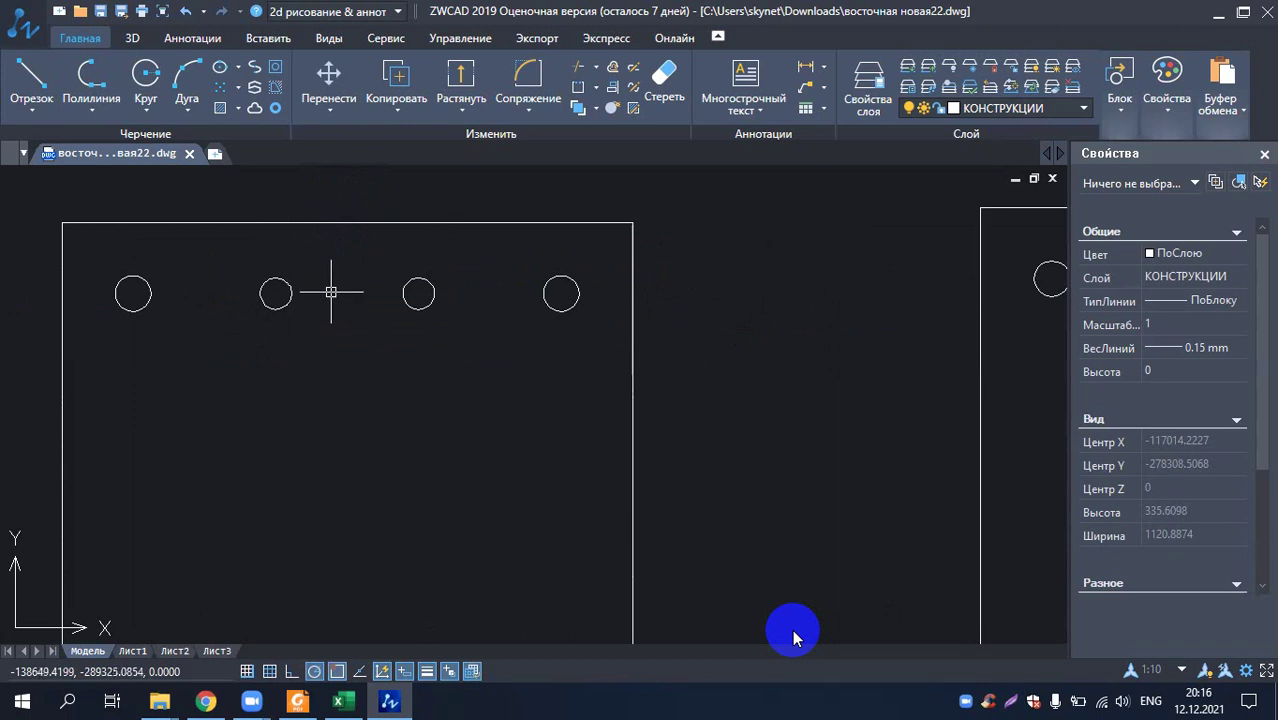
- Dimension the clear gap between the two middle upper bars of the four-bar section, placing the dimension just below them
scroll(312, 293, "up", 2)
scroll(373, 296, "down", 2)
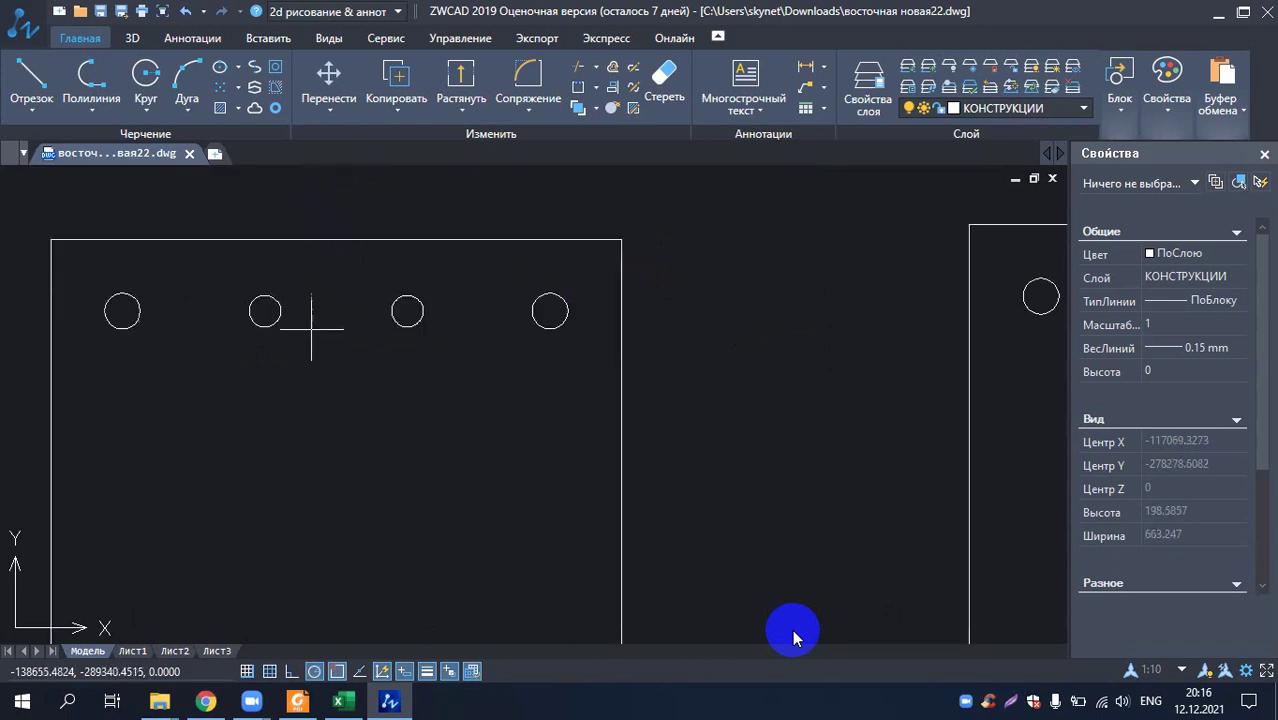
scroll(308, 331, "up", 2)
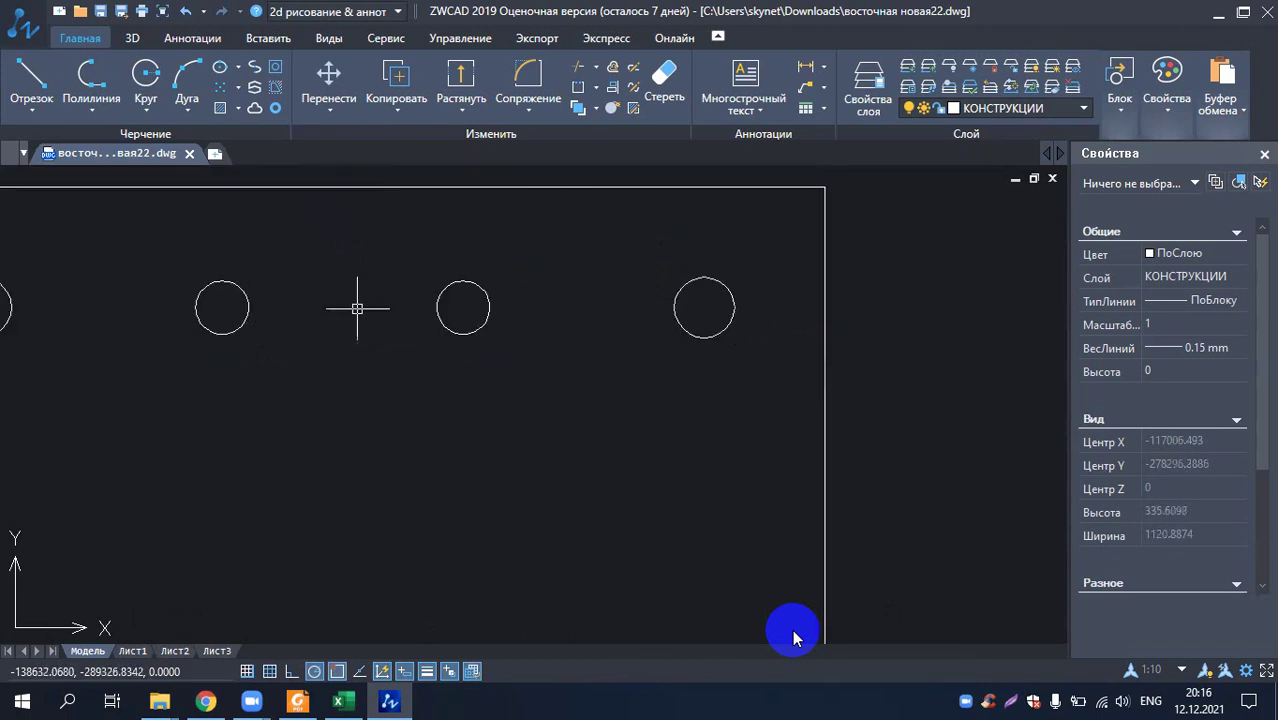
left_click(806, 68)
left_click(221, 307)
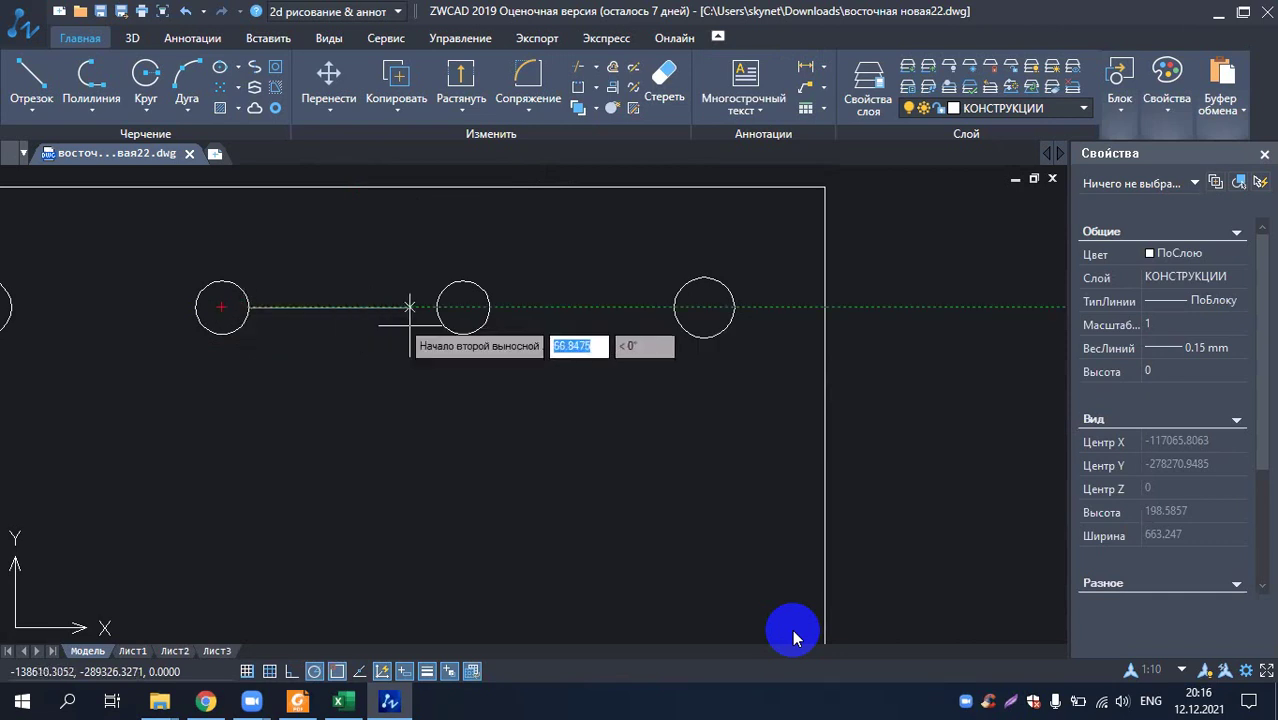
left_click(455, 307)
scroll(371, 348, "down", 1)
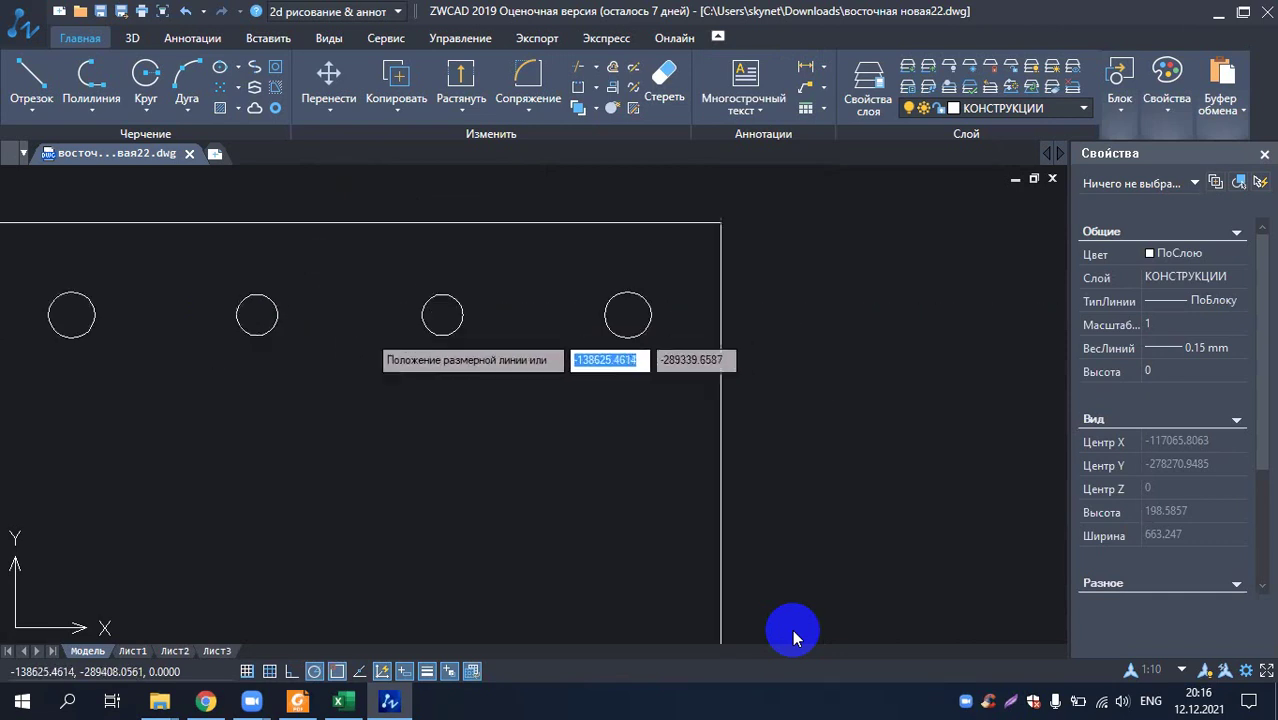
scroll(375, 350, "down", 2)
scroll(375, 350, "up", 2)
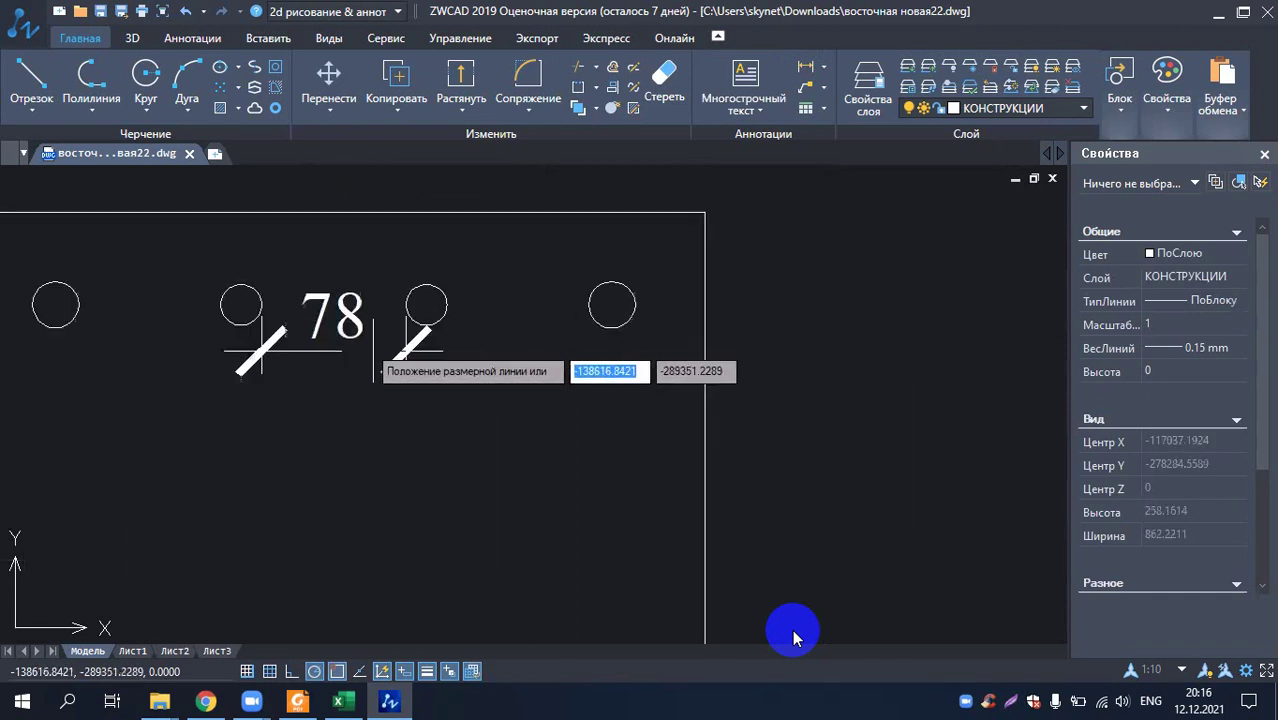
left_click(437, 388)
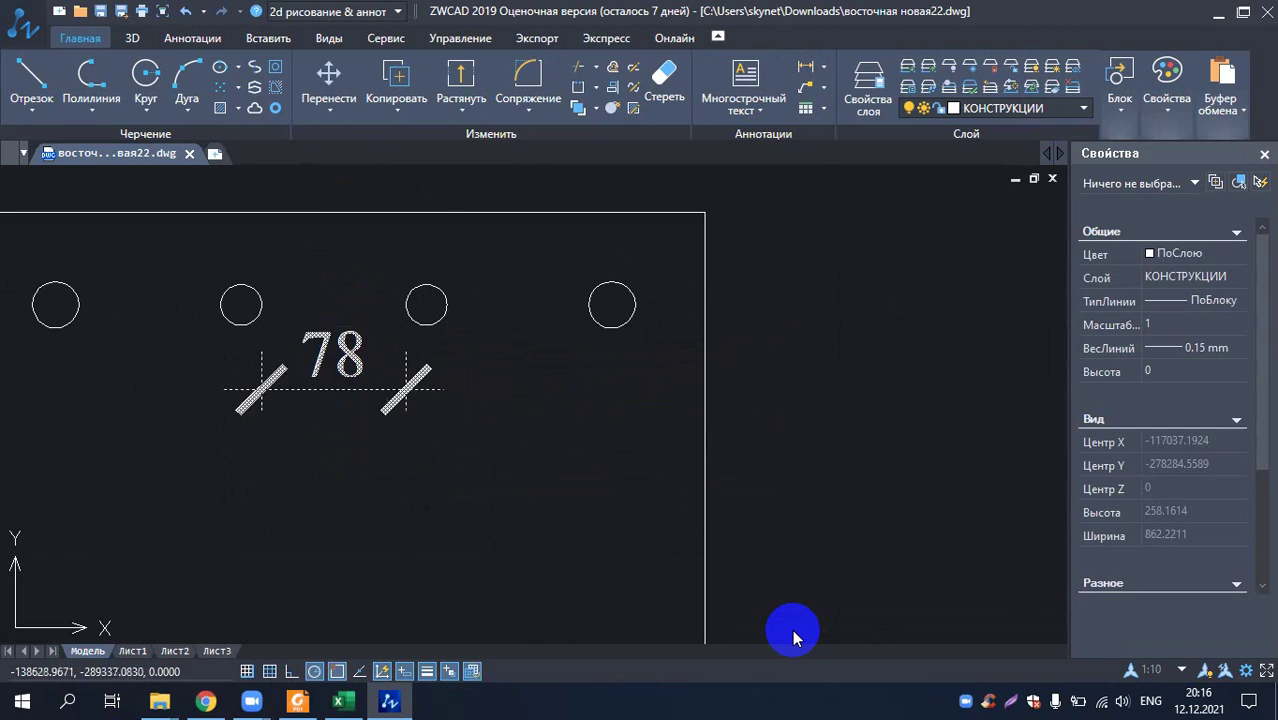
- Dimension the clear gap between the second and third upper bars of the first five-bar section, placing the dimension below the bars
scroll(334, 330, "down", 10)
scroll(480, 332, "up", 6)
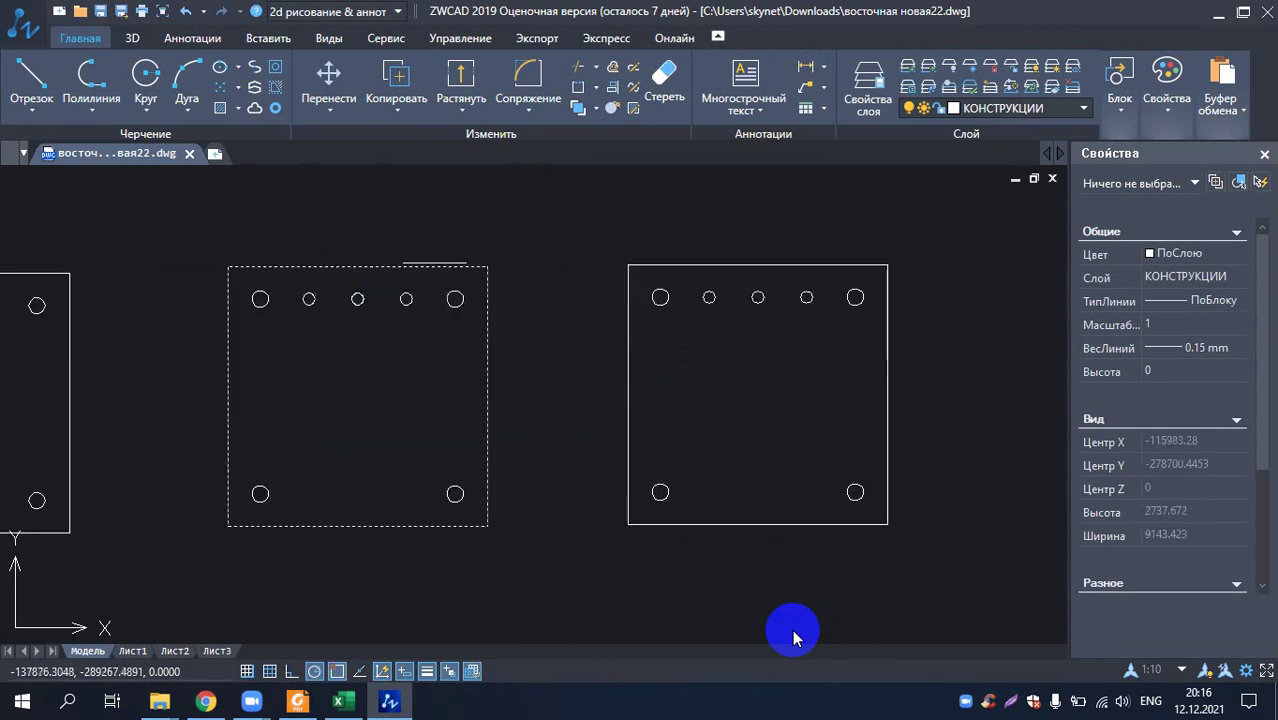
left_click(805, 68)
scroll(392, 205, "up", 5)
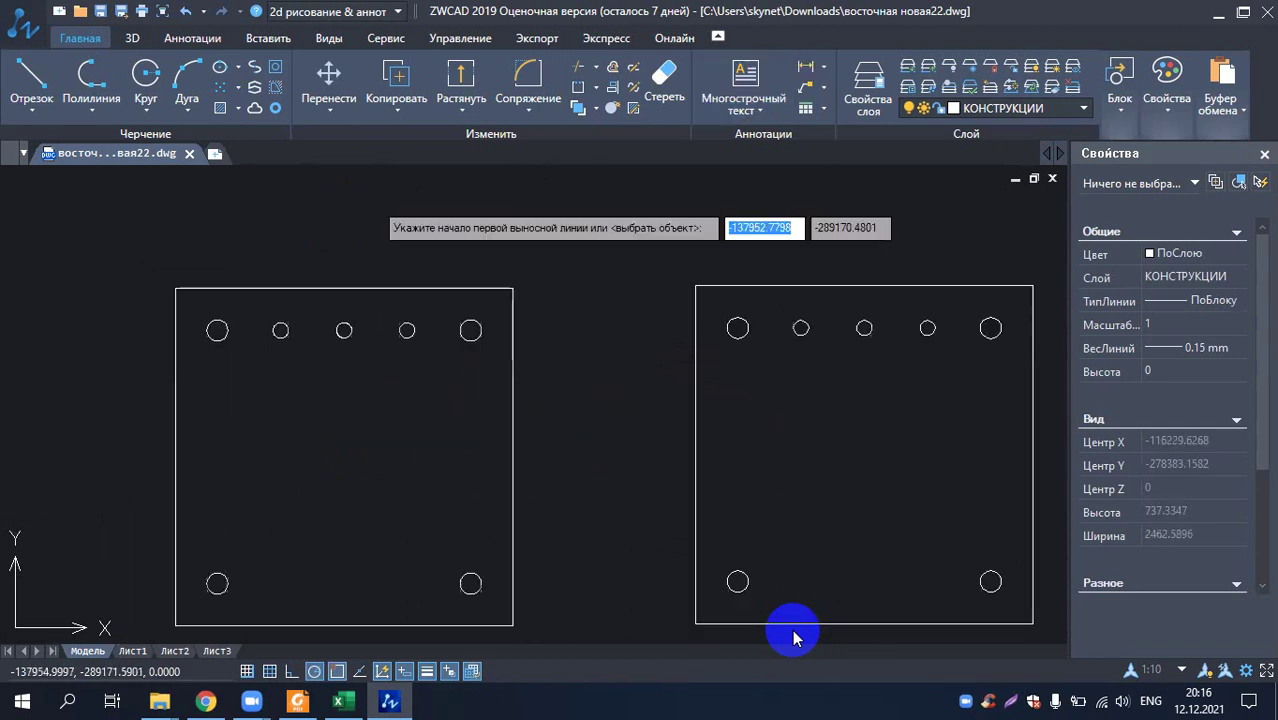
left_click(266, 394)
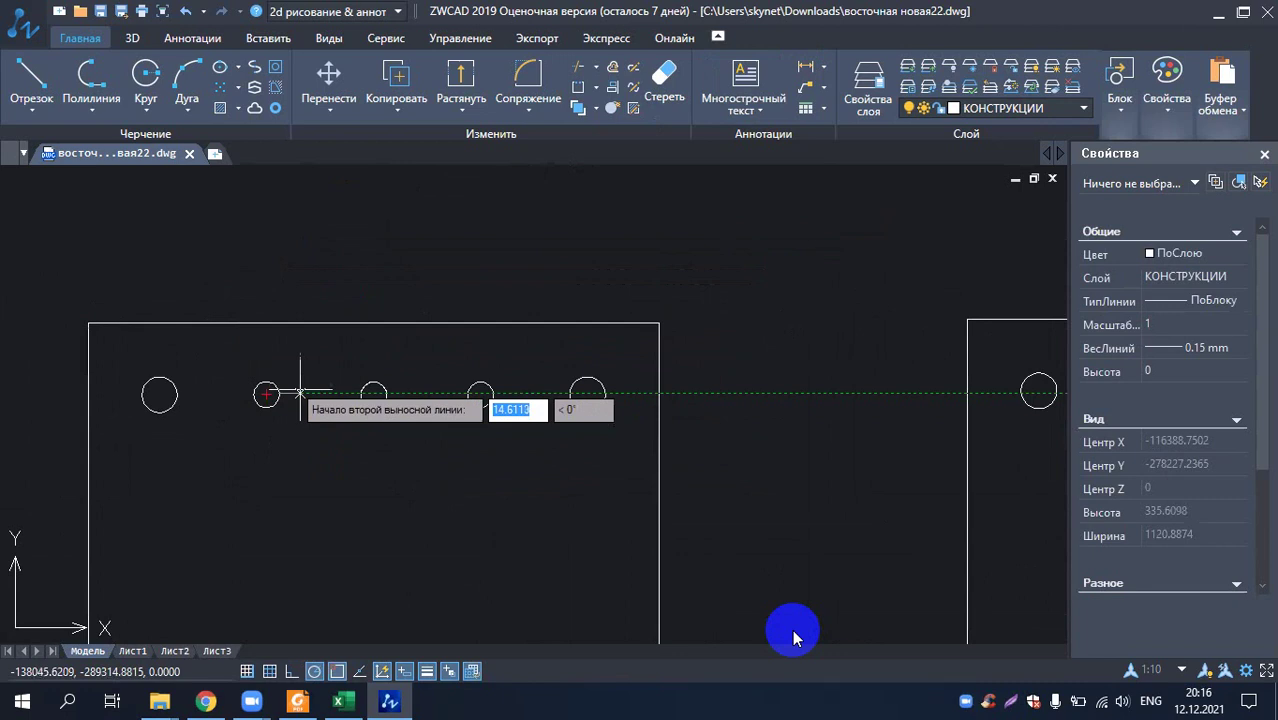
left_click(373, 394)
left_click(327, 477)
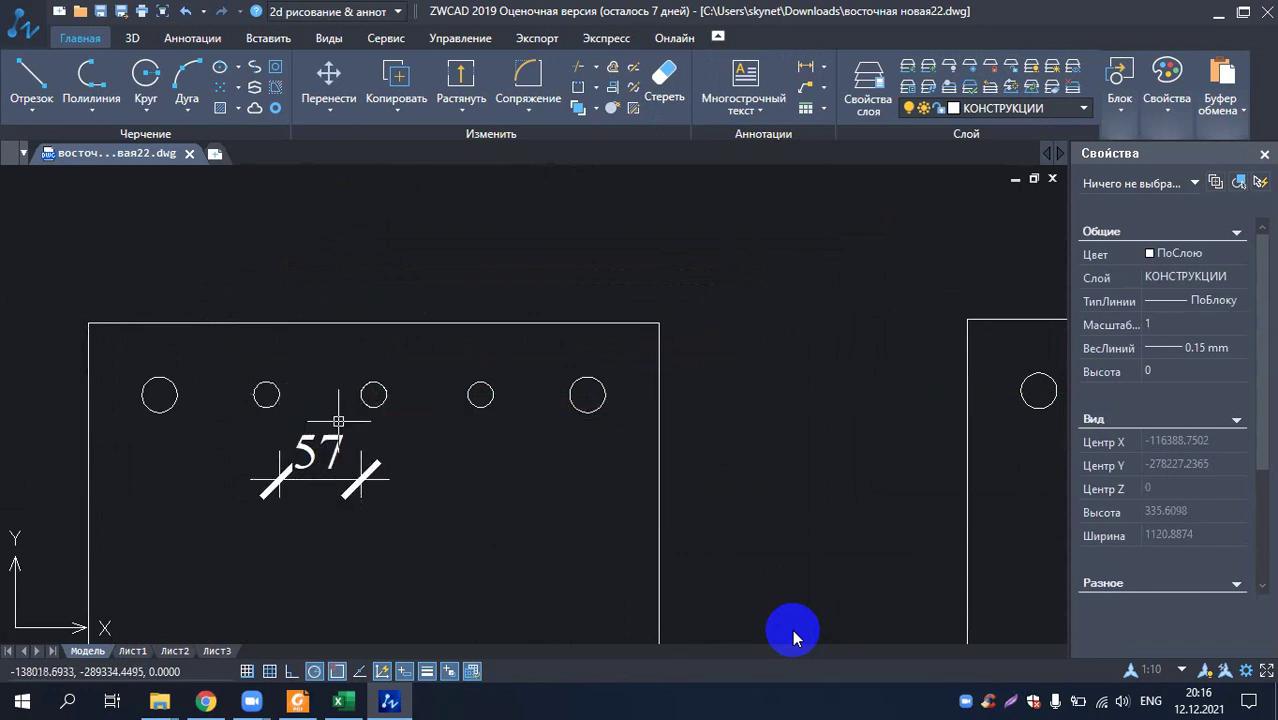
scroll(342, 405, "down", 5)
scroll(382, 400, "up", 2)
scroll(300, 360, "up", 2)
scroll(408, 328, "down", 2)
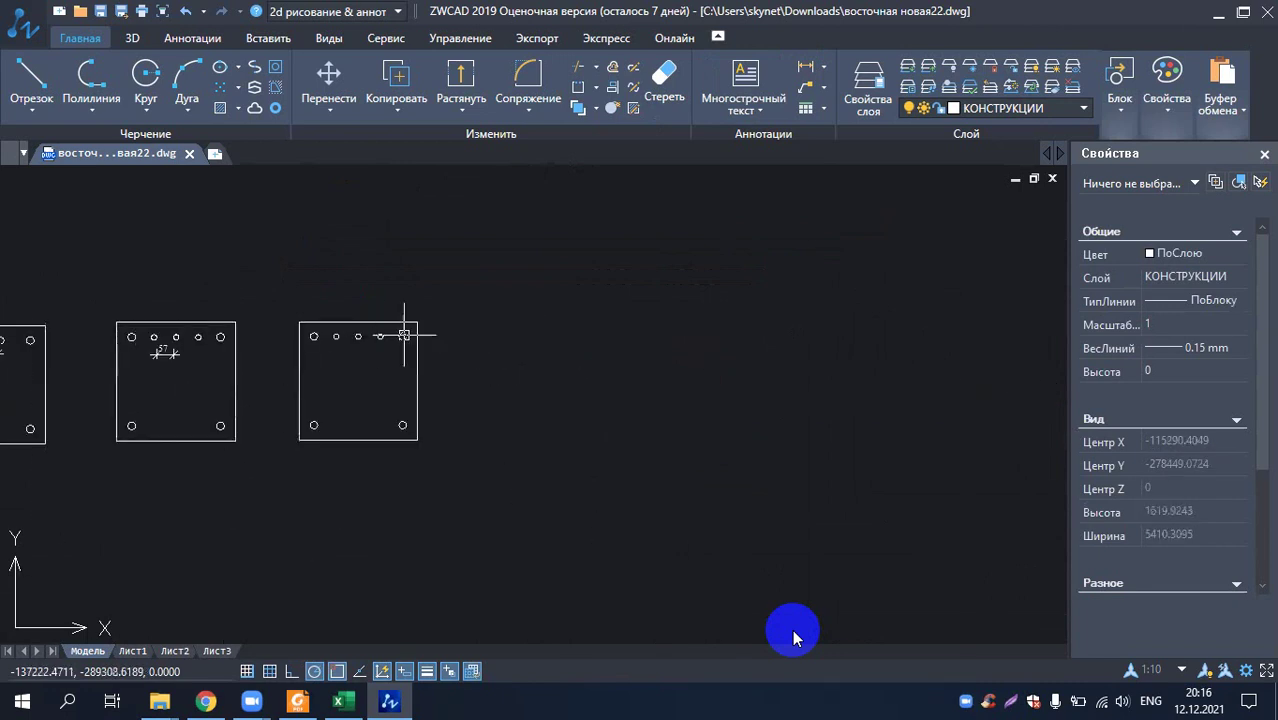
scroll(280, 271, "up", 4)
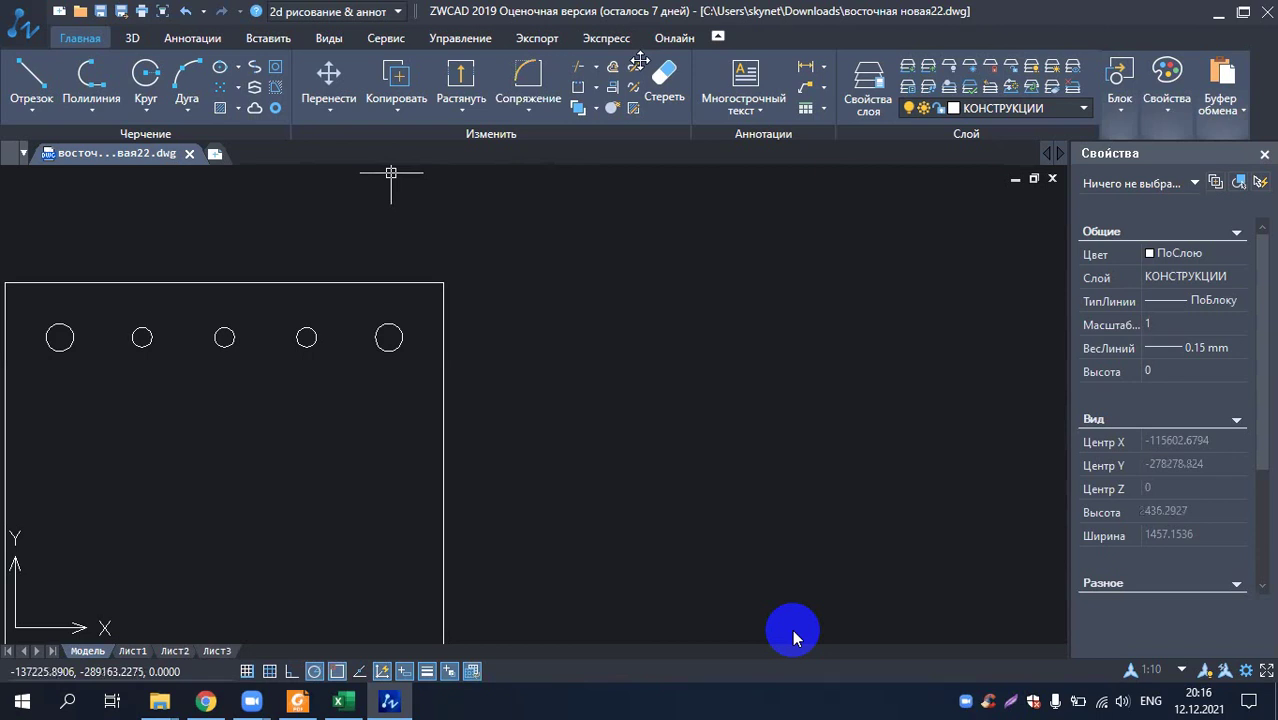
left_click(808, 70)
left_click(226, 337)
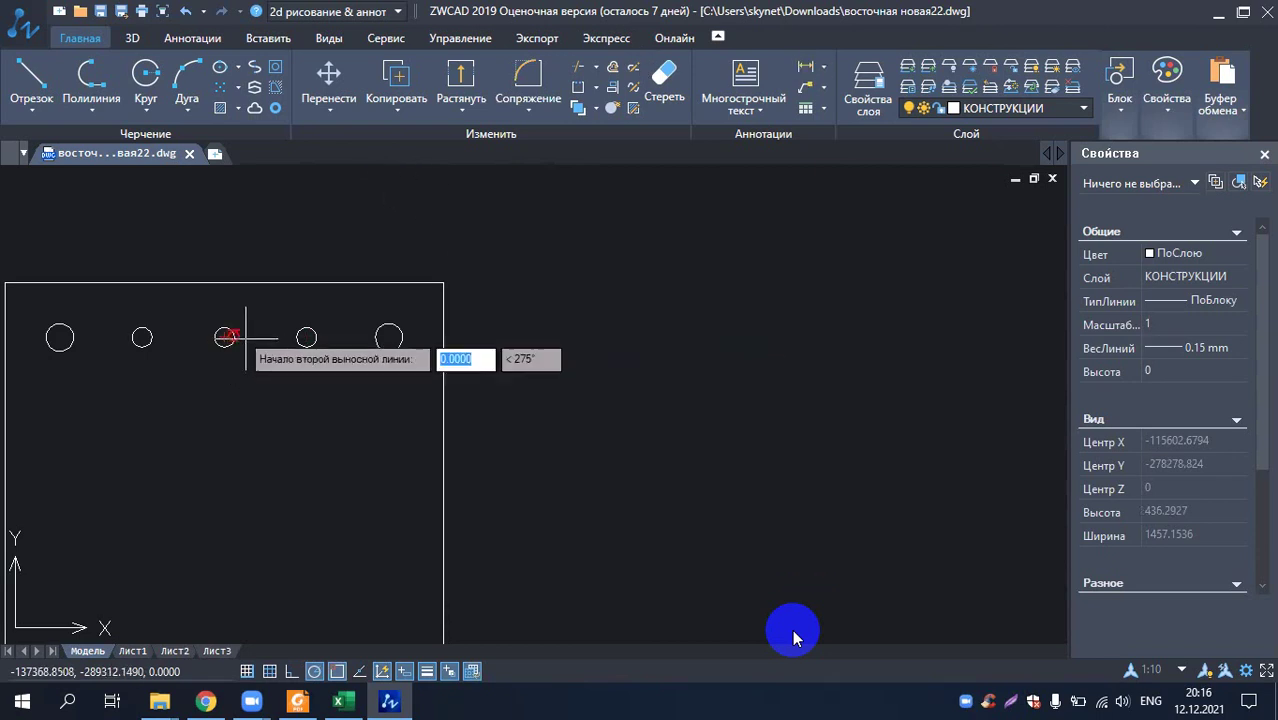
left_click(304, 337)
key("Escape")
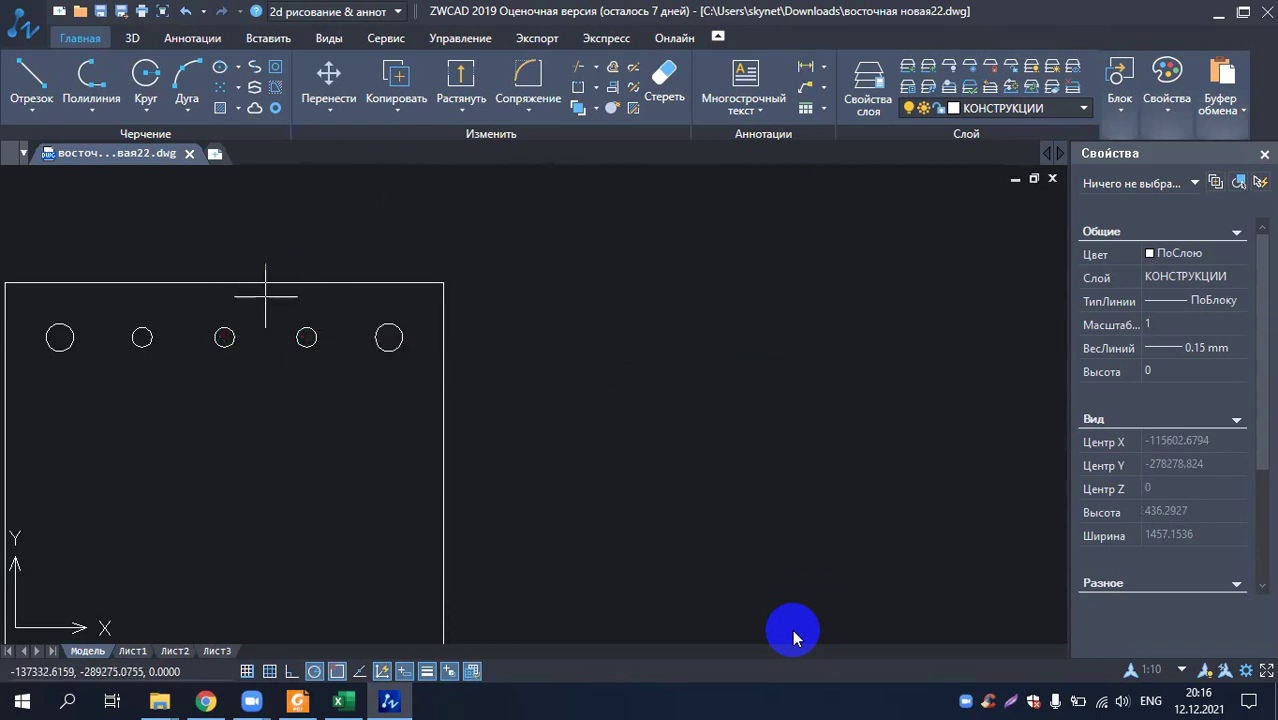
- Dimension the clear gap between the third and fourth upper bars of the second five-bar section, placing the dimension just below the bars
scroll(290, 265, "up", 5)
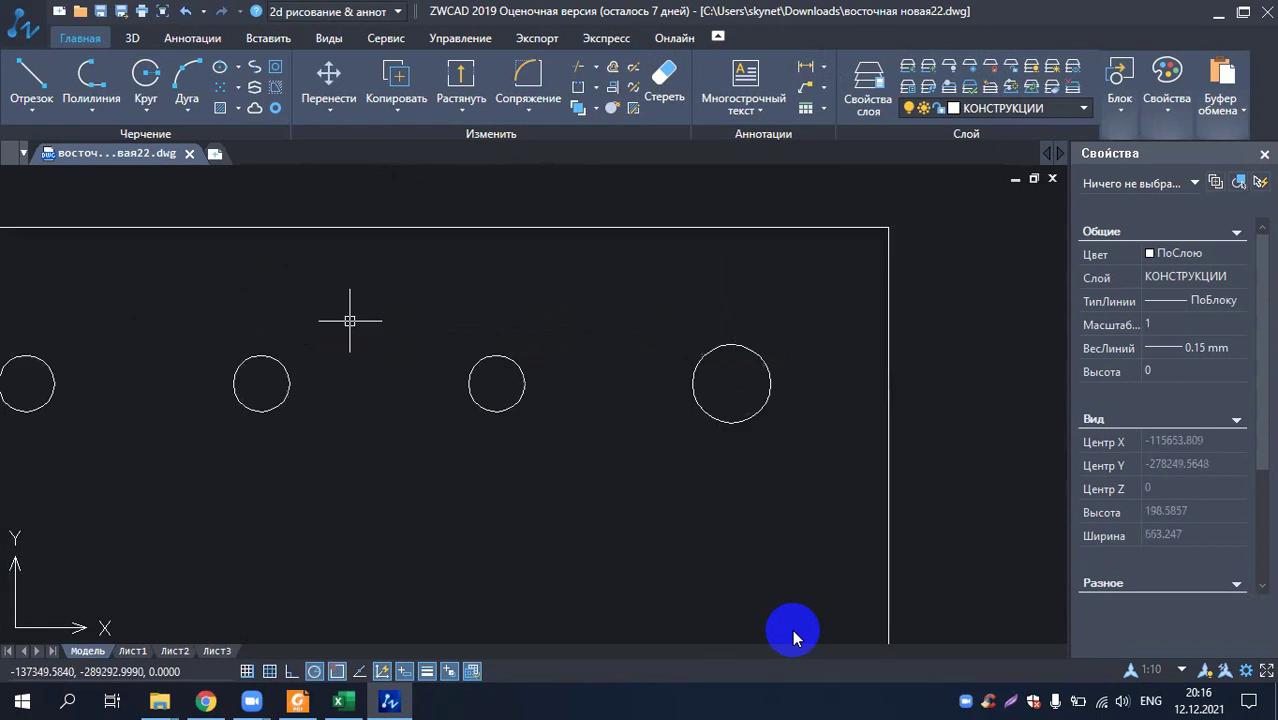
left_click(808, 70)
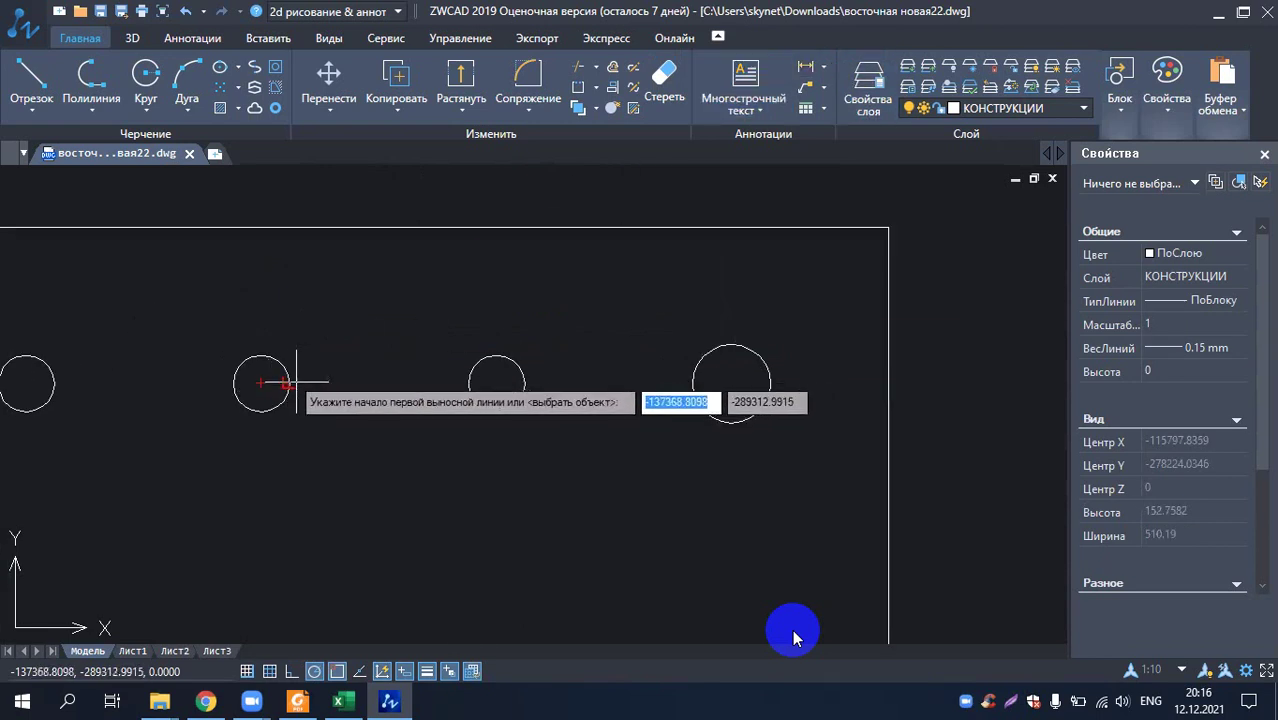
left_click(261, 383)
left_click(465, 383)
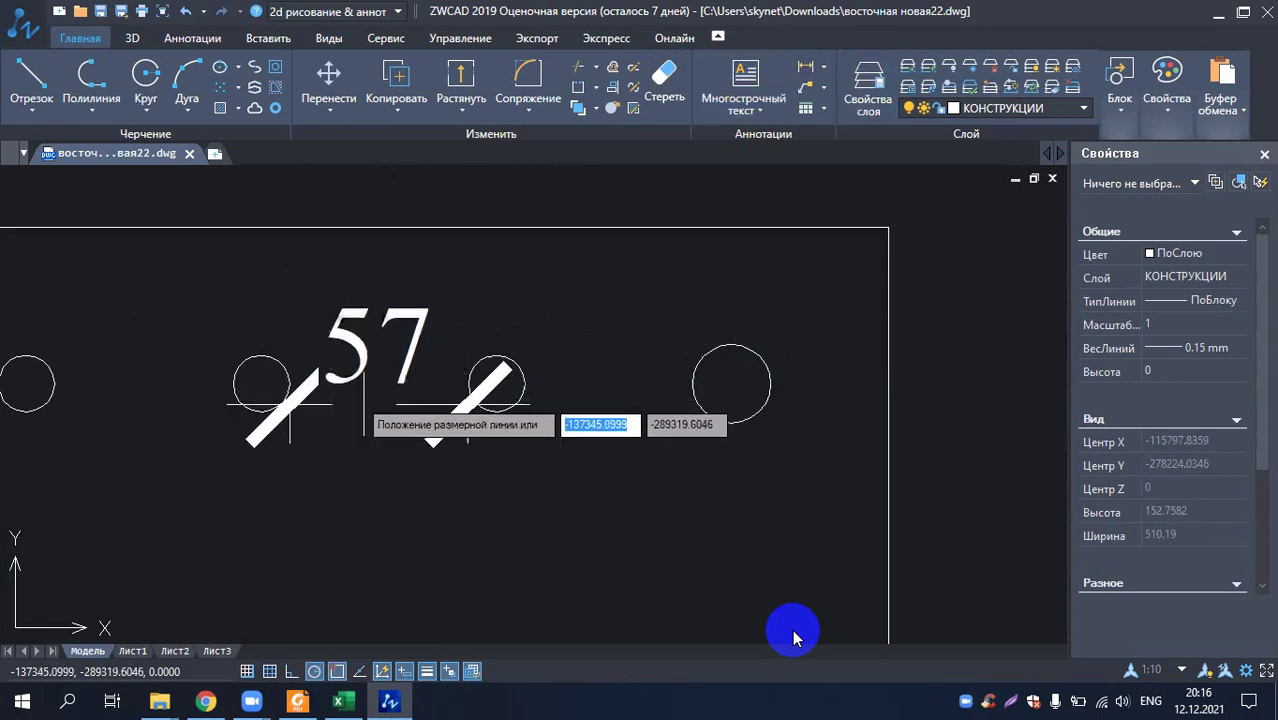
left_click(335, 520)
- Examine the upper bar layouts and compare the clear spacing dimensions of the four-bar section and both five-bar sections
scroll(590, 419, "down", 7)
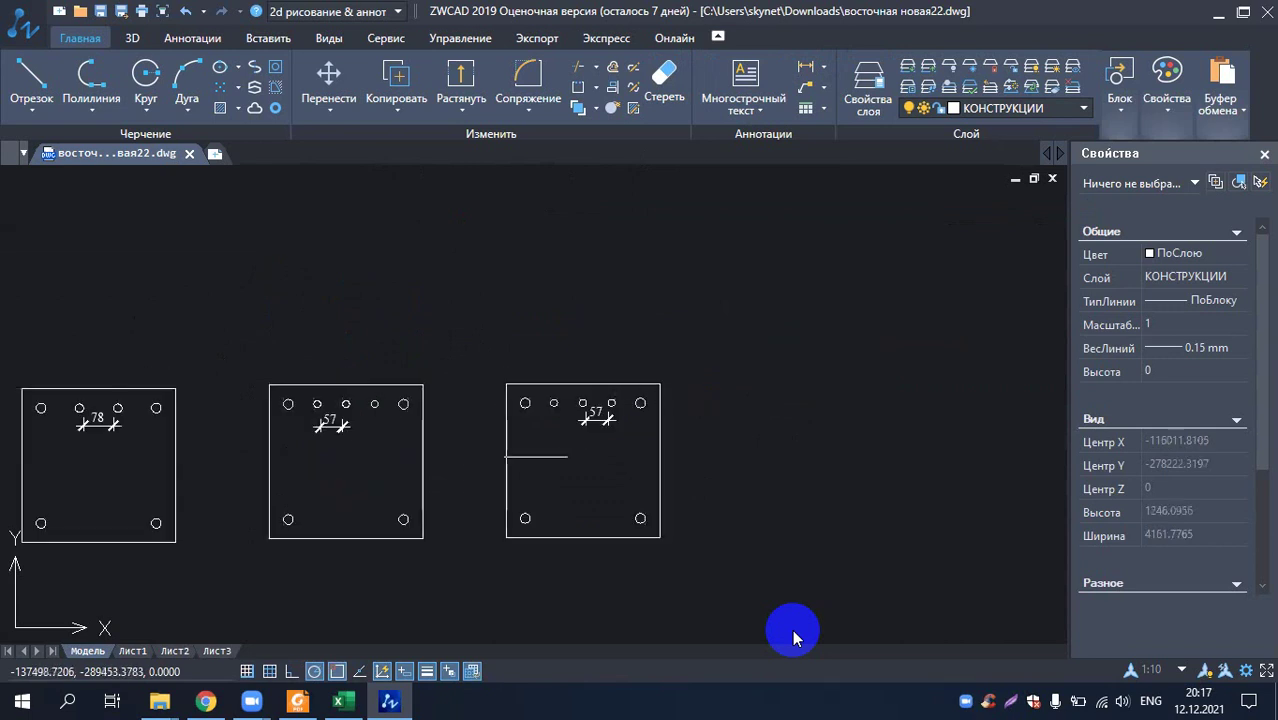
scroll(340, 400, "down", 5)
scroll(214, 456, "up", 7)
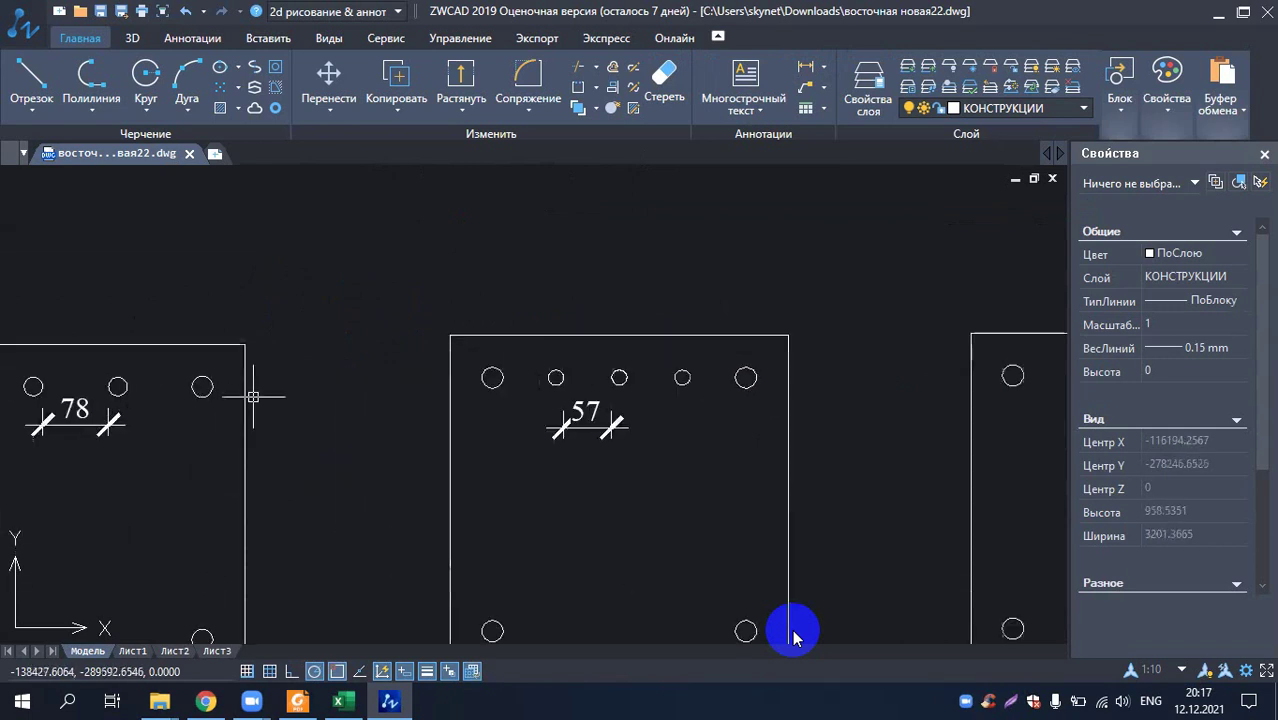
scroll(254, 394, "down", 6)
scroll(516, 472, "up", 5)
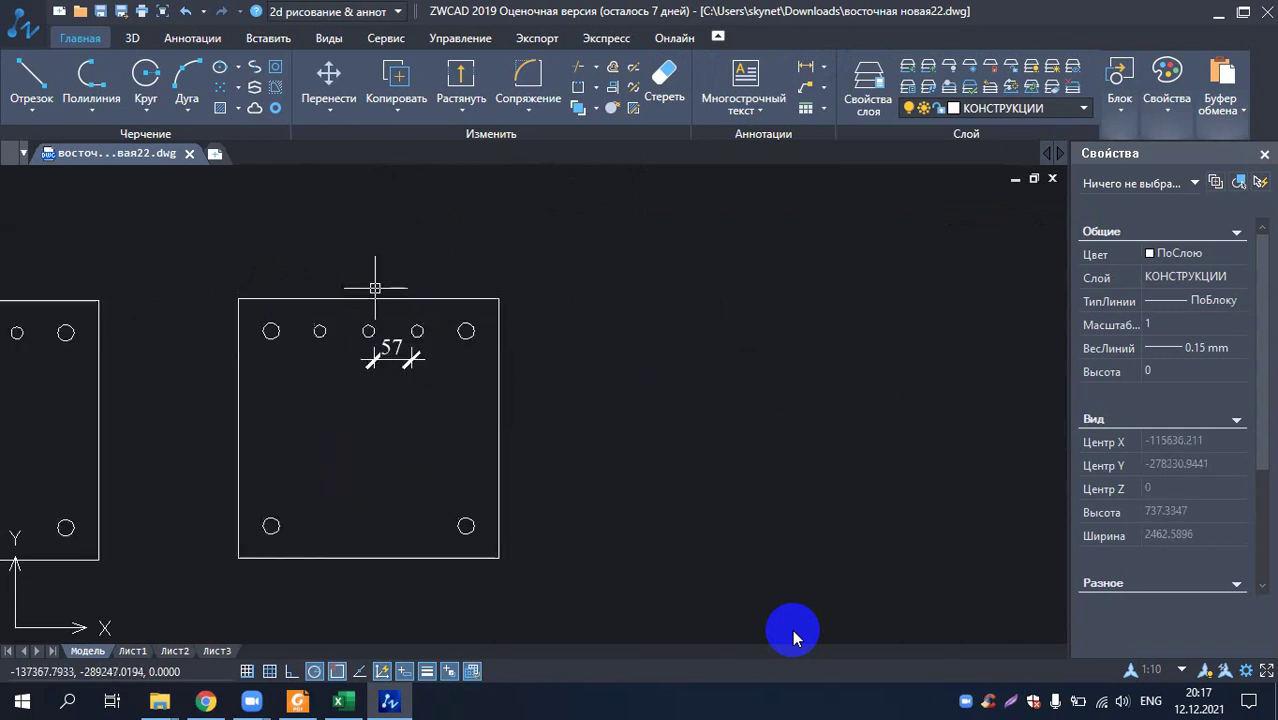
scroll(371, 285, "up", 5)
scroll(489, 414, "down", 4)
scroll(489, 414, "down", 3)
scroll(442, 408, "up", 4)
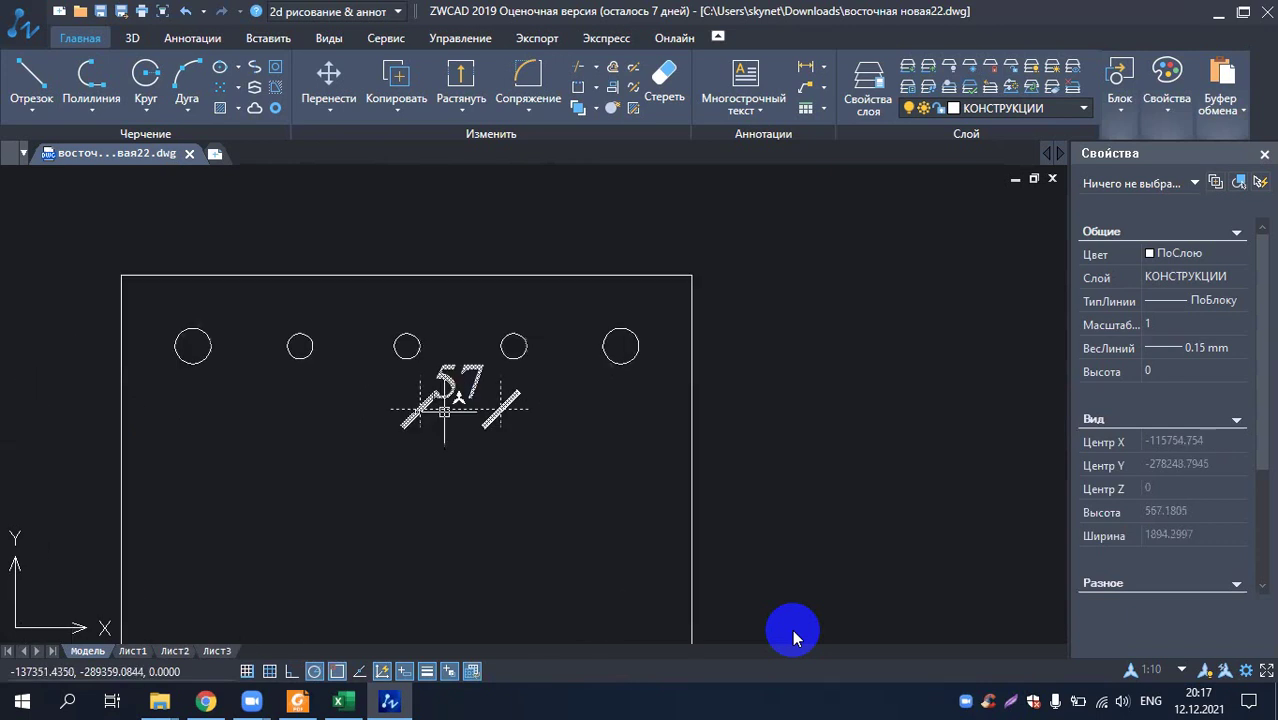
scroll(434, 302, "up", 3)
scroll(456, 471, "down", 4)
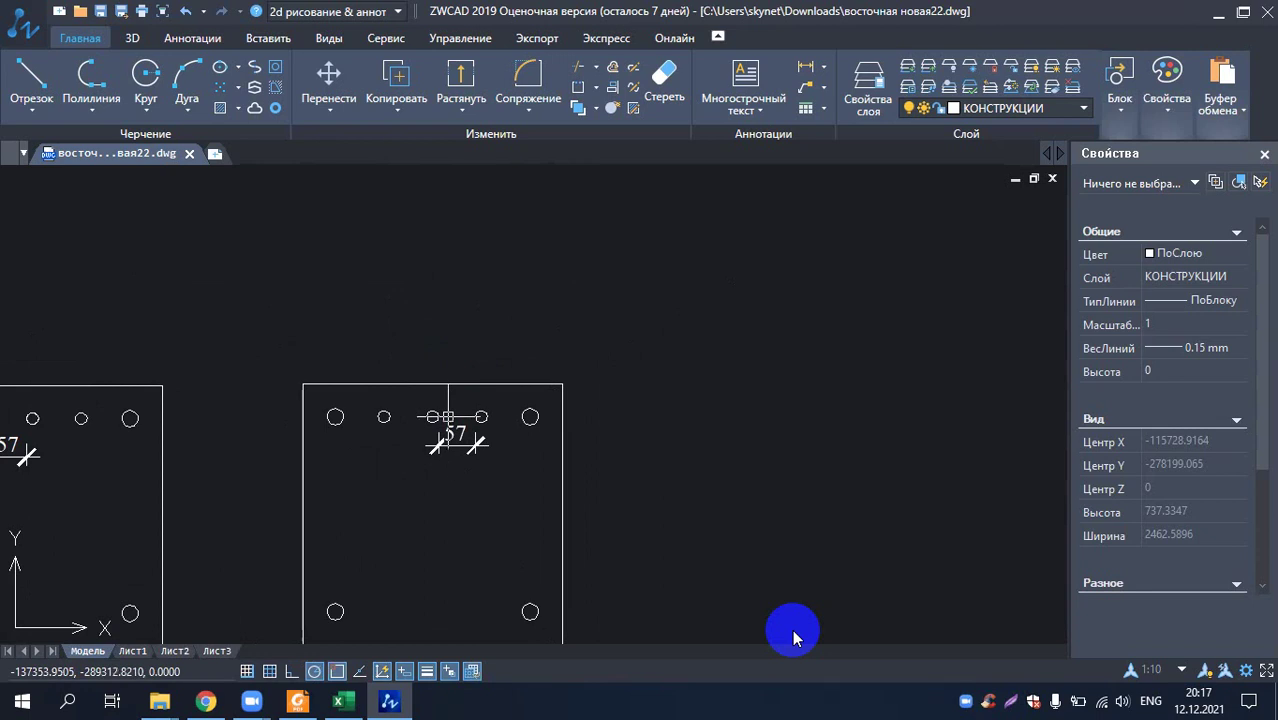
scroll(448, 416, "up", 4)
scroll(556, 414, "down", 5)
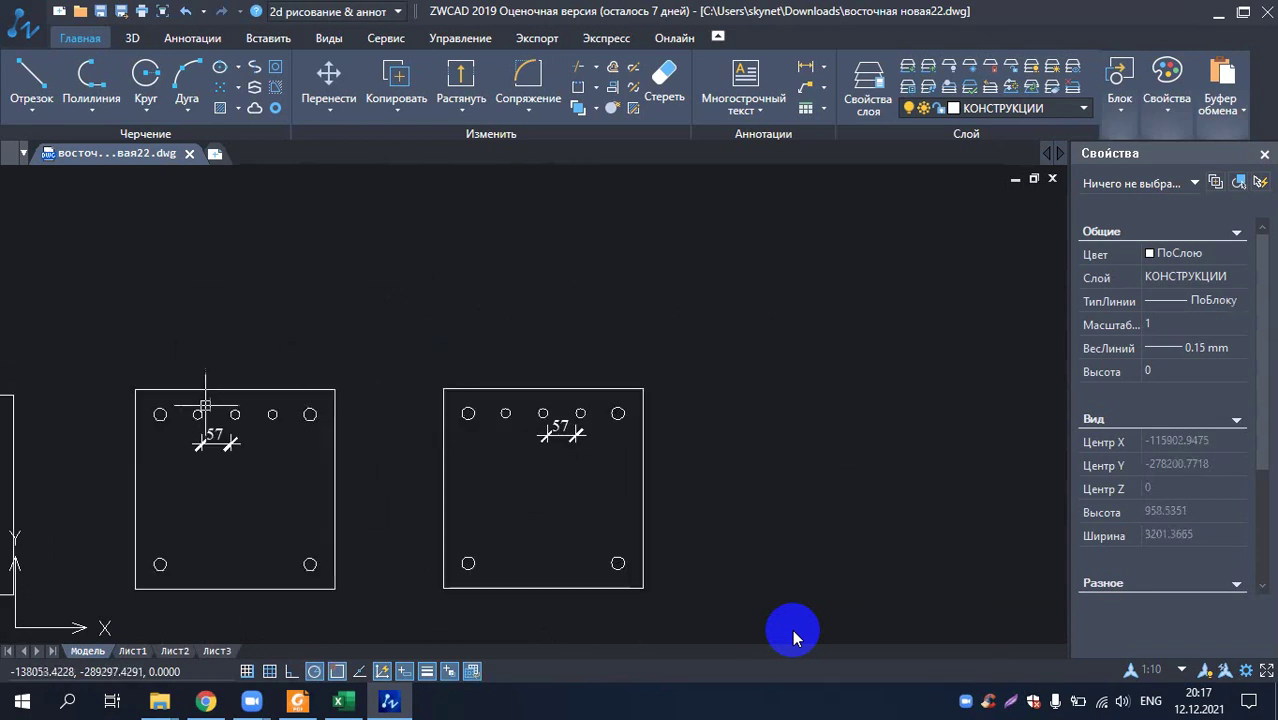
scroll(205, 407, "up", 1)
scroll(271, 400, "down", 2)
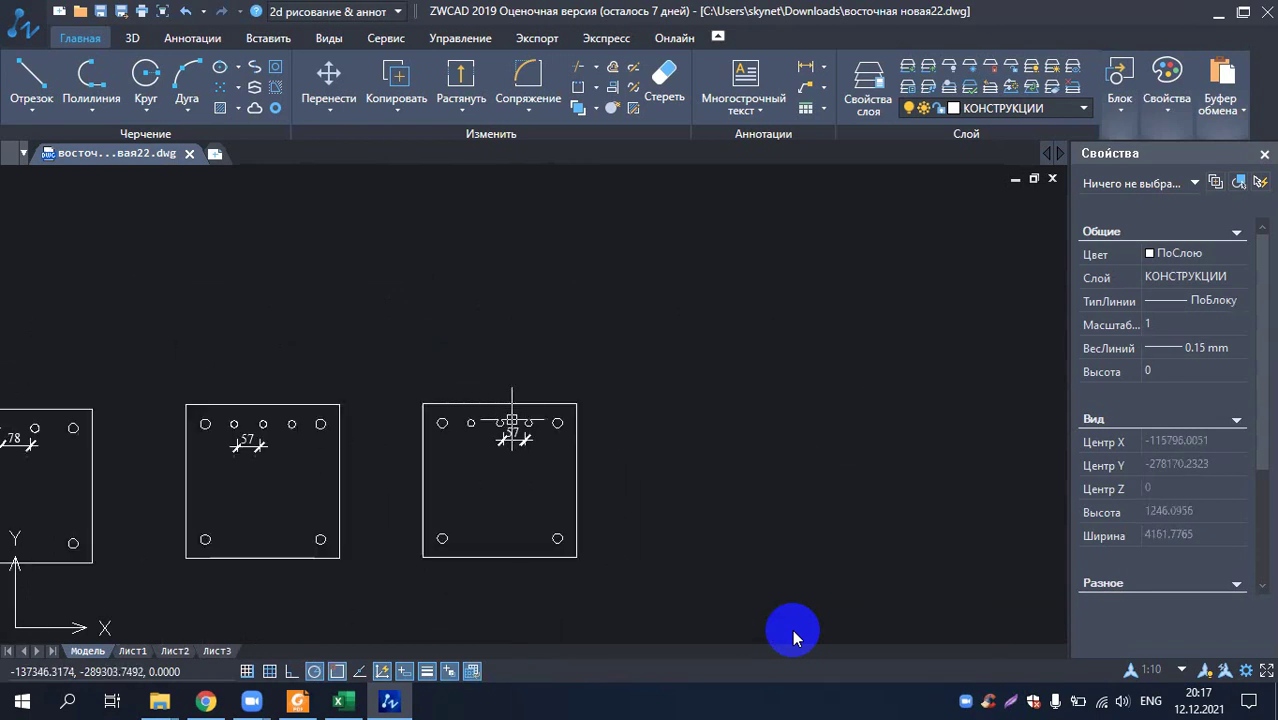
scroll(443, 418, "down", 2)
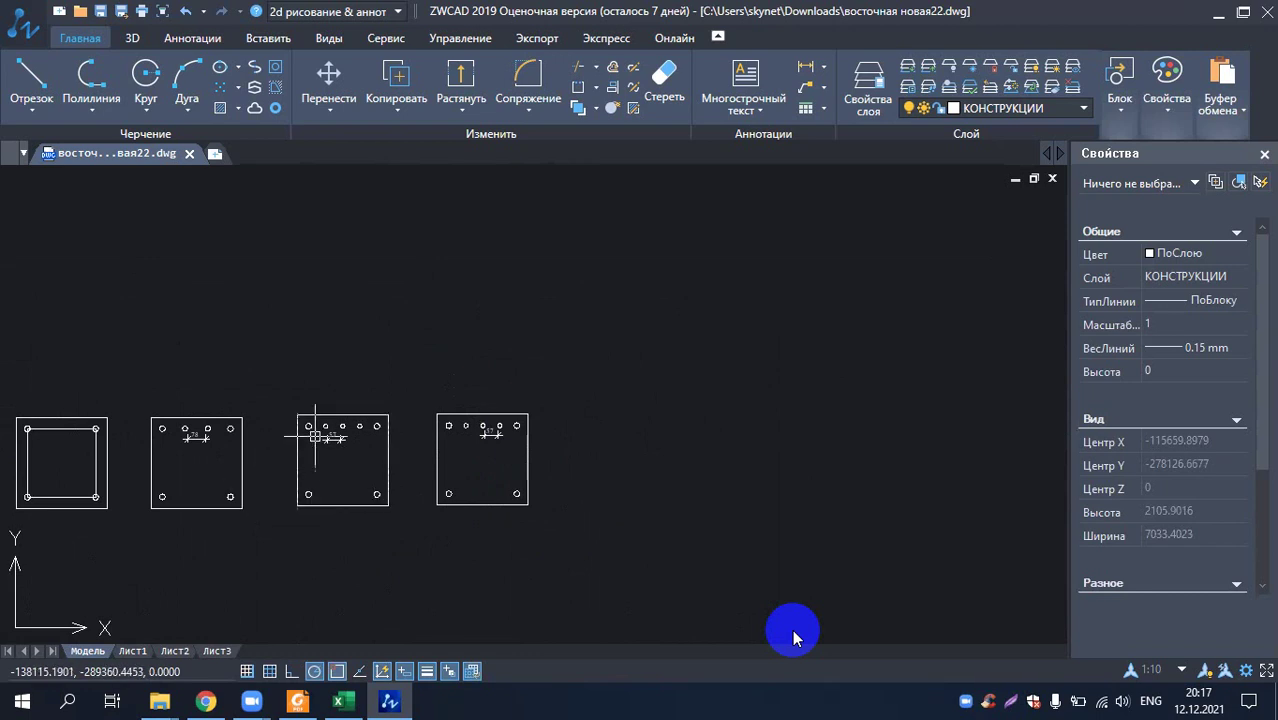
- Delete the clear gap dimension from the second five-bar section
scroll(465, 434, "up", 1)
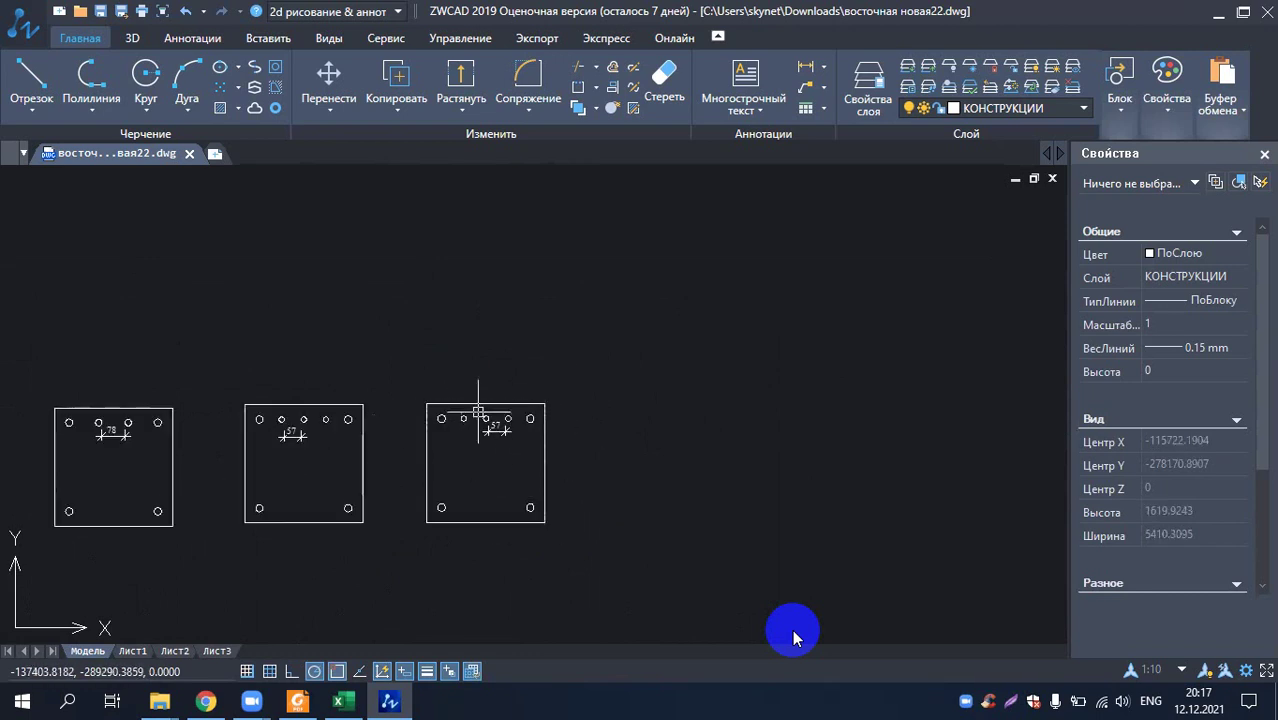
scroll(490, 416, "up", 3)
left_click(470, 462)
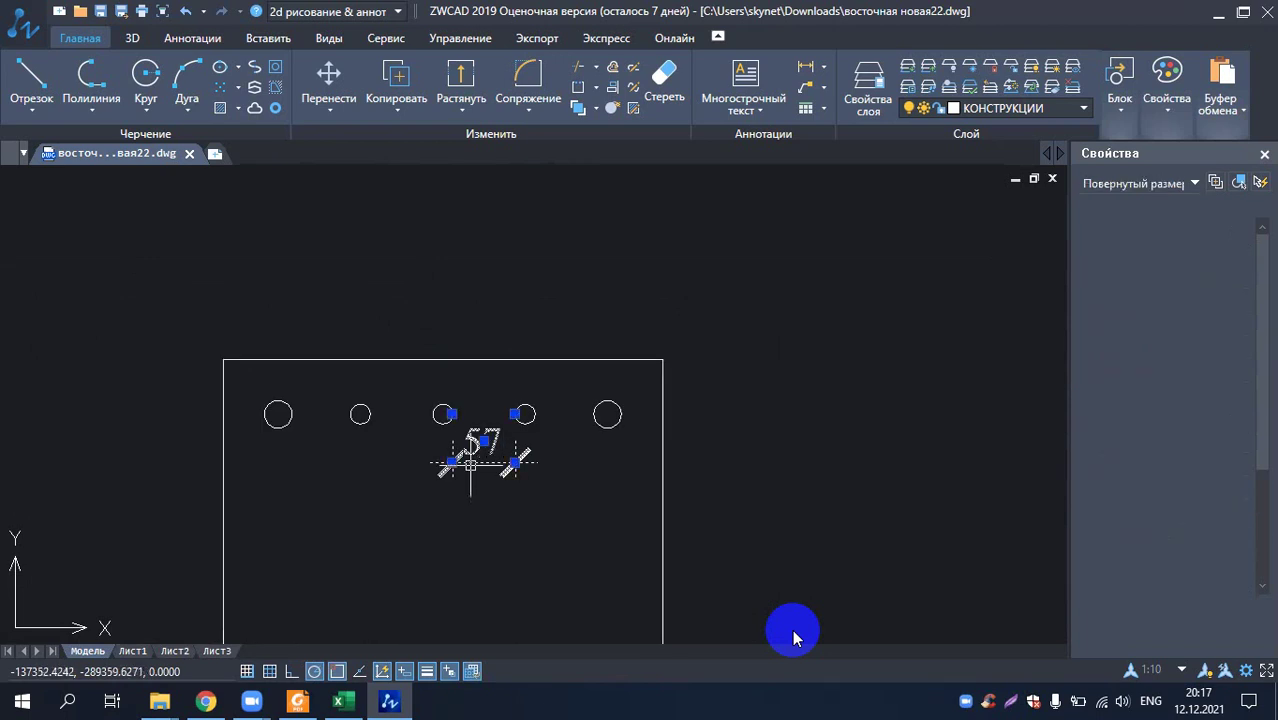
key("Delete")
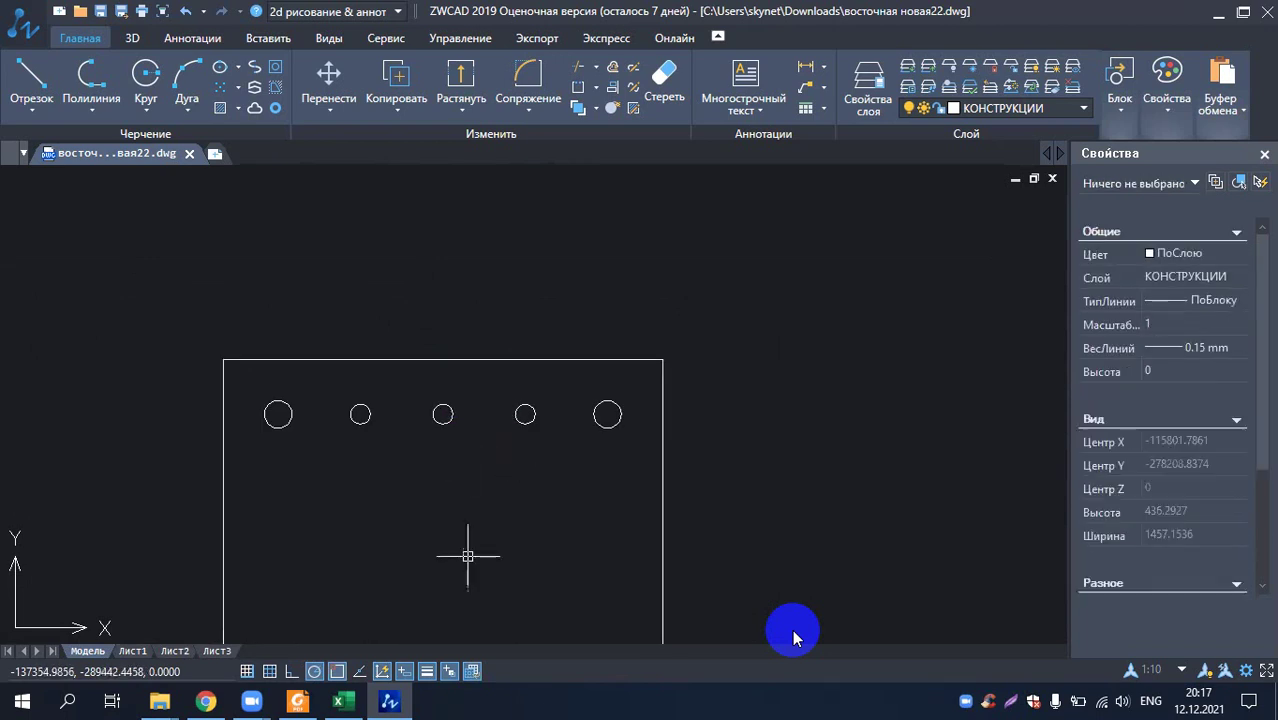
- Check the bar counts and diameters in the Excel workbook, returning to the ZWCAD drawing
scroll(467, 556, "down", 5)
scroll(340, 600, "up", 1)
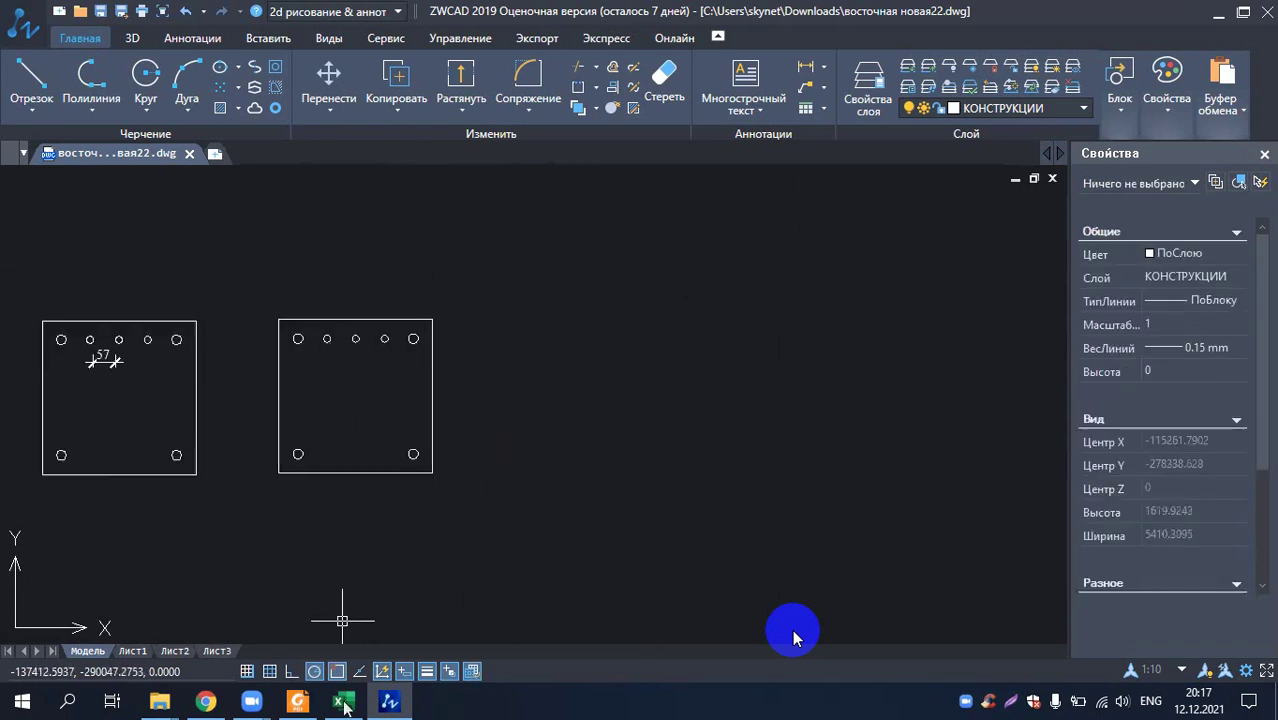
left_click(338, 704)
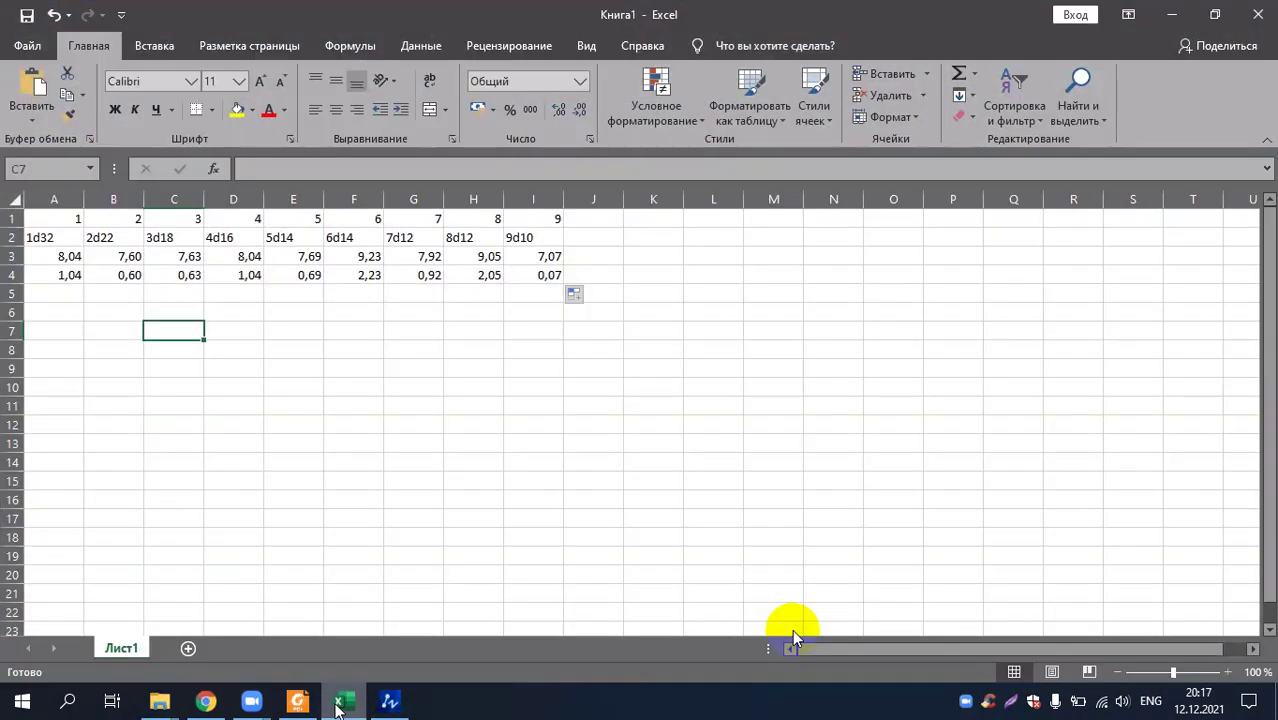
left_click(338, 704)
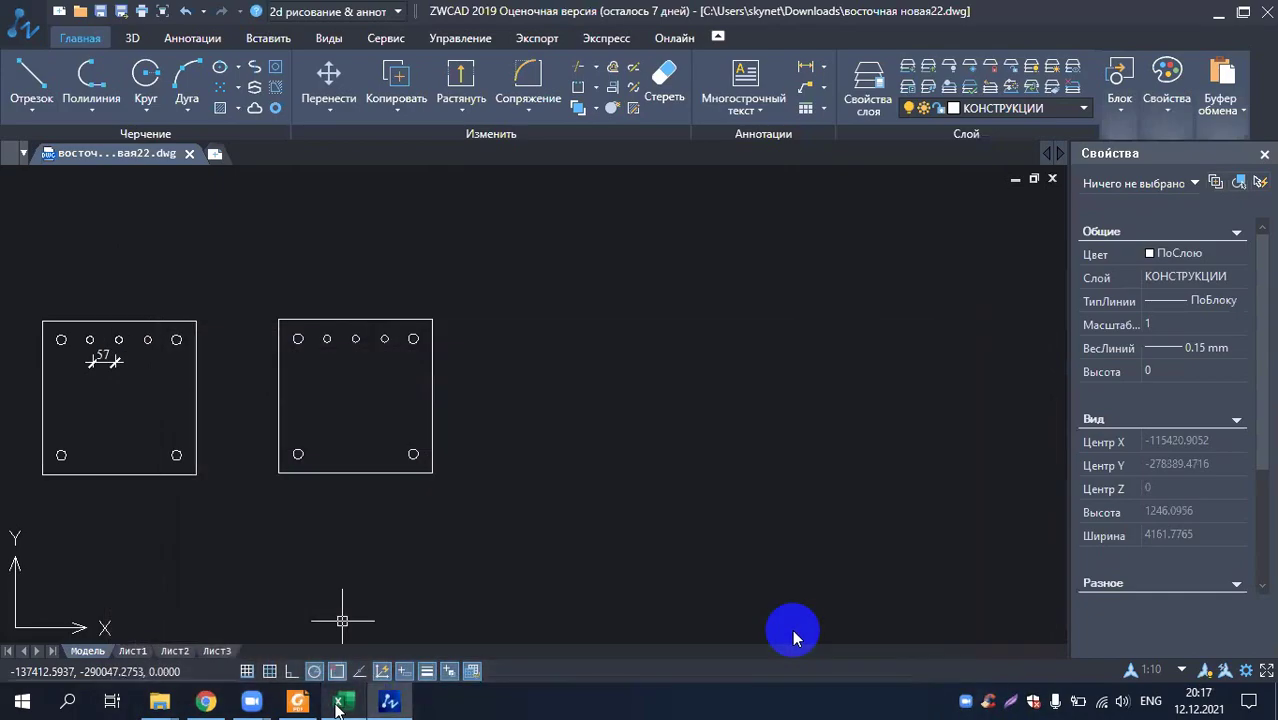
left_click(338, 704)
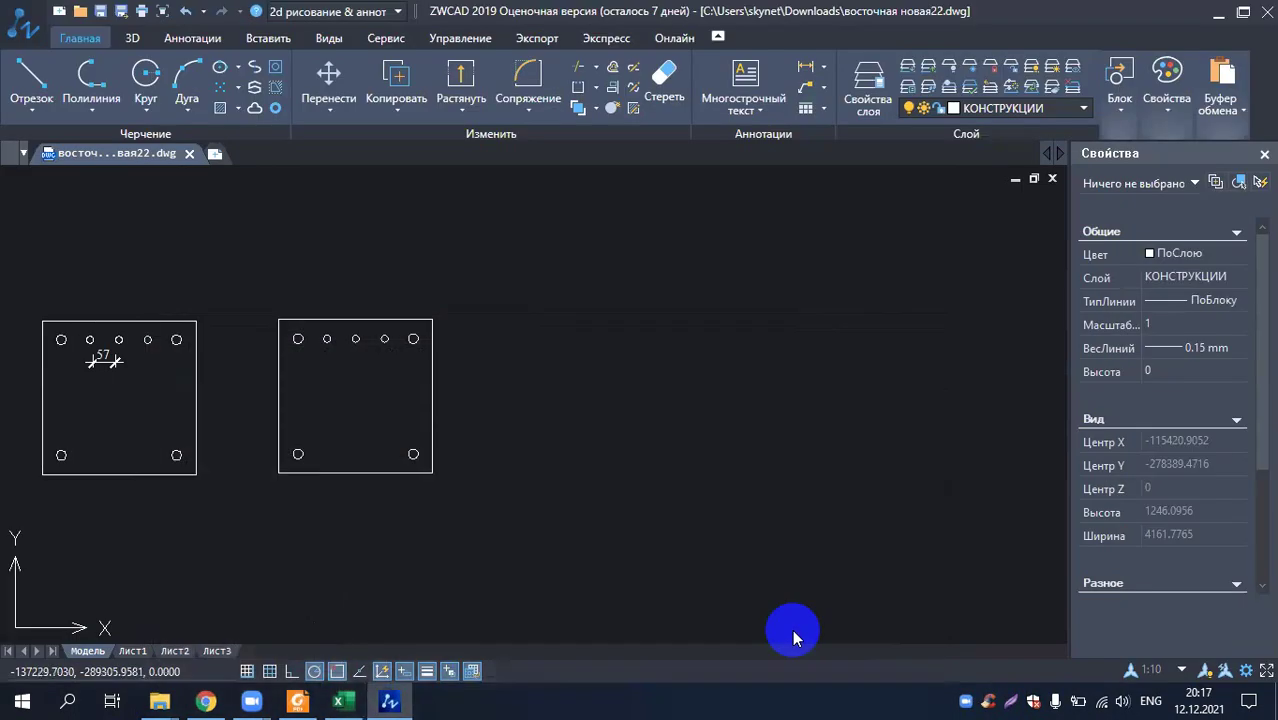
scroll(300, 337, "up", 3)
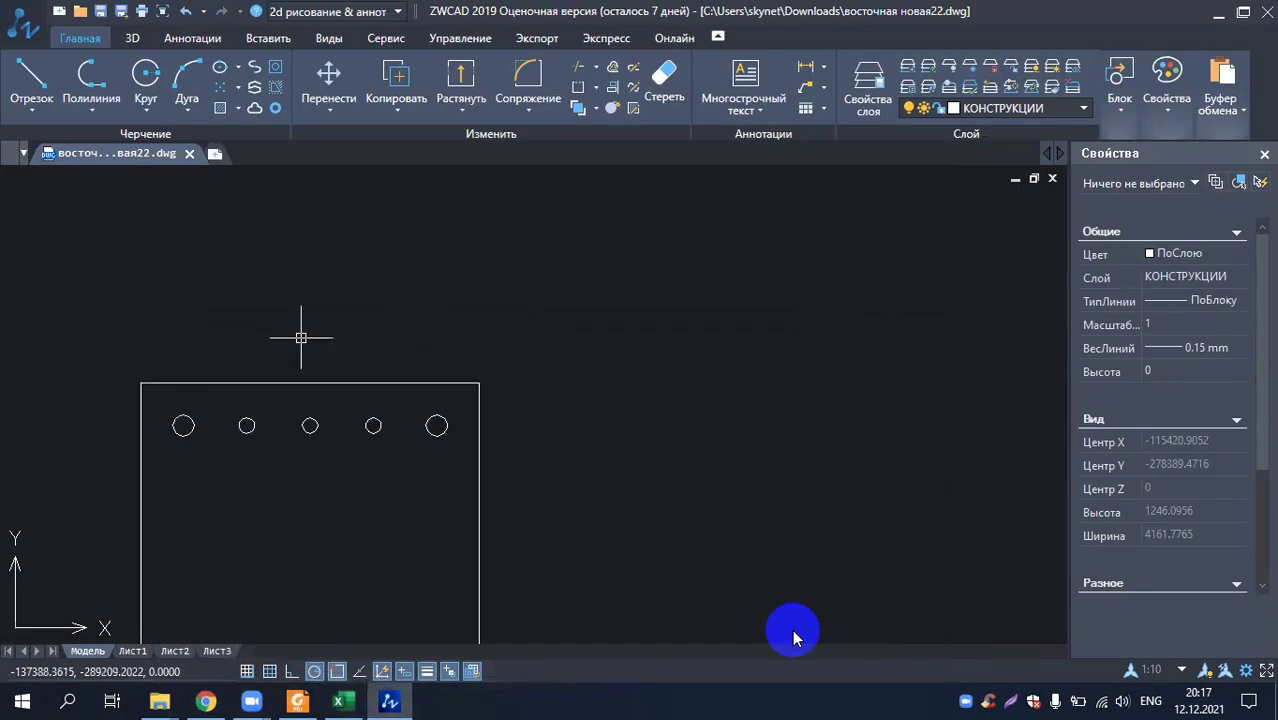
scroll(322, 345, "down", 2)
scroll(262, 404, "up", 3)
scroll(262, 404, "up", 3)
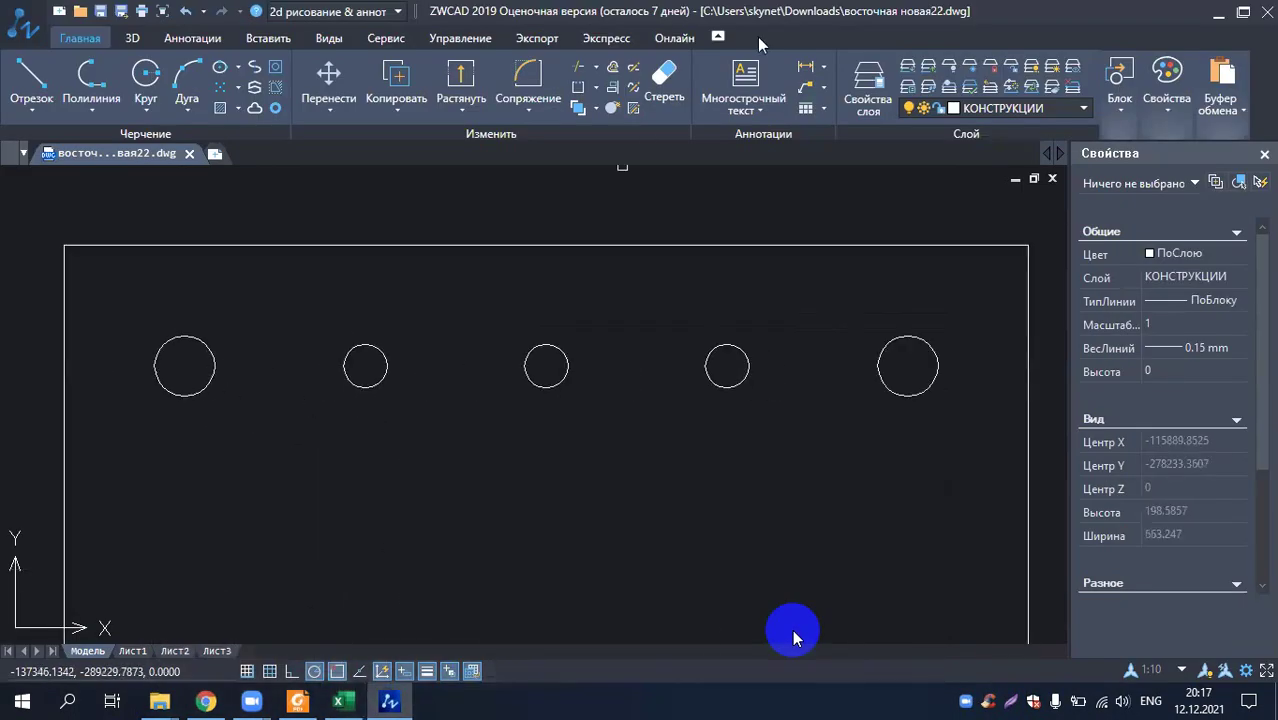
left_click(805, 66)
scroll(313, 357, "up", 2)
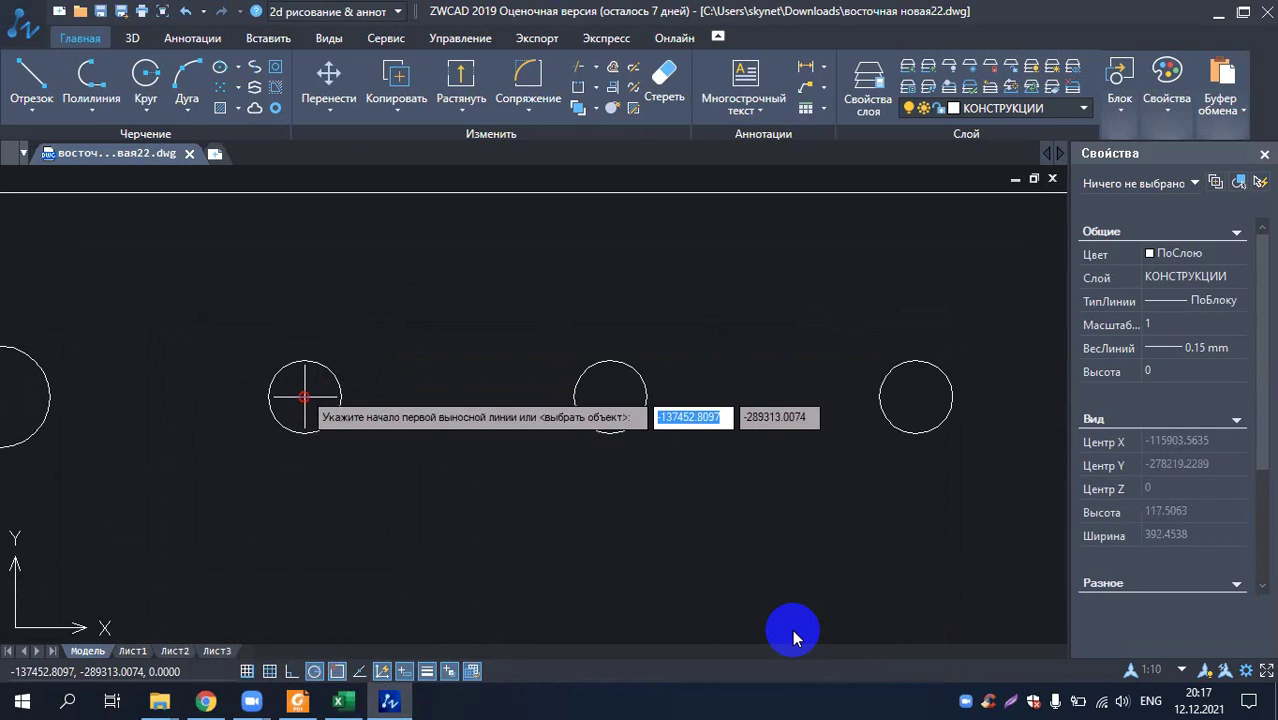
left_click(305, 397)
key("Escape")
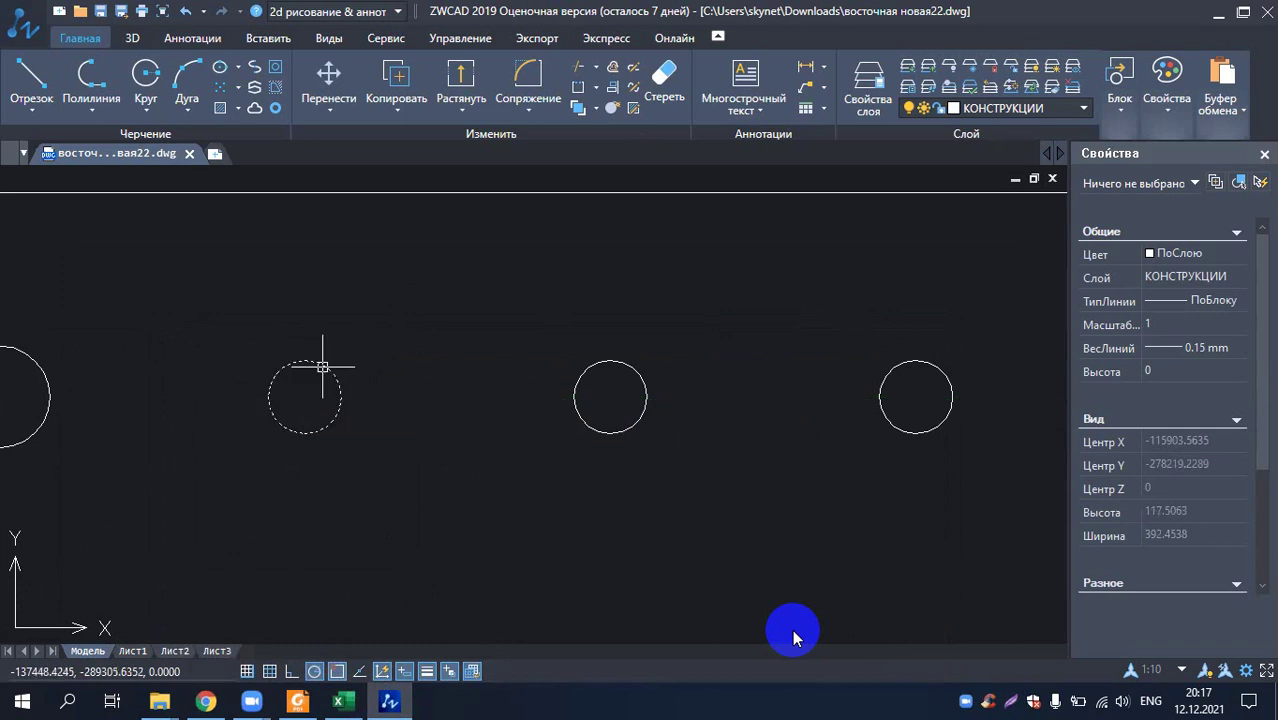
left_click(322, 367)
key("Escape")
scroll(300, 350, "down", 3)
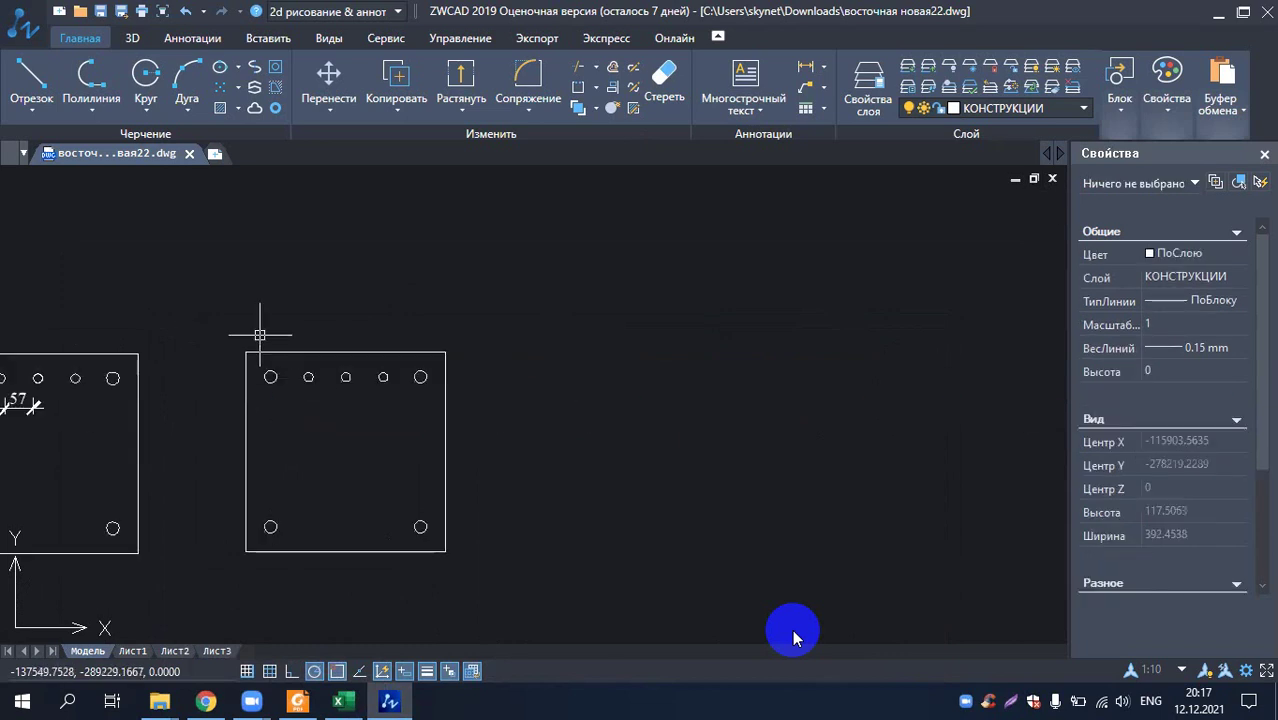
scroll(262, 334, "up", 2)
left_click(318, 337)
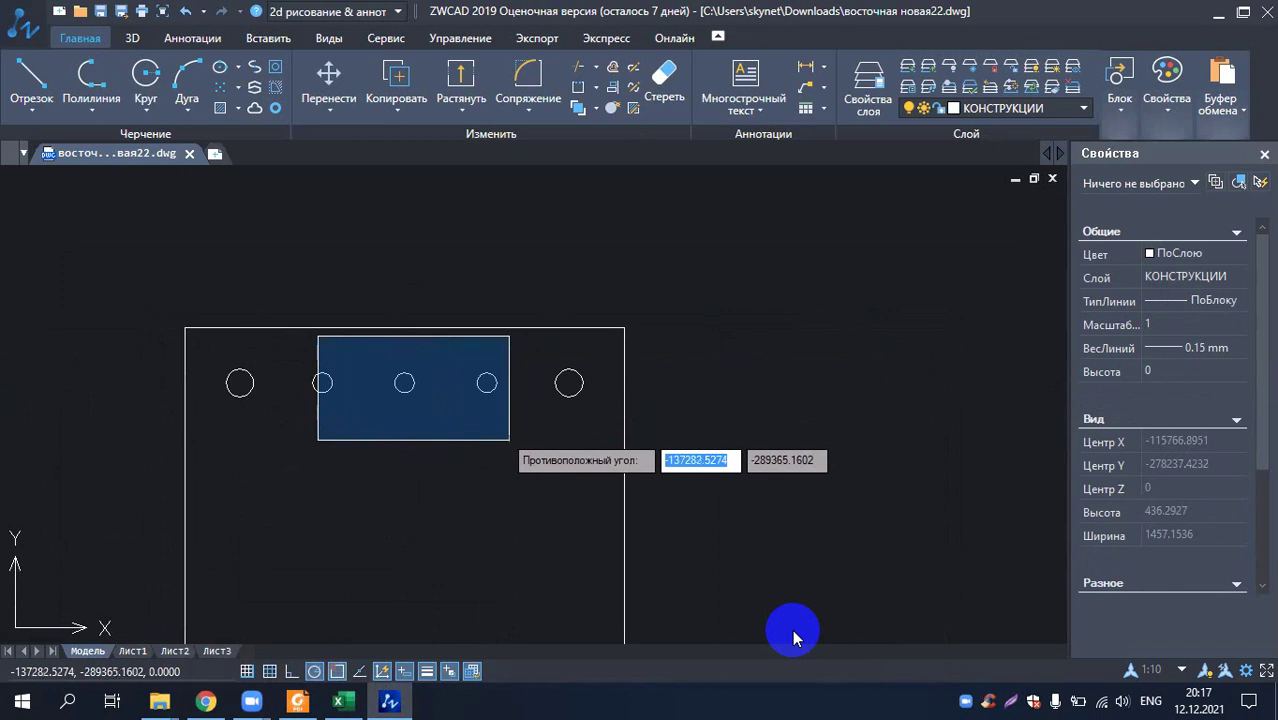
left_click(508, 435)
left_click(306, 358)
left_click(306, 358)
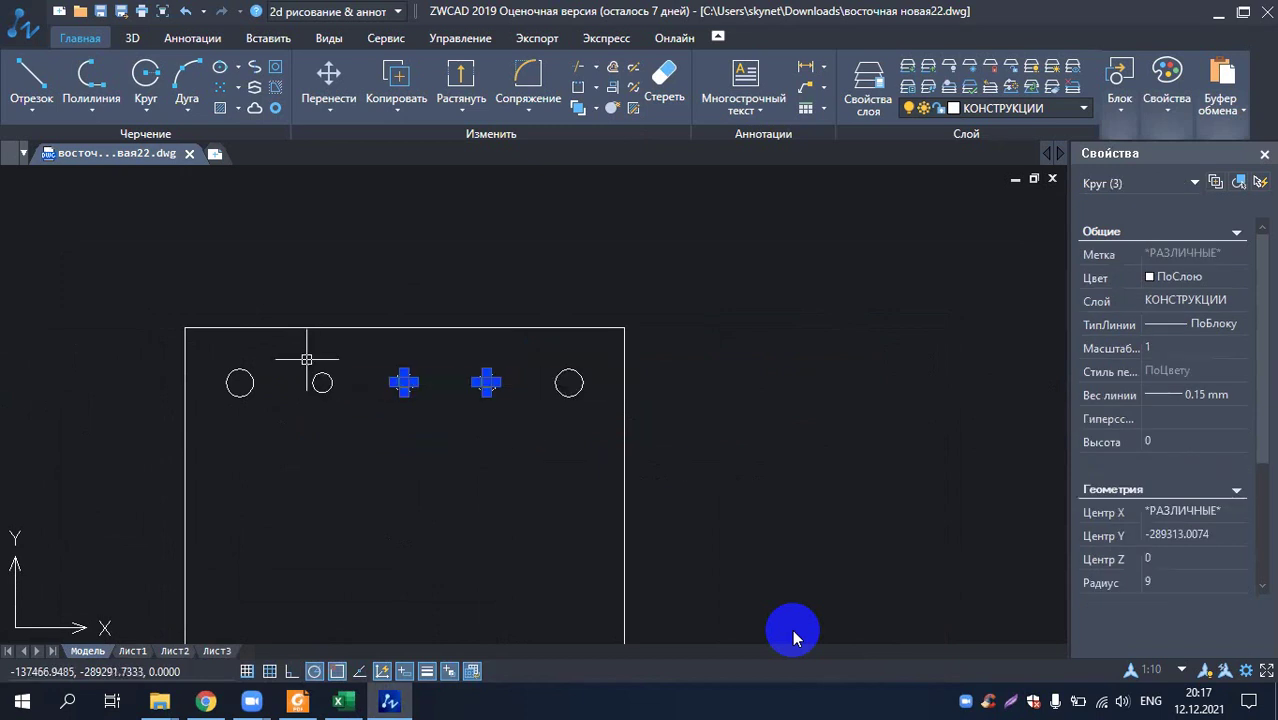
left_click(260, 350)
left_click(279, 355)
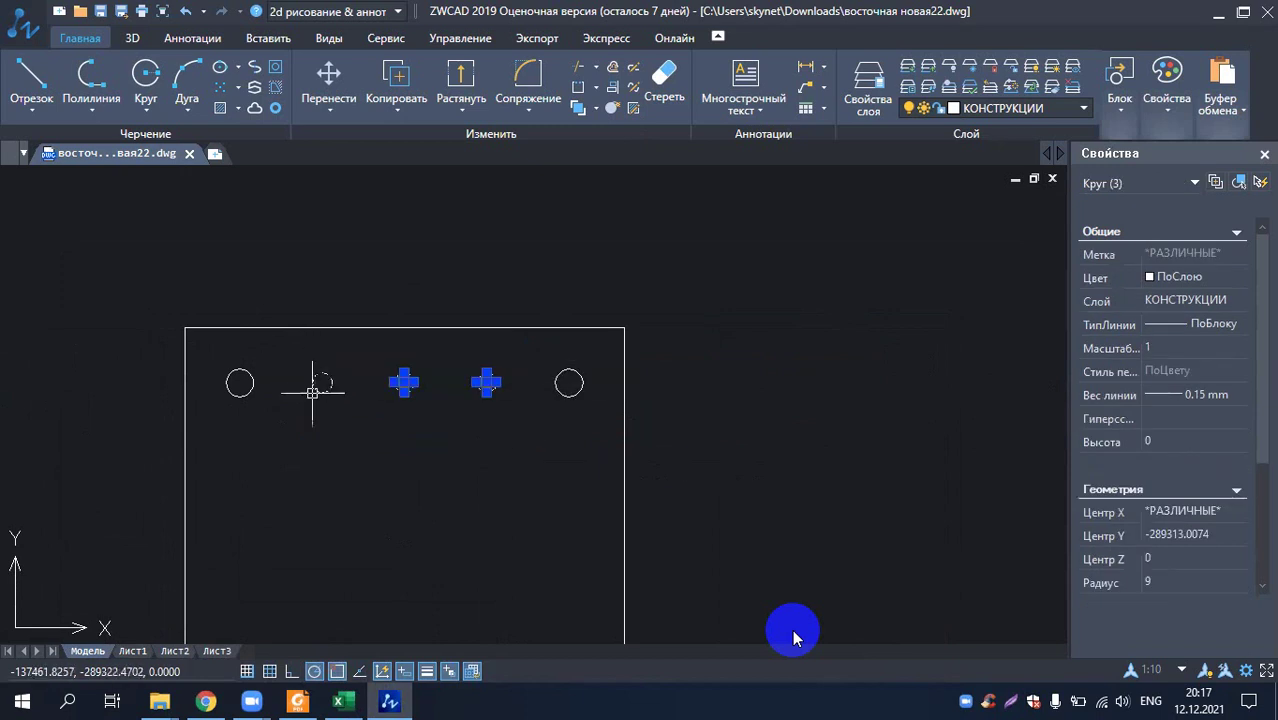
left_click(283, 352)
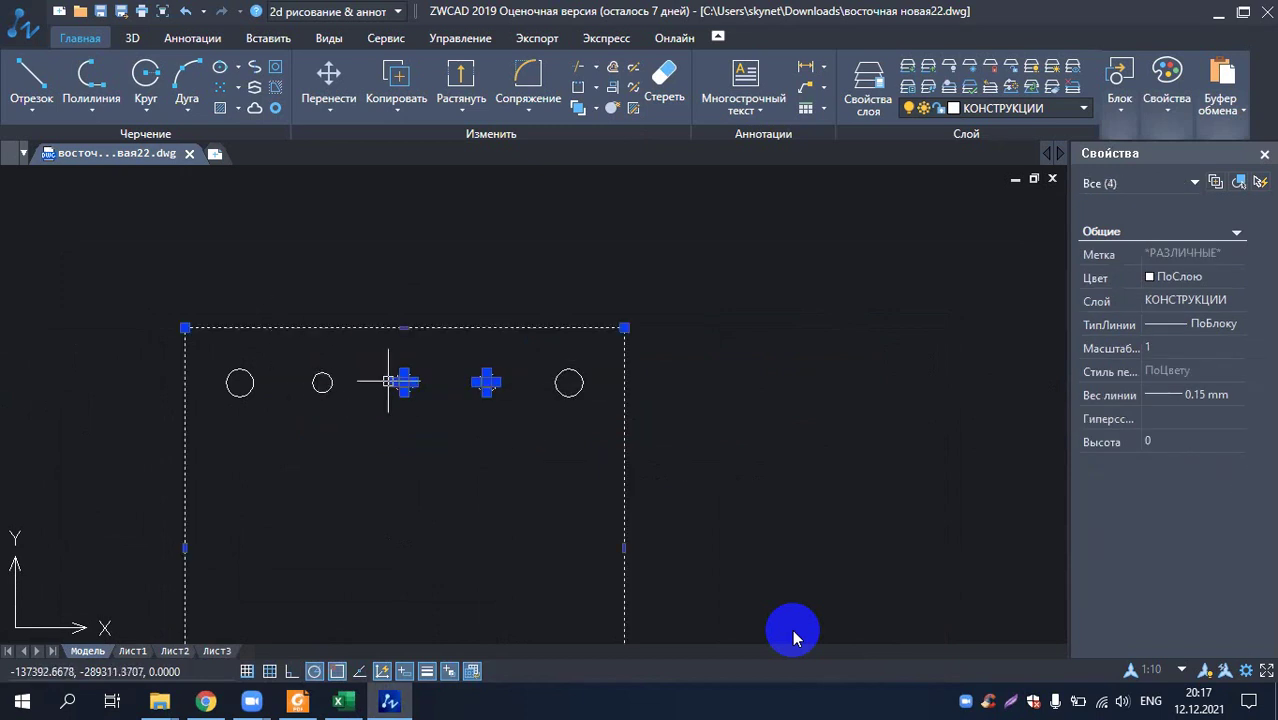
key("Escape")
- Erase the three intermediate upper bars from the second five-bar section, keeping its corner bars
left_click(298, 352)
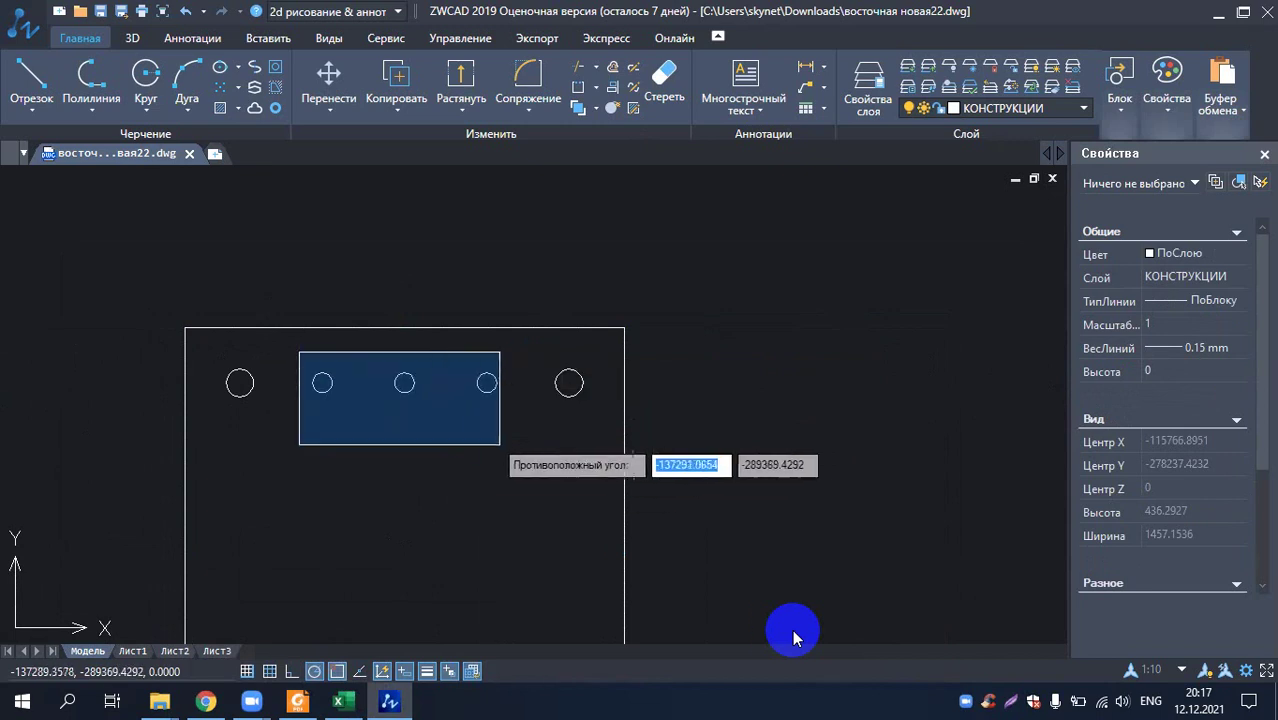
left_click(510, 441)
right_click(508, 441)
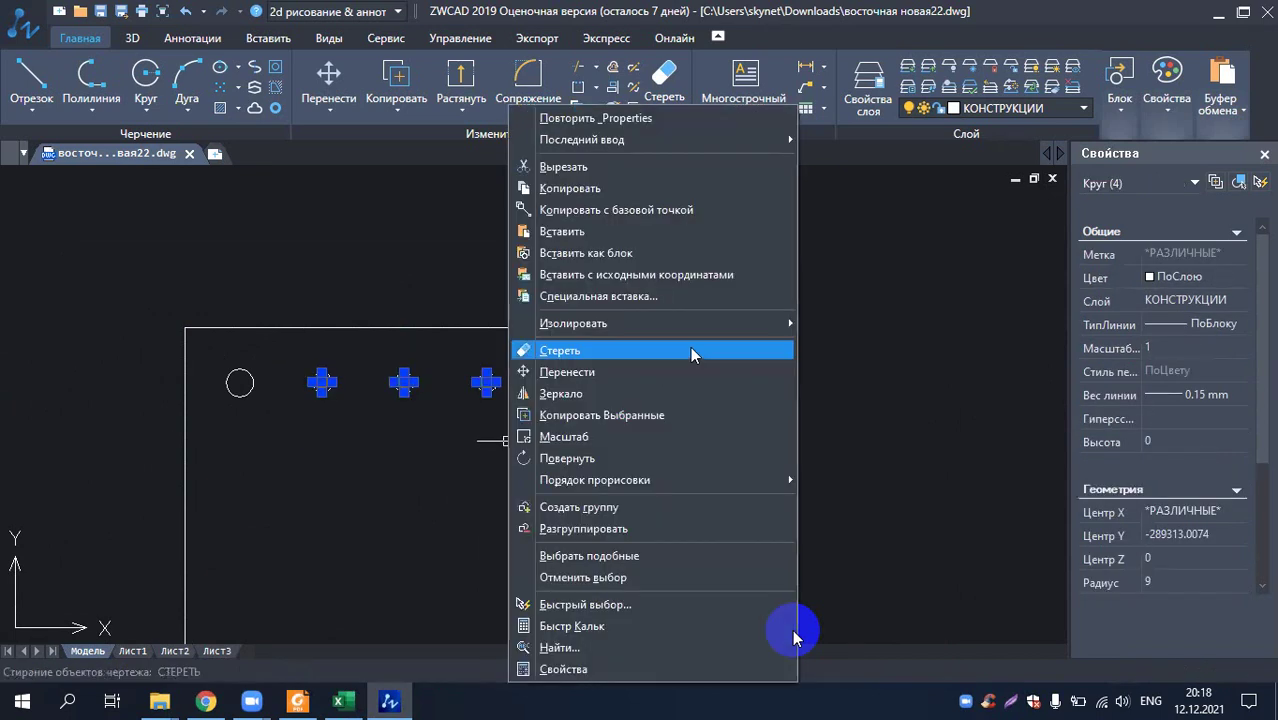
left_click(690, 346)
scroll(308, 408, "down", 6)
scroll(336, 410, "up", 5)
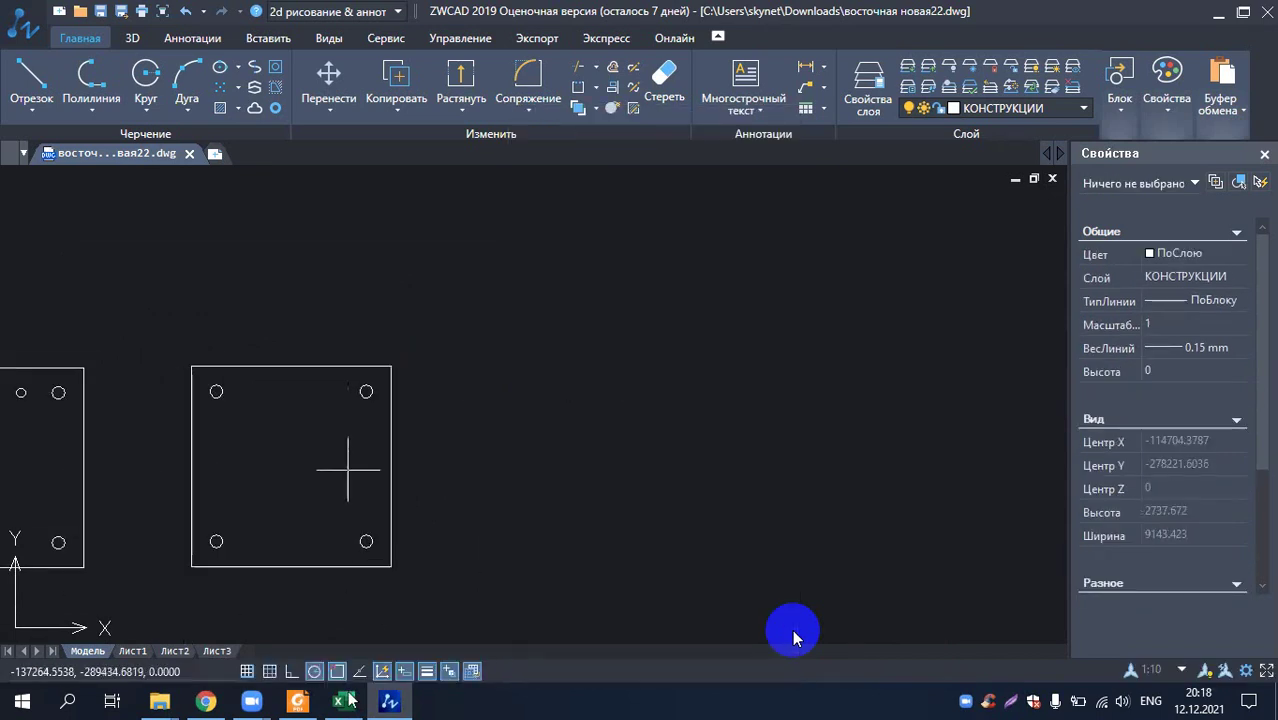
- Look up the next variant's bar count and diameter in the Excel workbook, returning to the ZWCAD drawing
key("alt+Tab")
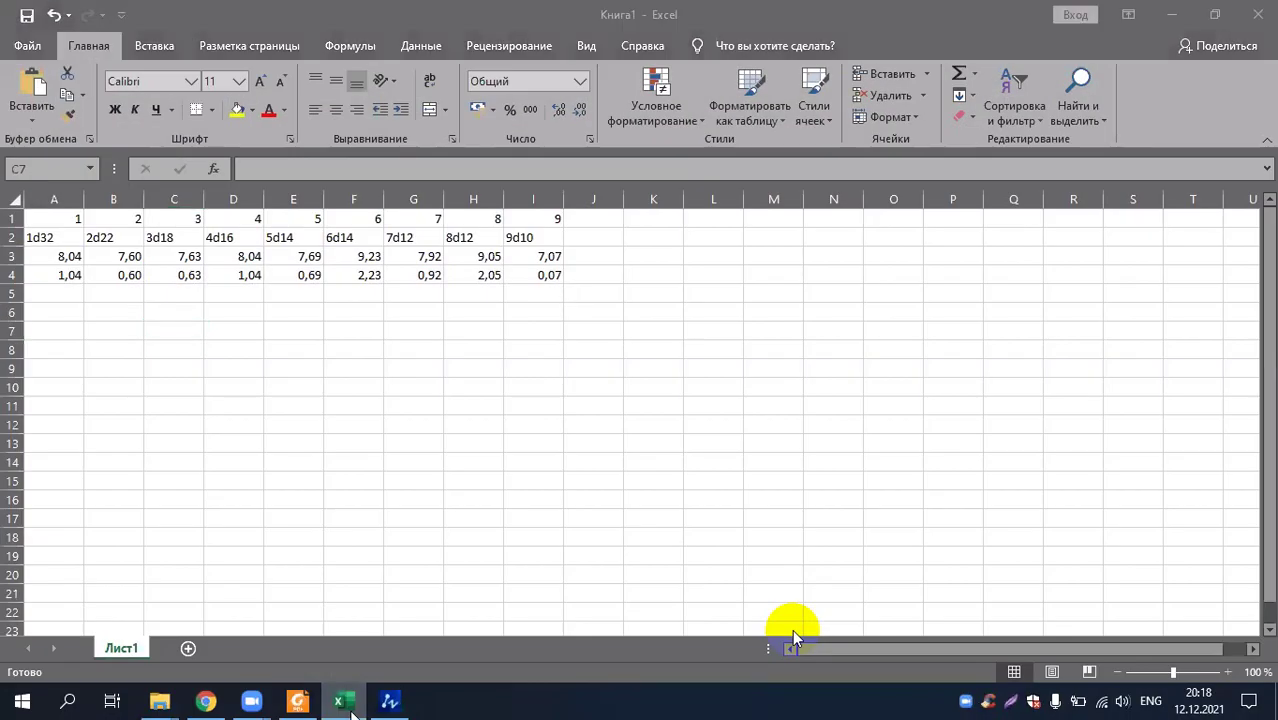
left_click(345, 701)
scroll(208, 385, "up", 10)
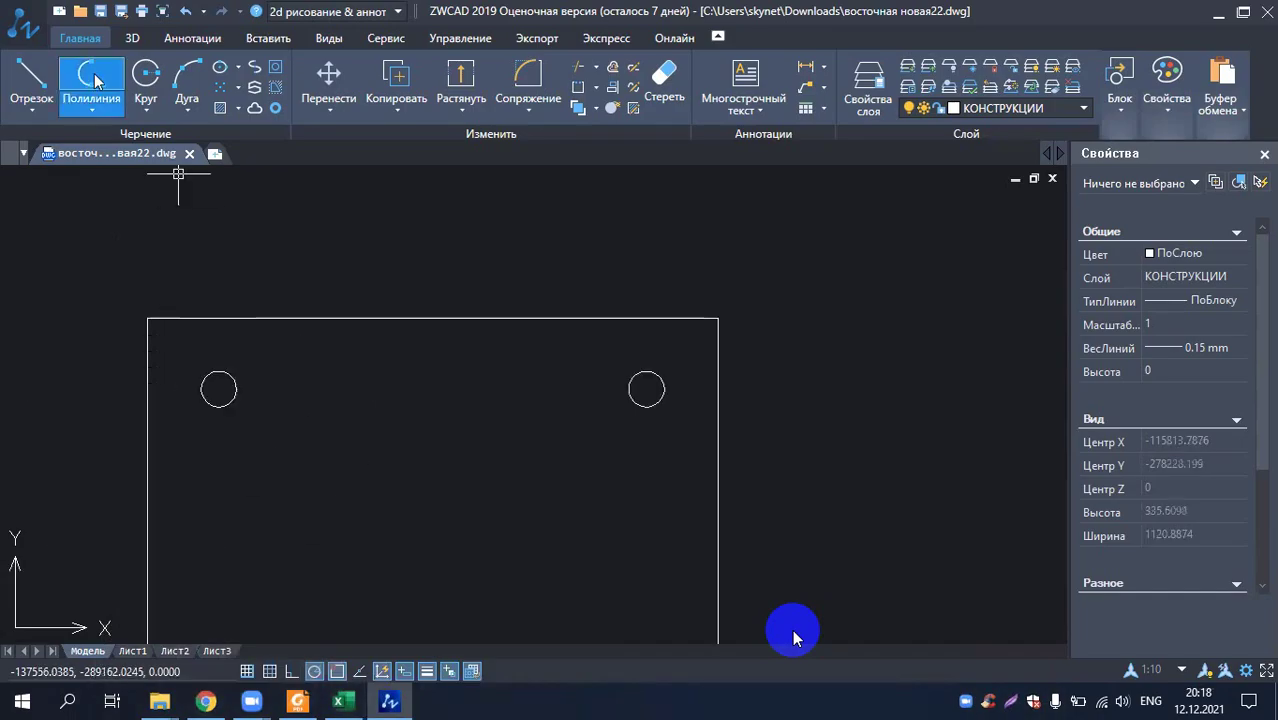
left_click(345, 701)
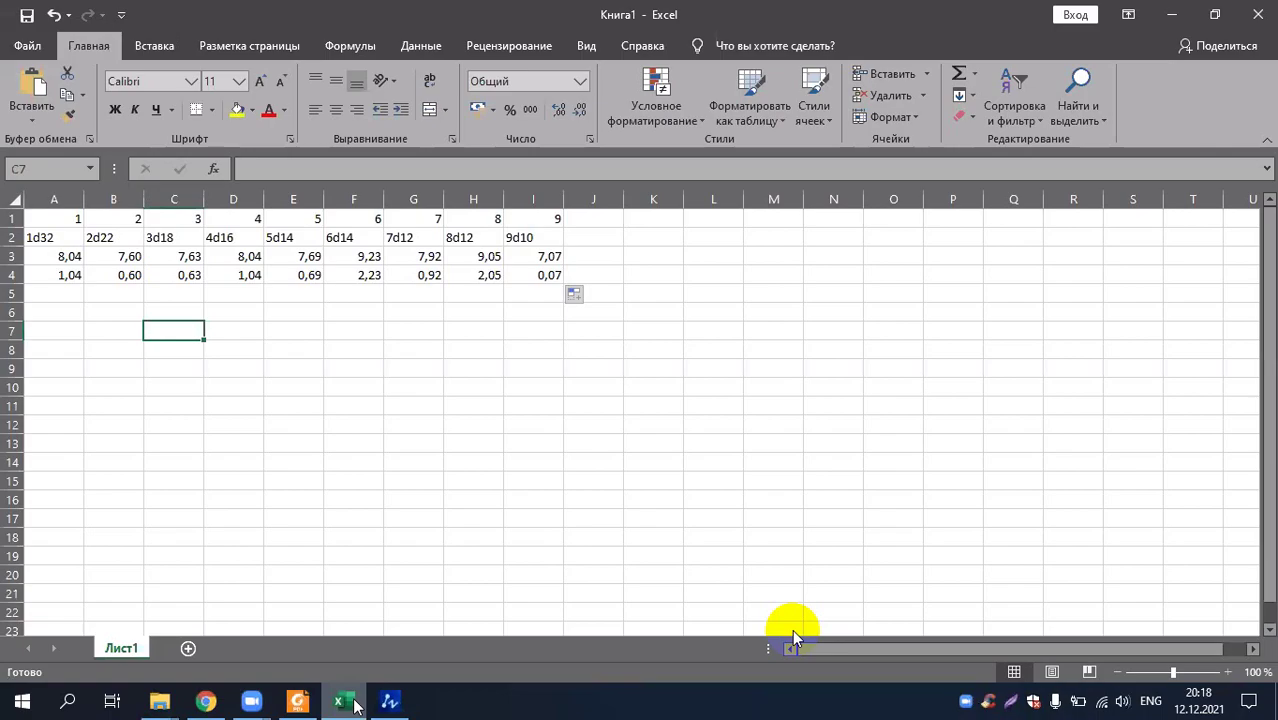
left_click(354, 704)
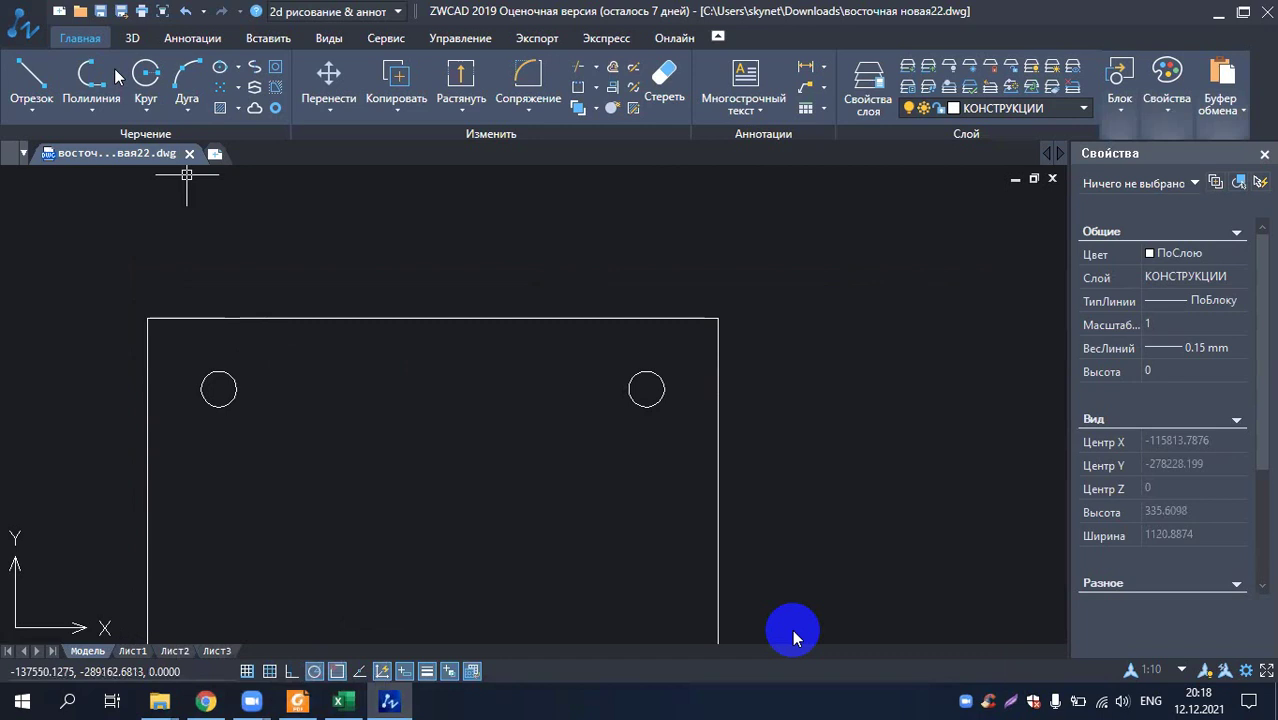
- Draw a polyline between the centres of the two upper corner bars in the section with only corner bars
left_click(112, 78)
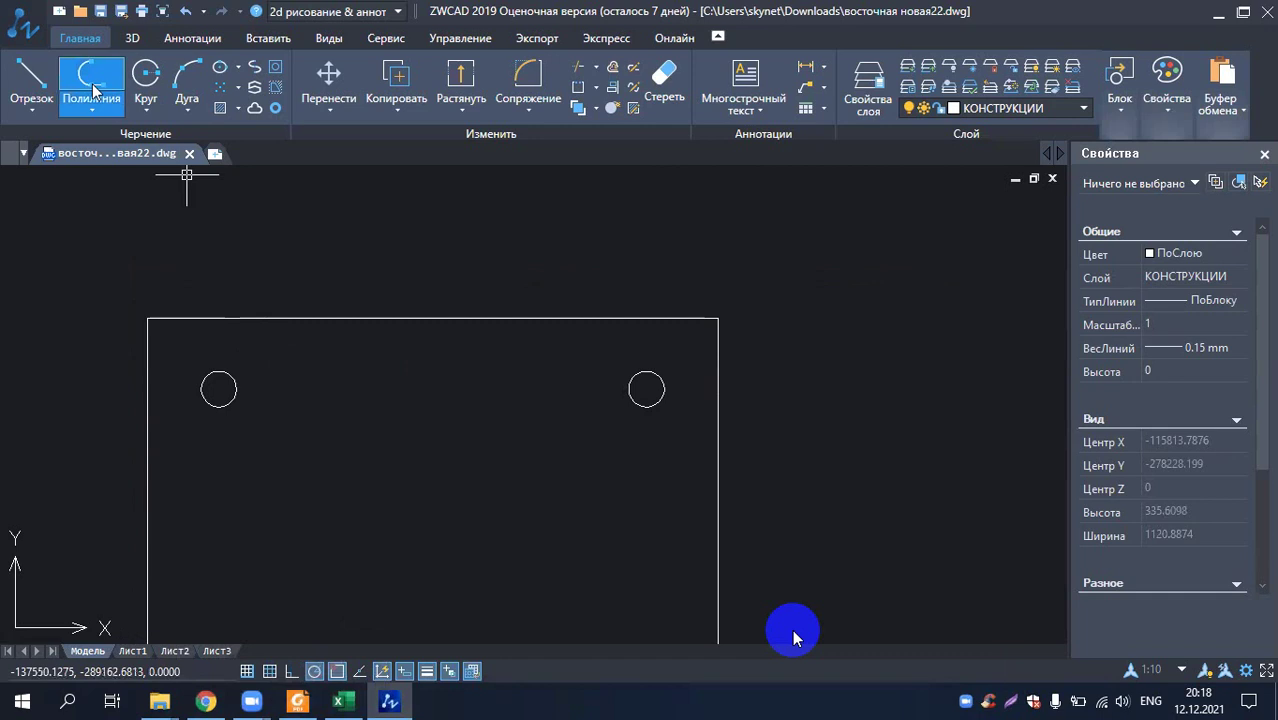
scroll(220, 390, "down", 3)
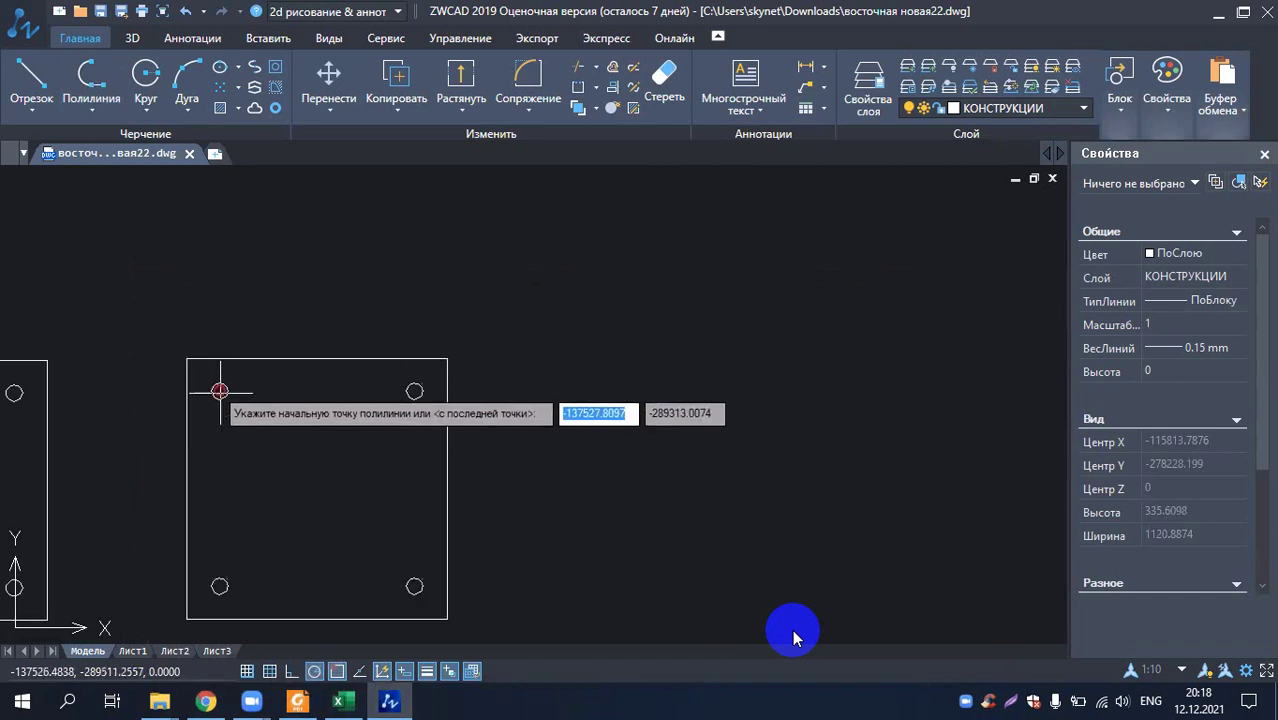
left_click(220, 390)
scroll(361, 367, "up", 5)
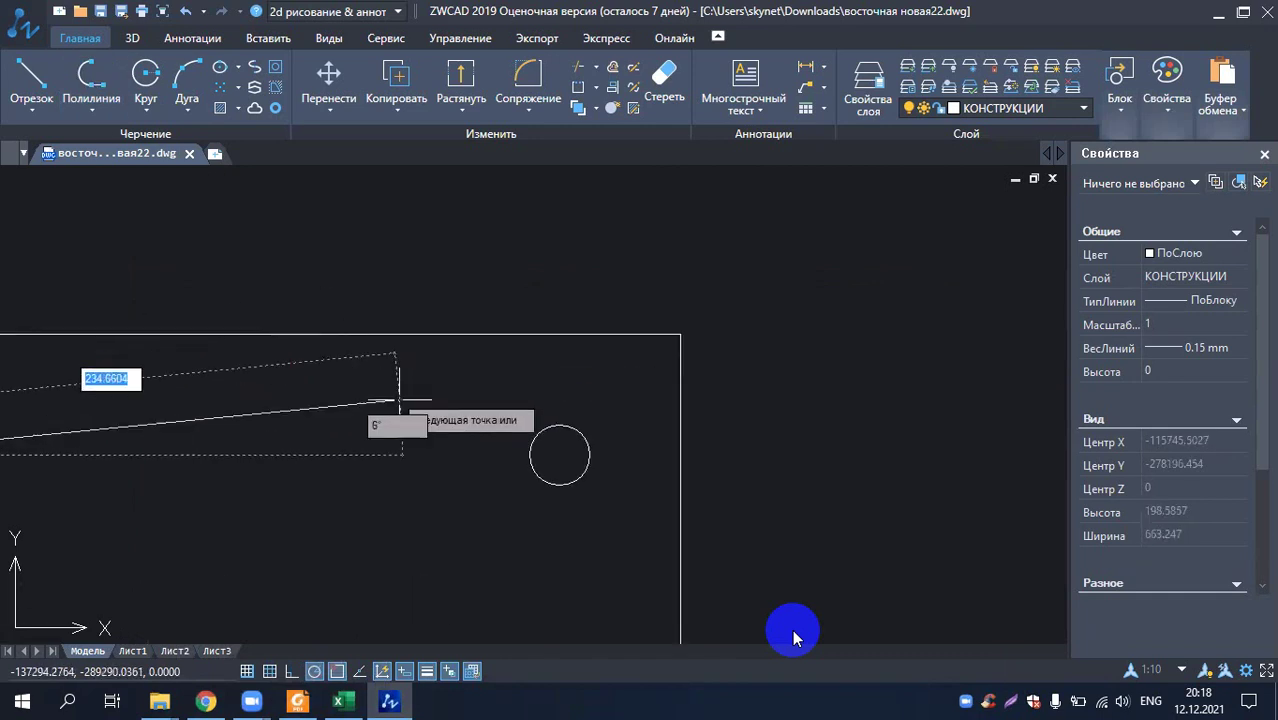
left_click(560, 455)
key("Return")
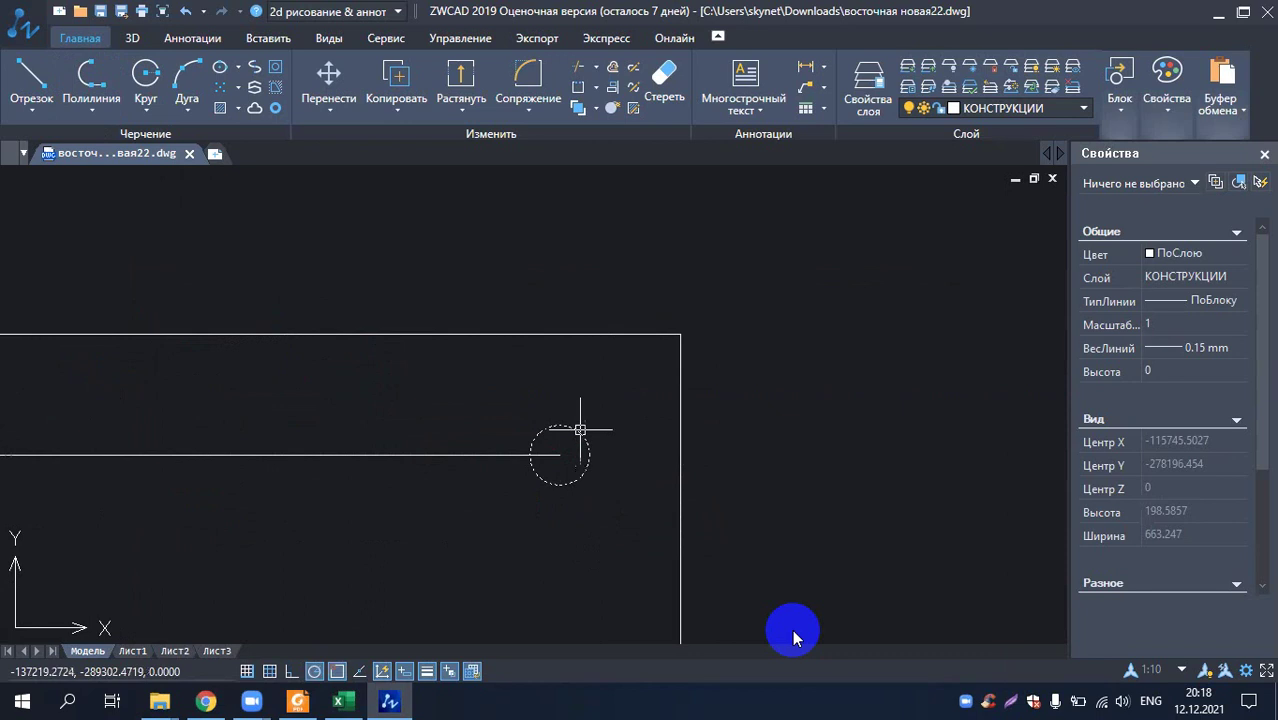
- Scale the polyline between the upper corner bars by a factor of 1/5 from the left bar's centre
scroll(611, 443, "down", 4)
scroll(550, 420, "up", 2)
left_click(467, 463)
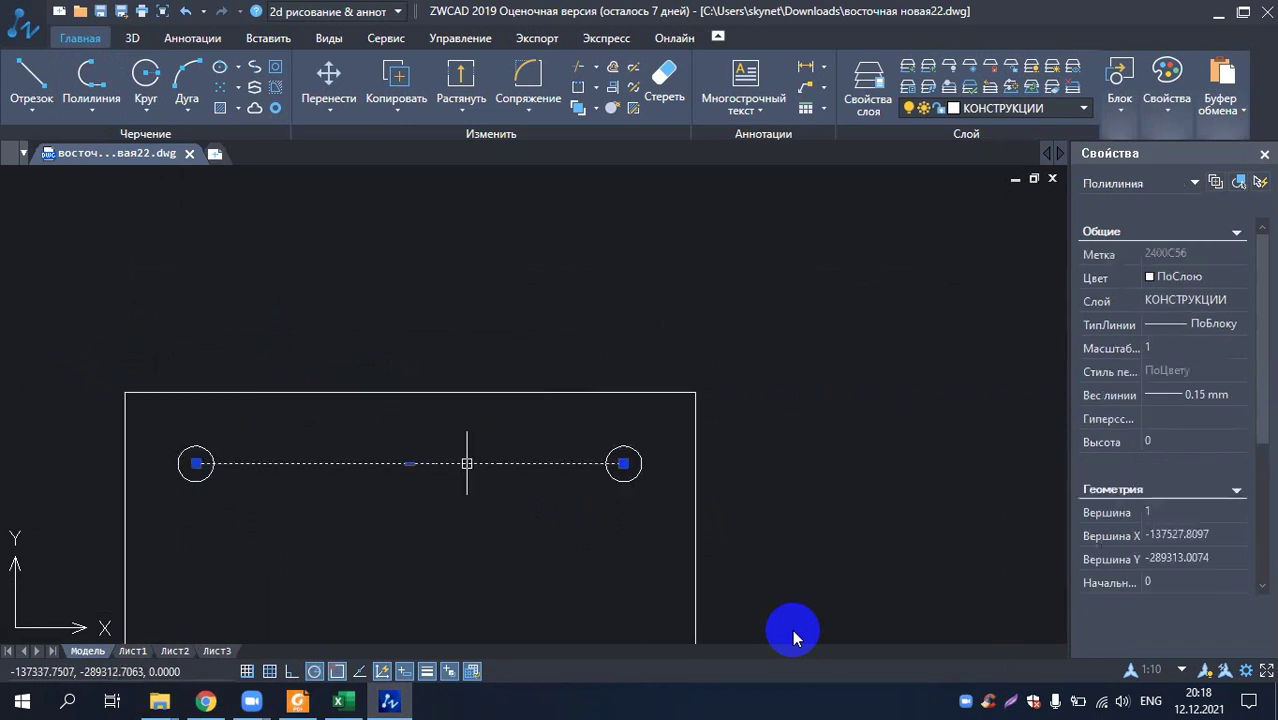
right_click(467, 463)
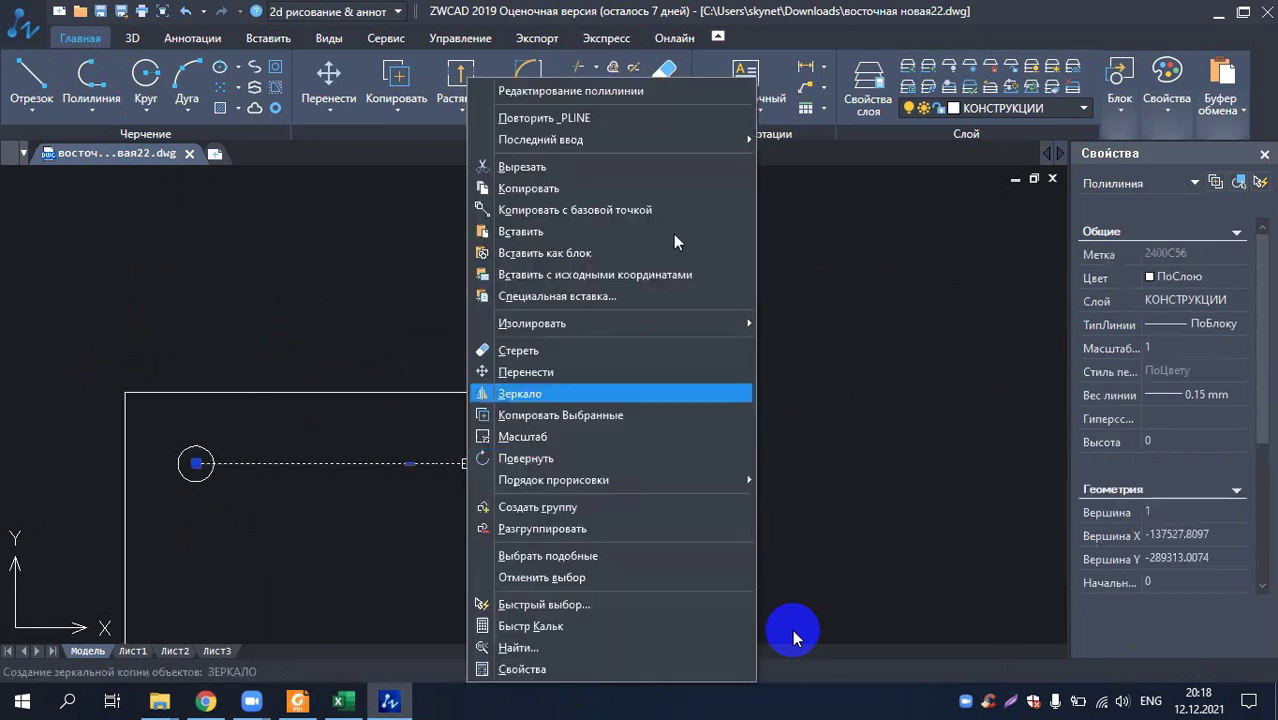
left_click(571, 441)
left_click(195, 463)
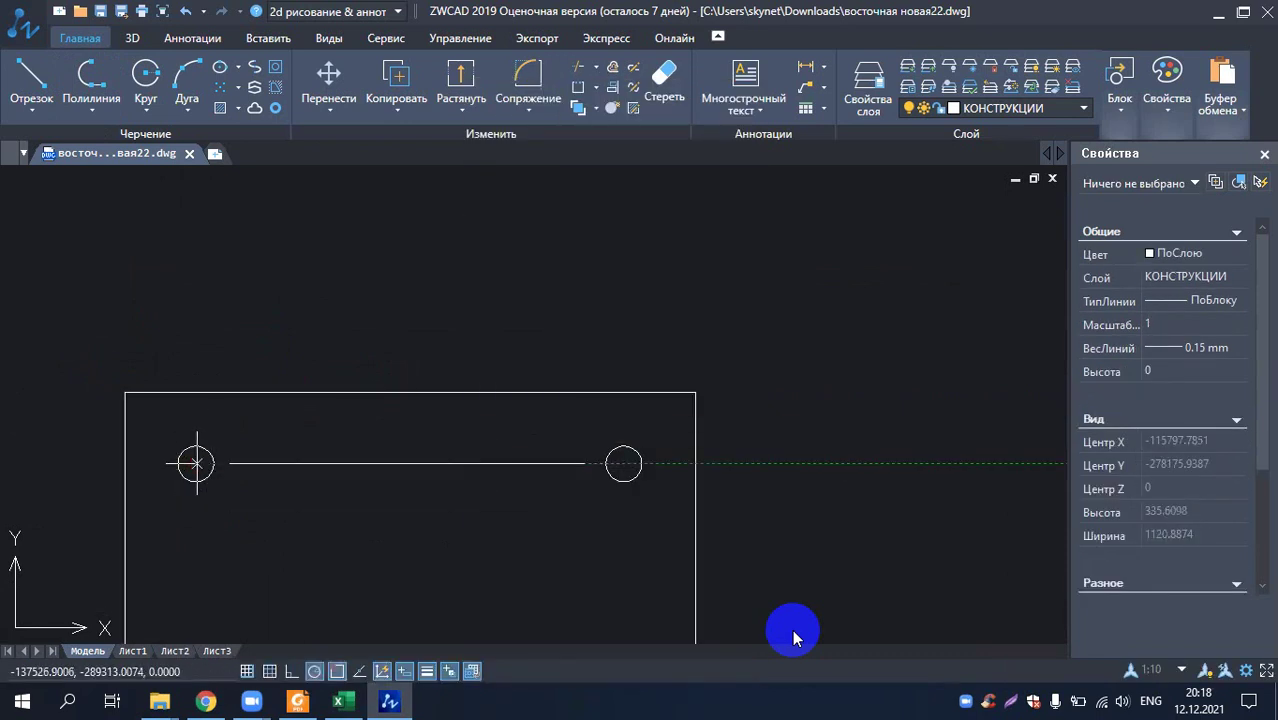
type("1/5")
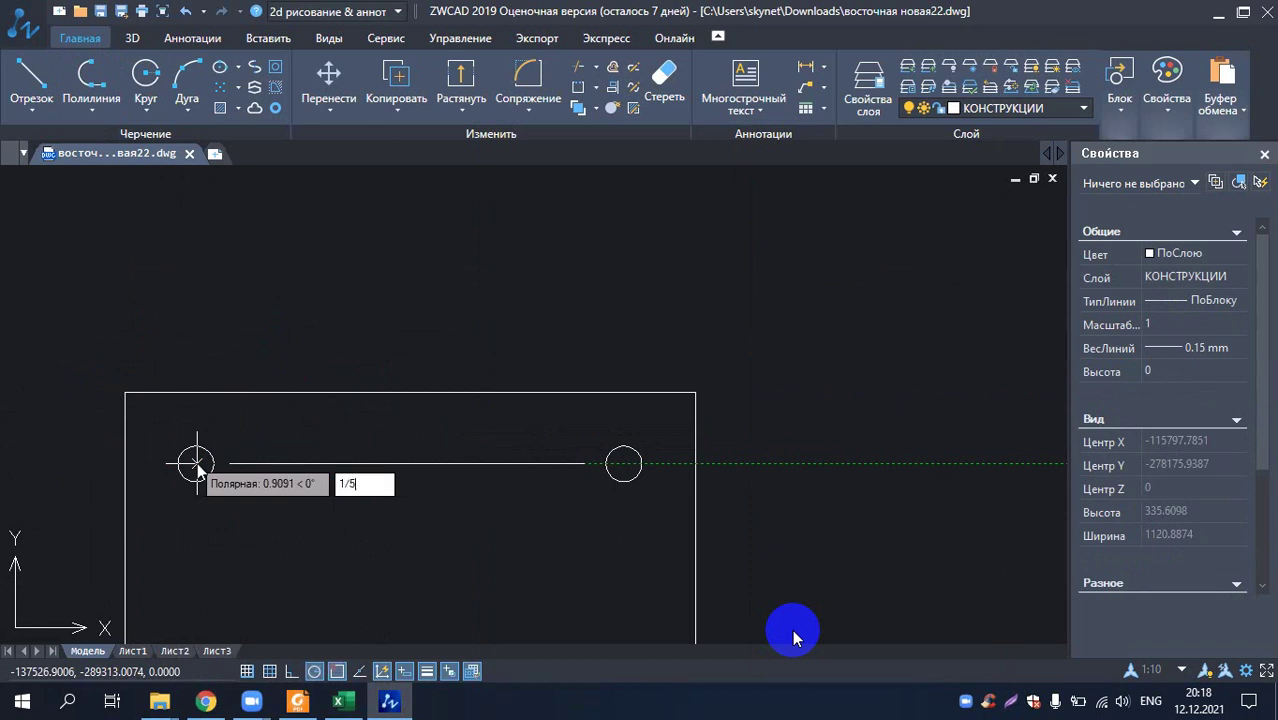
key("Return")
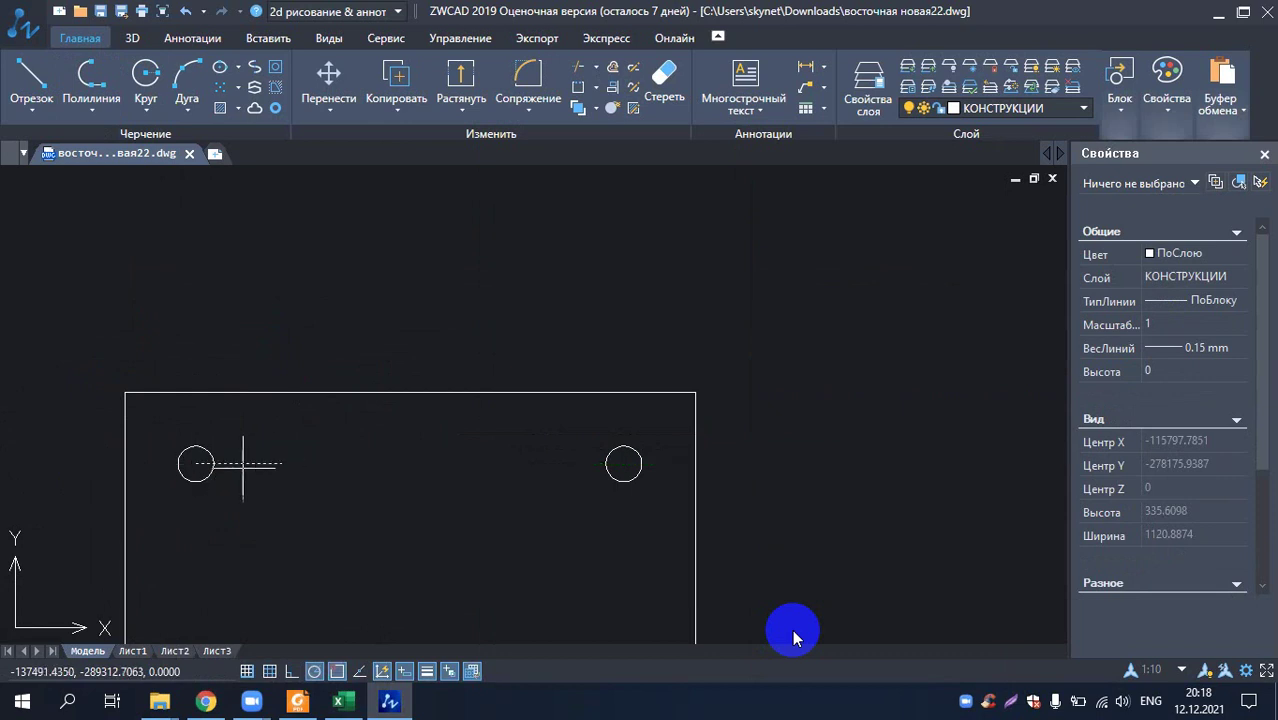
- Try to copy the shortened polyline with the upper left bar's centre as its base point
scroll(264, 450, "up", 3)
scroll(257, 451, "down", 4)
scroll(228, 448, "up", 4)
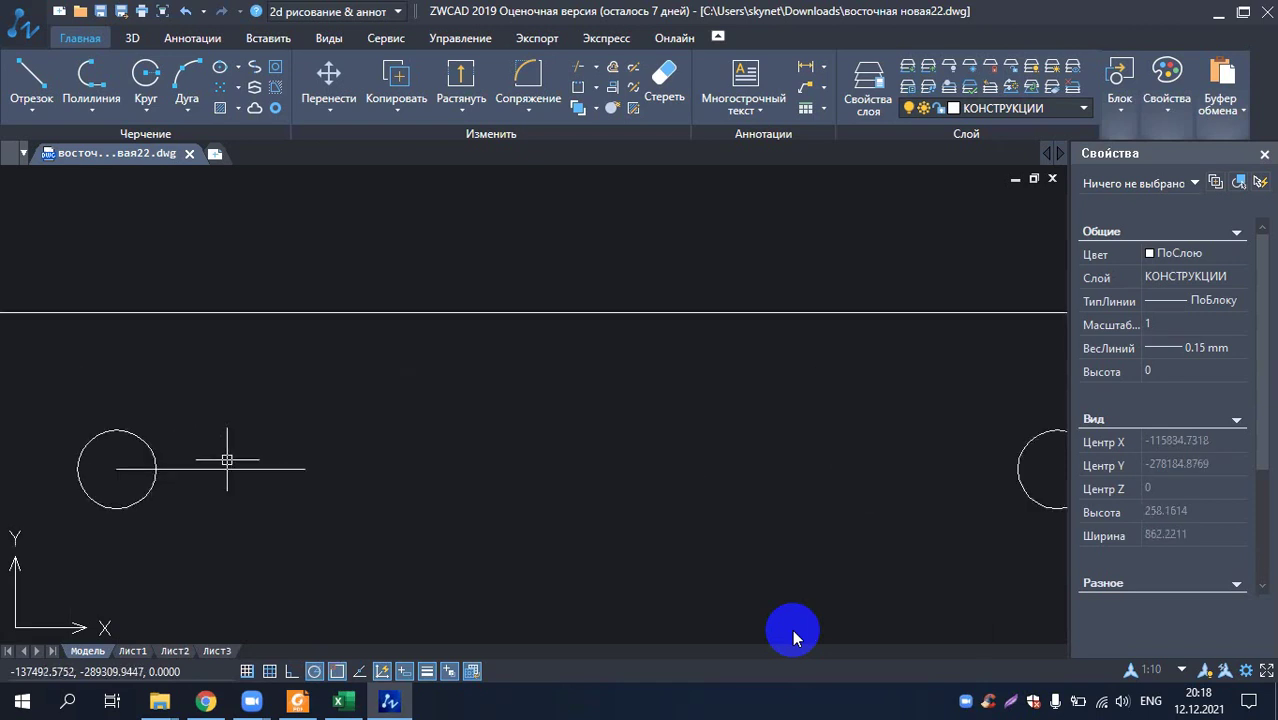
left_click(231, 469)
right_click(231, 469)
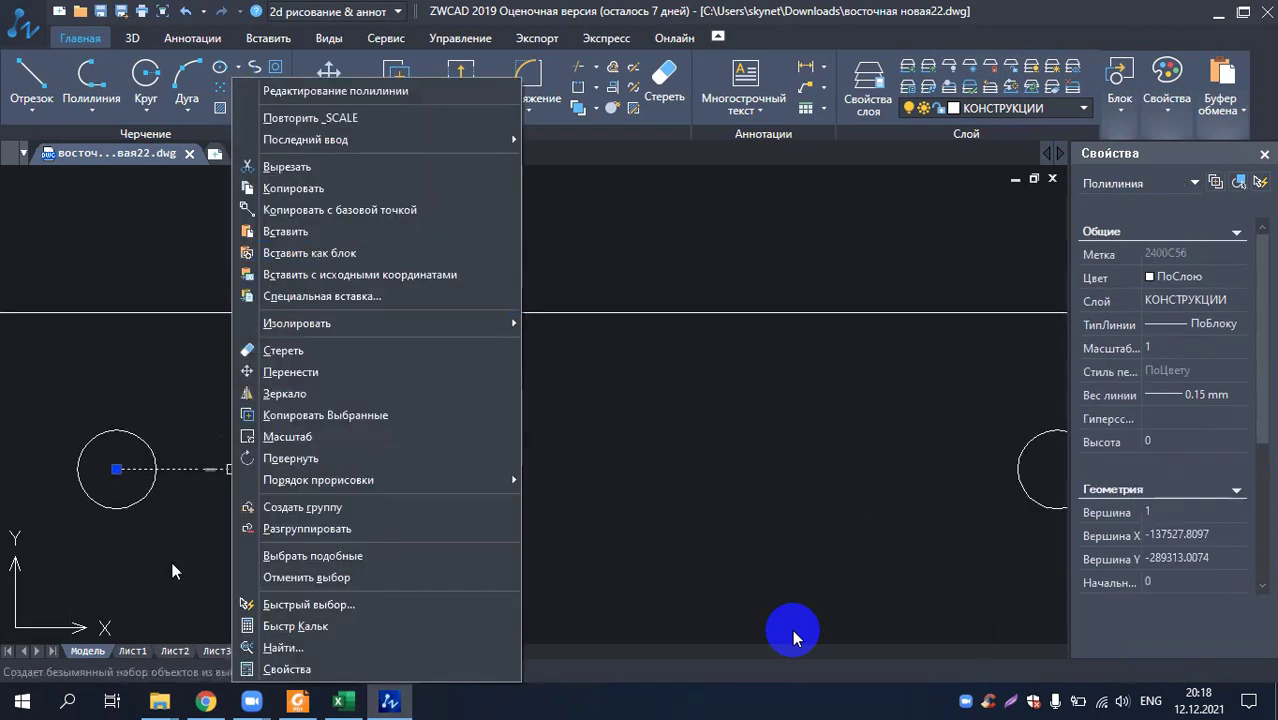
key("Escape")
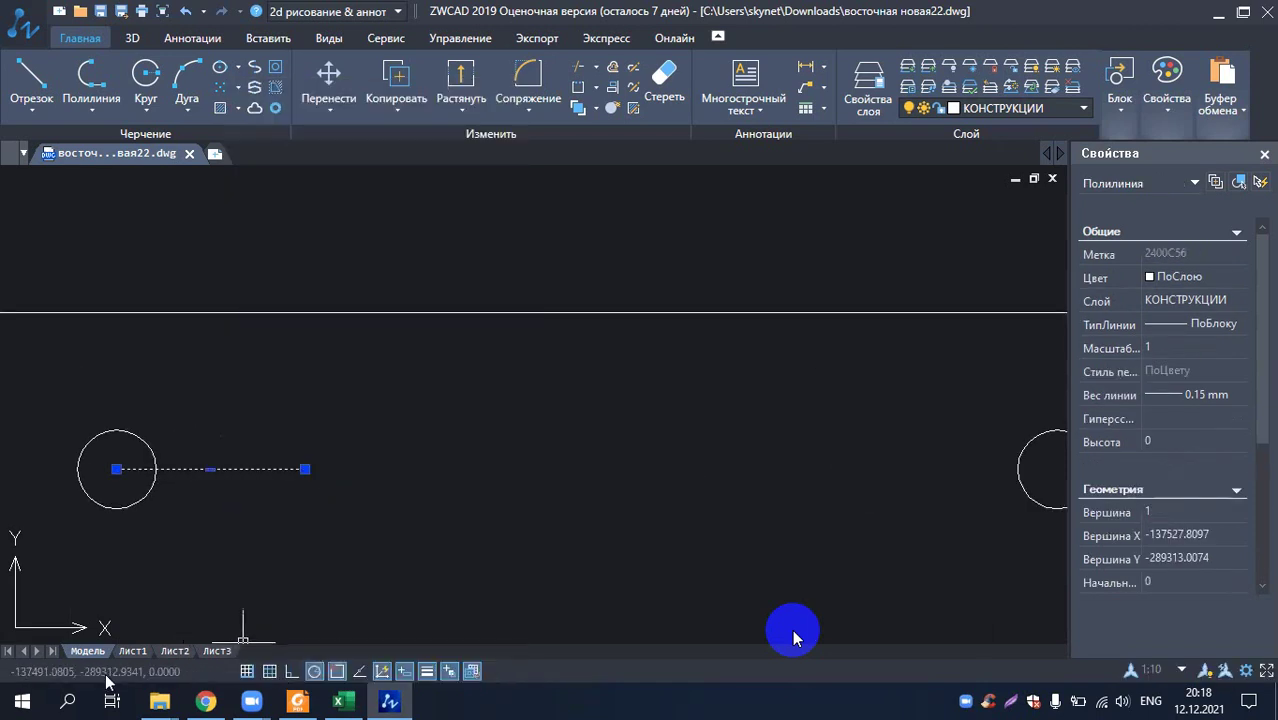
right_click(225, 514)
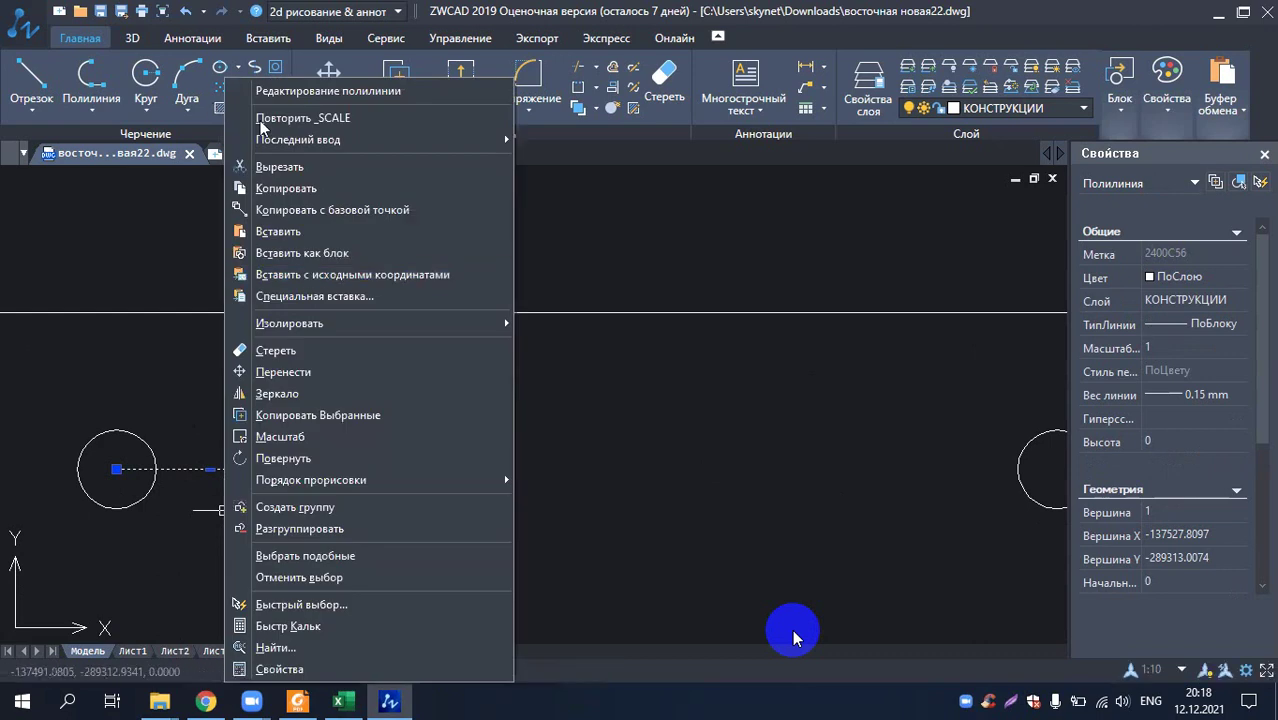
left_click(365, 211)
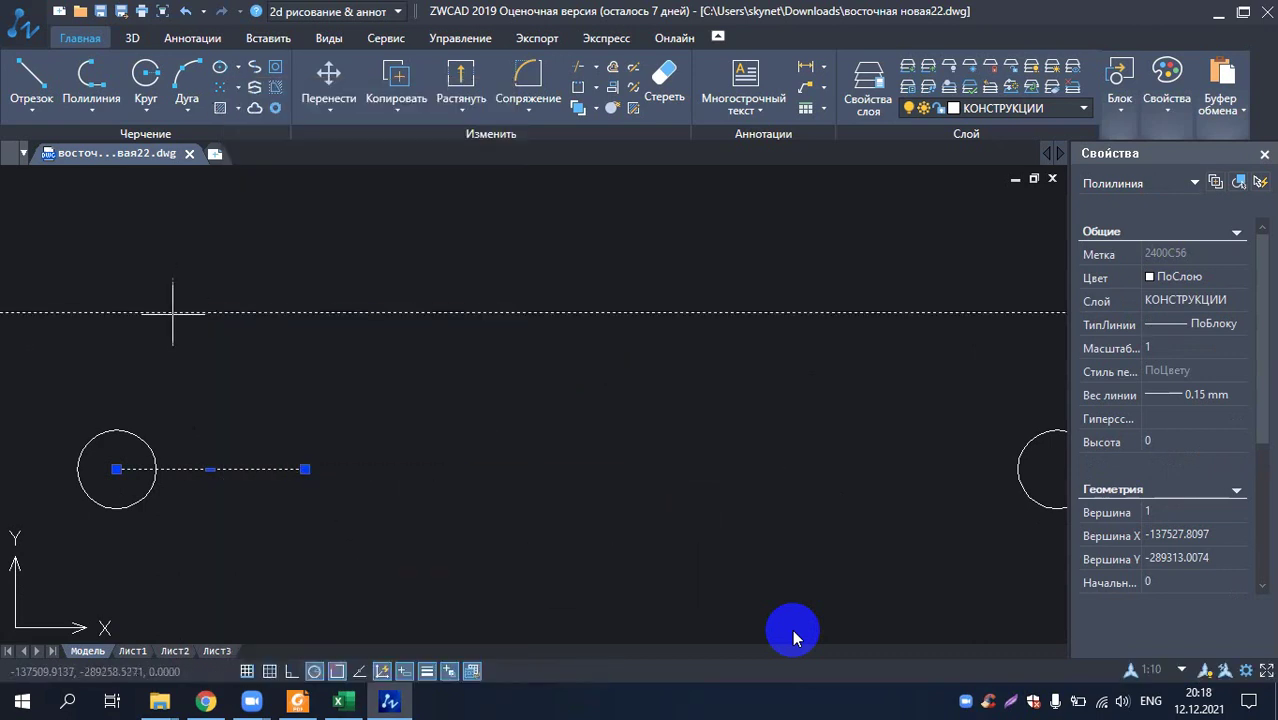
left_click(117, 468)
left_click(185, 520)
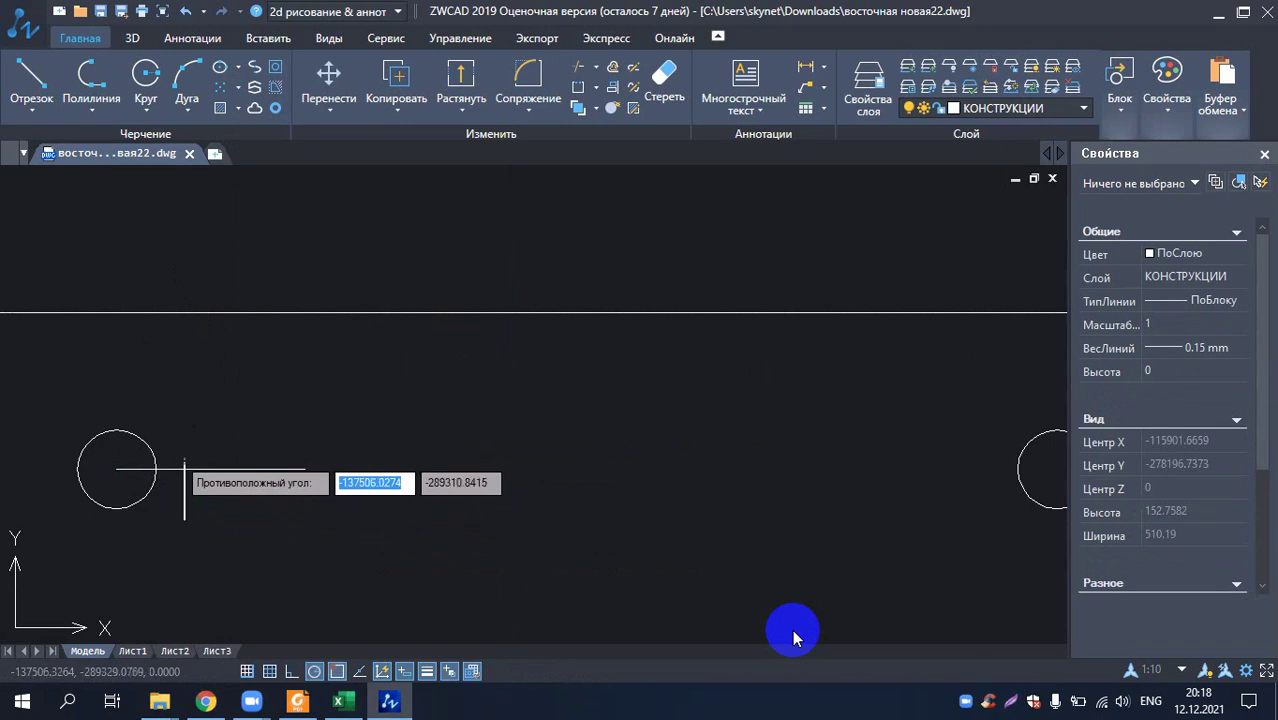
left_click(218, 462)
right_click(218, 466)
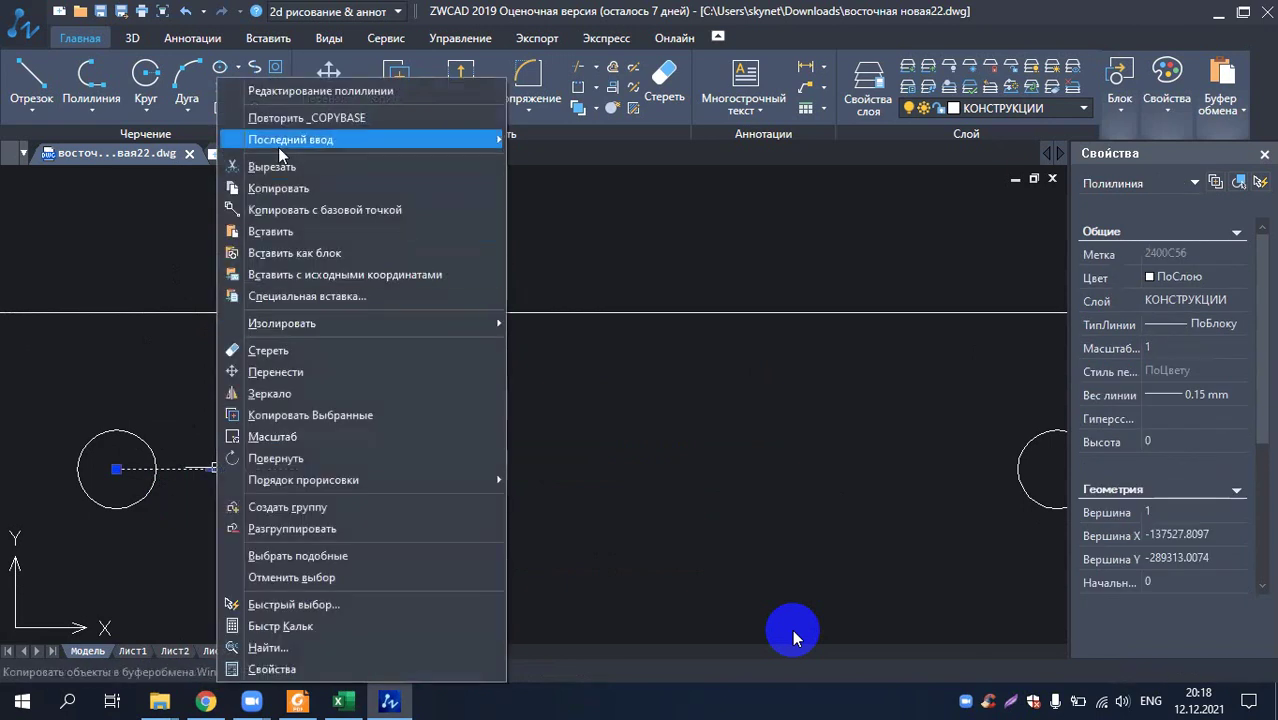
left_click(313, 211)
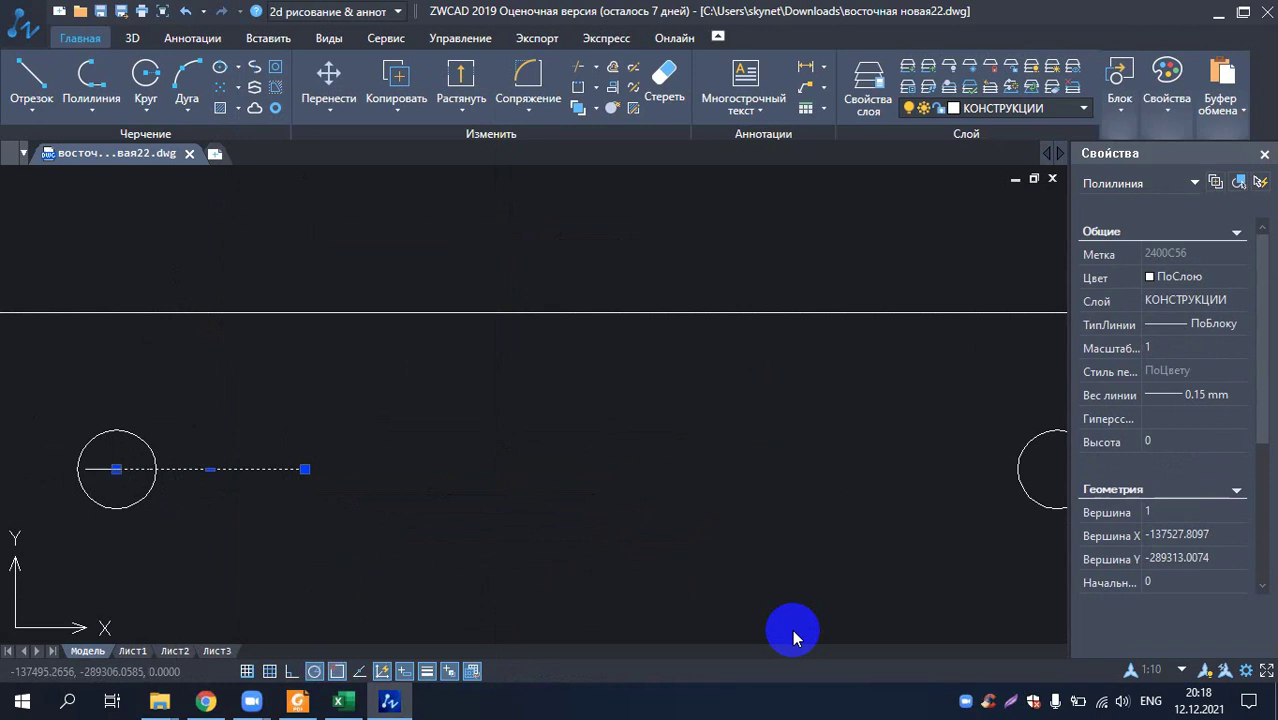
left_click(122, 470)
left_click(233, 495)
left_click(271, 470)
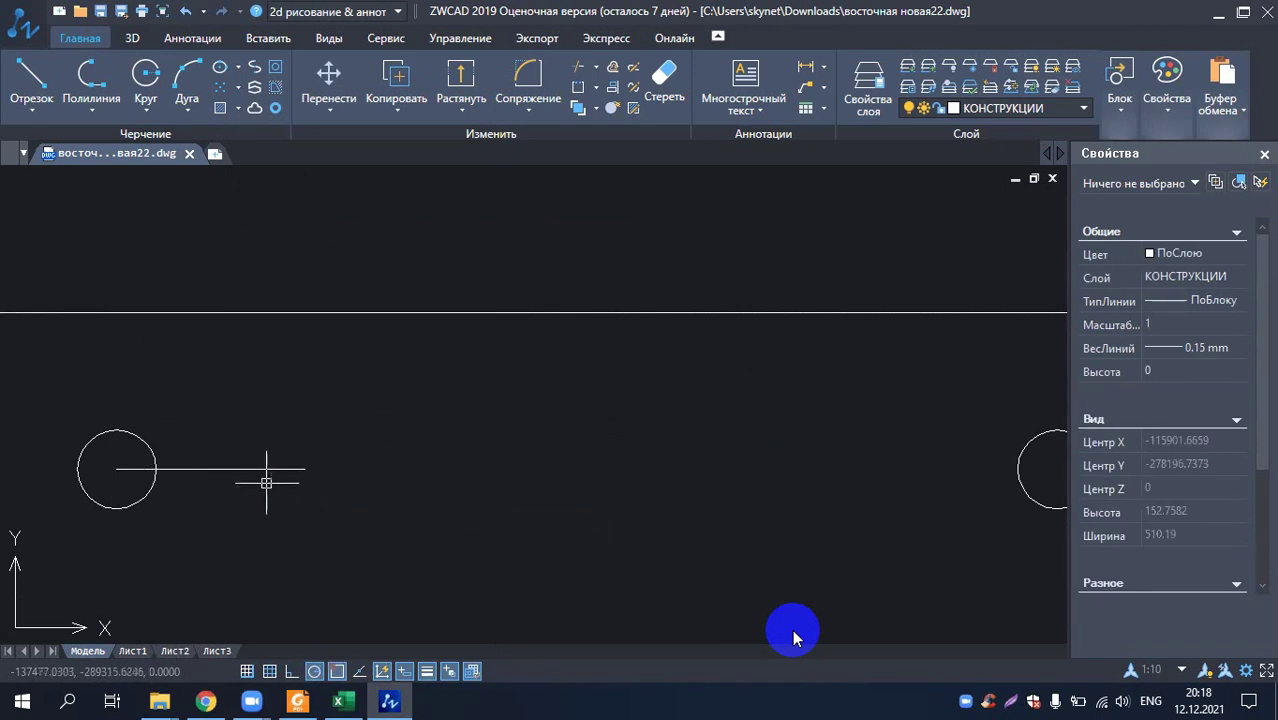
- Copy the shortened polyline to the clipboard and paste it so it starts at the original segment's free end
left_click(221, 472)
left_click(263, 464)
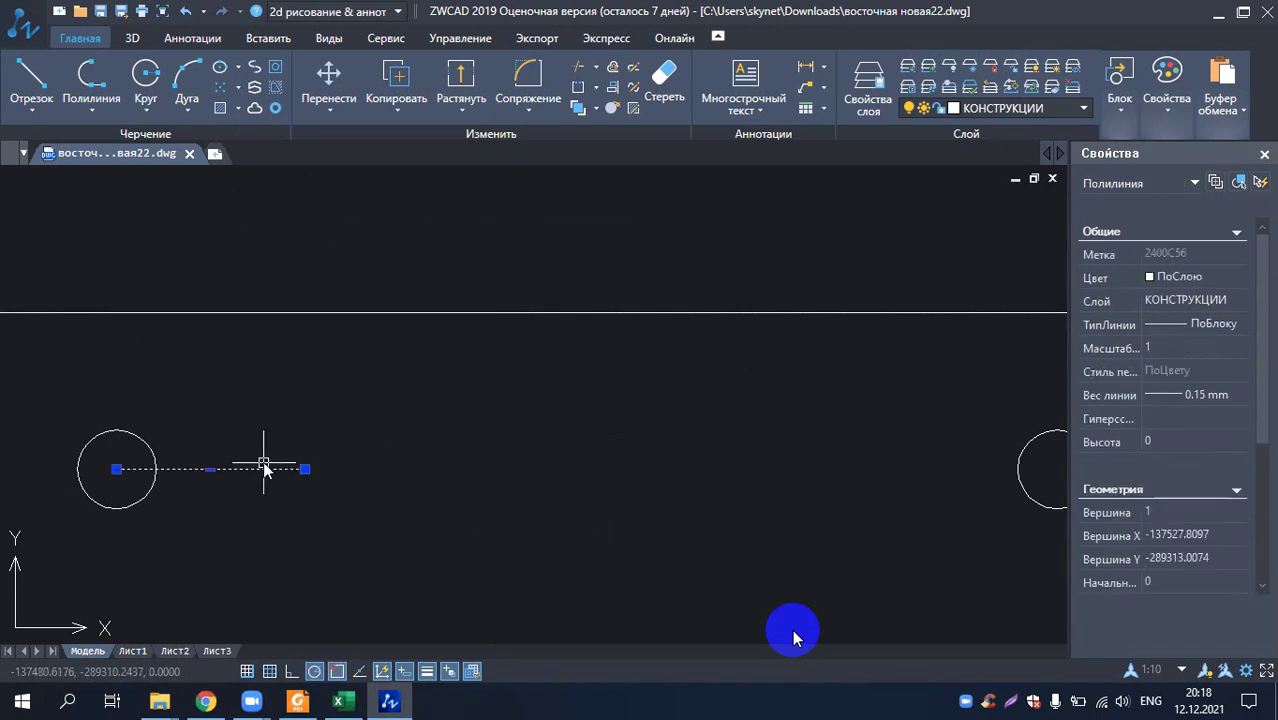
right_click(264, 466)
left_click(382, 192)
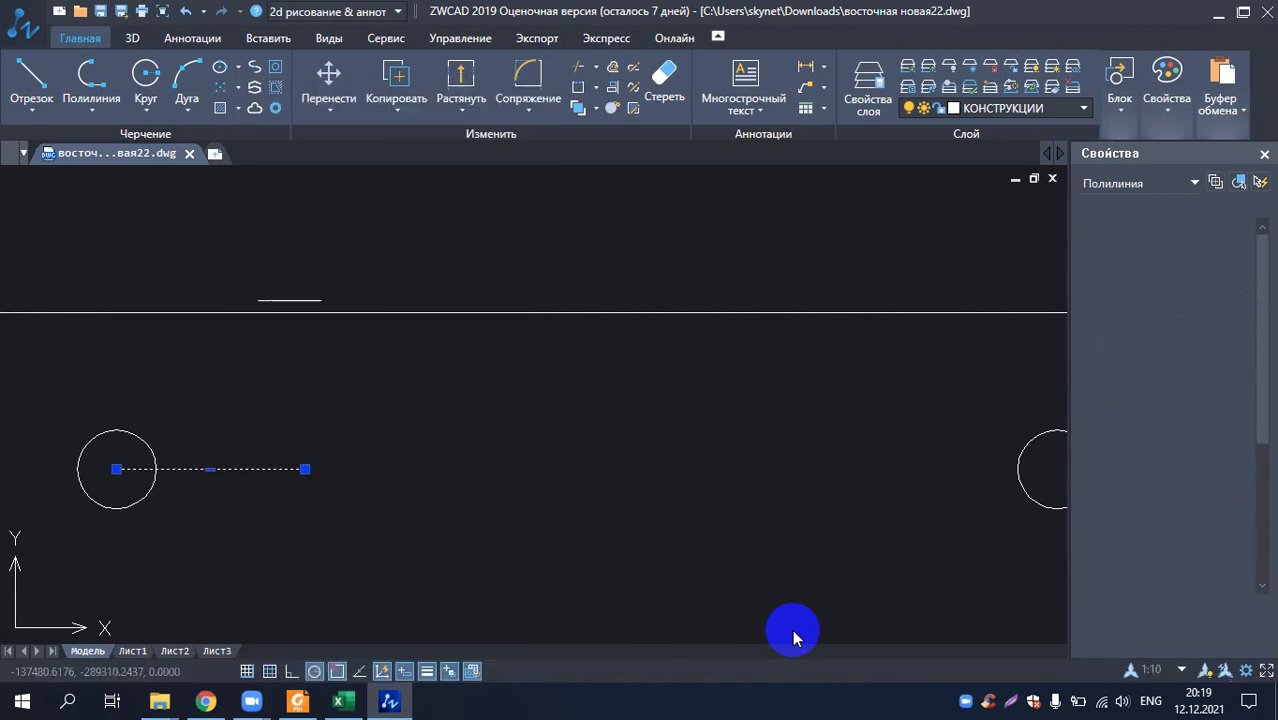
right_click(186, 540)
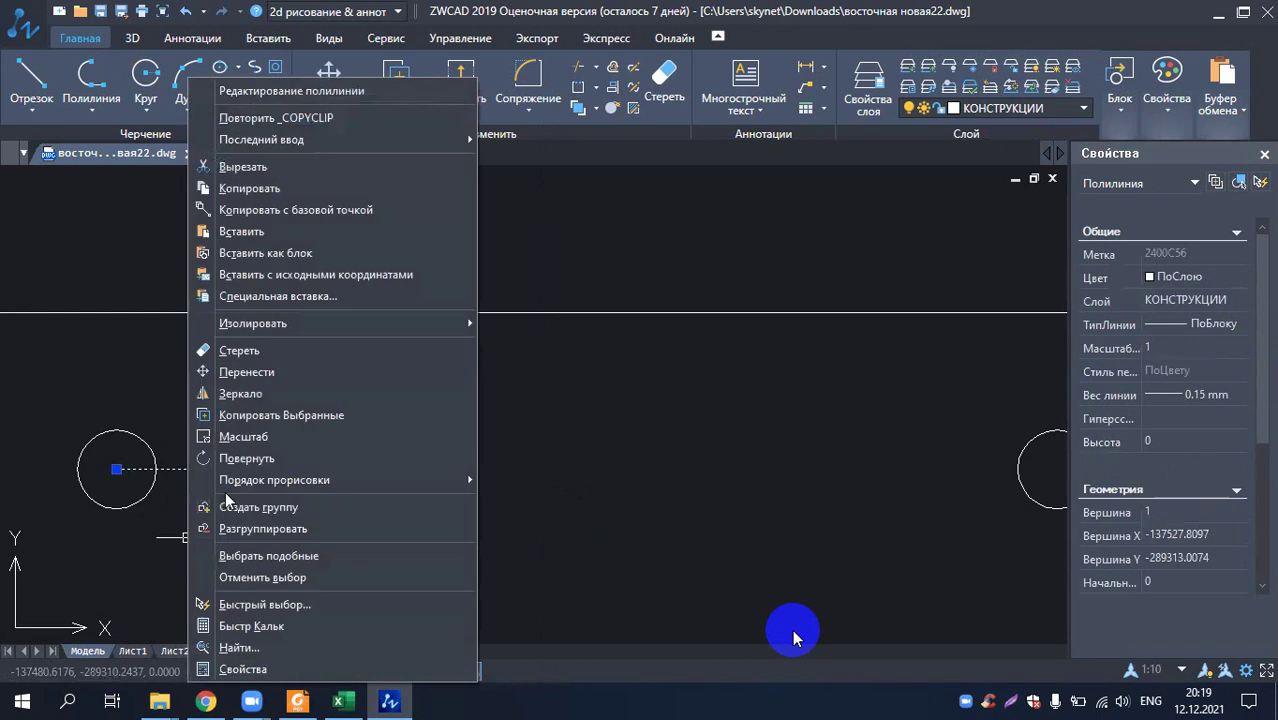
left_click(235, 236)
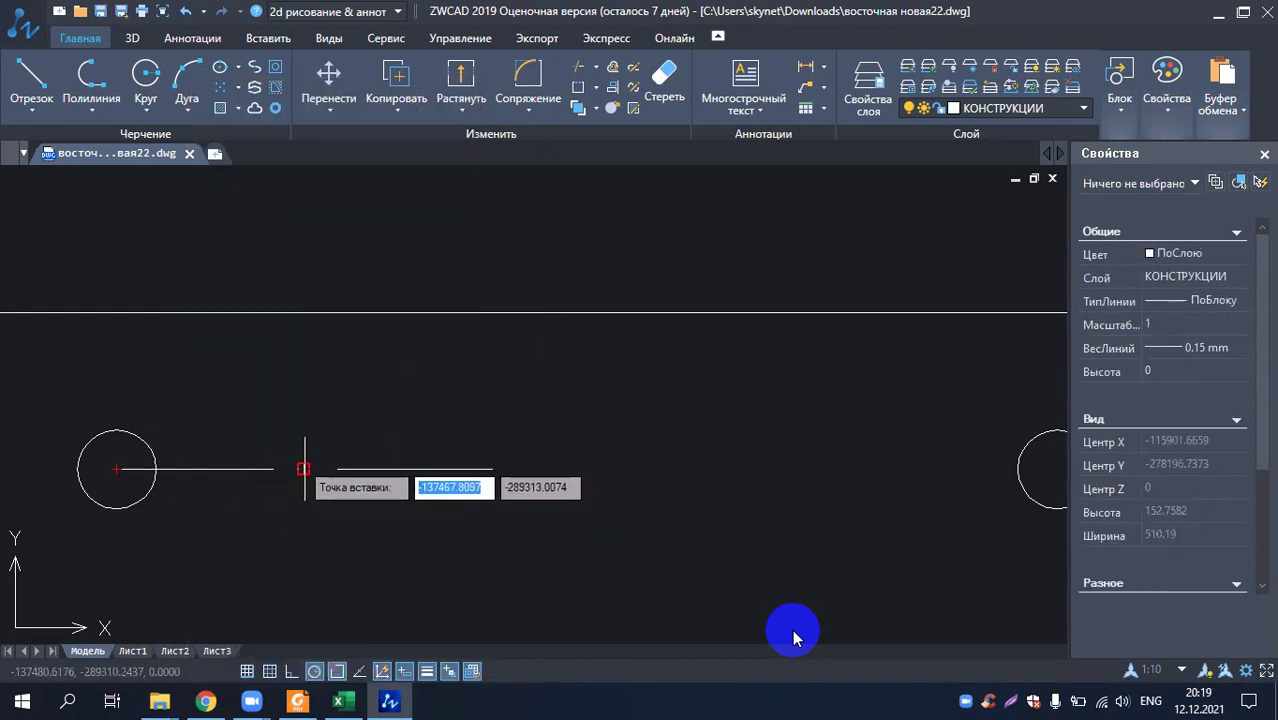
left_click(304, 468)
- Paste another copy of the segment so it starts at the end of the second segment
right_click(458, 549)
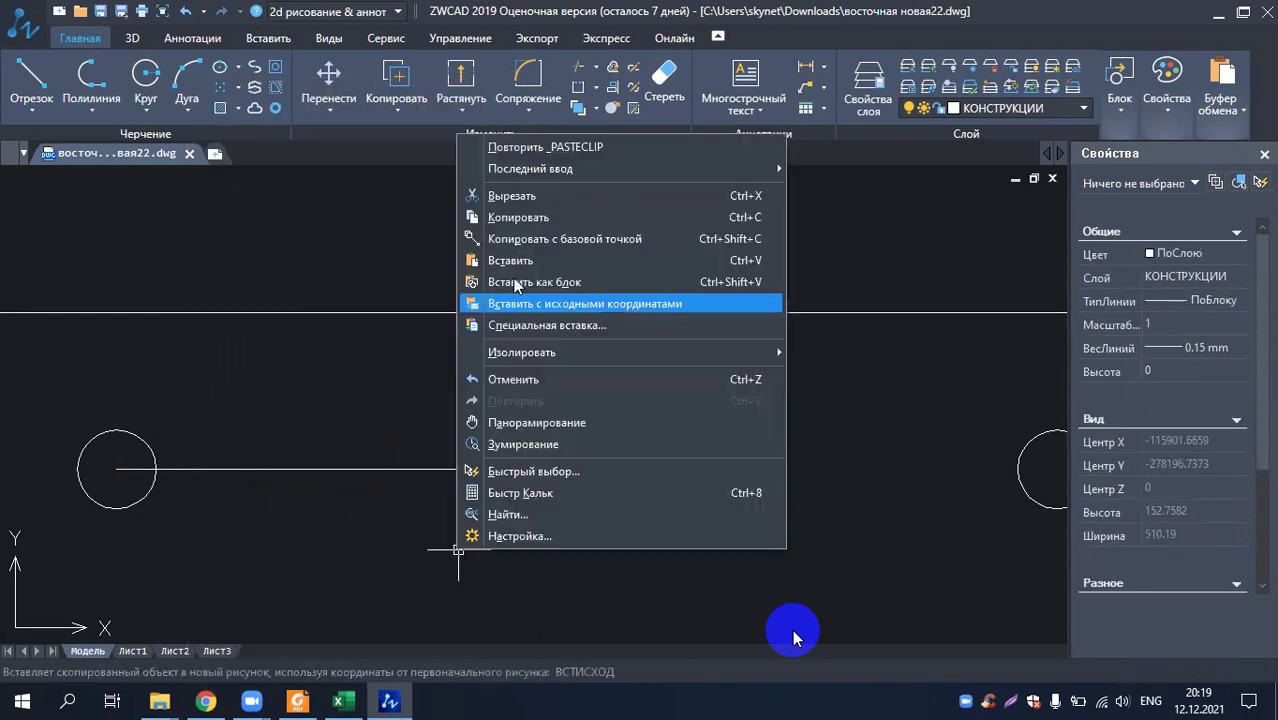
left_click(510, 260)
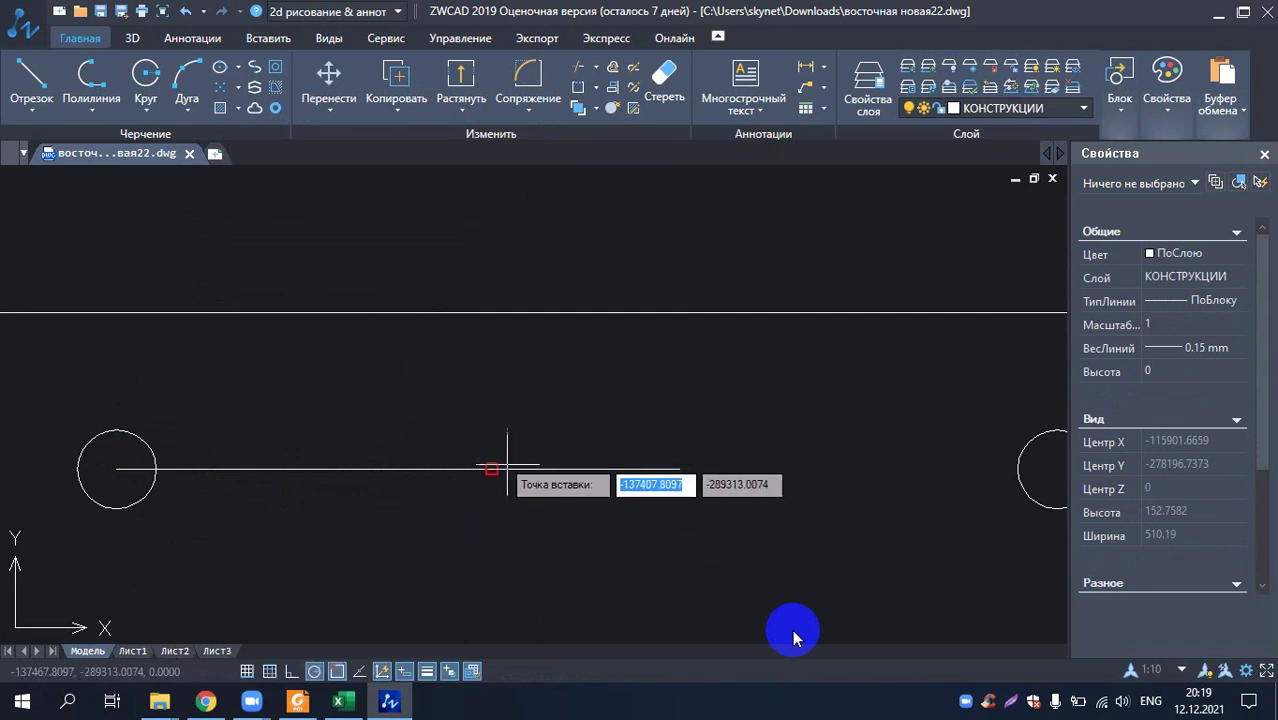
left_click(491, 468)
scroll(360, 466, "down", 5)
scroll(327, 450, "up", 4)
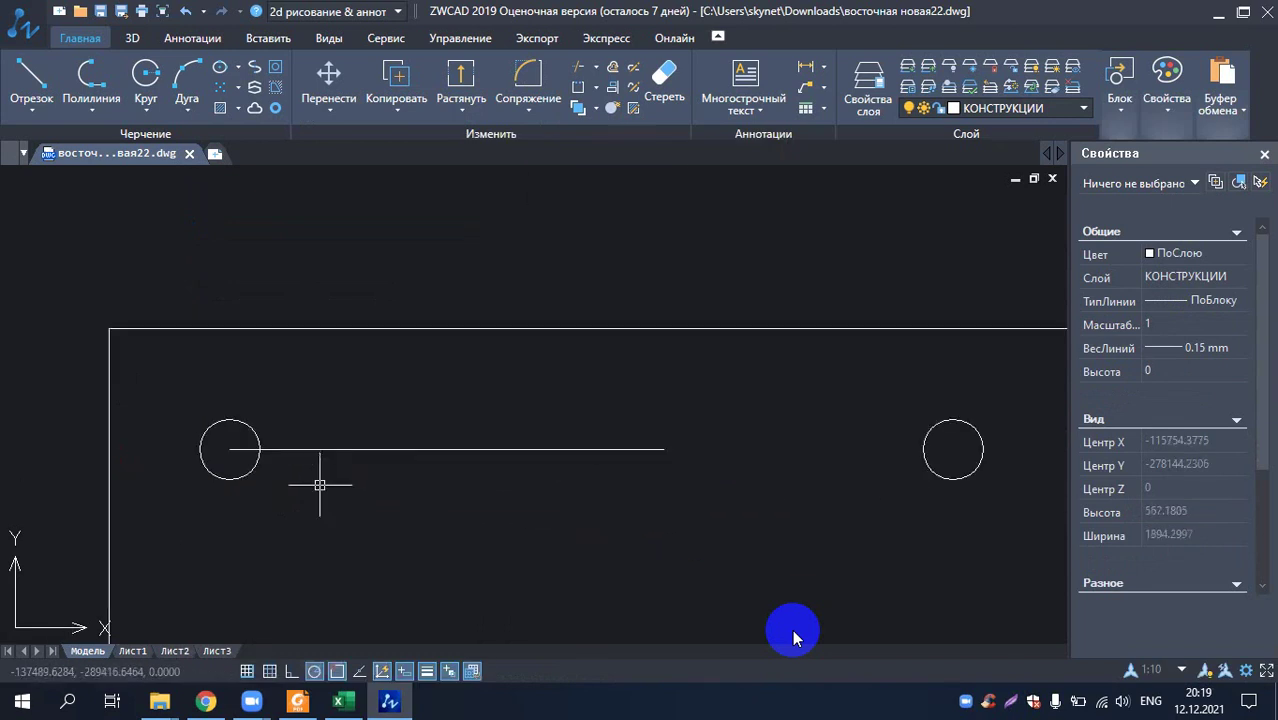
- Delete the middle of the three line segments between the upper corner bars
left_click(335, 451)
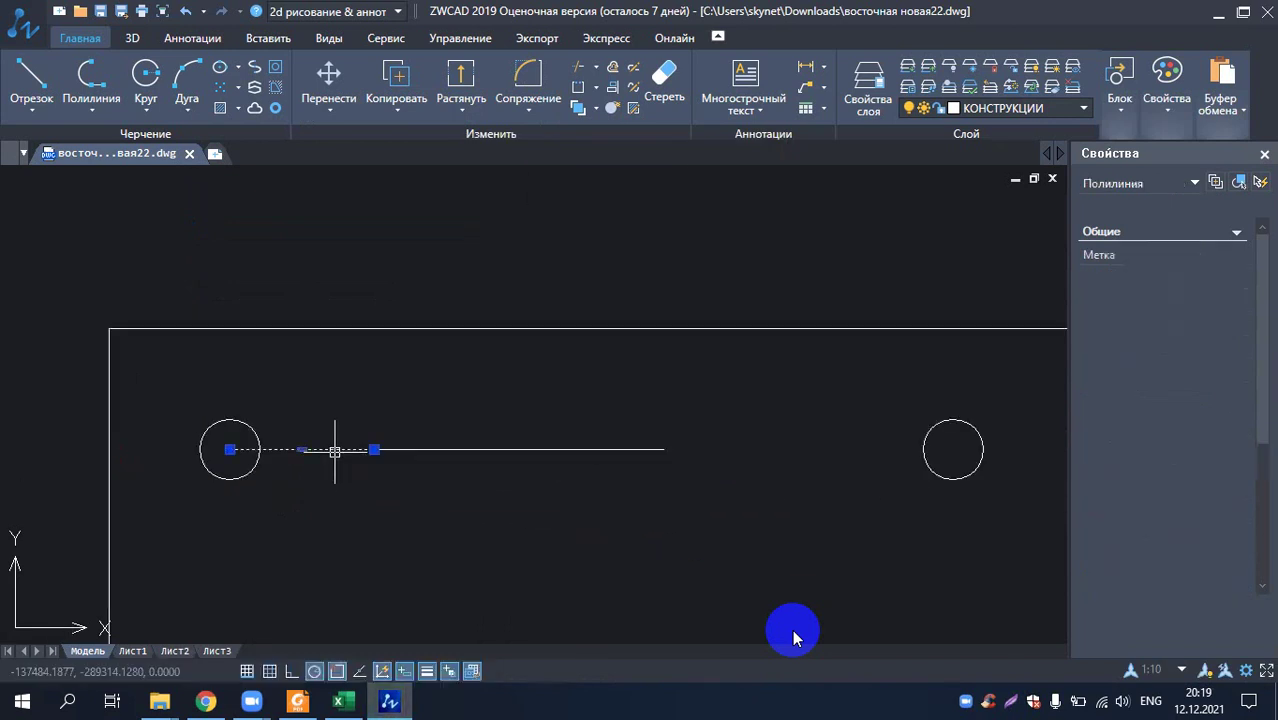
key("Escape")
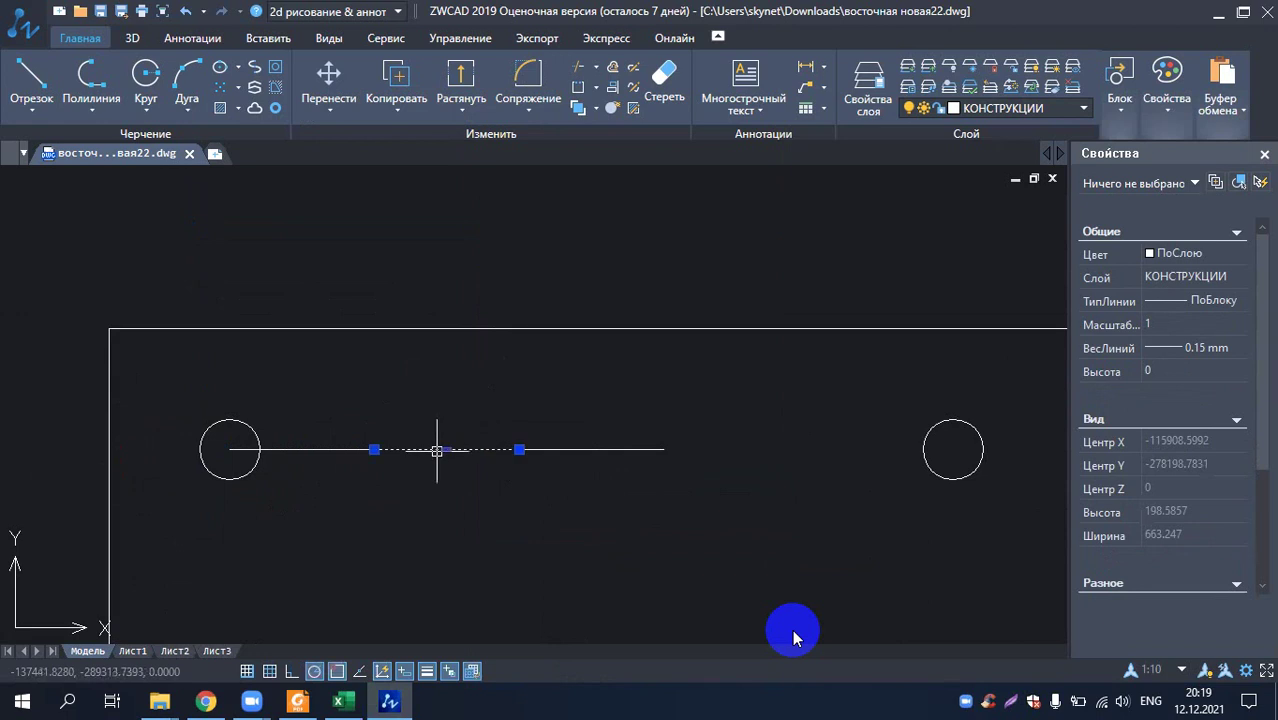
key("Delete")
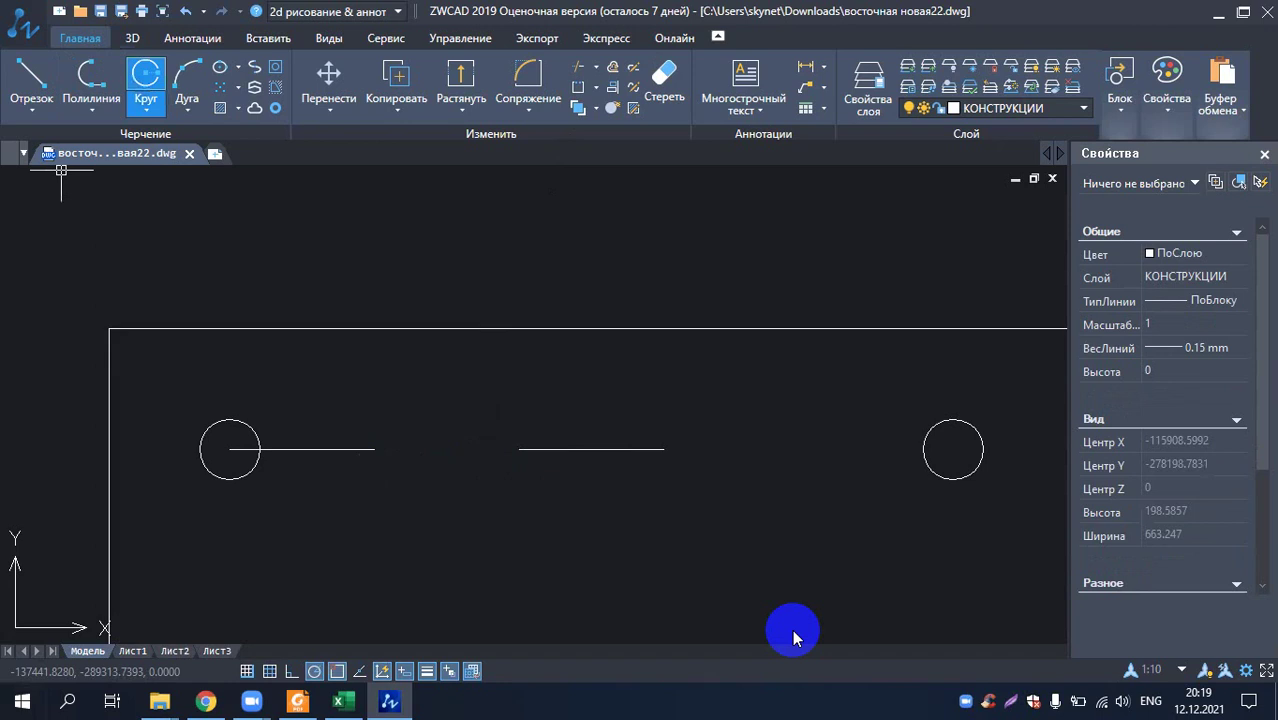
- Draw an 8 mm radius circle centred on the free end of the line segment starting at the upper left corner bar
left_click(146, 80)
left_click(374, 449)
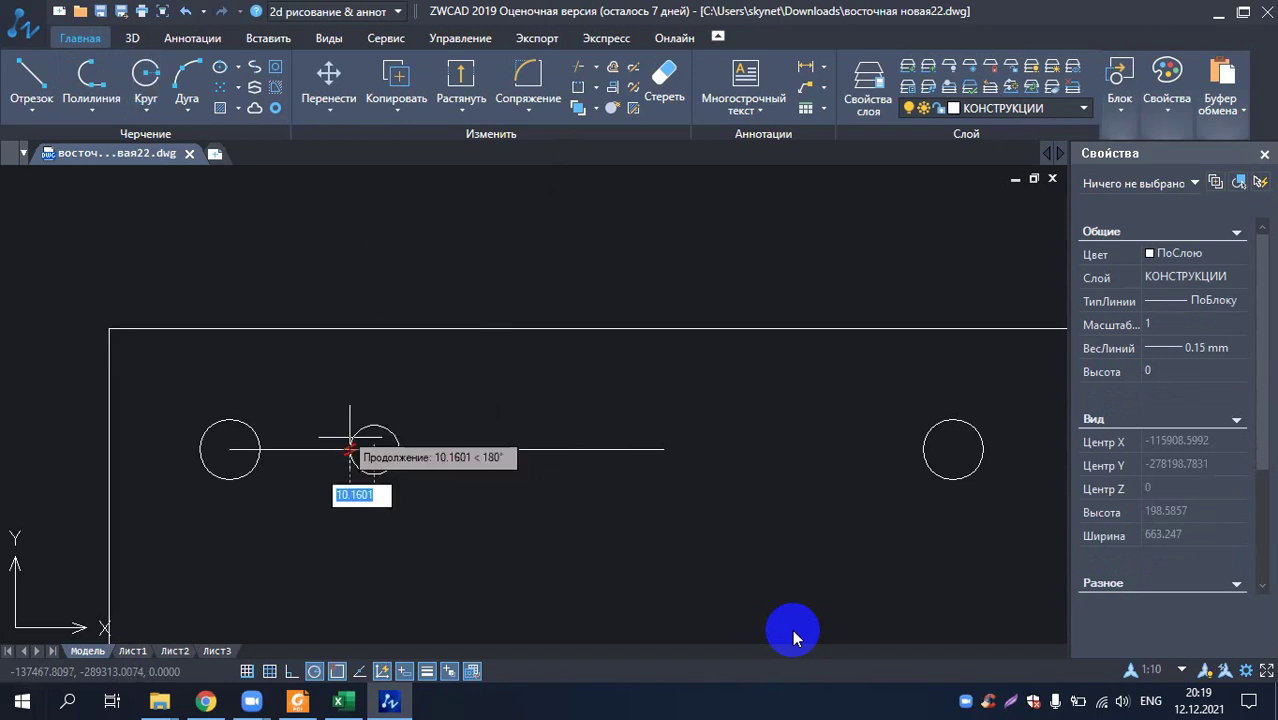
left_click(343, 703)
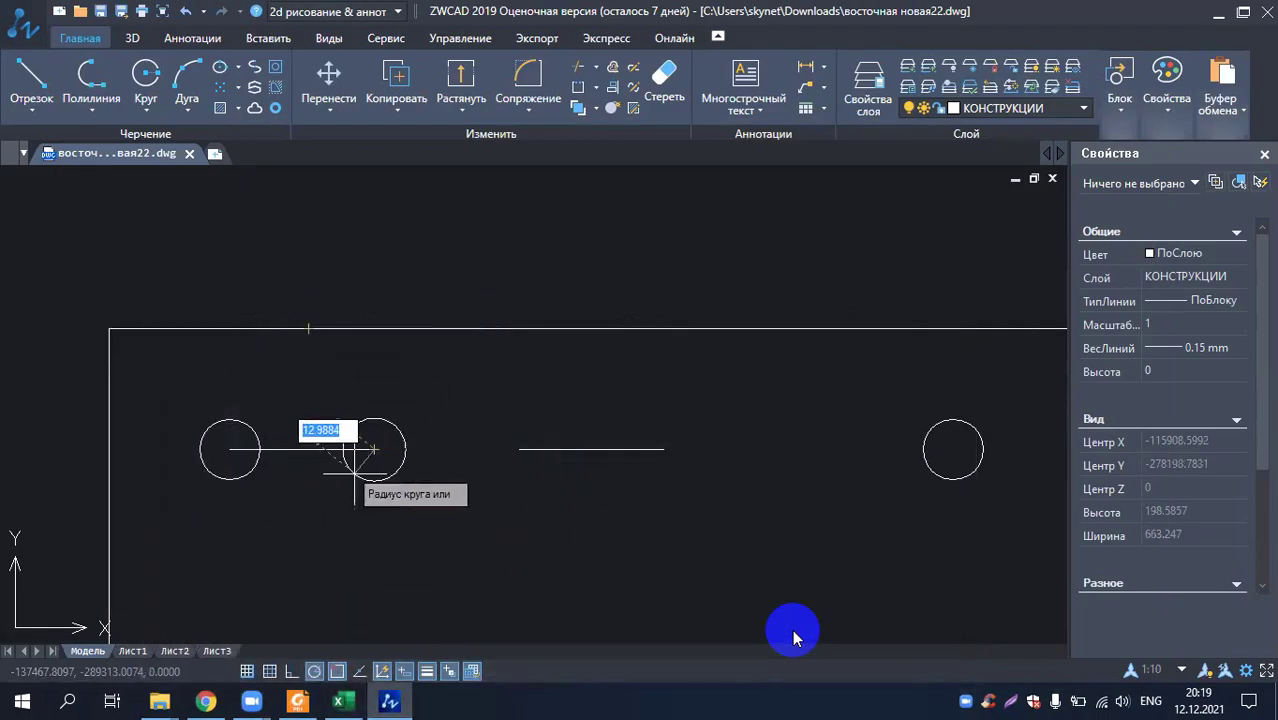
type("8")
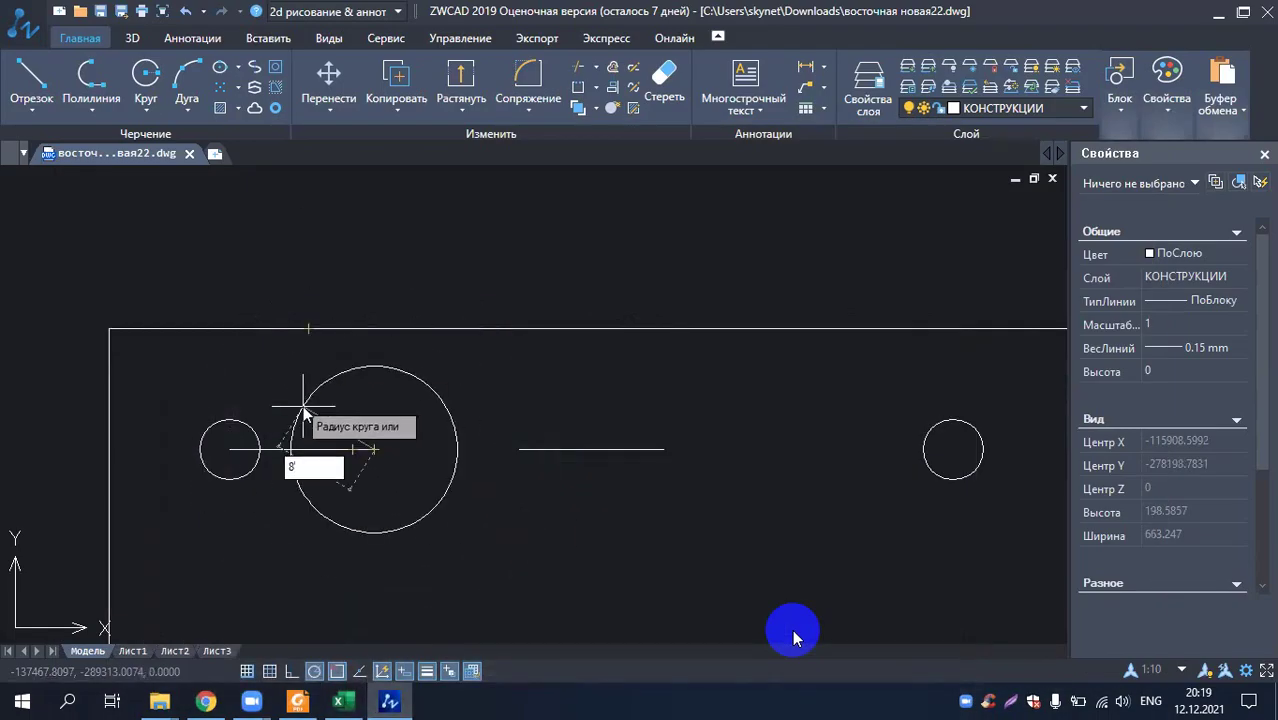
key("Return")
scroll(337, 371, "up", 2)
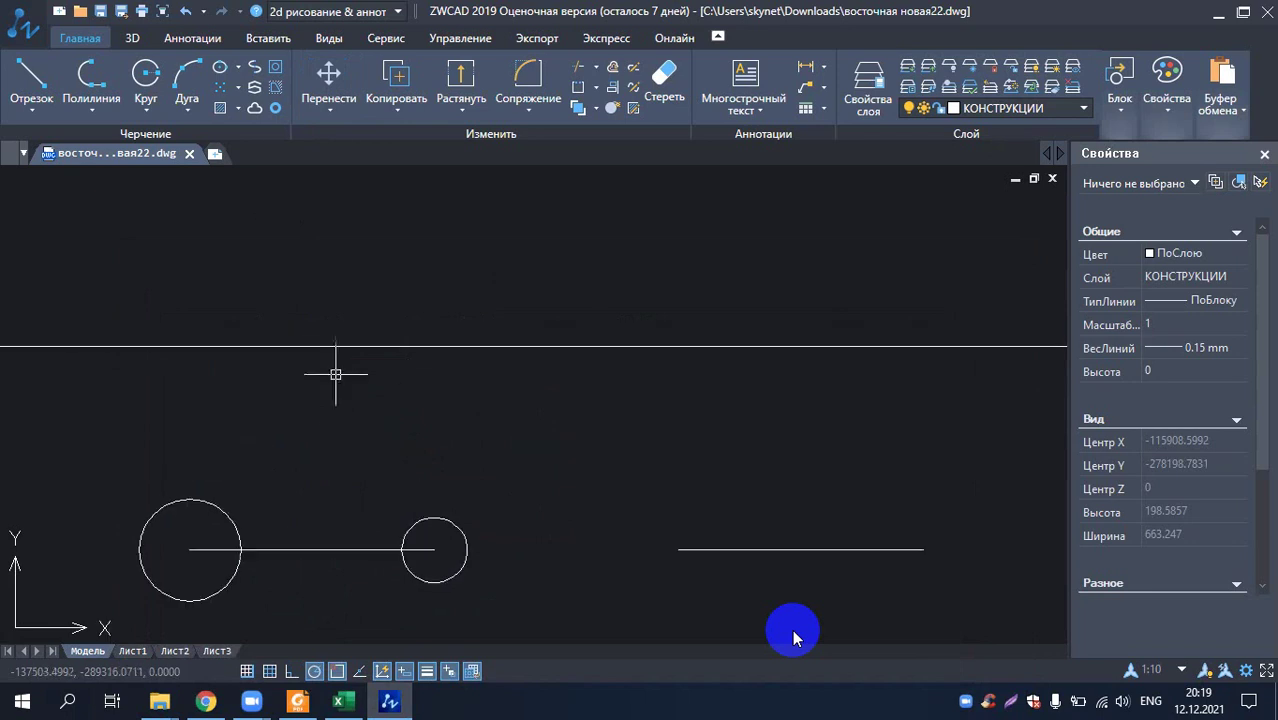
scroll(365, 297, "down", 2)
scroll(661, 605, "up", 1)
- Delete the detached line segment between the new bar and the upper right corner bar
left_click(285, 362)
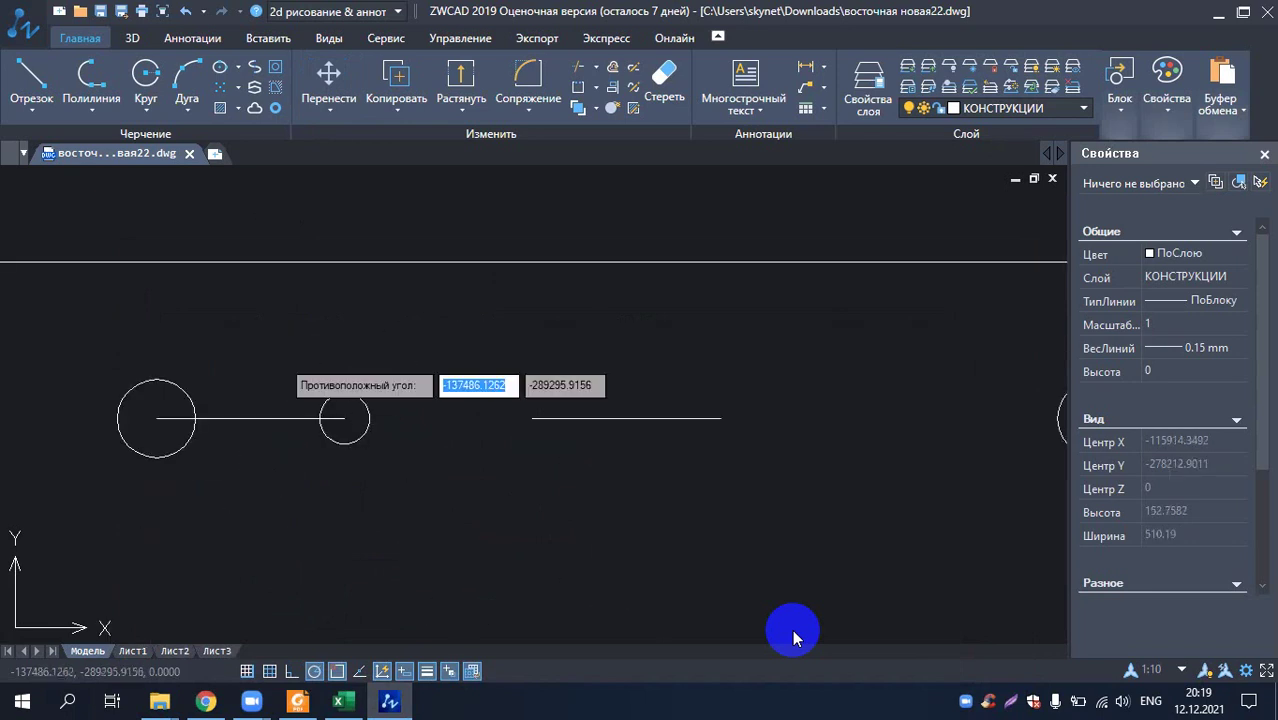
left_click(360, 472)
left_click(543, 418)
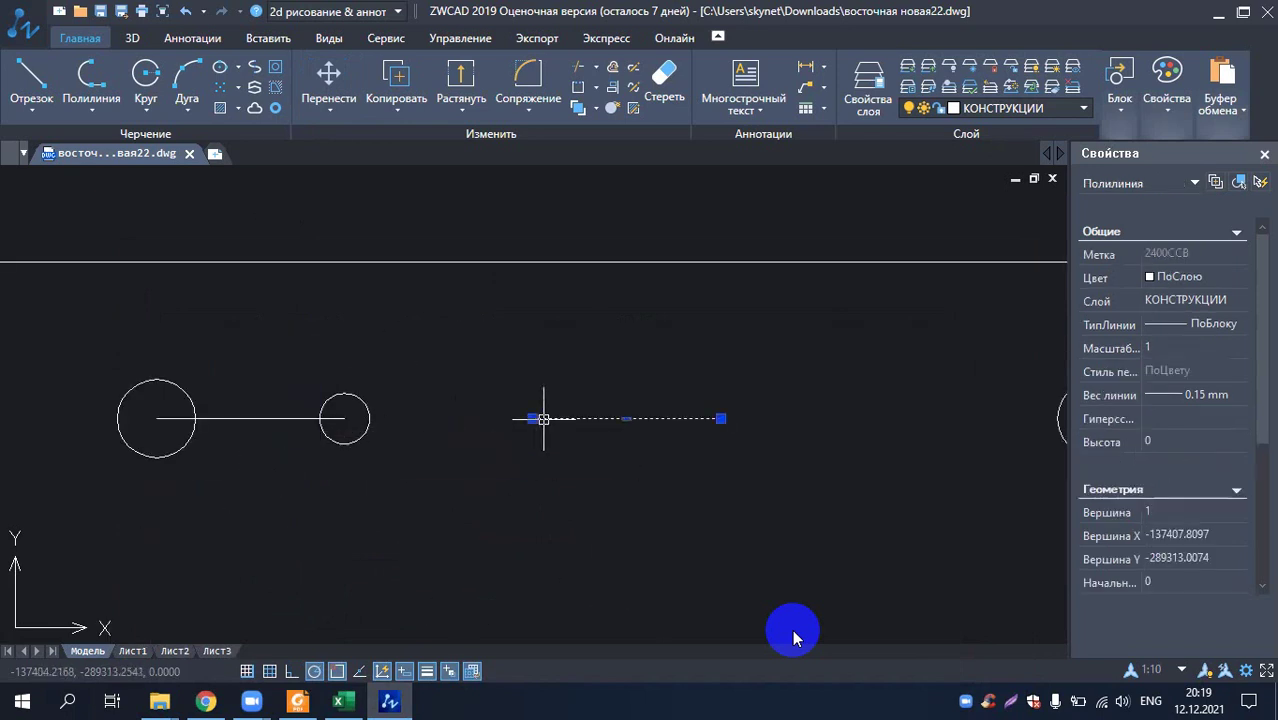
key("Delete")
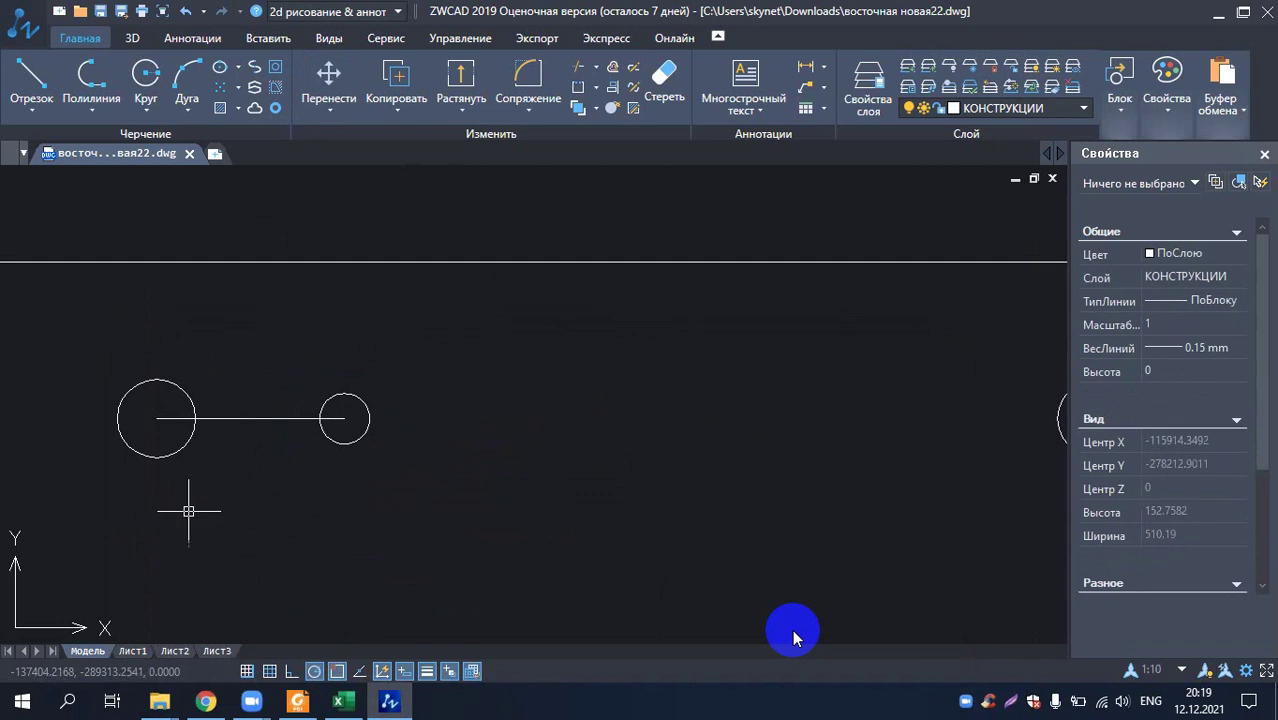
- Copy the remaining line segment together with the new small bar, using the upper left corner bar's centre as base point
left_click(227, 418)
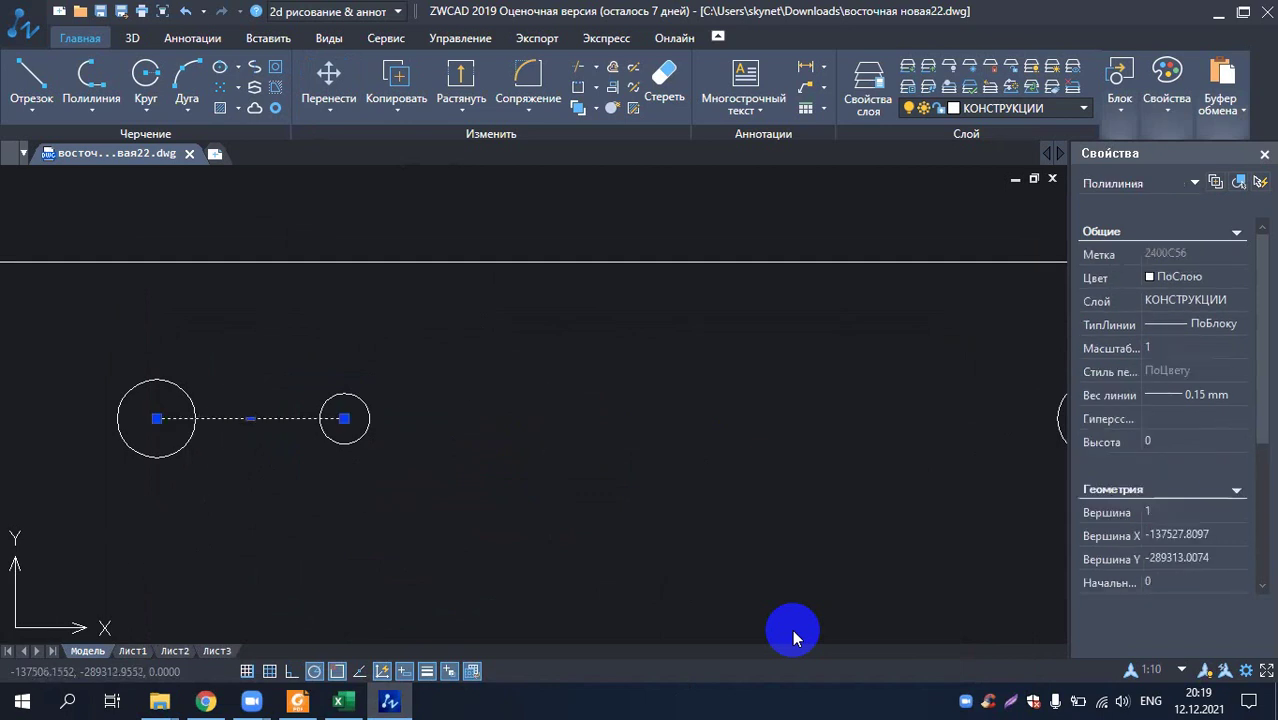
left_click(292, 343)
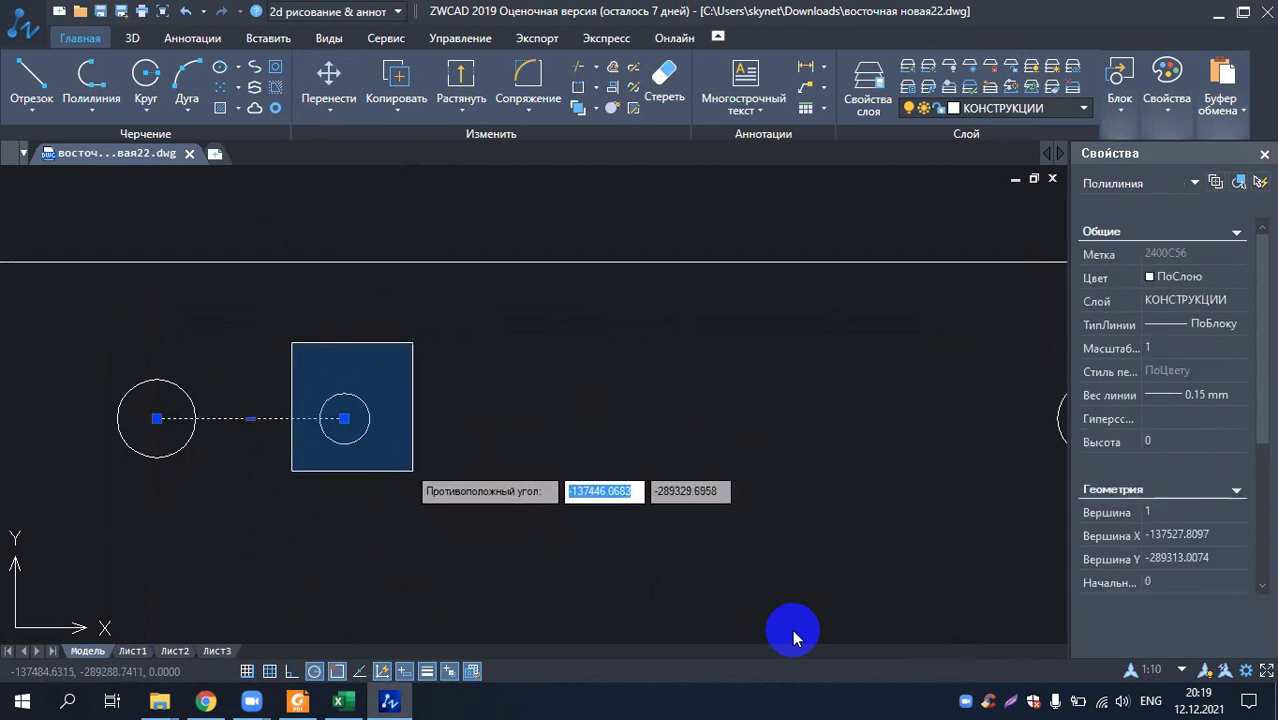
left_click(412, 470)
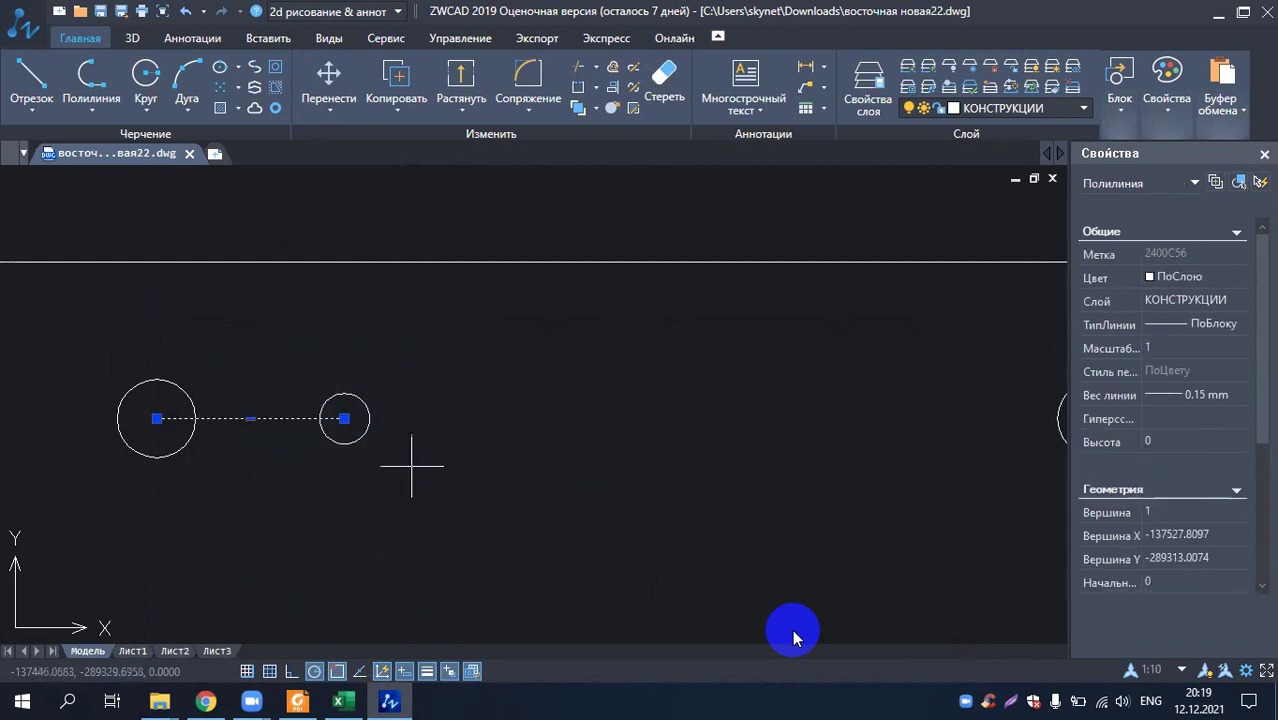
left_click(355, 393)
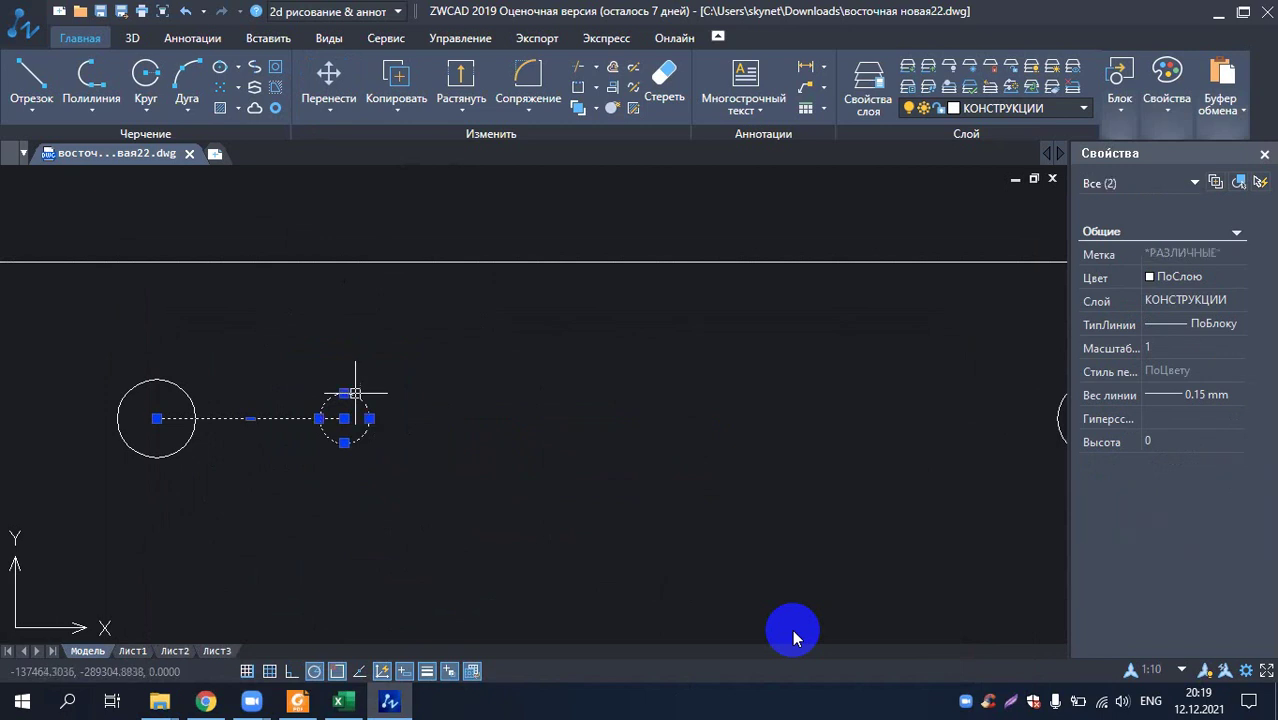
right_click(380, 499)
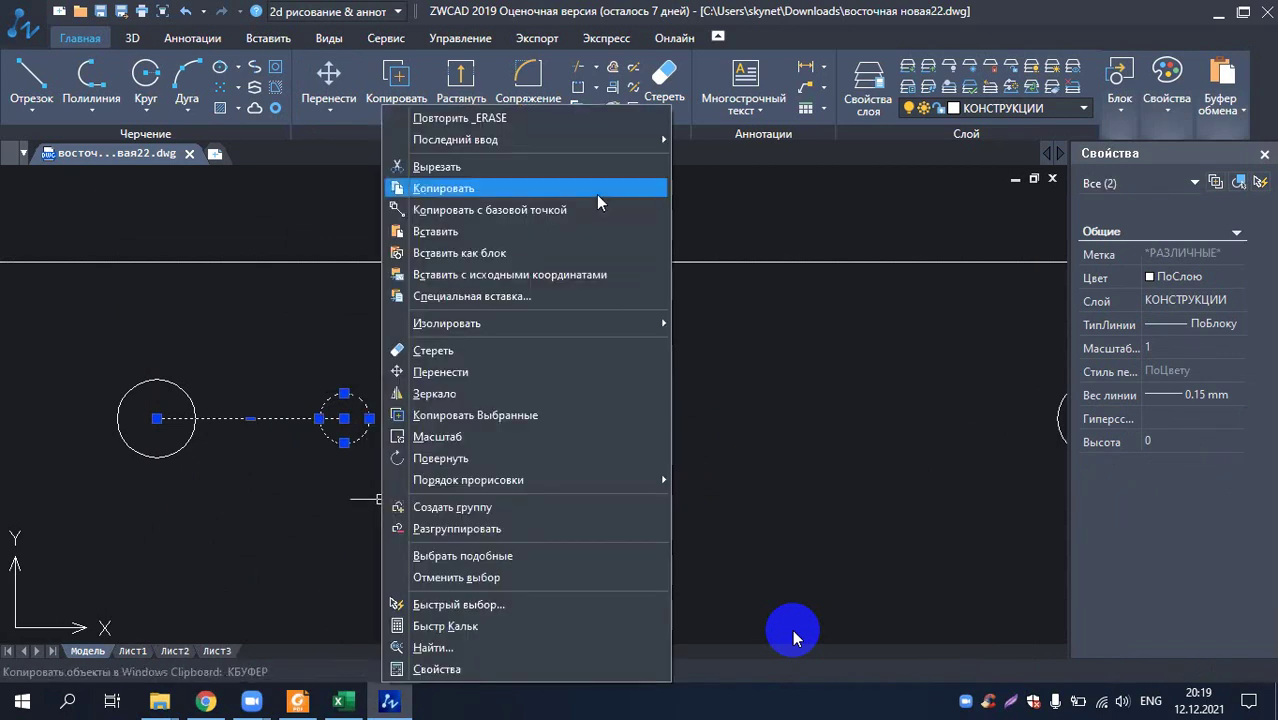
left_click(479, 210)
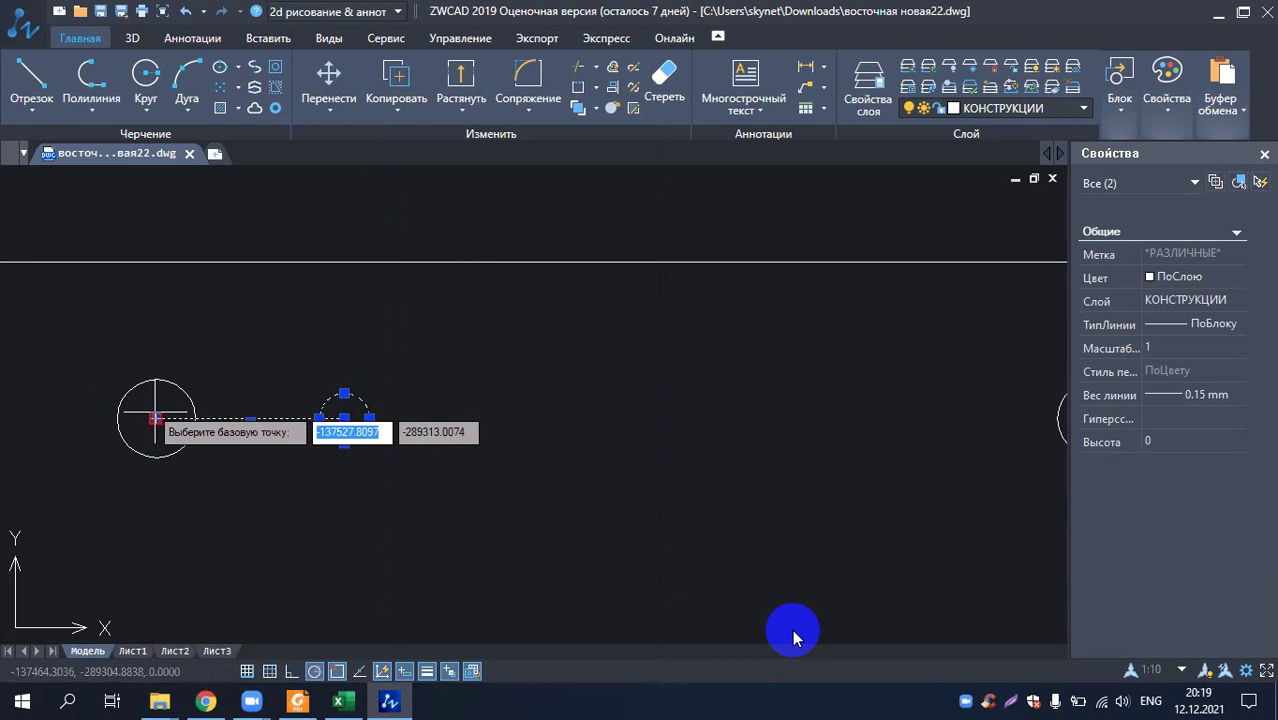
left_click(157, 418)
- Paste the segment with its bar three times end to end, each copy starting at the centre of the previous small bar
right_click(195, 518)
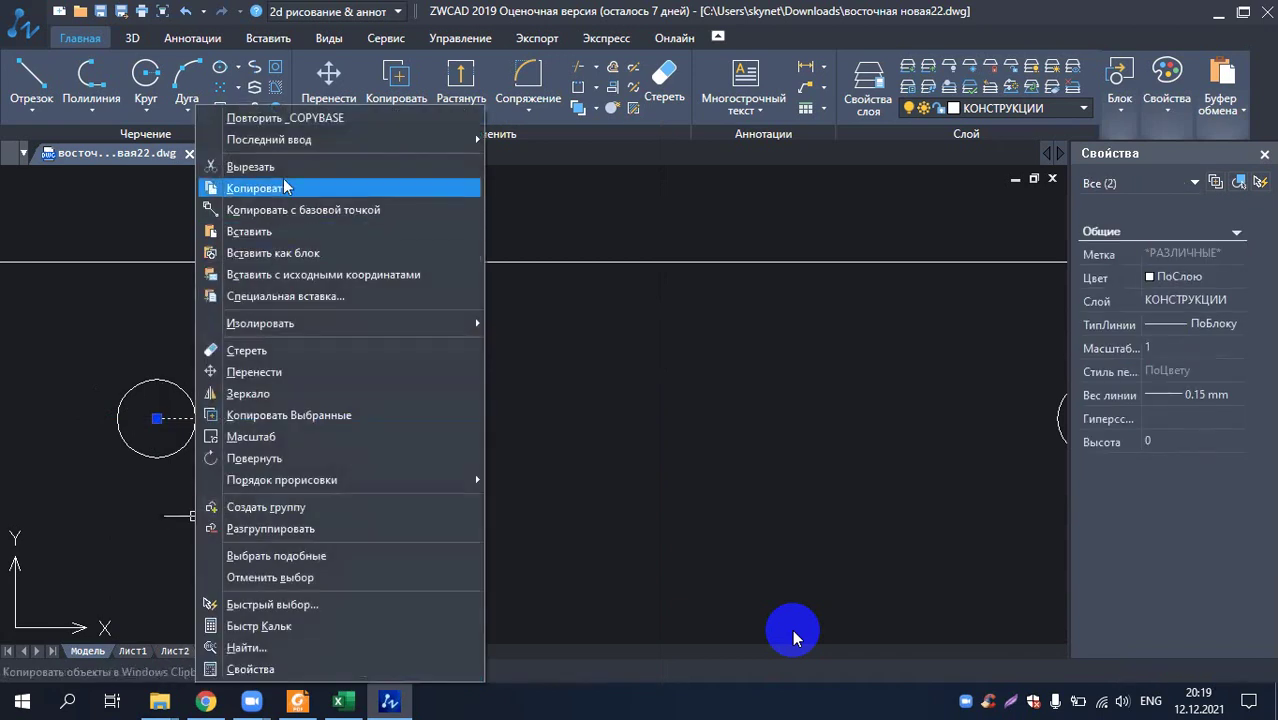
left_click(277, 238)
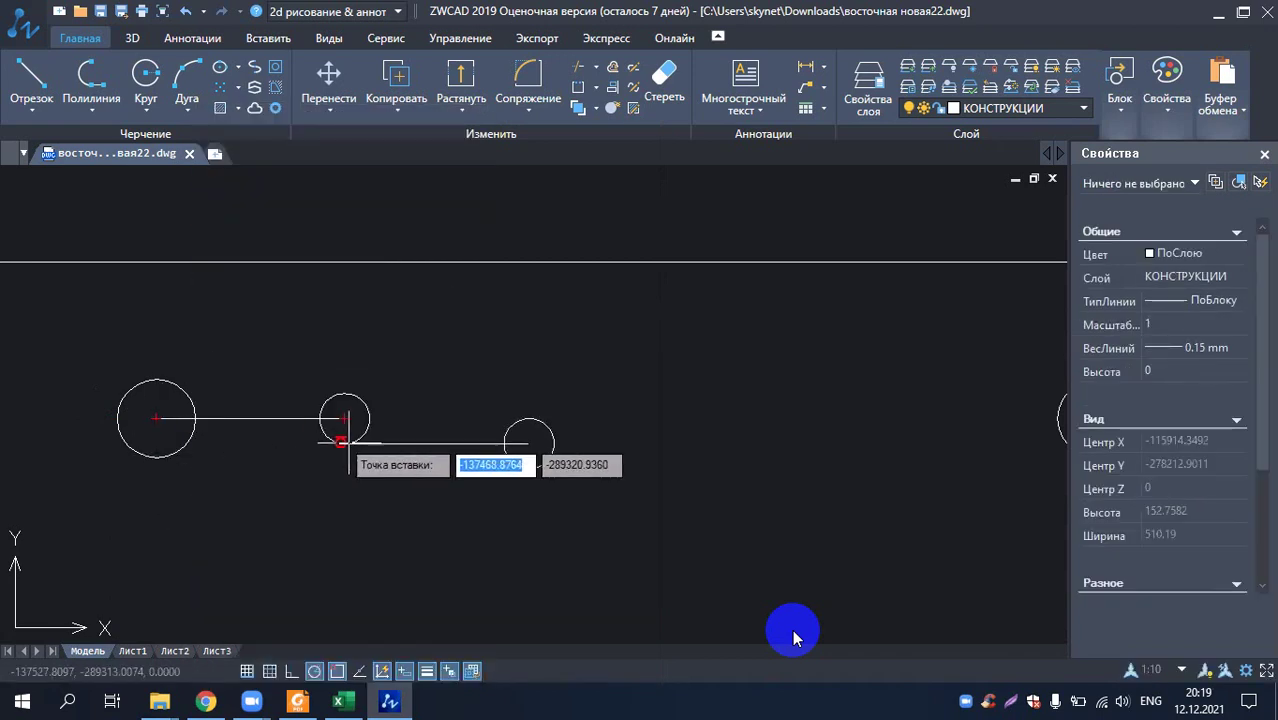
left_click(344, 418)
scroll(440, 470, "down", 3)
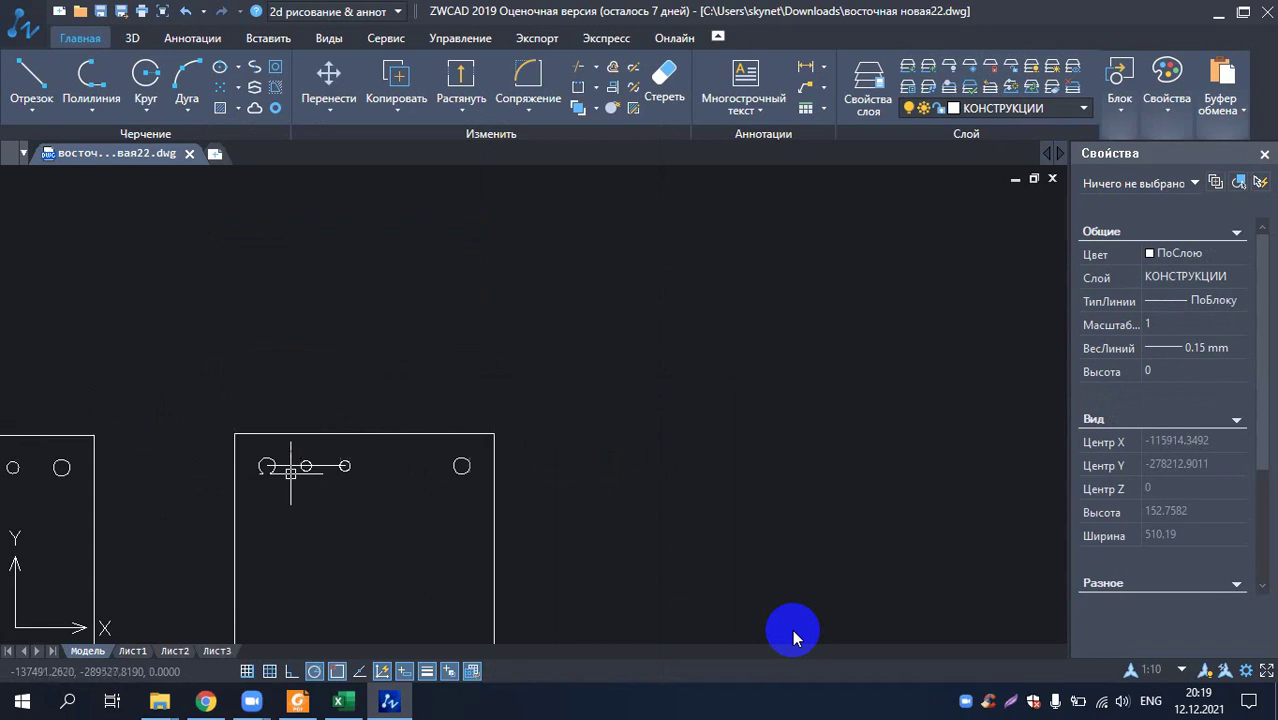
scroll(316, 470, "up", 2)
right_click(403, 516)
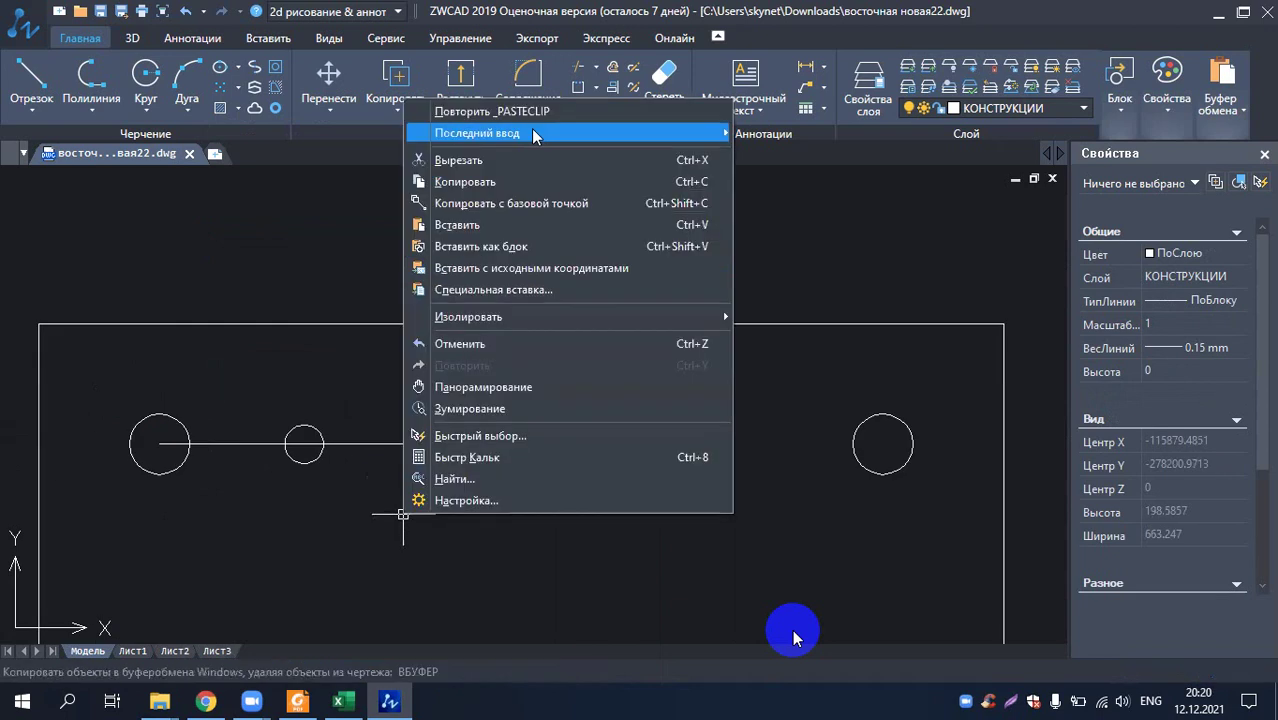
left_click(521, 226)
left_click(450, 443)
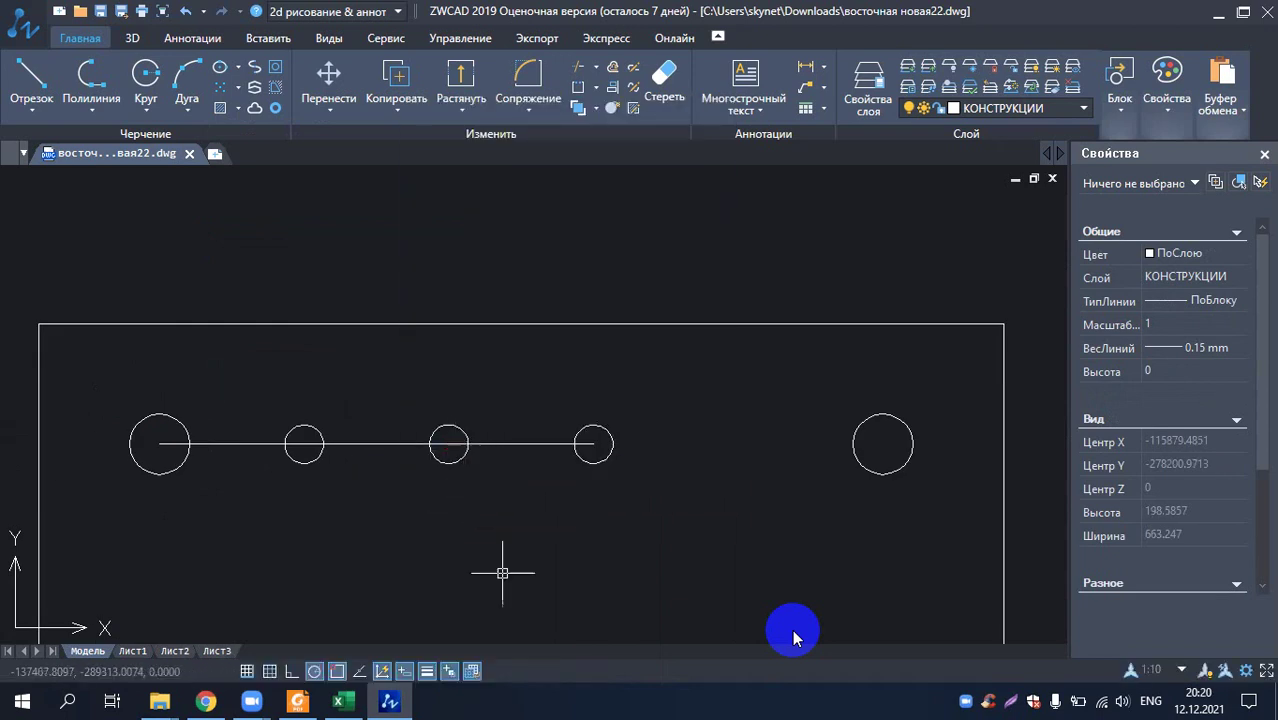
right_click(522, 571)
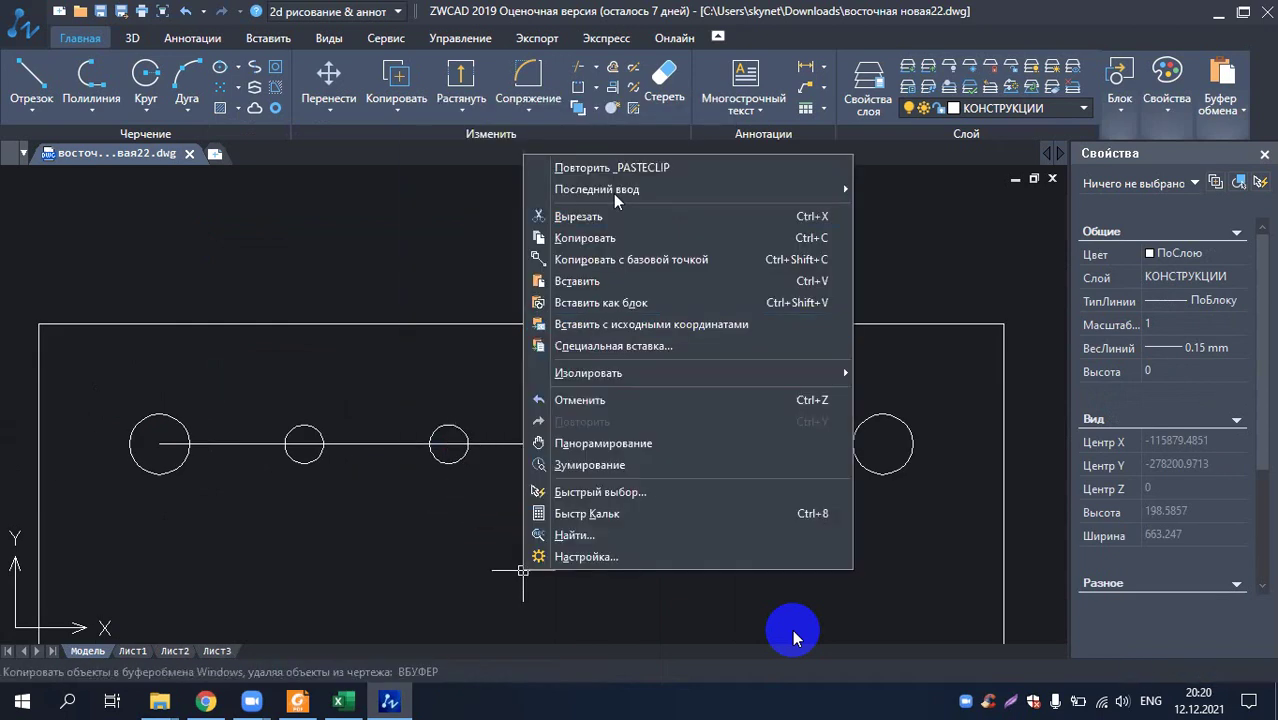
left_click(615, 280)
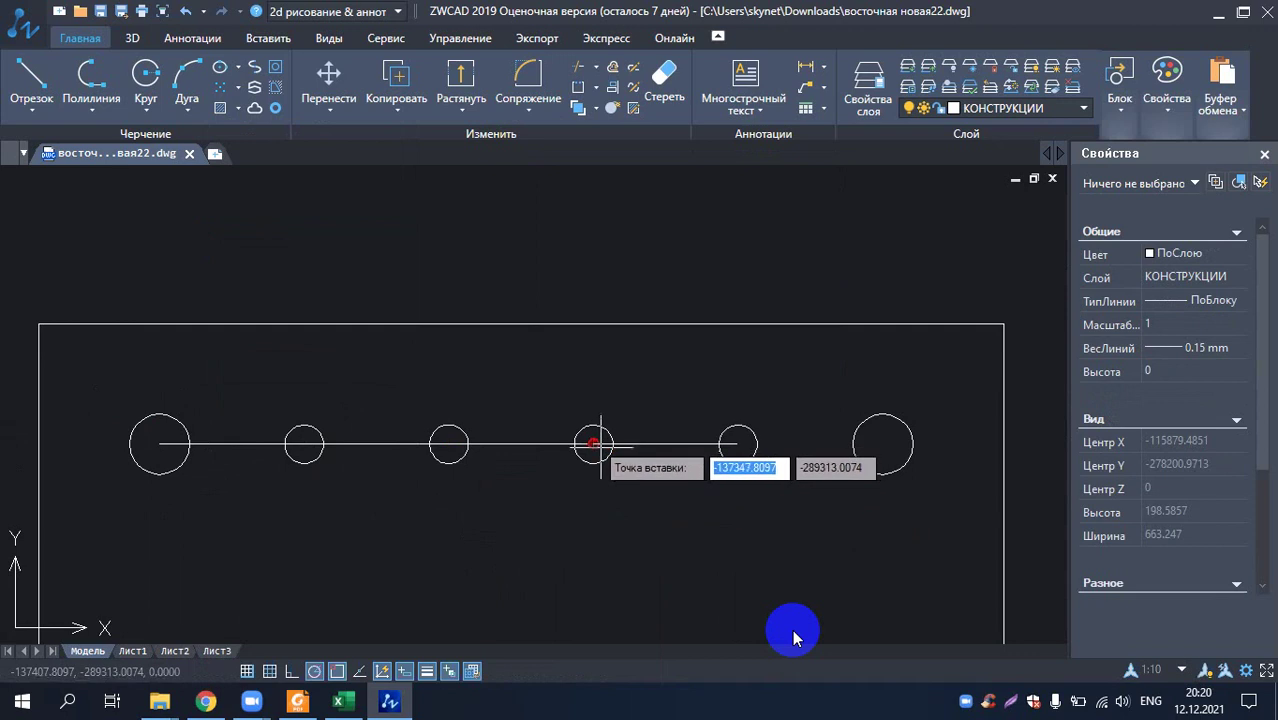
left_click(600, 446)
scroll(320, 391, "down", 3)
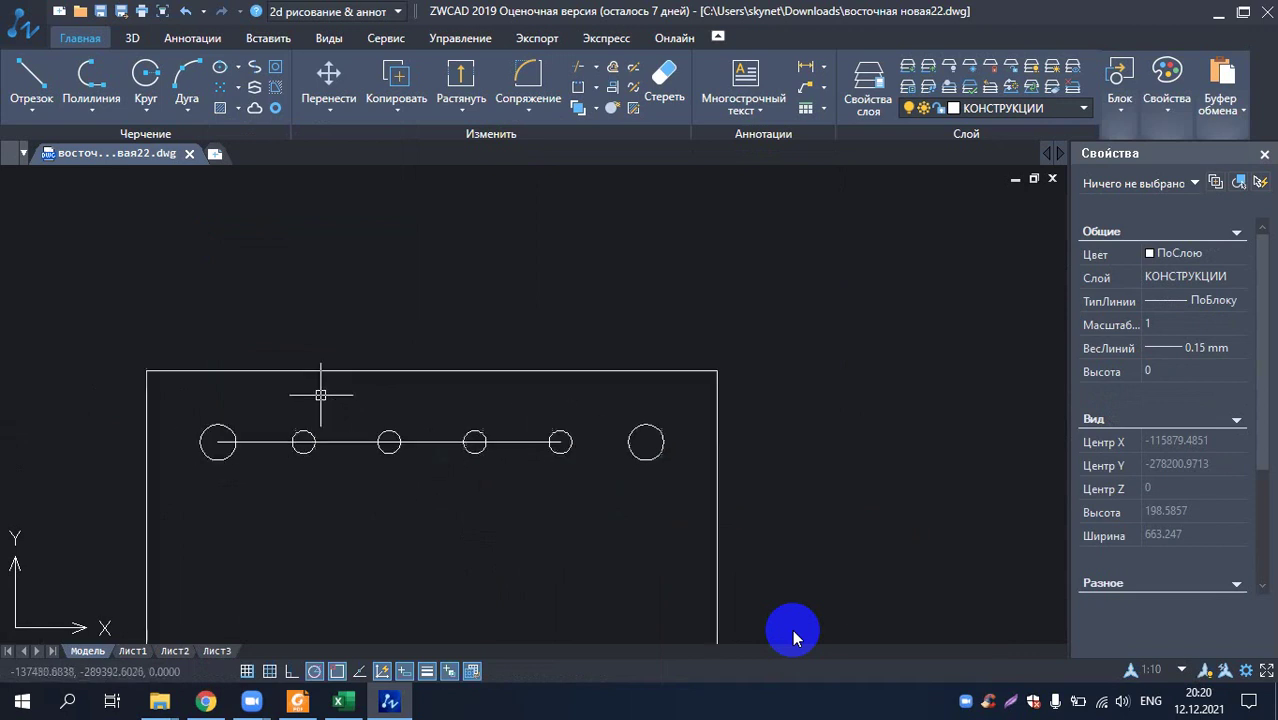
scroll(371, 466, "up", 3)
scroll(476, 371, "down", 3)
scroll(434, 349, "up", 3)
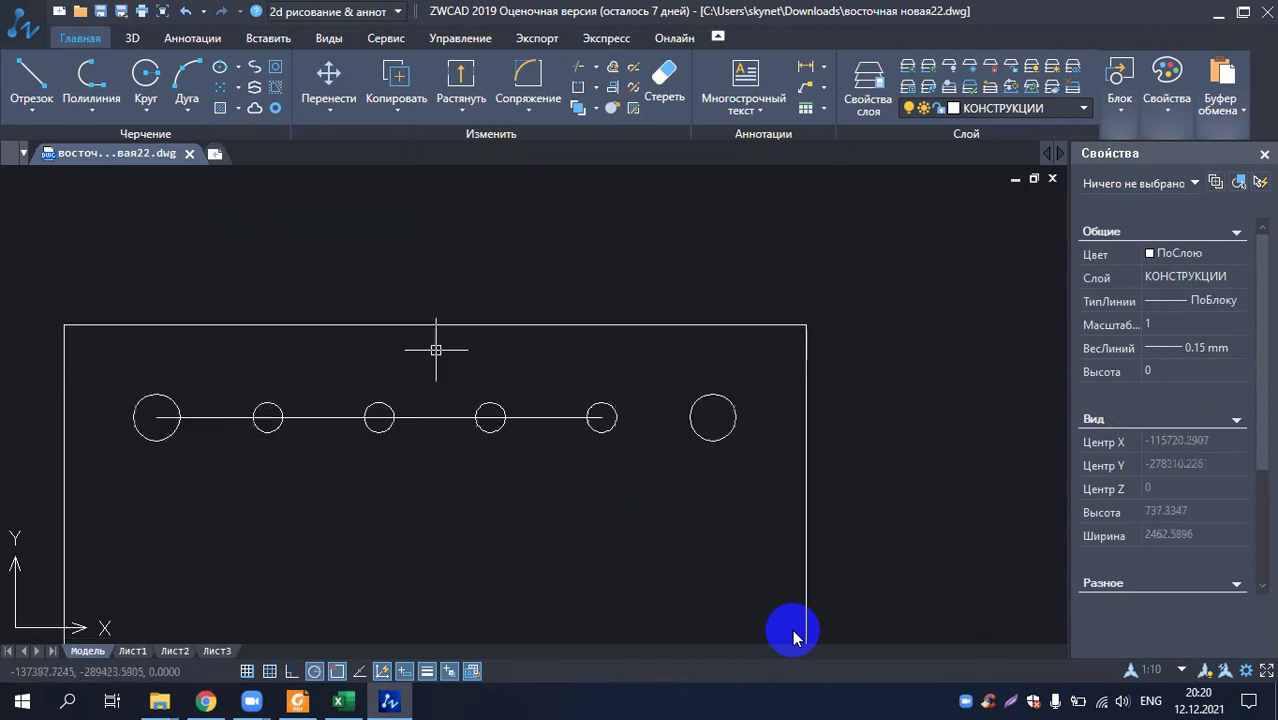
left_click(812, 66)
scroll(391, 442, "up", 3)
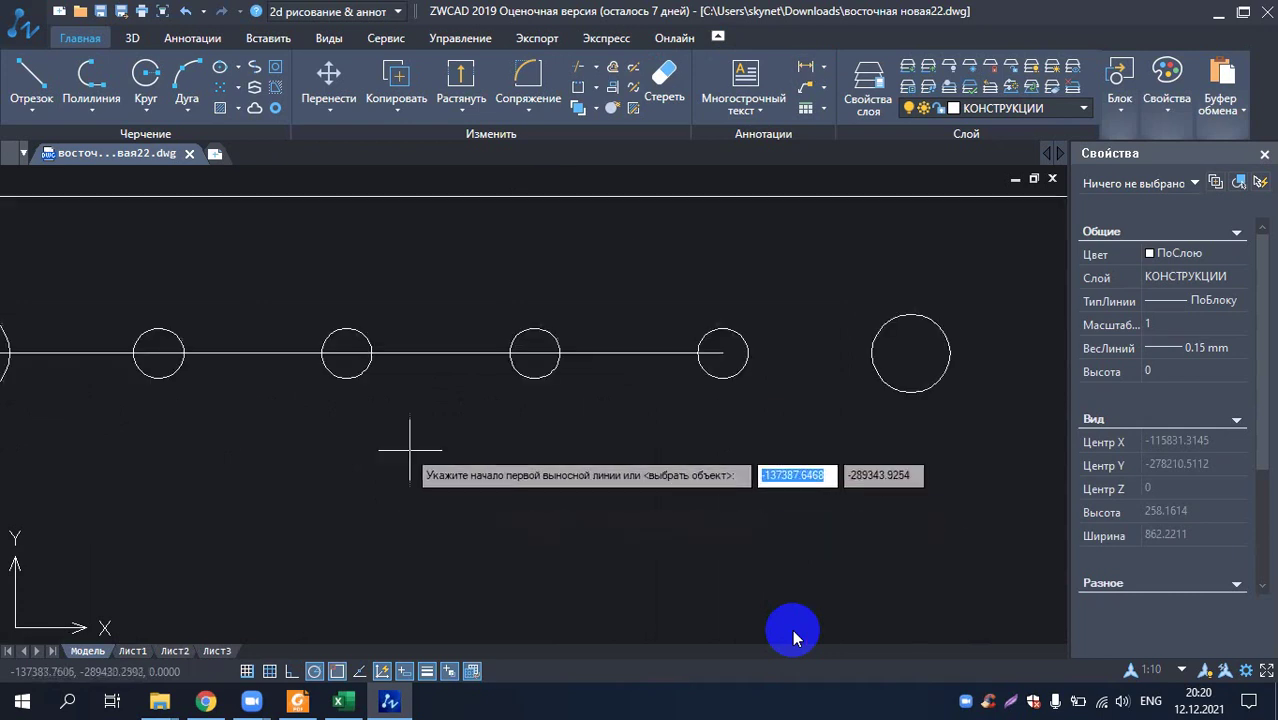
scroll(344, 388, "down", 3)
scroll(342, 378, "up", 3)
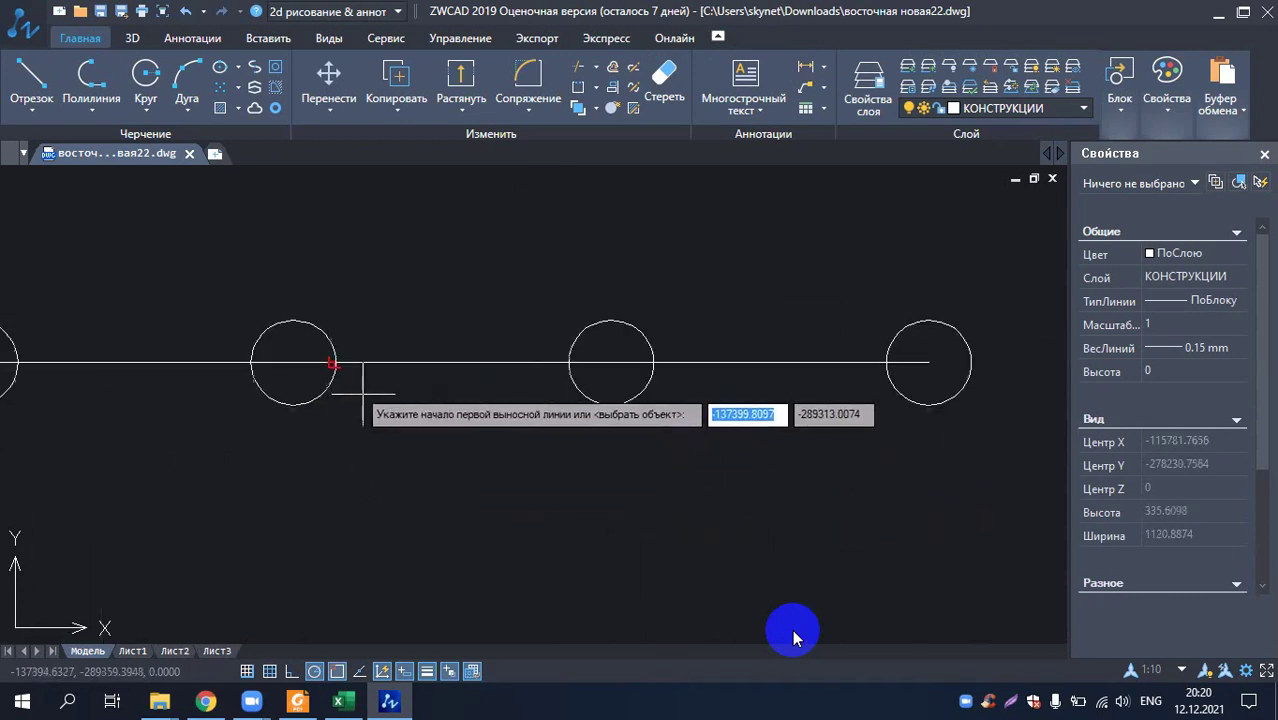
left_click(292, 361)
scroll(280, 380, "down", 3)
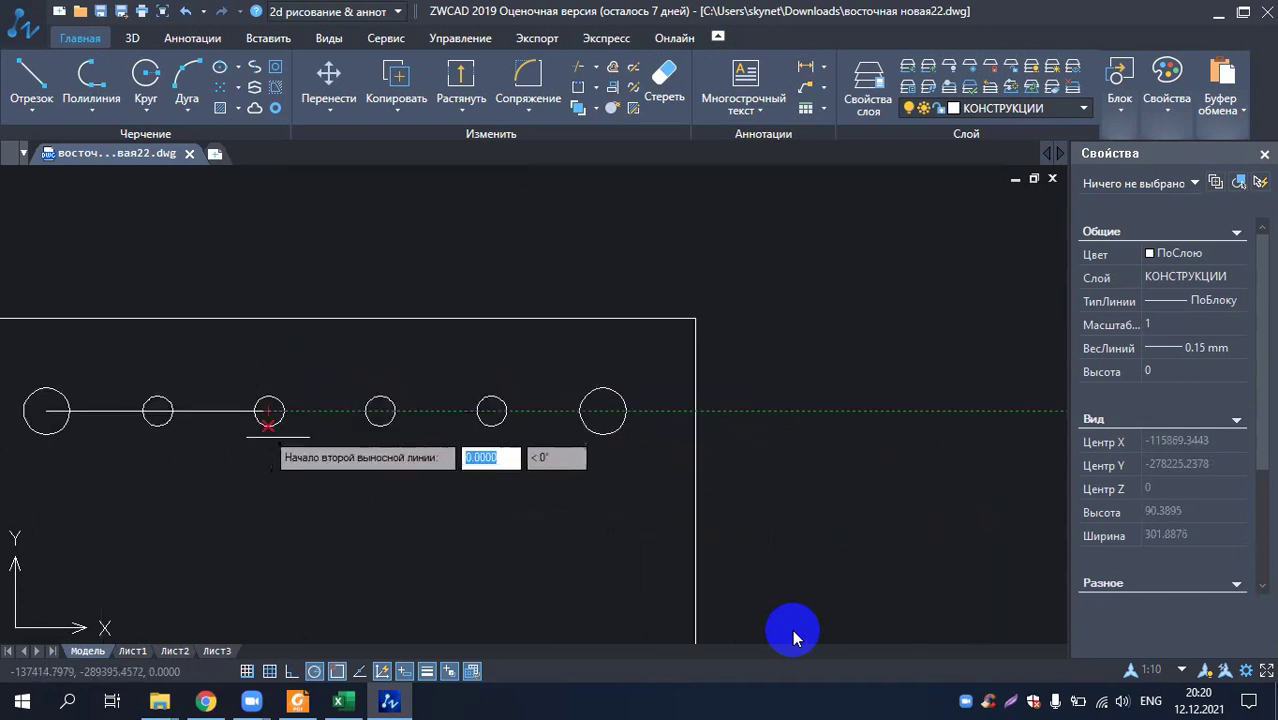
scroll(360, 405, "up", 2)
left_click(368, 404)
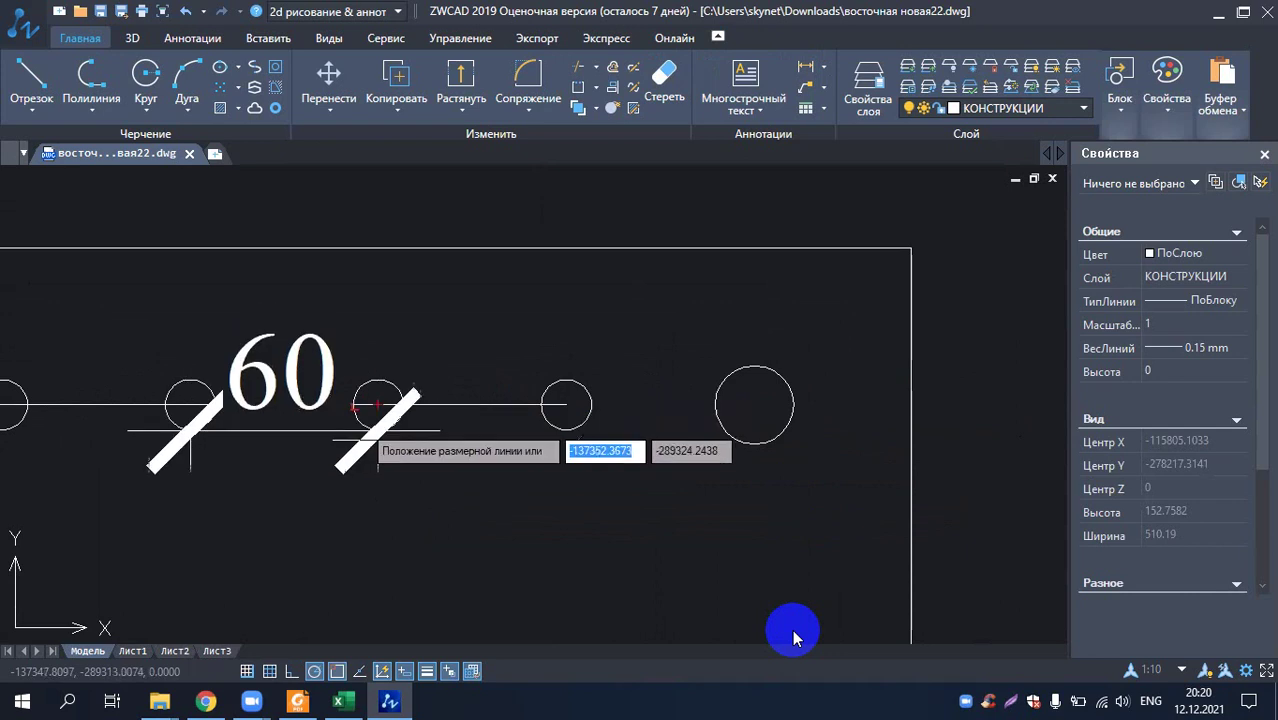
scroll(380, 420, "down", 3)
scroll(402, 398, "up", 2)
scroll(403, 405, "up", 2)
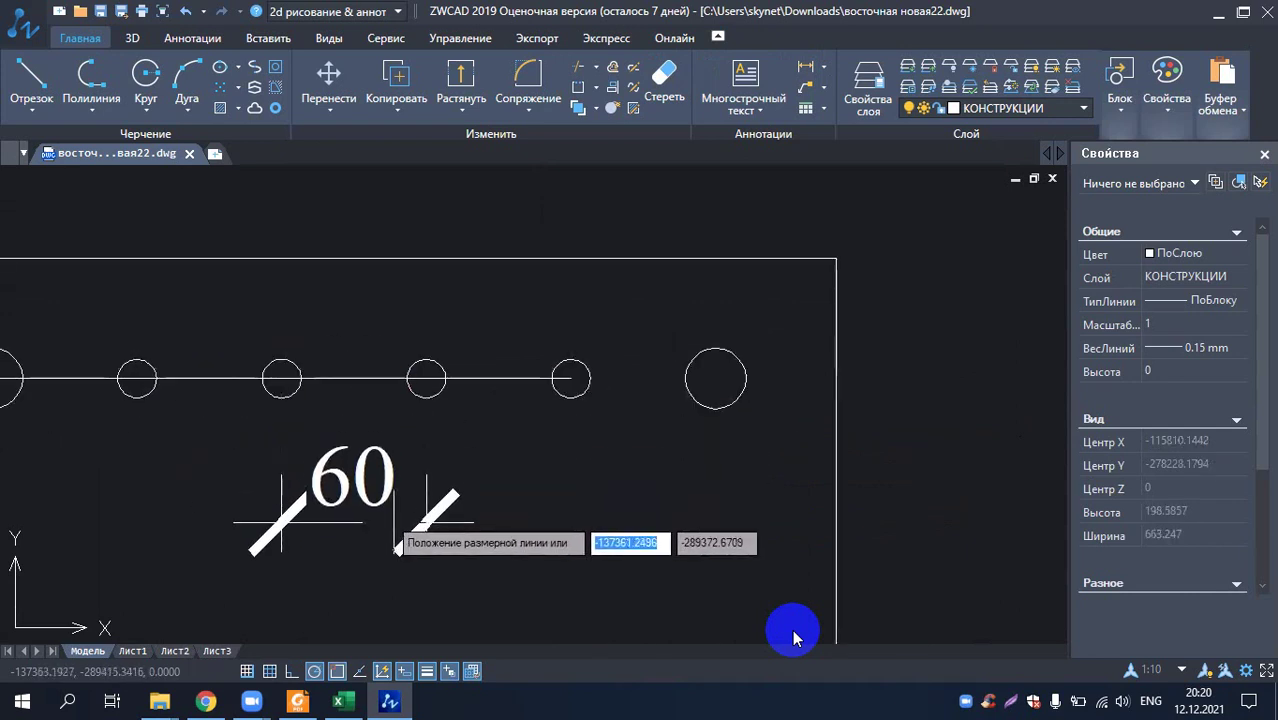
scroll(410, 450, "down", 3)
key("Escape")
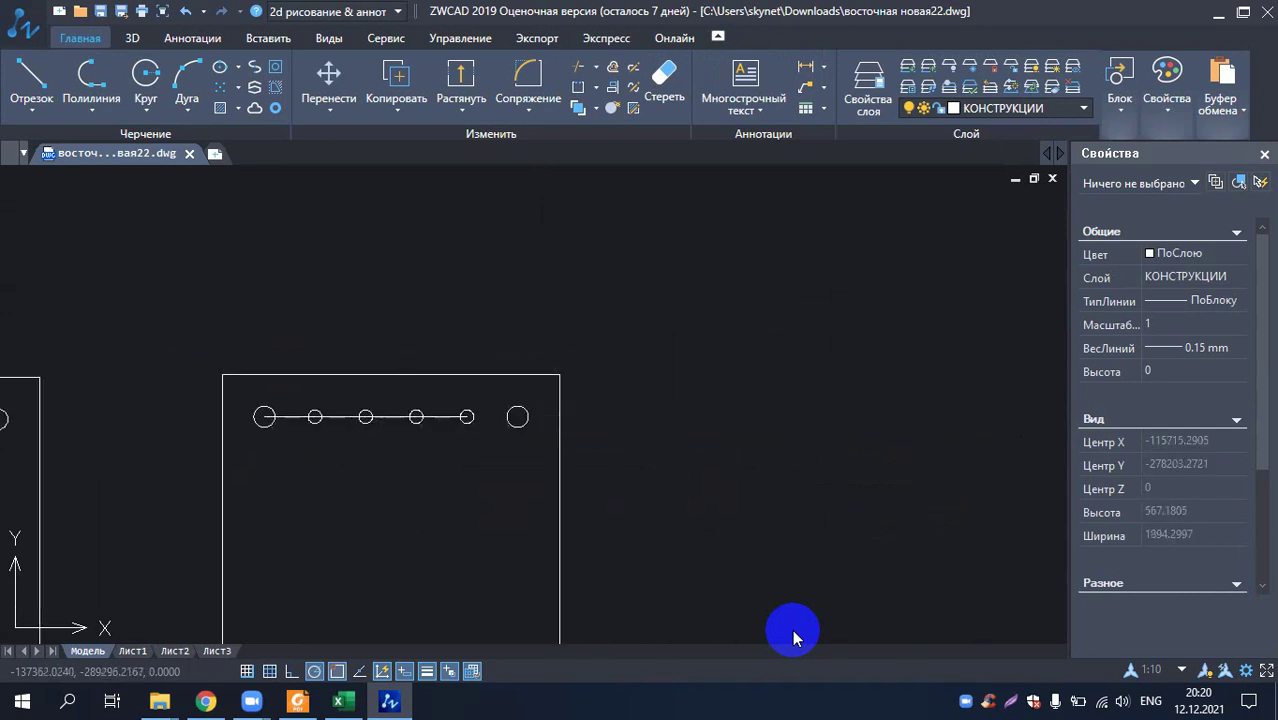
- Dimension the clear spacing between the two middle small bars of the upper row, placing the dimension line below the bars
left_click(812, 62)
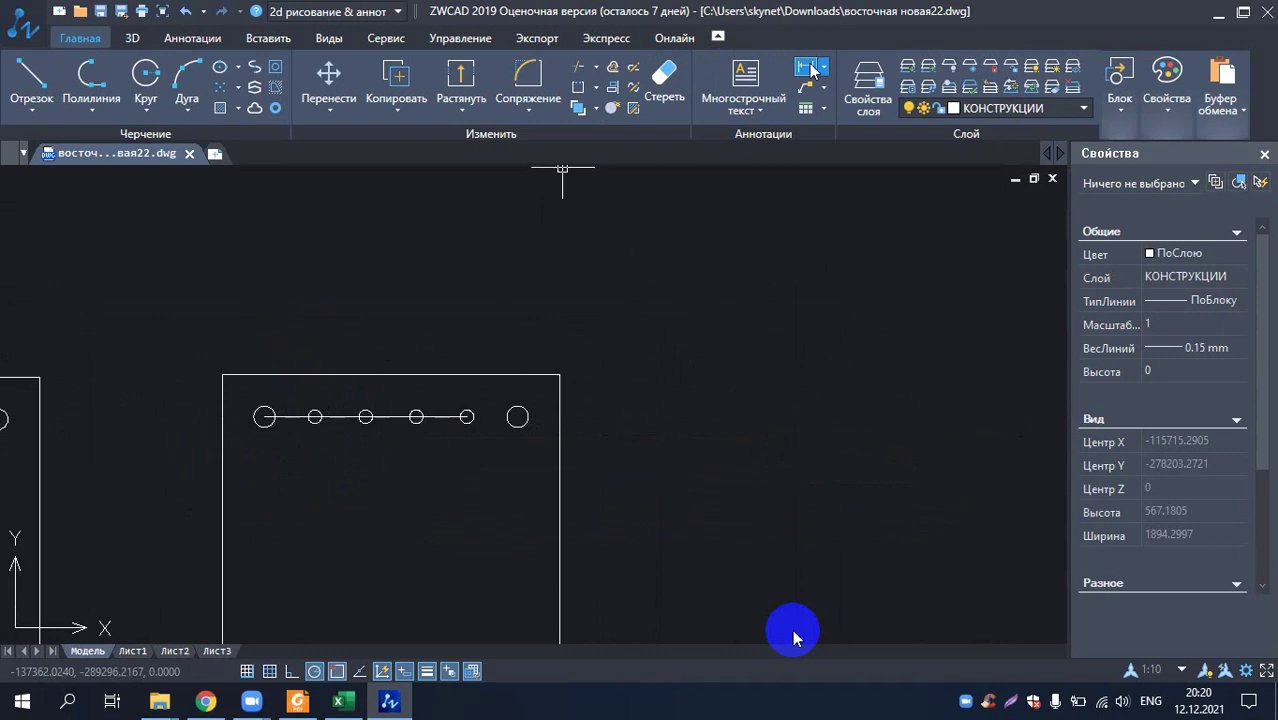
scroll(396, 428, "up", 5)
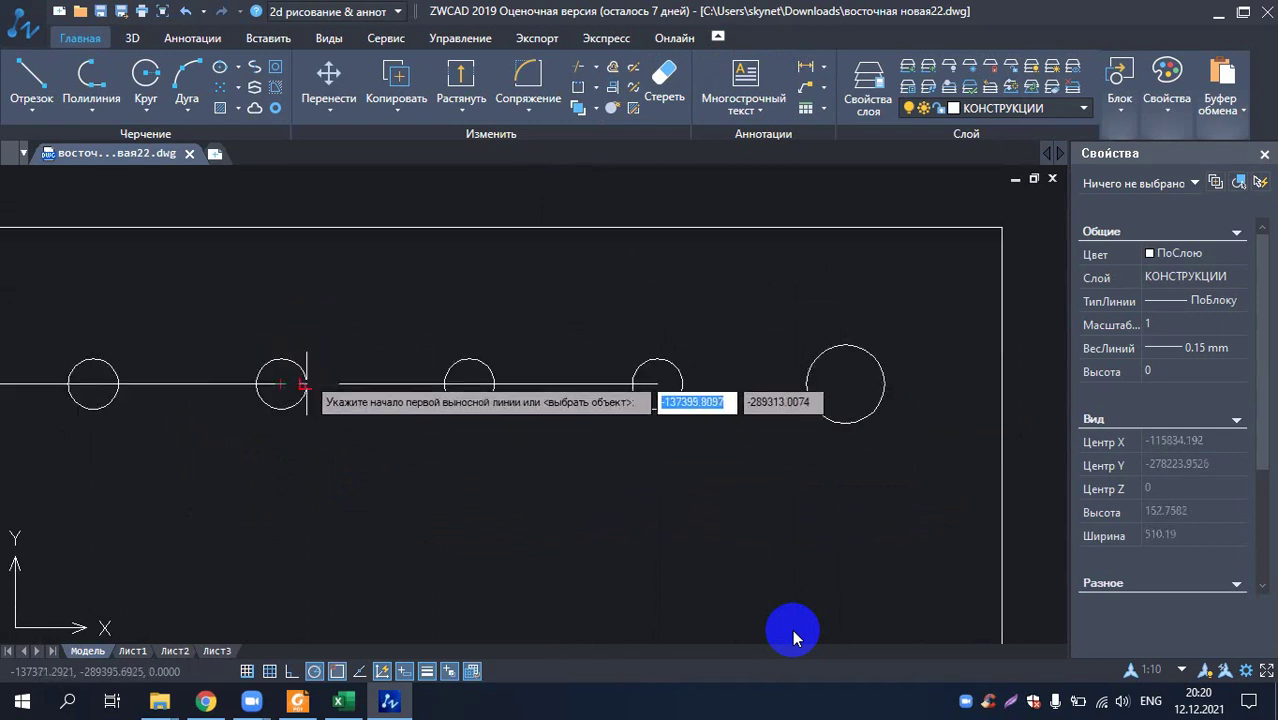
left_click(306, 383)
left_click(444, 383)
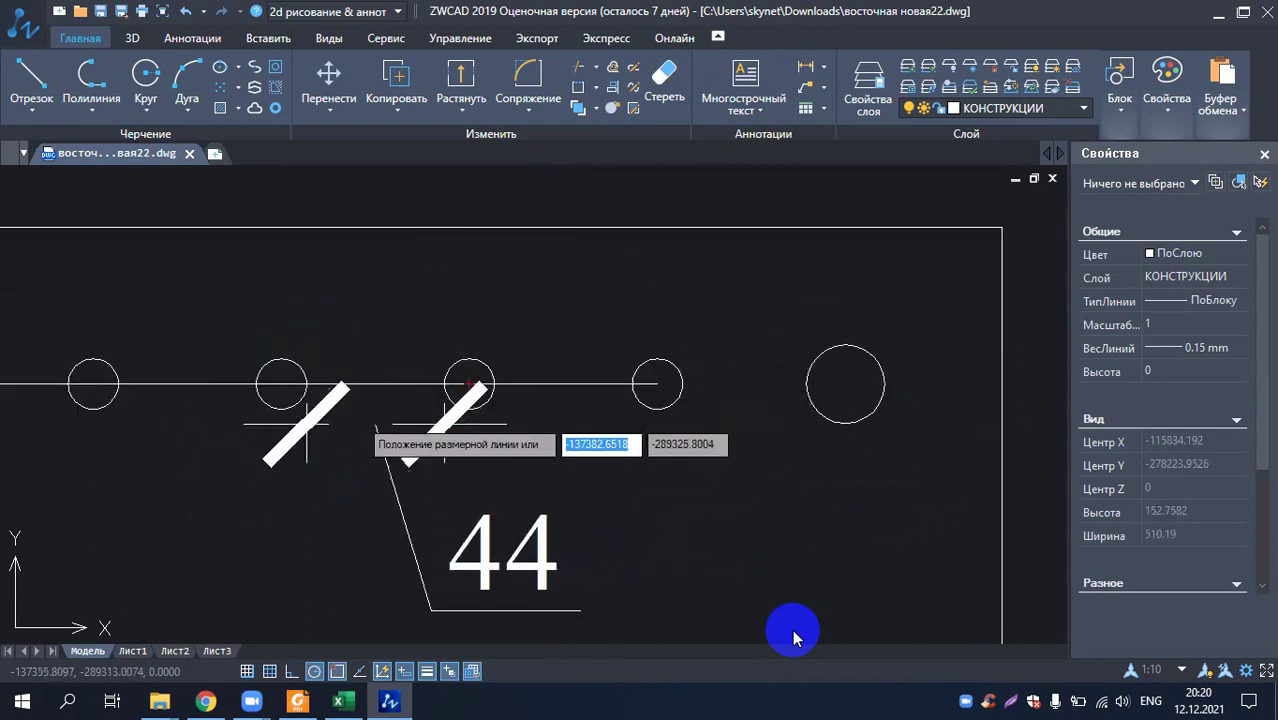
scroll(371, 371, "down", 3)
left_click(331, 463)
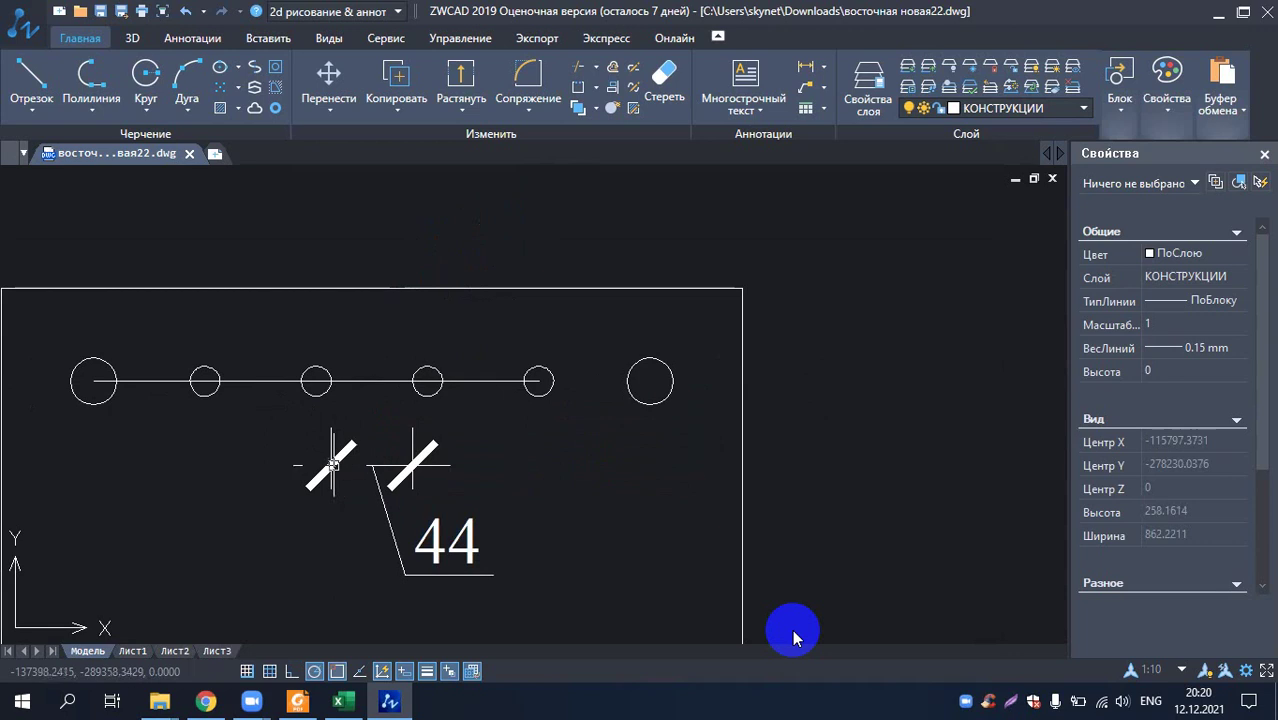
scroll(379, 409, "down", 8)
scroll(305, 424, "up", 4)
scroll(290, 390, "down", 5)
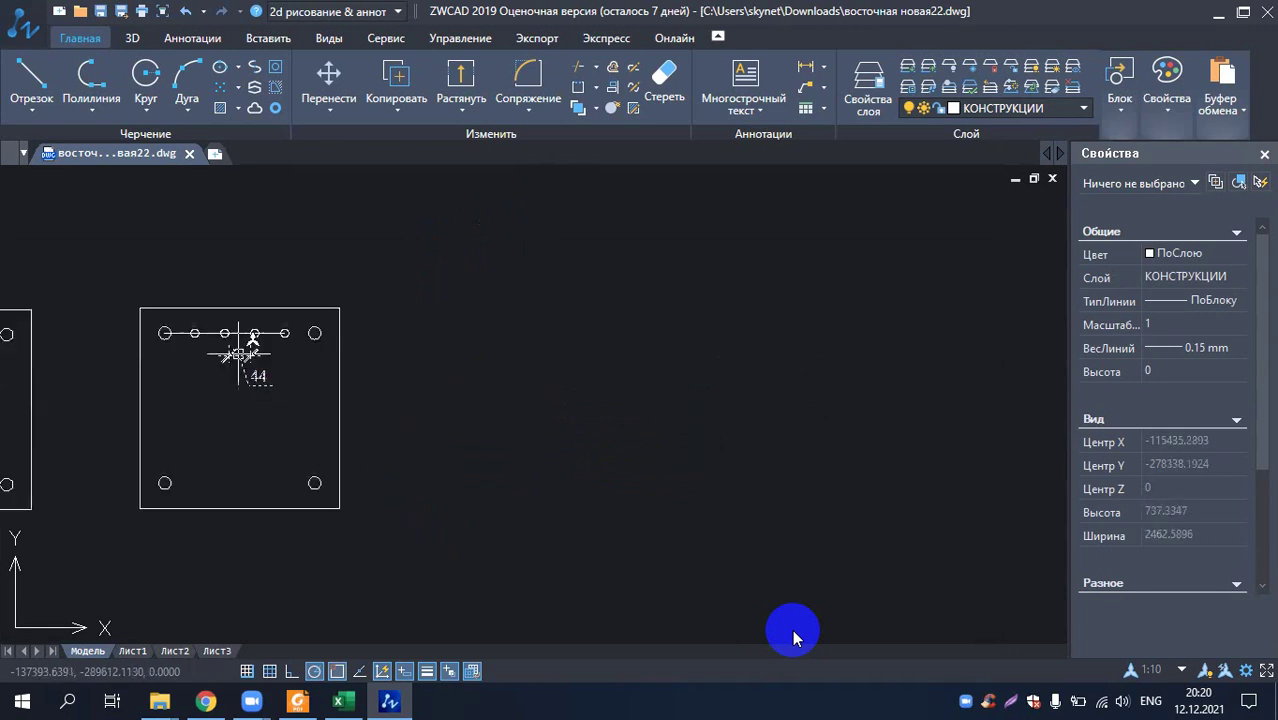
scroll(163, 352, "up", 4)
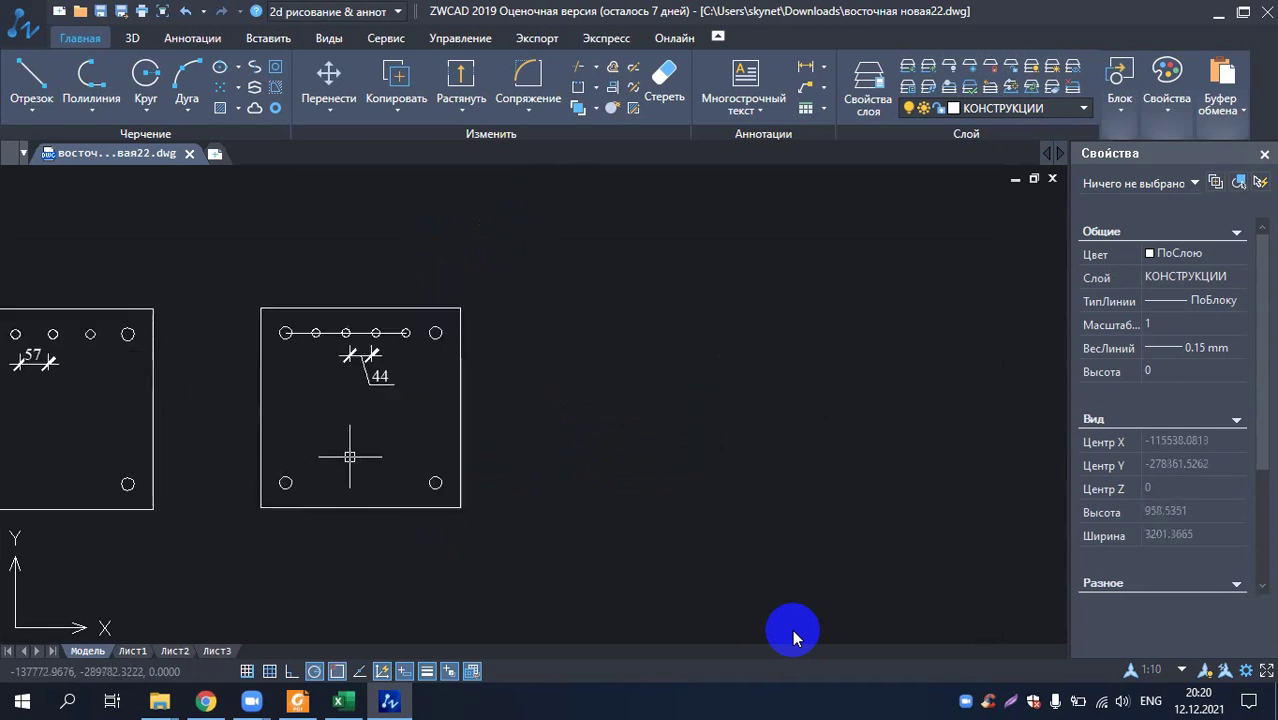
scroll(352, 450, "down", 3)
scroll(310, 365, "up", 1)
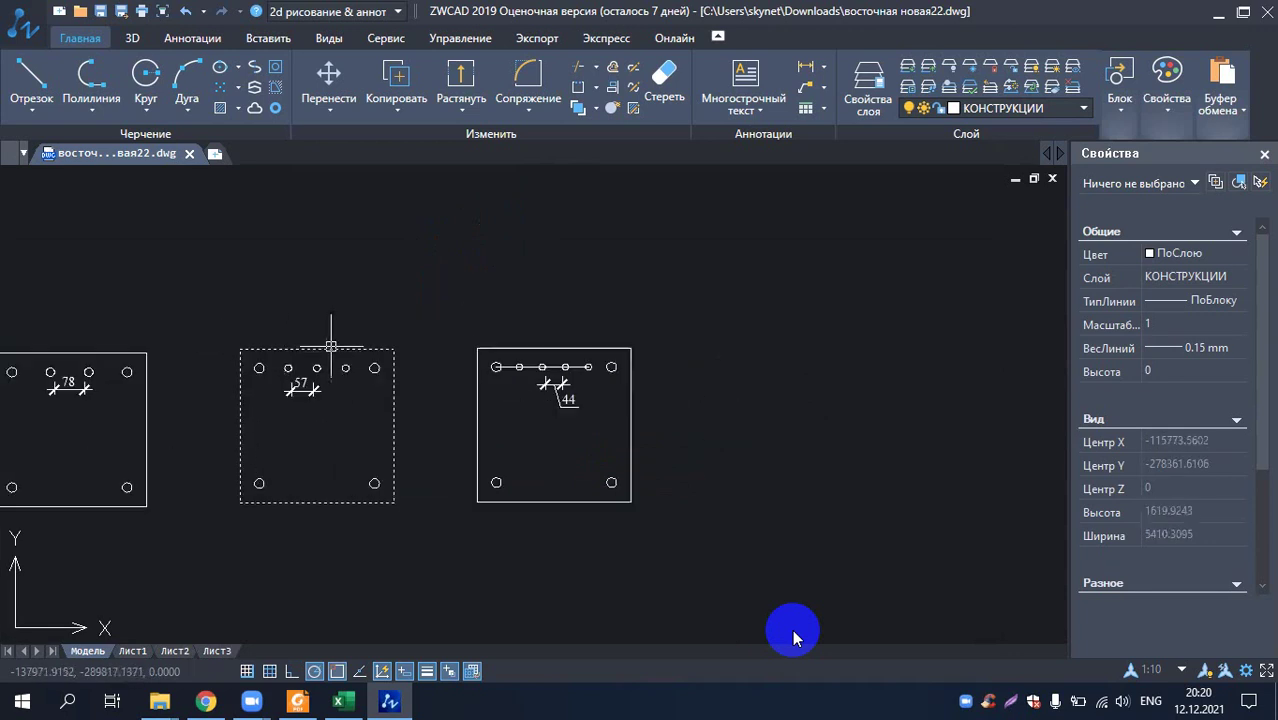
- Examine and compare the upper bars' clear spacing dimensions across the drawn section variants
scroll(491, 362, "up", 3)
scroll(349, 439, "down", 3)
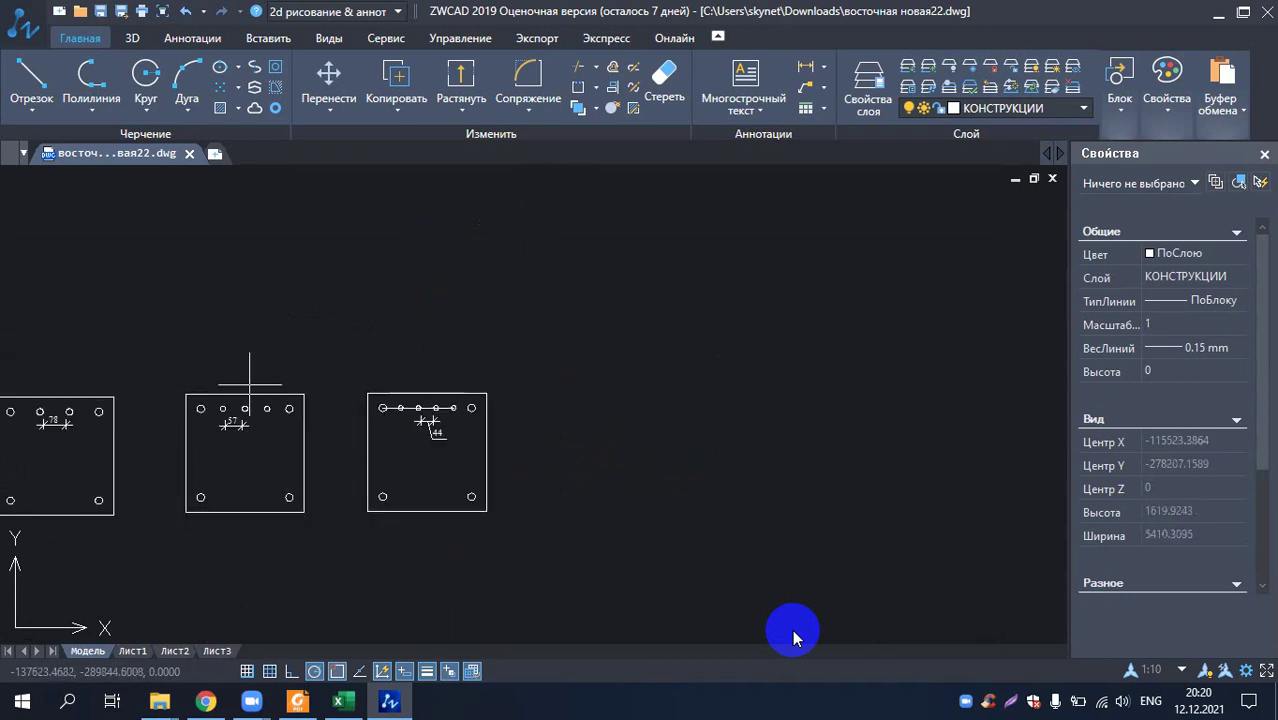
scroll(270, 420, "up", 2)
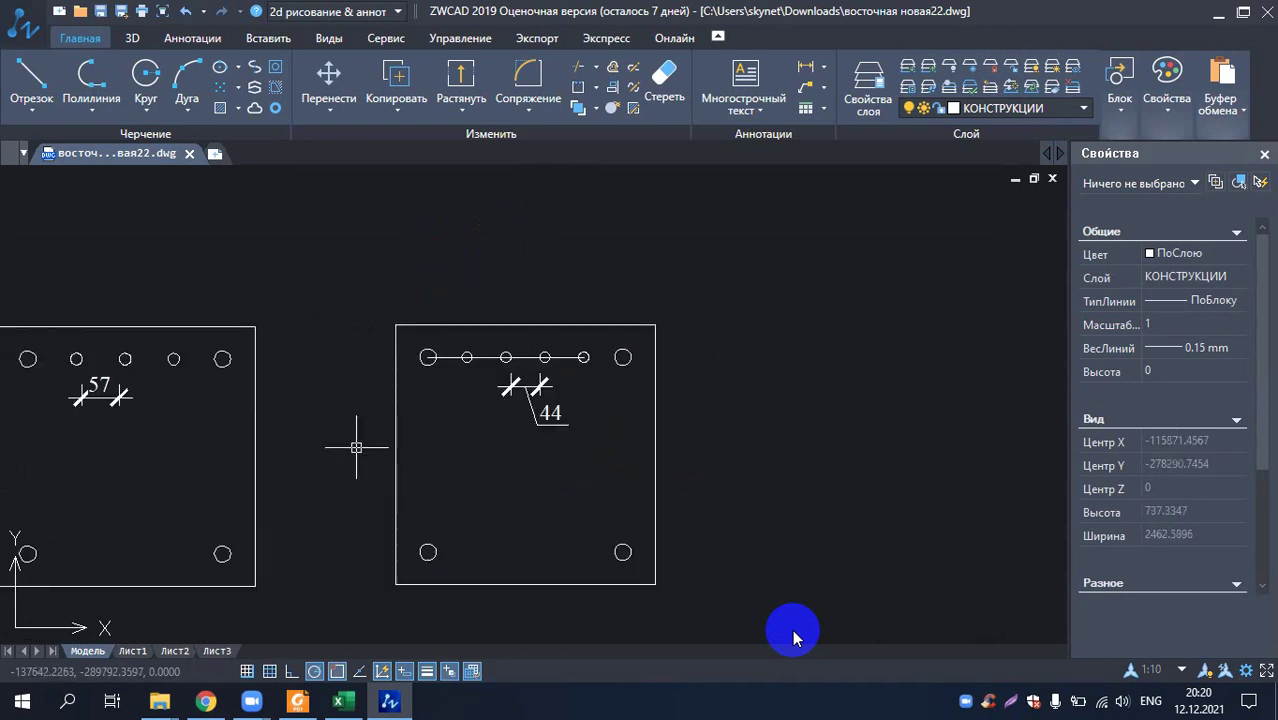
scroll(430, 455, "down", 3)
scroll(241, 463, "up", 2)
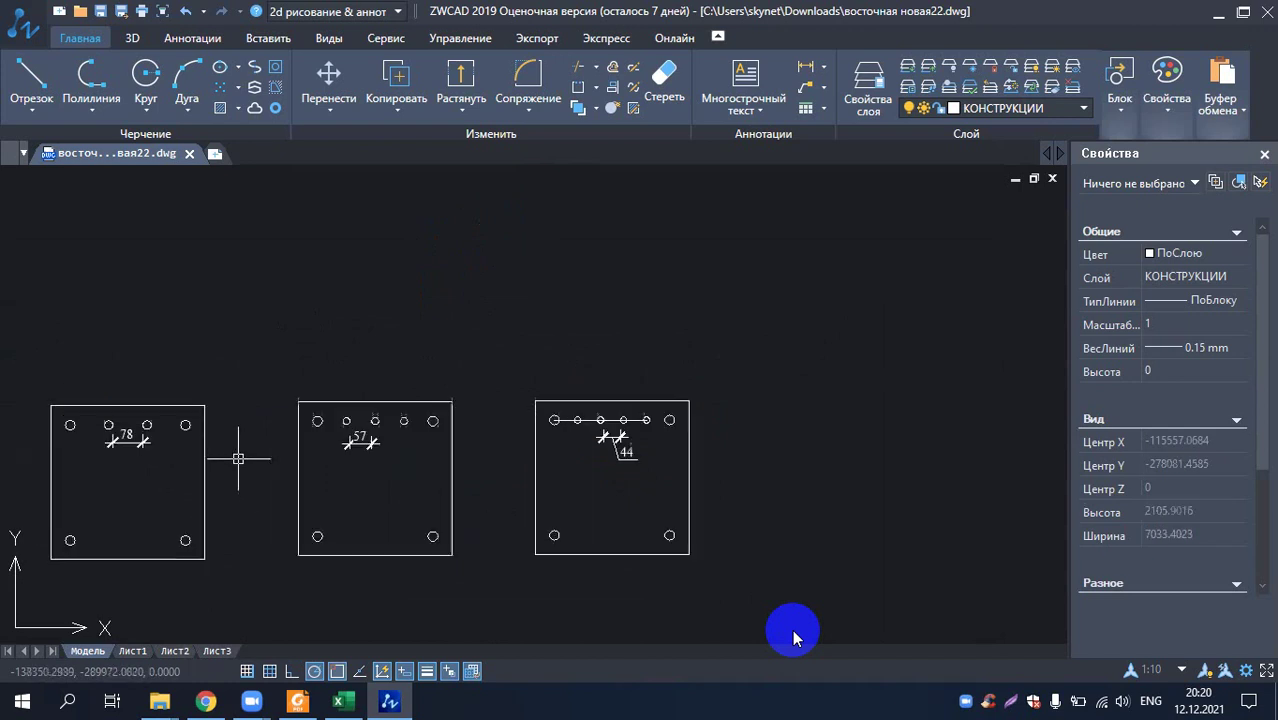
scroll(294, 423, "up", 1)
scroll(295, 423, "down", 3)
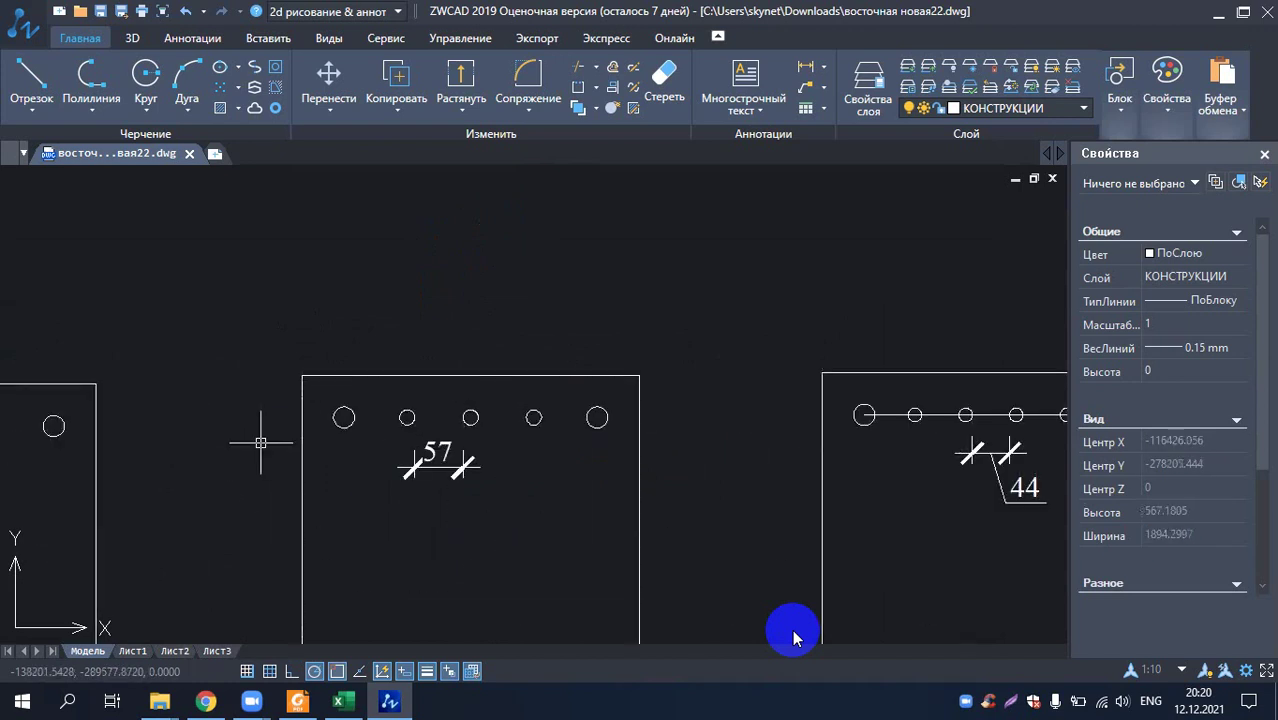
scroll(280, 450, "up", 1)
scroll(288, 455, "up", 1)
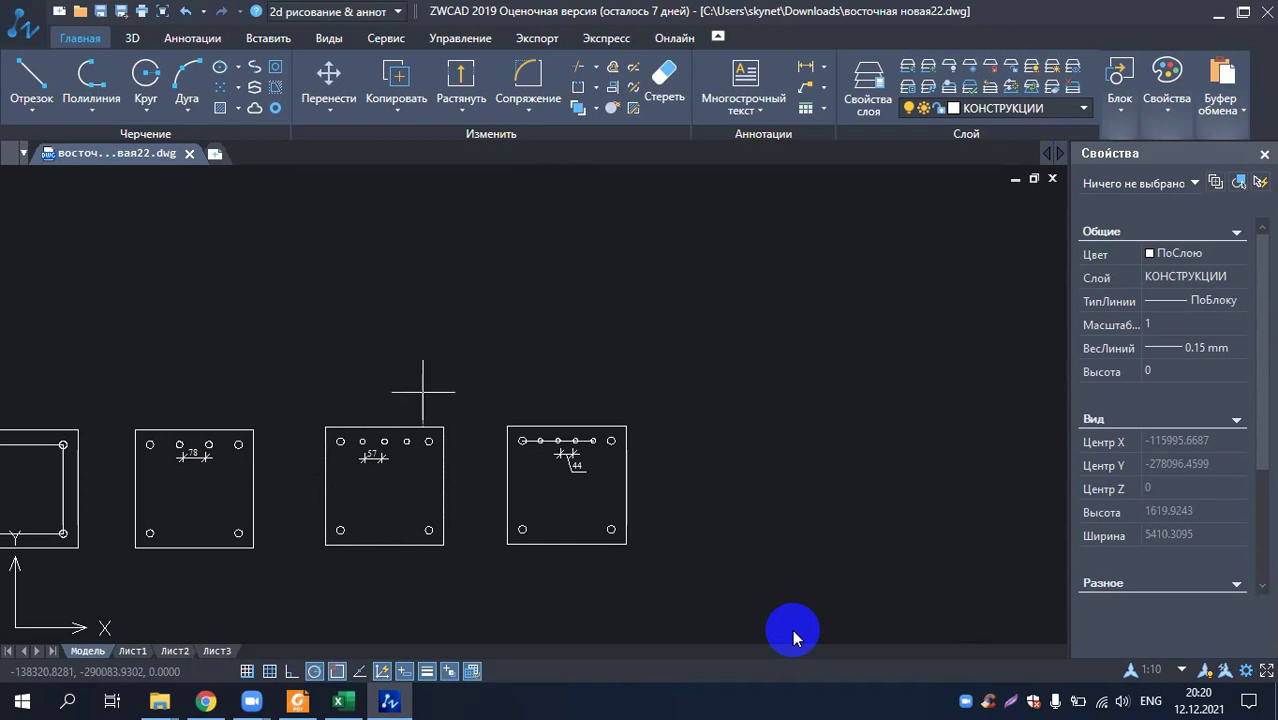
scroll(398, 460, "up", 3)
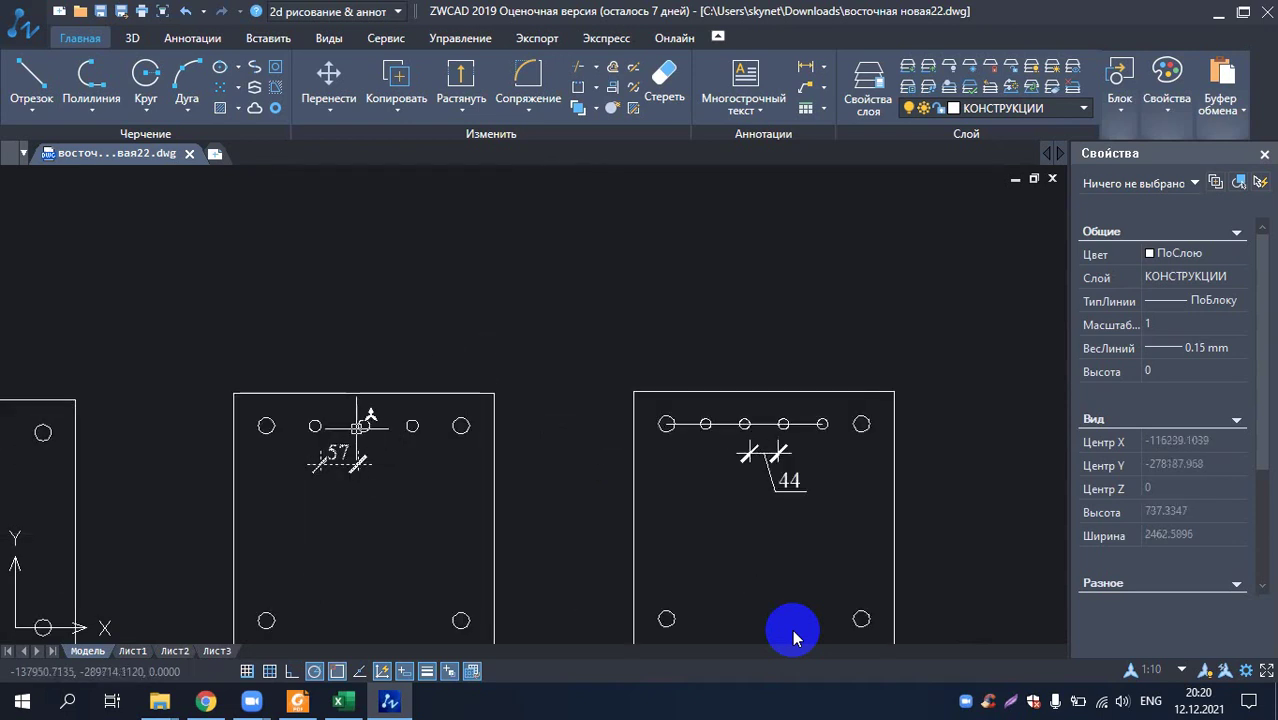
scroll(372, 425, "up", 2)
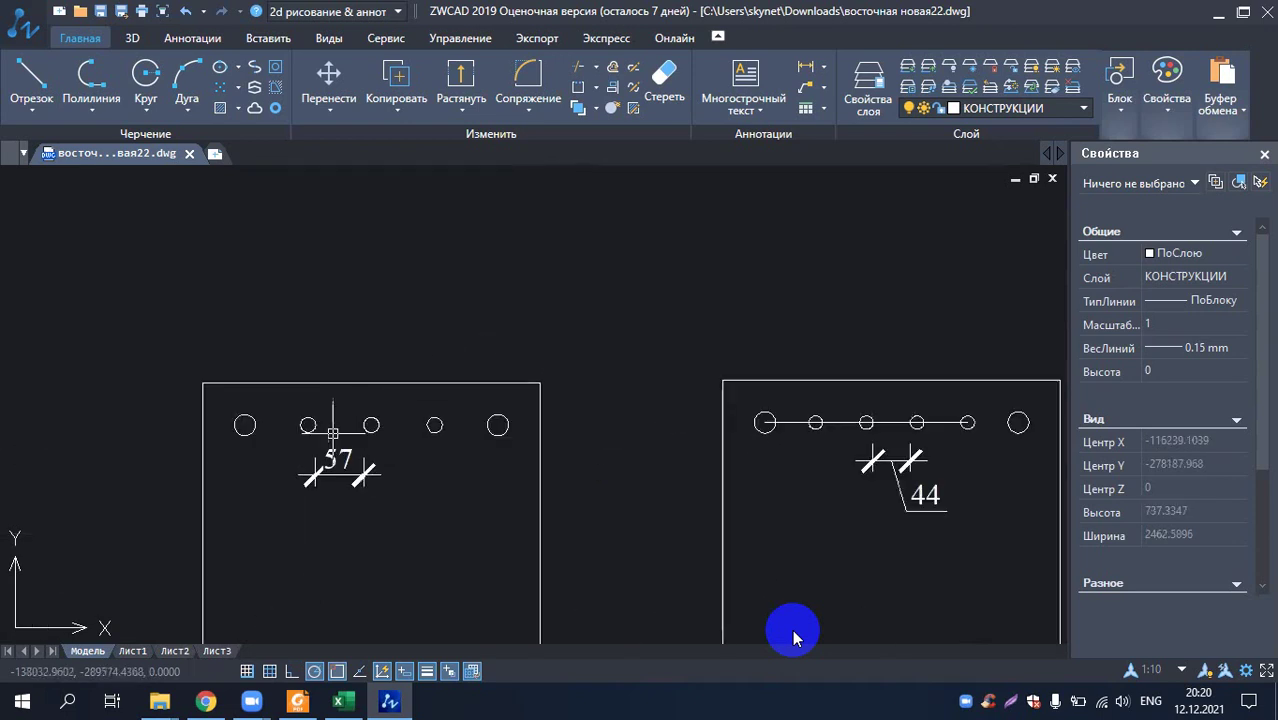
scroll(365, 432, "down", 4)
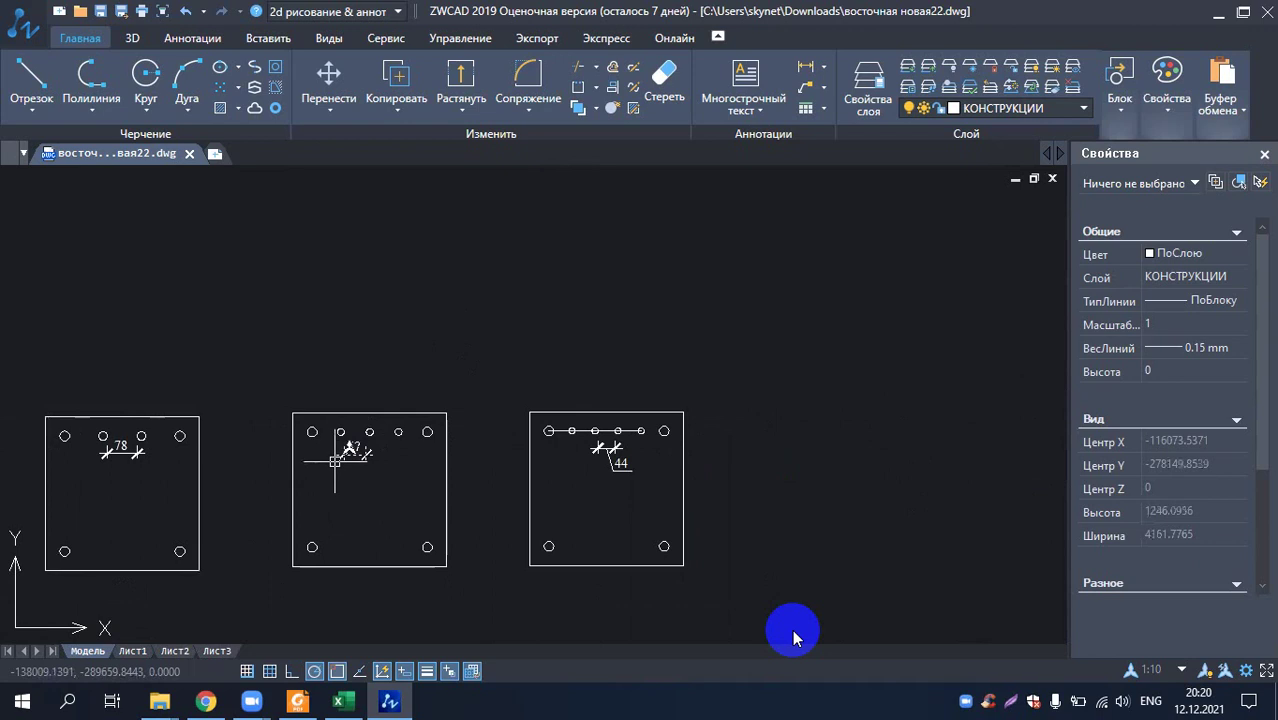
scroll(336, 449, "down", 1)
scroll(337, 452, "up", 3)
scroll(510, 420, "down", 2)
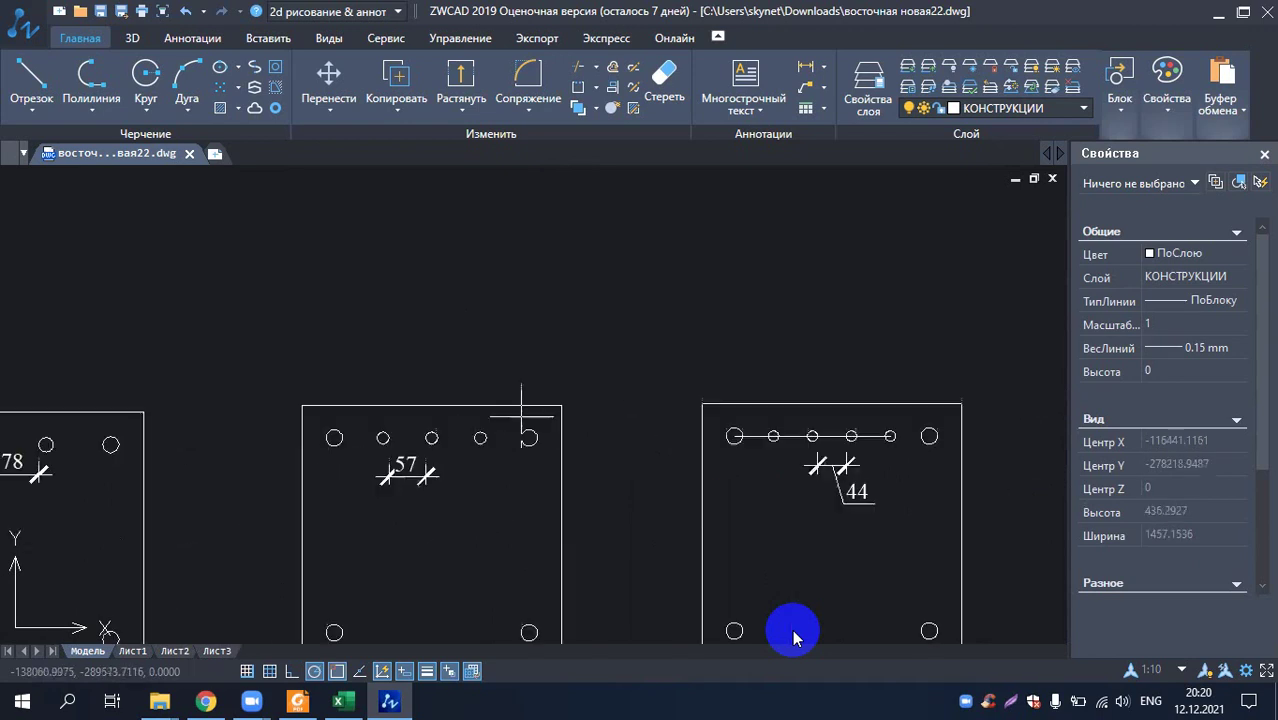
scroll(482, 455, "down", 1)
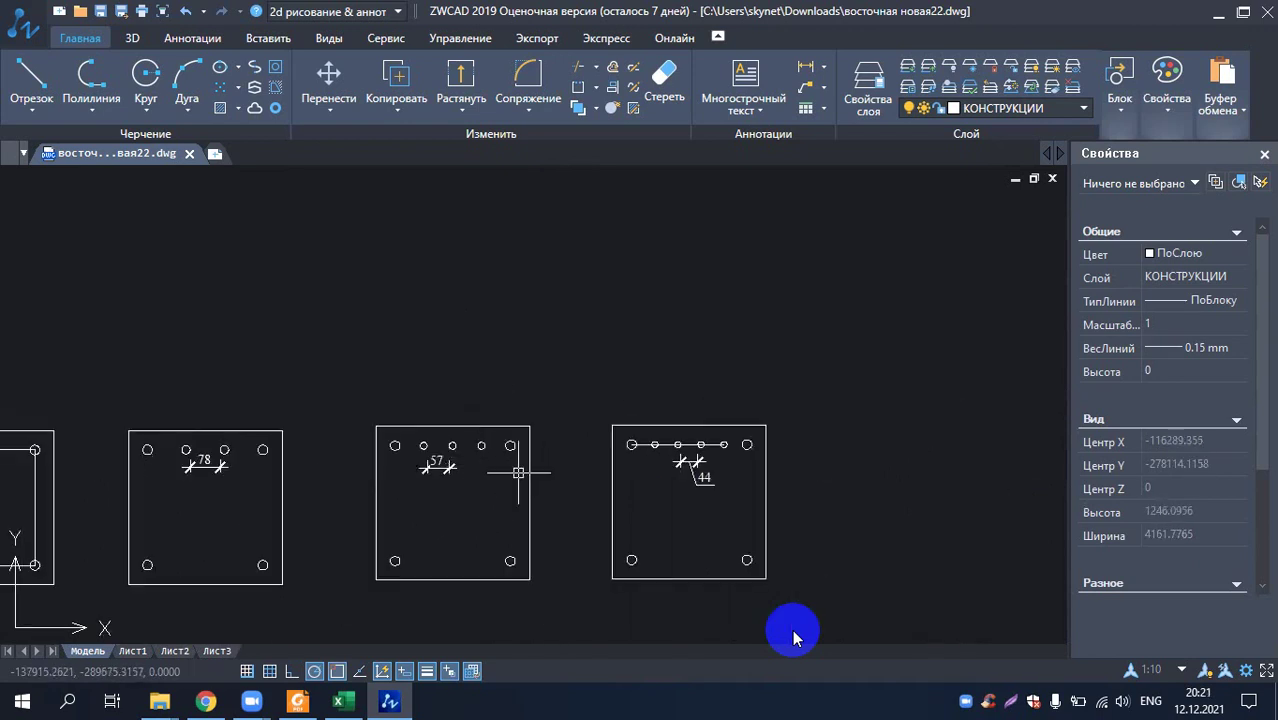
scroll(405, 456, "down", 1)
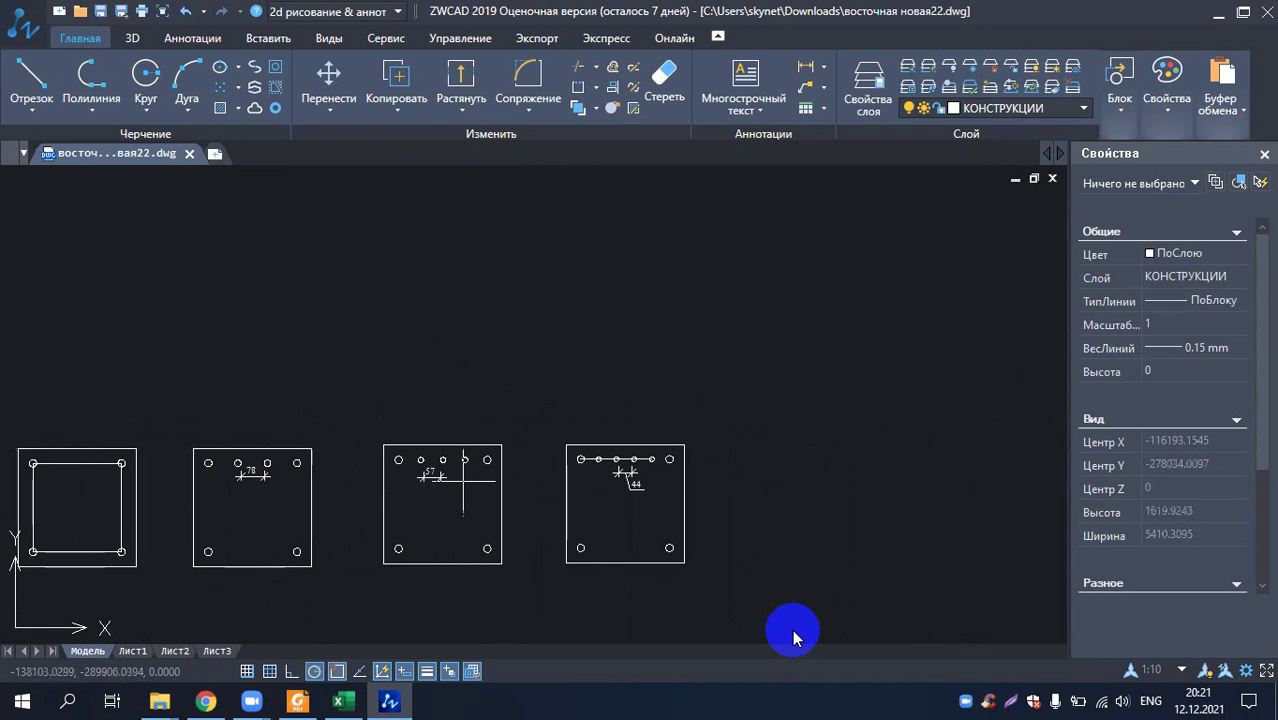
scroll(450, 458, "up", 3)
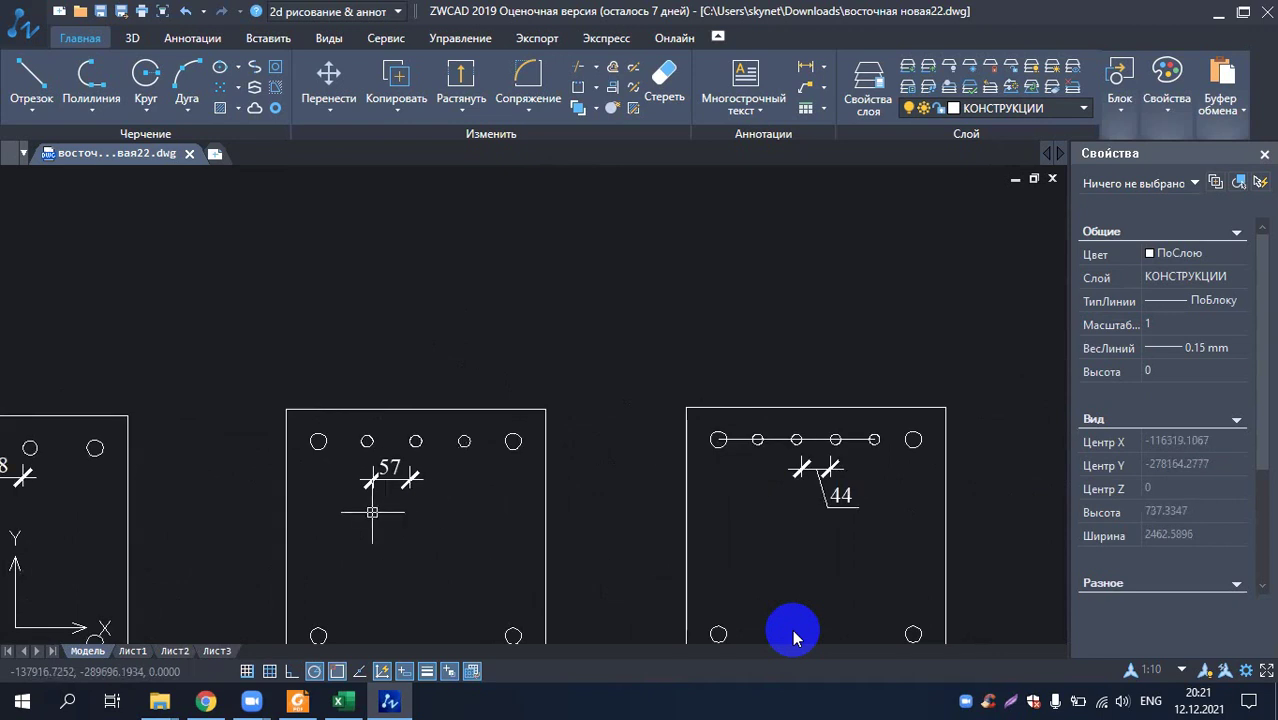
scroll(438, 467, "down", 1)
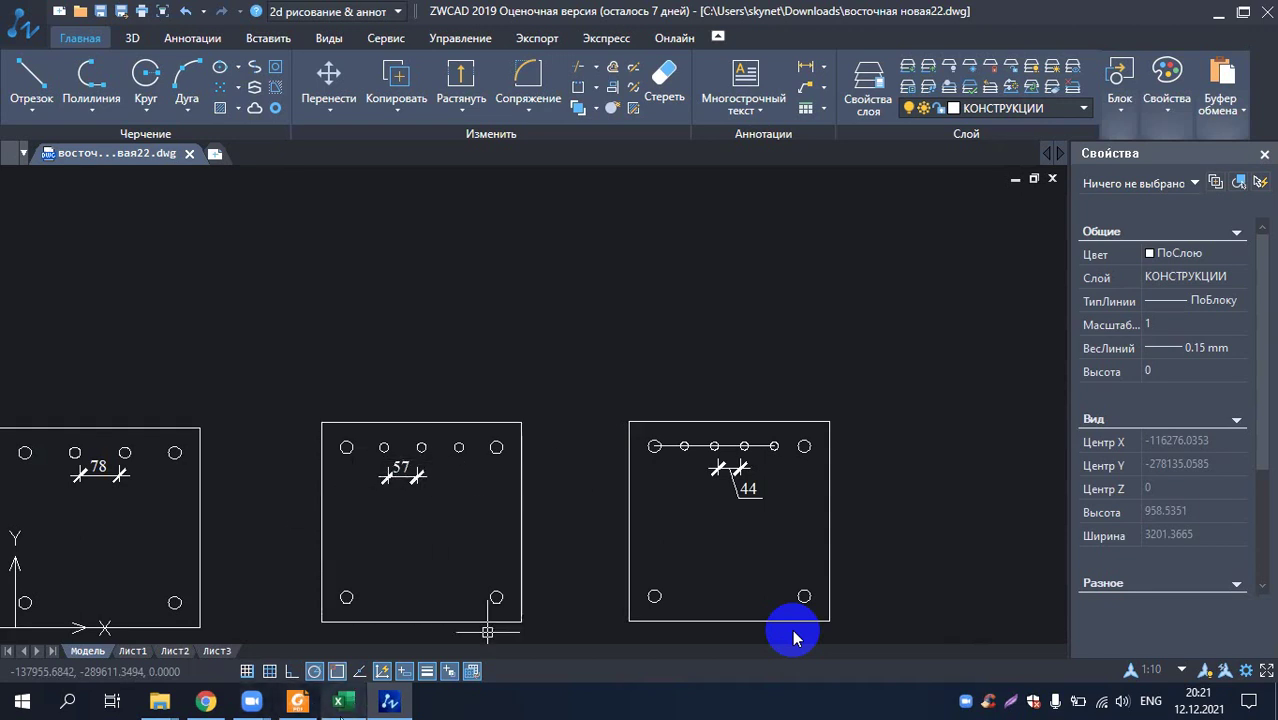
- Check the bar counts and diameters in Excel, and compare the section variants in ZWCAD against them
left_click(340, 701)
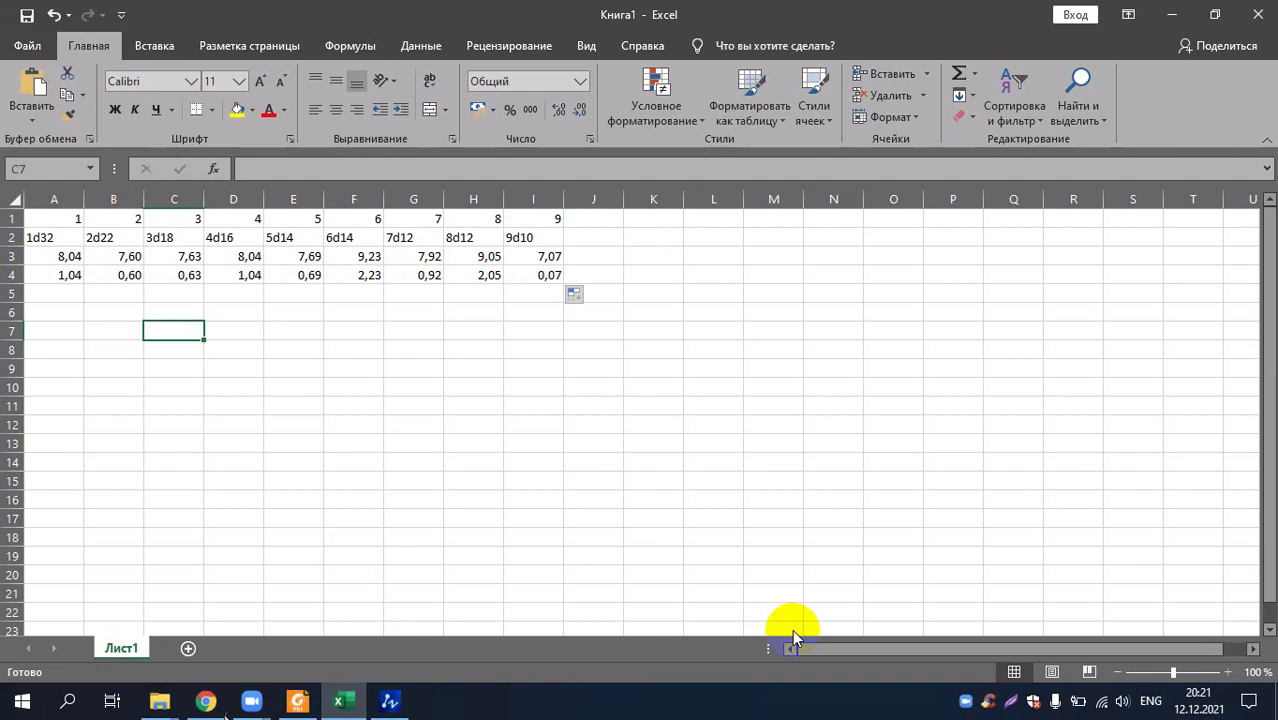
left_click(403, 706)
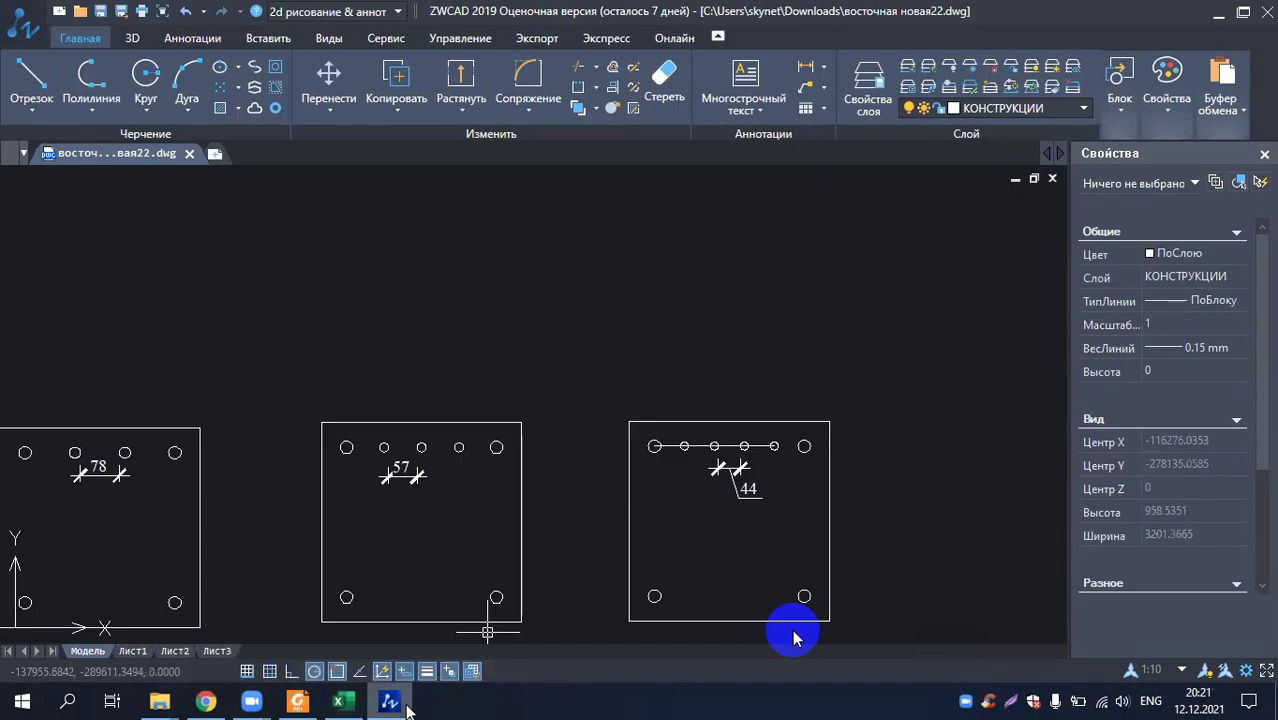
scroll(414, 358, "down", 4)
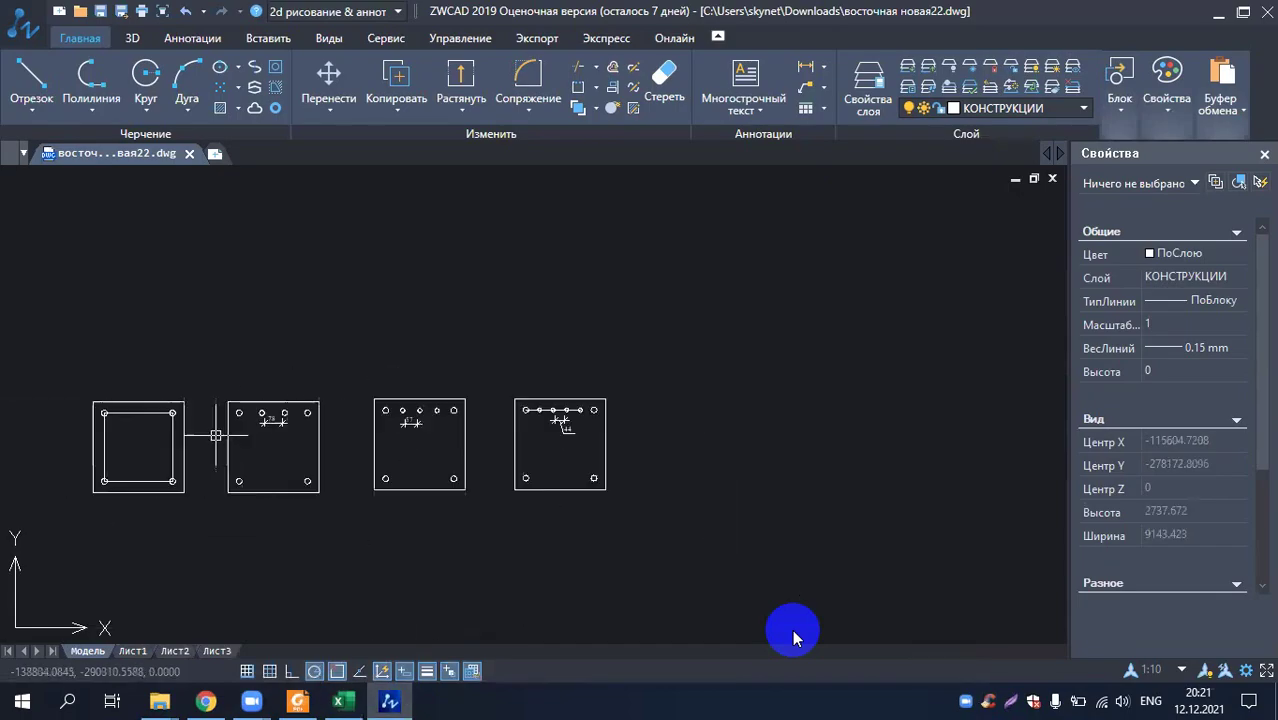
scroll(218, 432, "up", 4)
scroll(251, 371, "down", 3)
scroll(382, 430, "down", 1)
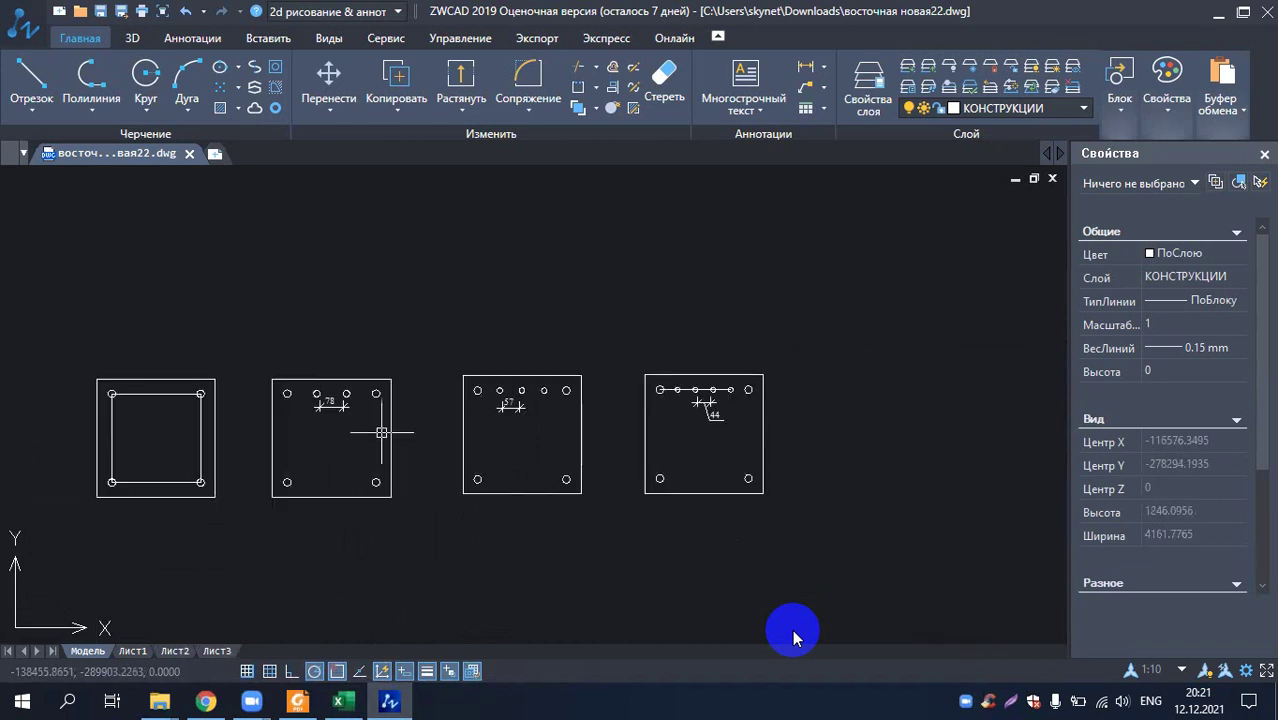
scroll(655, 430, "up", 4)
scroll(250, 395, "down", 1)
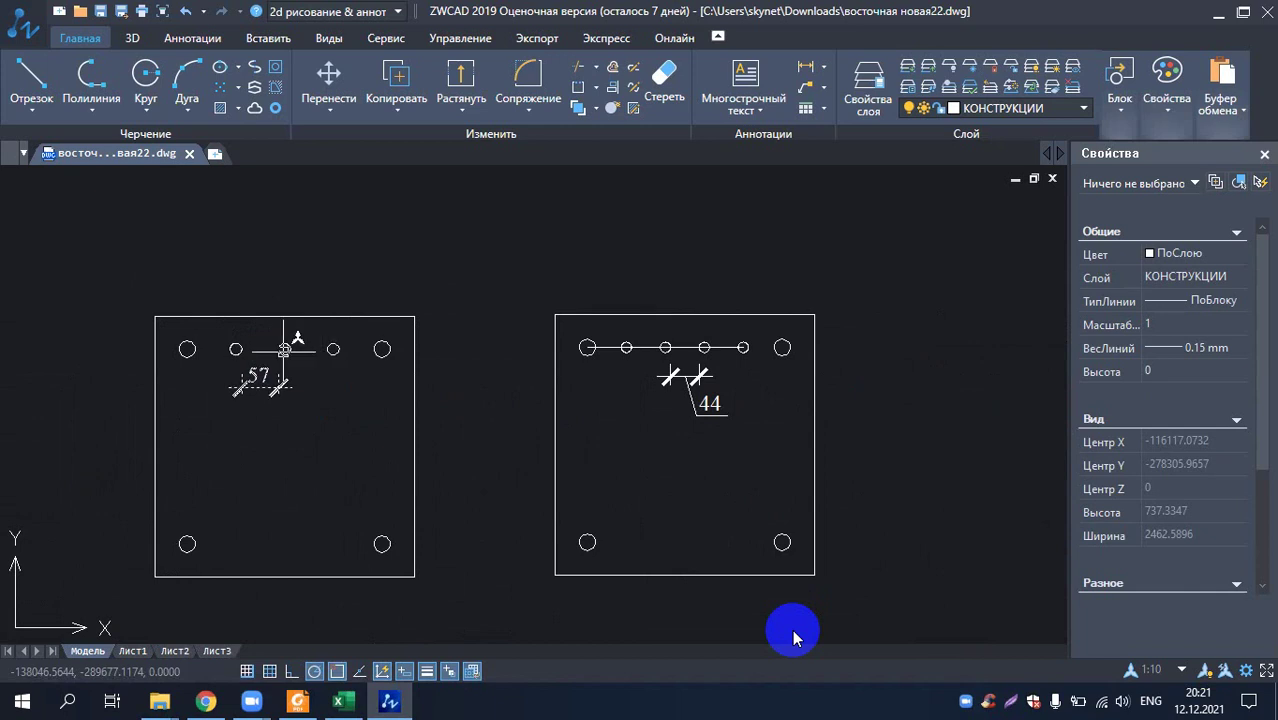
scroll(298, 370, "down", 3)
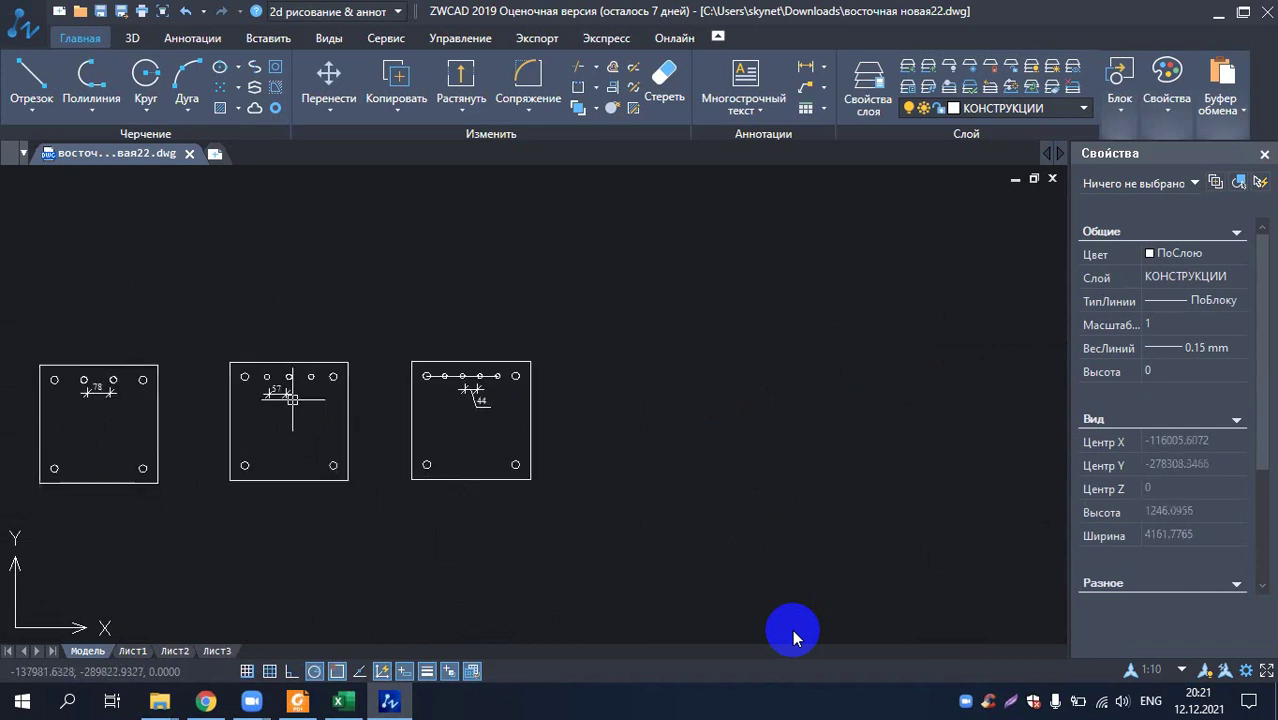
scroll(122, 380, "up", 1)
scroll(122, 380, "up", 1)
scroll(122, 380, "down", 1)
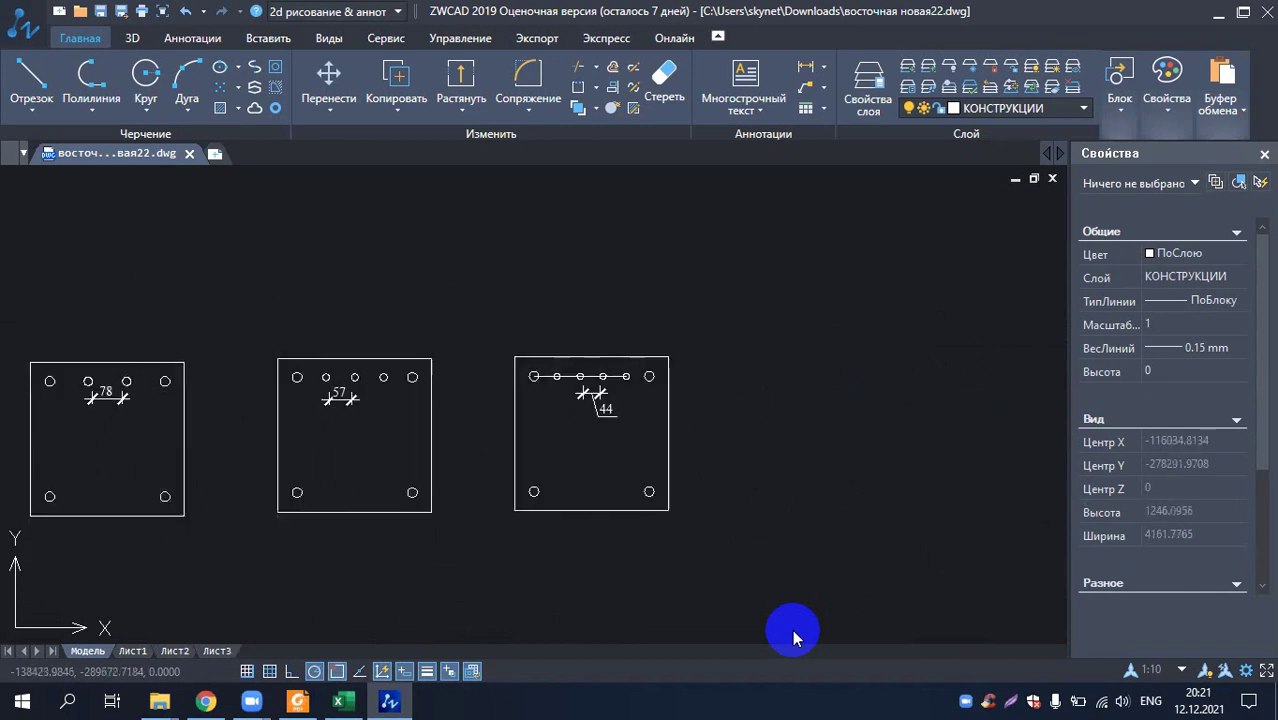
scroll(125, 385, "up", 2)
scroll(128, 392, "down", 1)
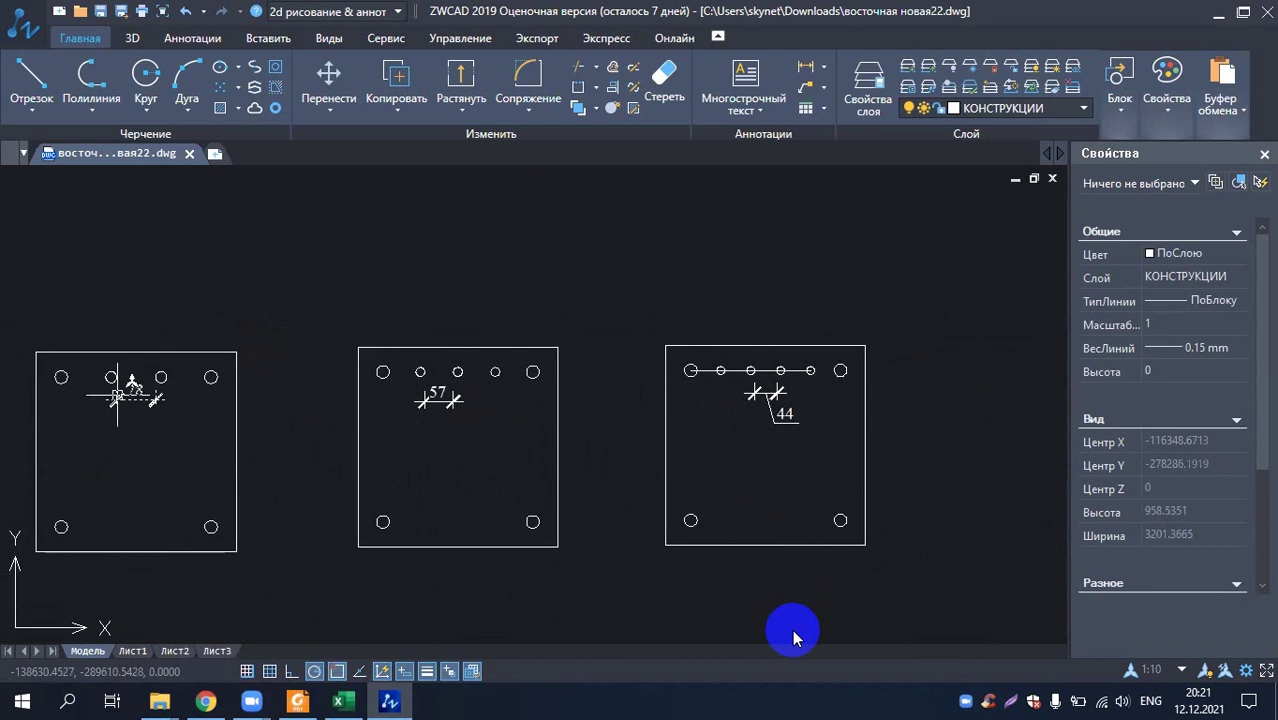
scroll(120, 392, "up", 2)
scroll(157, 396, "down", 2)
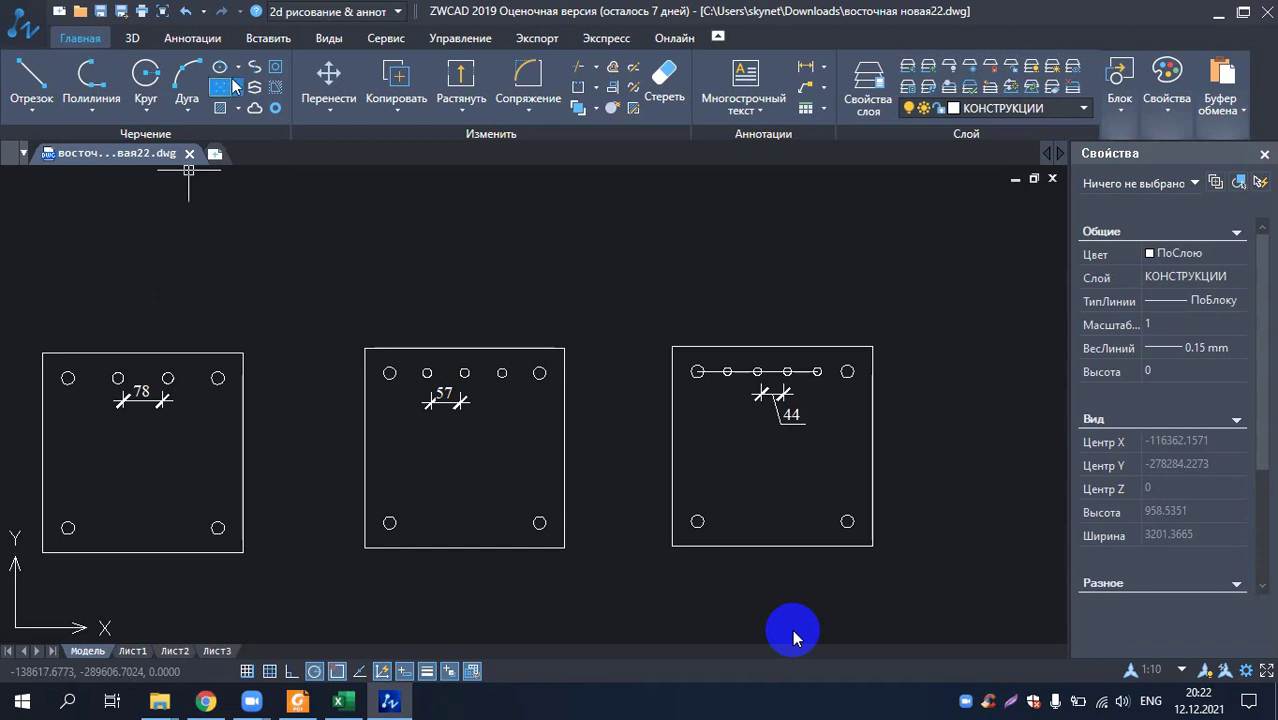
left_click(340, 702)
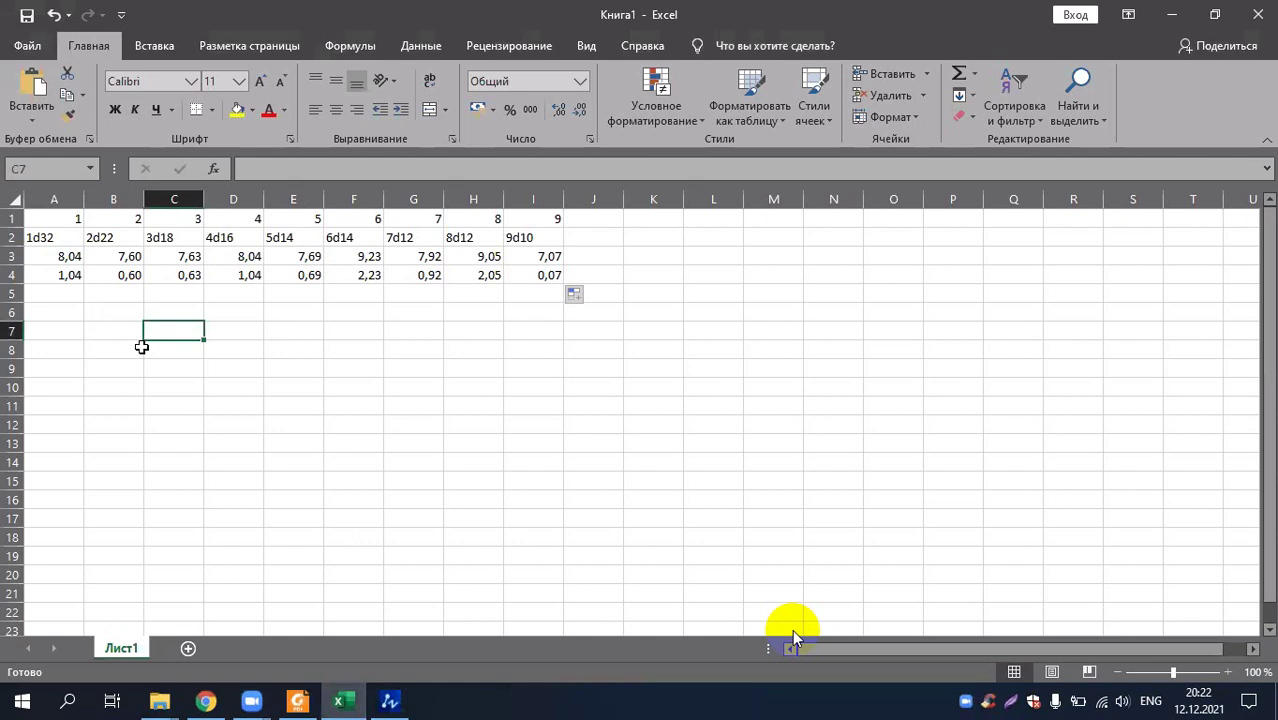
left_click(110, 351)
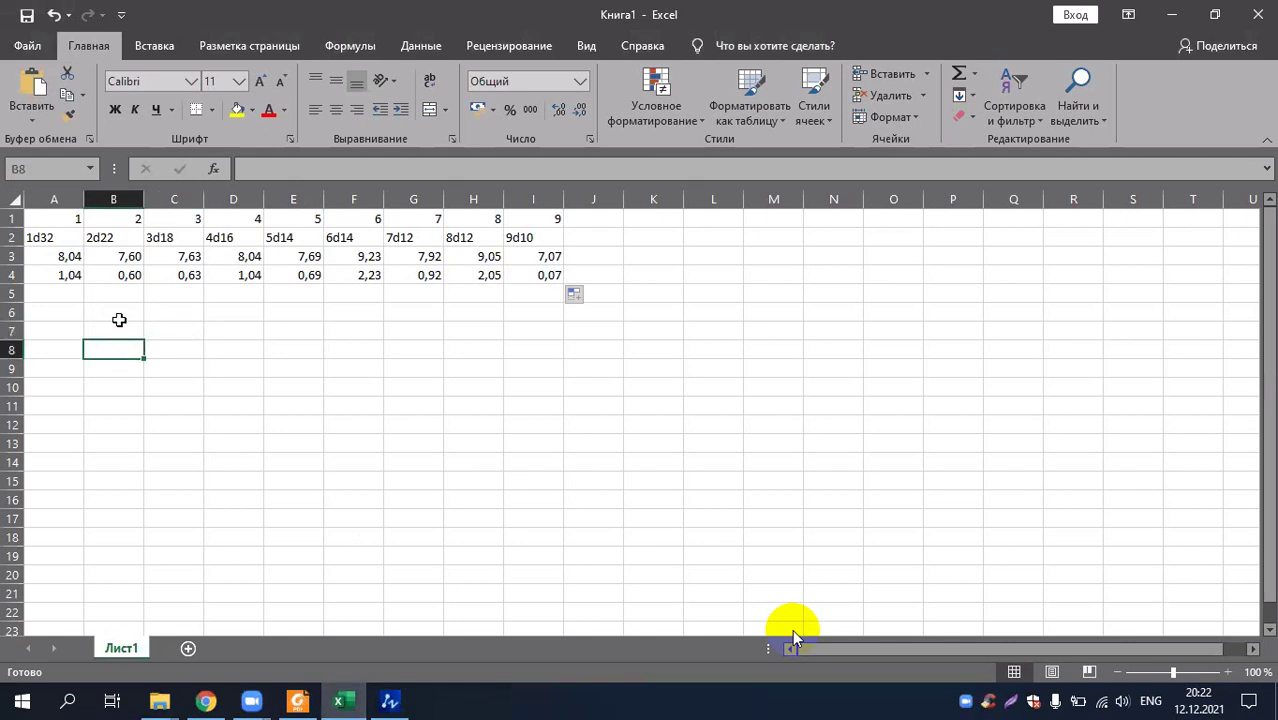
type("58")
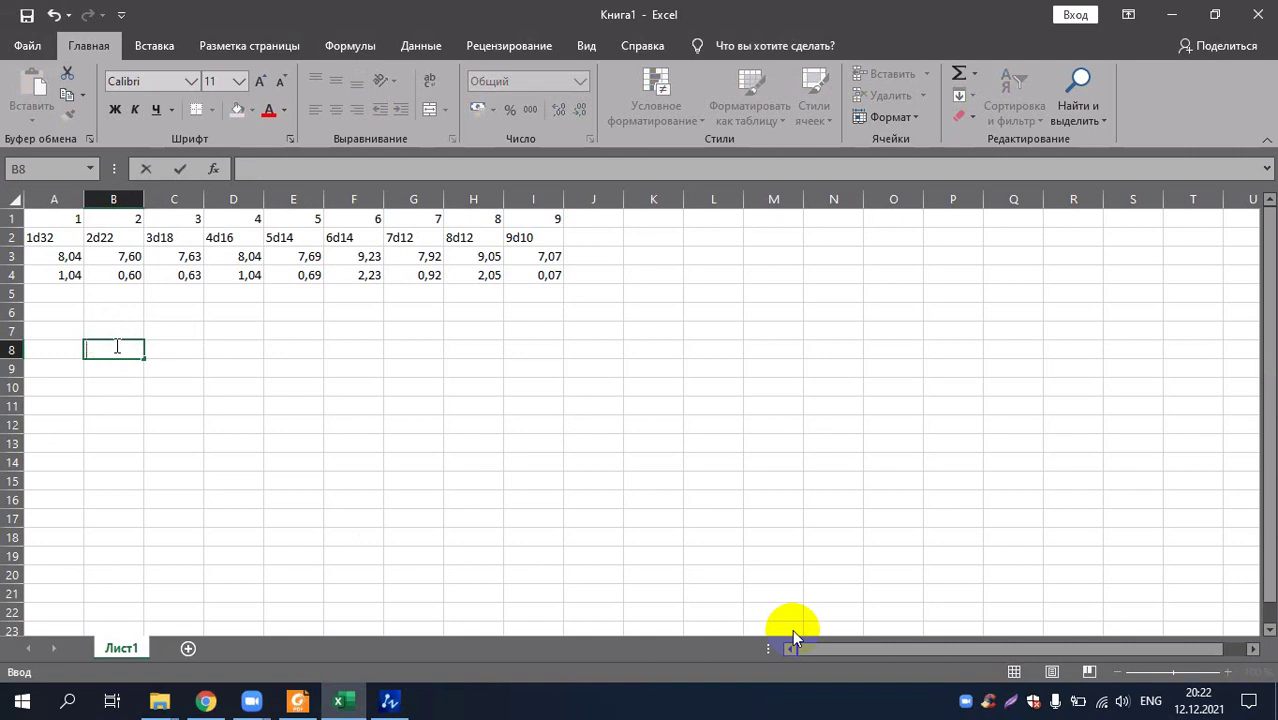
scroll(170, 262, "down", 3)
scroll(114, 319, "up", 3)
left_click(49, 311)
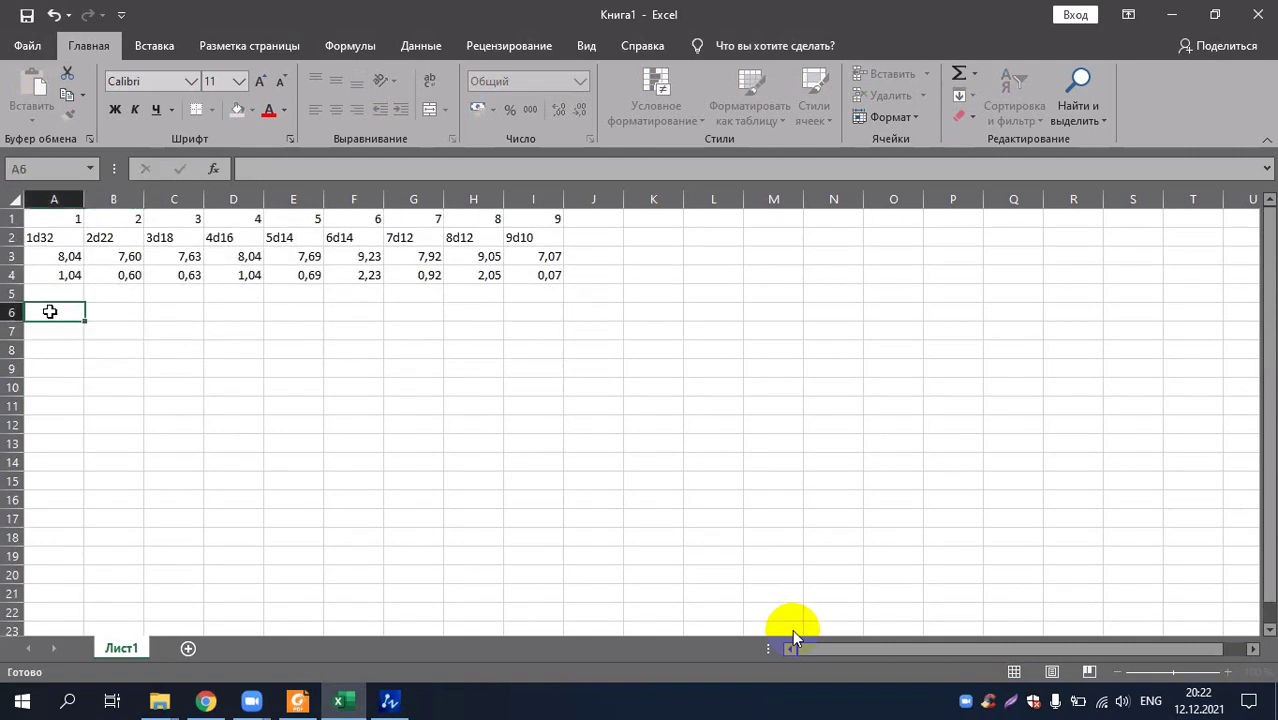
left_click(123, 314)
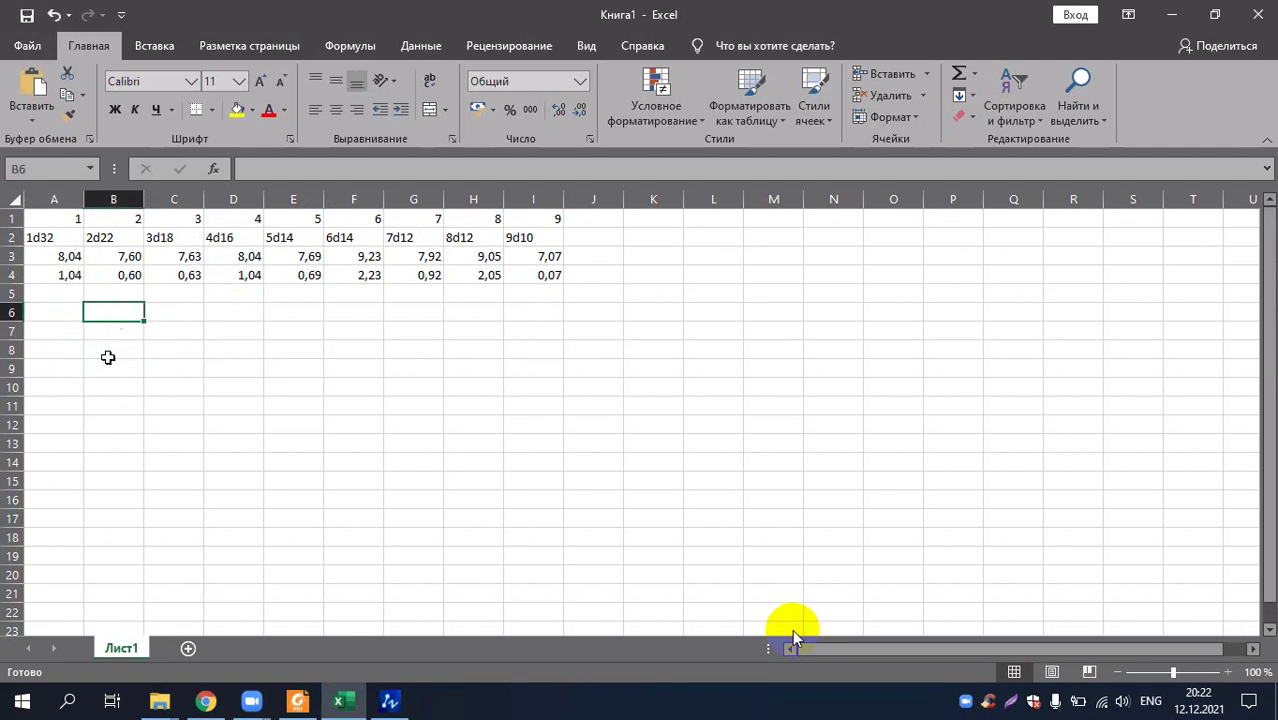
left_click(53, 290)
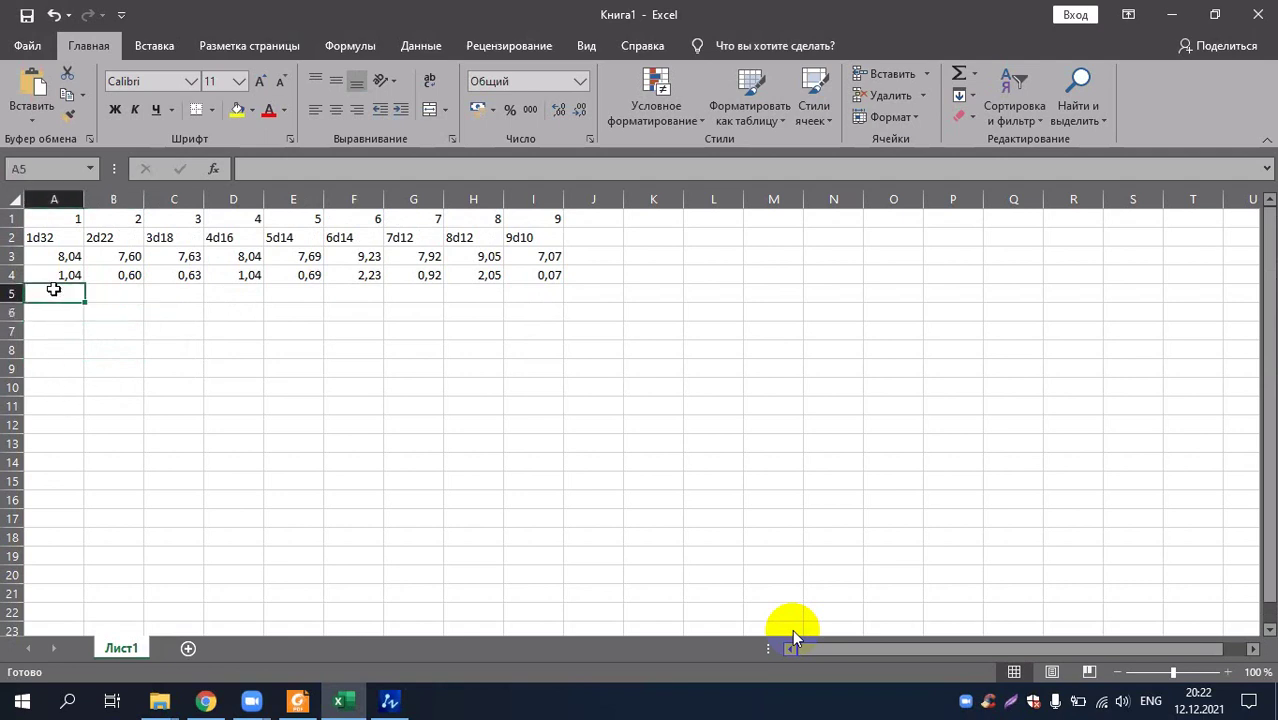
- Enter 58 in cell B5 of the 2d22 column
left_click(110, 289)
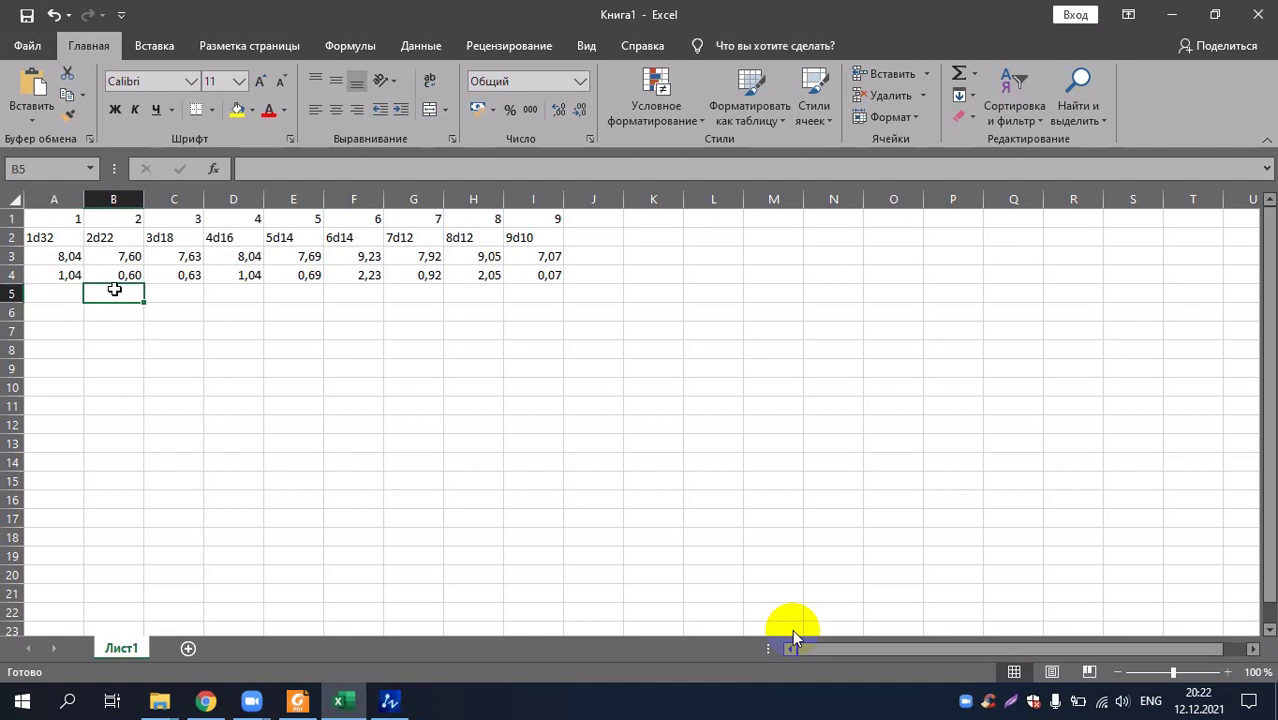
type("58")
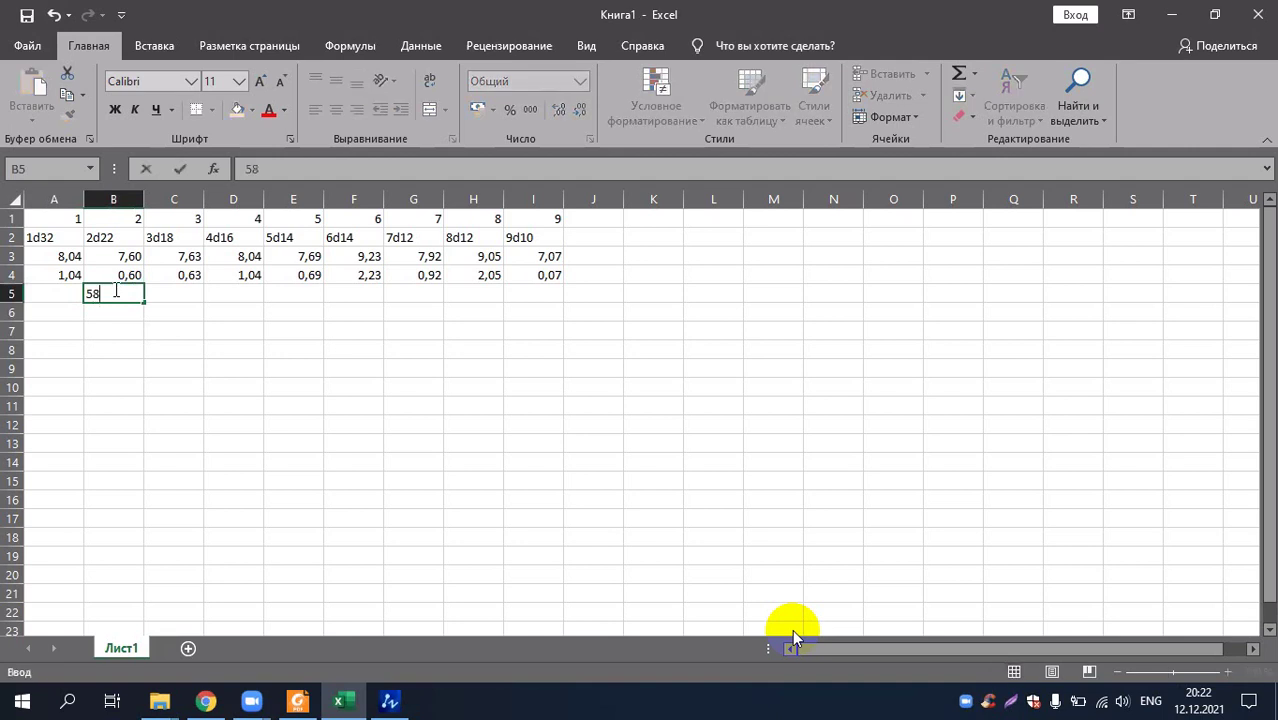
left_click(173, 287)
- Check the four-bar upper row's clear spacing in ZWCAD, and set cell B5 in Excel to 78
left_click(392, 701)
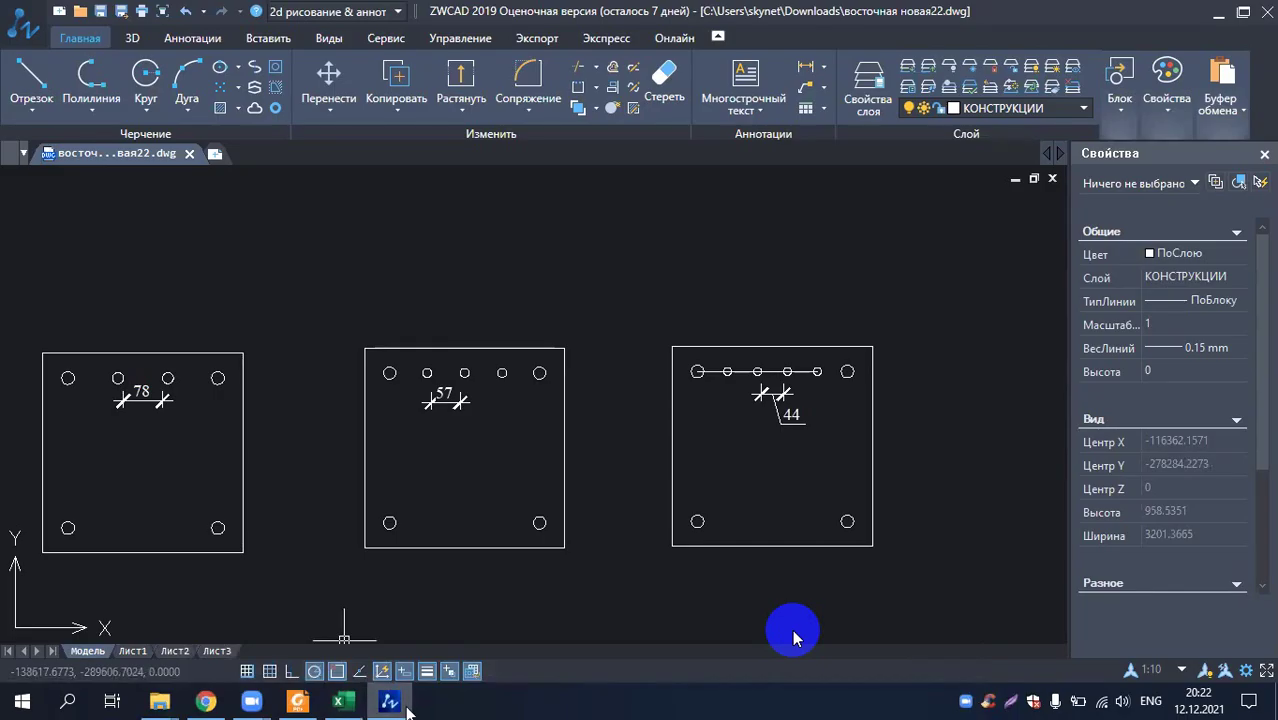
left_click(338, 701)
left_click(134, 294)
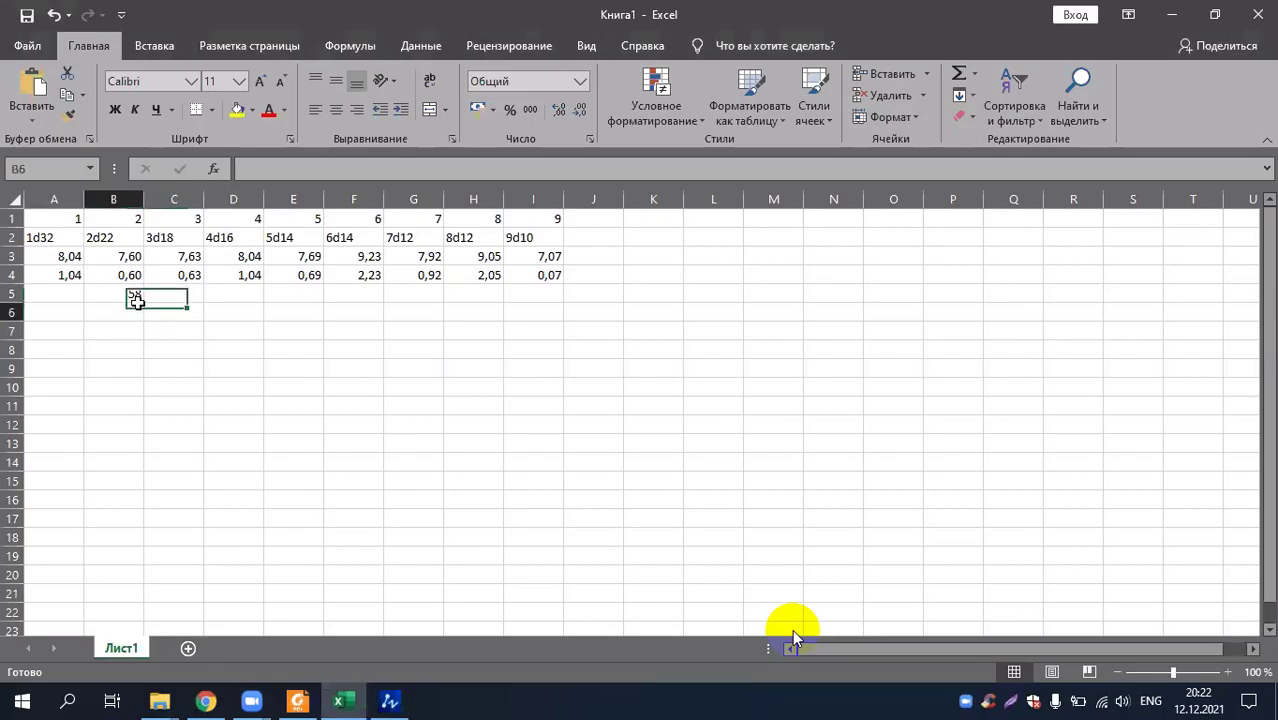
key("Delete")
key("ctrl+Up")
key("ctrl+Up")
key("ctrl+z")
double_click(135, 295)
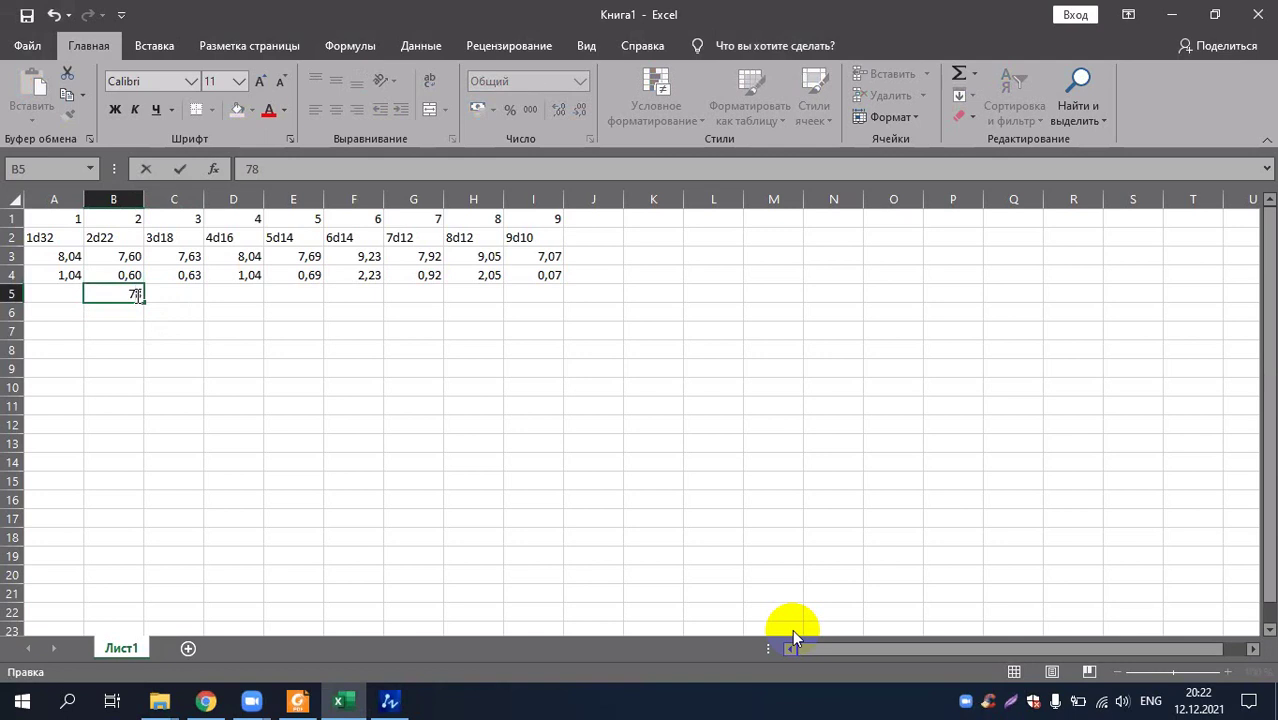
left_click(182, 293)
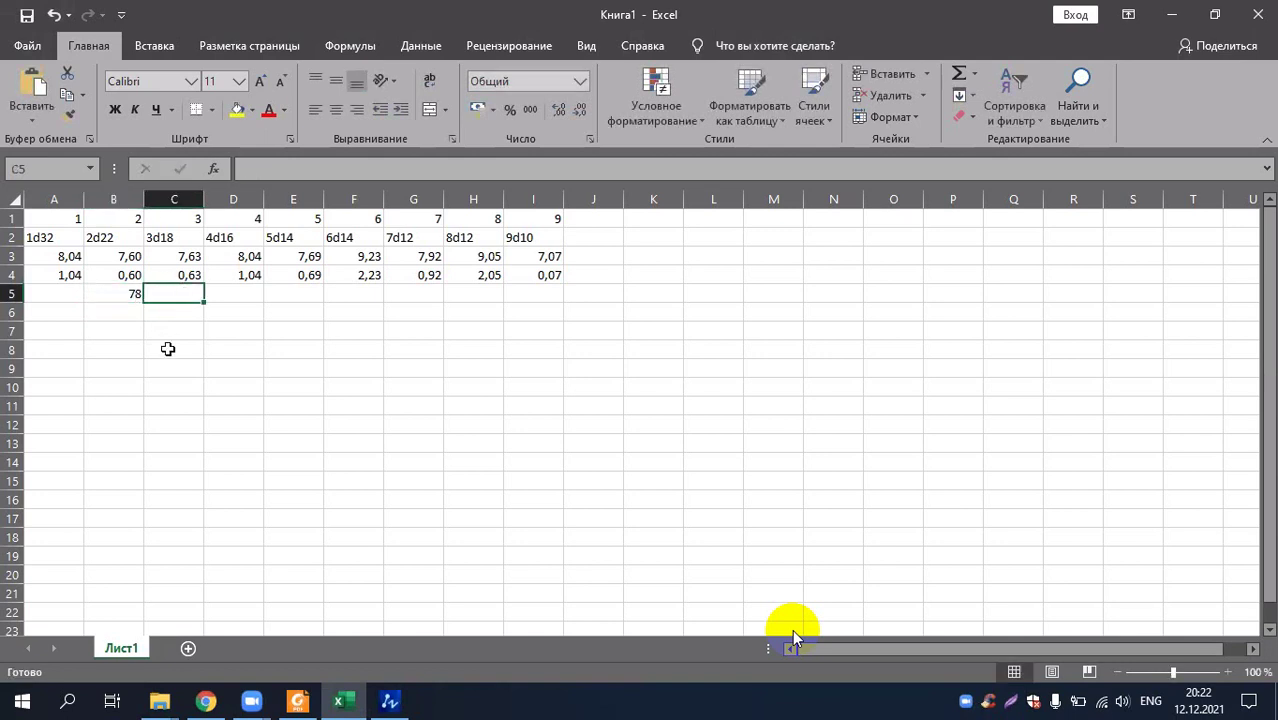
- Check the five-bar upper row's clear spacing in ZWCAD, and enter 57 in cell C5 of the 3d18 column in Excel
left_click(390, 703)
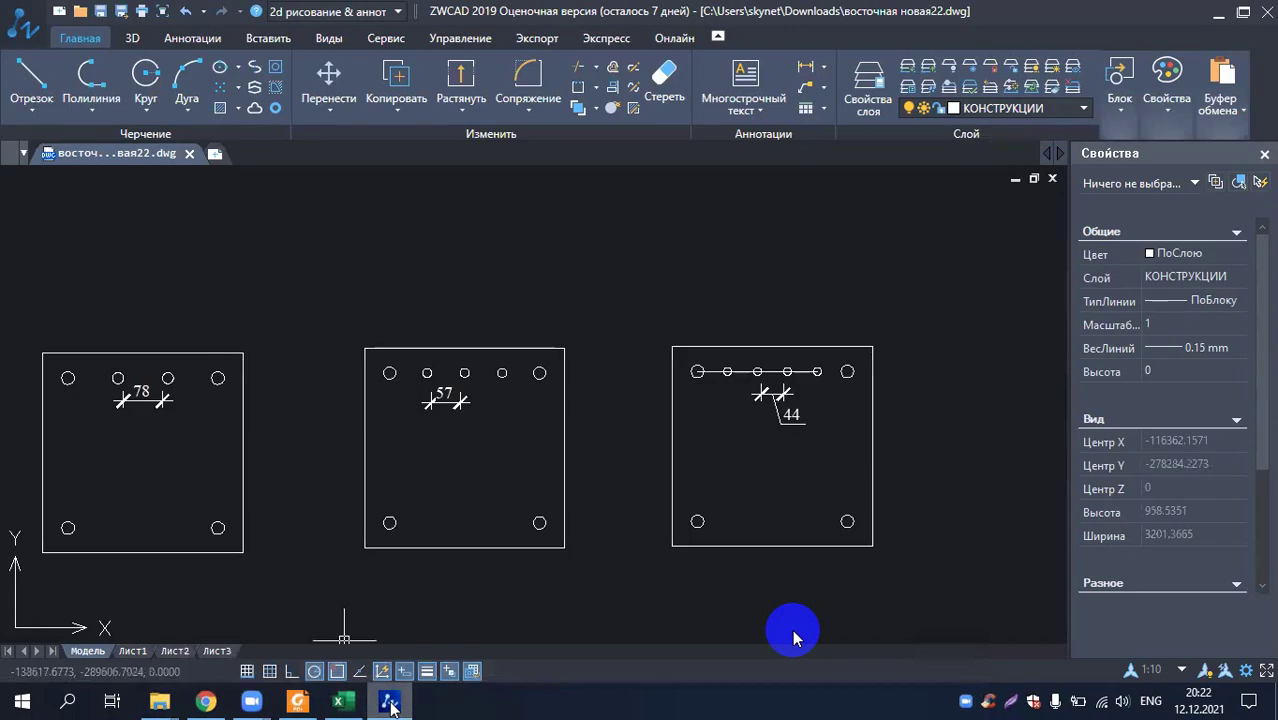
key("alt+Tab")
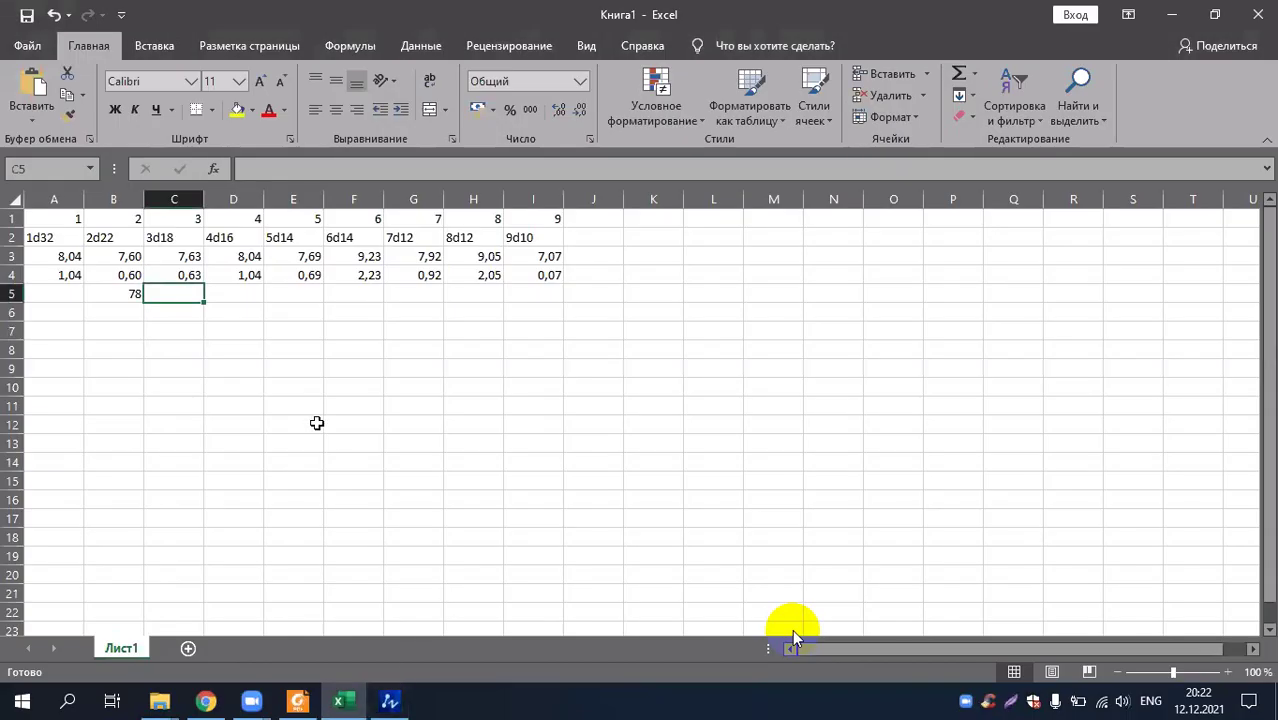
type("57")
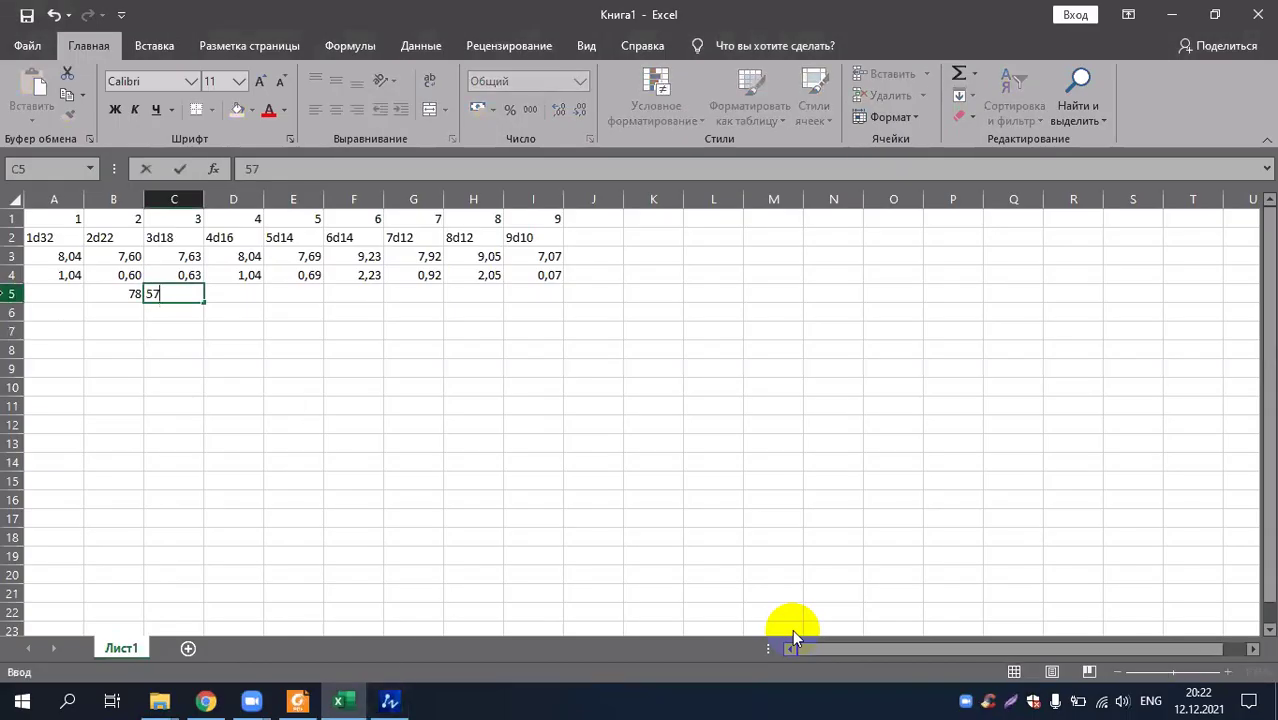
left_click(225, 310)
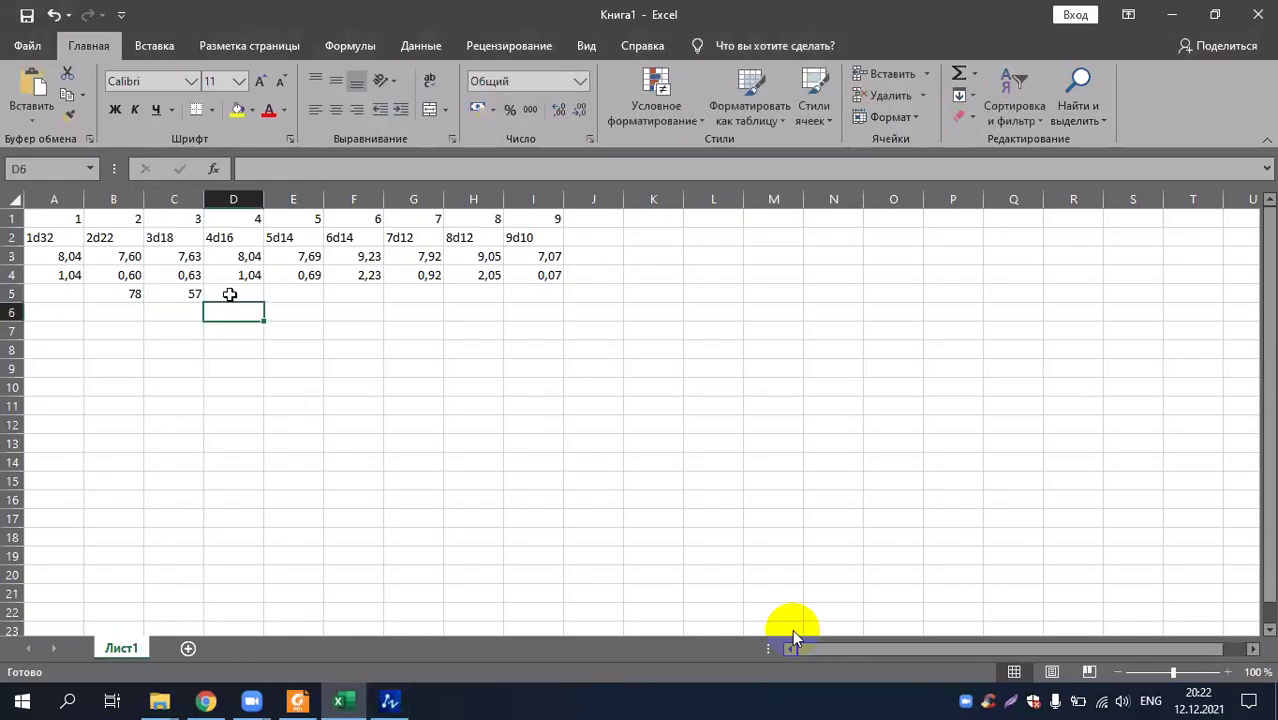
- Check the six-bar upper row's clear spacing in ZWCAD, and enter 44 in cell D5 of the 4d16 column in Excel
left_click(396, 703)
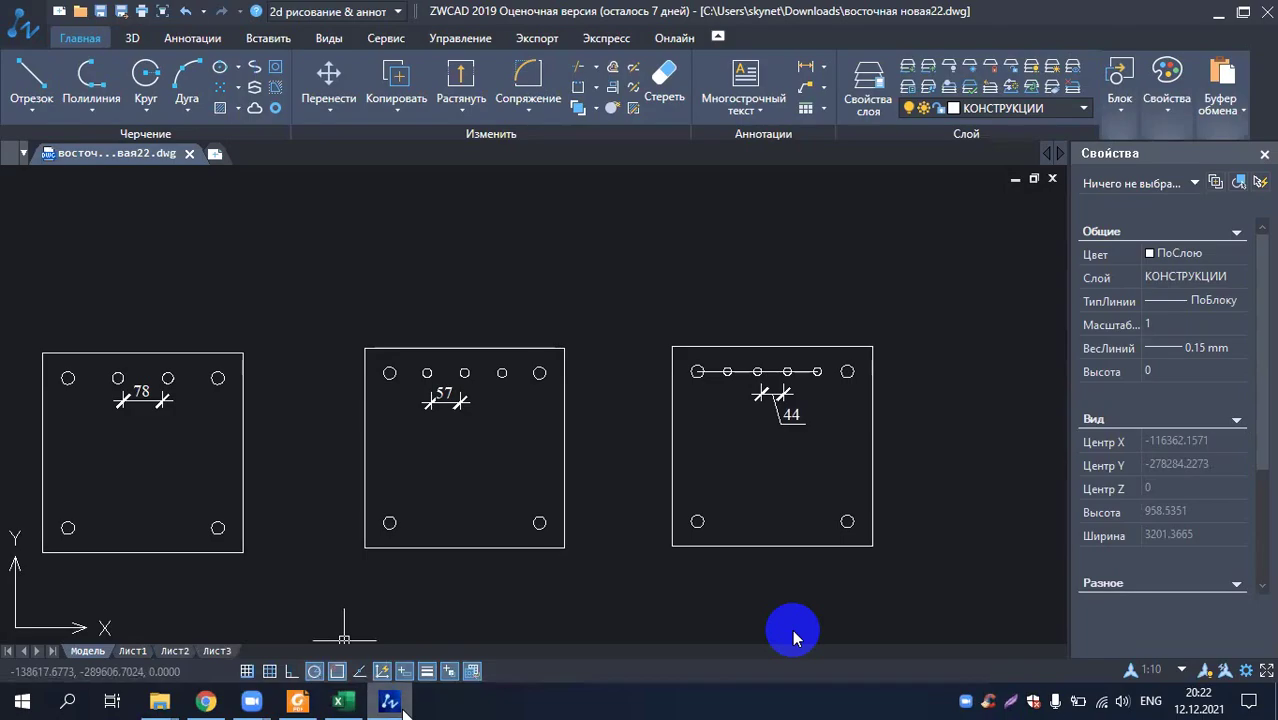
scroll(215, 346, "down", 6)
scroll(416, 345, "up", 2)
scroll(385, 360, "up", 5)
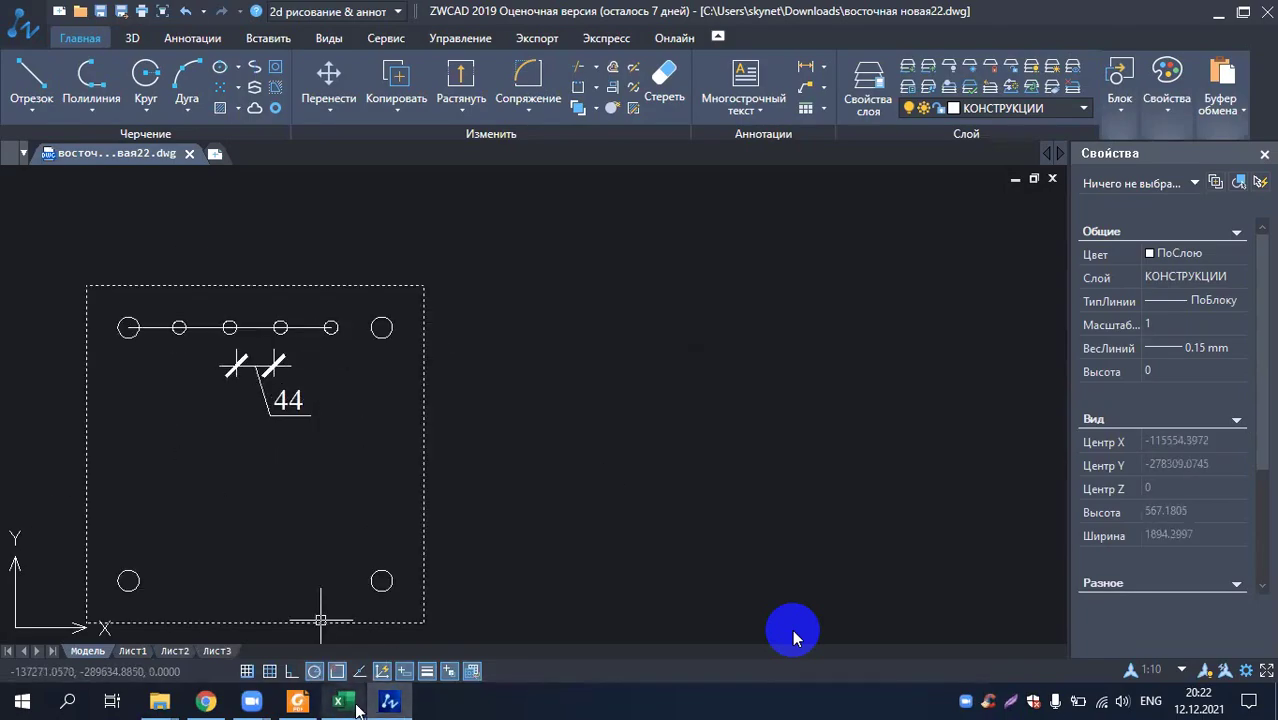
key("alt+Tab")
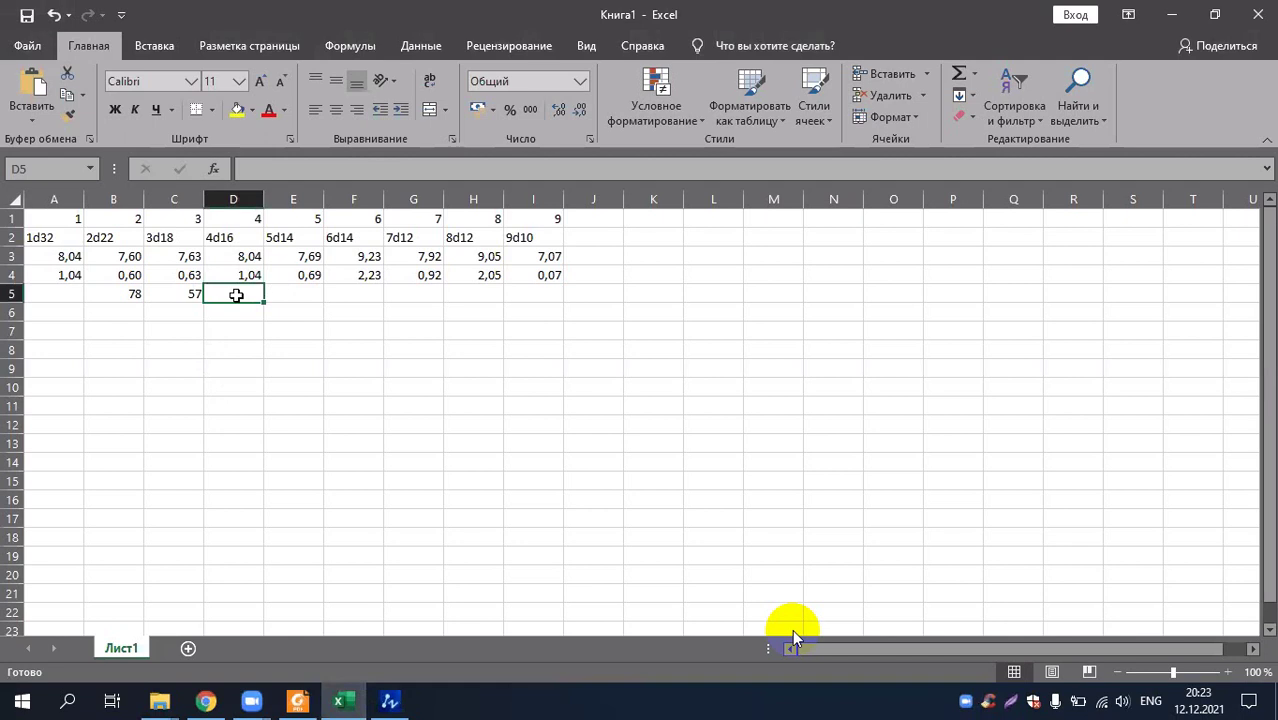
type("44")
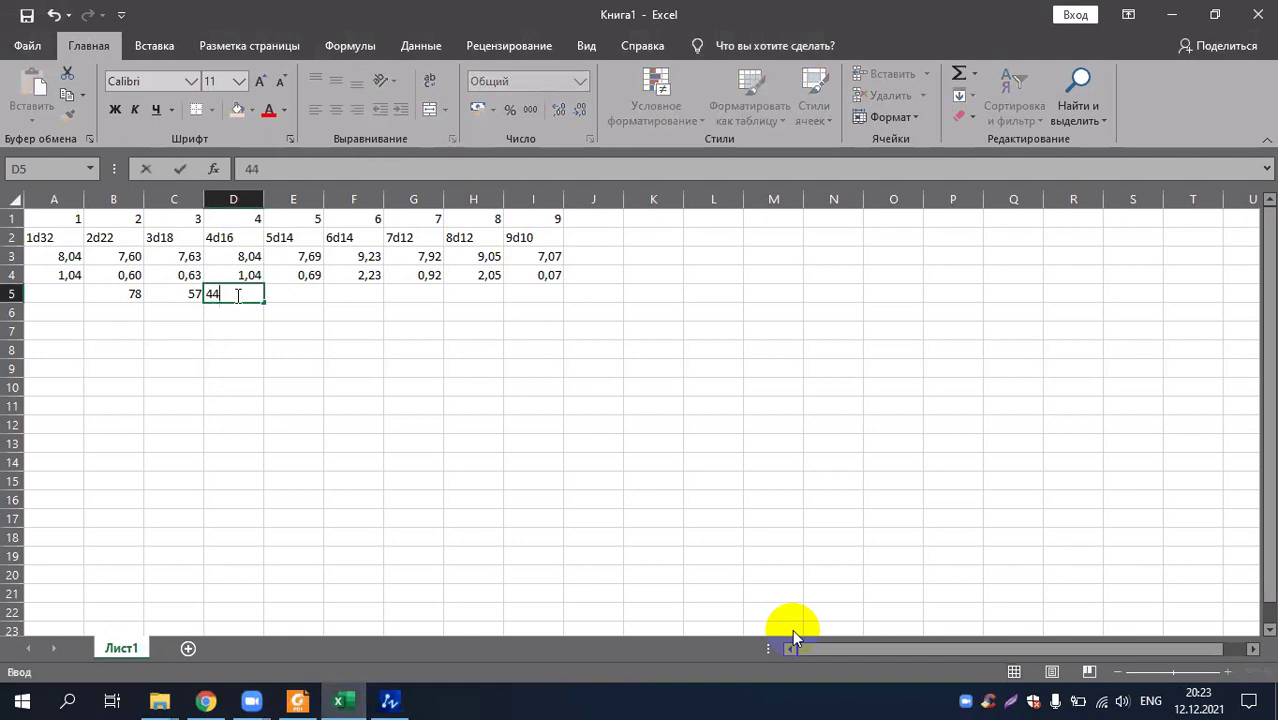
left_click(341, 337)
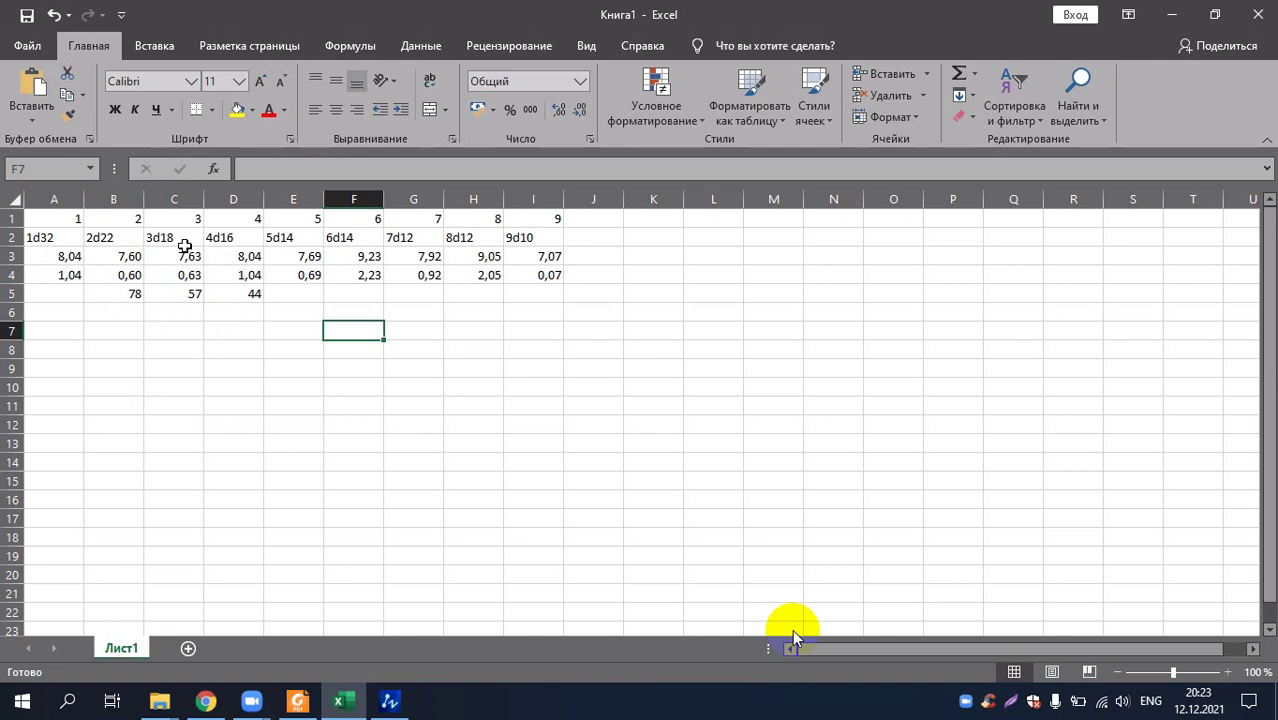
- Set the font colour of the spacing value in cell B5 to standard red
left_click(110, 299)
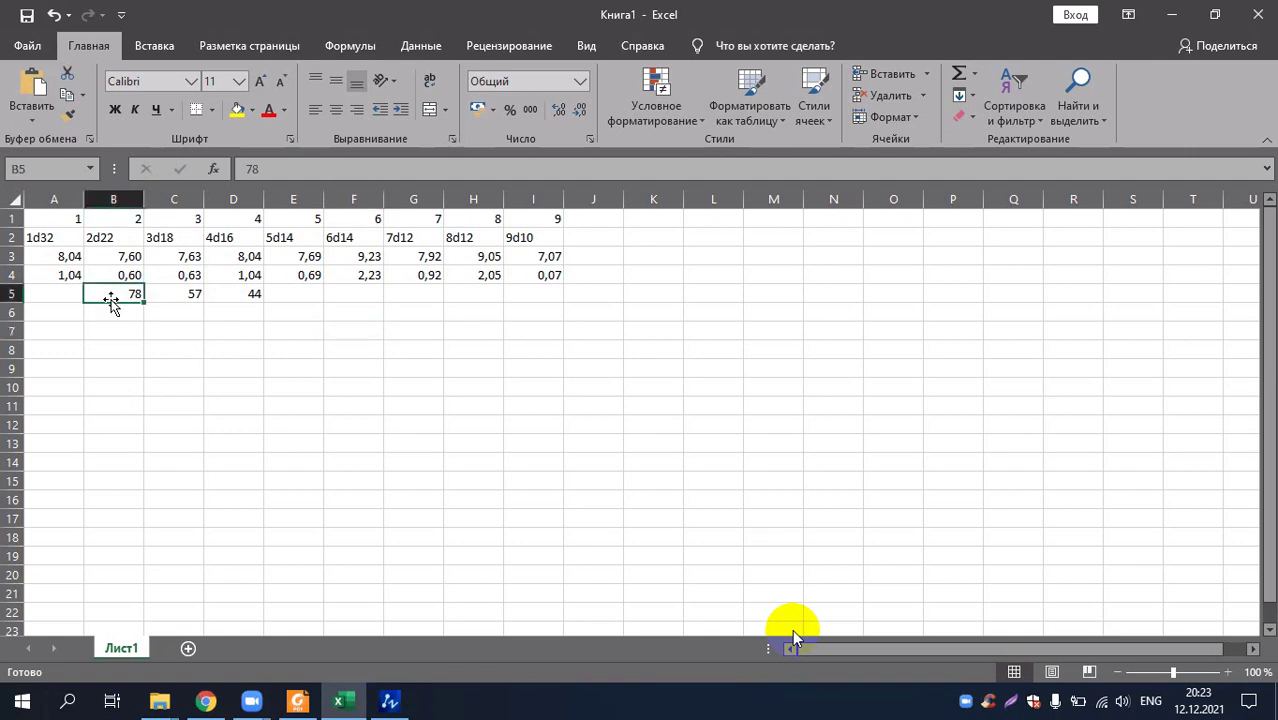
left_click(284, 112)
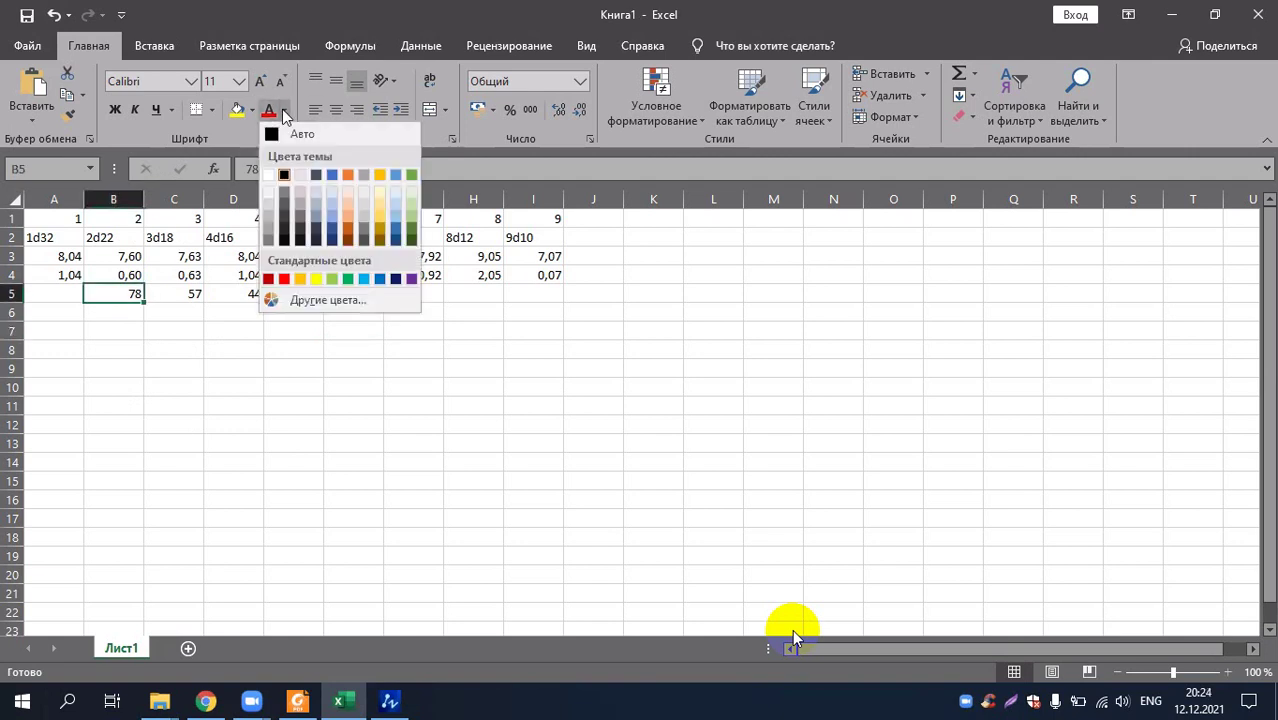
left_click(285, 280)
left_click(229, 332)
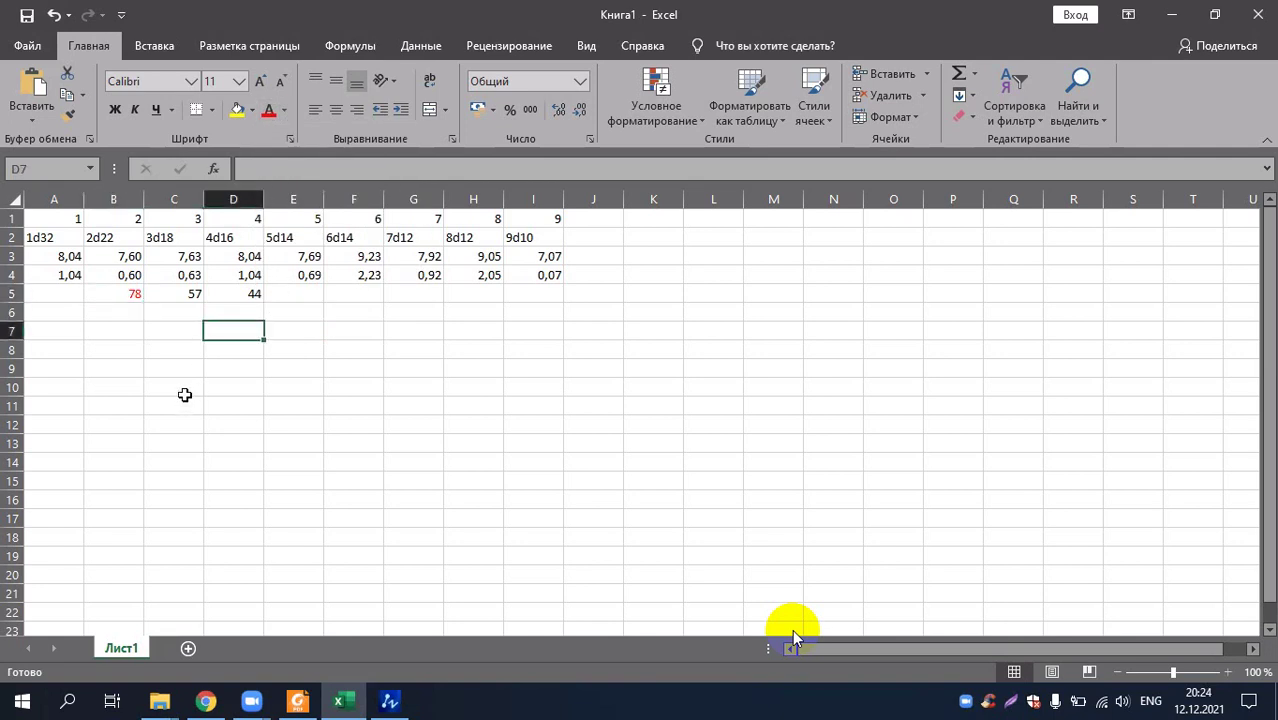
- Fill cells B2:B6 of the 2d22 column with standard light green and apply all borders to them
left_click(113, 295)
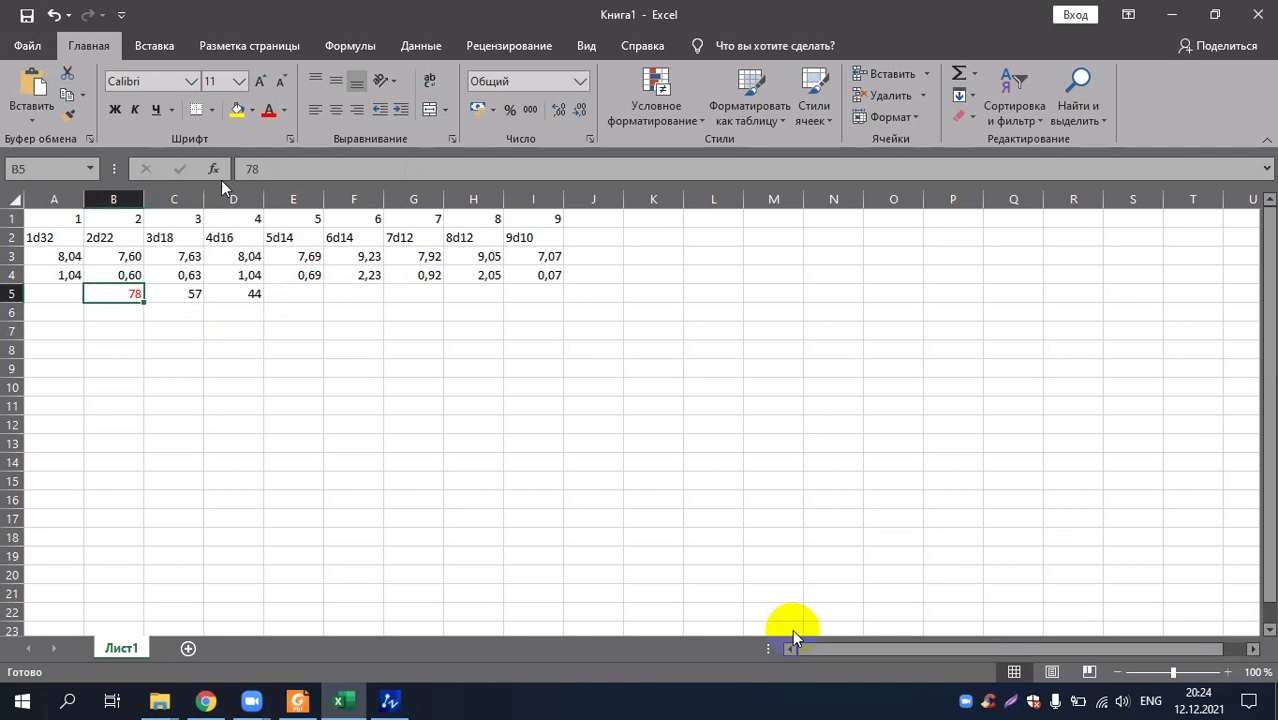
left_click_drag(128, 232, 134, 310)
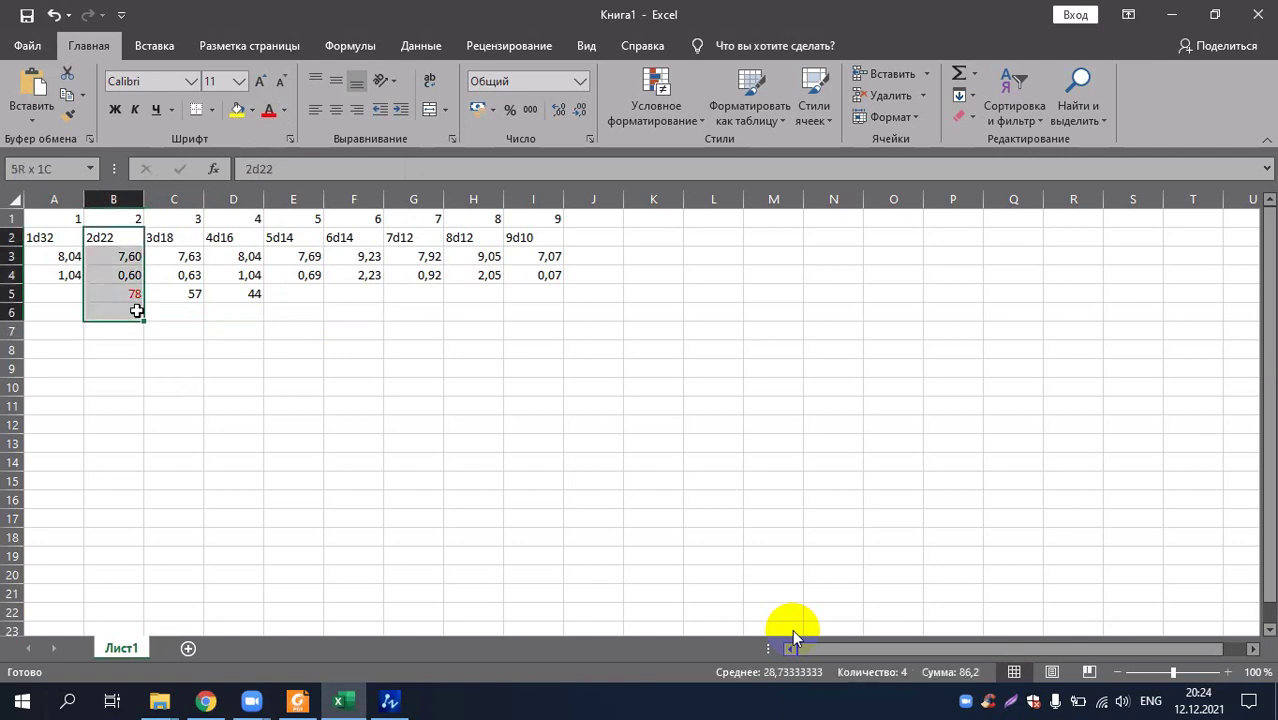
left_click(252, 110)
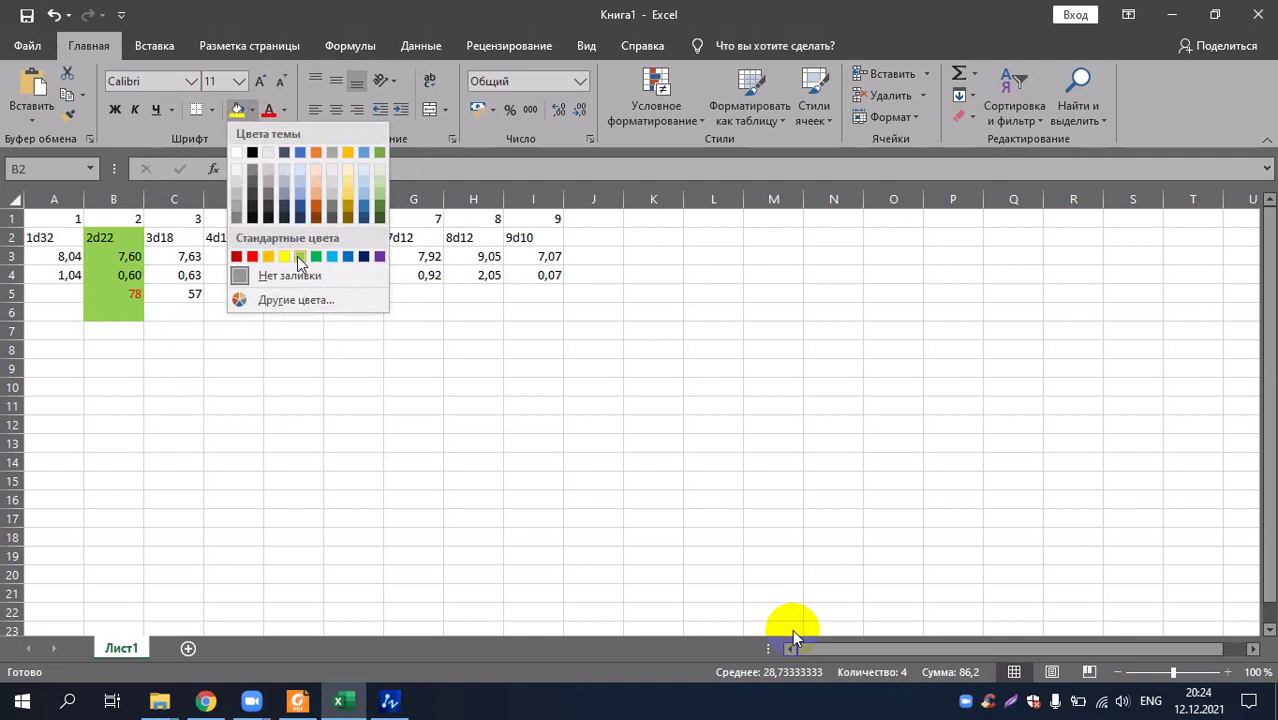
left_click(300, 257)
left_click(211, 110)
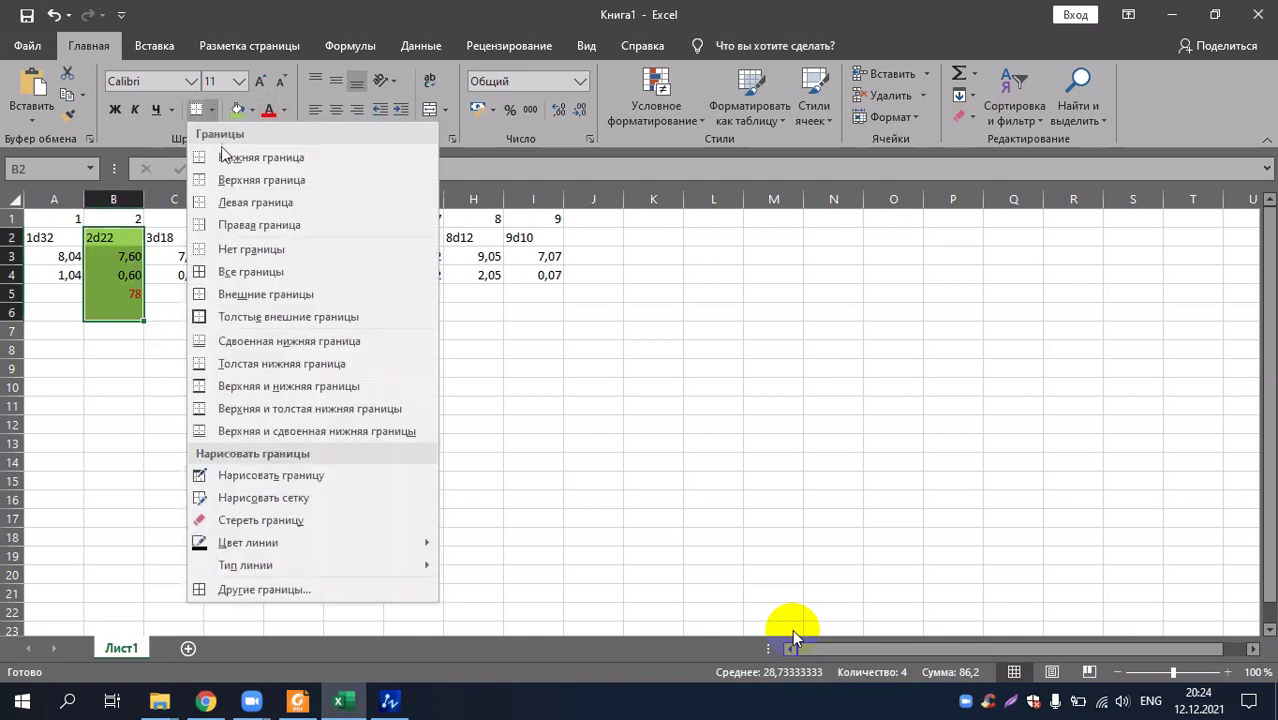
left_click(213, 273)
left_click(195, 331)
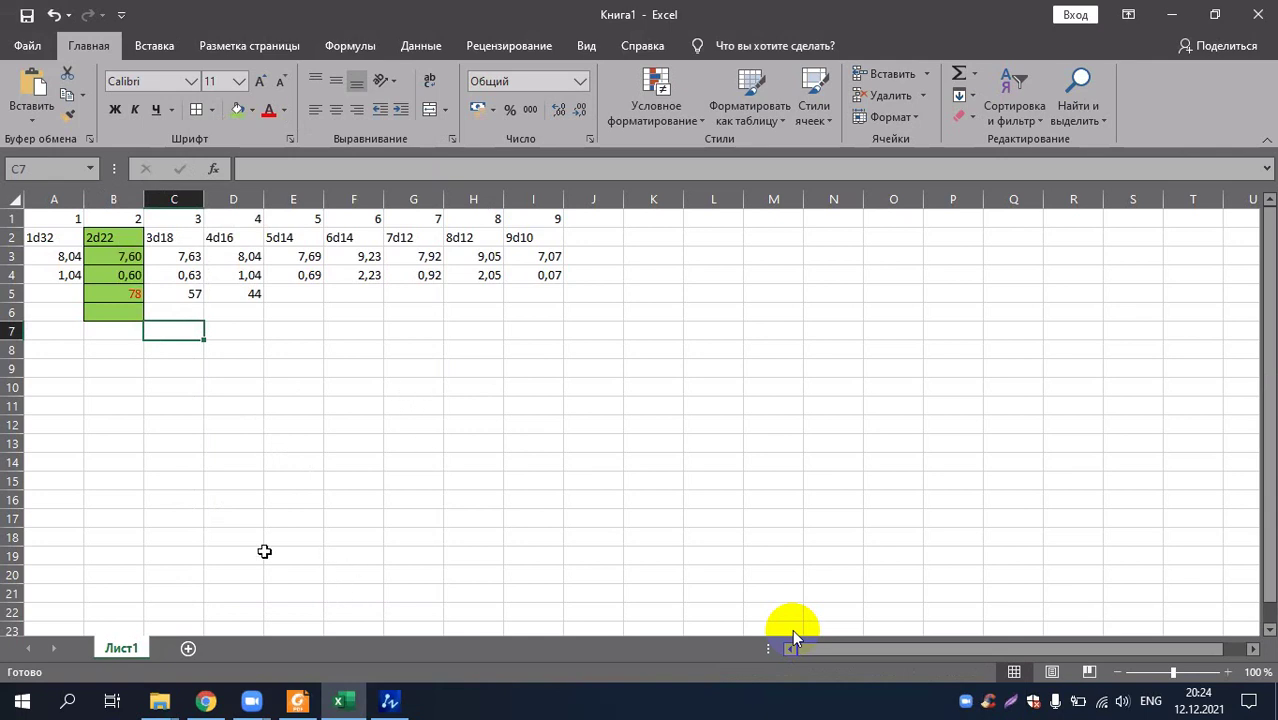
left_click(244, 318)
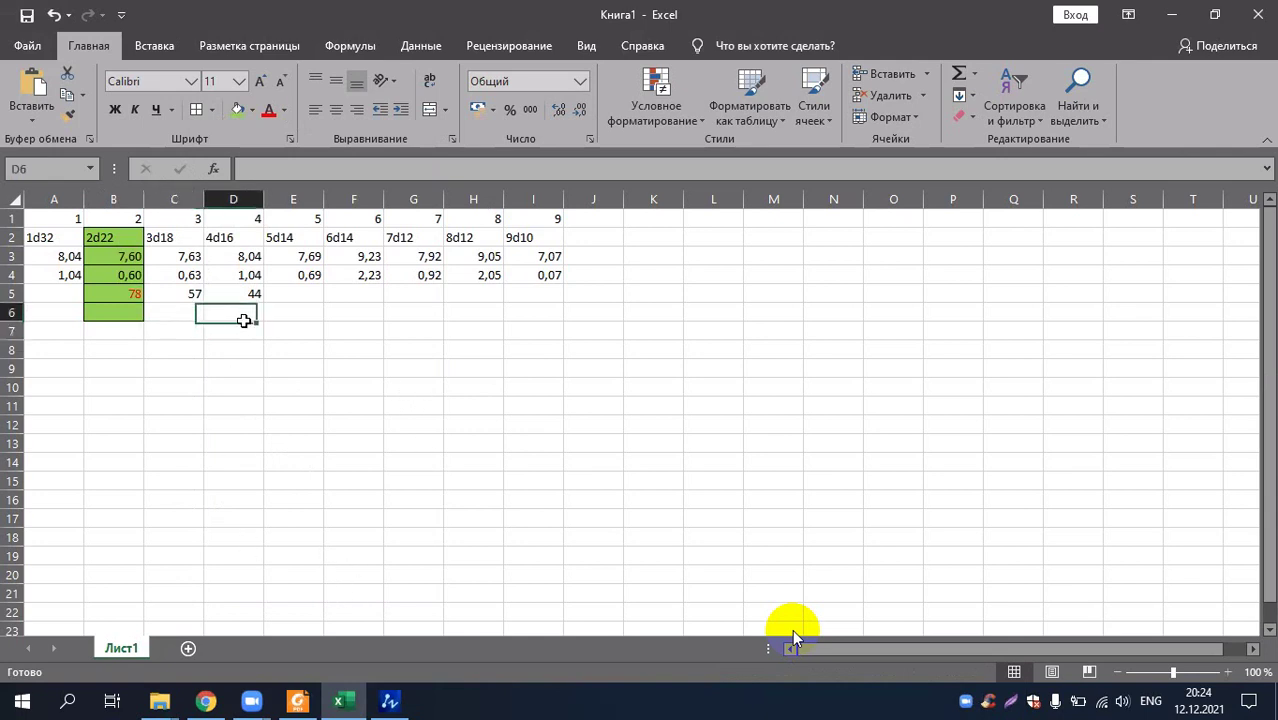